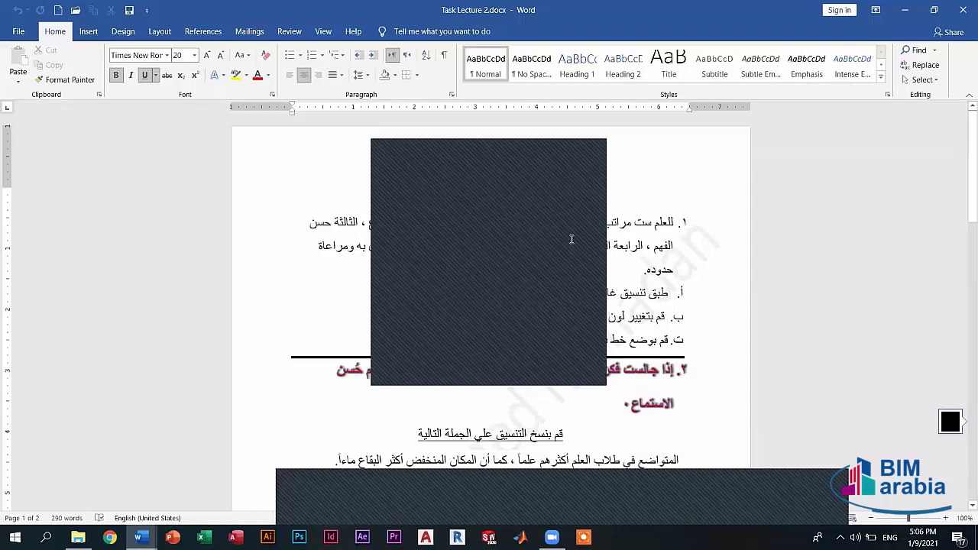
Step: Select the first numbered Arabic paragraph and make it bold
left_click(571, 239)
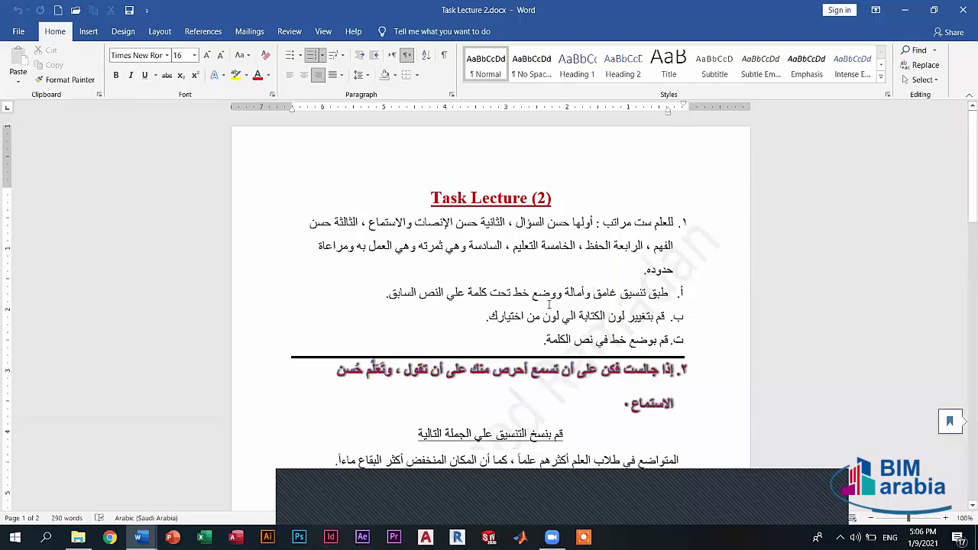
left_click(654, 301)
key("shift+Home")
key("shift+Up")
key("shift+Up")
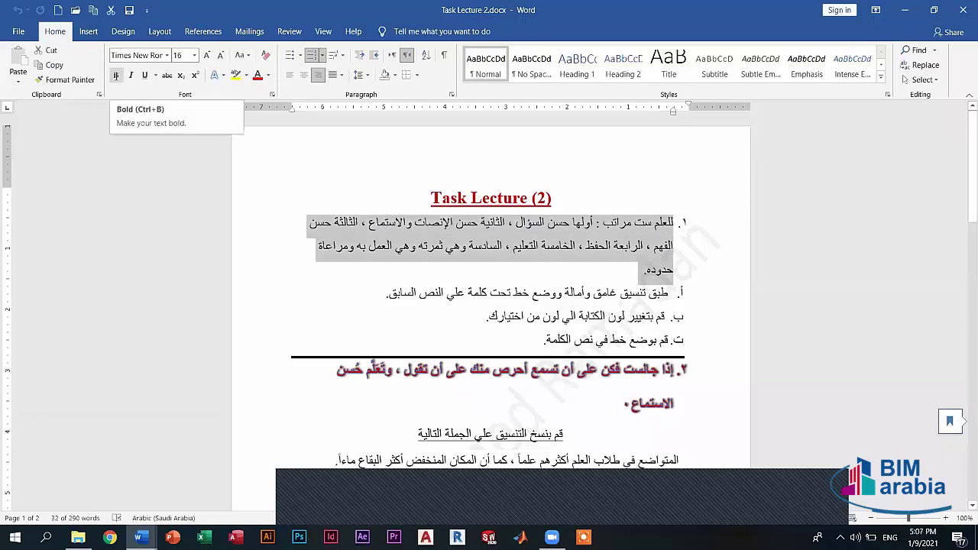
left_click(116, 75)
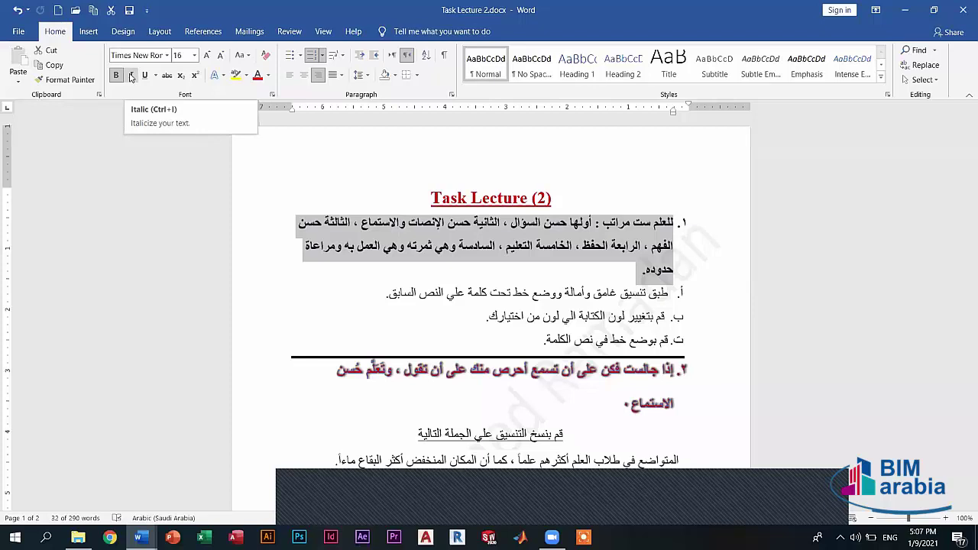
Step: Make the first paragraph italic and undo a stray underline on the word كلمة
left_click(131, 75)
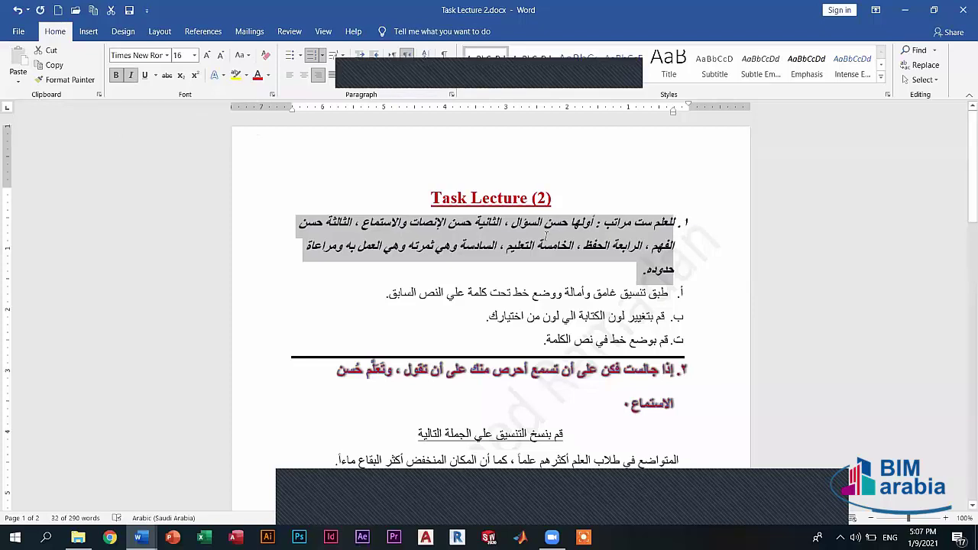
left_click(636, 261)
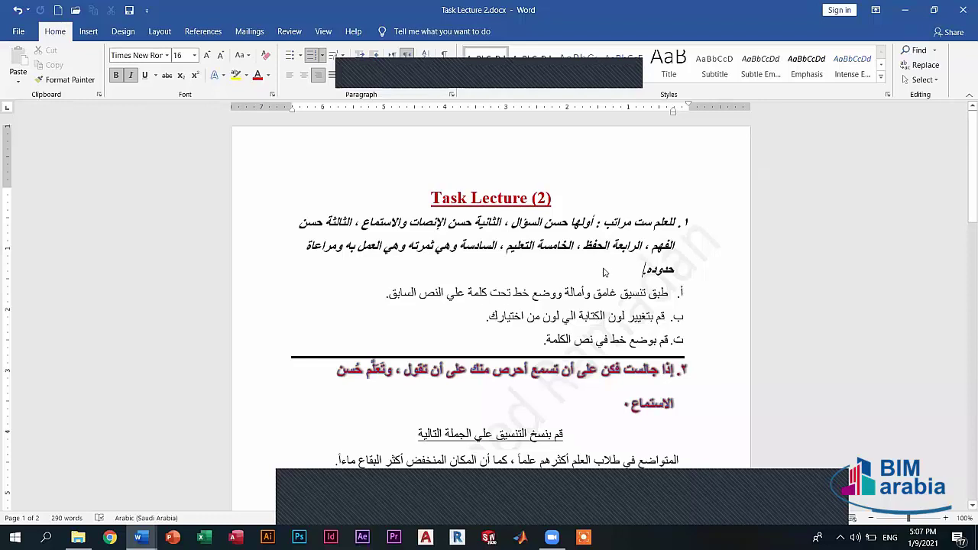
triple_click(658, 232)
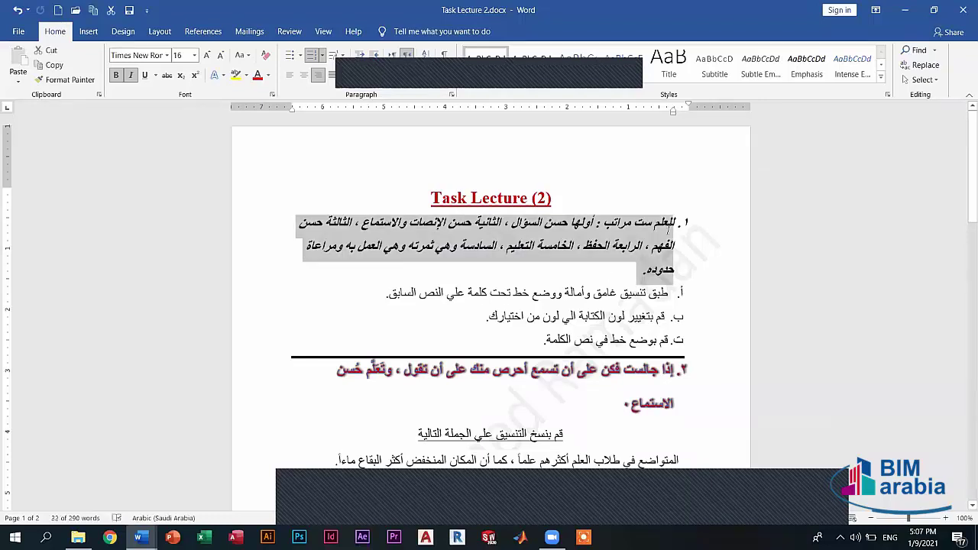
left_click_drag(659, 223, 674, 222)
left_click(644, 270)
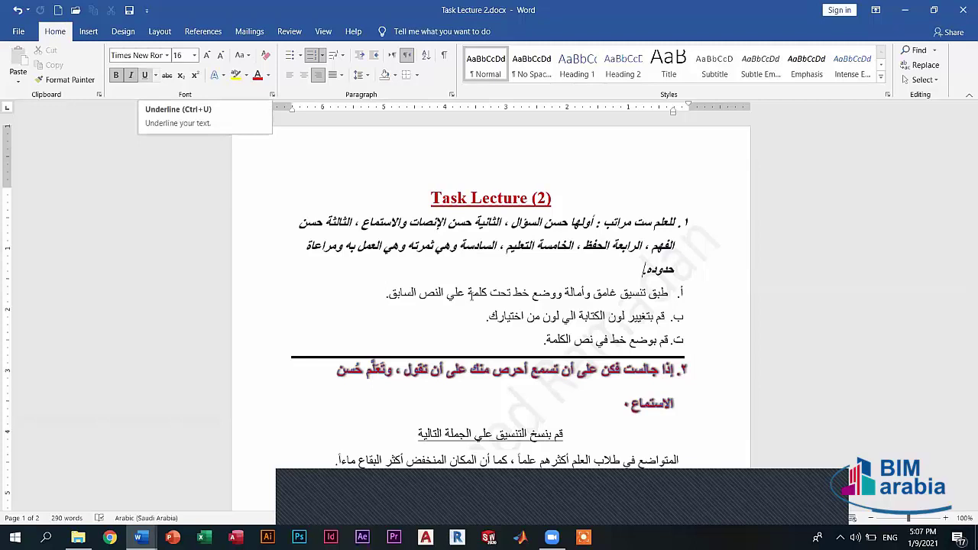
left_click_drag(469, 297, 480, 297)
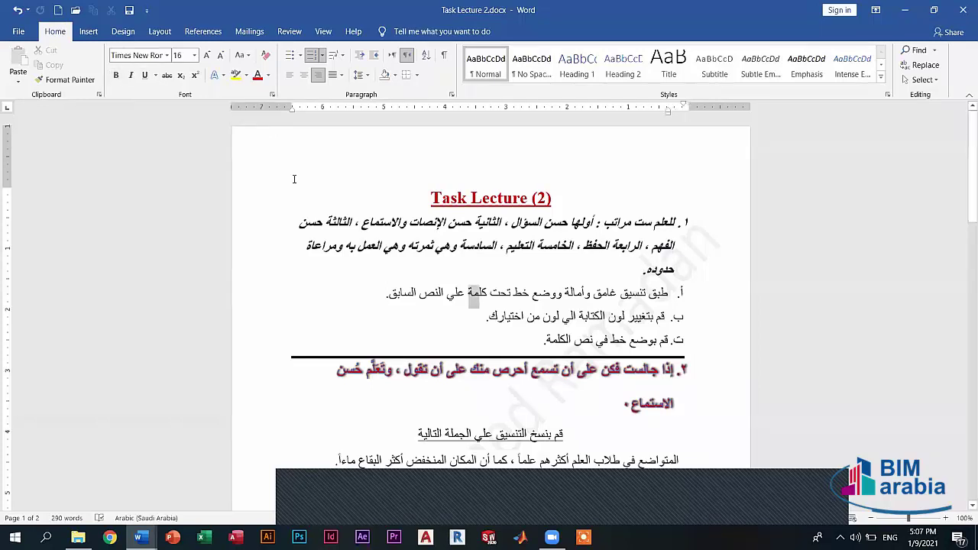
double_click(478, 294)
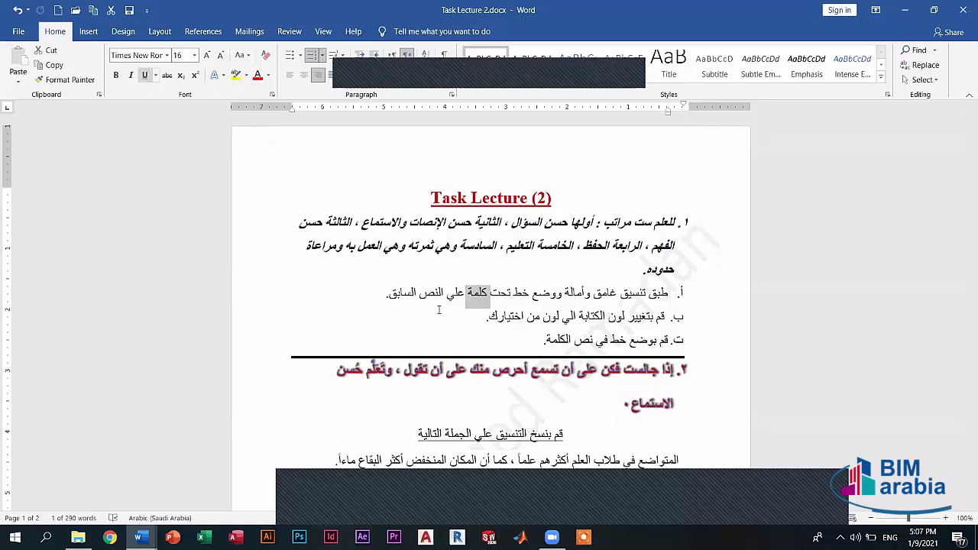
key("ctrl+z")
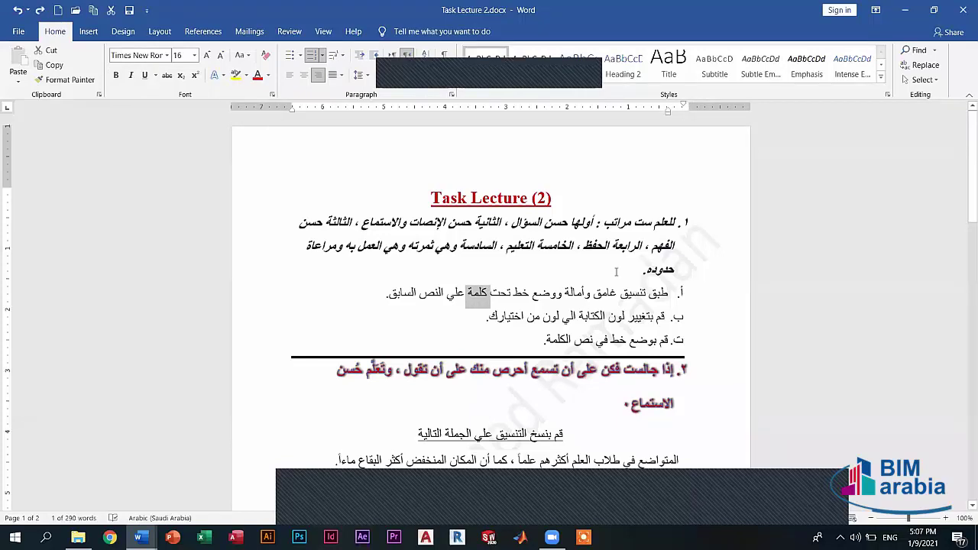
Step: Reselect the whole first numbered paragraph and underline it
left_click(616, 271)
double_click(659, 272)
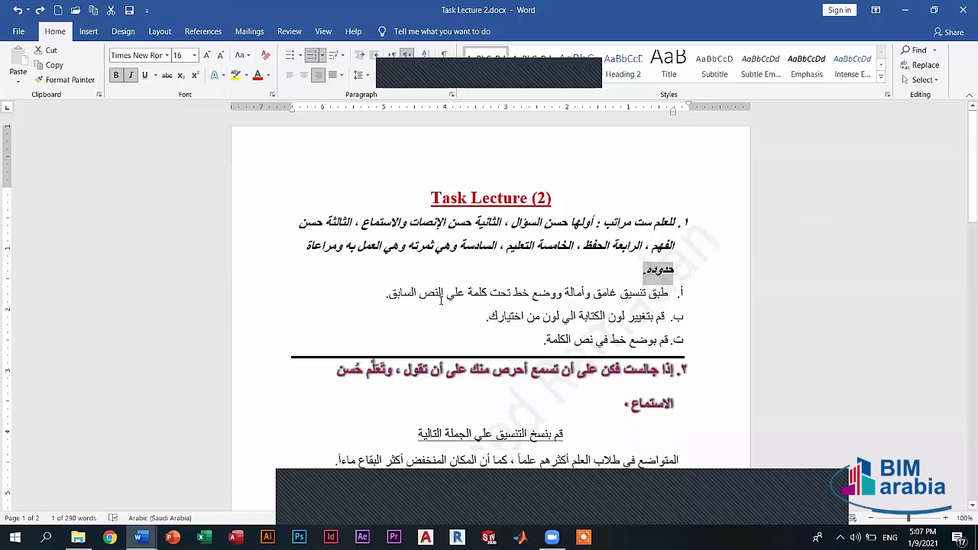
left_click_drag(441, 295, 386, 295)
left_click(645, 269)
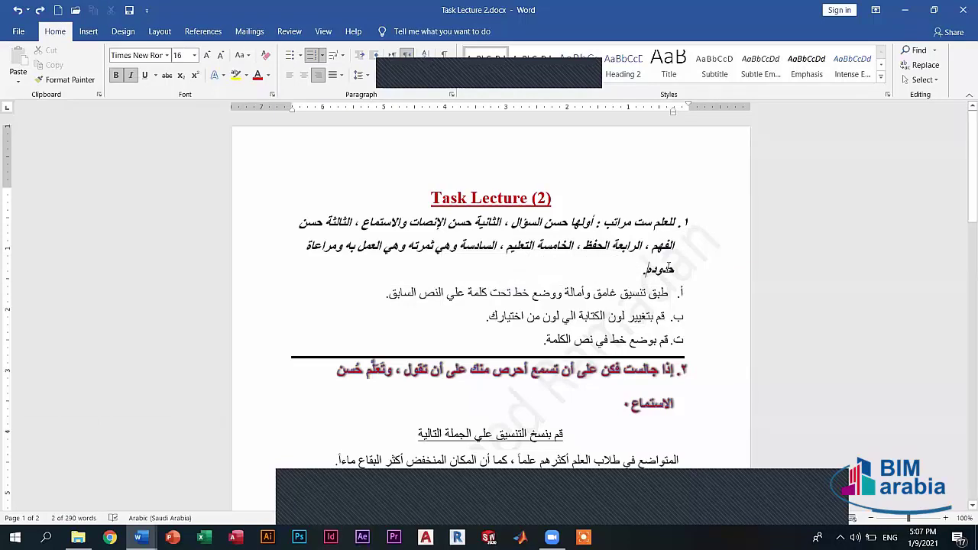
triple_click(676, 231)
left_click(686, 223)
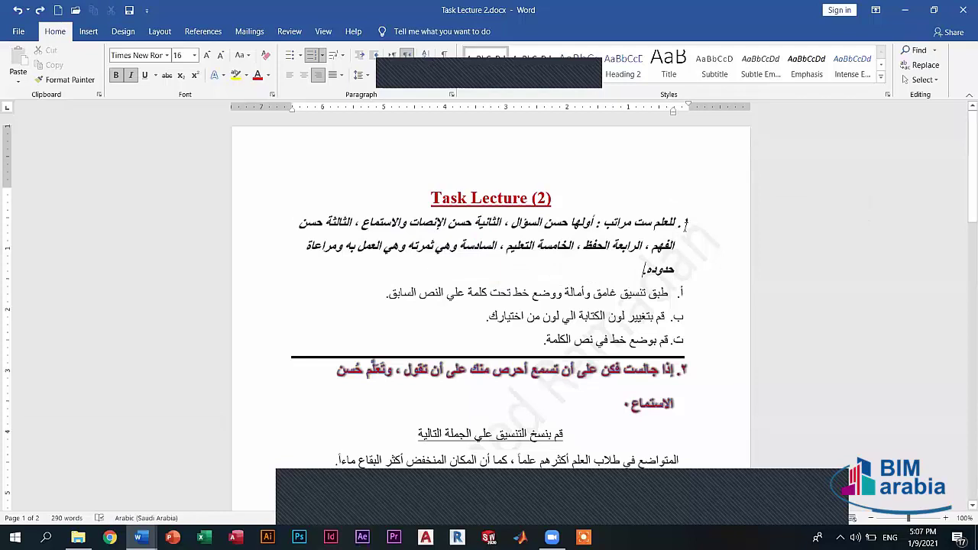
triple_click(685, 224)
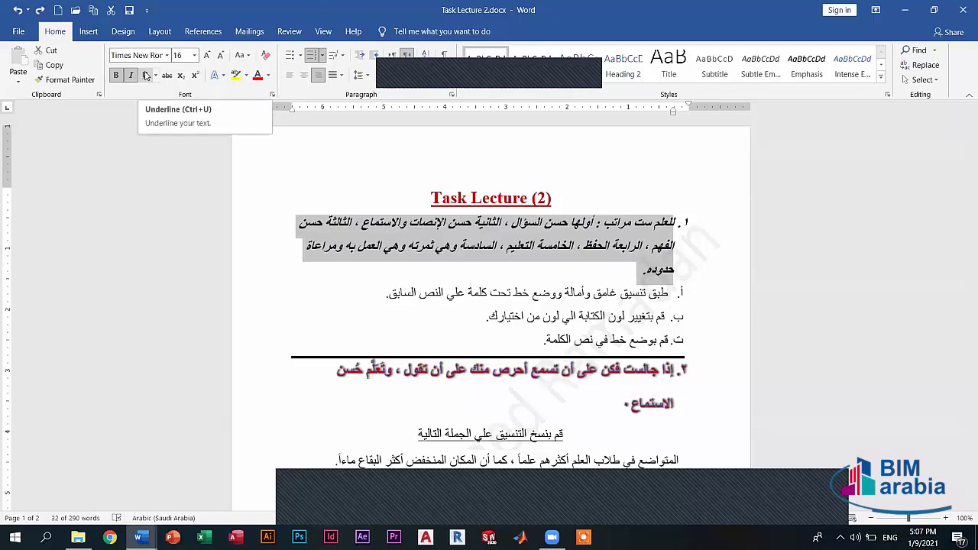
left_click(145, 74)
left_click(686, 353)
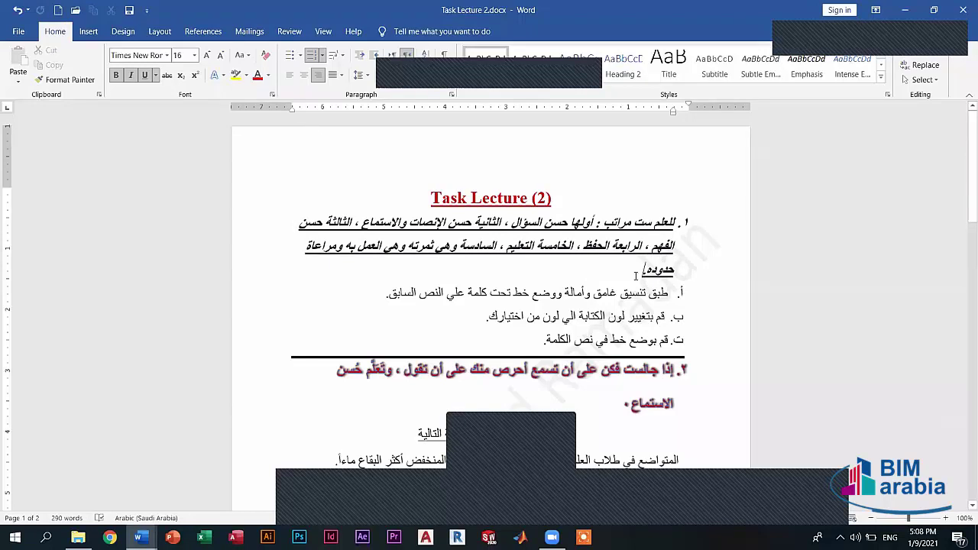
left_click_drag(643, 274, 686, 222)
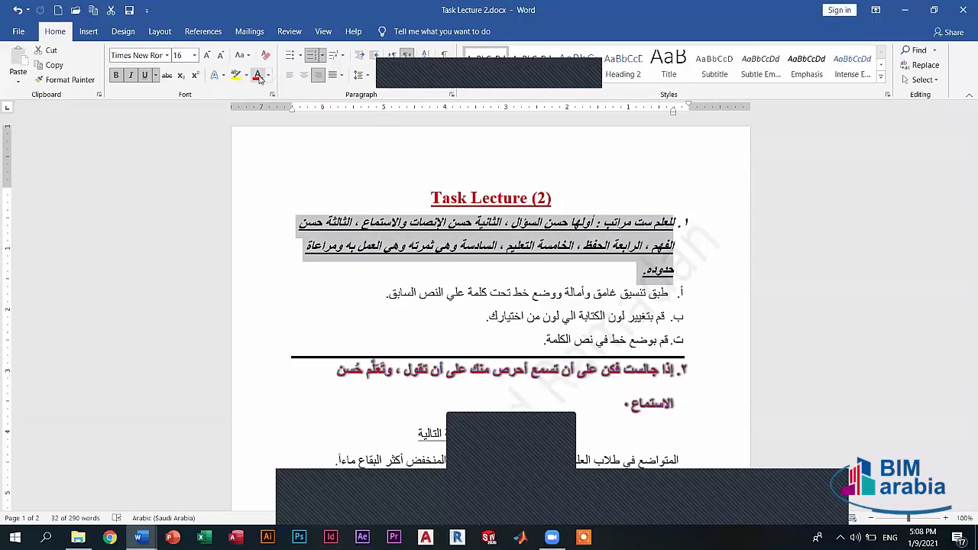
Step: Colour the first paragraph's text dark red from the Font Color palette
left_click(269, 75)
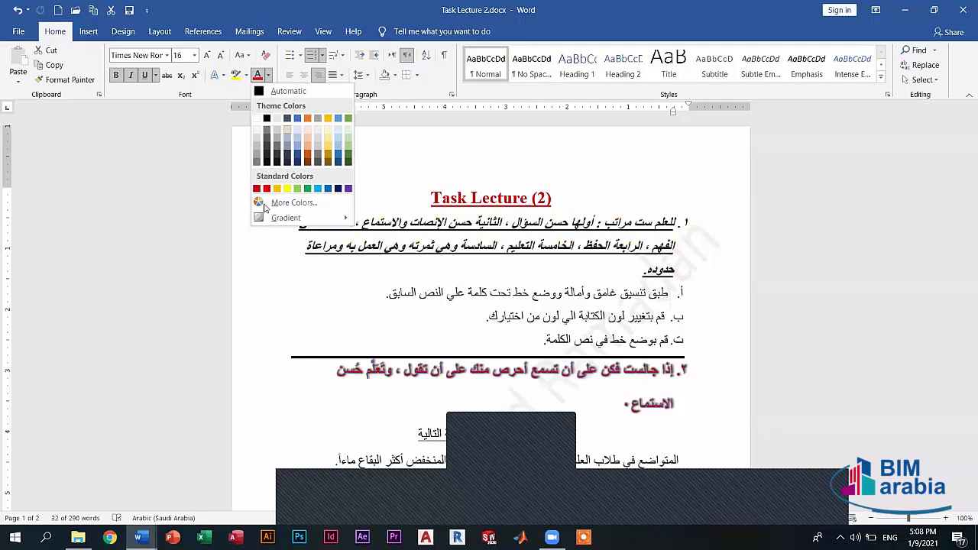
mouse_move(289, 220)
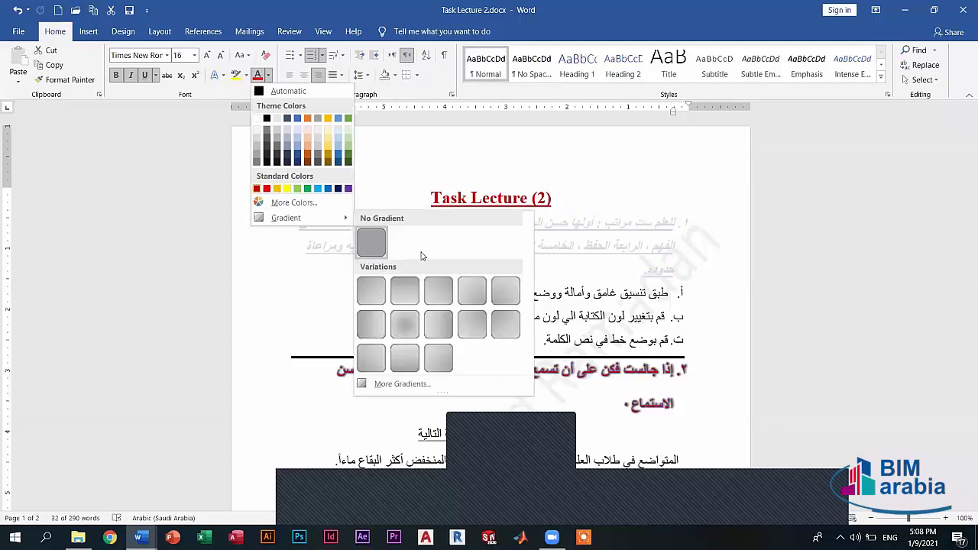
left_click(535, 284)
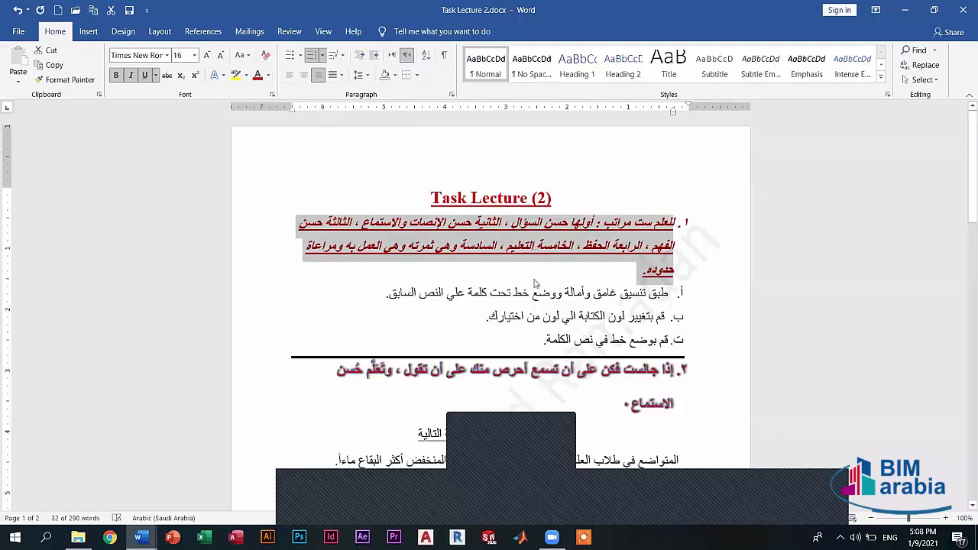
left_click(628, 344)
left_click(606, 345)
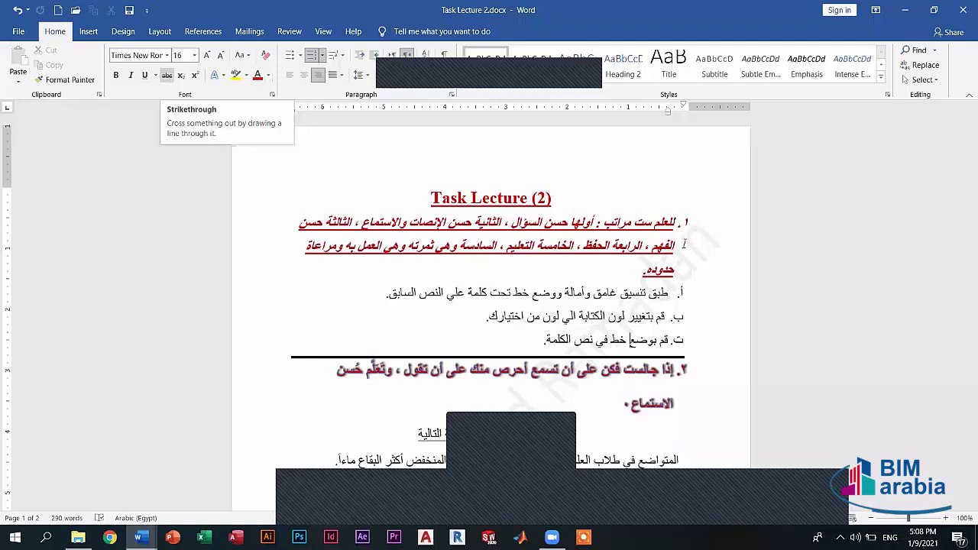
Step: Apply strikethrough to the whole first numbered paragraph and dismiss the popup
triple_click(611, 220)
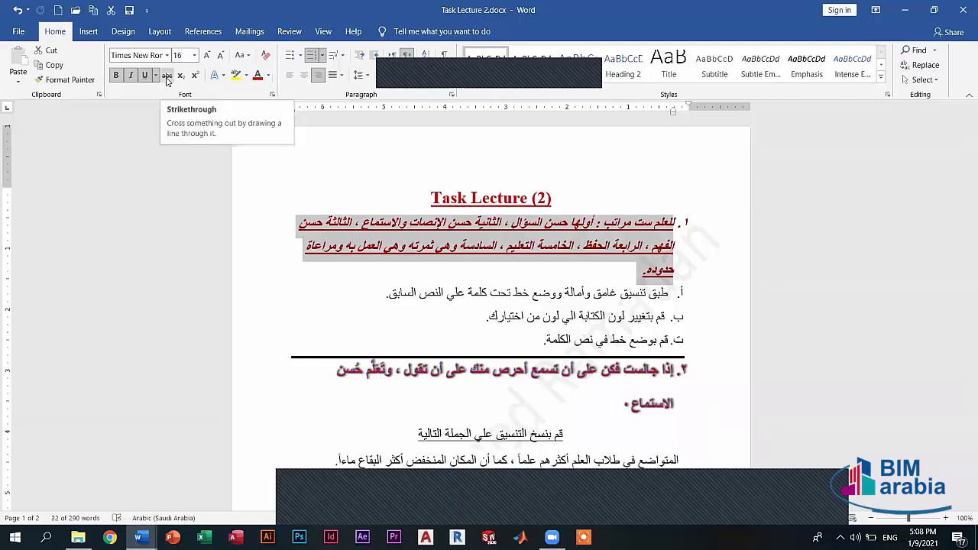
left_click(168, 79)
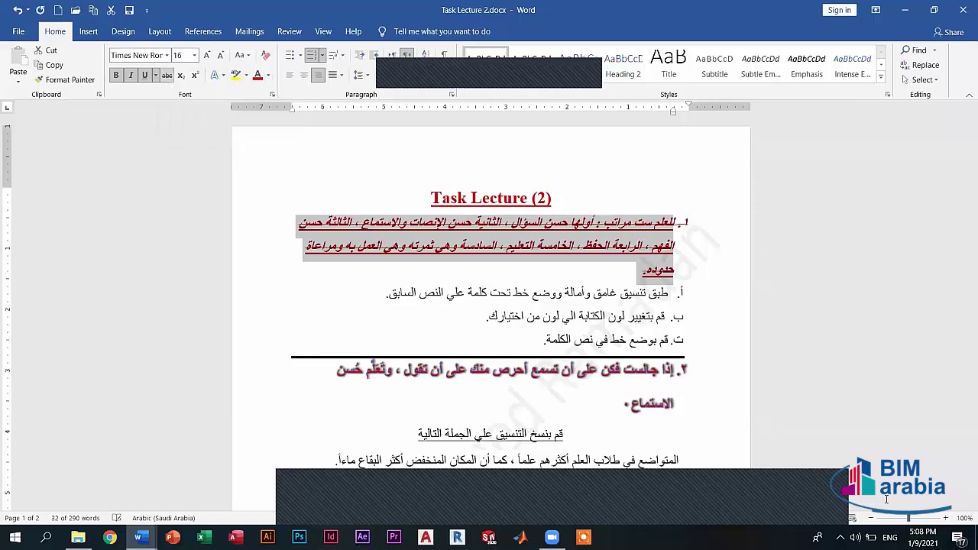
left_click(761, 297)
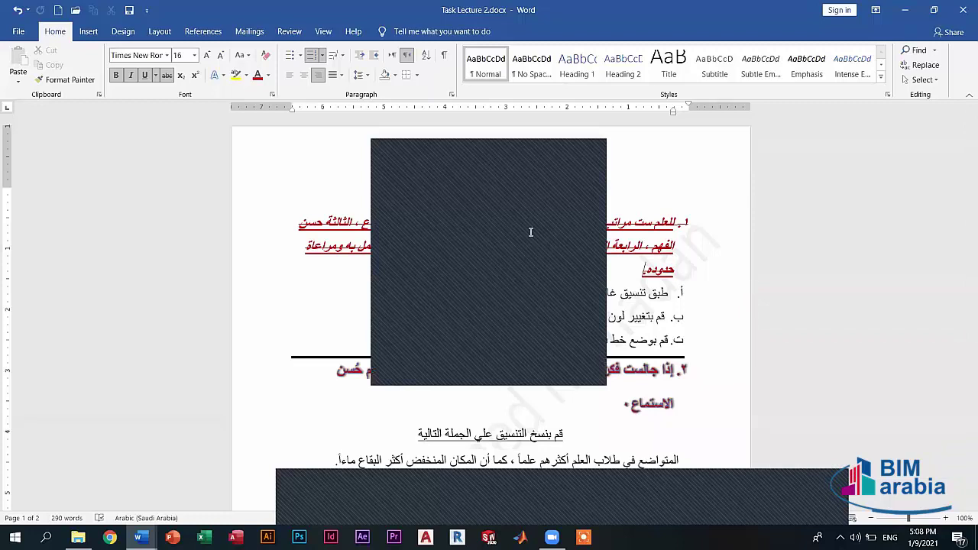
left_click(582, 159)
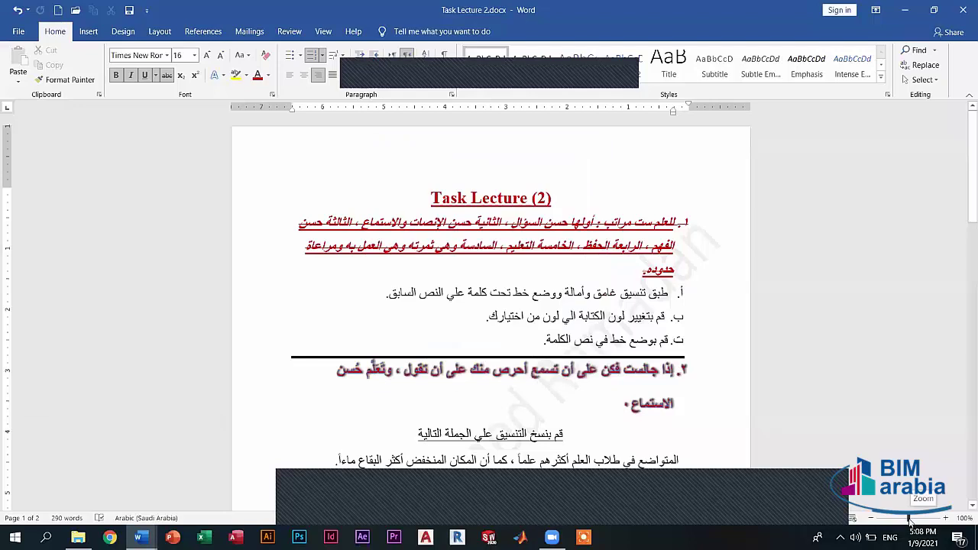
Step: Zoom in and scroll down to exercise 2's shadowed sentence and its target sentence
left_click_drag(910, 521, 916, 524)
scroll(538, 312, "down", 3)
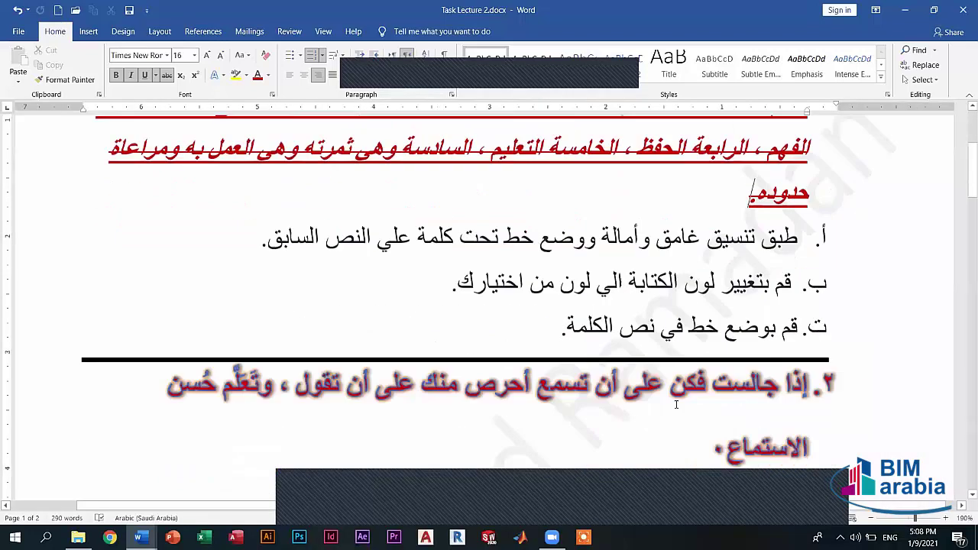
scroll(827, 500, "down", 1)
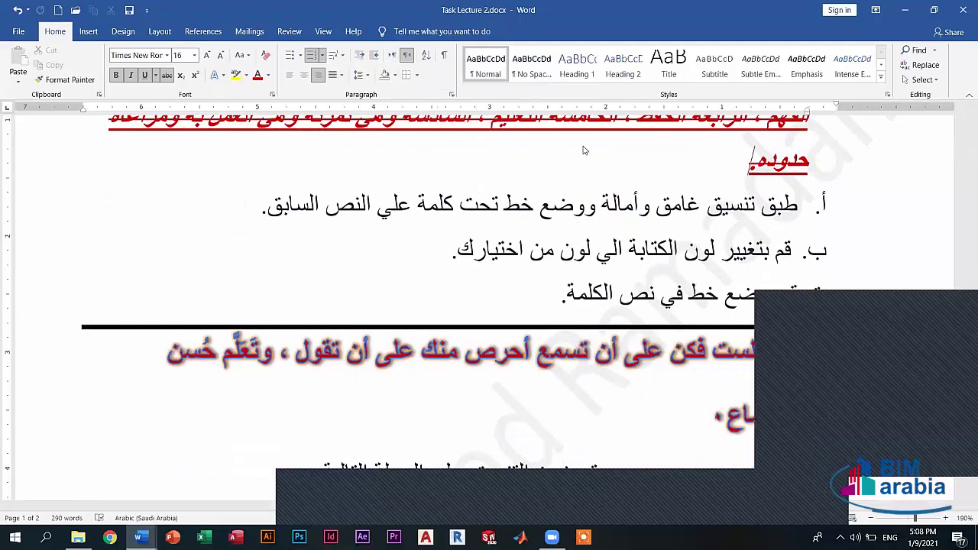
scroll(726, 286, "down", 1)
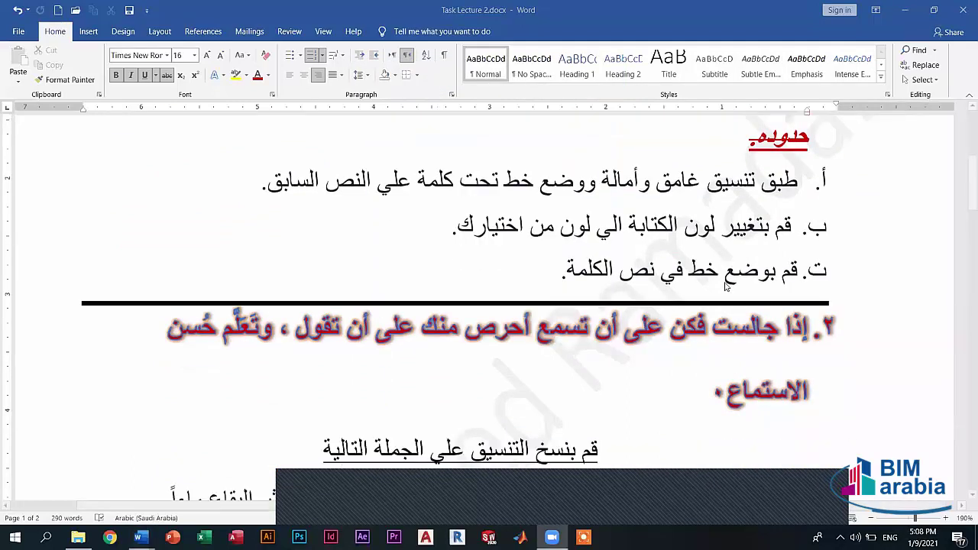
scroll(726, 286, "down", 4)
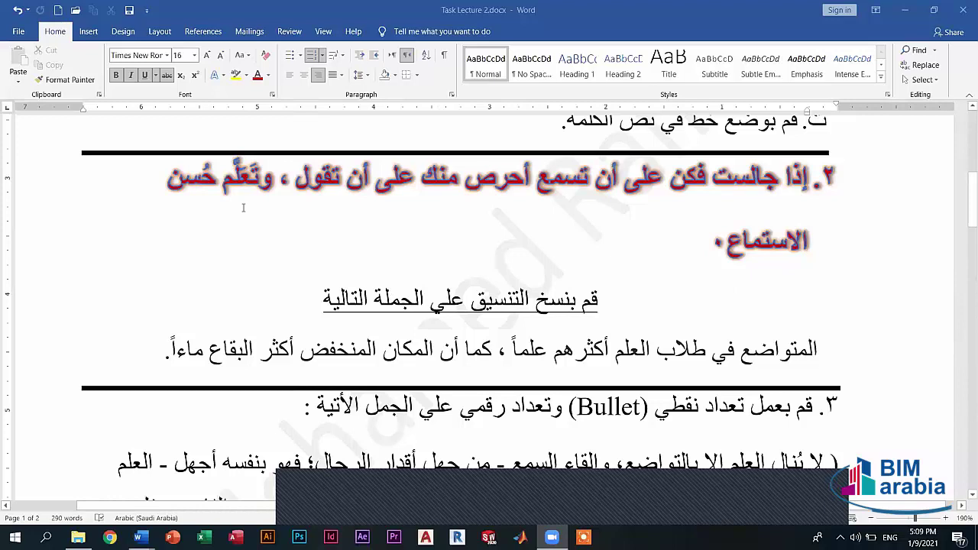
left_click(571, 191)
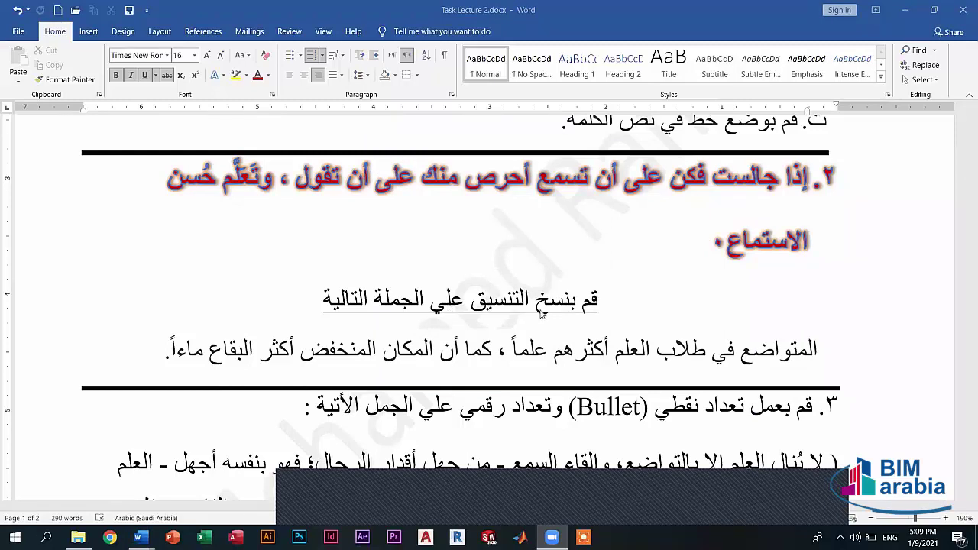
Step: Copy exercise 2's red heading formatting onto the sentence below with Format Painter
triple_click(794, 237)
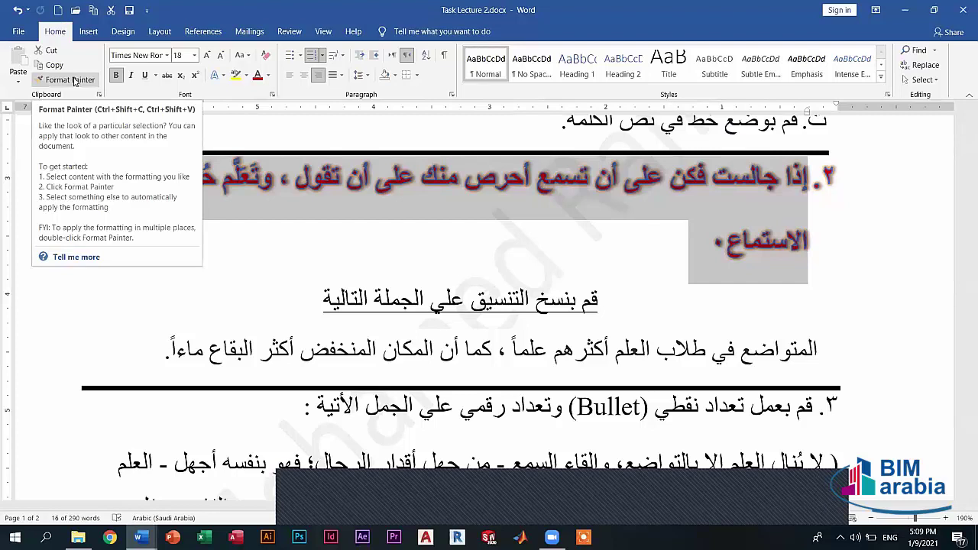
left_click(73, 82)
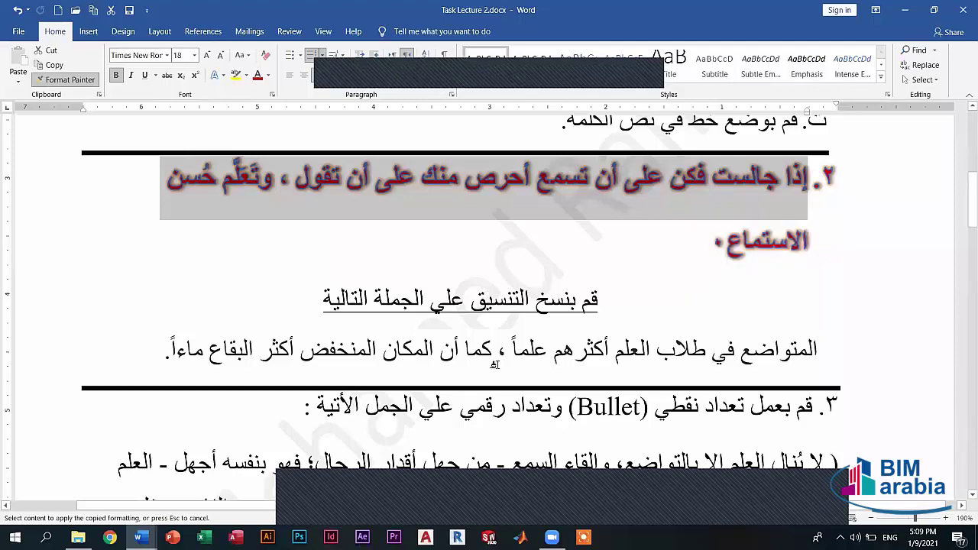
left_click_drag(142, 352, 817, 359)
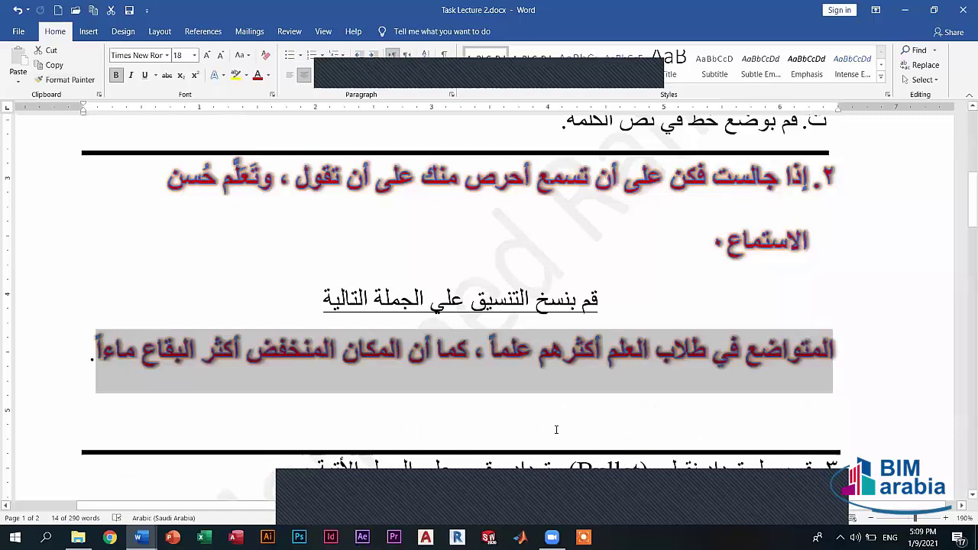
left_click(549, 386)
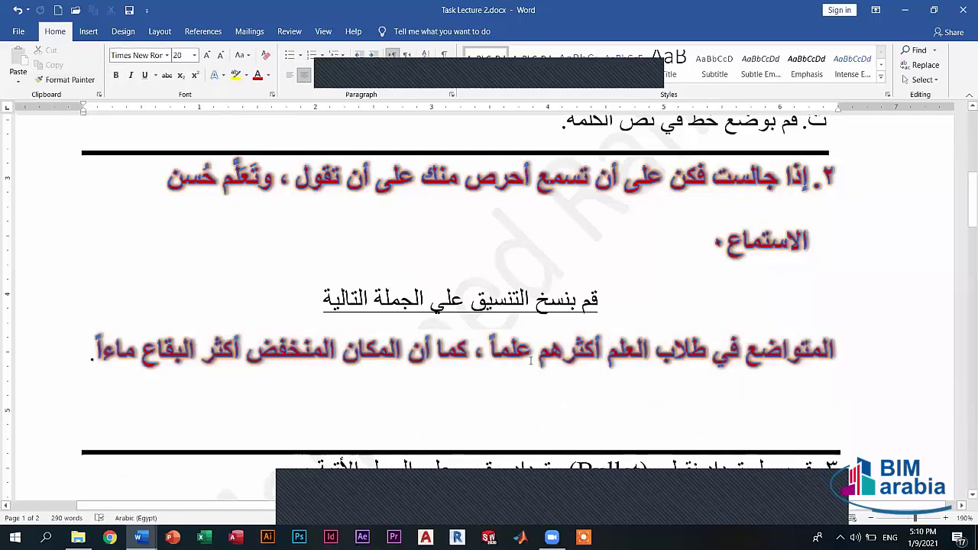
scroll(530, 361, "down", 3)
scroll(629, 315, "down", 4)
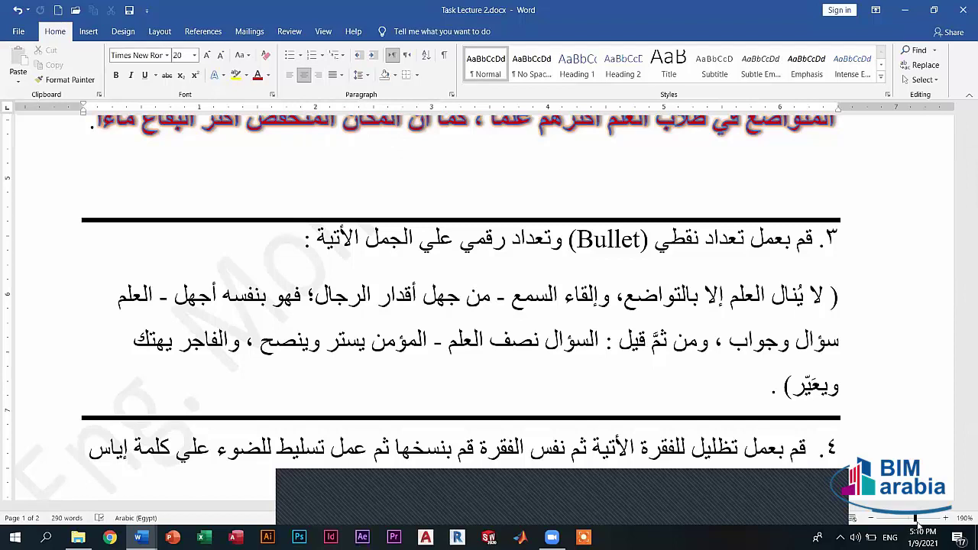
Step: Select the passage under exercise 3, apply bullets and set left-to-right direction
mouse_move(916, 520)
left_mouse_down()
mouse_move(920, 530)
mouse_move(912, 518)
left_mouse_up()
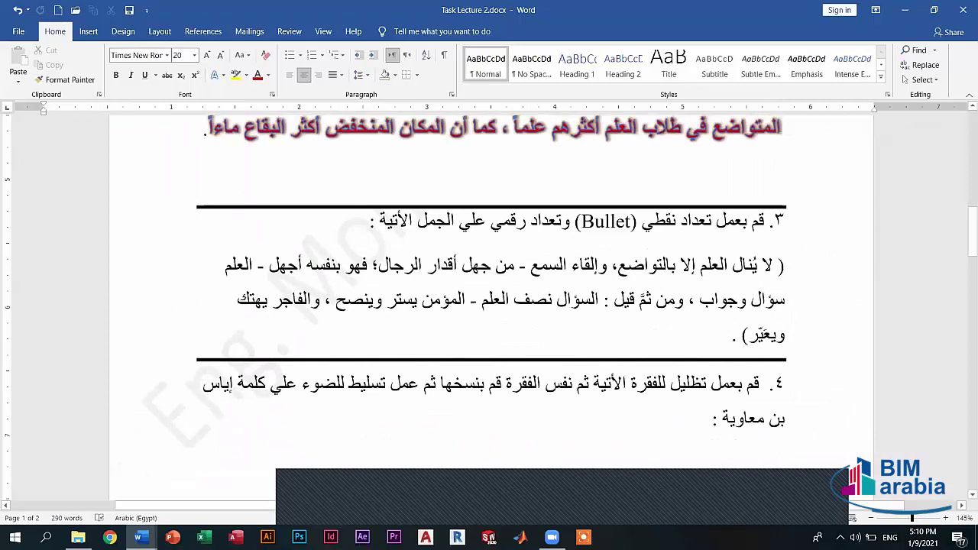
scroll(704, 277, "up", 7, "ctrl")
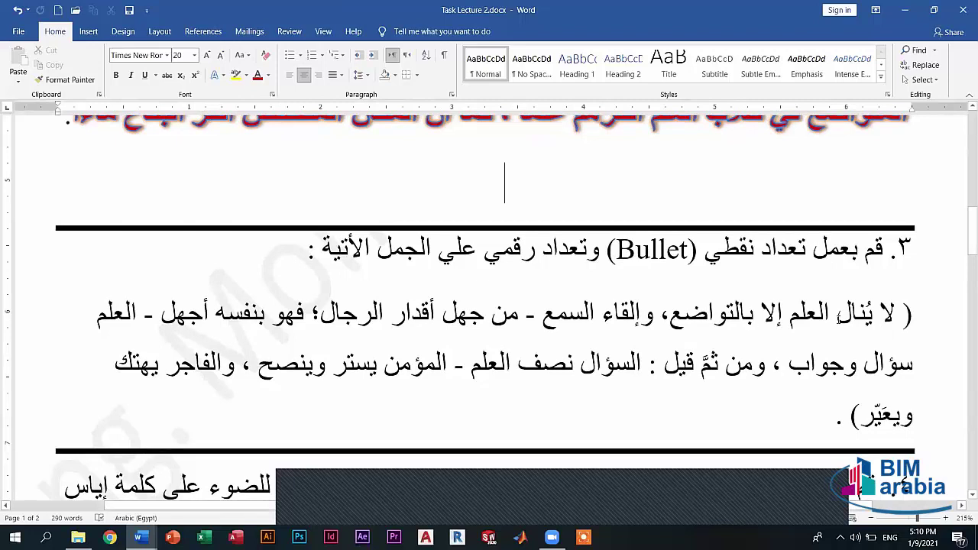
double_click(704, 314)
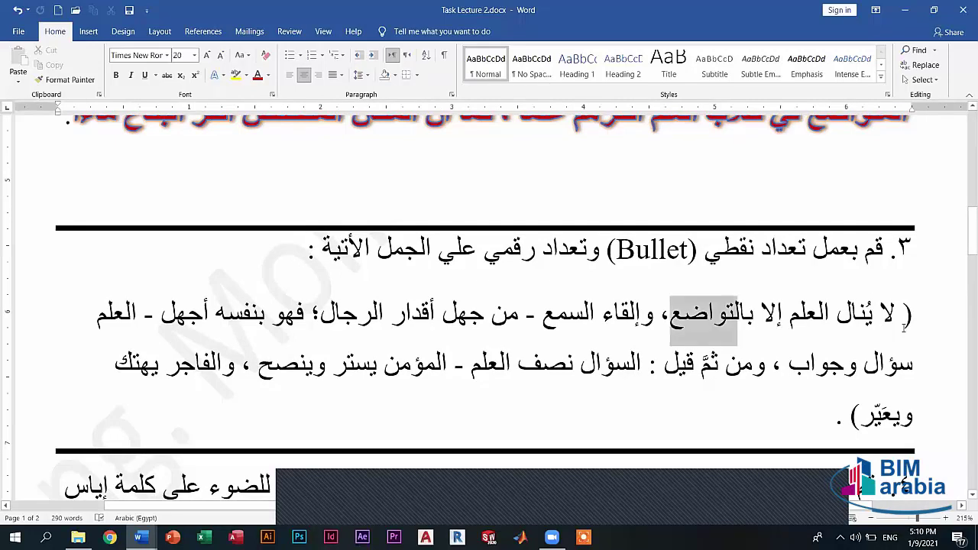
key("ctrl+shift+Right")
key("ctrl+shift+Right")
key("ctrl+shift+Right")
key("ctrl+shift+Right")
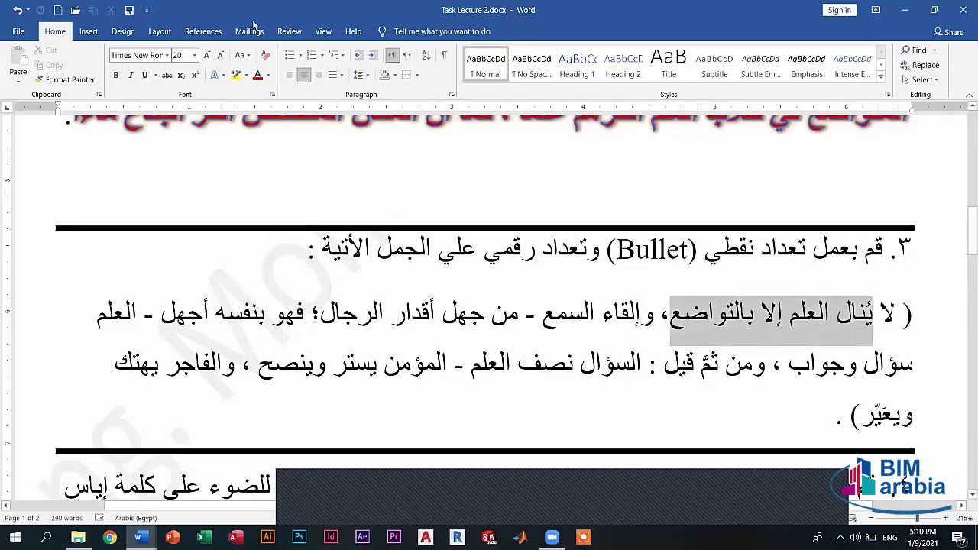
key("ctrl+shift+Right")
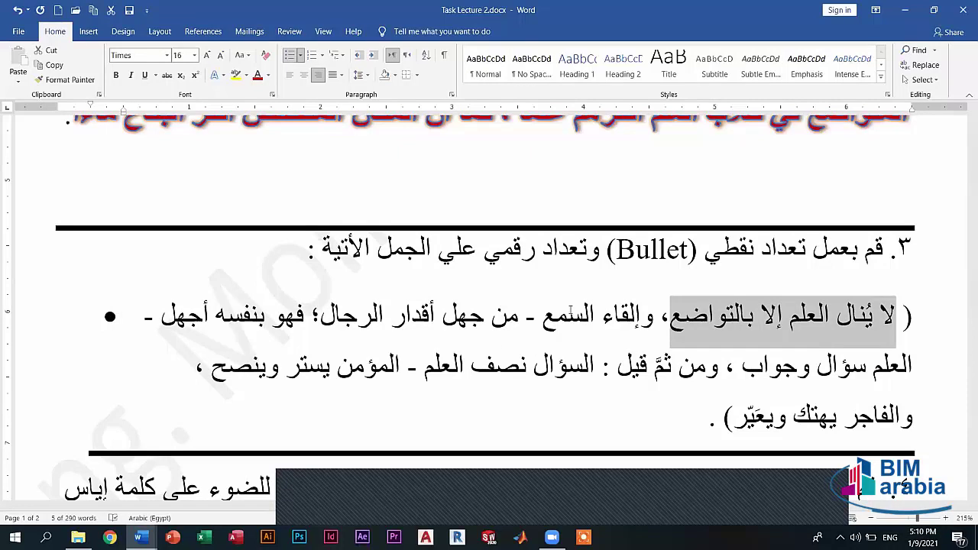
left_click(291, 55)
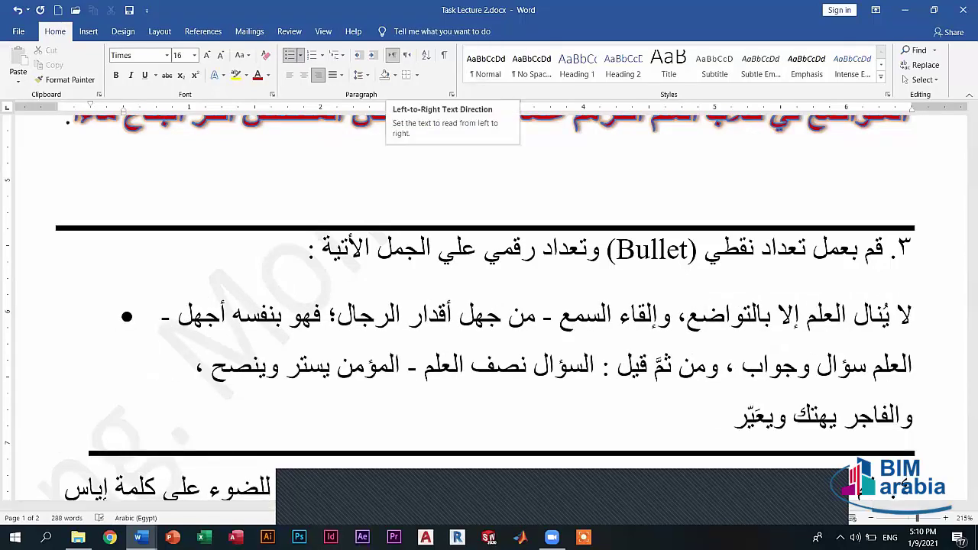
left_click(407, 55)
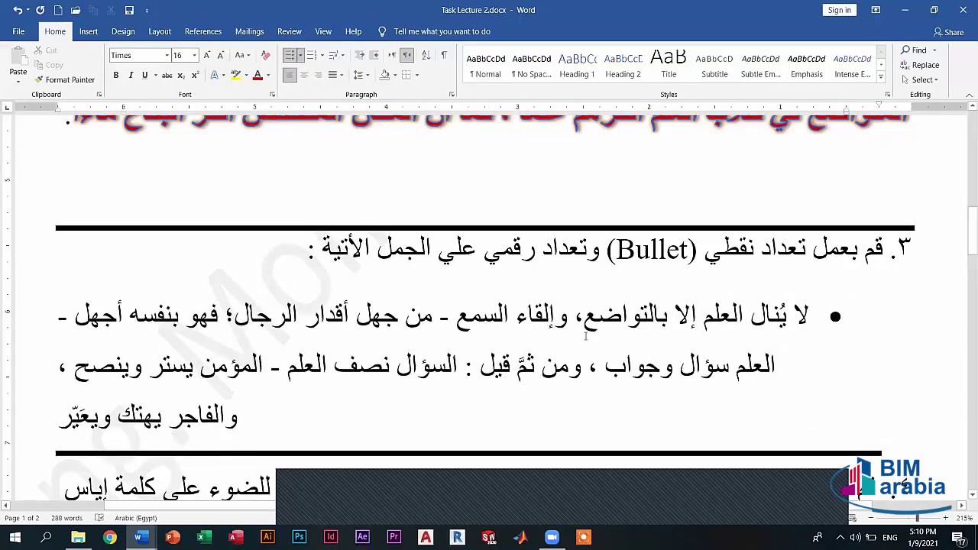
Step: Split off bullets after the first phrase and after وإلقاء السمع, removing the empty bullet and dash
key("Return")
key("Return")
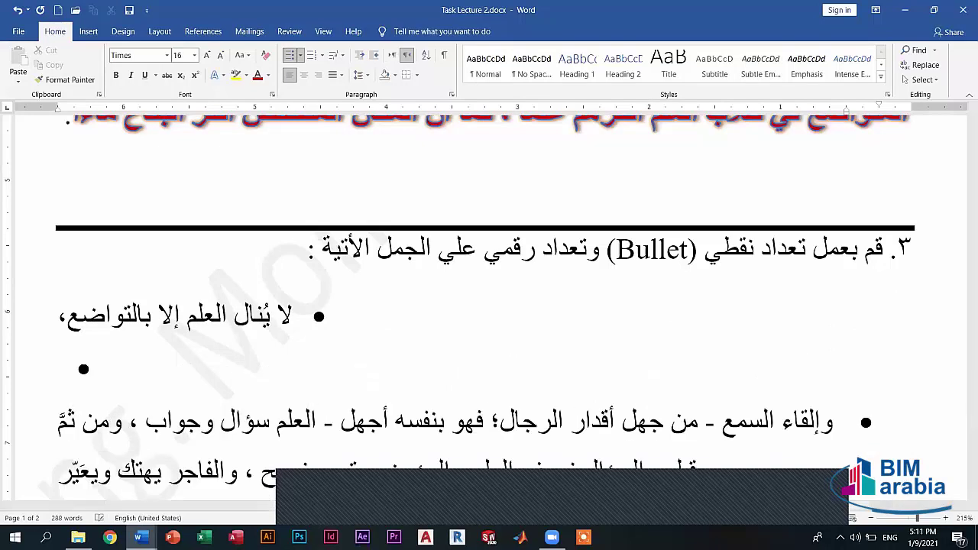
key("BackSpace")
key("ctrl+z")
key("BackSpace")
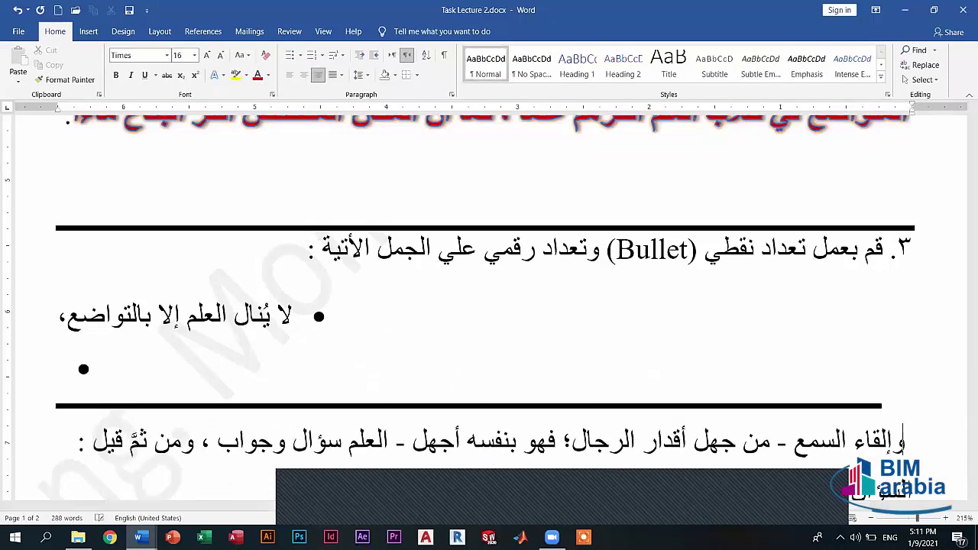
key("BackSpace")
left_click(723, 376)
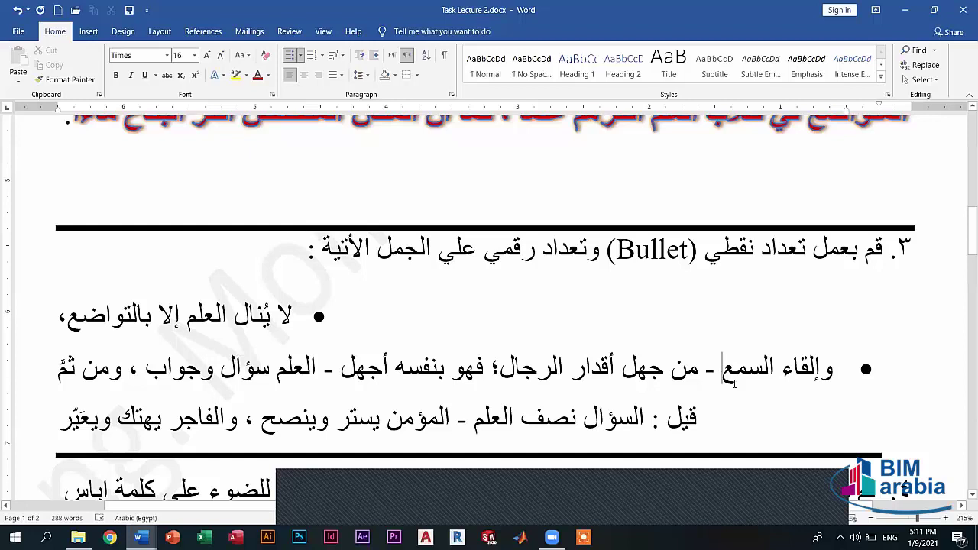
key("Return")
scroll(548, 332, "down", 1)
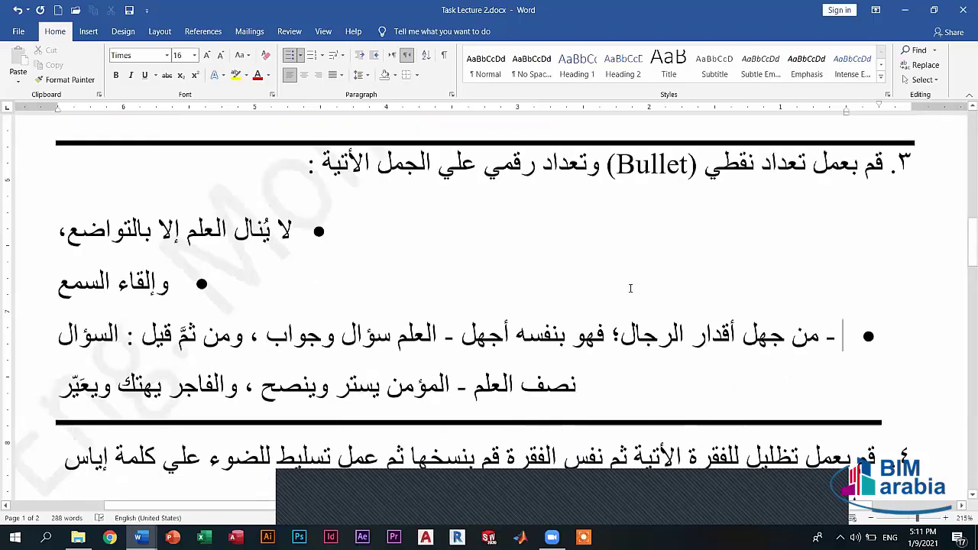
scroll(824, 231, "down", 1)
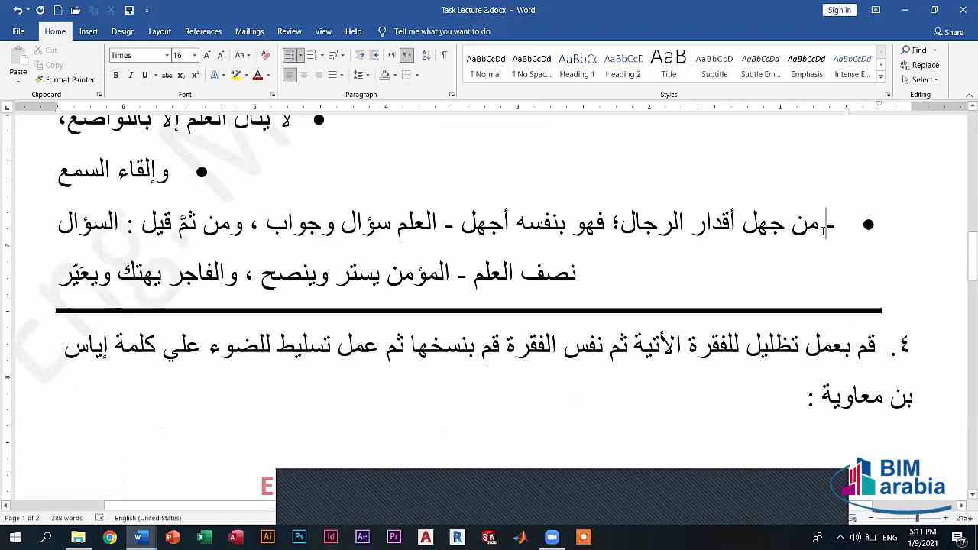
key("Delete")
key("Delete")
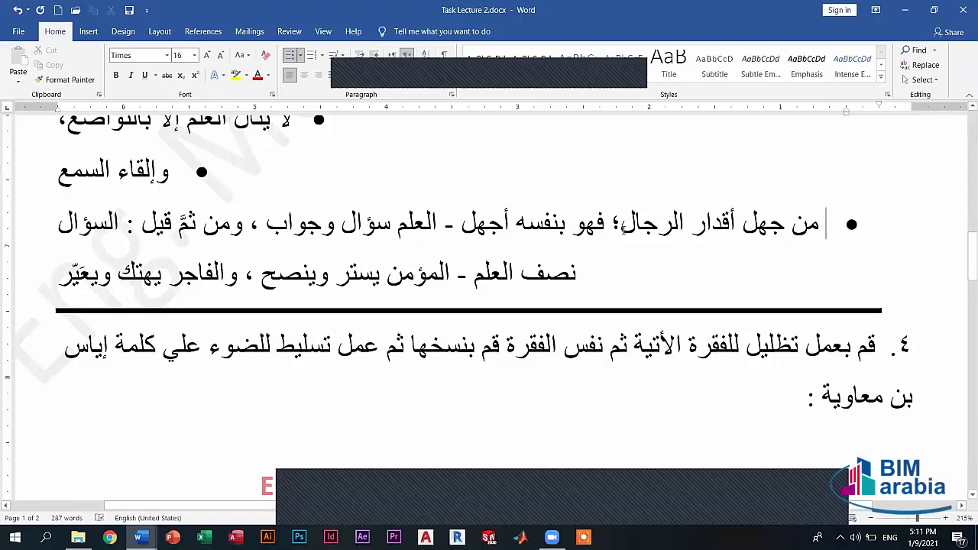
Step: Split the remaining phrases into bullets after الرجال؛, أجهل and وجواب, then select all items
left_click(612, 223)
key("Return")
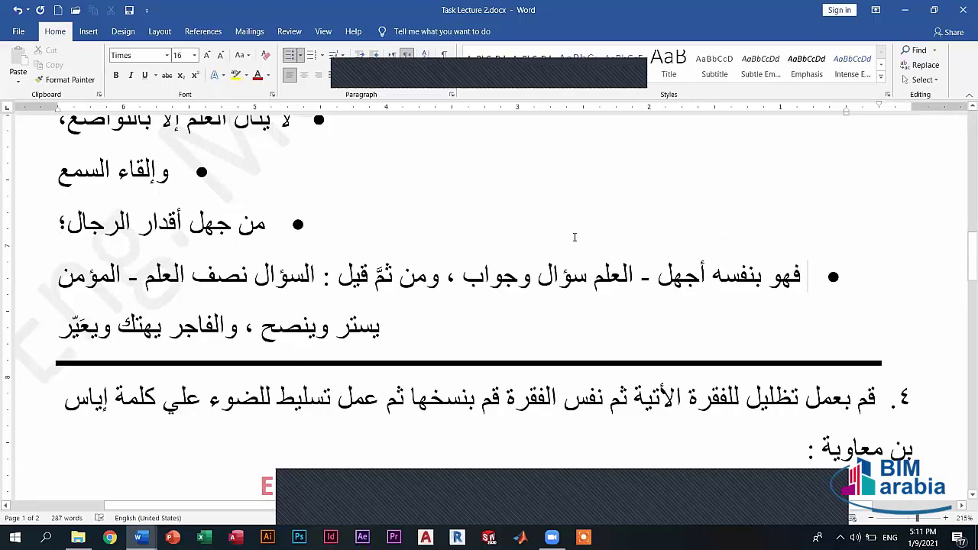
scroll(575, 238, "down", 1)
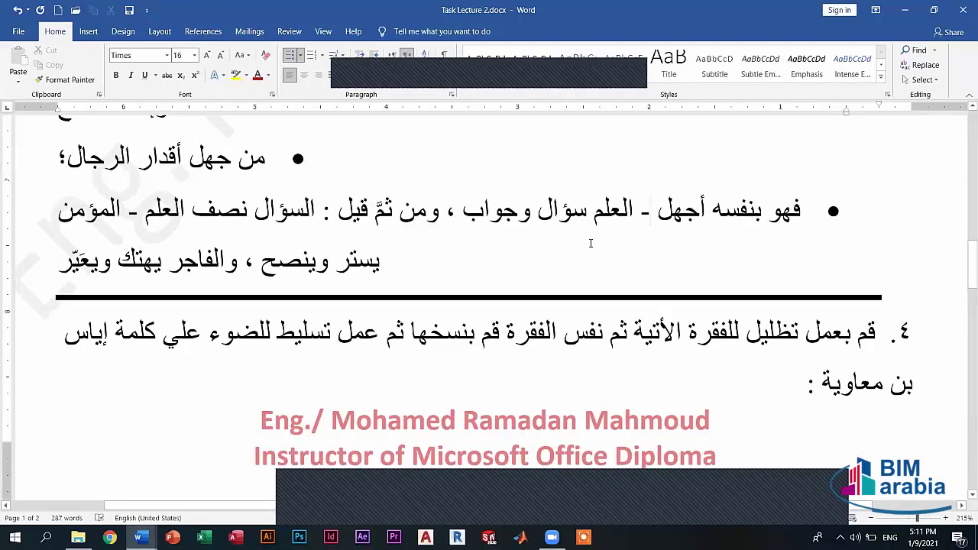
left_click(652, 208)
key("Return")
left_click(600, 264)
key("Return")
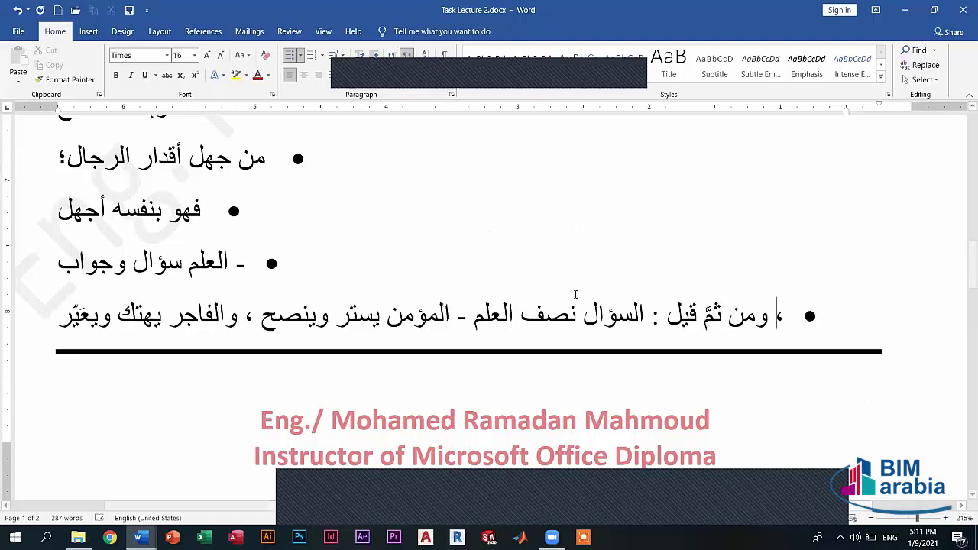
scroll(648, 260, "down", 1)
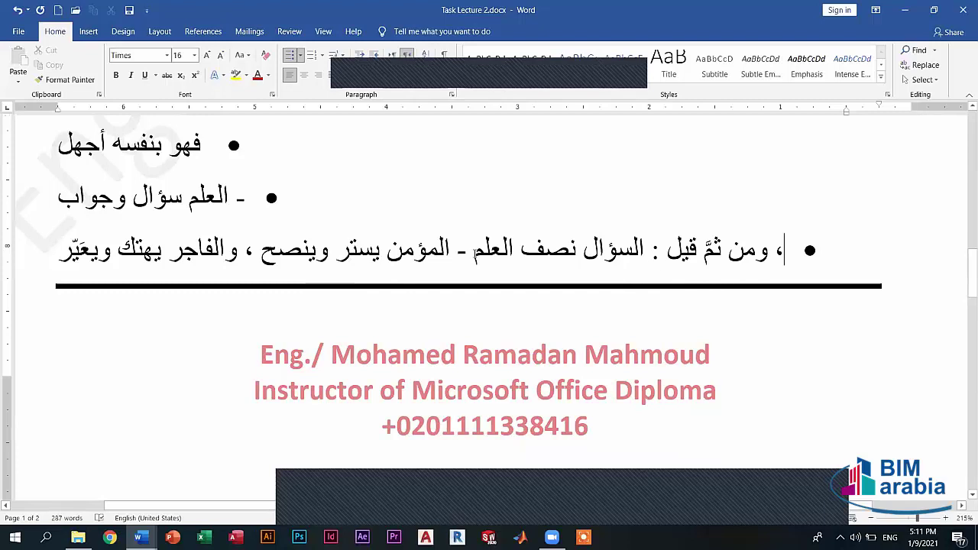
left_click(473, 254)
key("Return")
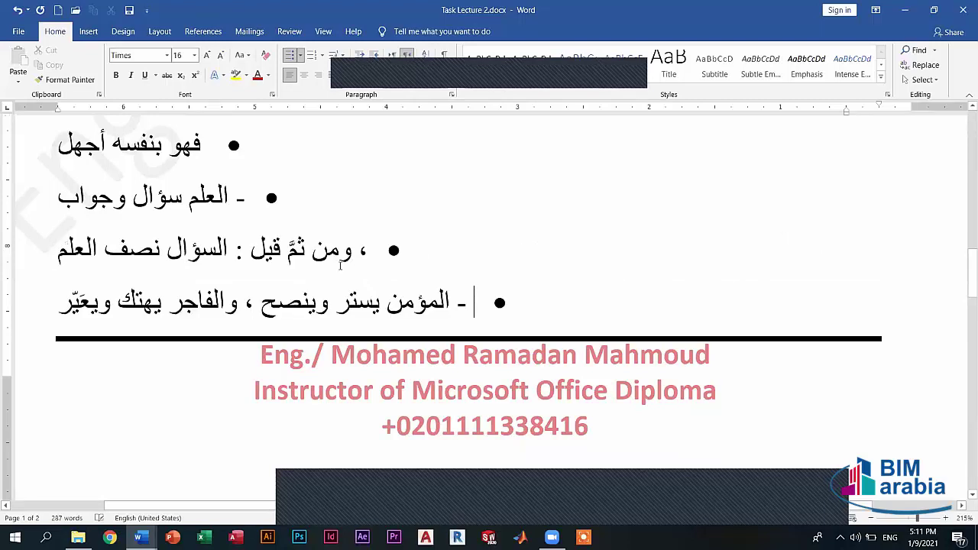
scroll(341, 265, "up", 3)
scroll(446, 331, "up", 2)
scroll(445, 332, "down", 2)
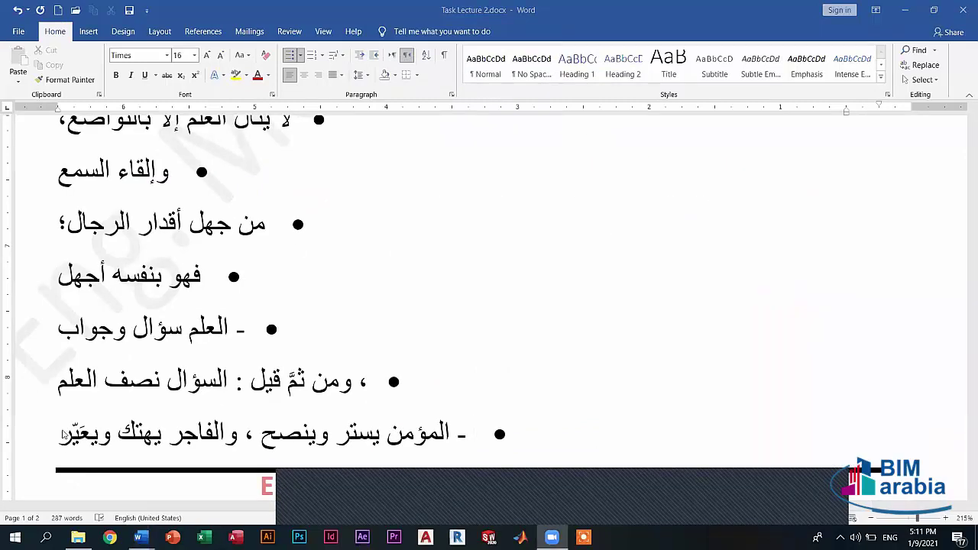
key("End")
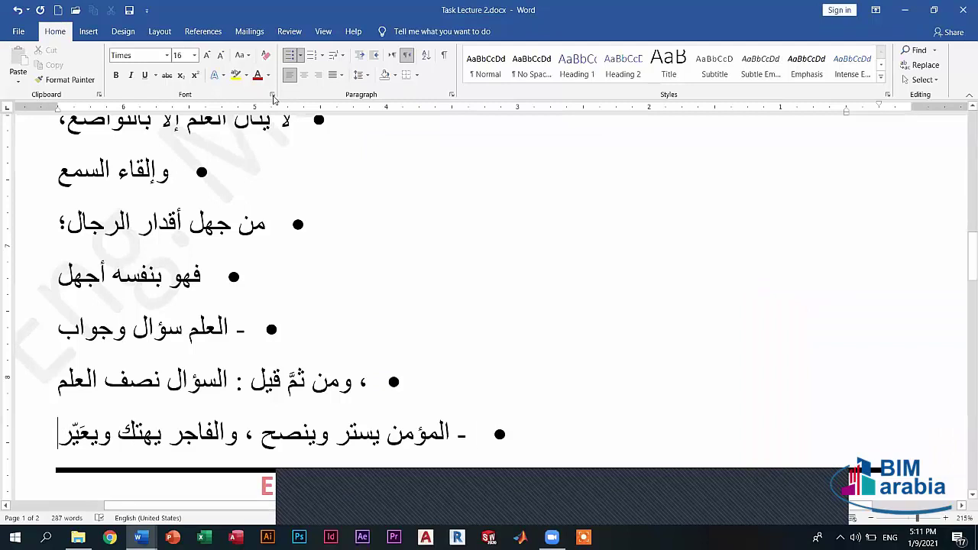
left_click(294, 120, "shift")
scroll(285, 397, "up", 3)
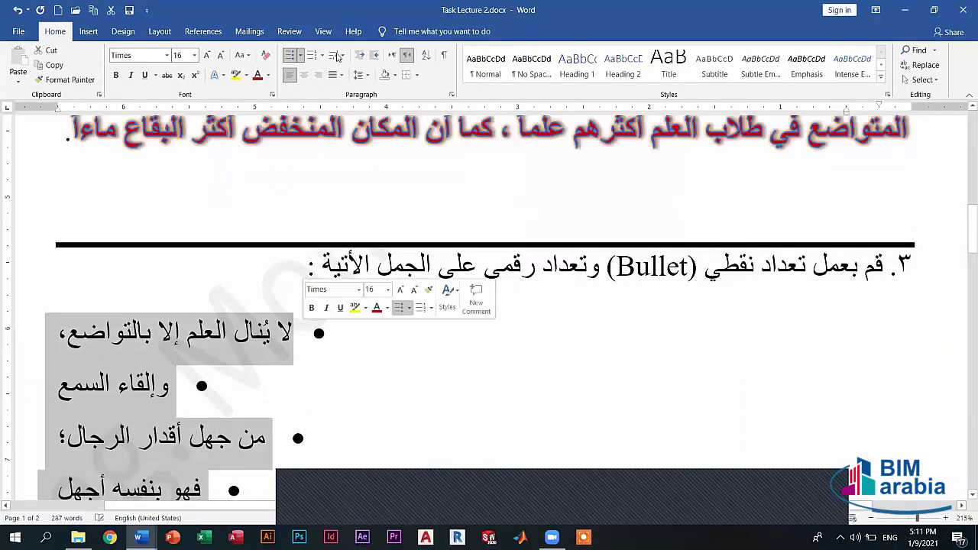
Step: Number the seven items in the 1) 2) 3) Arabic numeral format and align them right
left_click(323, 55)
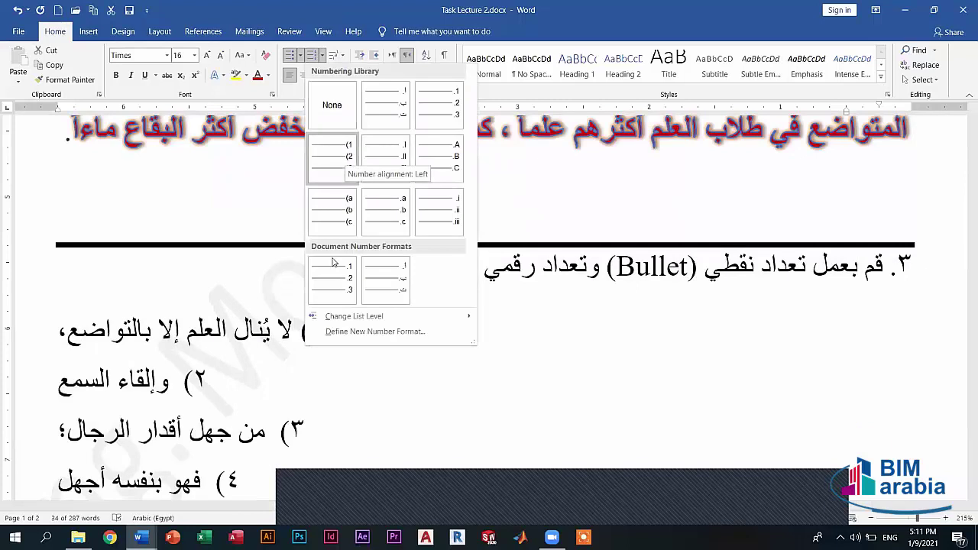
left_click(333, 265)
scroll(336, 270, "down", 3)
scroll(379, 182, "down", 3)
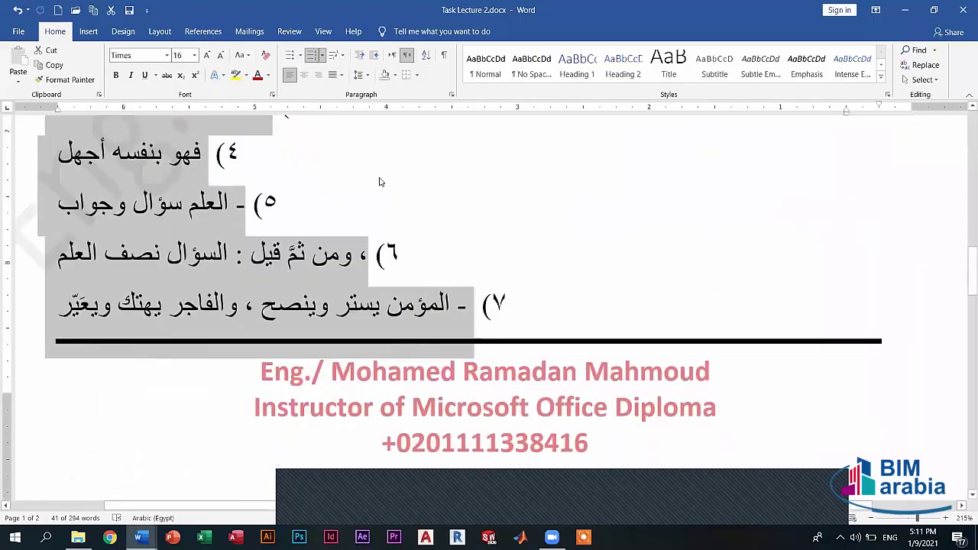
scroll(379, 182, "up", 3)
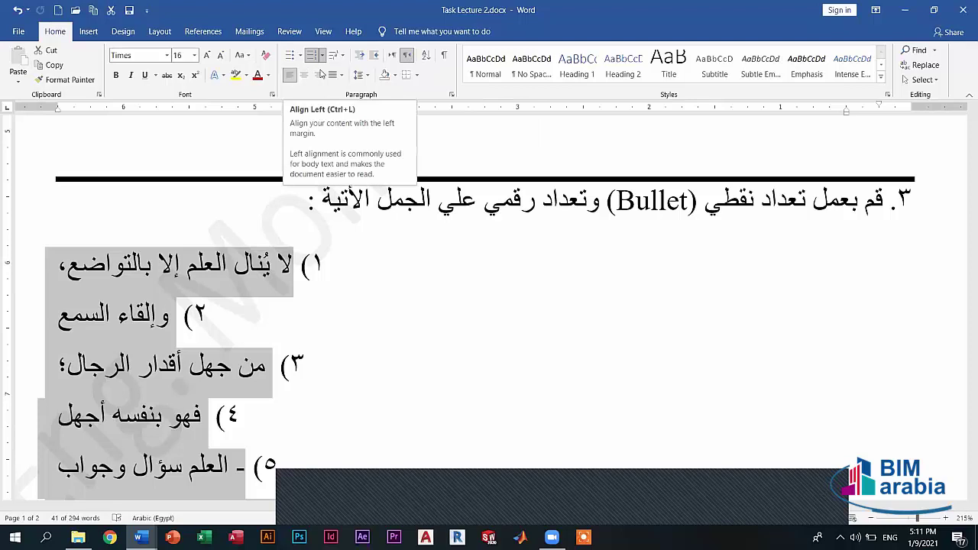
key("ctrl+r")
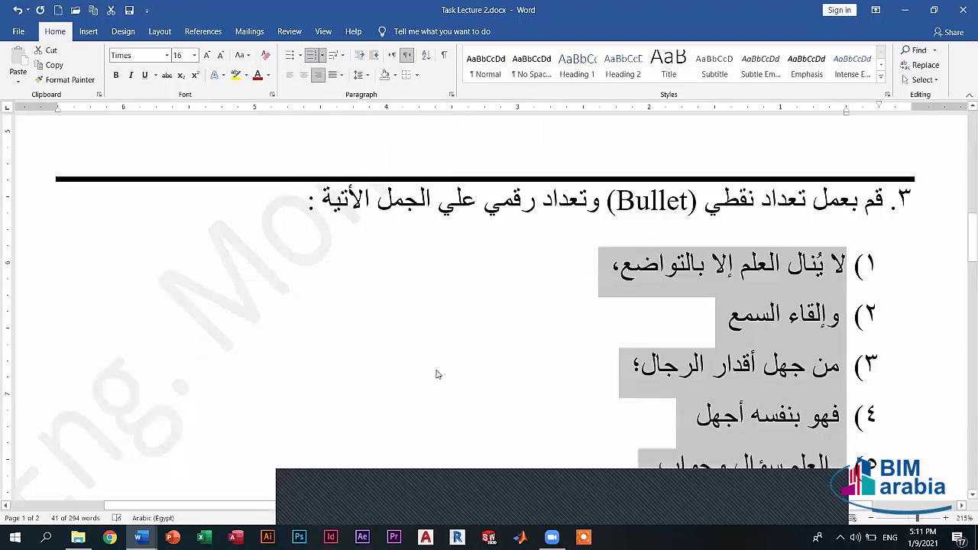
left_click(689, 240)
scroll(689, 240, "down", 2)
Step: Shade the whole paragraph under exercise 4 light blue
scroll(689, 240, "up", 1)
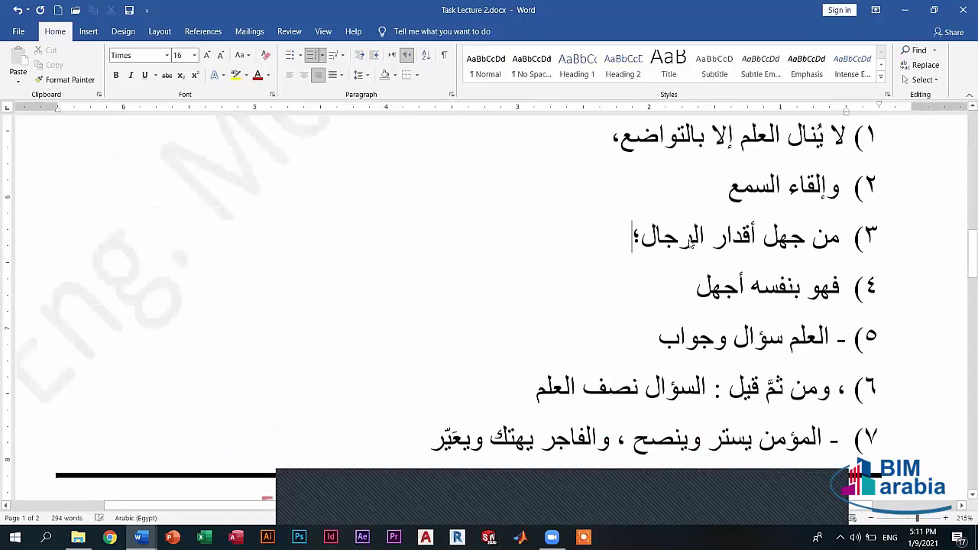
scroll(689, 240, "down", 2)
scroll(689, 240, "down", 1)
scroll(690, 240, "down", 2)
scroll(691, 237, "down", 1)
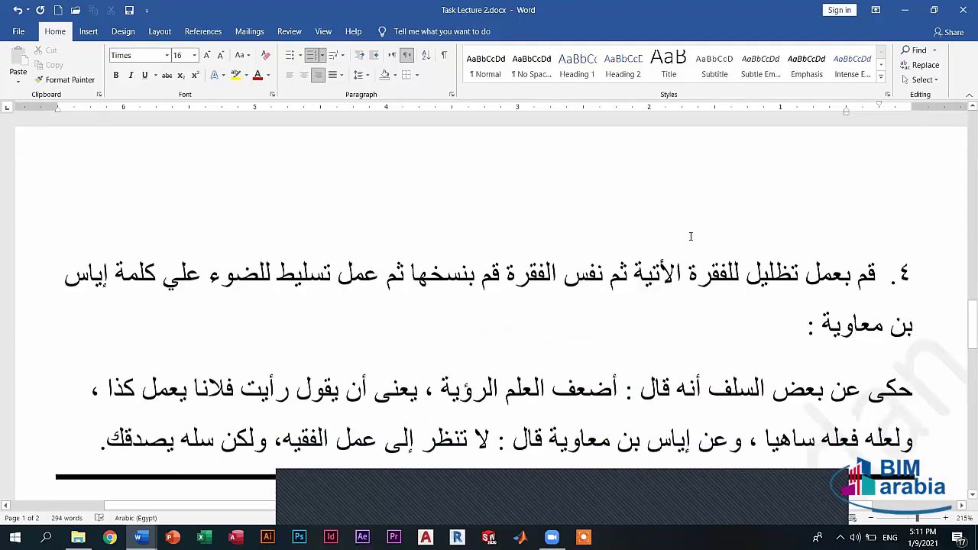
scroll(694, 233, "down", 1)
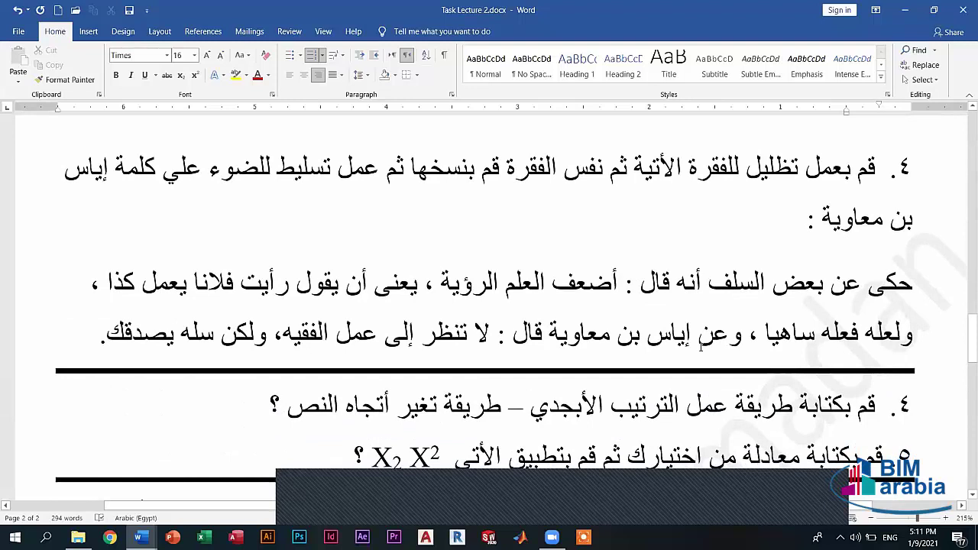
triple_click(901, 305)
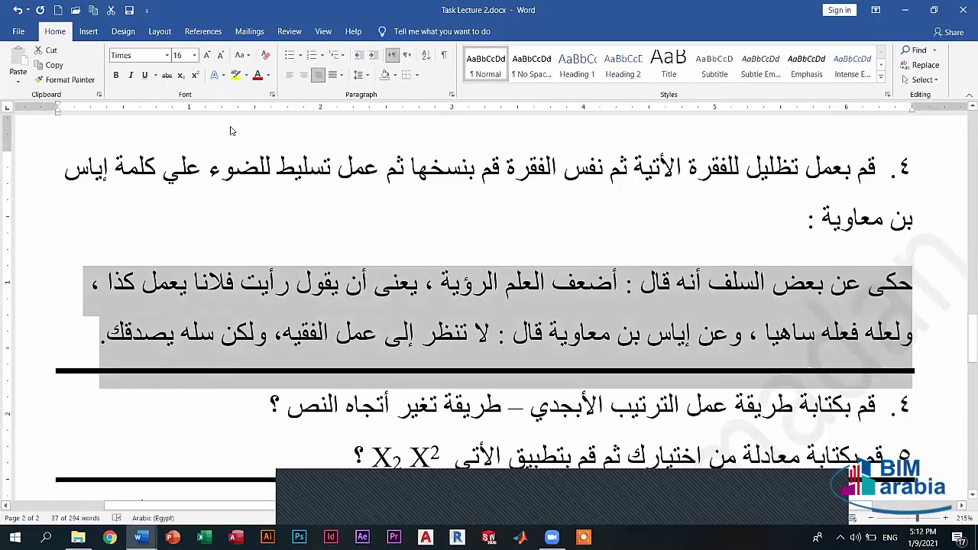
left_click(396, 74)
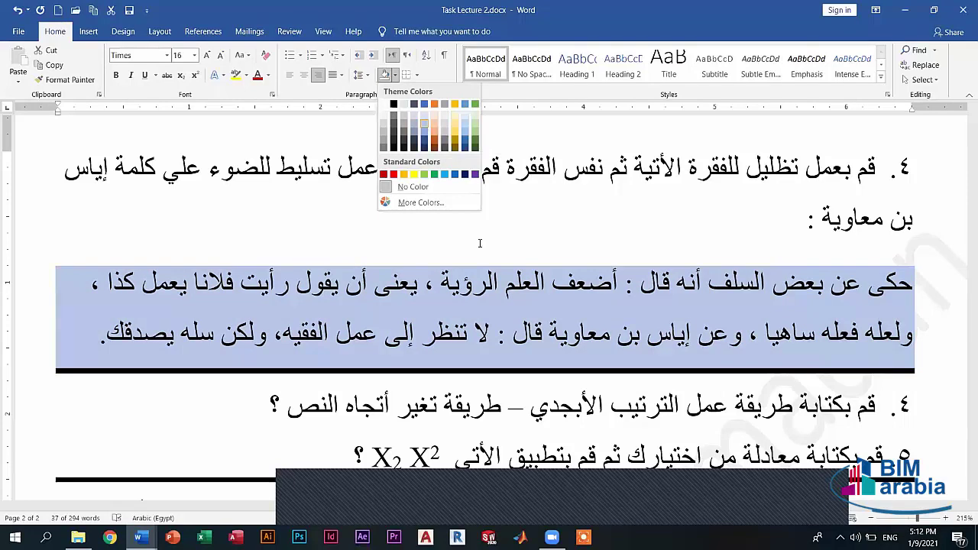
left_click(425, 128)
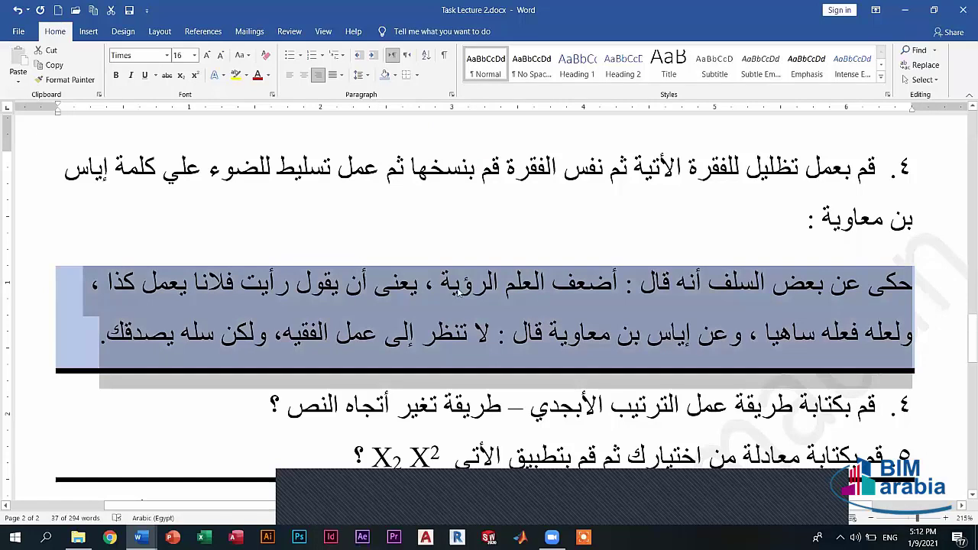
left_click(654, 331)
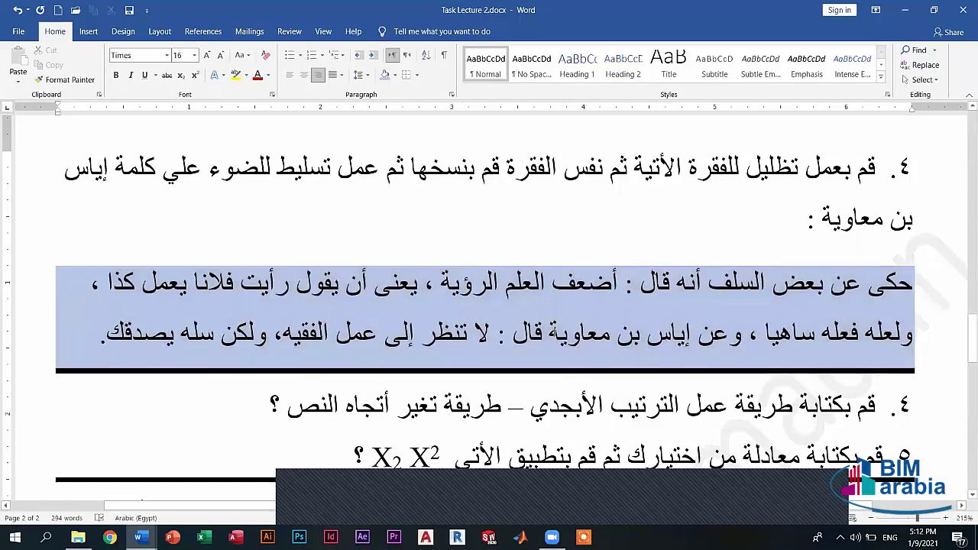
Step: Highlight the three-word name in the shaded paragraph's second line in yellow
left_click_drag(544, 337, 692, 337)
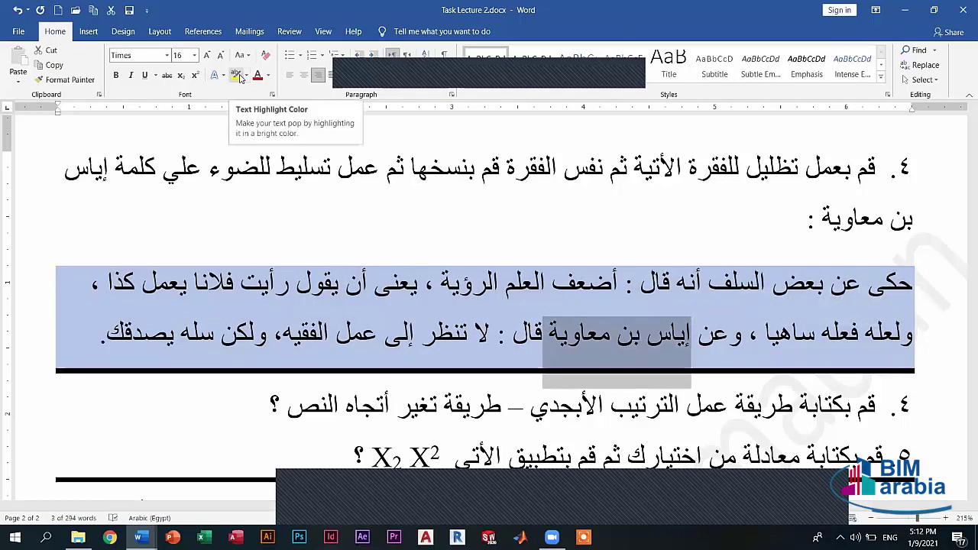
left_click(247, 76)
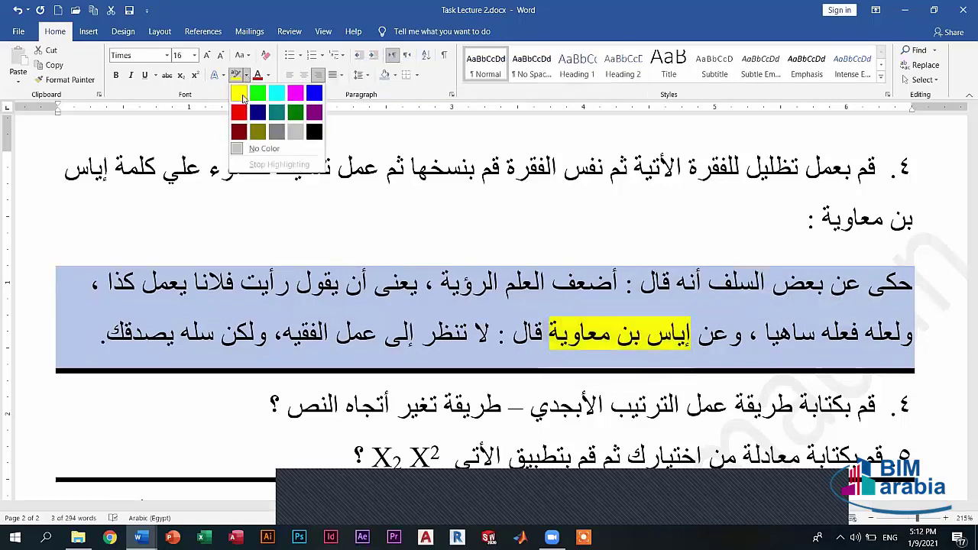
left_click(244, 93)
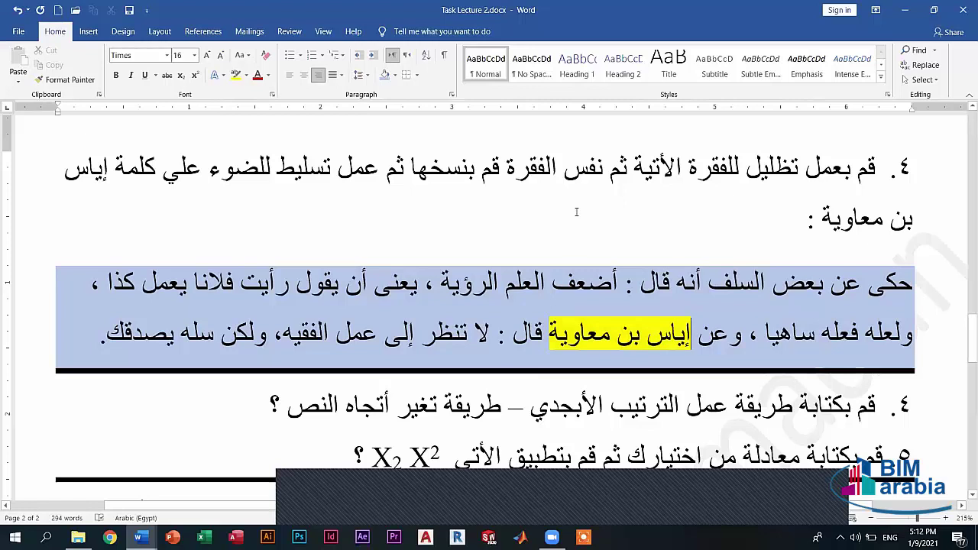
left_click(577, 212)
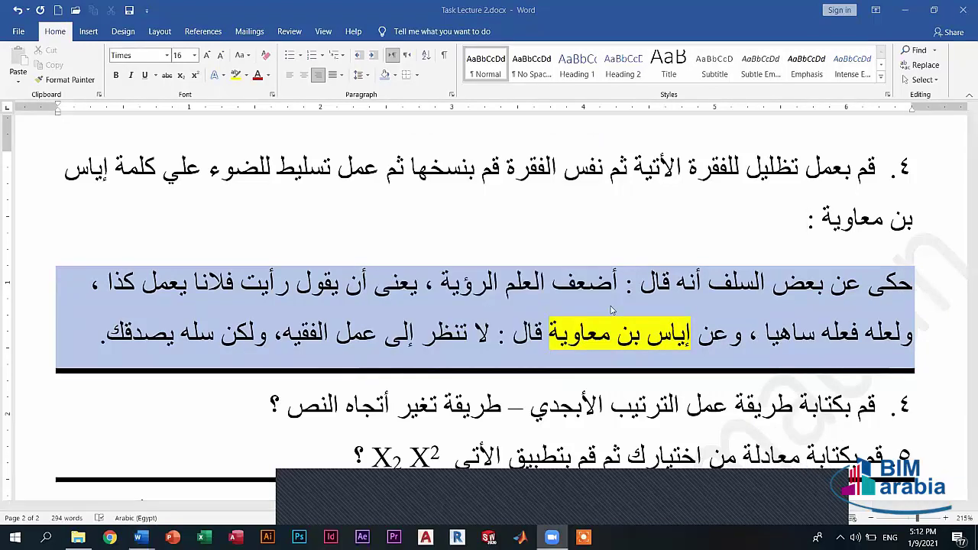
scroll(744, 307, "down", 3)
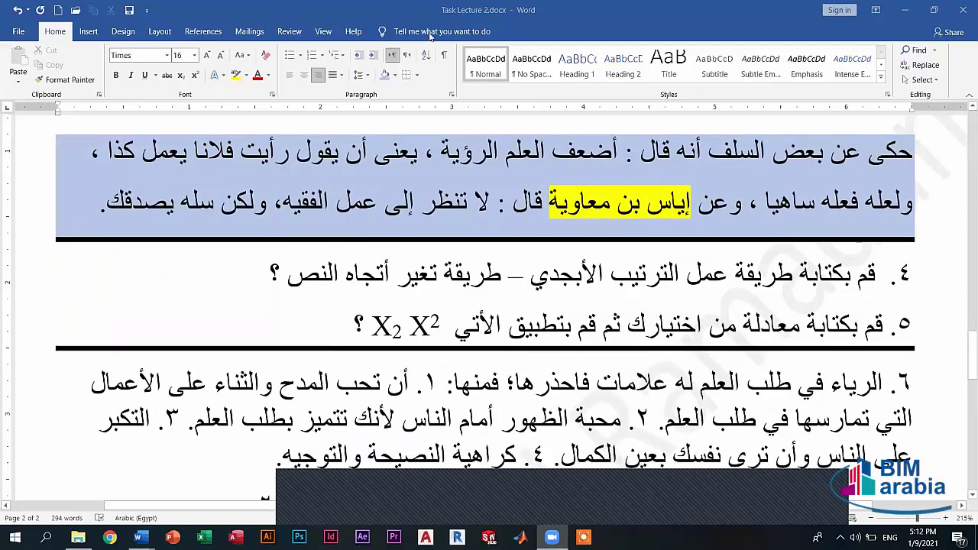
left_click(425, 57)
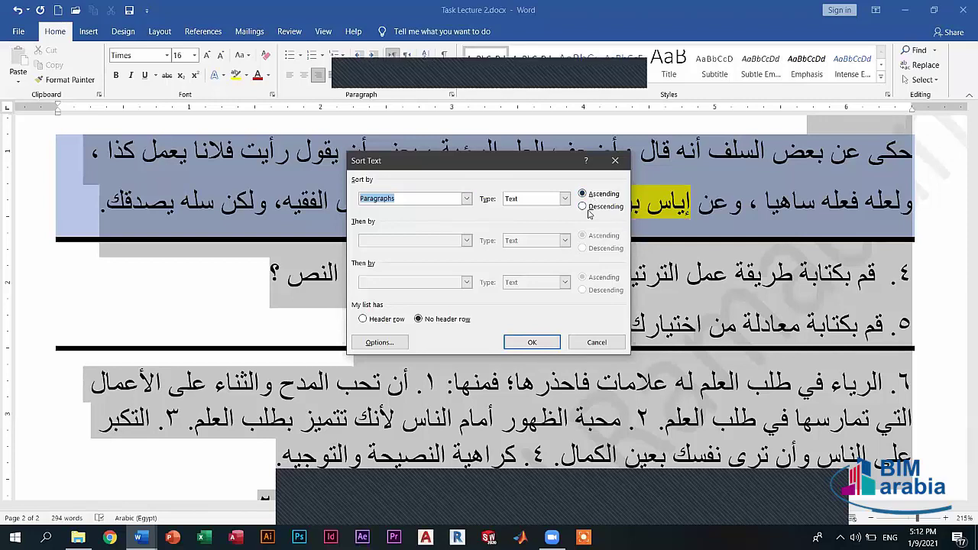
left_click(528, 201)
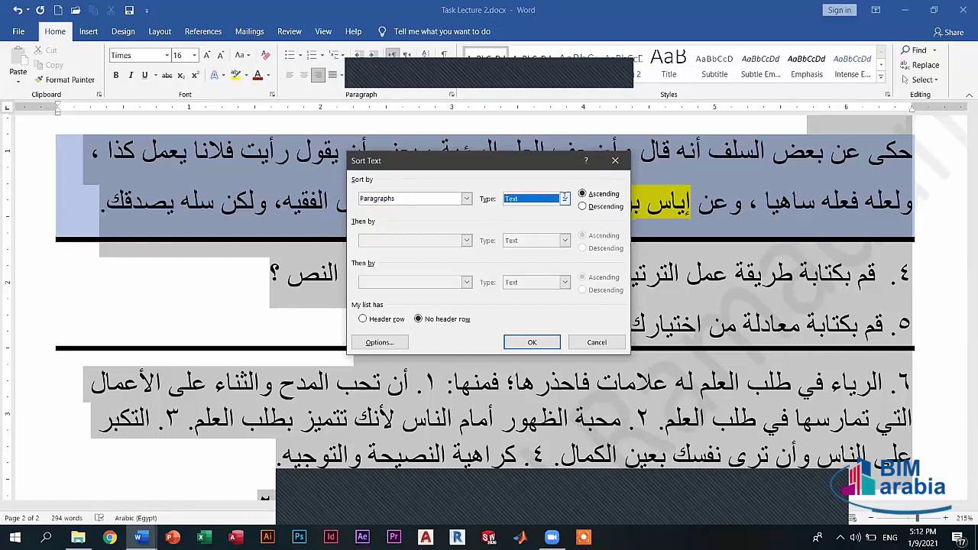
left_click(558, 201)
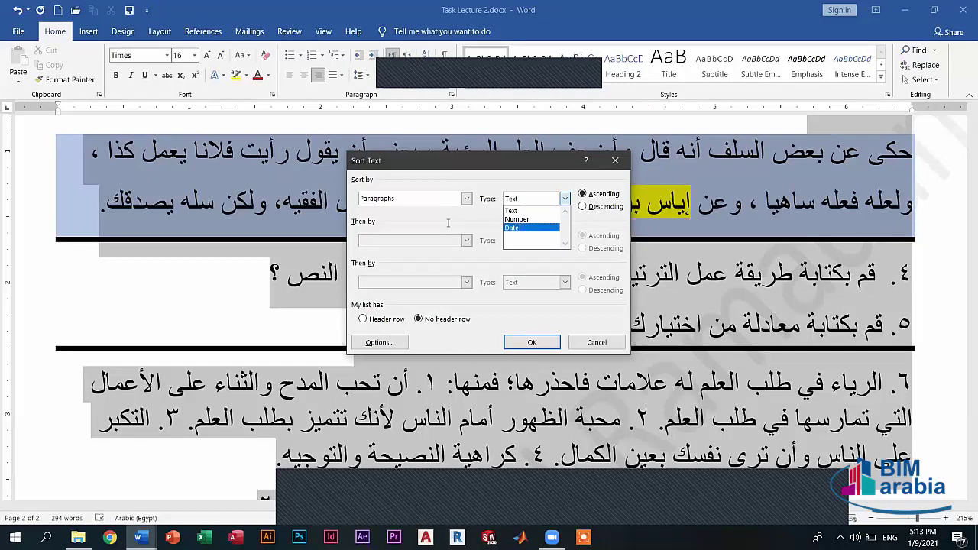
left_click(465, 200)
left_click(465, 200)
left_click(393, 210)
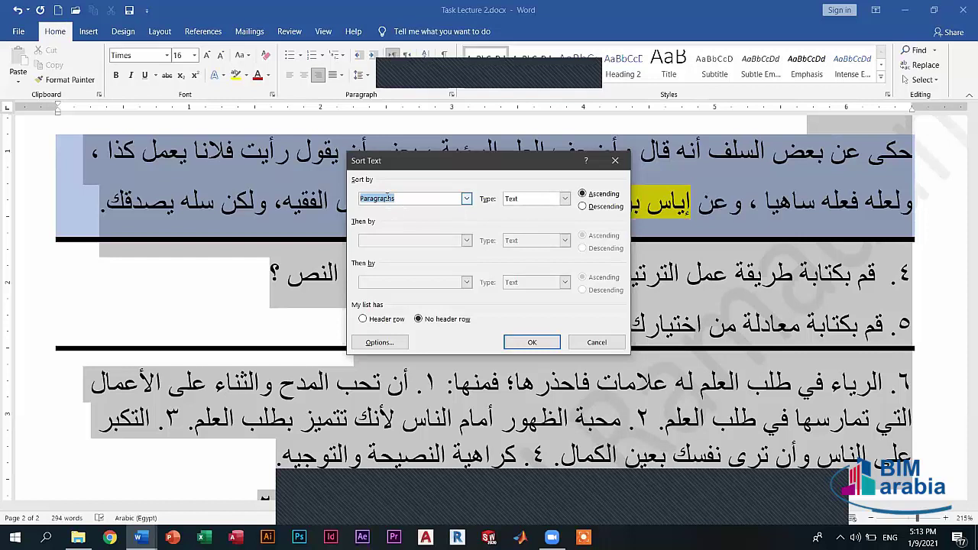
left_click(466, 198)
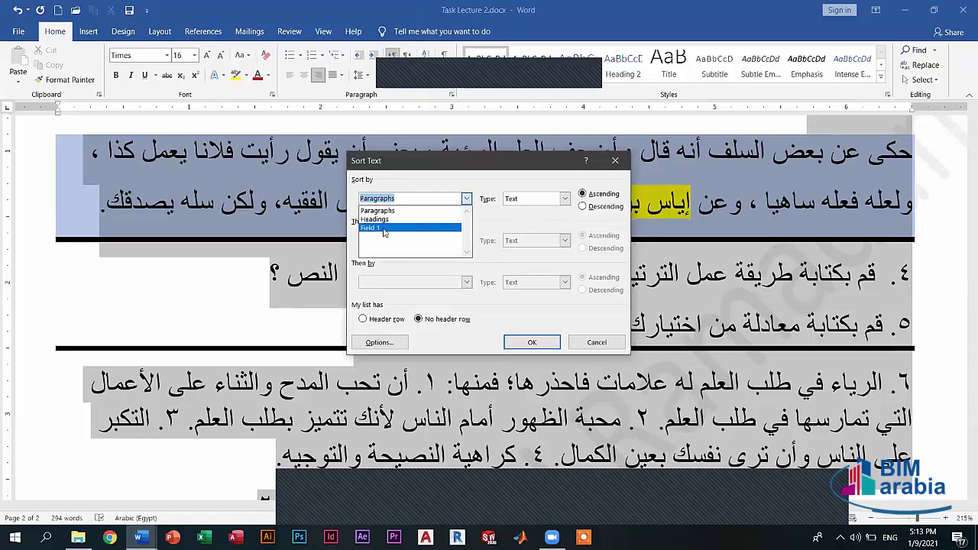
left_click(601, 343)
left_click(601, 344)
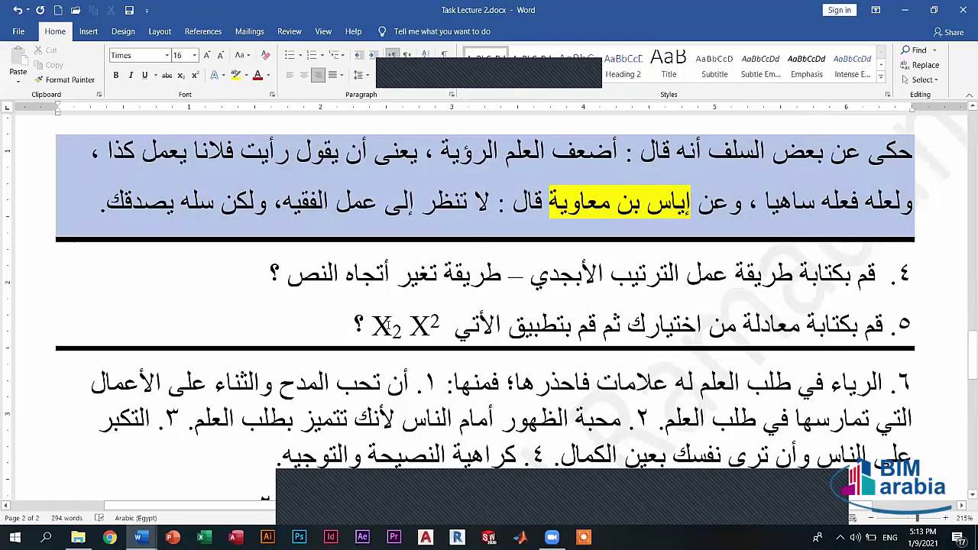
Step: Insert a new line above question ٥ and type the expression X2 + y2 in English
left_click(458, 308)
key("Return")
scroll(458, 305, "down", 1)
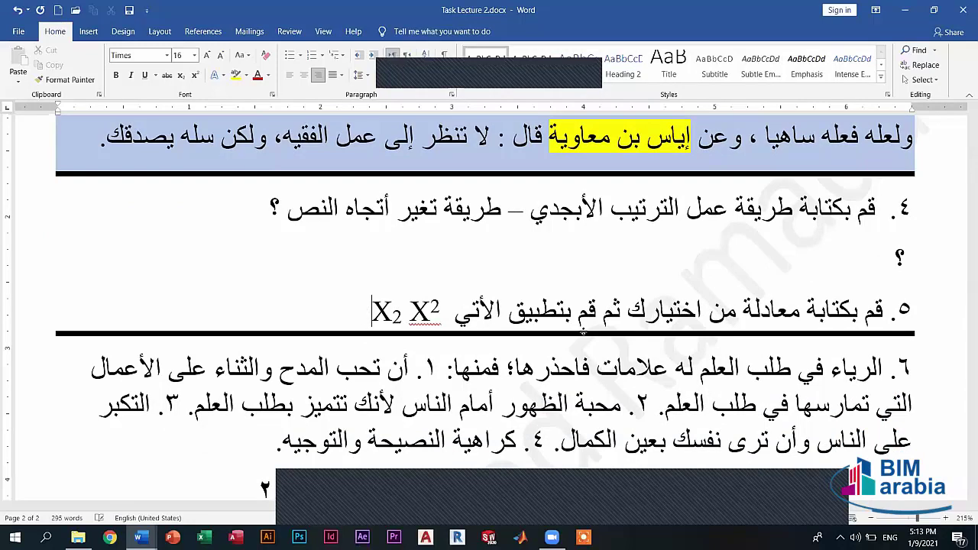
key("BackSpace")
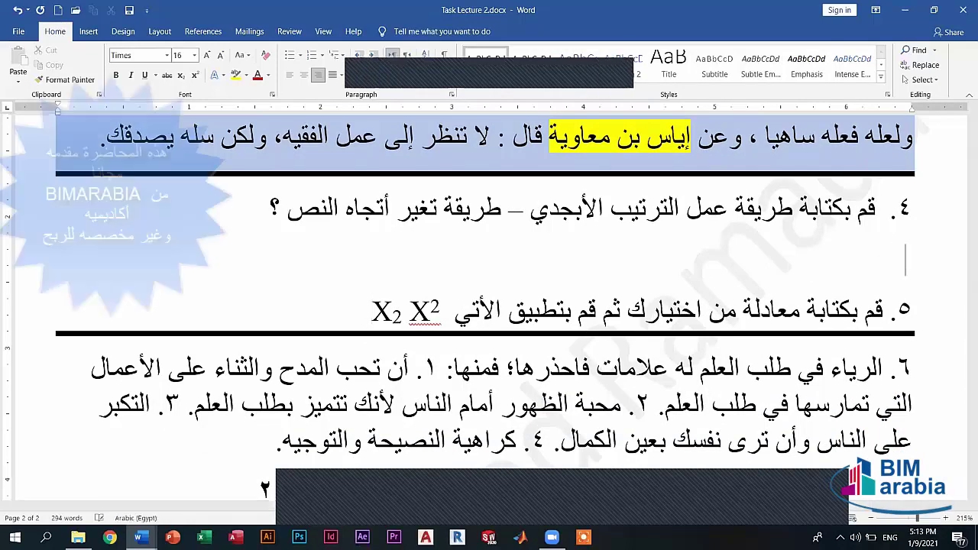
type("x")
key("alt+shift")
key("BackSpace")
type("X2")
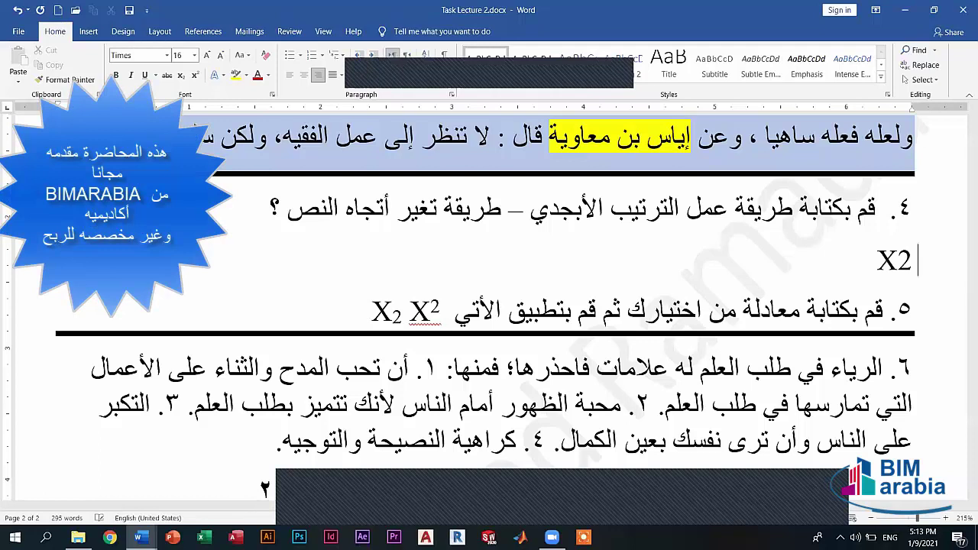
type(" + y2")
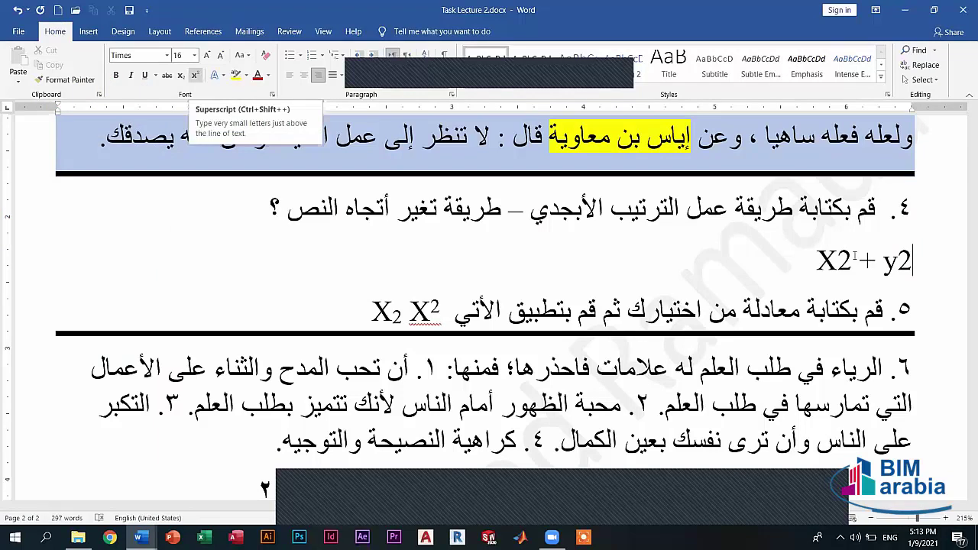
Step: Make the 2 after X superscript and the 2 after y subscript
left_click_drag(852, 262, 838, 262)
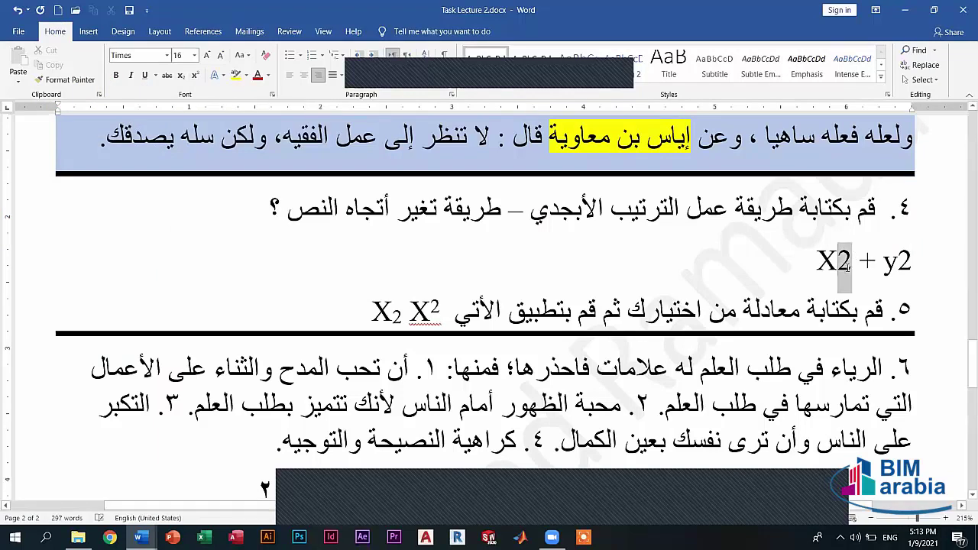
left_click(195, 75)
key("alt+shift")
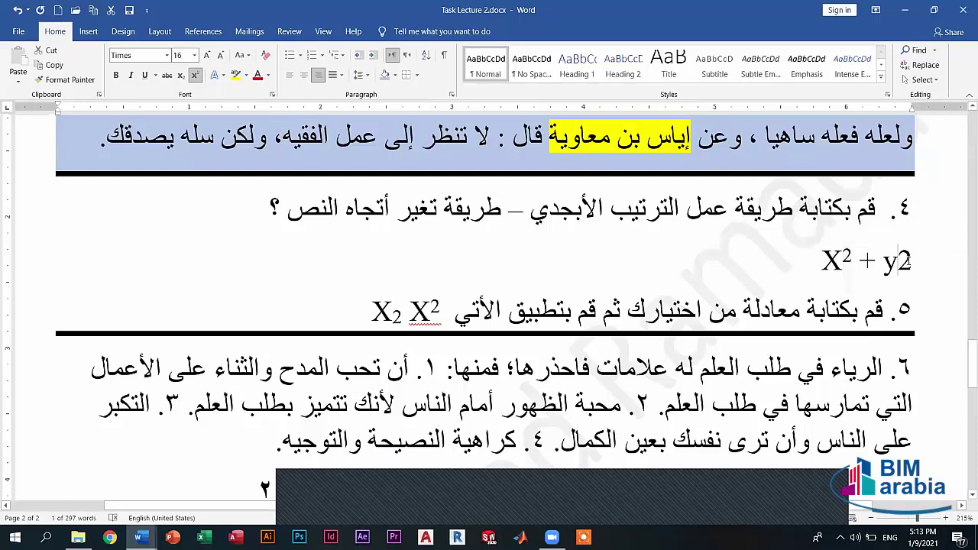
left_click_drag(898, 262, 912, 262)
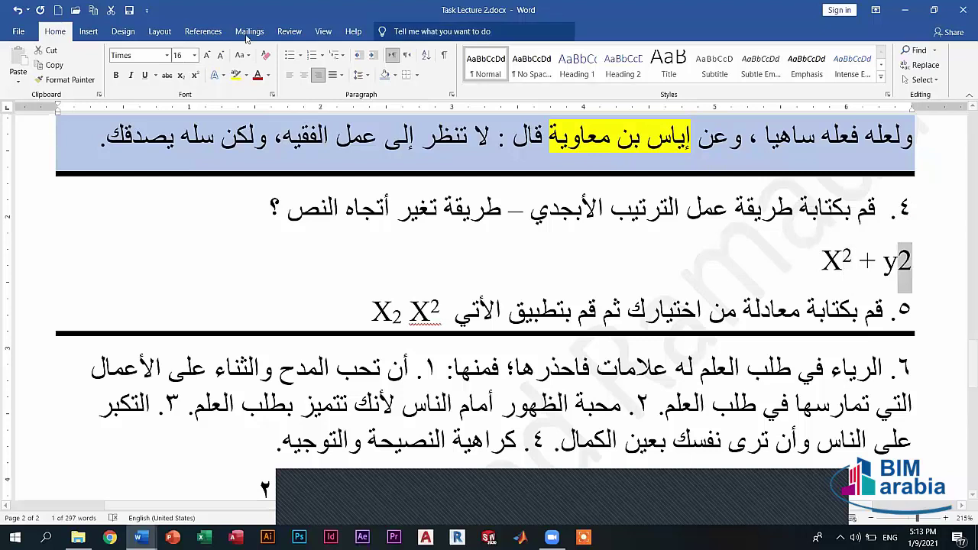
left_click(184, 82)
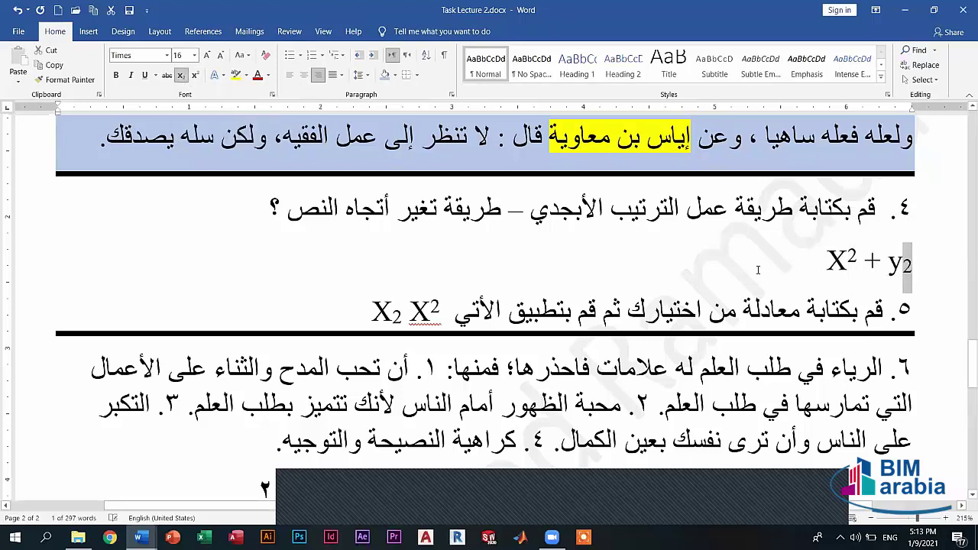
key("Home")
left_click(639, 301)
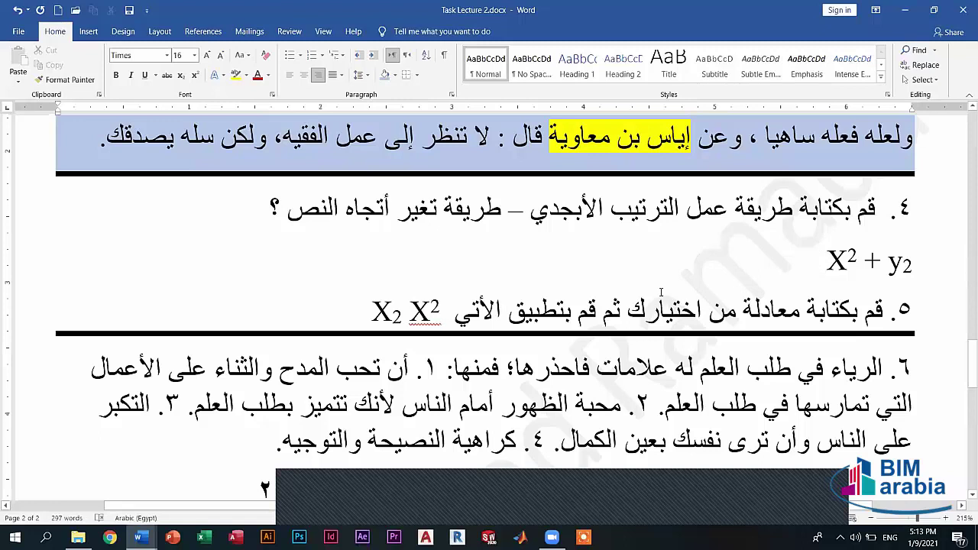
scroll(826, 304, "down", 3)
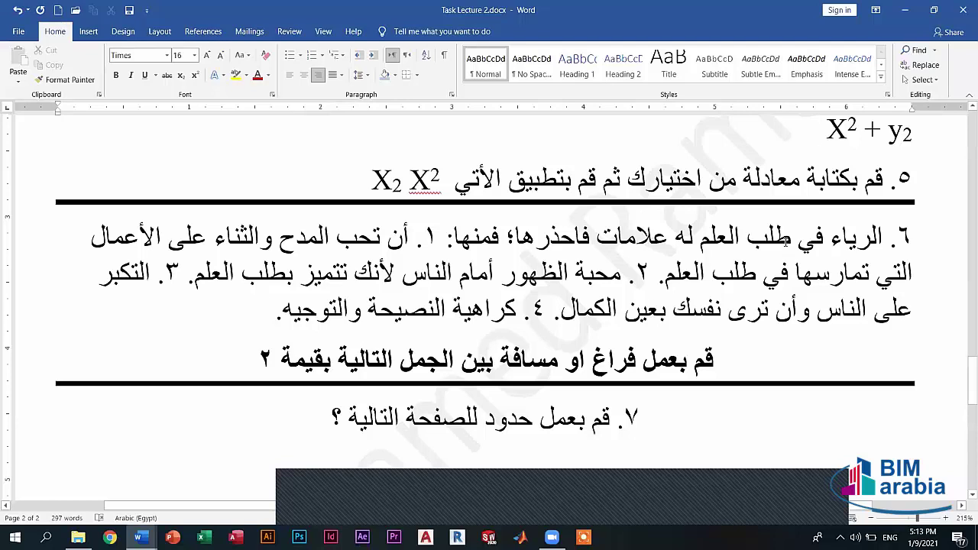
Step: Give paragraph ٦ 2.0 (double) line spacing and check the result
triple_click(786, 240)
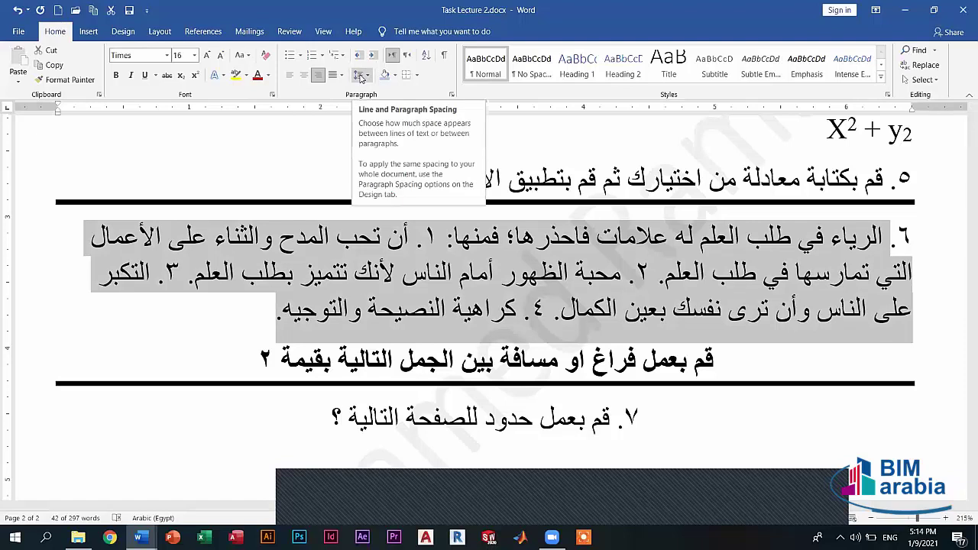
left_click(360, 75)
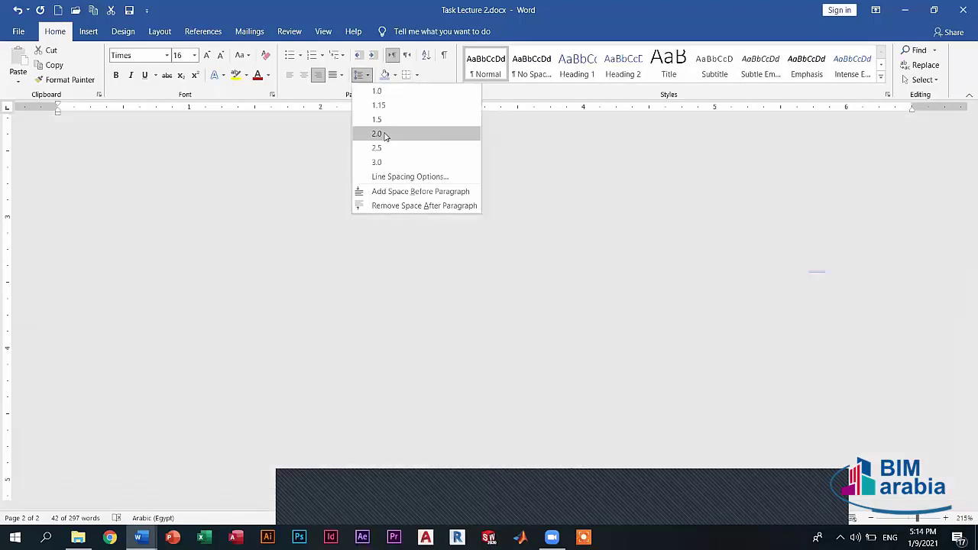
left_click(384, 136)
left_click(287, 374)
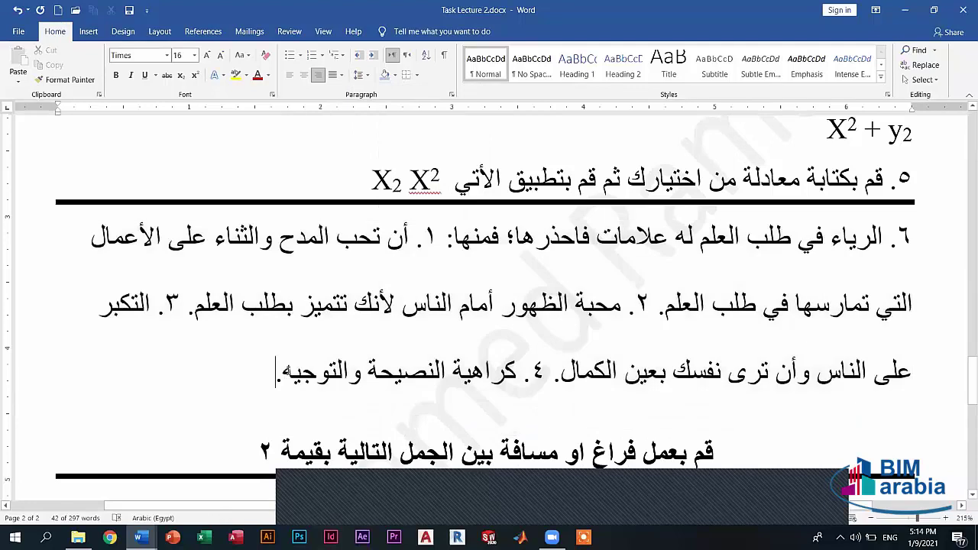
scroll(353, 273, "down", 5)
scroll(420, 229, "up", 2)
scroll(474, 199, "up", 1)
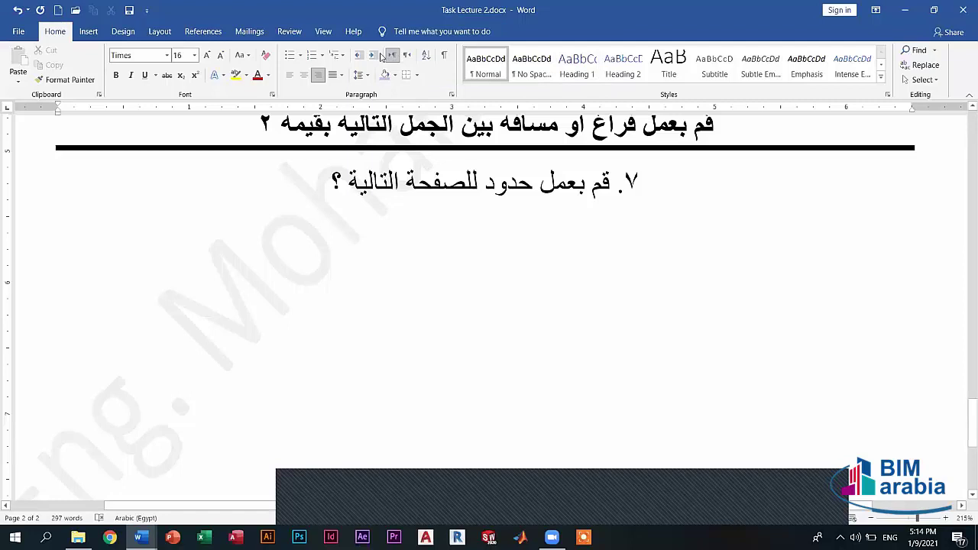
Step: Confirm the Borders and Shading Page Border tab without a setting, then scroll down the document
left_click(417, 75)
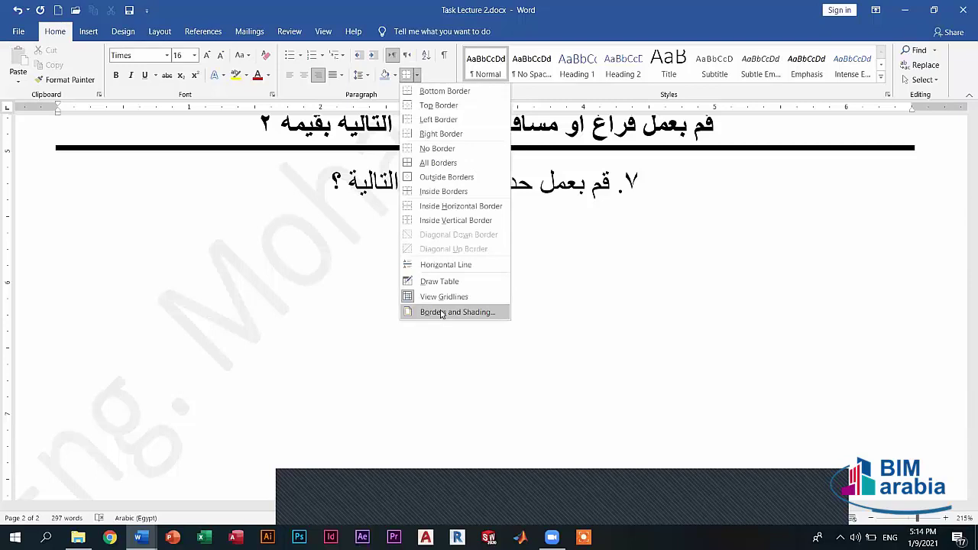
left_click(441, 314)
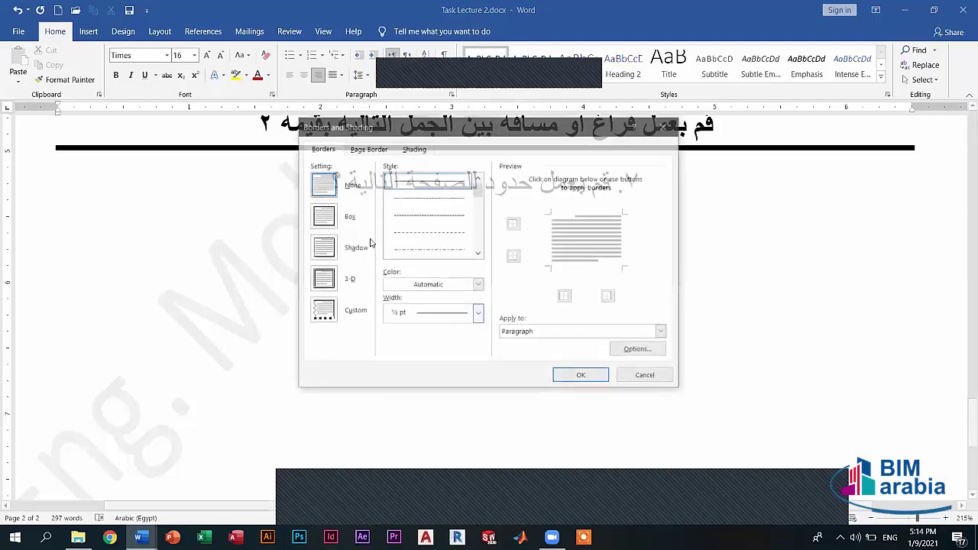
left_click(370, 148)
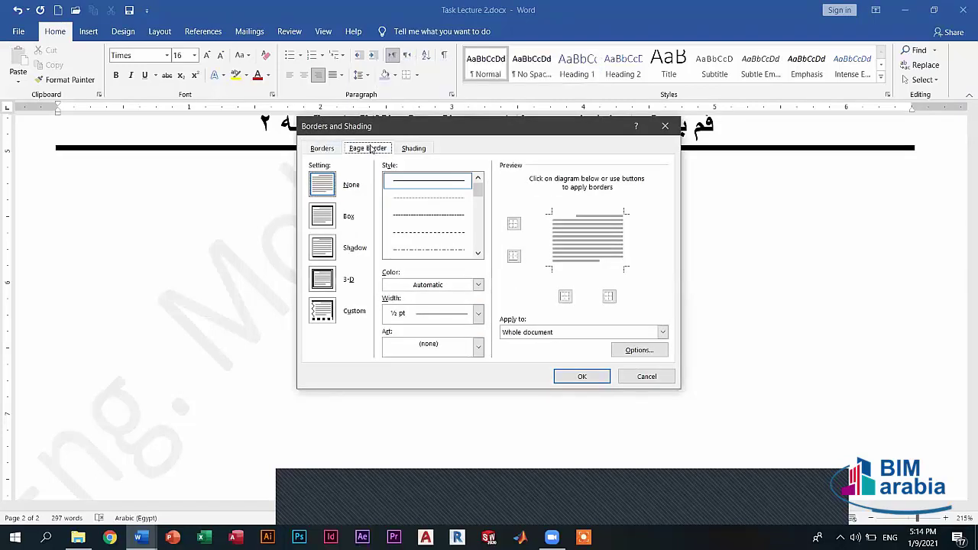
left_click(578, 379)
scroll(554, 370, "down", 2)
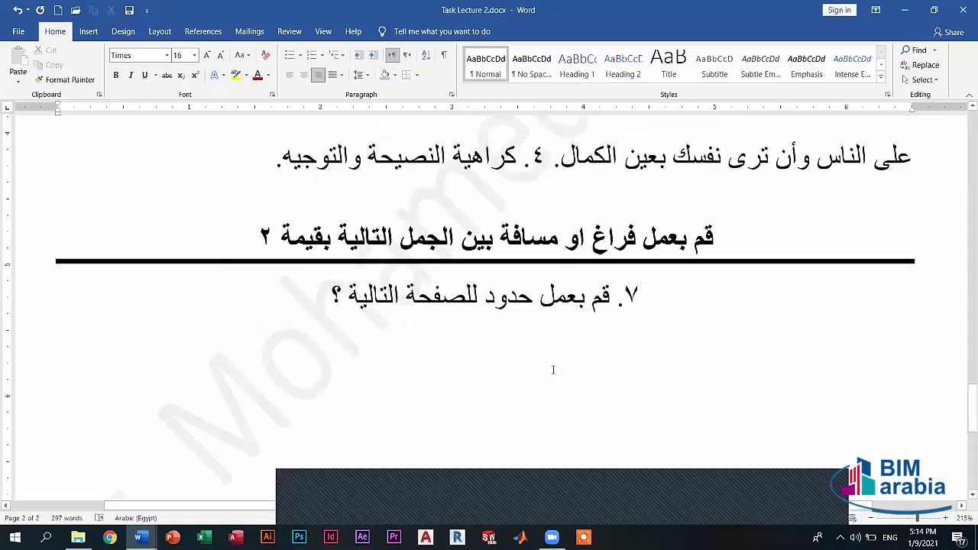
scroll(553, 370, "down", 2)
scroll(553, 370, "down", 2)
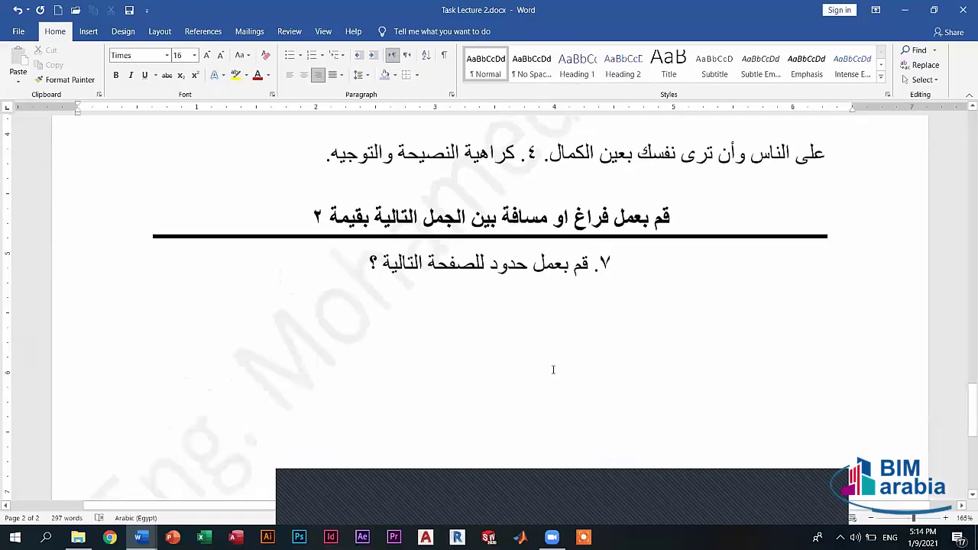
scroll(553, 370, "down", 1)
Step: Apply a plain Box page border to the whole document
left_click(251, 153)
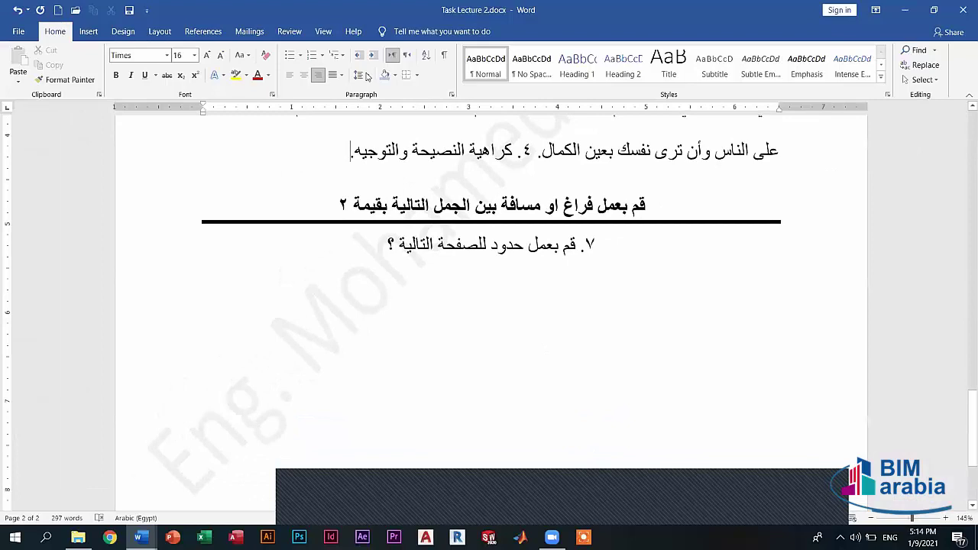
left_click(416, 74)
left_click(448, 311)
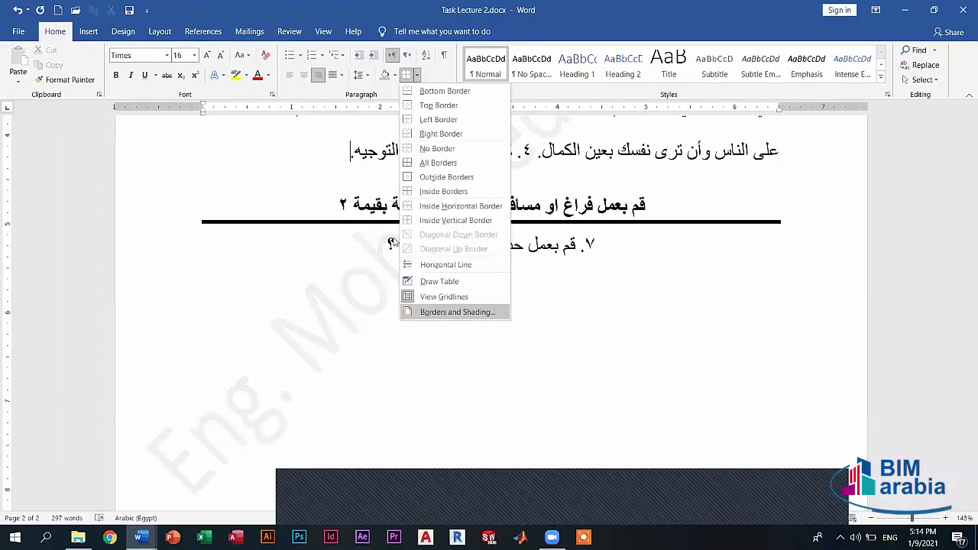
left_click(368, 148)
left_click(321, 216)
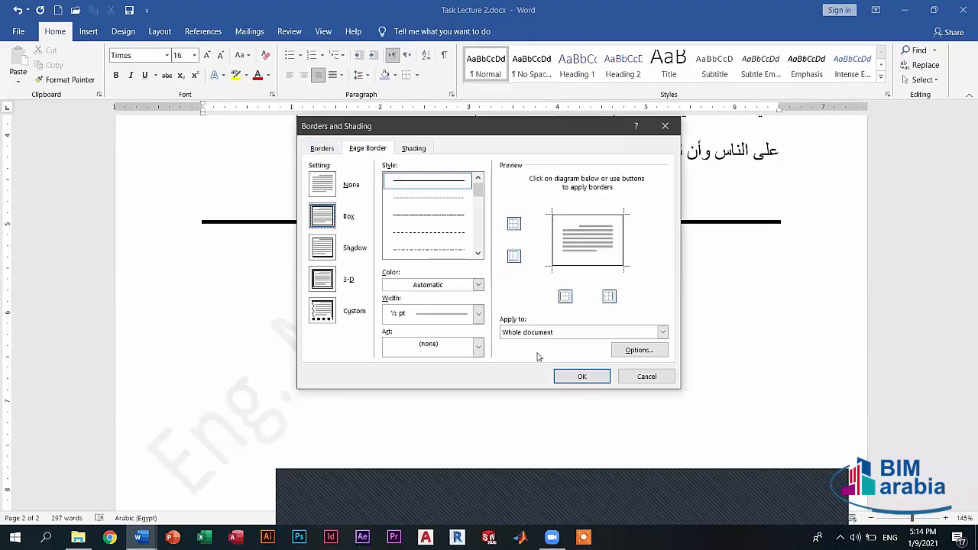
left_click(582, 376)
Step: Scroll up to the Task Lecture (2) title, then back down to question 4's paragraph
scroll(844, 170, "up", 1)
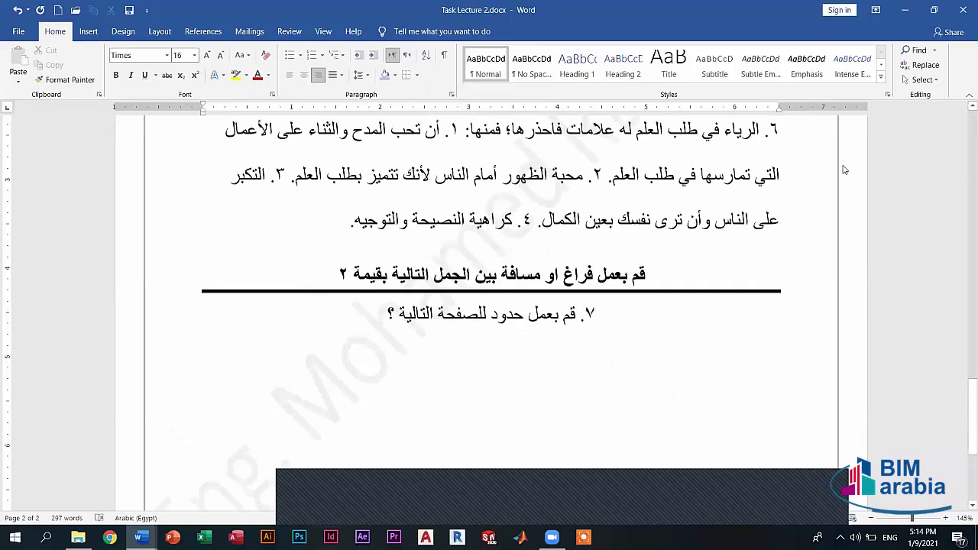
scroll(847, 167, "up", 1)
scroll(853, 166, "up", 5)
scroll(853, 166, "up", 5)
scroll(795, 267, "up", 3)
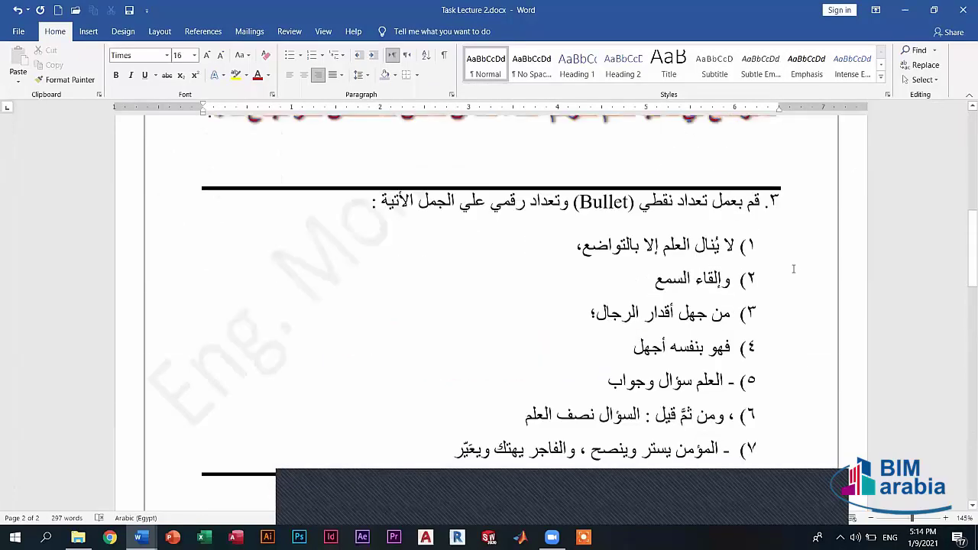
scroll(795, 267, "up", 3)
scroll(802, 498, "up", 5)
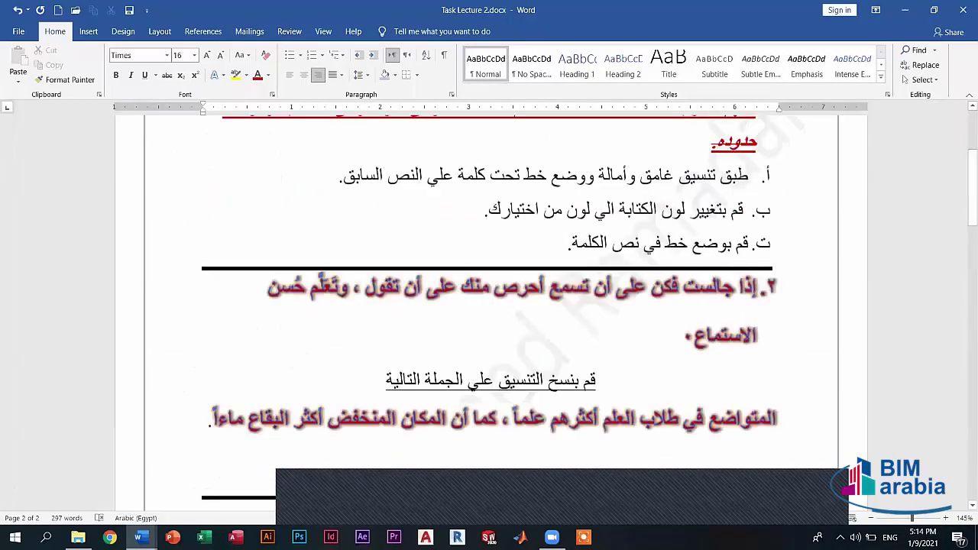
scroll(794, 291, "up", 1)
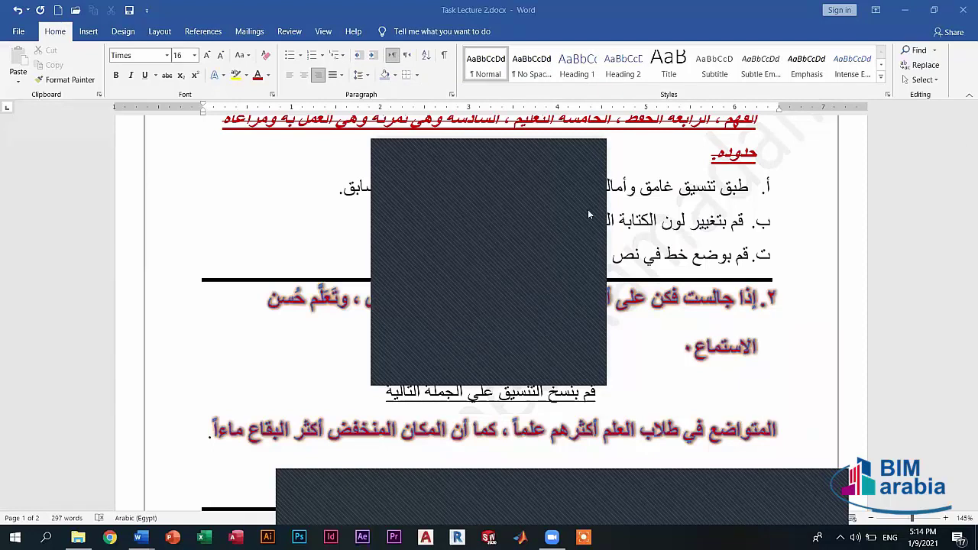
scroll(588, 253, "up", 4)
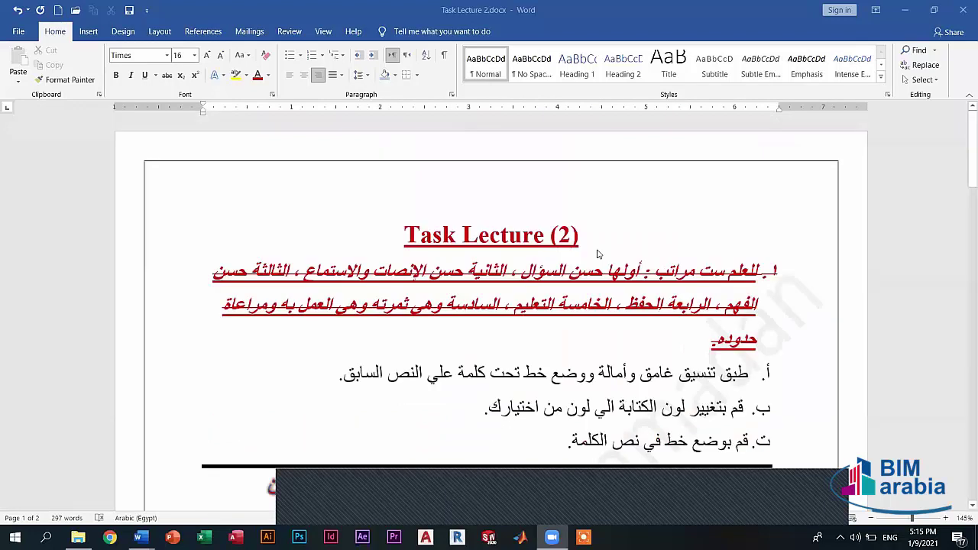
scroll(601, 254, "down", 1)
scroll(601, 254, "down", 5)
scroll(581, 260, "down", 3)
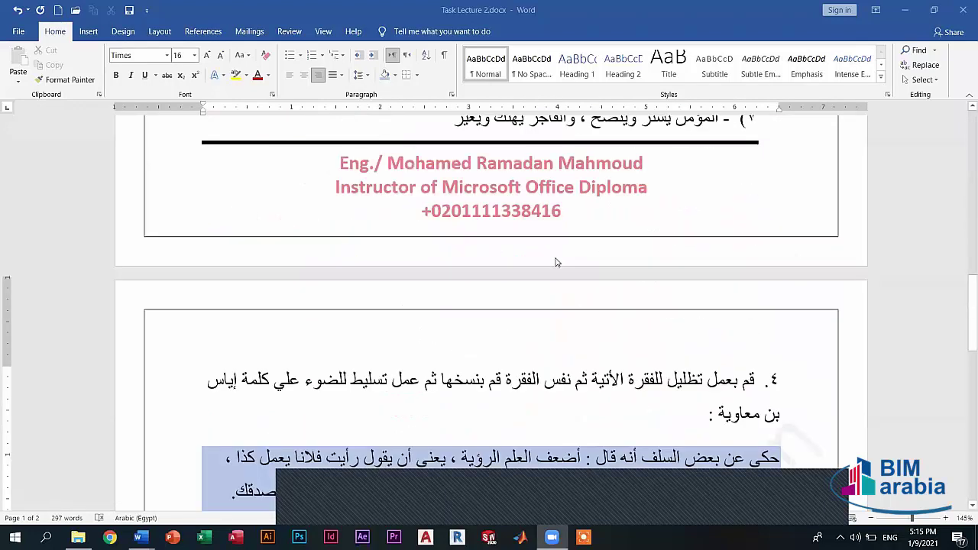
scroll(247, 256, "down", 3)
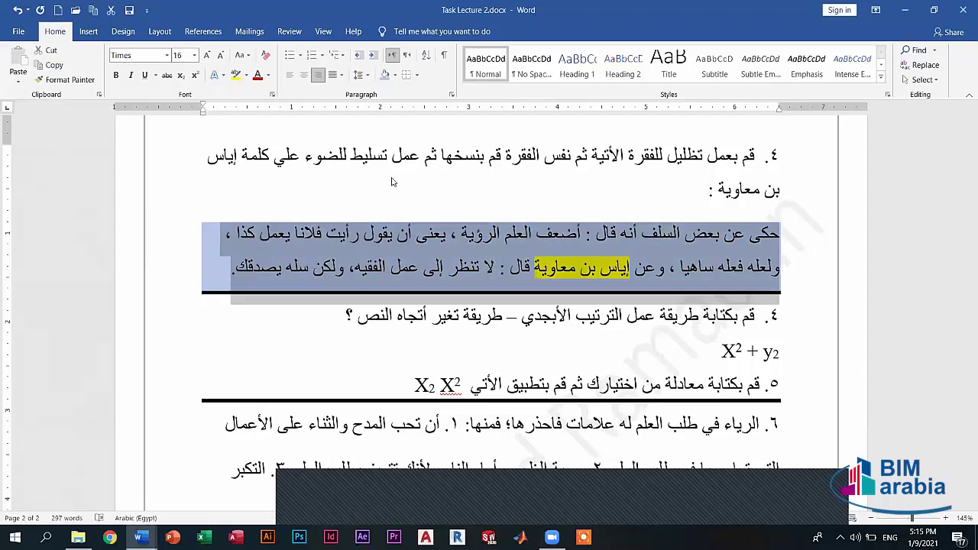
Step: Remove the existing yellow highlight from the name إياس بن معاوية
left_click(395, 75)
left_click(413, 187)
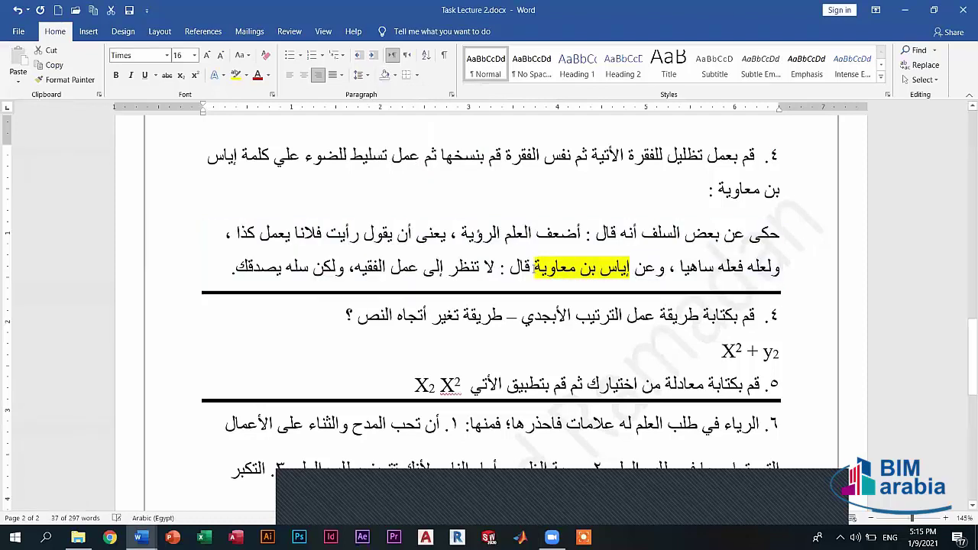
left_click(537, 233)
left_click(627, 272)
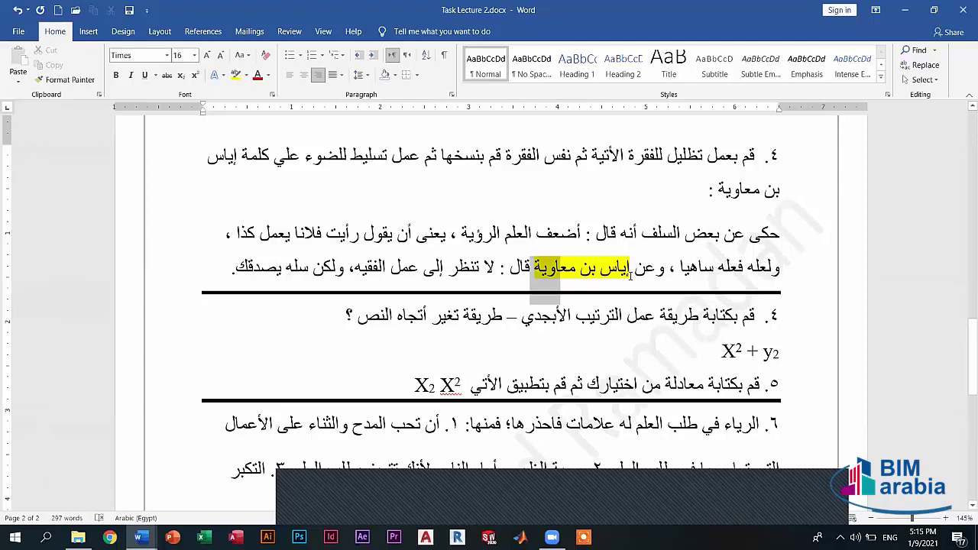
left_click_drag(663, 269, 535, 269)
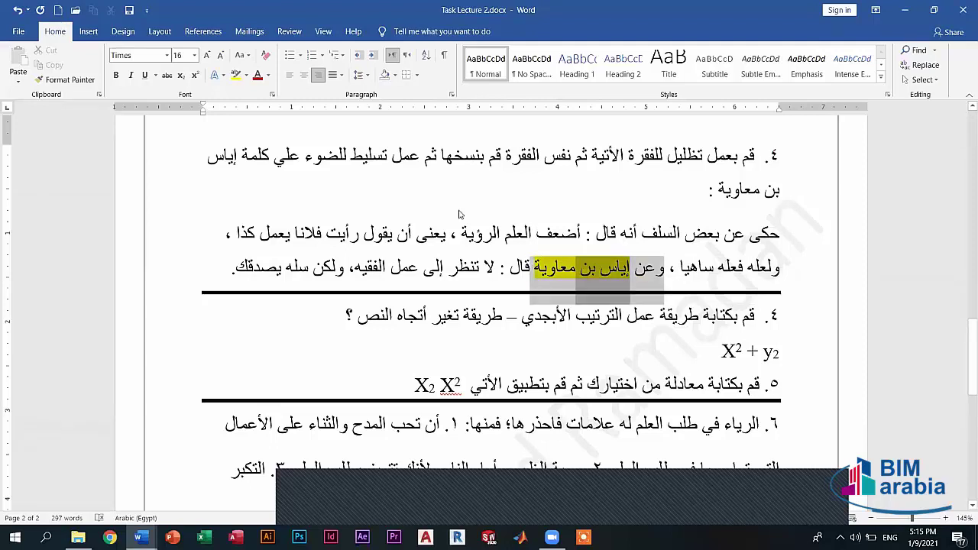
left_click(246, 75)
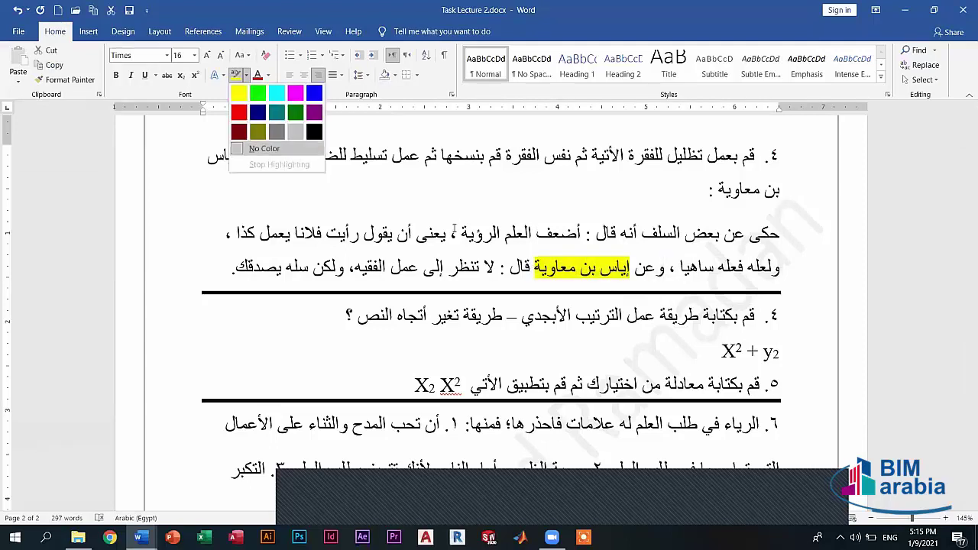
left_click(260, 142)
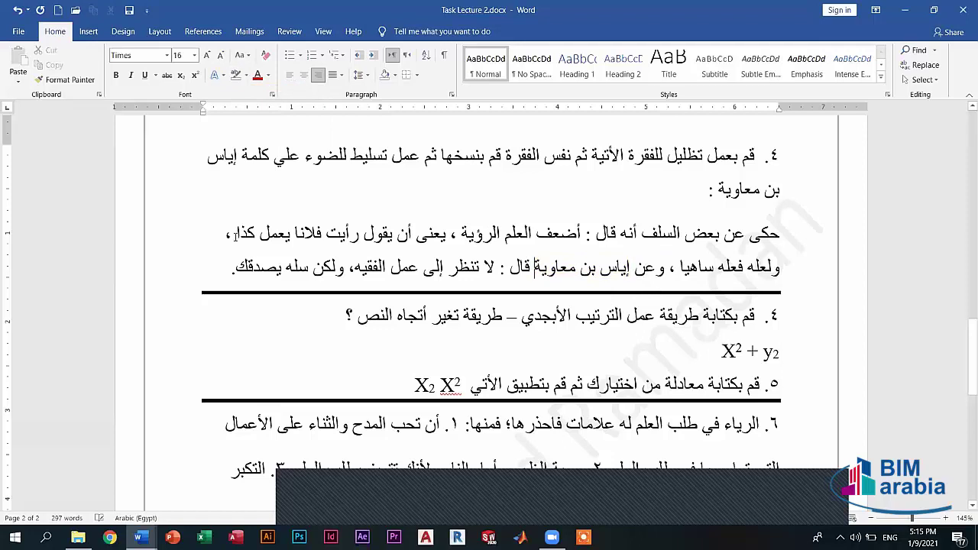
Step: Shade question 4's paragraph blue-grey and highlight إياس بن معاوية in yellow
double_click(783, 243)
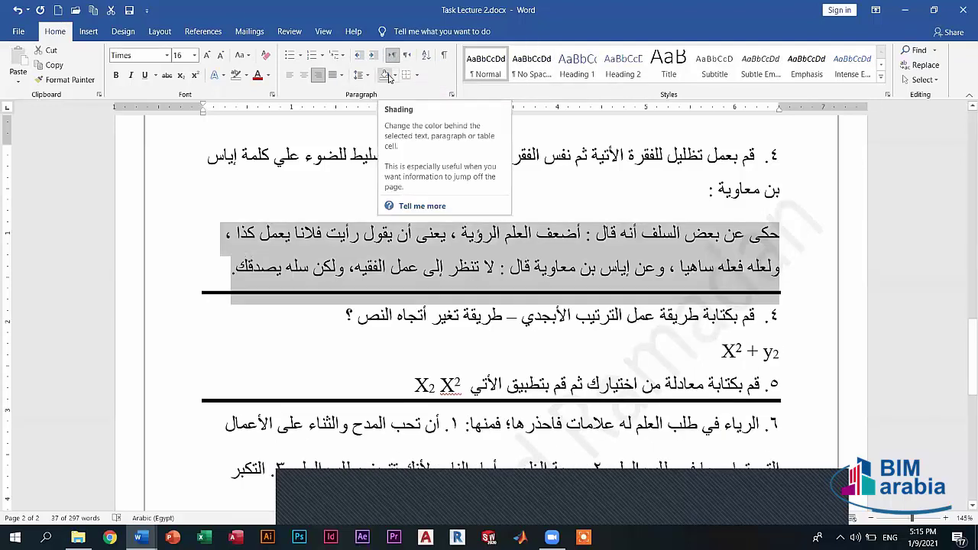
left_click(395, 74)
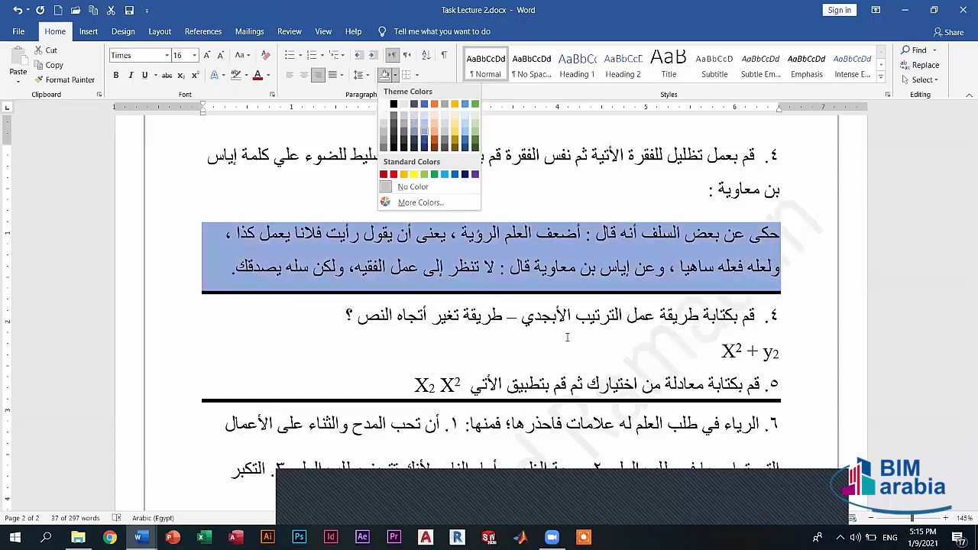
left_click(425, 134)
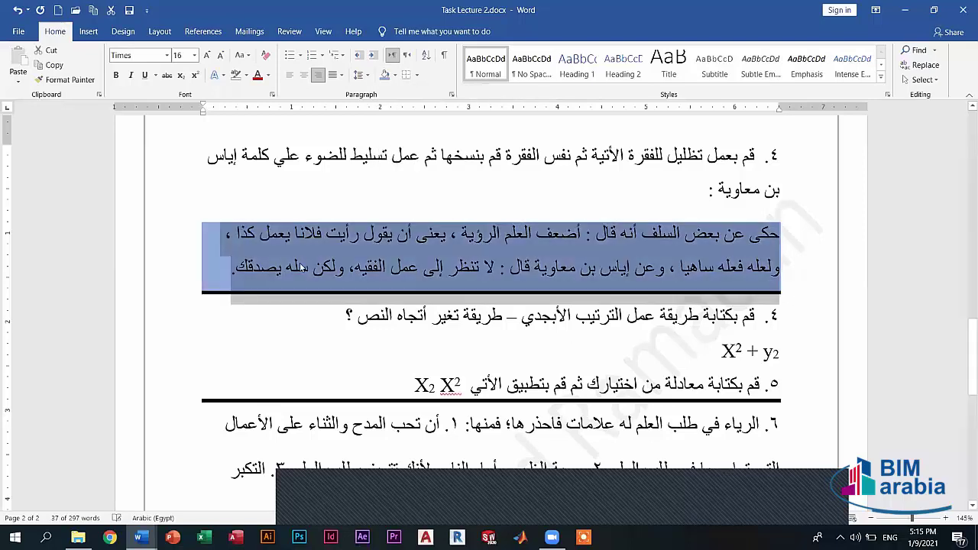
left_click(466, 269)
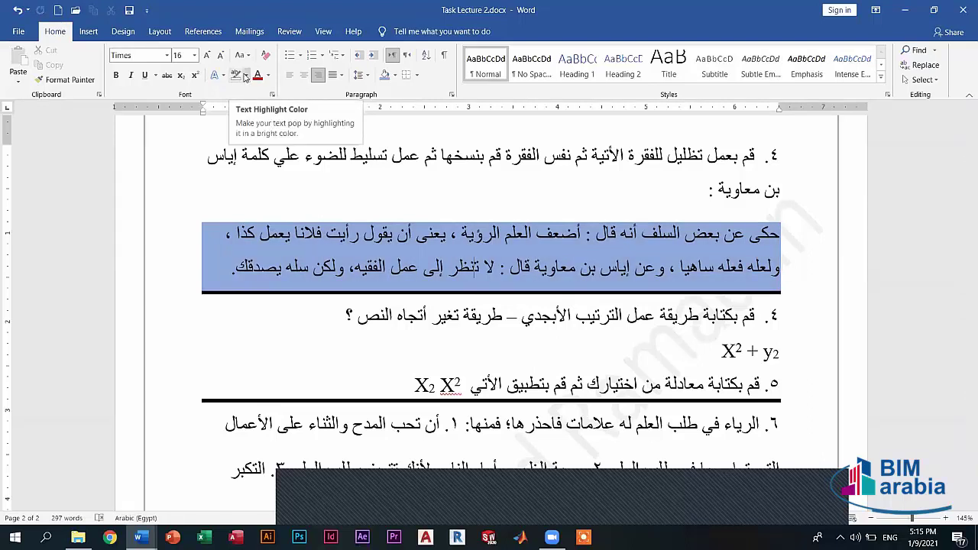
left_click_drag(537, 269, 630, 275)
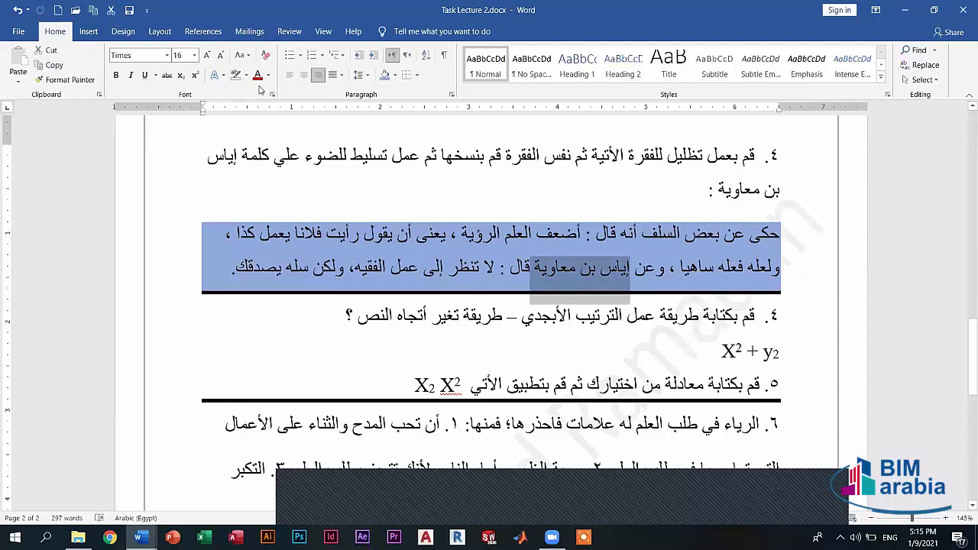
left_click(246, 75)
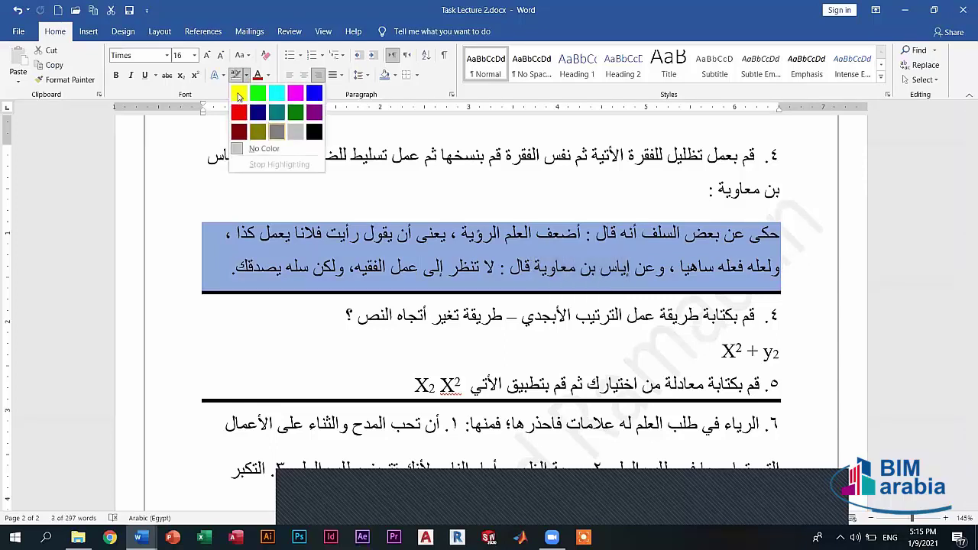
left_click(240, 95)
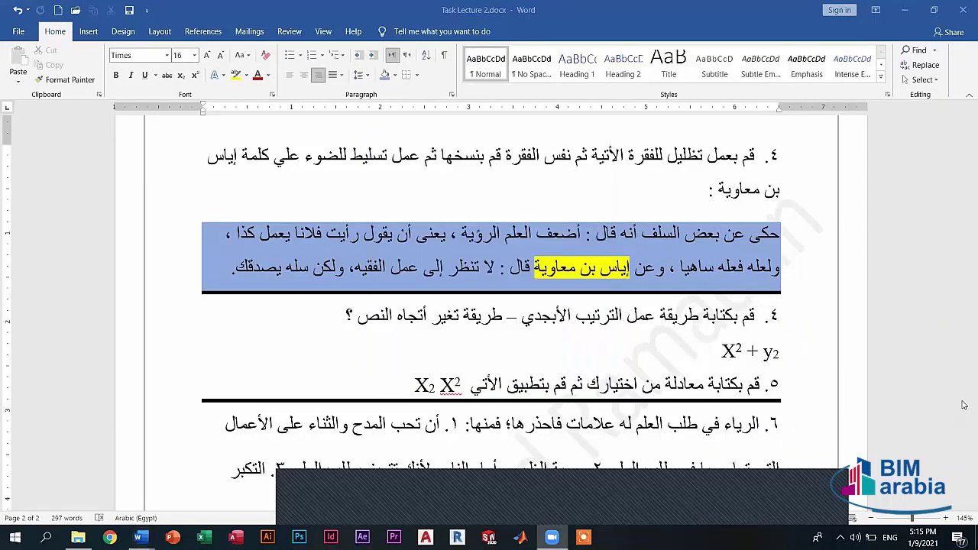
scroll(600, 298, "down", 2)
scroll(600, 298, "down", 2)
scroll(459, 282, "down", 4)
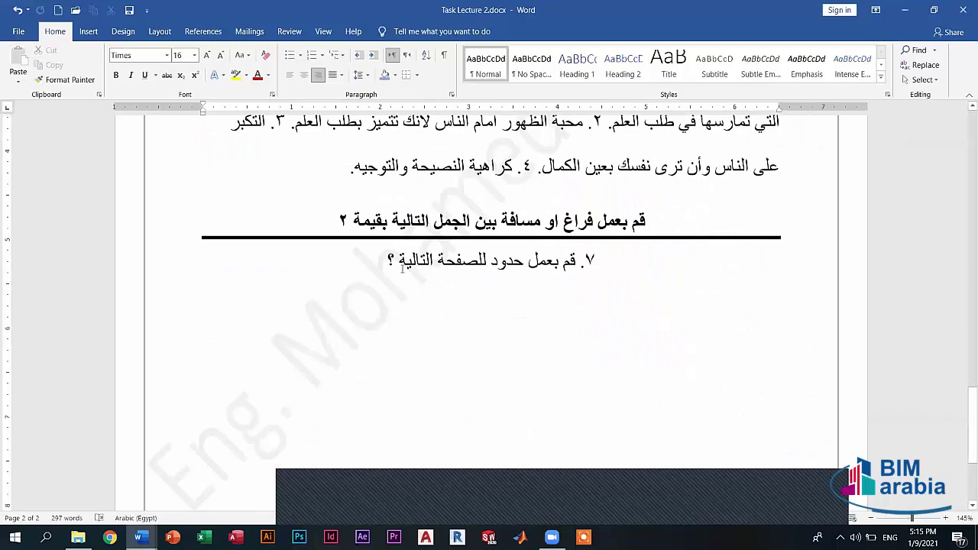
left_click(384, 258)
left_click(442, 264)
left_click_drag(442, 264, 490, 266)
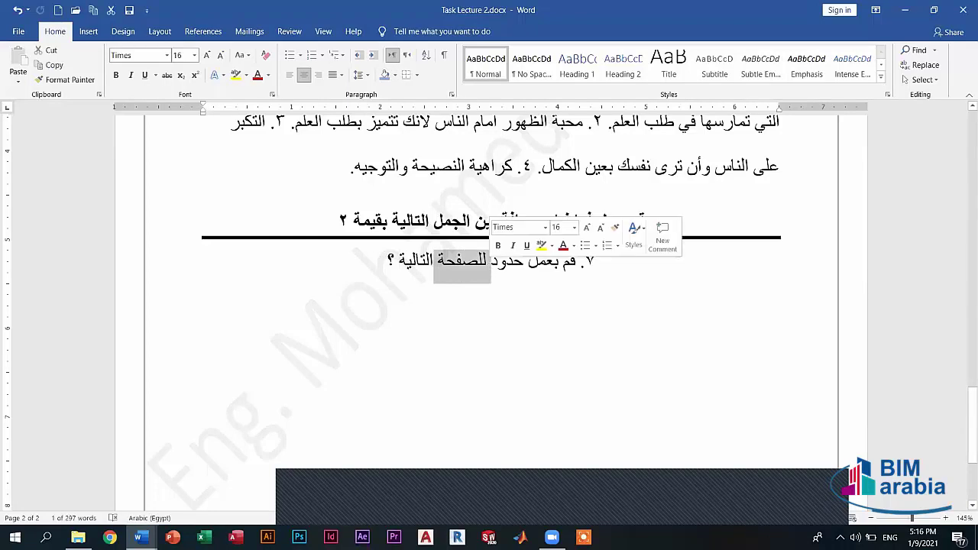
type("gg")
key("BackSpace")
key("BackSpace")
key("BackSpace")
key("BackSpace")
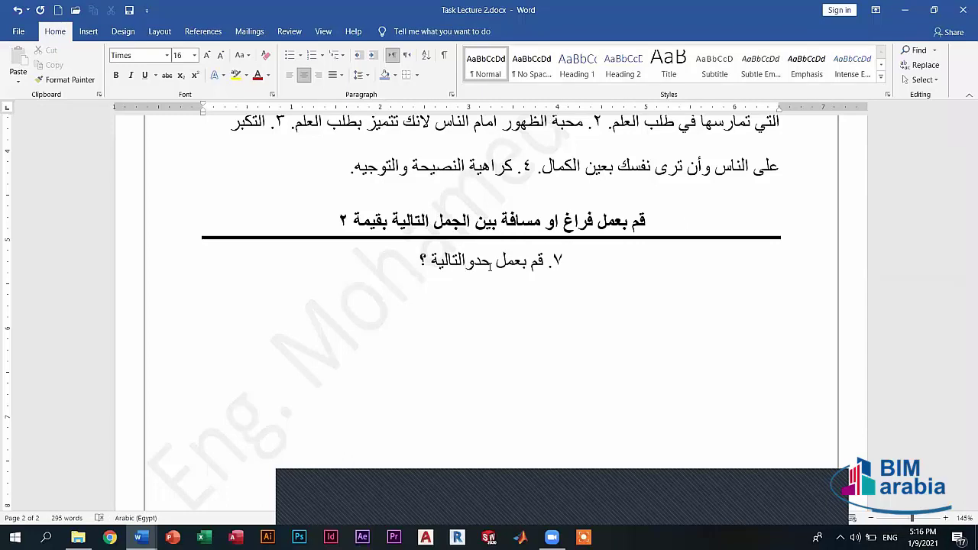
key("BackSpace")
key("ctrl+shift")
type("[,")
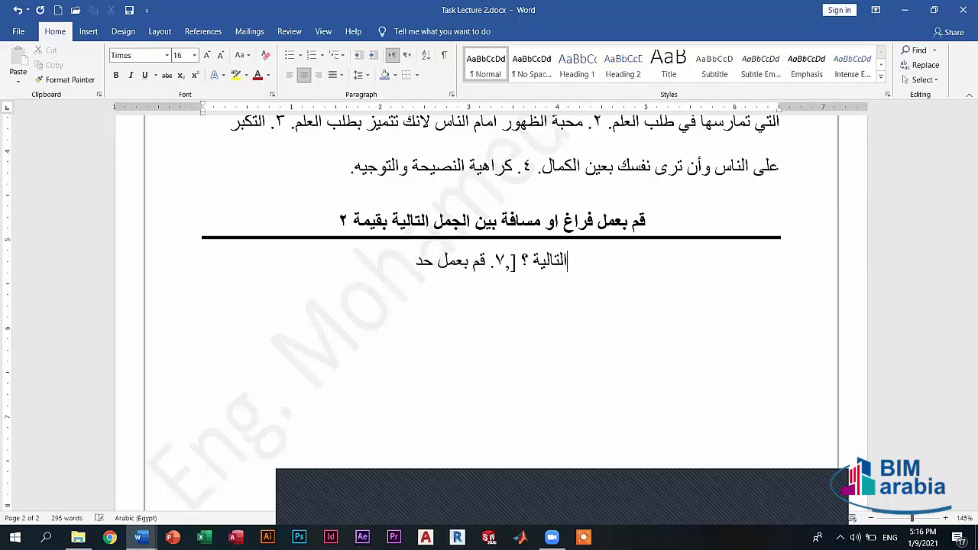
key("alt+shift")
key("ctrl+shift")
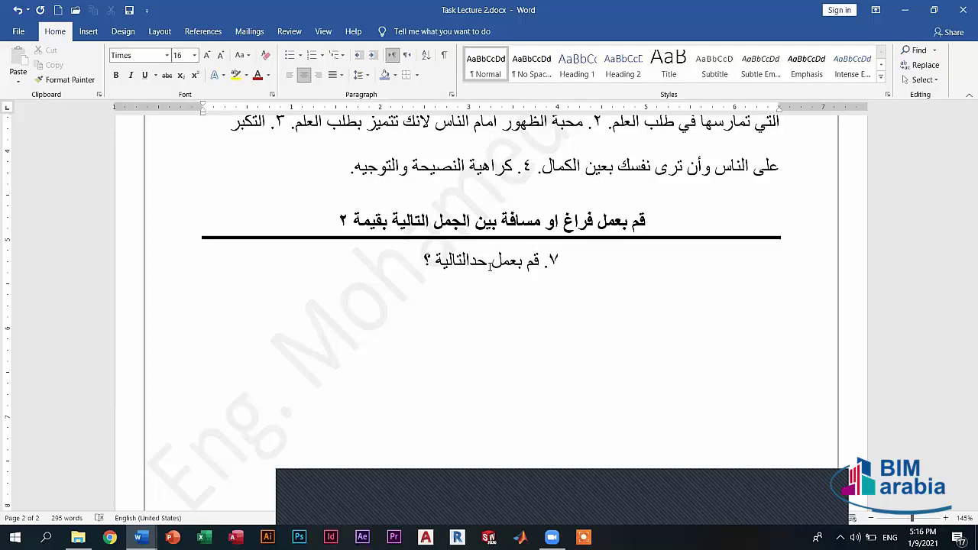
key("ctrl+shift")
key("ctrl+shift")
key("alt+shift")
type("و")
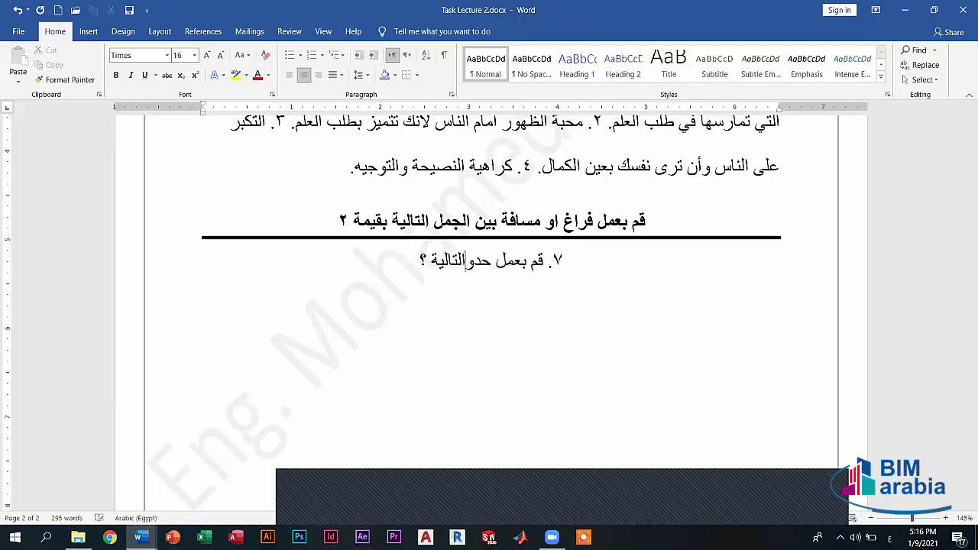
type("د للم")
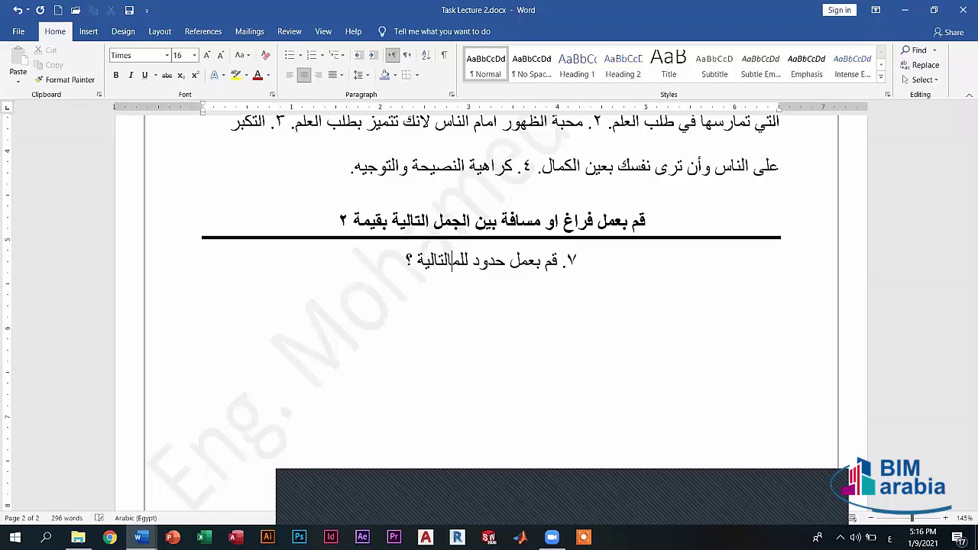
type("ستند")
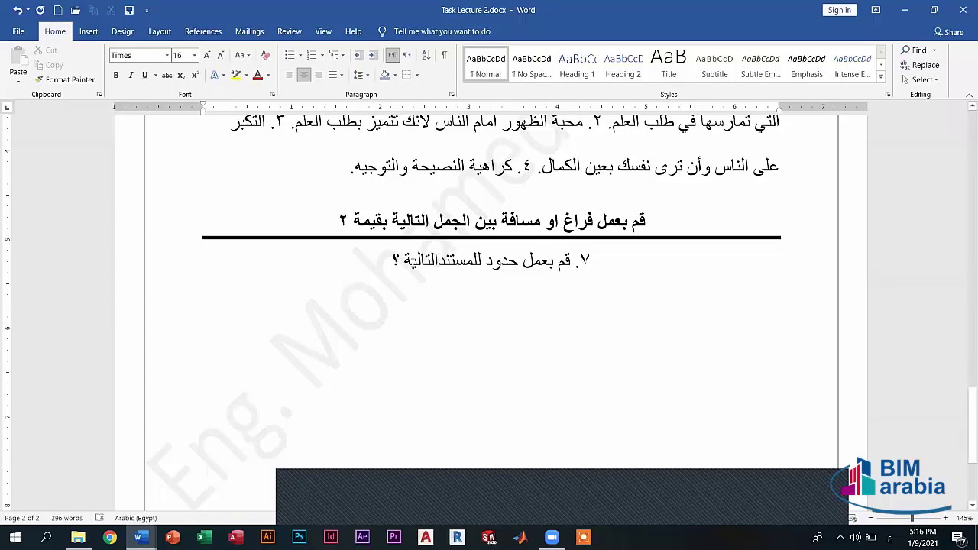
key("BackSpace")
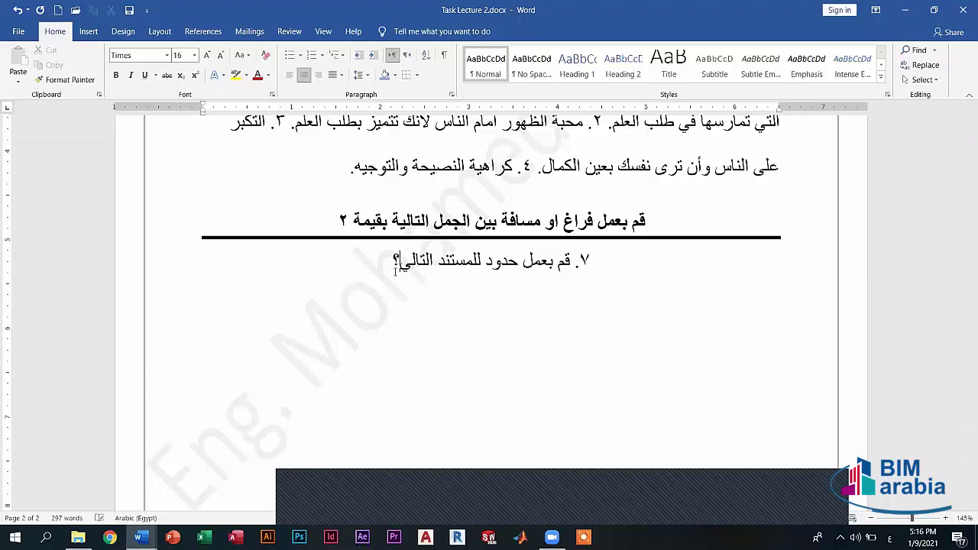
scroll(657, 289, "down", 1)
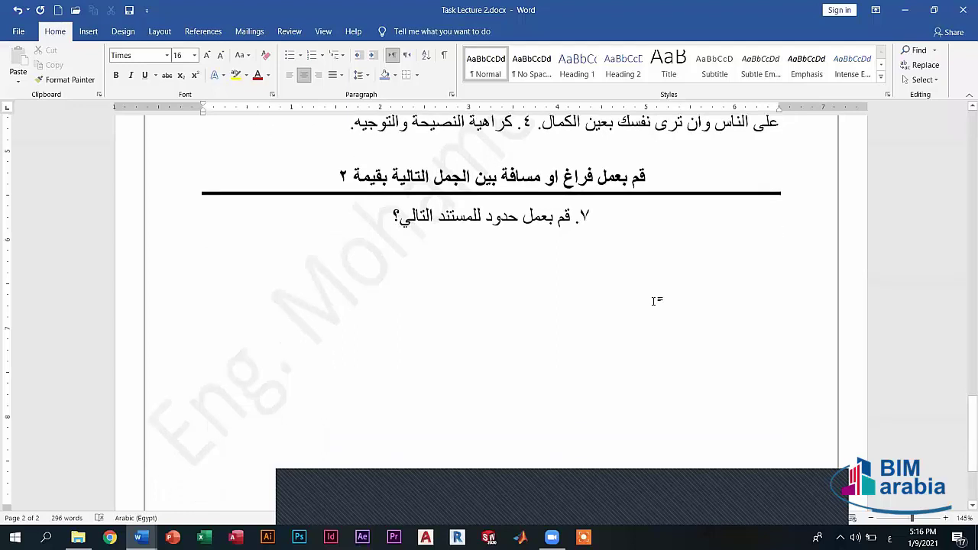
scroll(655, 301, "down", 2)
scroll(587, 311, "down", 1)
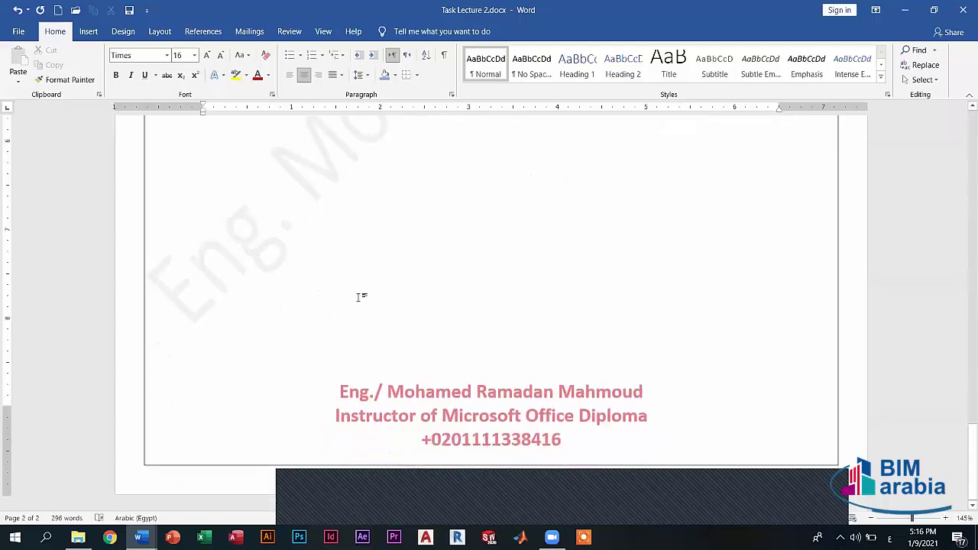
Step: Close the lecture document and give the new blank page a 3 pt shadow Box border
left_click(963, 6)
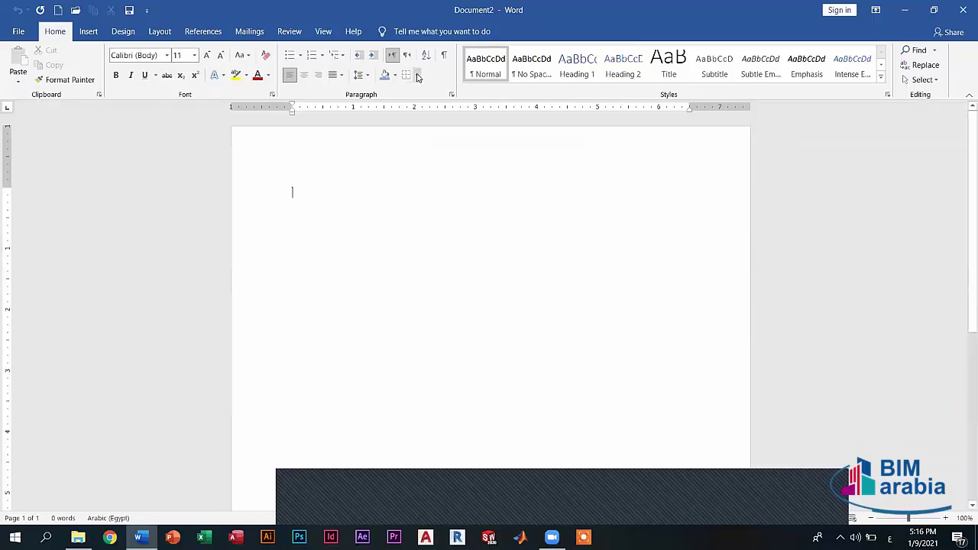
left_click(417, 75)
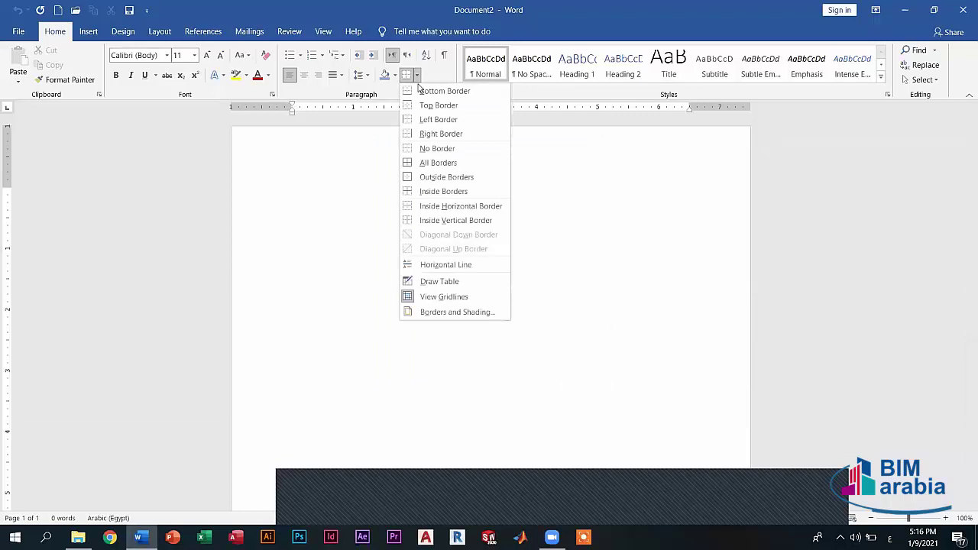
left_click(457, 313)
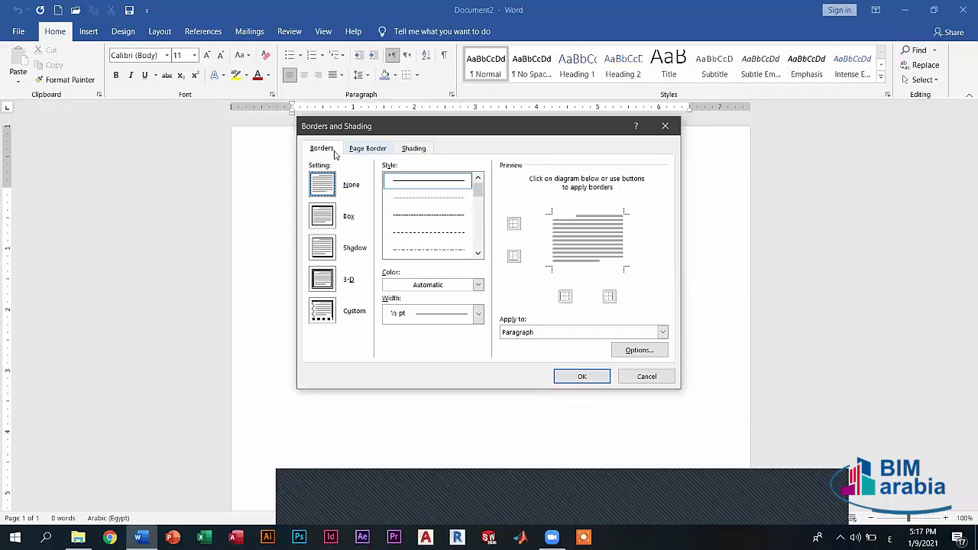
key("ctrl+Tab")
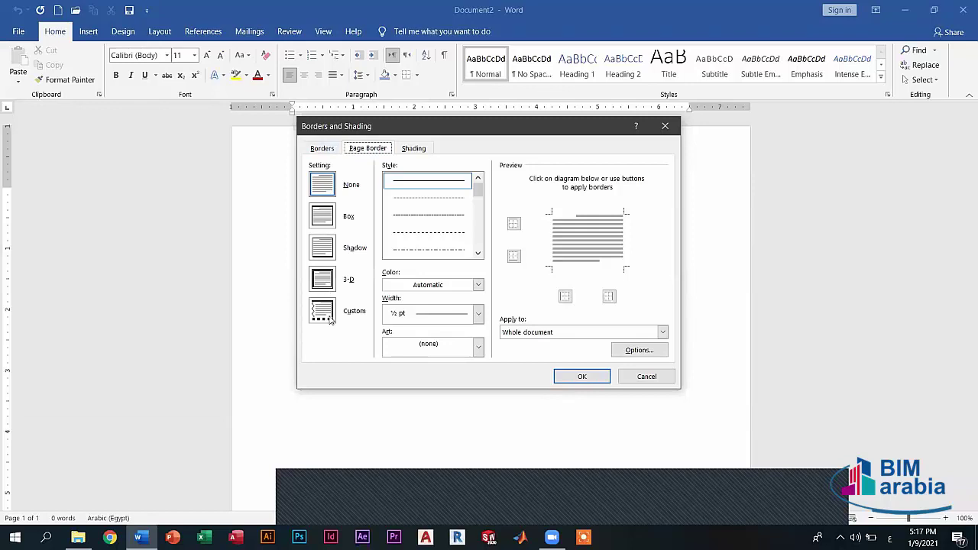
left_click(327, 220)
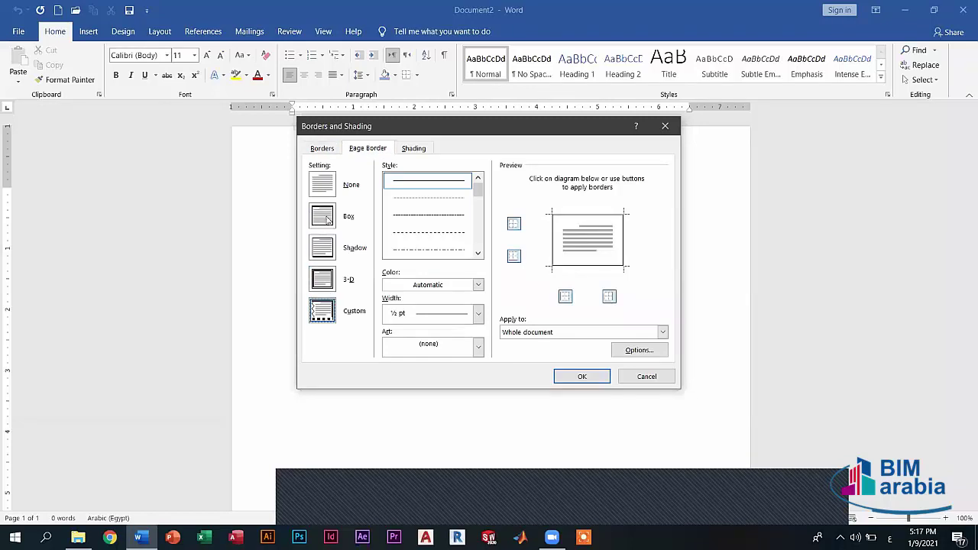
left_click(336, 218)
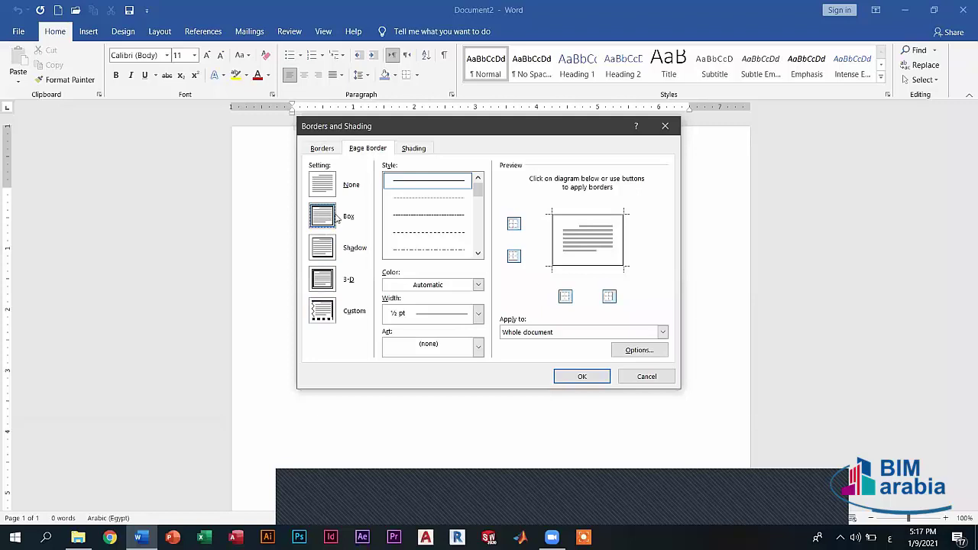
scroll(459, 204, "down", 3)
left_click(428, 250)
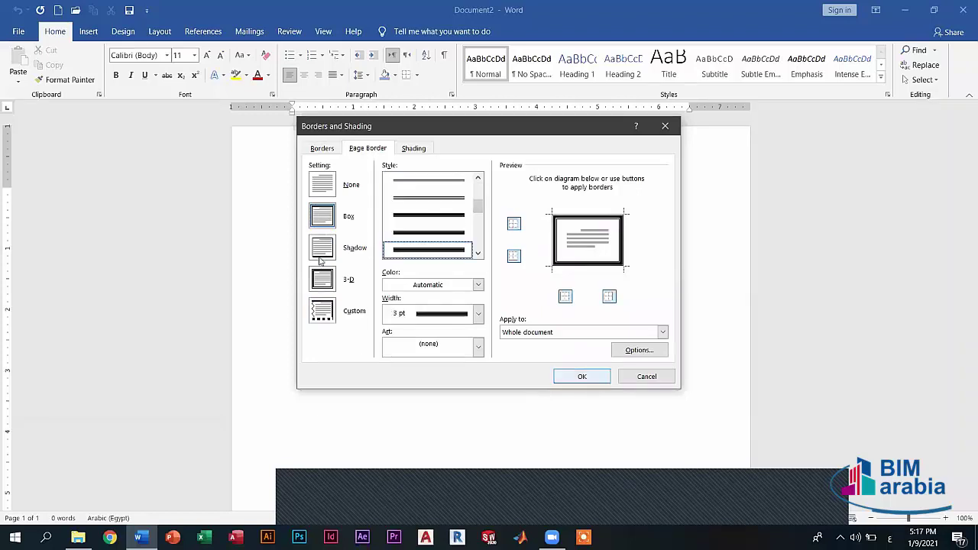
left_click(318, 252)
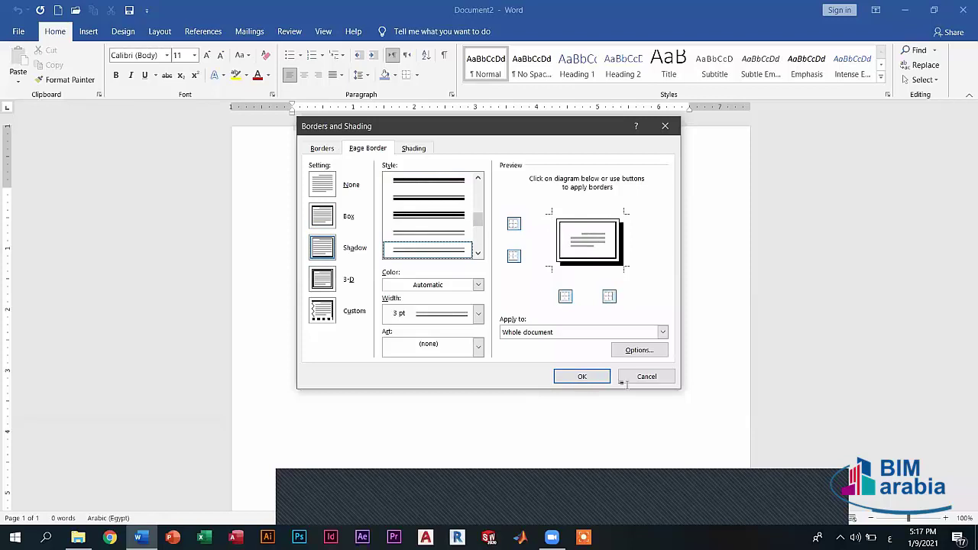
left_click(582, 376)
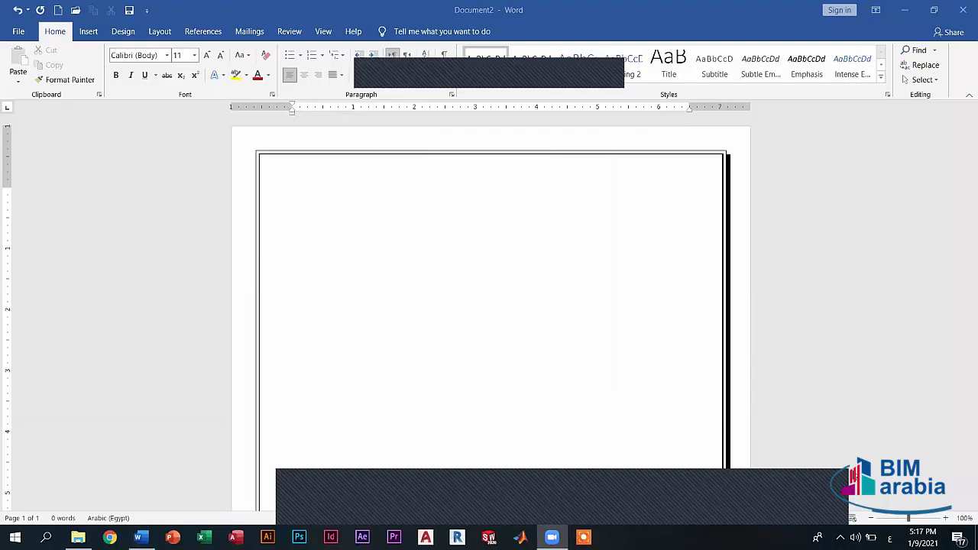
Step: Format the page's first line as right-aligned Times New Roman, size 14
left_click(384, 357)
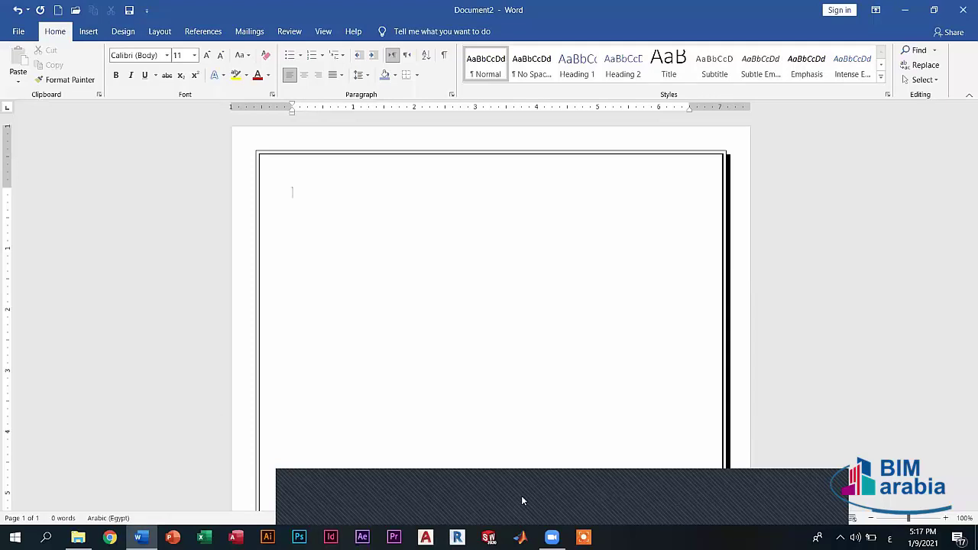
left_click(318, 74)
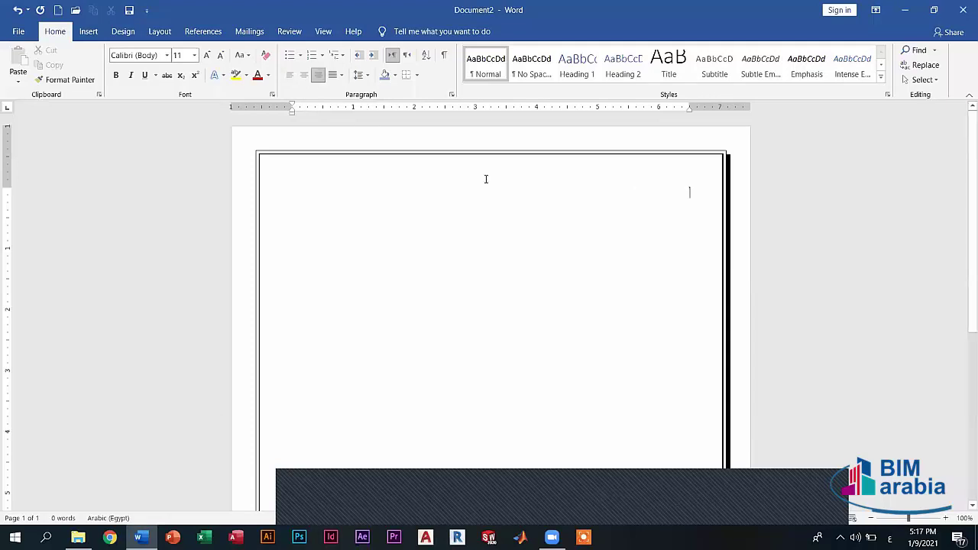
left_click(206, 55)
left_click(206, 55)
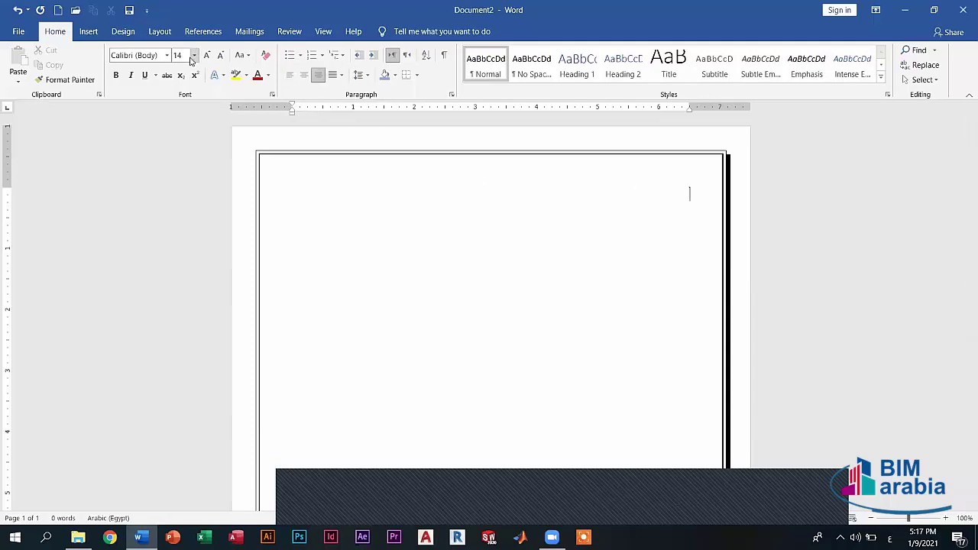
left_click(165, 58)
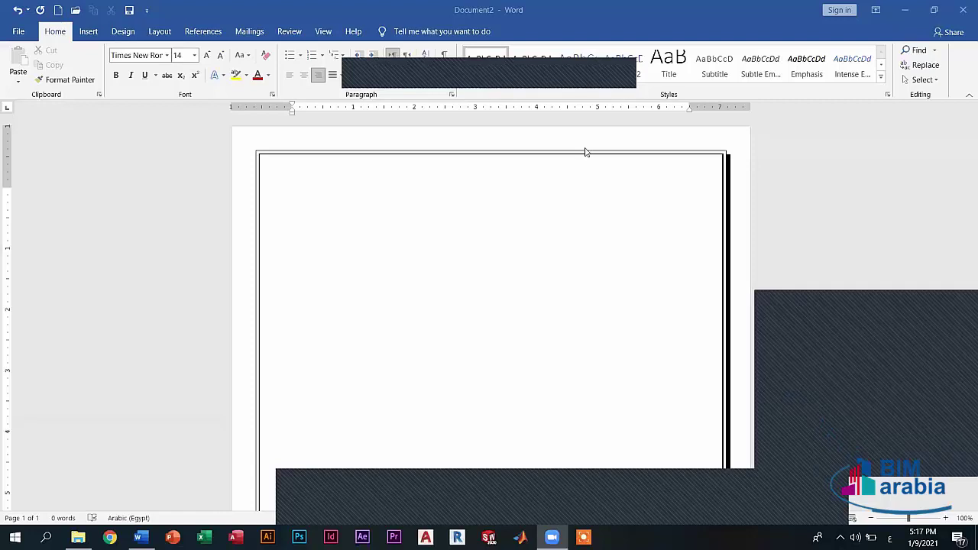
left_click(89, 30)
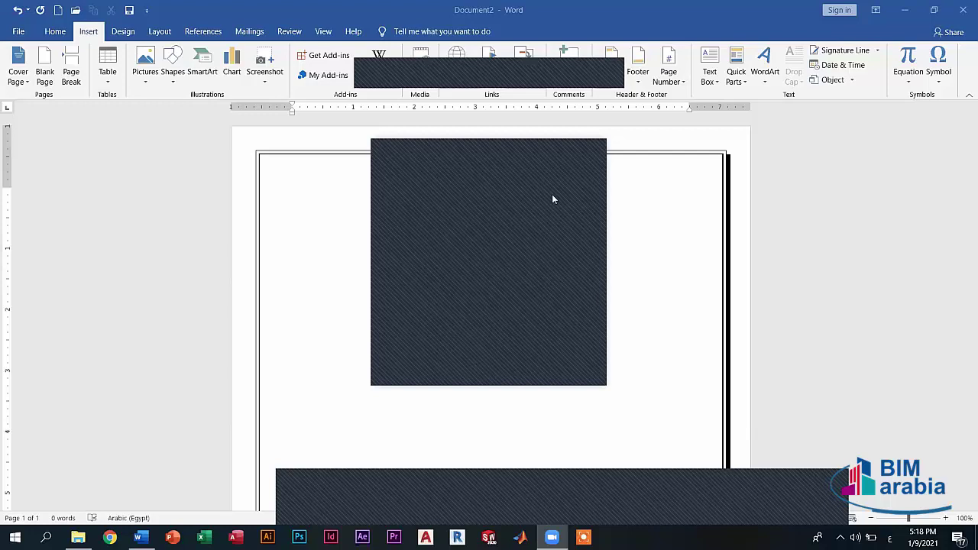
Step: Close the open panel and go back to the Home formatting options
left_click(591, 153)
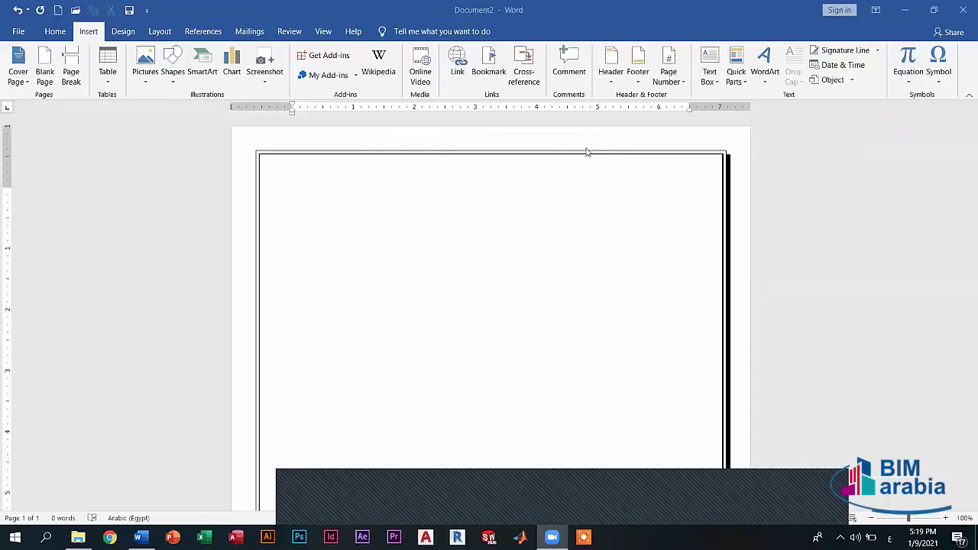
left_click(55, 32)
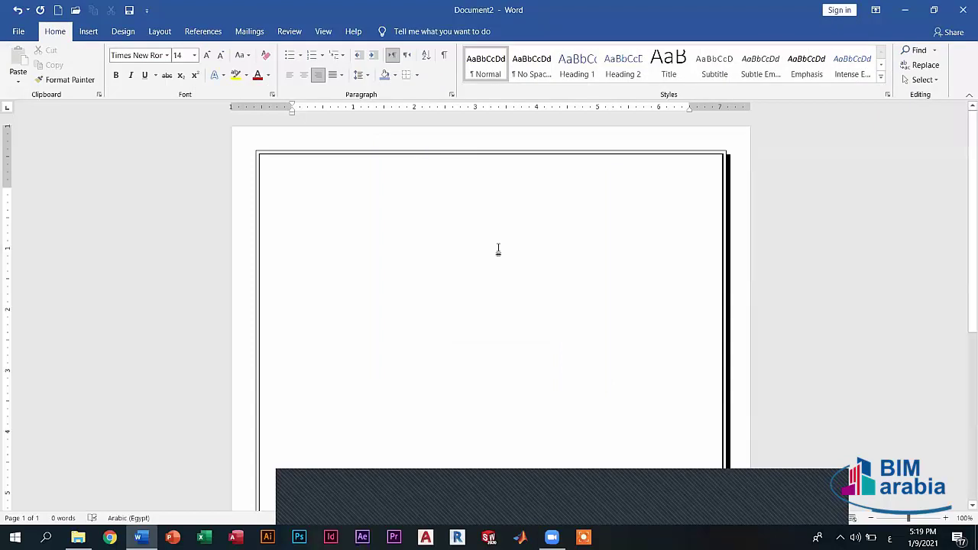
type("دبلوم")
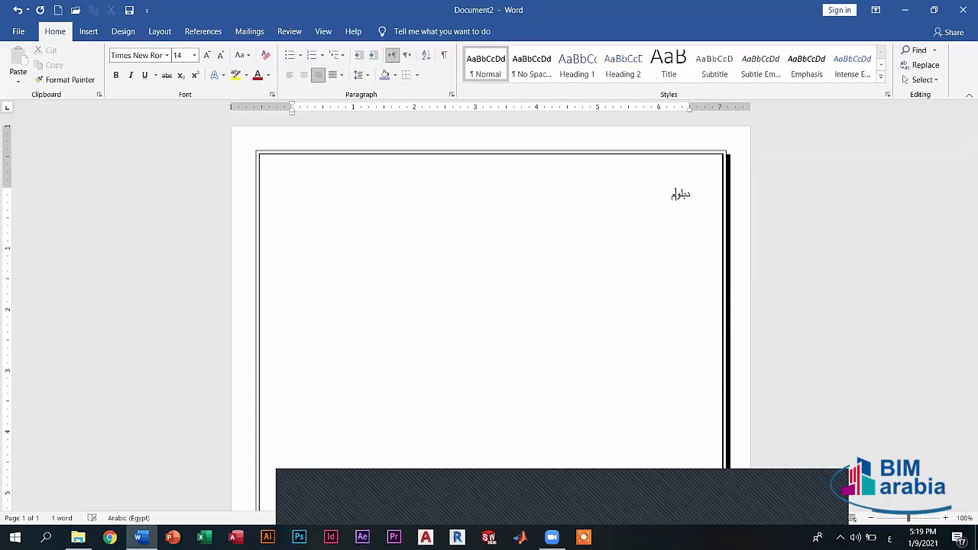
type("ة مايكروسوفت ")
type("اوف")
type("يس")
triple_click(661, 197)
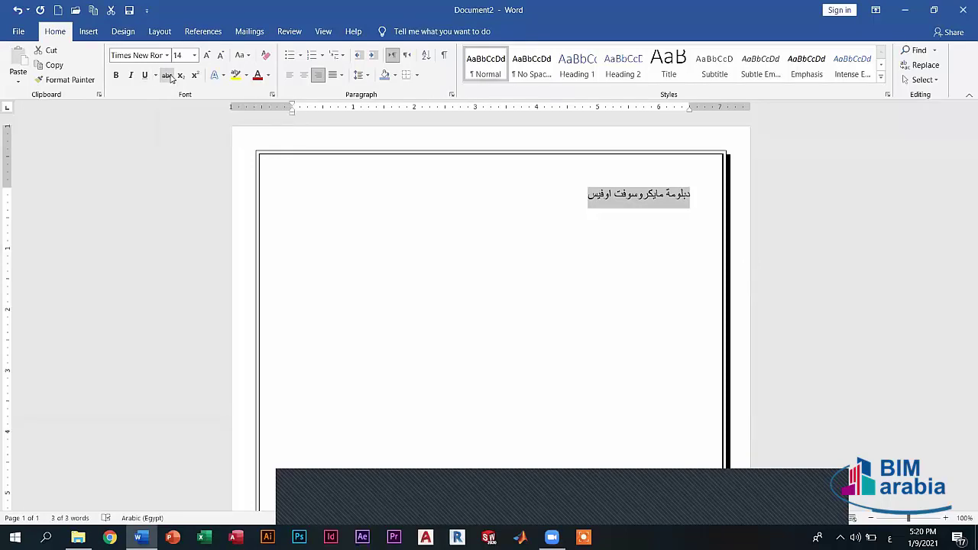
left_click(166, 75)
left_click(586, 194)
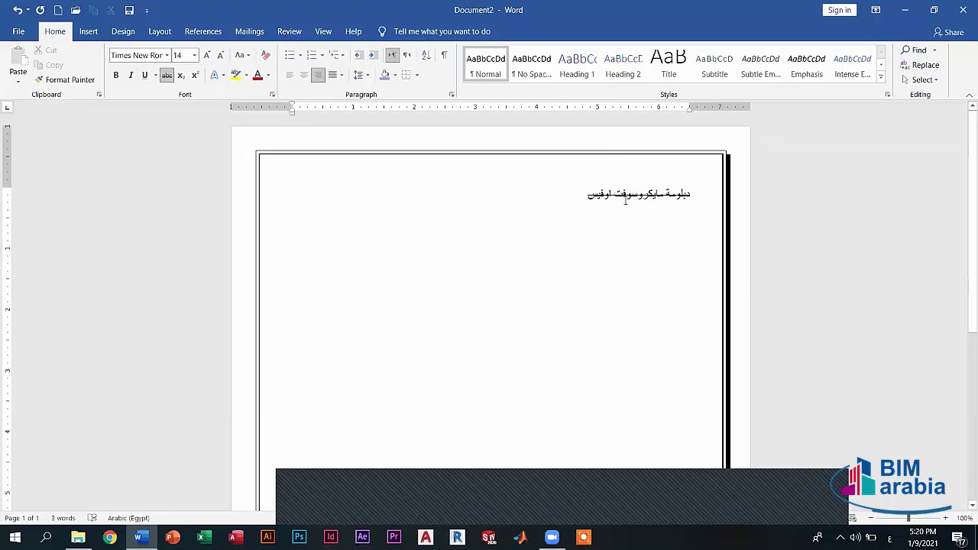
triple_click(613, 194)
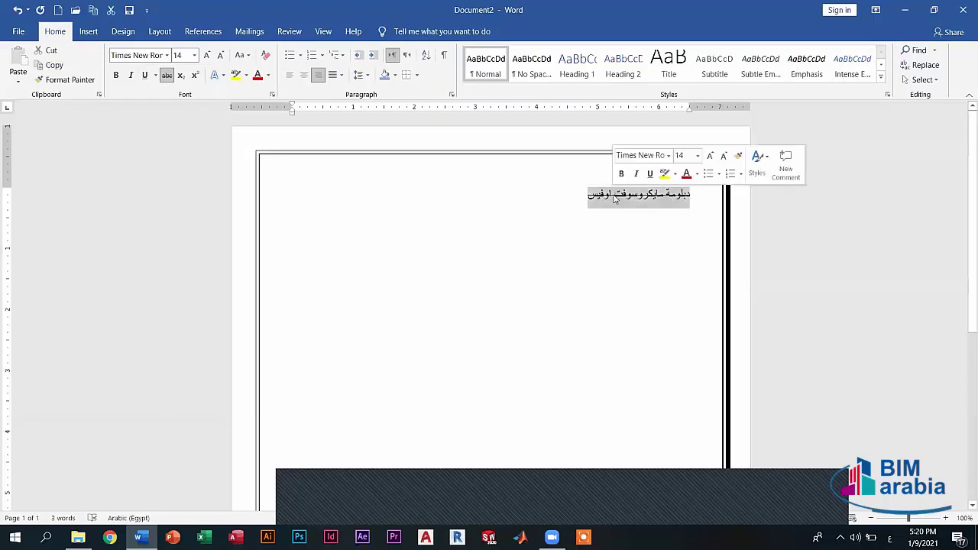
left_click(584, 197)
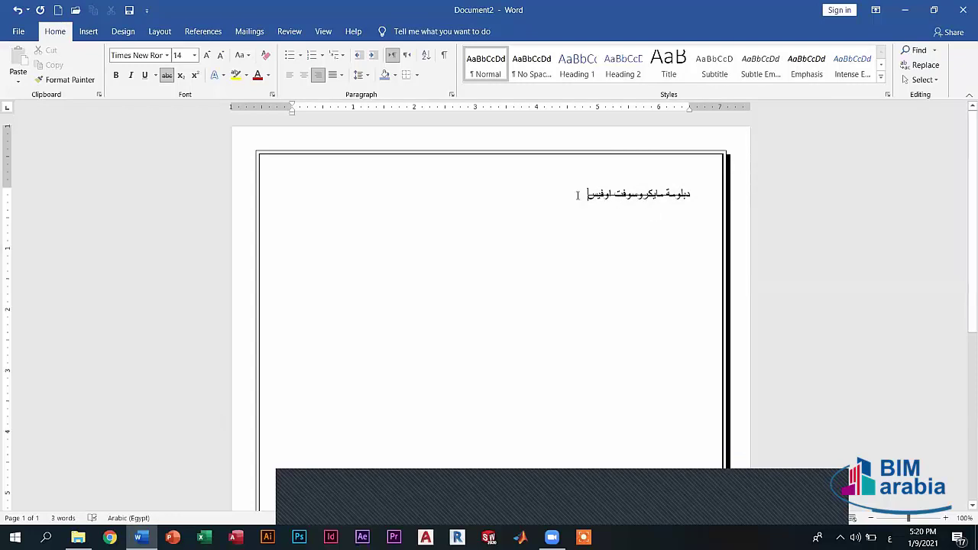
key("shift+Right")
key("ctrl+a")
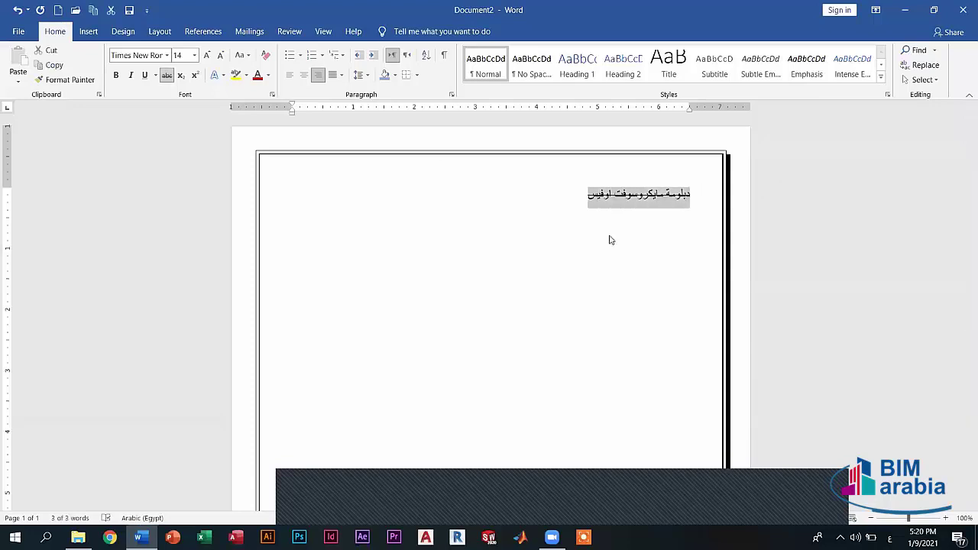
key("Delete")
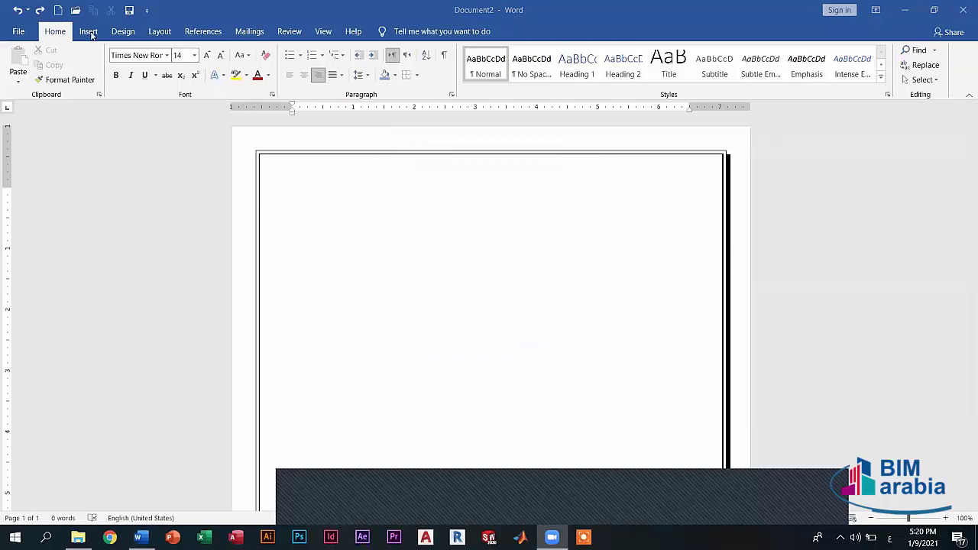
Step: Show the Insert options and place the insertion point on the empty bordered page
left_click(81, 32)
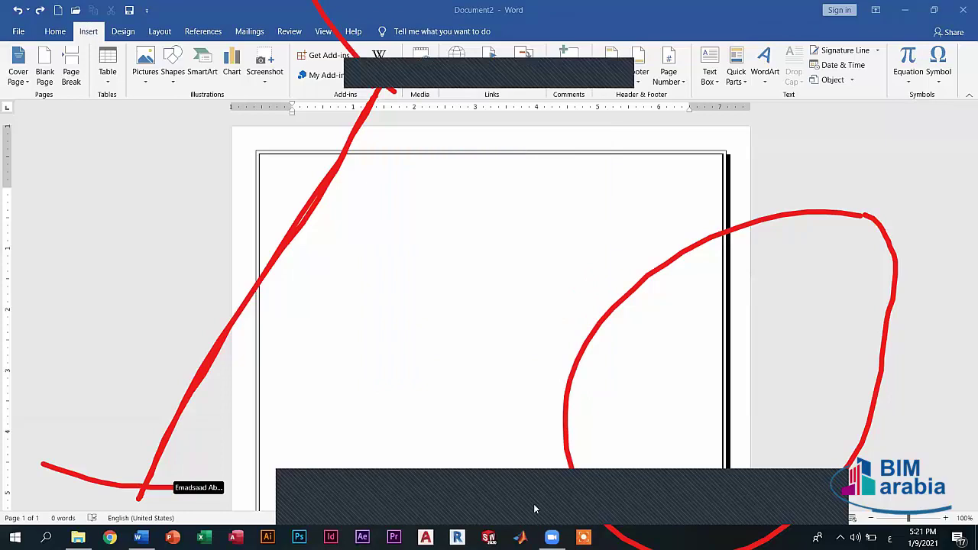
left_click(579, 230)
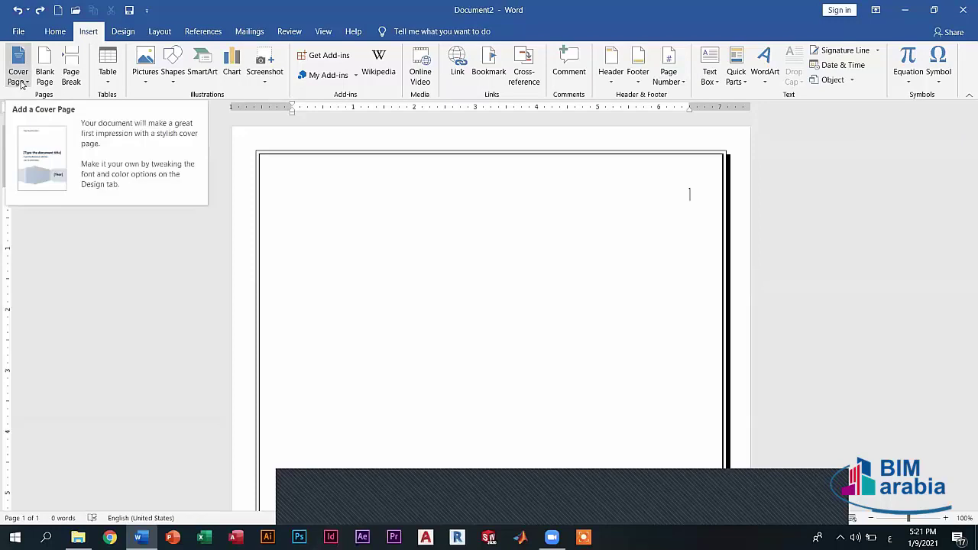
Step: Insert the Insight 2 cover page and scroll down to its title placeholders
left_click(21, 82)
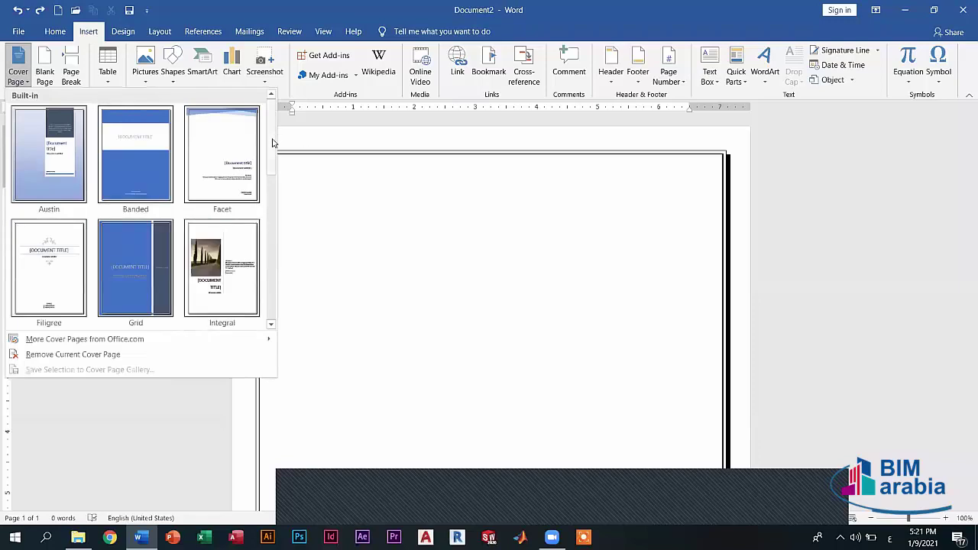
left_click_drag(273, 142, 286, 244)
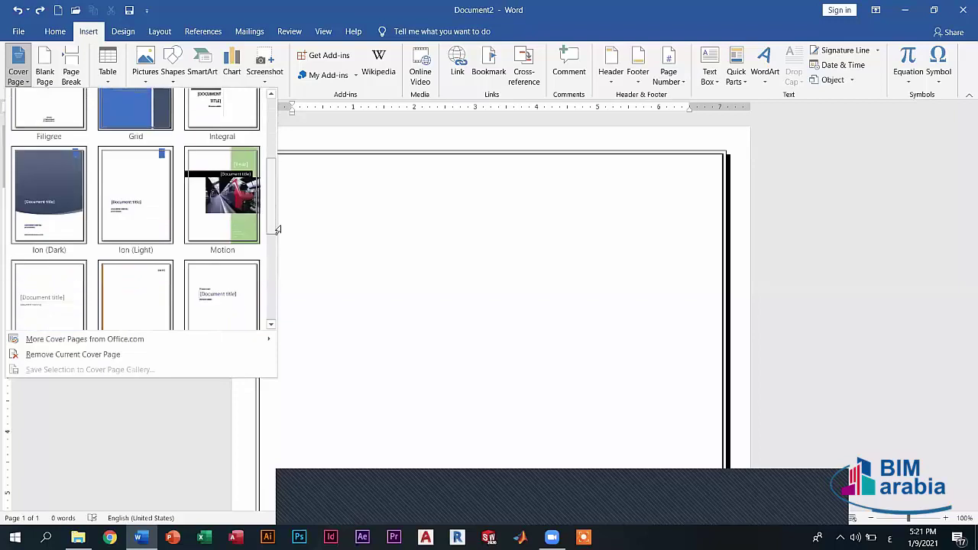
scroll(283, 255, "down", 2)
scroll(273, 198, "down", 2)
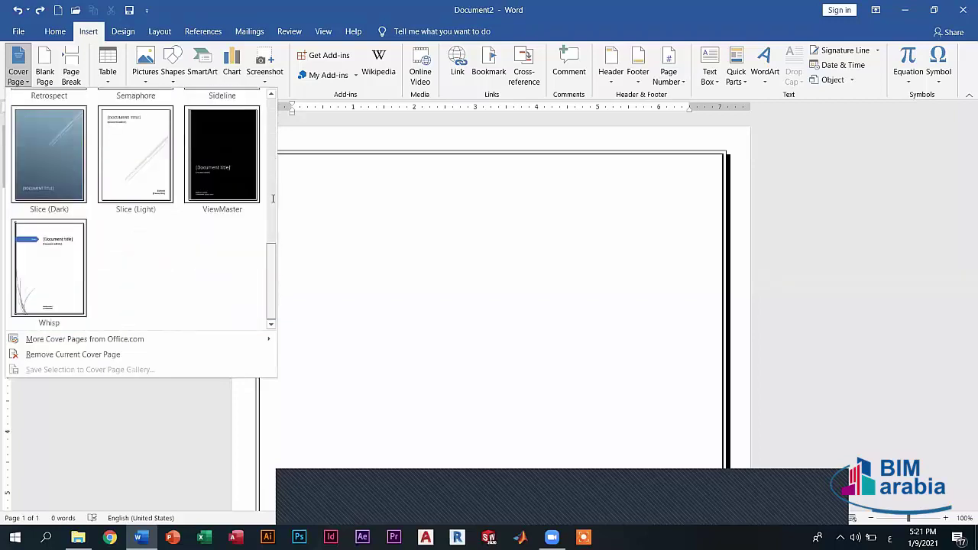
scroll(270, 219, "up", 5)
scroll(153, 229, "down", 2)
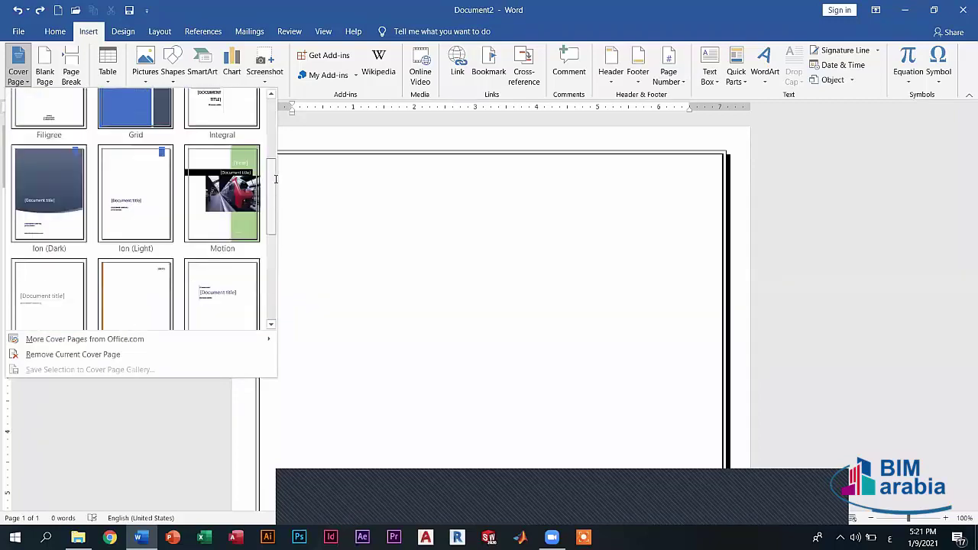
scroll(153, 229, "down", 1)
scroll(80, 350, "up", 2)
scroll(81, 350, "up", 1)
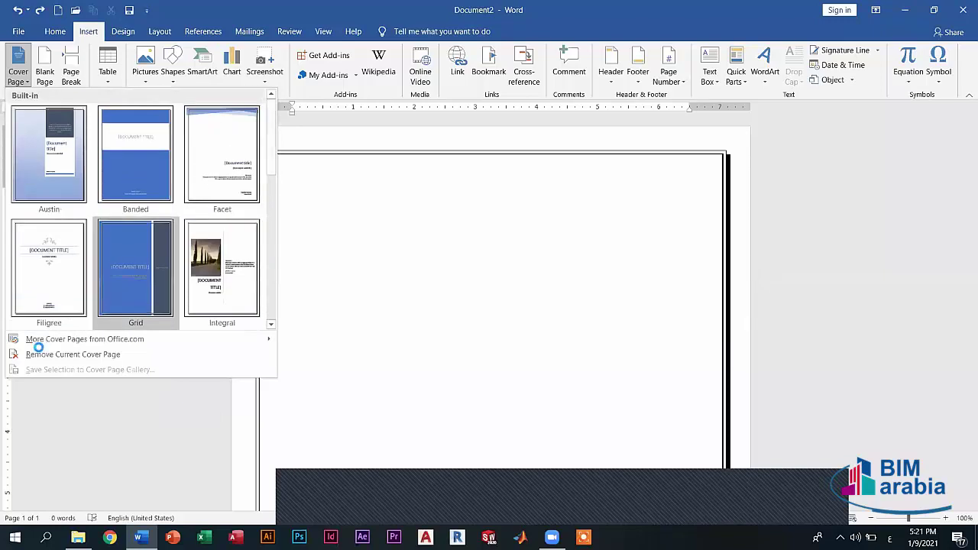
mouse_move(49, 346)
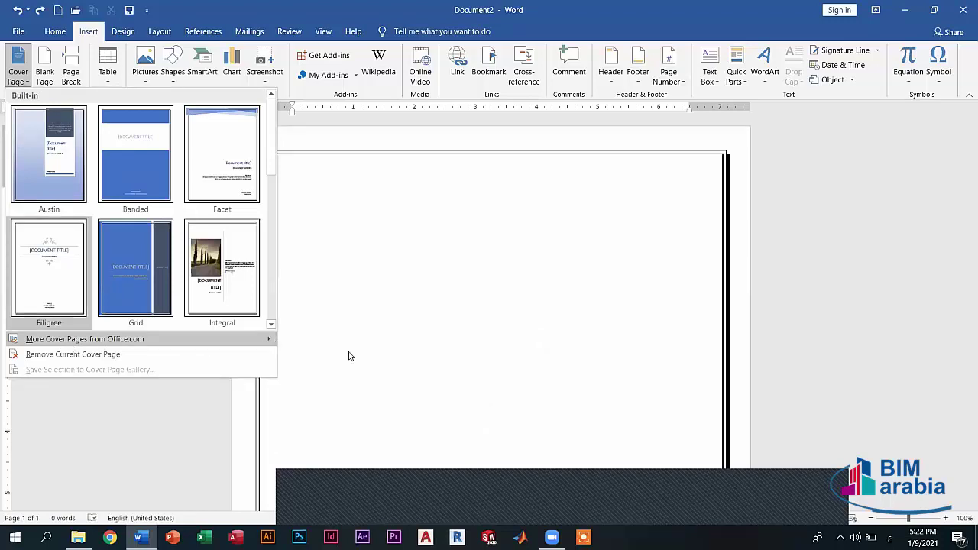
mouse_move(273, 340)
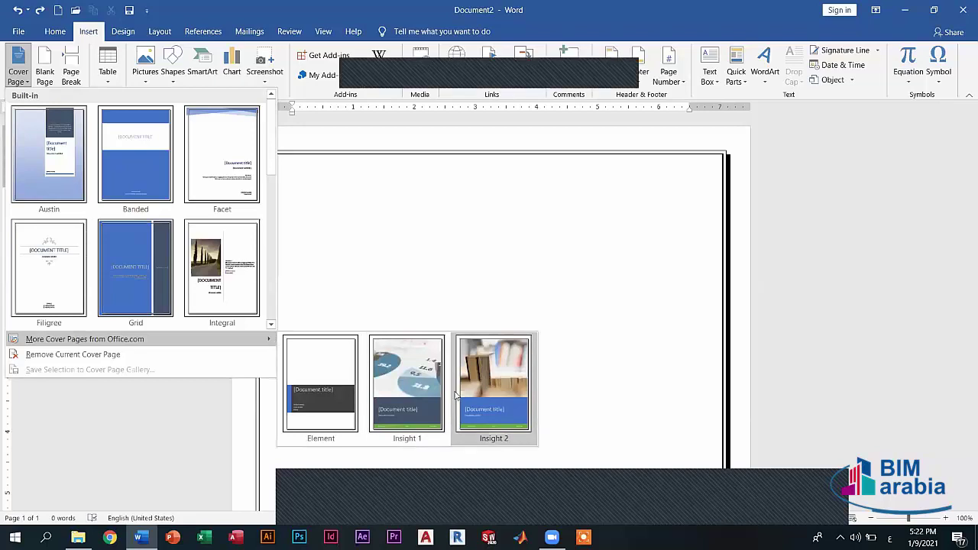
left_click(497, 396)
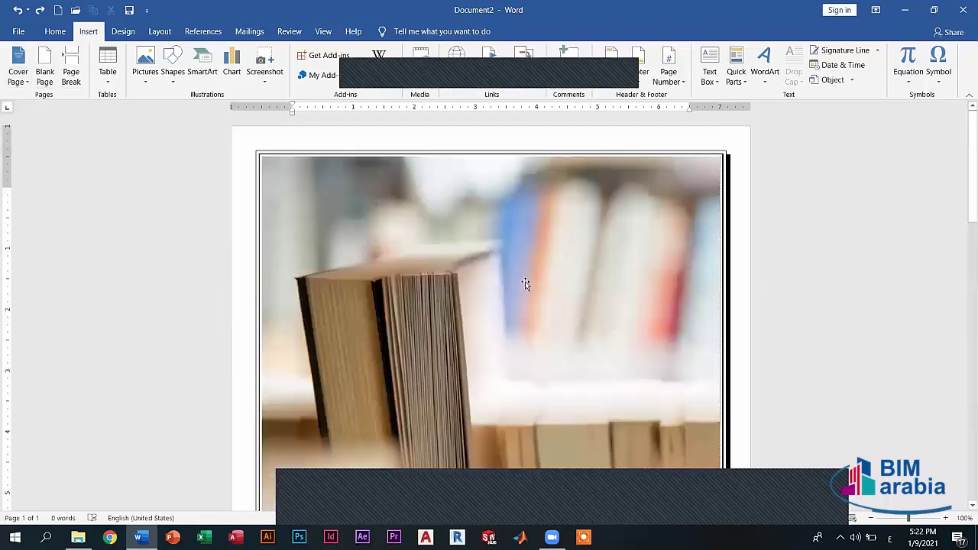
scroll(491, 280, "down", 6)
scroll(454, 133, "down", 1)
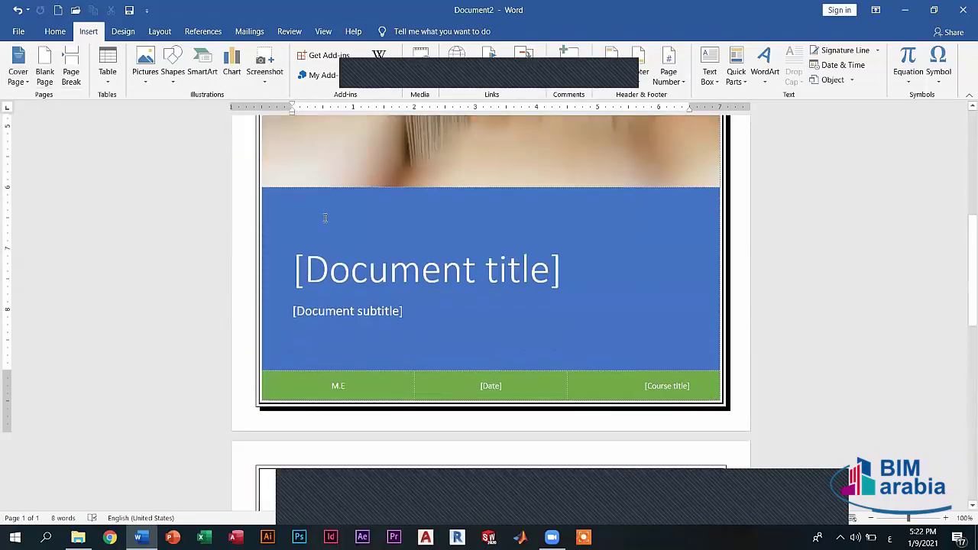
Step: Remove the Insight 2 cover page and browse the Cover Page gallery for the train-photo design
left_click(26, 84)
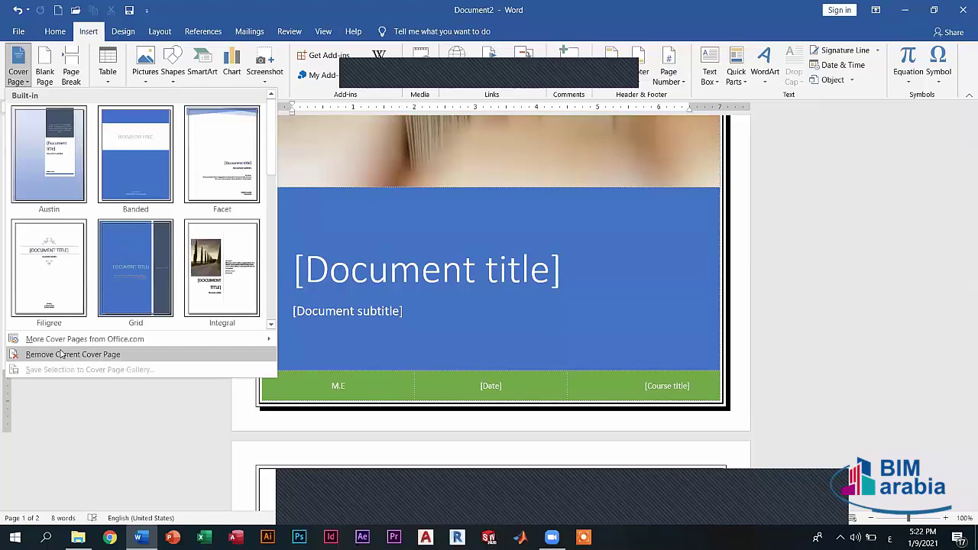
left_click(62, 354)
key("alt+n")
key("v")
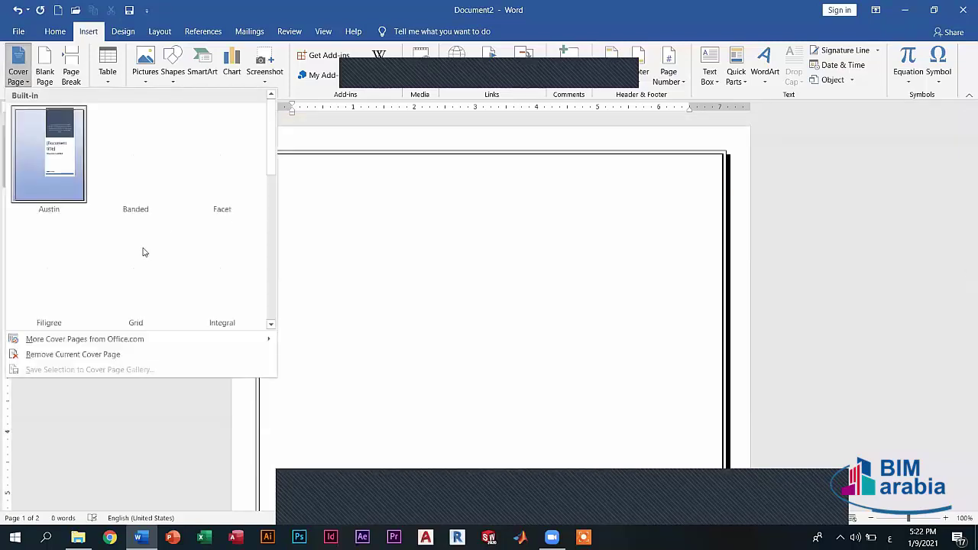
scroll(82, 240, "down", 5)
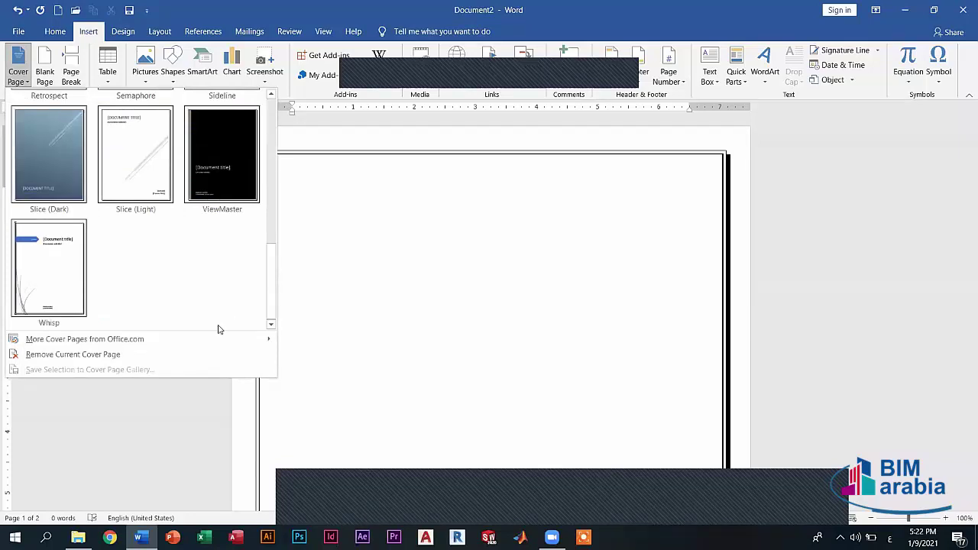
scroll(97, 265, "up", 3)
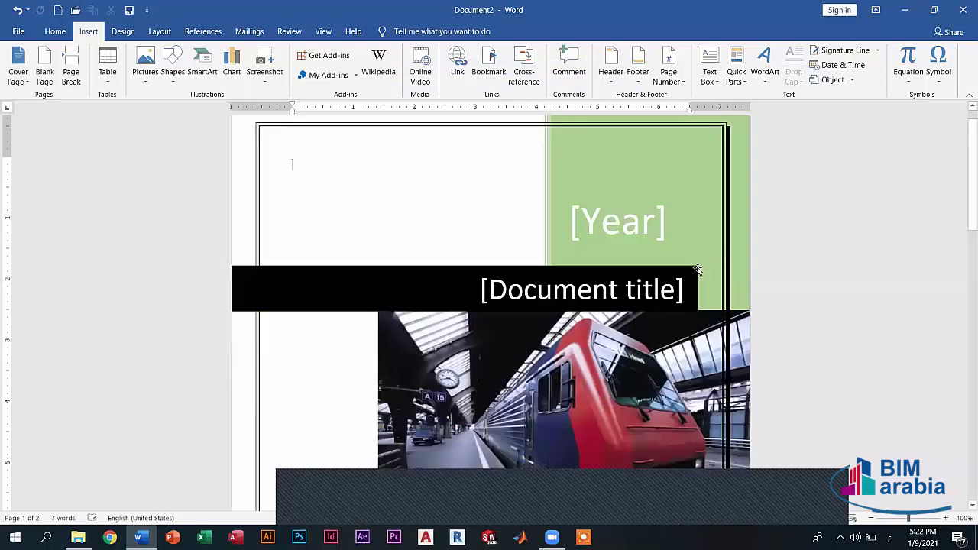
scroll(697, 269, "down", 3)
scroll(697, 269, "down", 2)
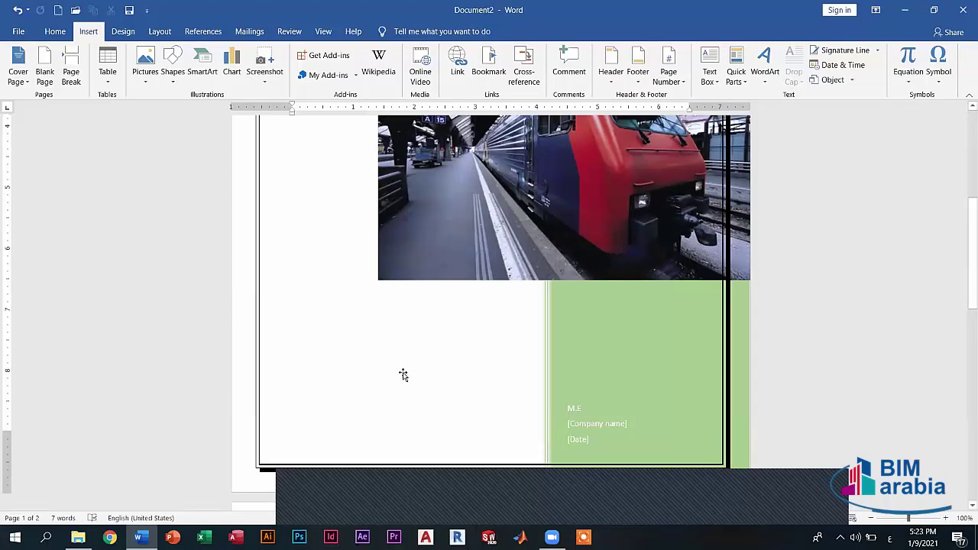
scroll(390, 382, "up", 3)
scroll(383, 388, "up", 3)
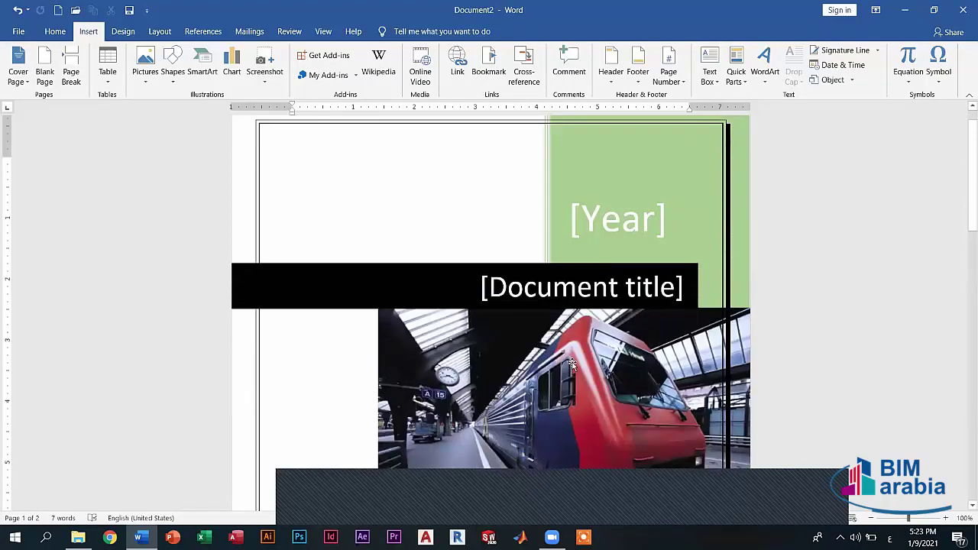
Step: Replace the [Year] placeholder with 2021 in English digits
left_click(633, 224)
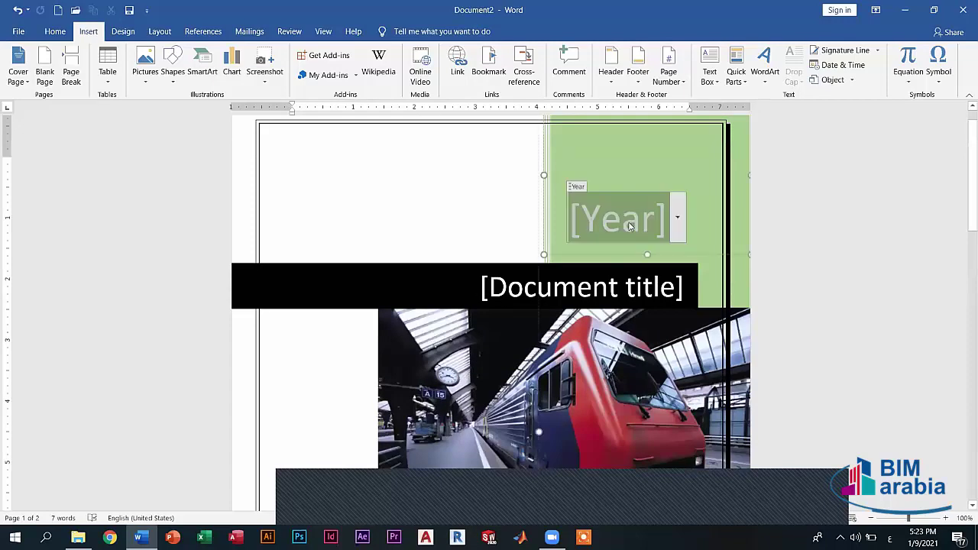
type("202")
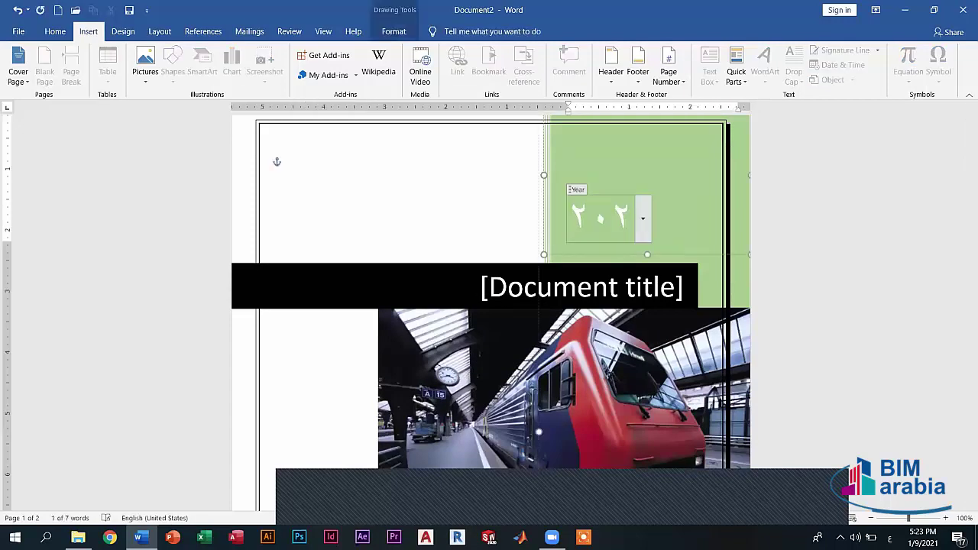
type("1")
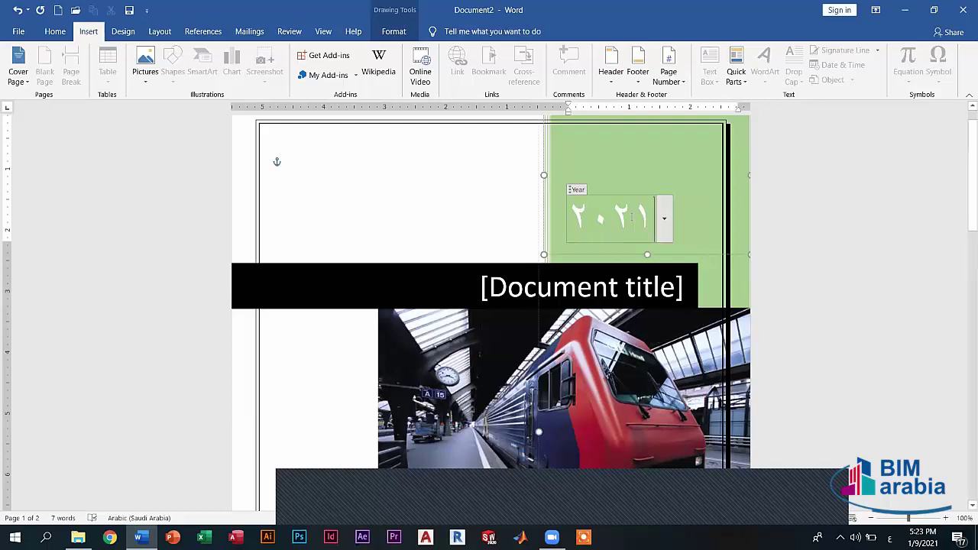
key("BackSpace")
key("BackSpace")
key("BackSpace")
key("BackSpace")
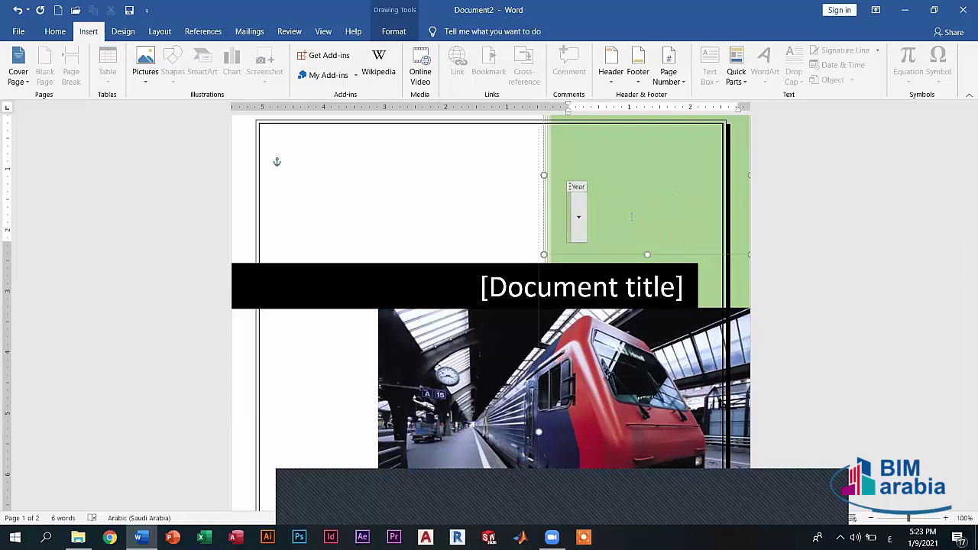
key("alt+shift")
type("2021")
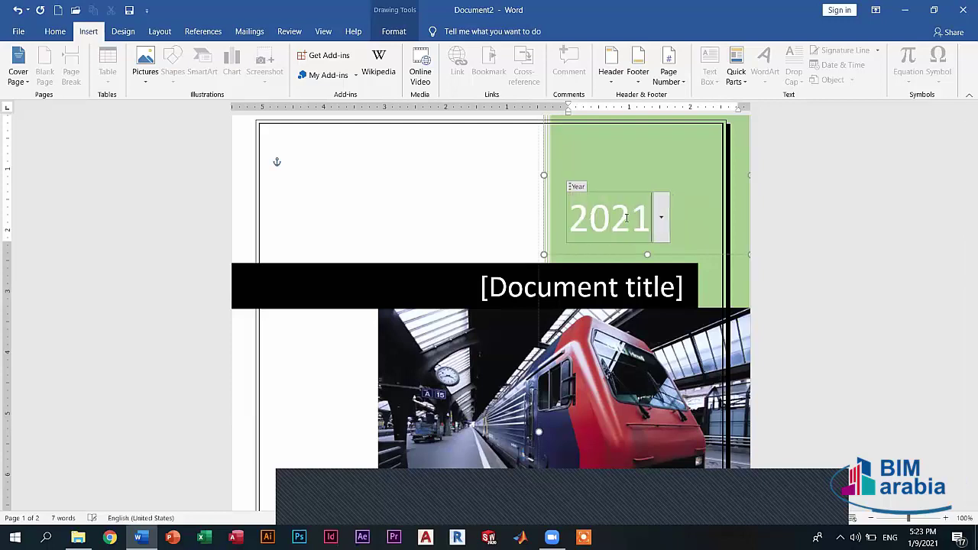
left_click(475, 233)
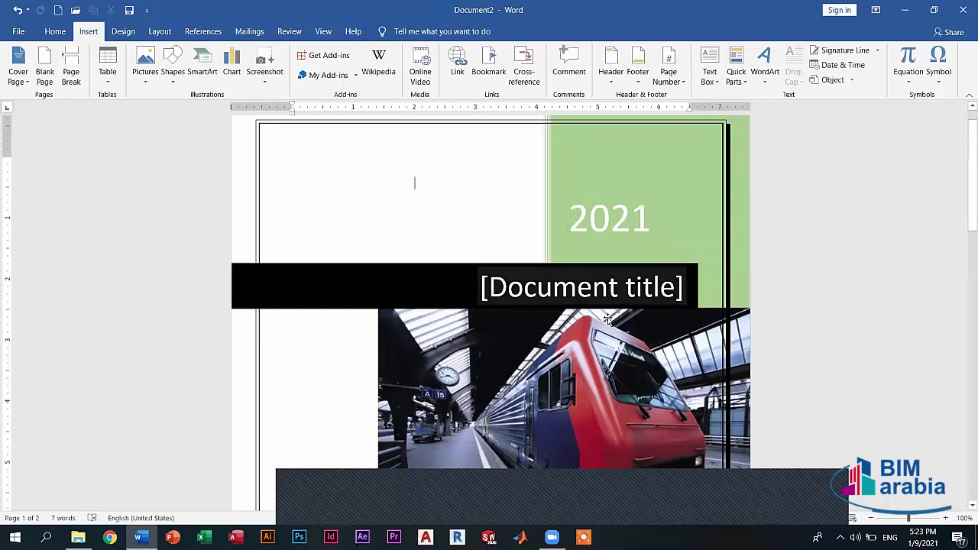
Step: Enter 'Microsoft Office' as the document title on the cover page
left_click(583, 289)
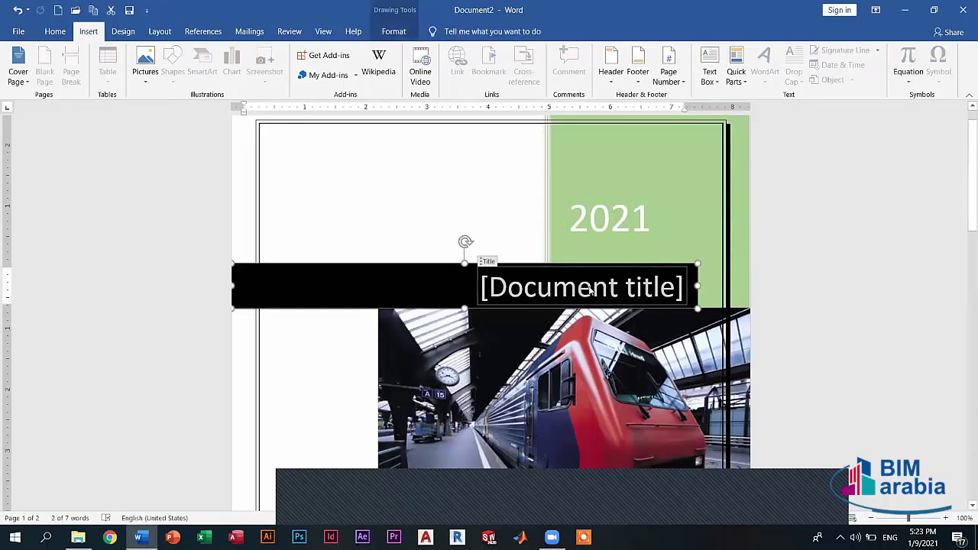
type("m")
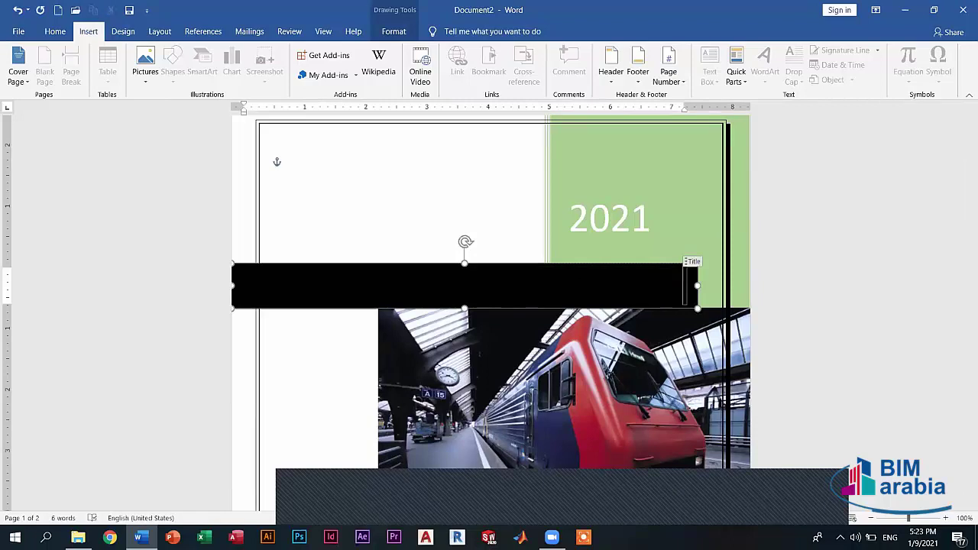
type("ME")
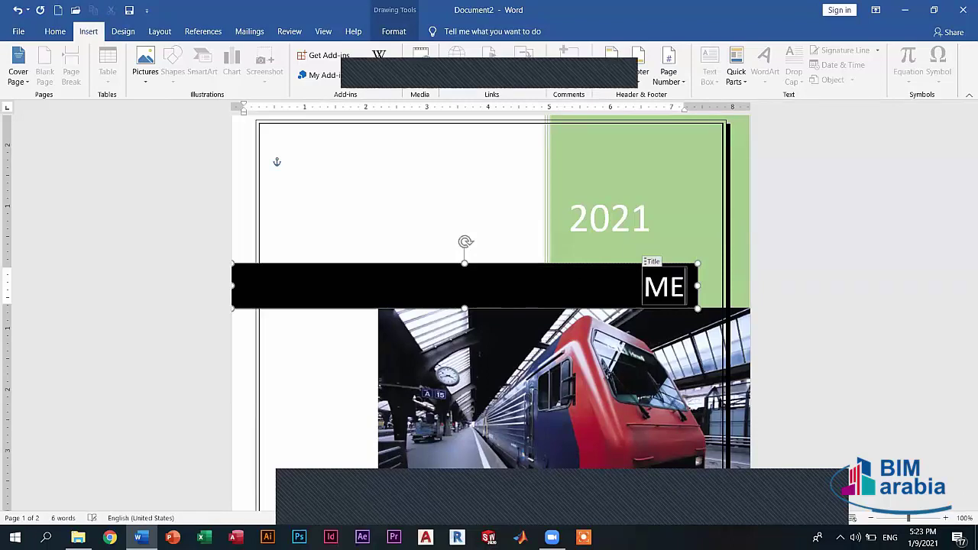
type("P")
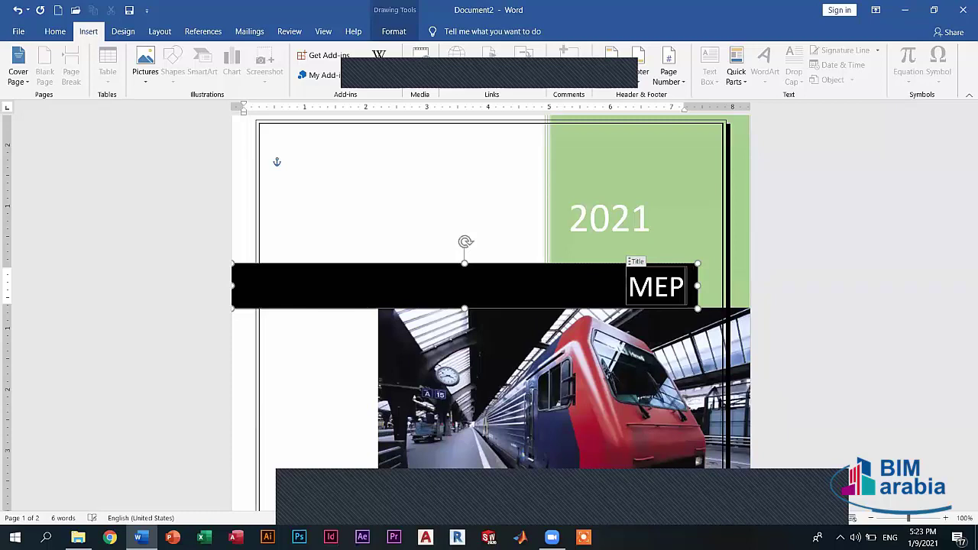
key("BackSpace")
key("BackSpace")
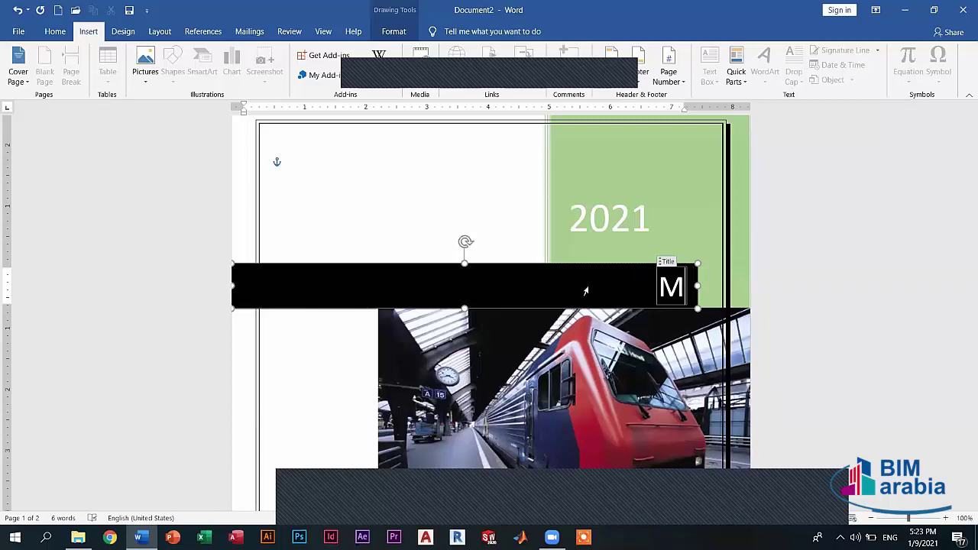
type("icrosof")
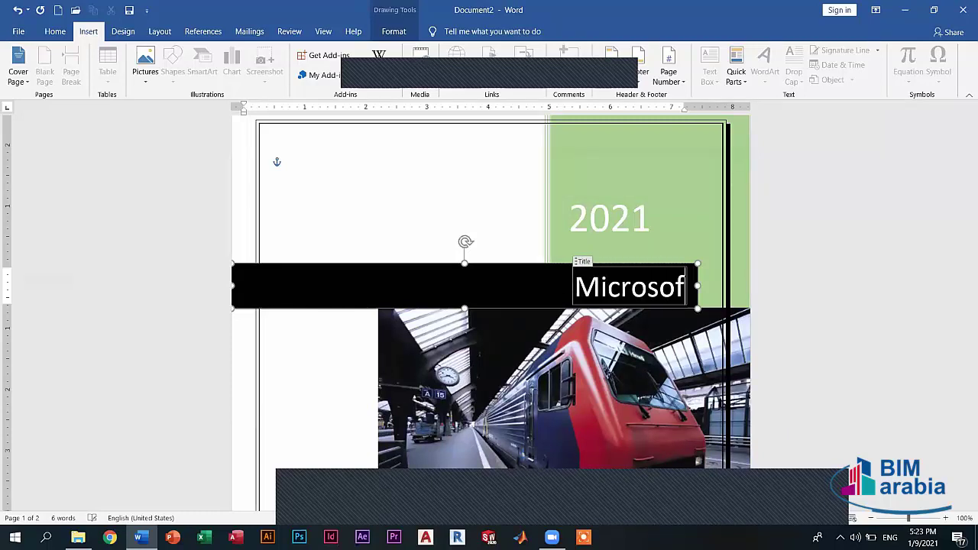
type("t")
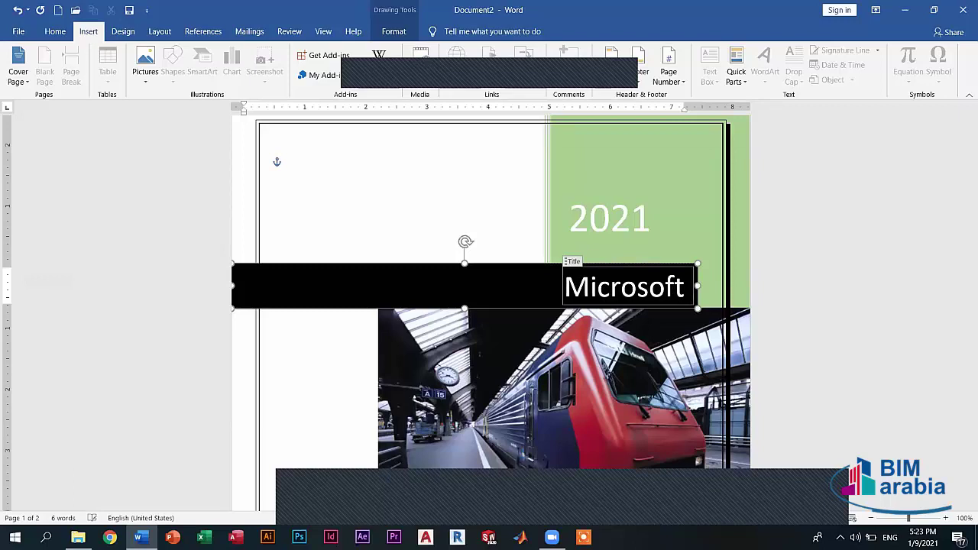
type(" Office")
scroll(570, 306, "down", 1)
scroll(569, 305, "down", 1)
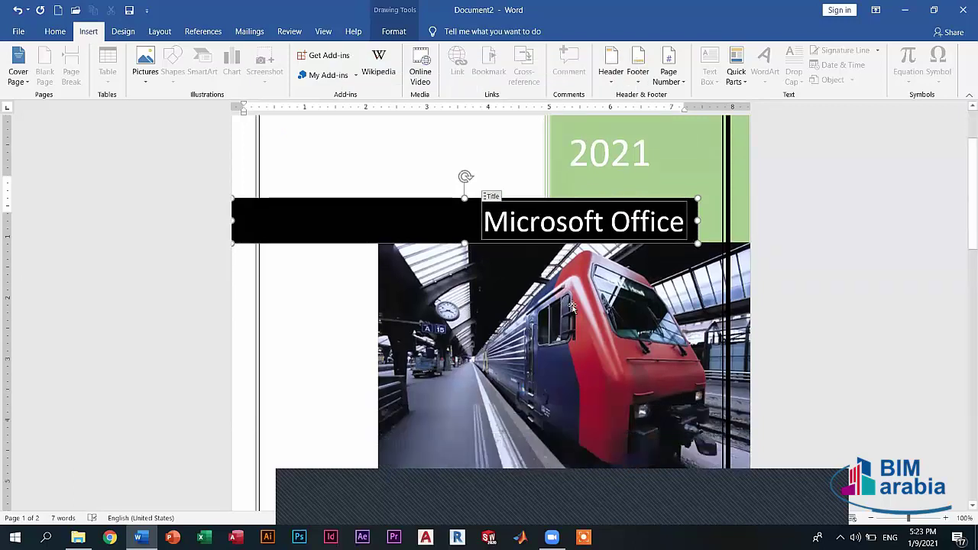
scroll(642, 308, "down", 1)
scroll(612, 316, "down", 7)
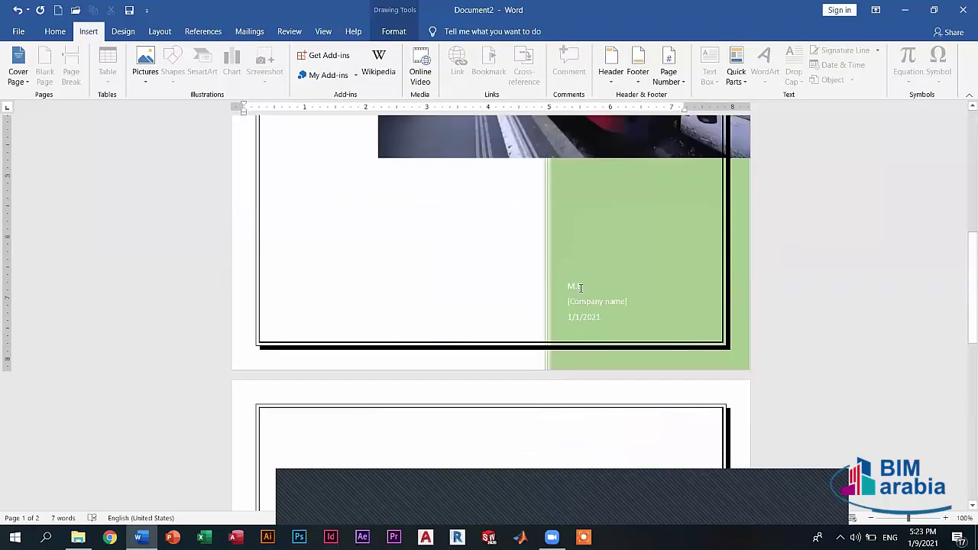
Step: Replace the Author field's contents with the author's full name
left_click(615, 317)
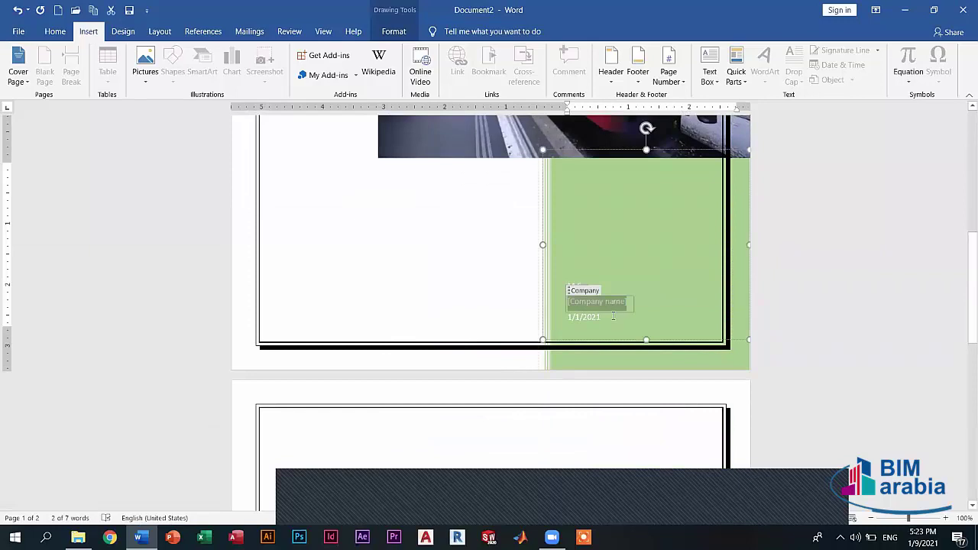
left_click(614, 316)
left_click(593, 290)
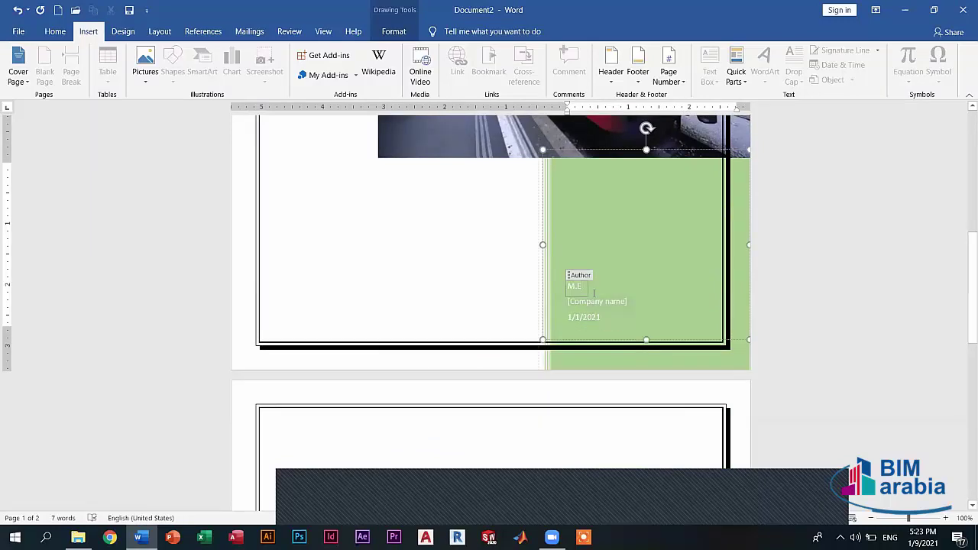
type("M")
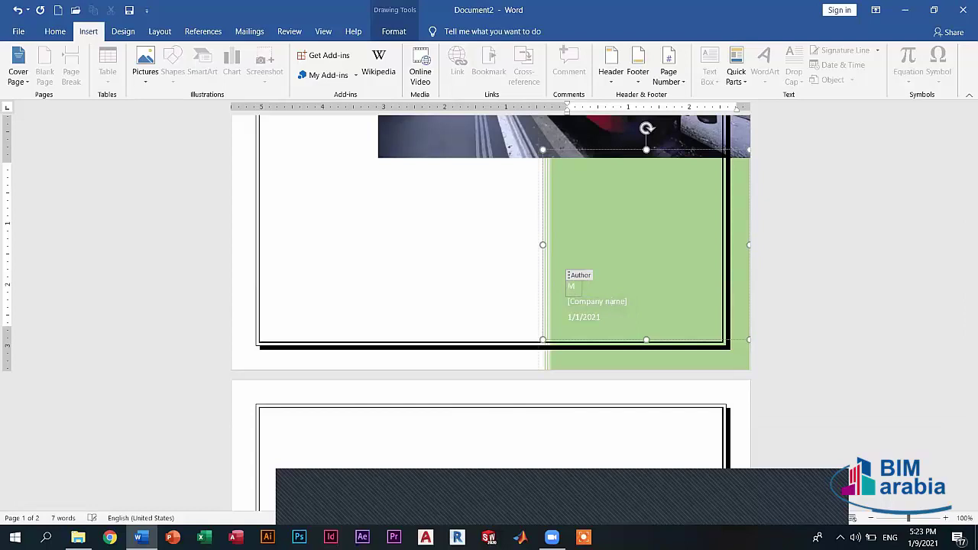
type("oha")
type("med R")
type("amadan")
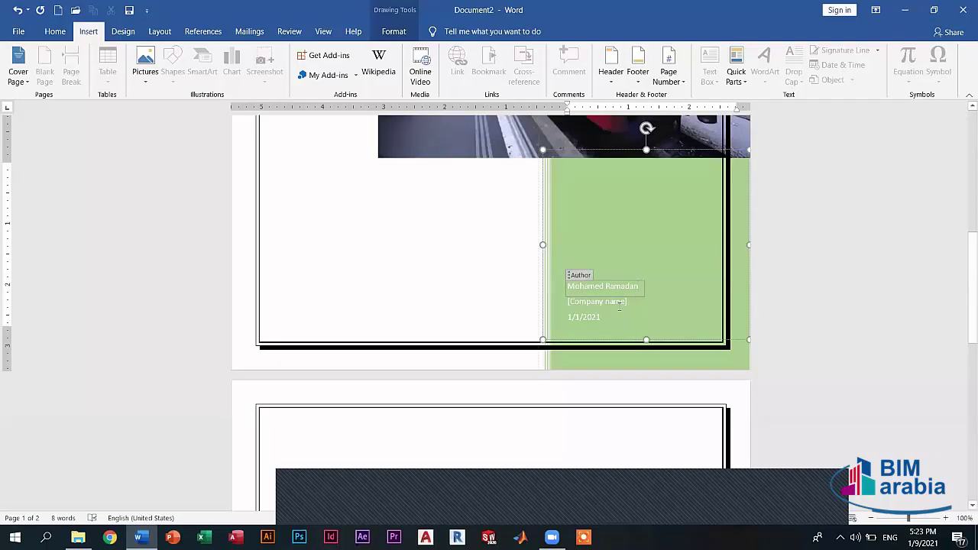
Step: Enter BIM ARABIA as the company name on the cover page
left_click(624, 305)
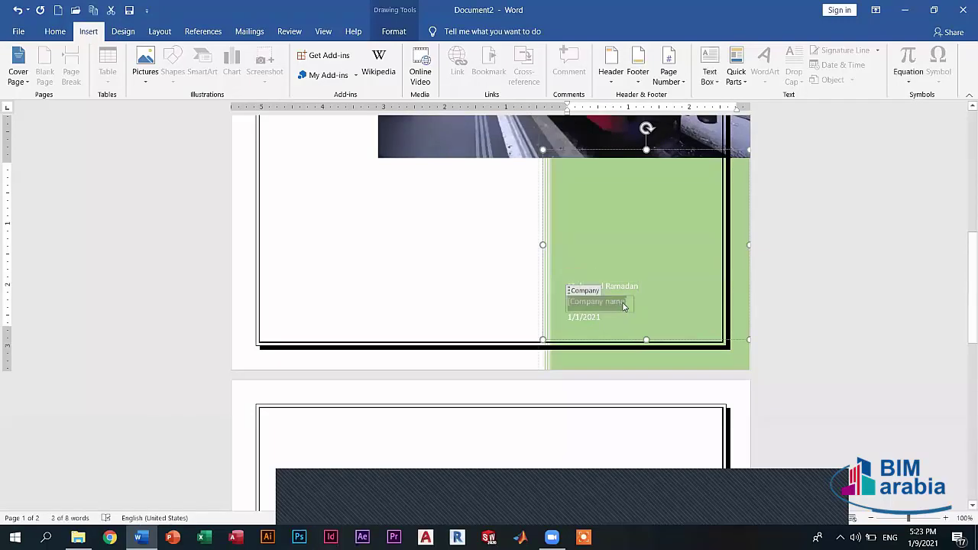
type("B")
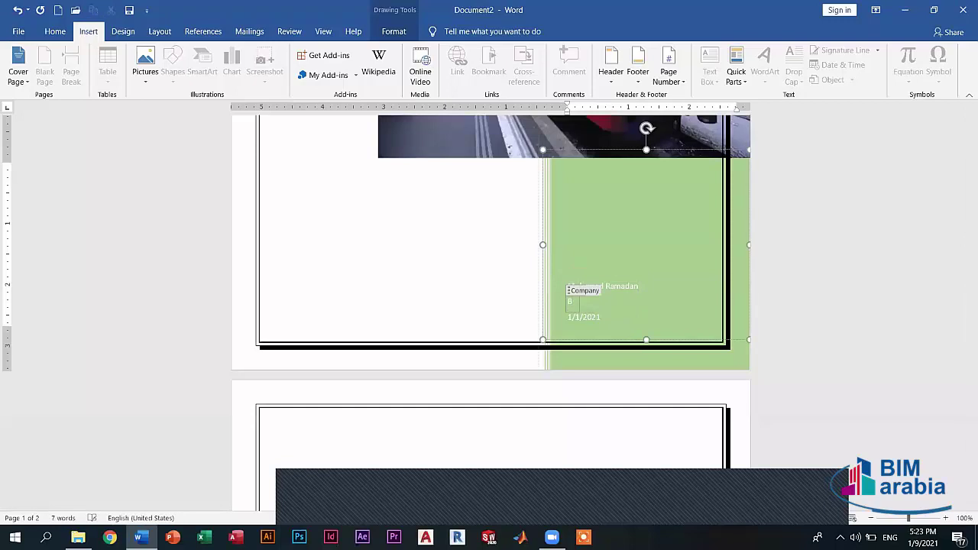
type("IM ")
type("ARABIA")
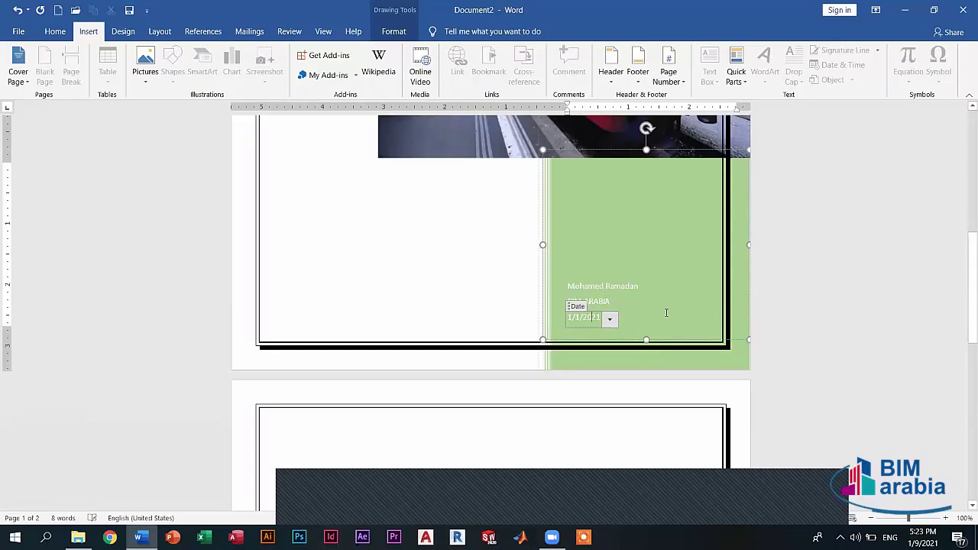
scroll(635, 294, "up", 3)
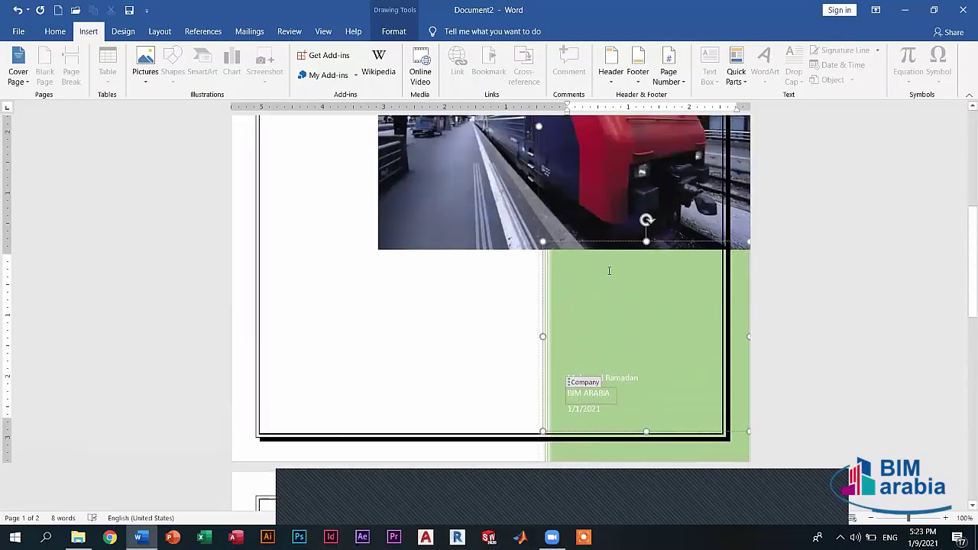
scroll(630, 219, "up", 5)
scroll(649, 229, "up", 1)
Step: Make the 2021 year bold, dark red and Times New Roman, keeping it at 48 pt
left_click(638, 230)
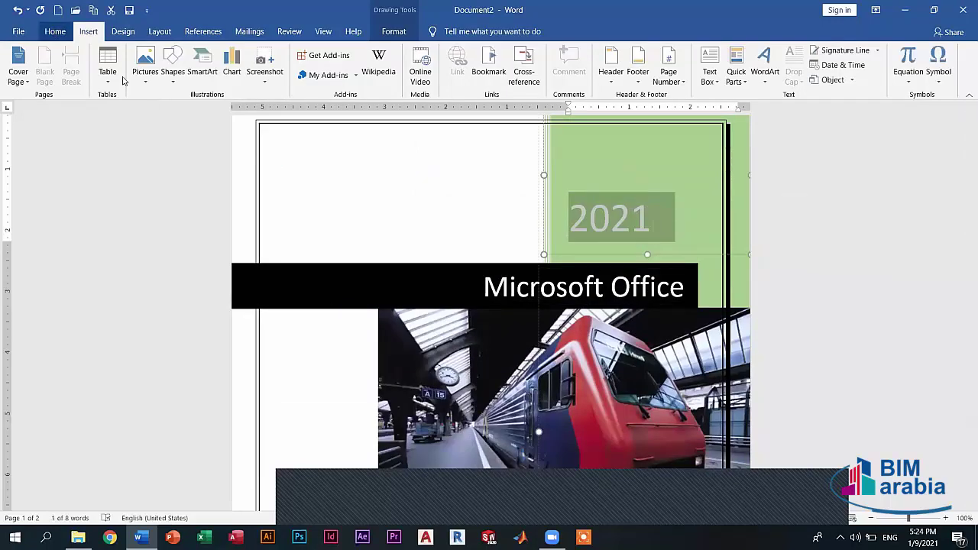
left_click(55, 31)
left_click(116, 75)
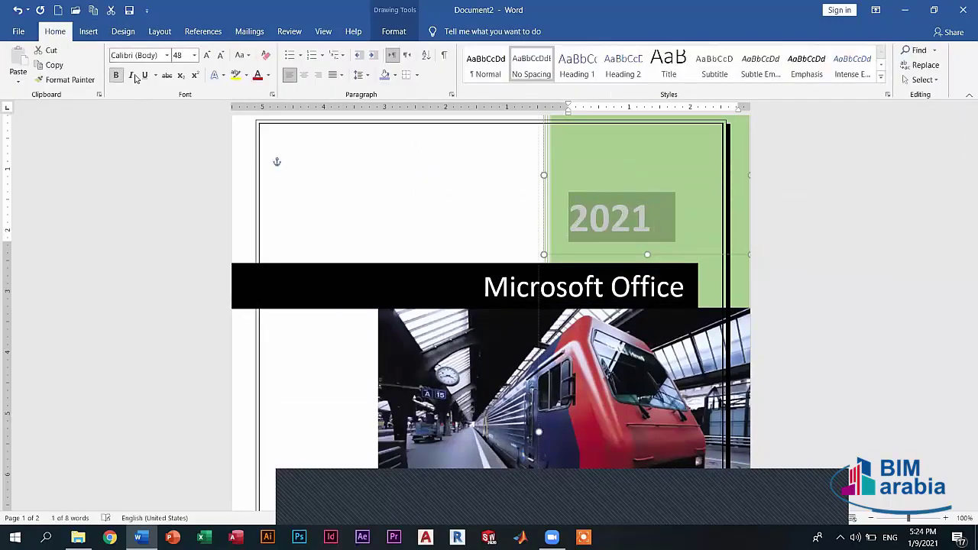
left_click(258, 75)
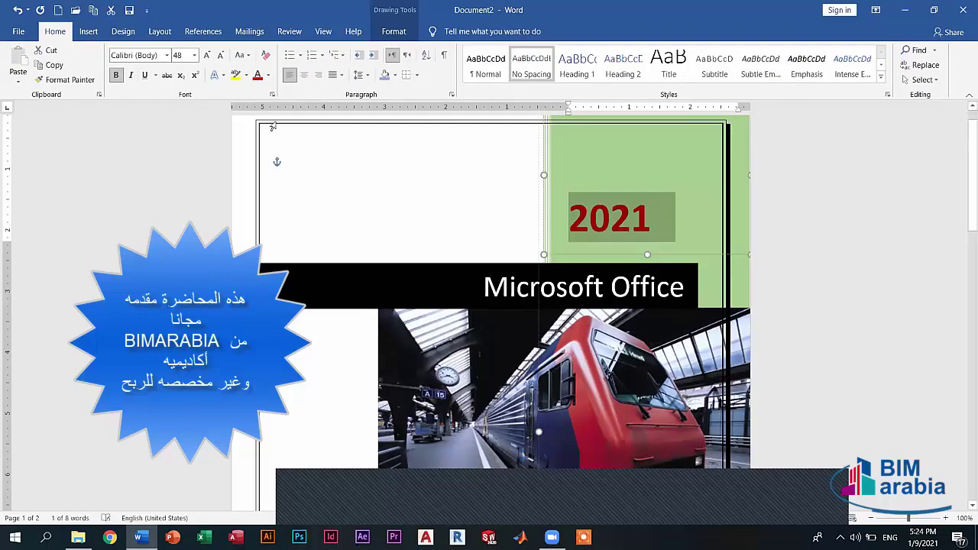
left_click(394, 35)
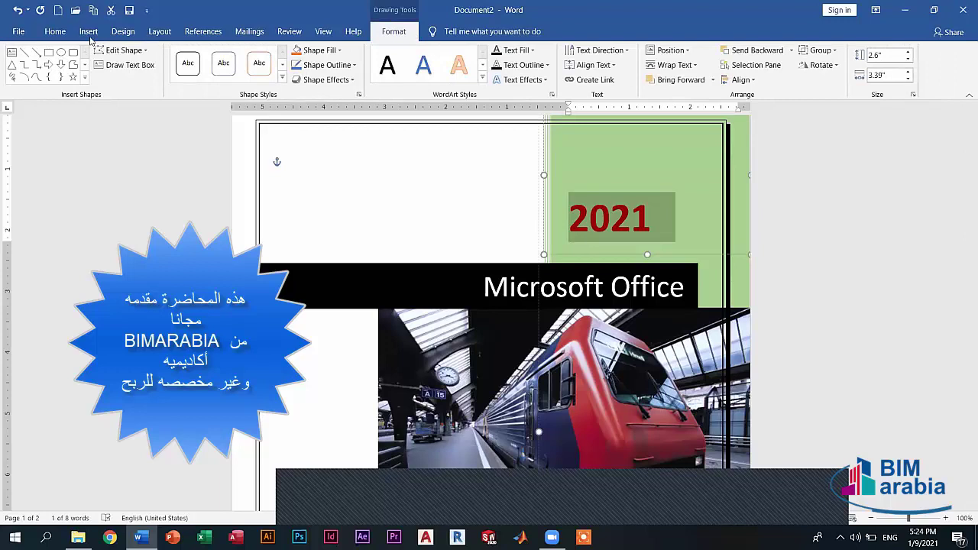
left_click(55, 31)
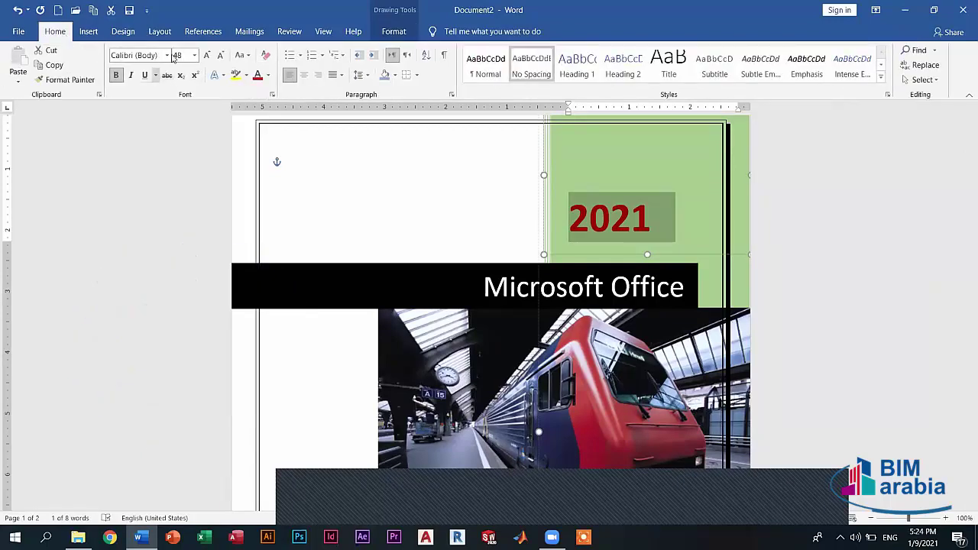
left_click(167, 55)
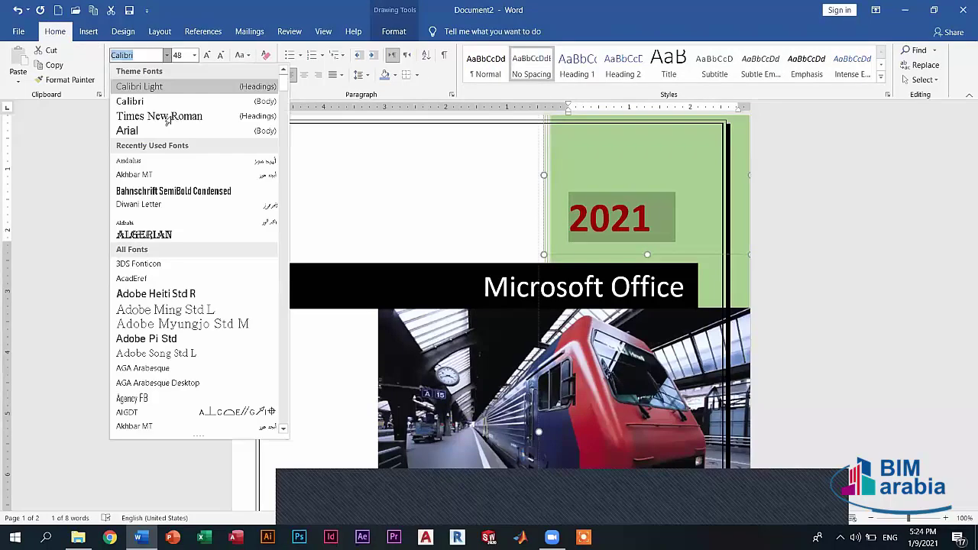
left_click(176, 116)
left_click(212, 56)
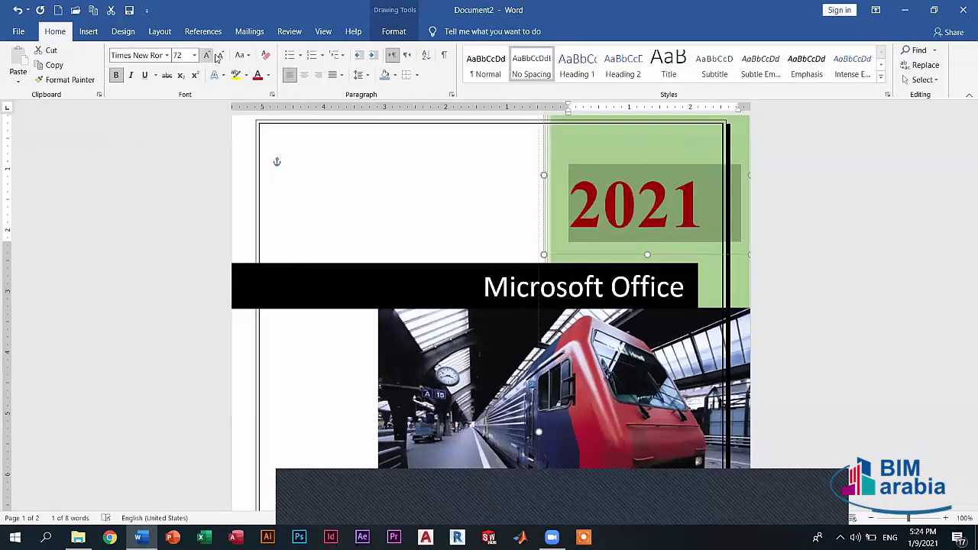
left_click(220, 55)
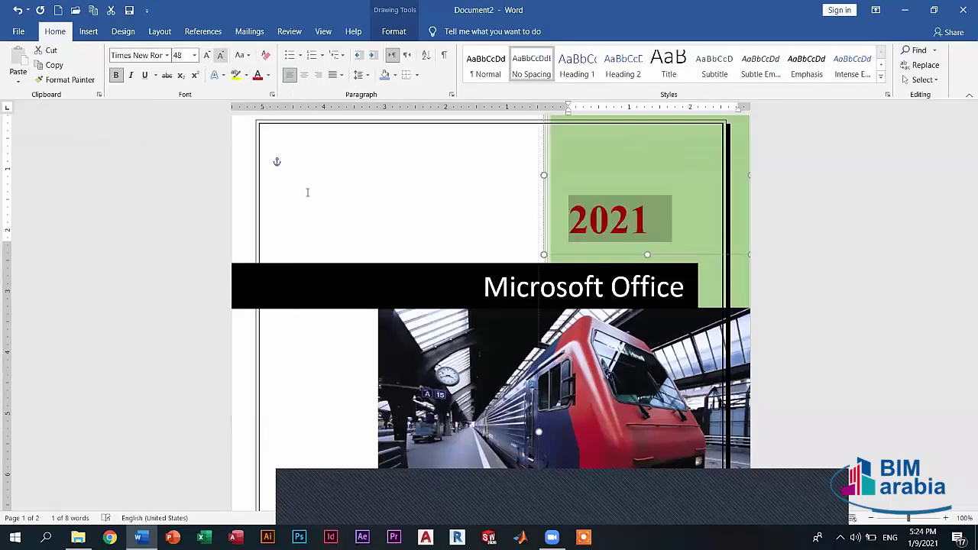
left_click(570, 289)
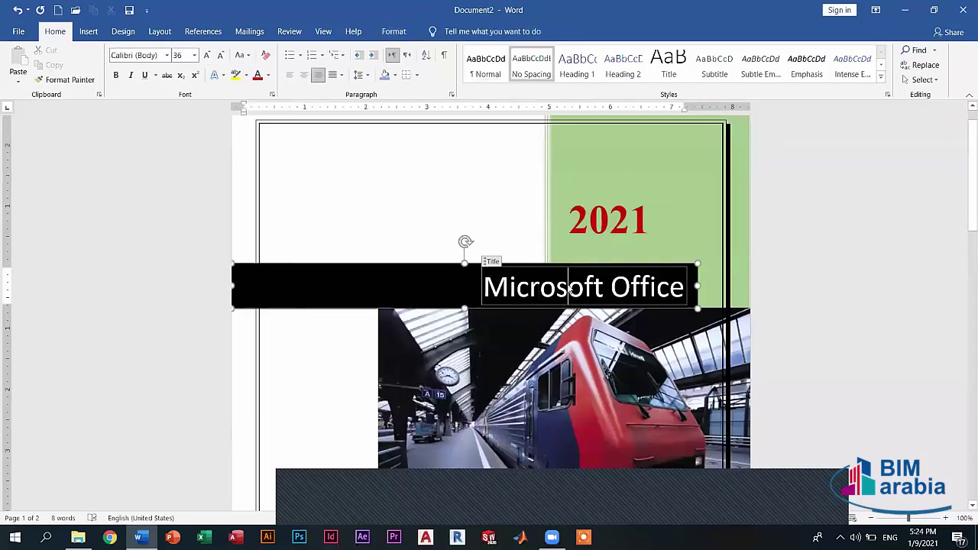
Step: Set the Microsoft Office title in bold Algerian font
key("Escape")
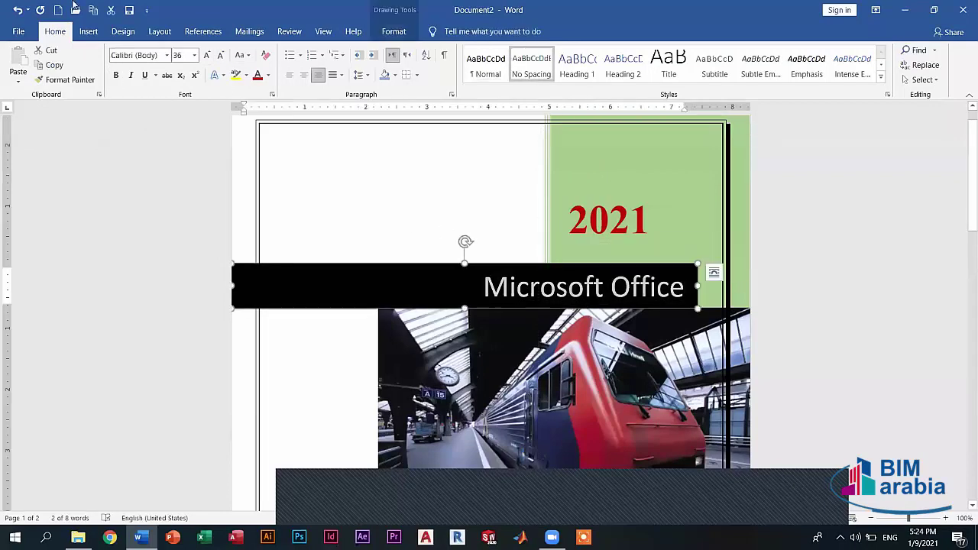
left_click(618, 286)
triple_click(603, 288)
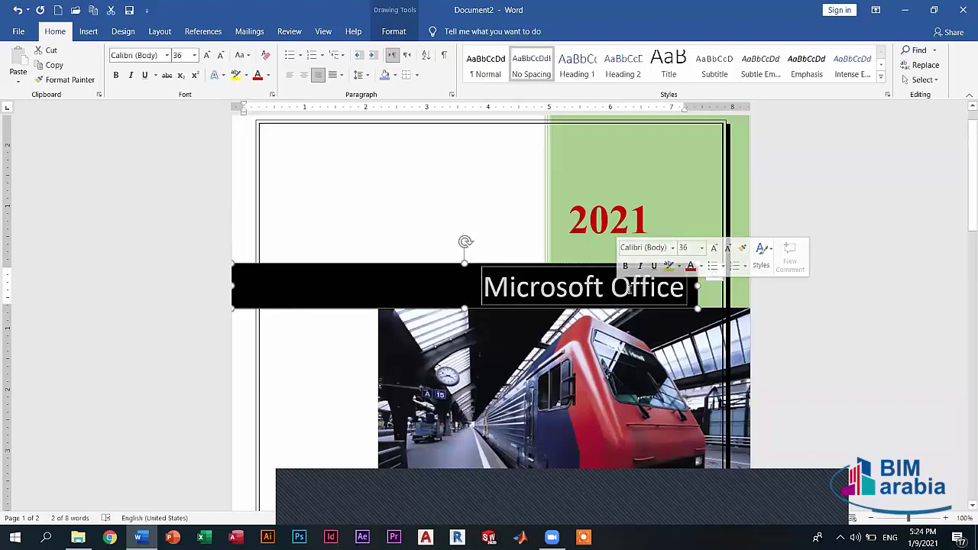
double_click(639, 289)
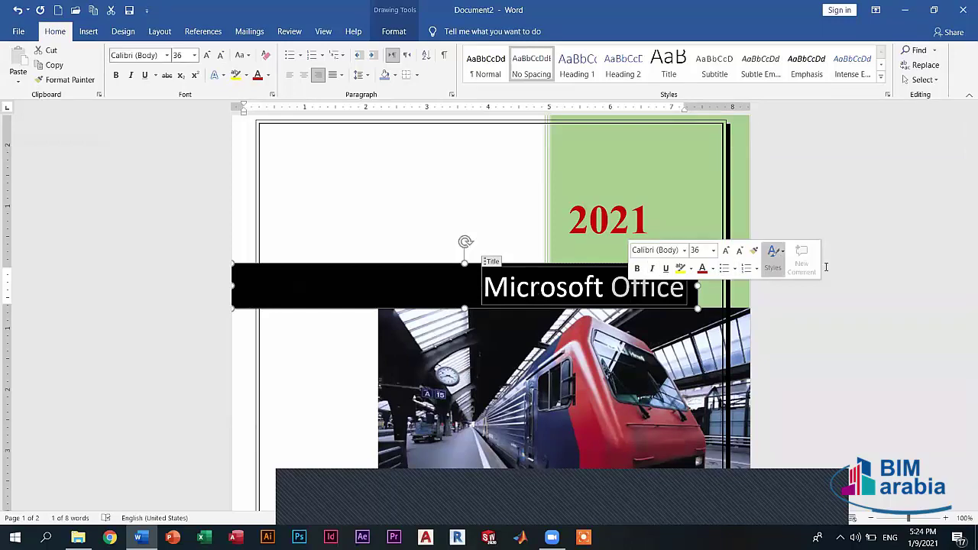
left_click(685, 250)
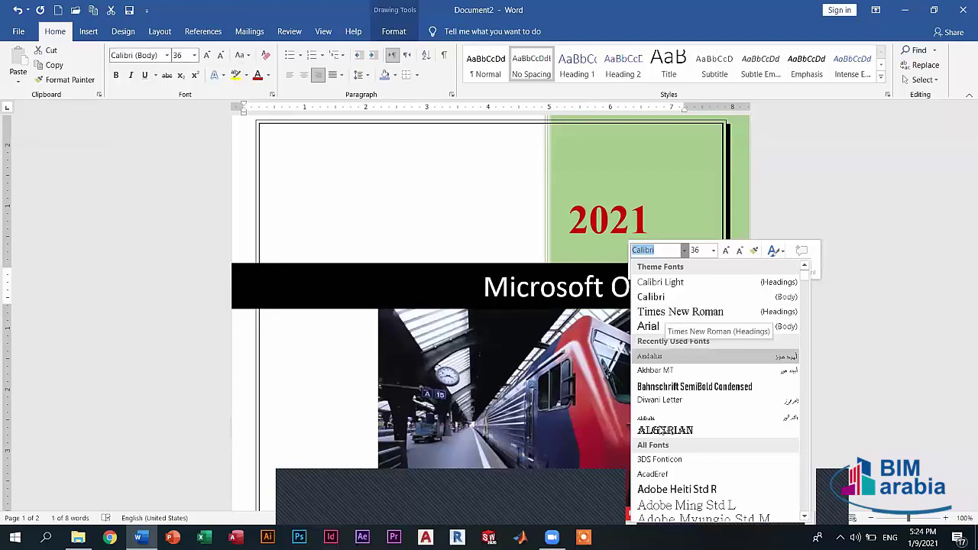
left_click(665, 431)
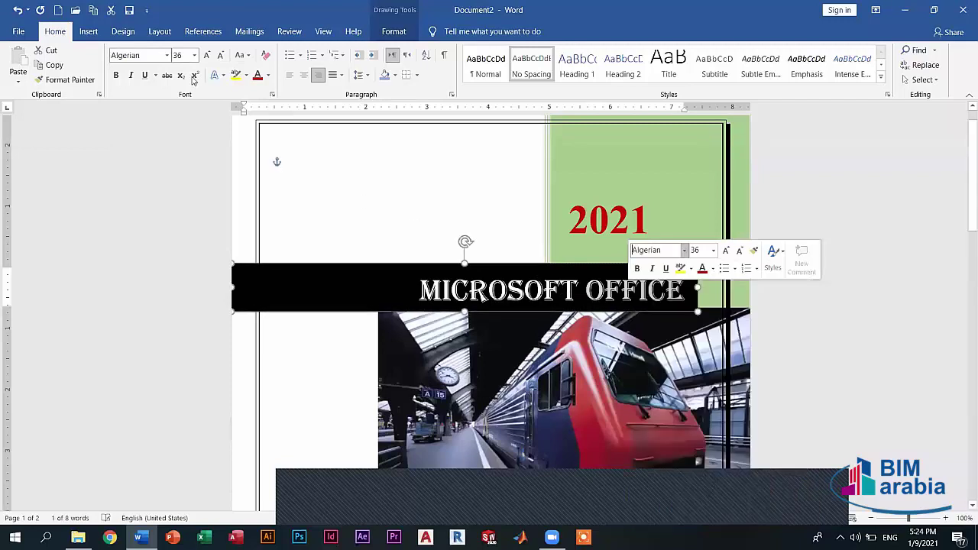
left_click(117, 75)
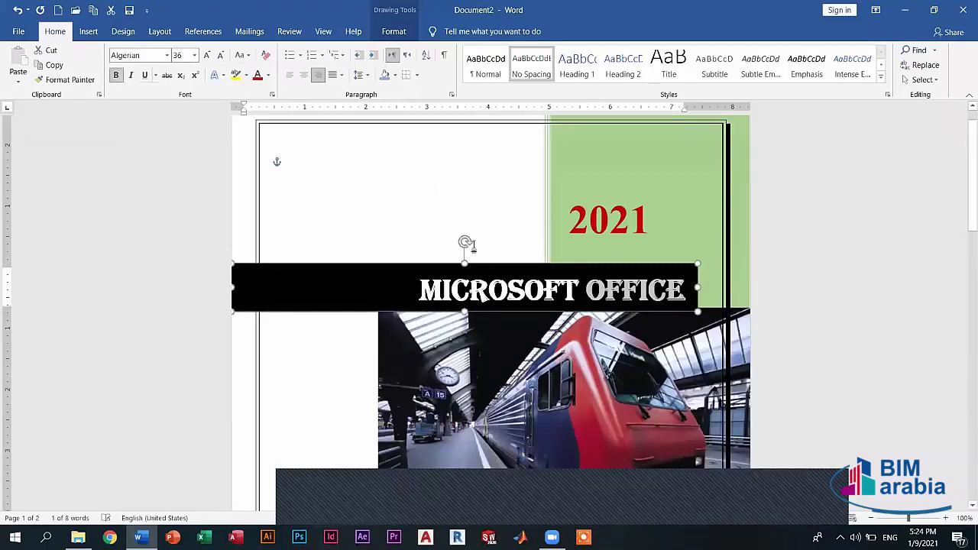
left_click(443, 204)
Step: Colour the MICROSOFT OFFICE title red with a light gradient
triple_click(515, 304)
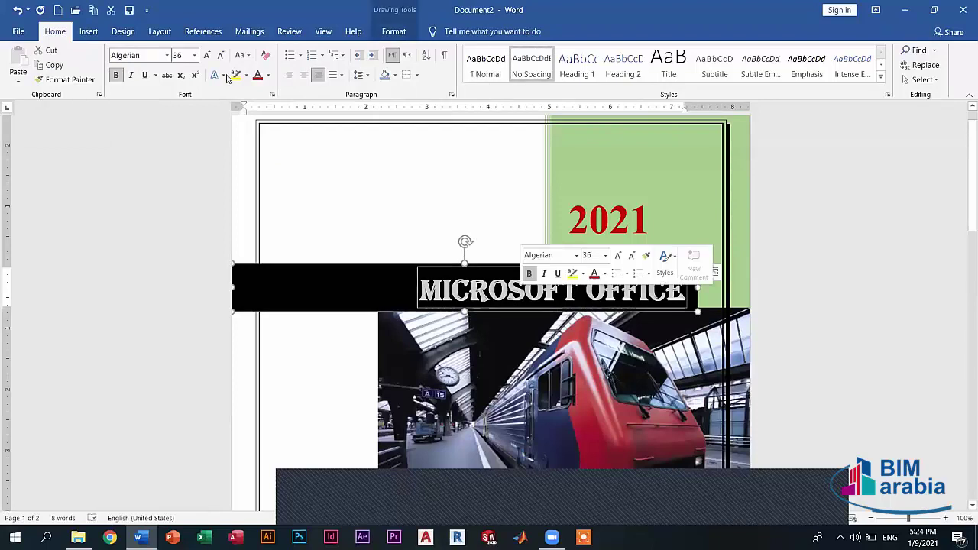
left_click(258, 75)
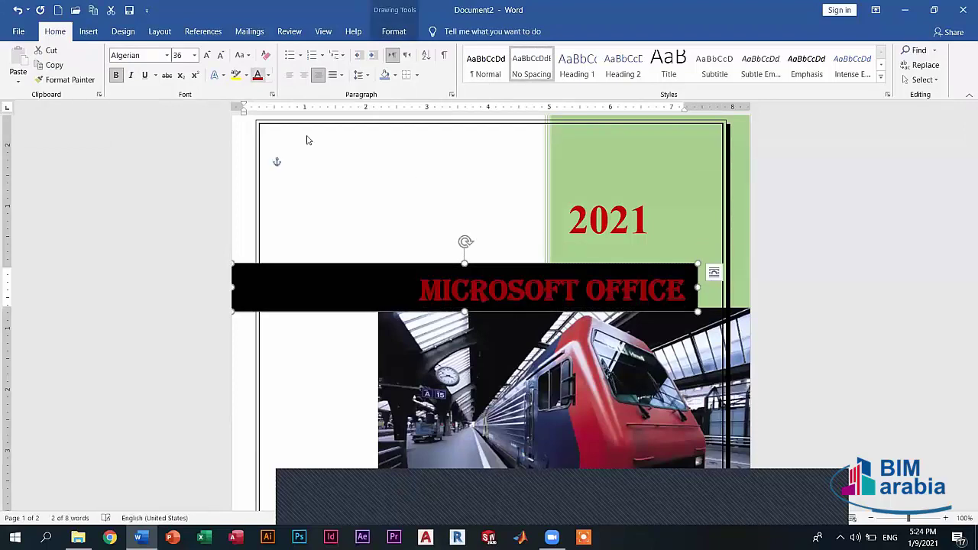
left_click(268, 75)
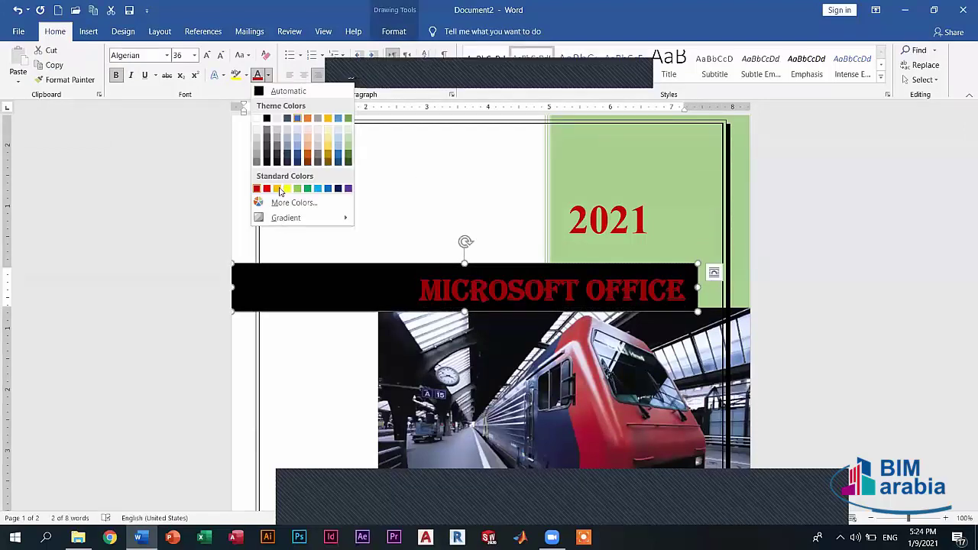
mouse_move(286, 218)
left_click(437, 325)
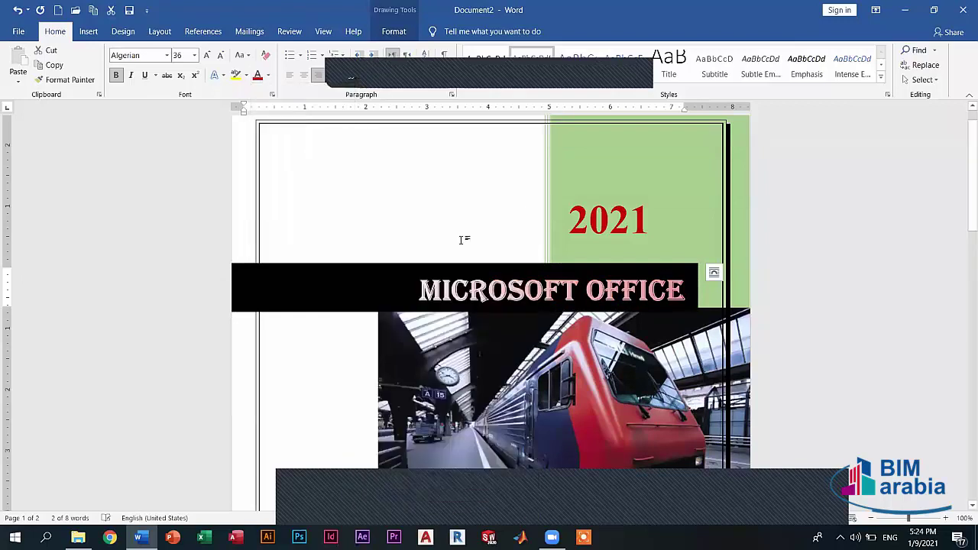
left_click(421, 258)
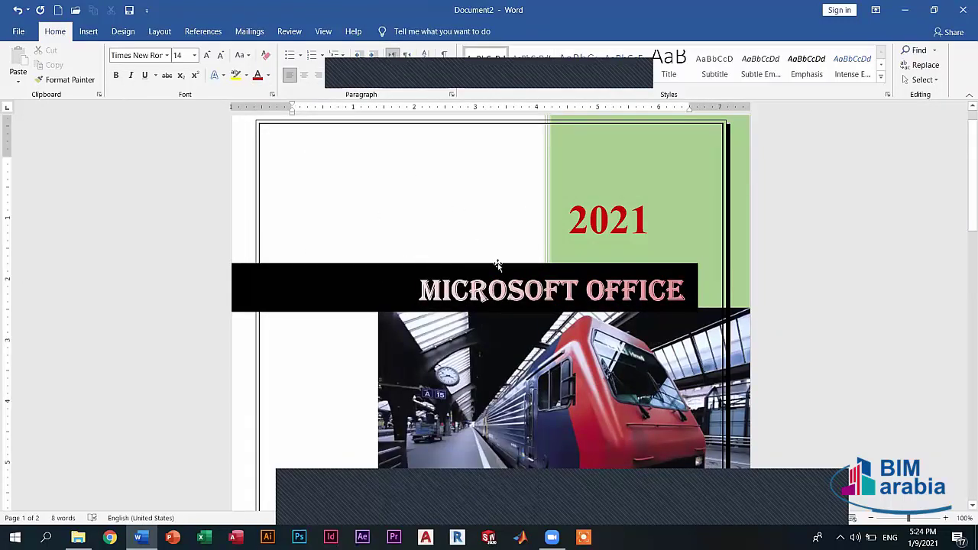
Step: Enlarge the author's name to 12 pt and give it a blue text effect
scroll(596, 373, "down", 5)
left_click(604, 347)
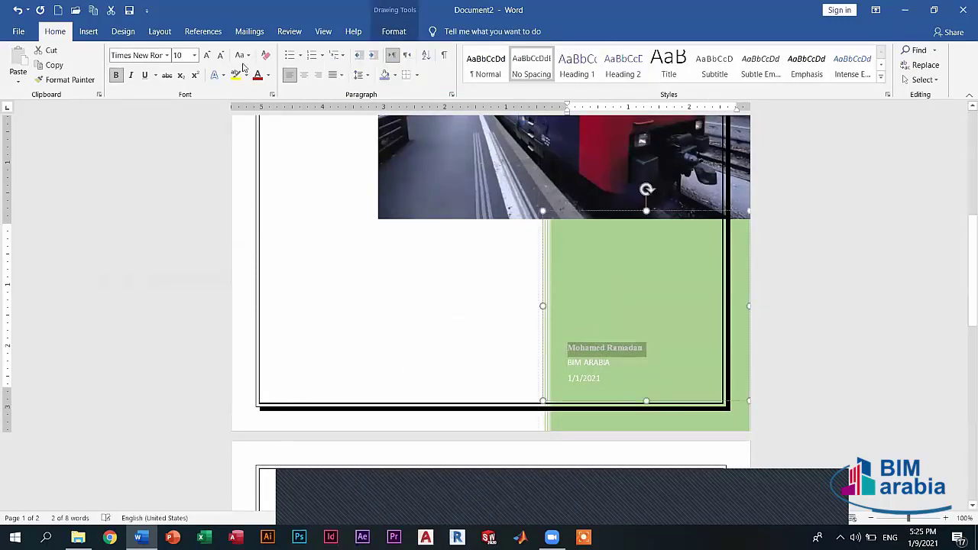
left_click(204, 55)
left_click(204, 55)
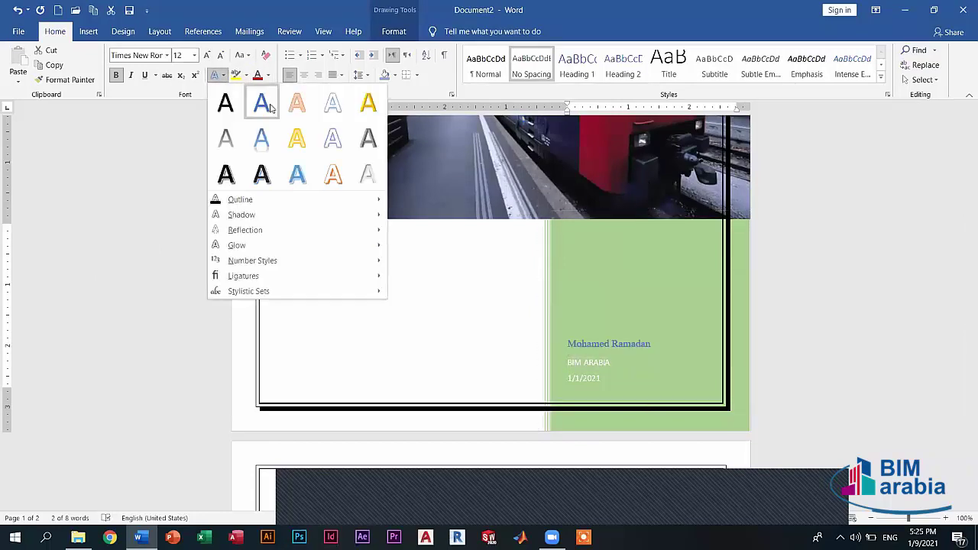
left_click(616, 363)
Step: Make BIM ARABIA dark red, bold and 12 pt, then return to the document top
left_click(611, 364)
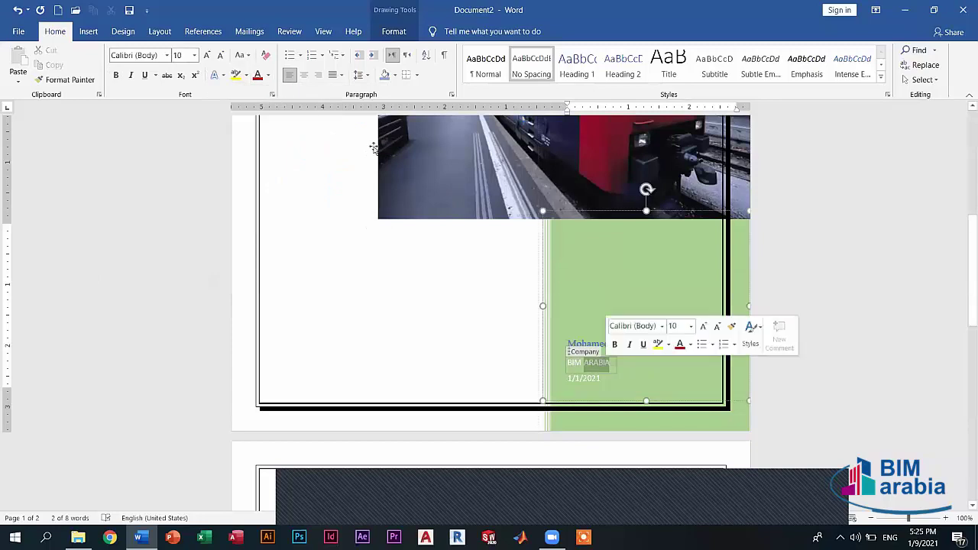
left_click(225, 75)
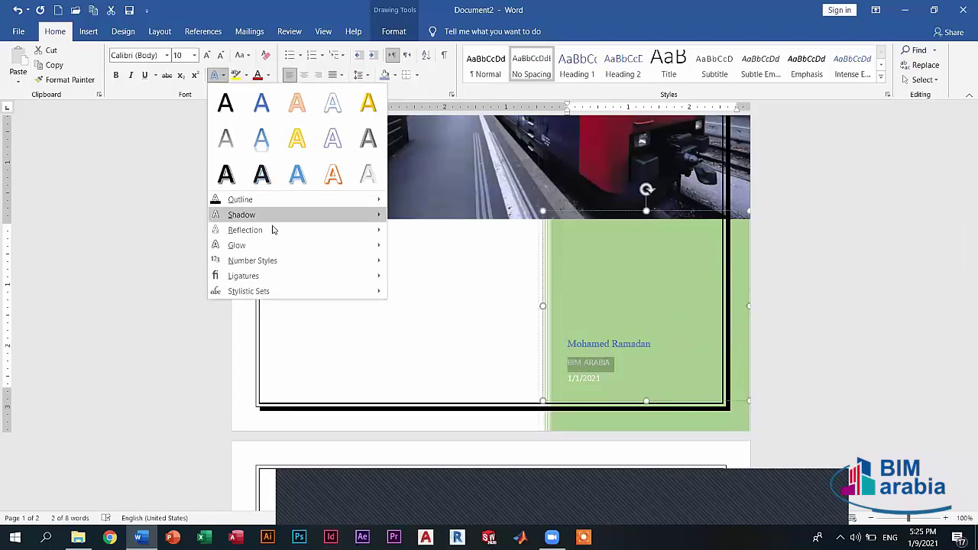
mouse_move(268, 230)
mouse_move(241, 215)
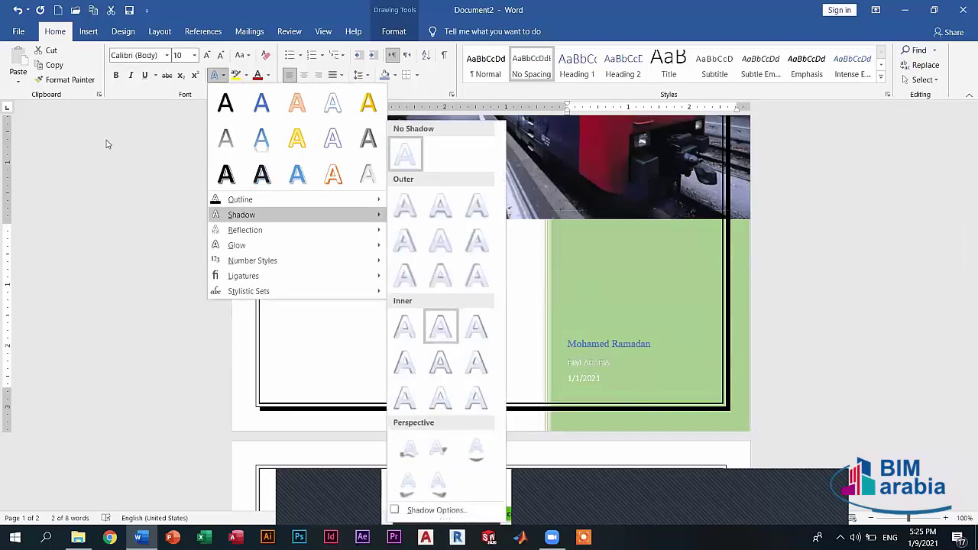
left_click(215, 75)
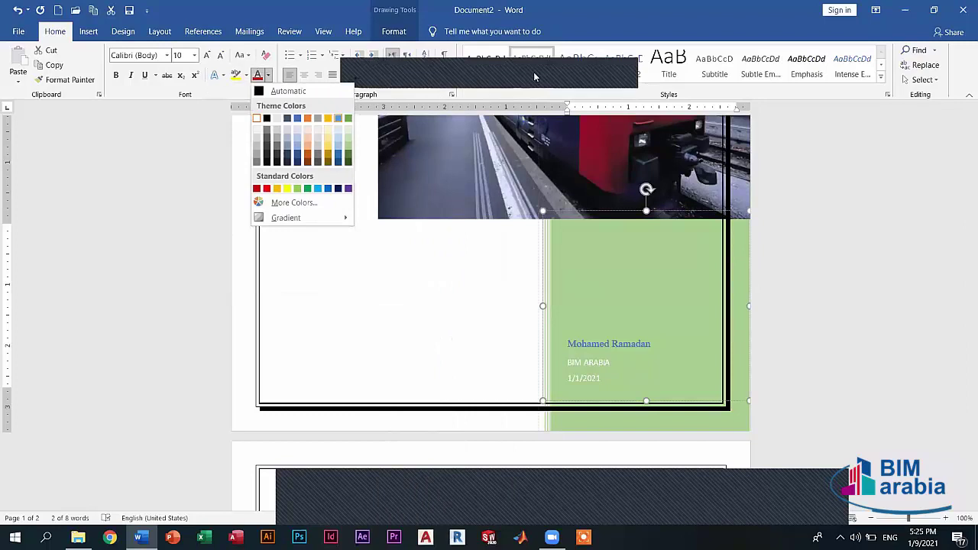
left_click(260, 116)
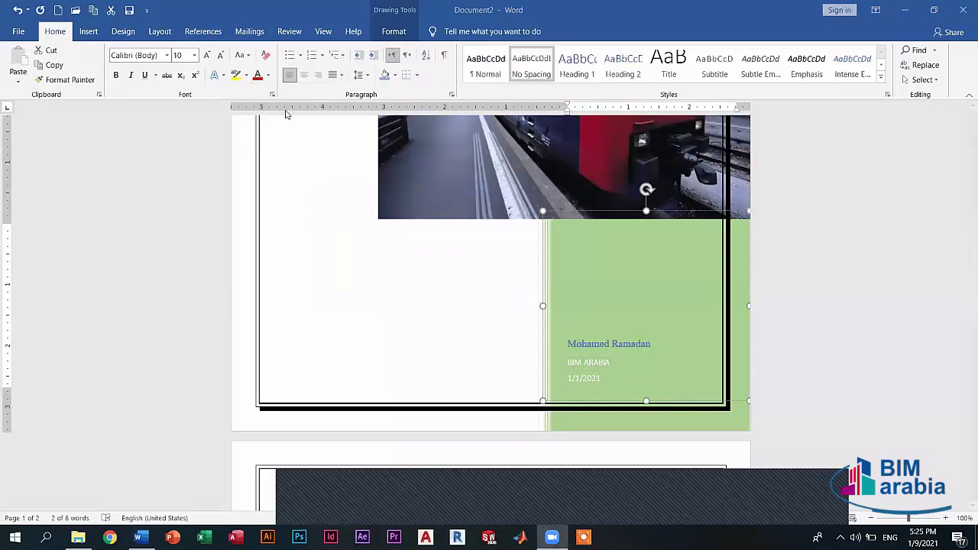
left_click(268, 75)
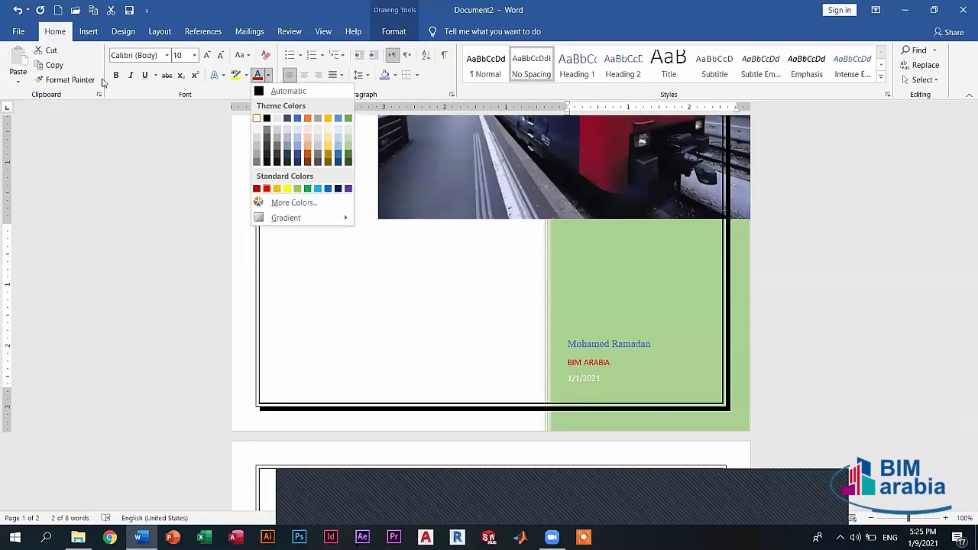
left_click(260, 188)
left_click(116, 75)
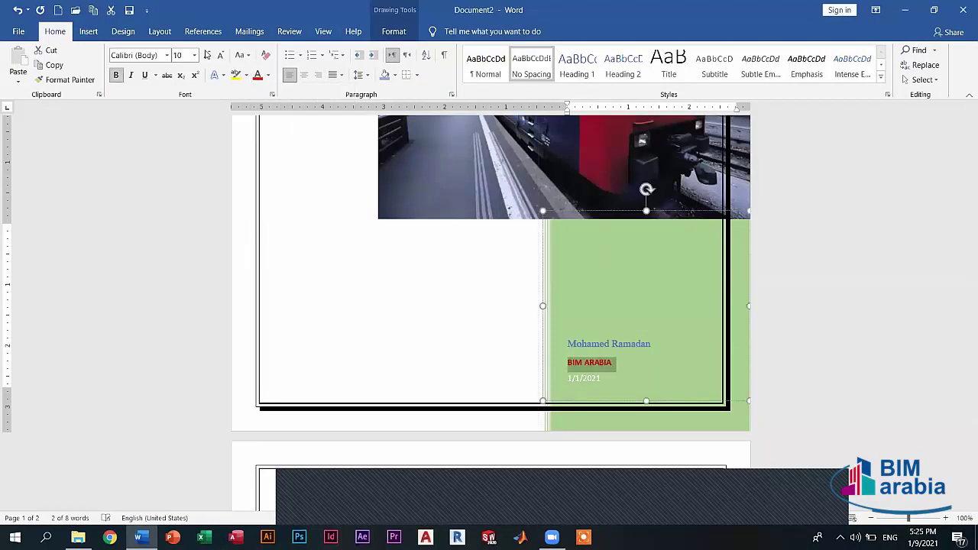
left_click(206, 55)
left_click(206, 55)
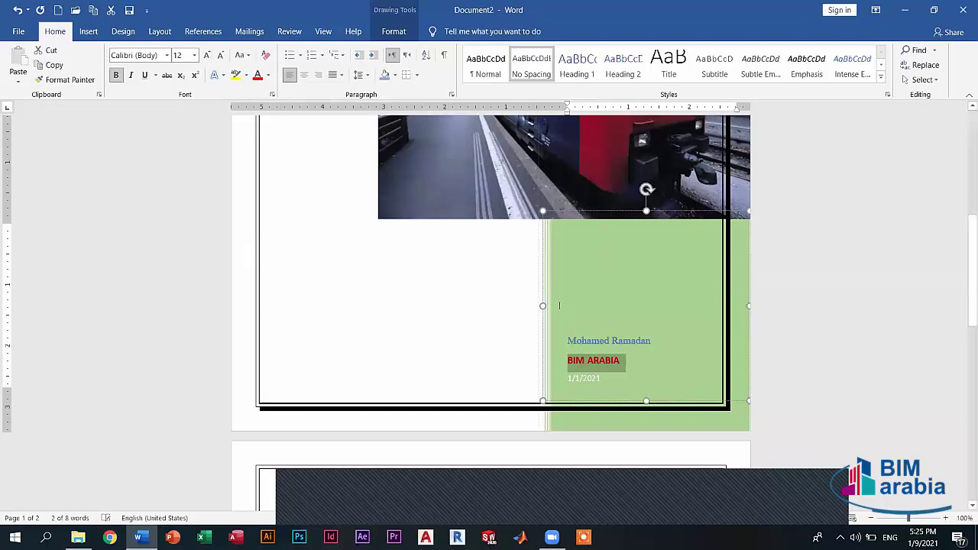
key("ctrl+Home")
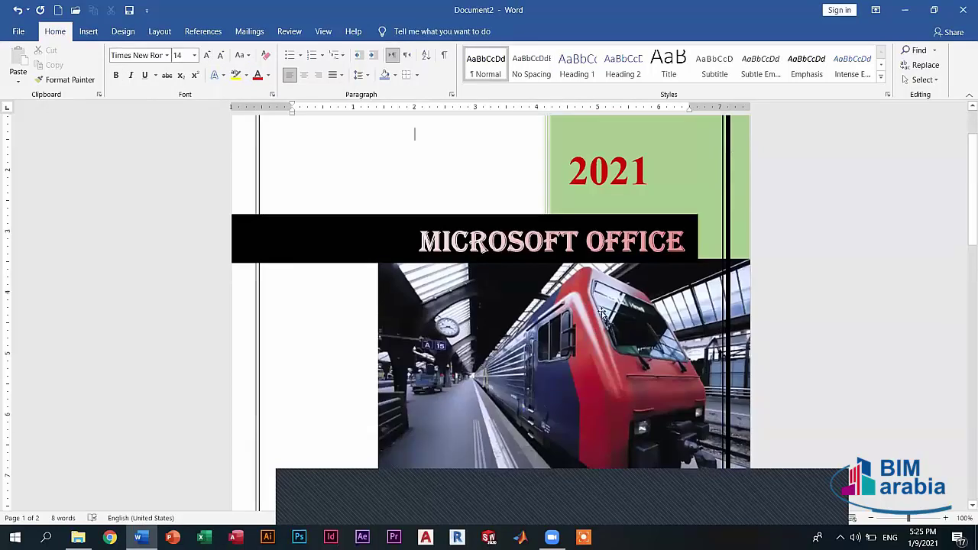
scroll(628, 347, "down", 5)
left_click(600, 359)
scroll(603, 454, "up", 4)
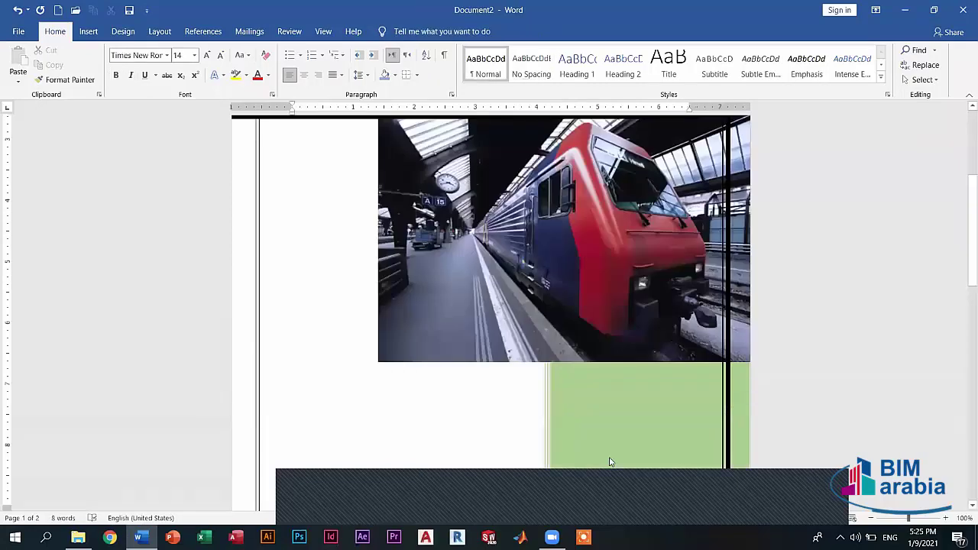
scroll(612, 459, "down", 1)
left_click(604, 454)
left_click(612, 457)
left_click(612, 457)
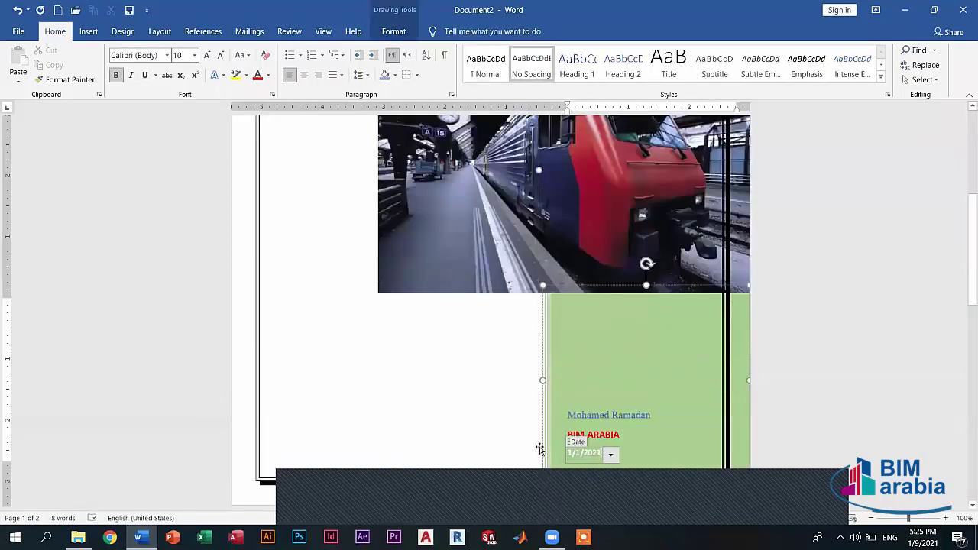
scroll(629, 428, "down", 1)
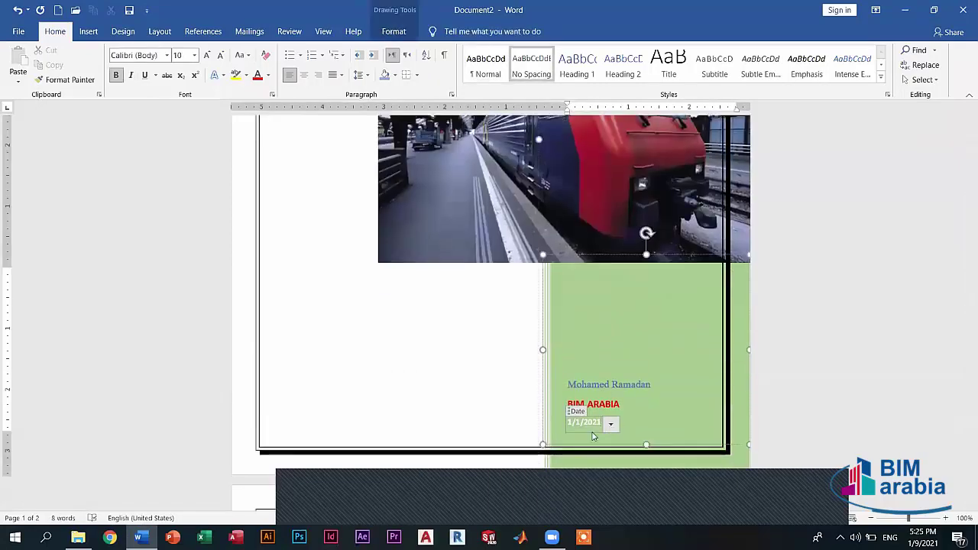
left_click(611, 424)
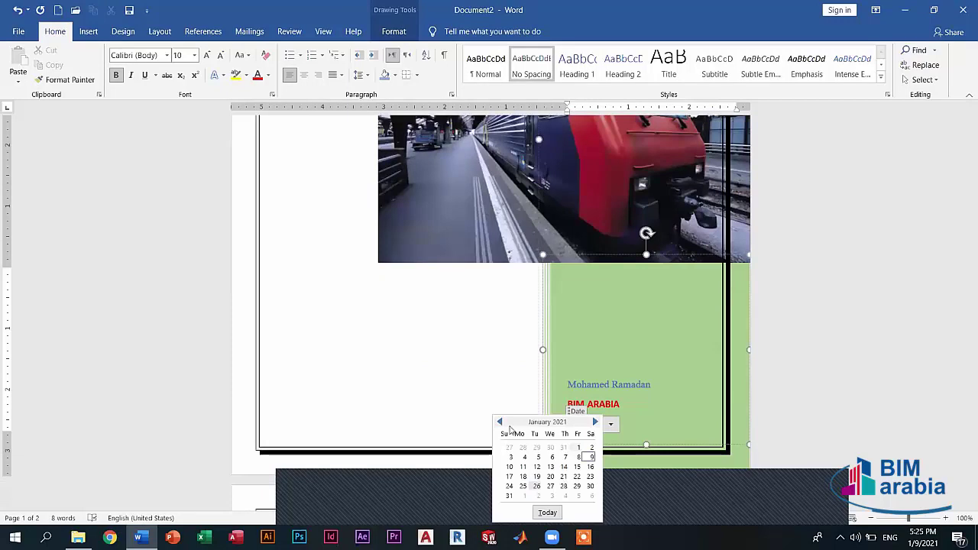
left_click(652, 393)
left_click(652, 394)
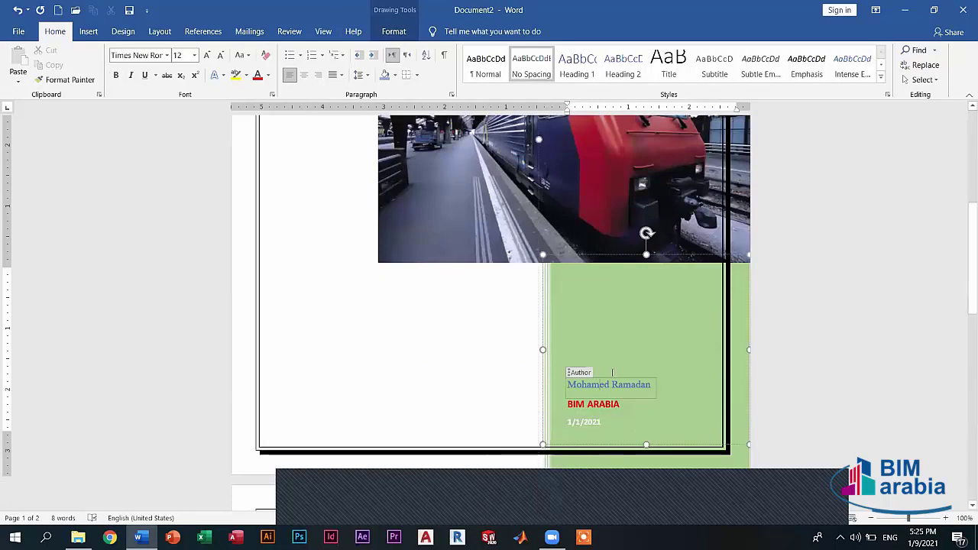
key("Down")
scroll(611, 351, "up", 2)
scroll(621, 296, "up", 5)
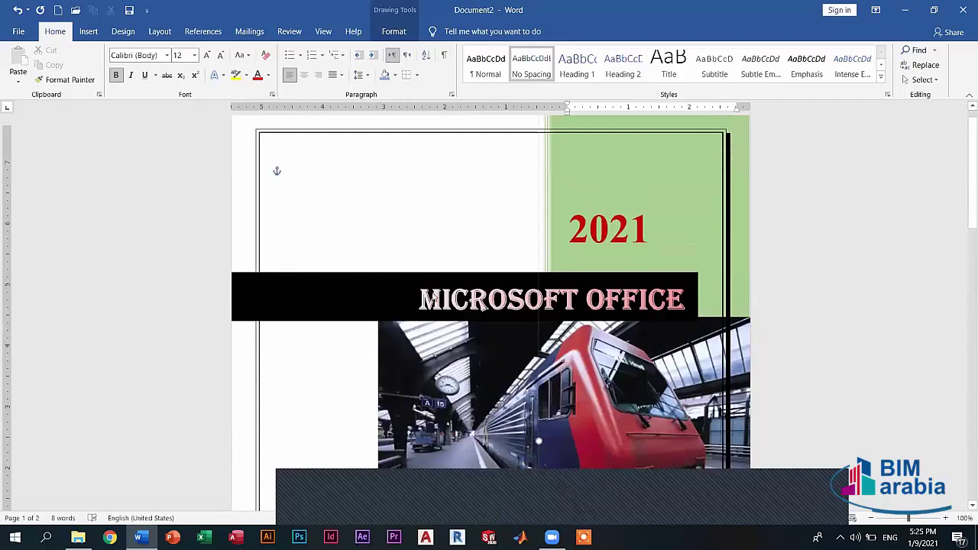
left_click(433, 298)
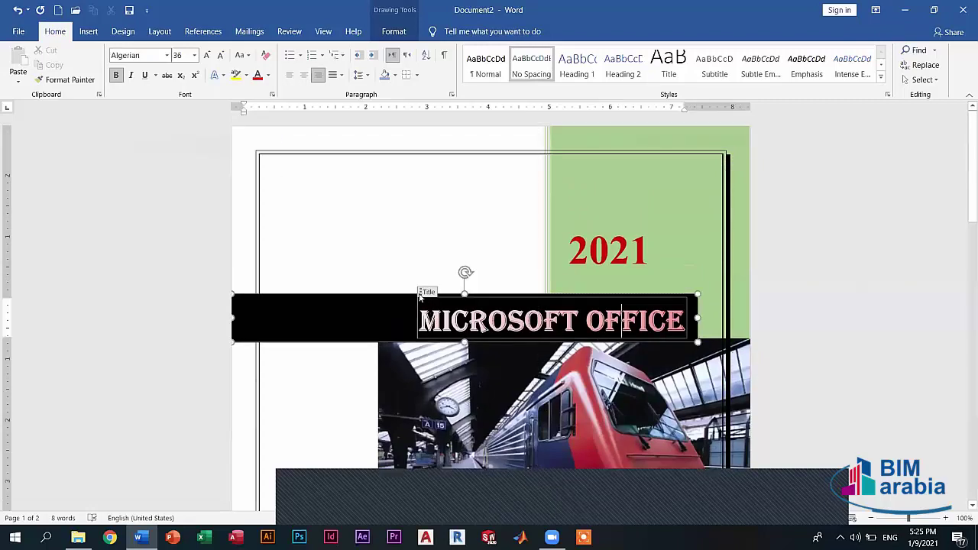
left_click(427, 293)
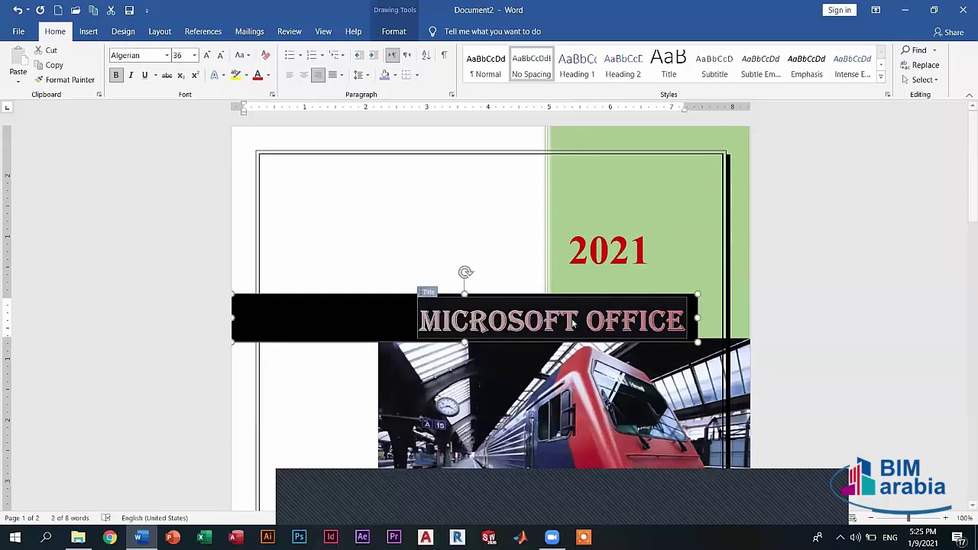
left_click(578, 224)
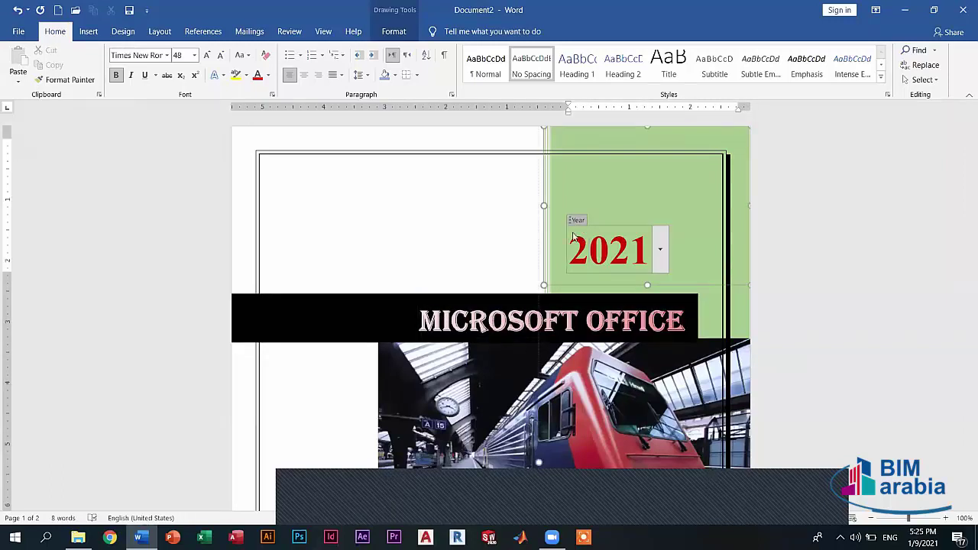
left_click(577, 220)
left_click(578, 224)
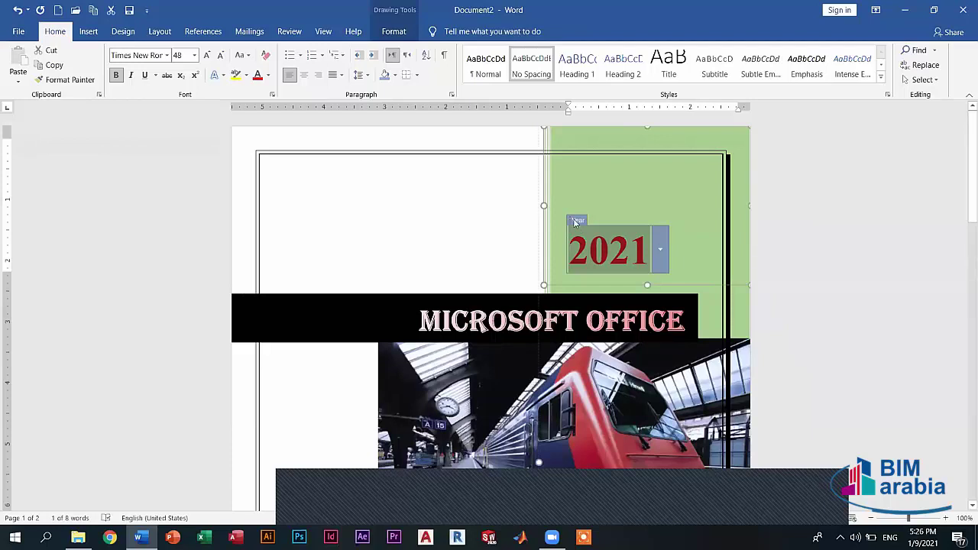
left_click(661, 252)
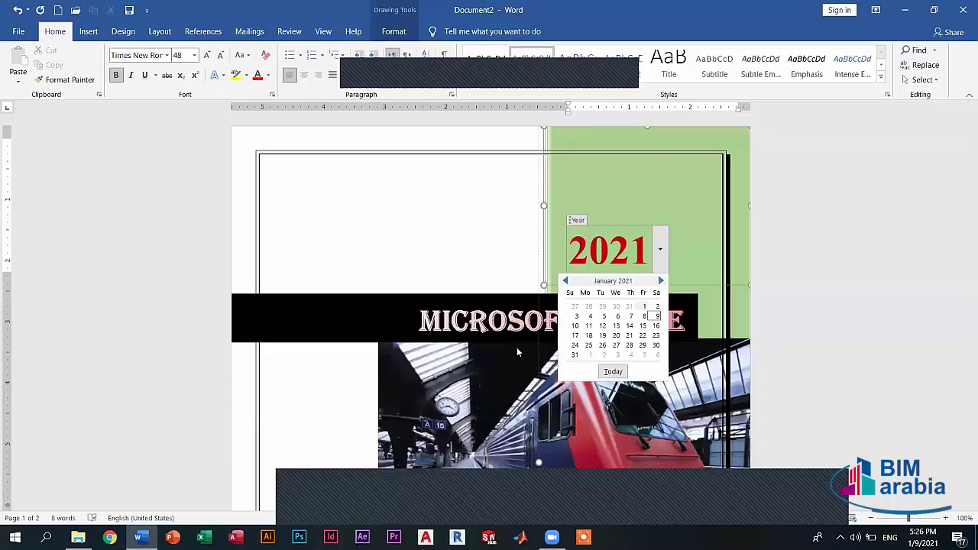
left_click(452, 275)
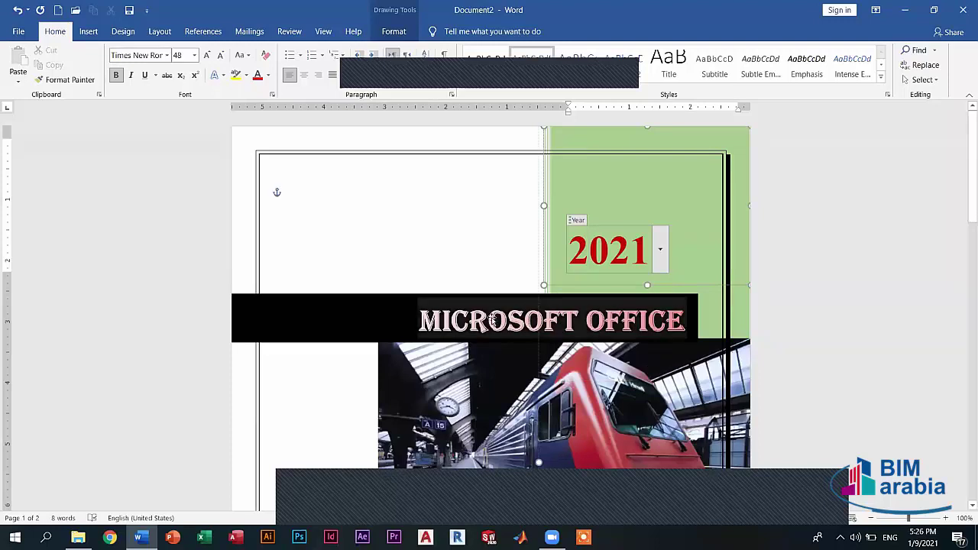
scroll(474, 321, "down", 1)
scroll(547, 284, "down", 2)
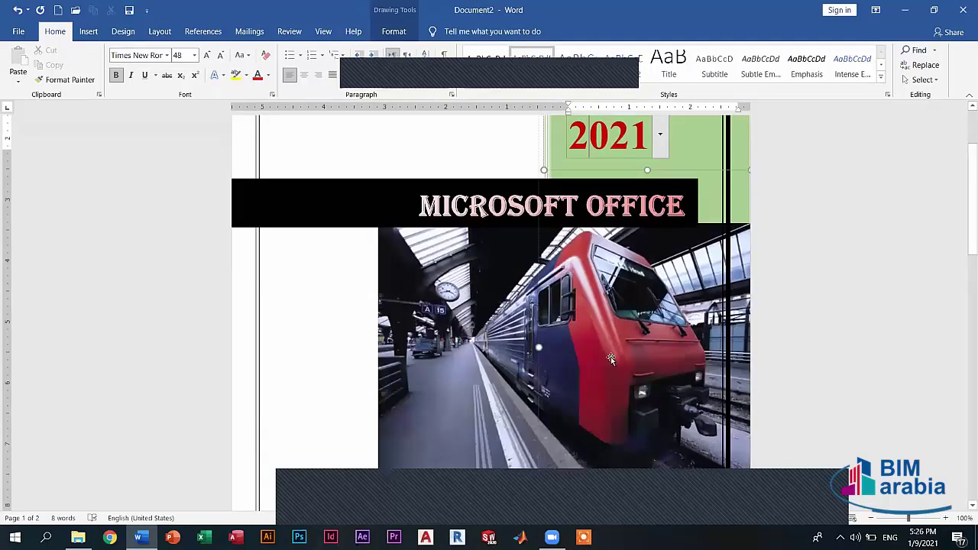
left_click(546, 360)
Step: Reposition the train photo left so it sits directly beneath the MICROSOFT OFFICE banner
left_click_drag(546, 360, 528, 377)
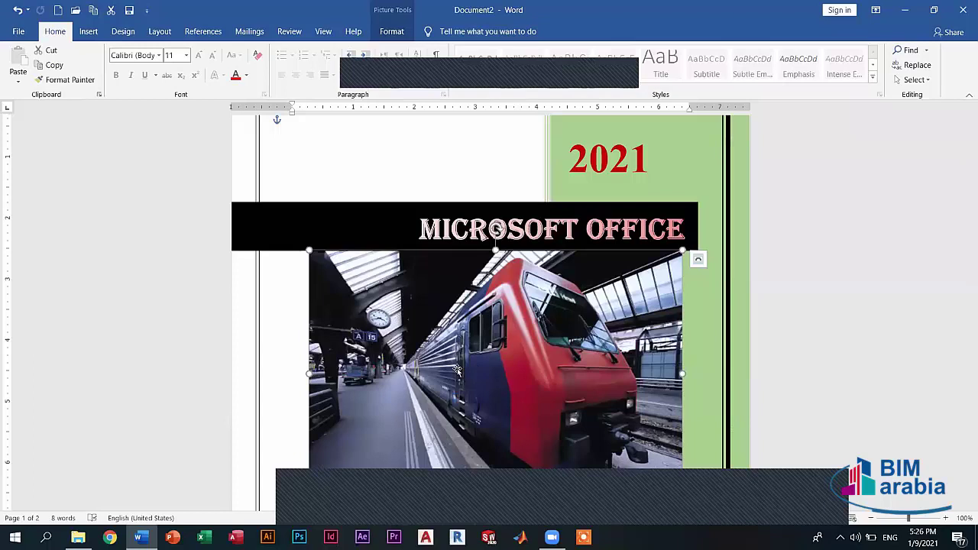
left_click_drag(512, 369, 518, 371)
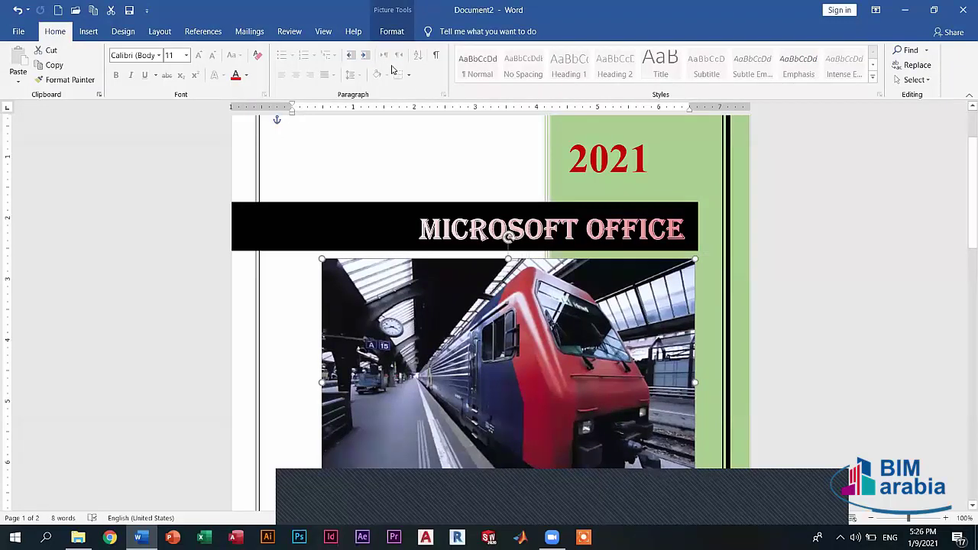
left_click_drag(517, 377, 498, 368)
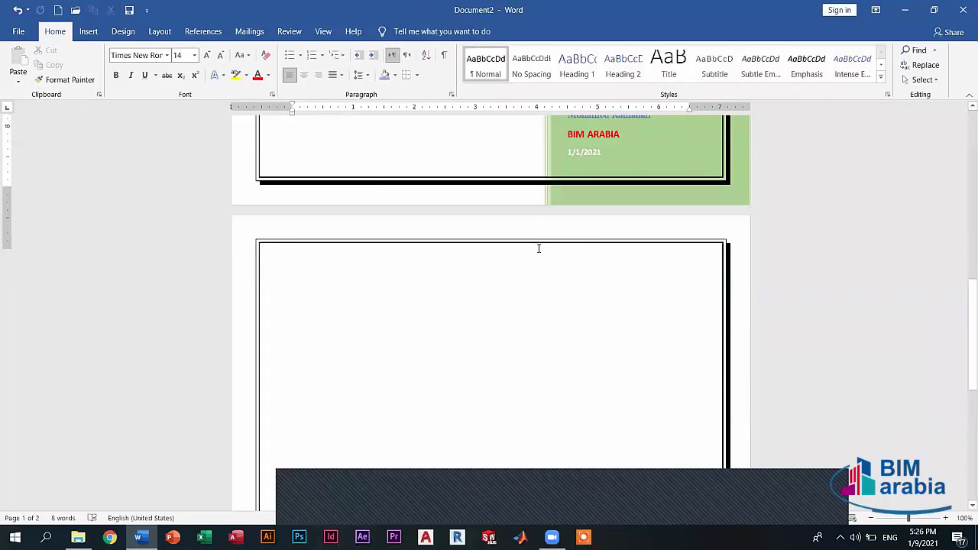
scroll(540, 247, "up", 2)
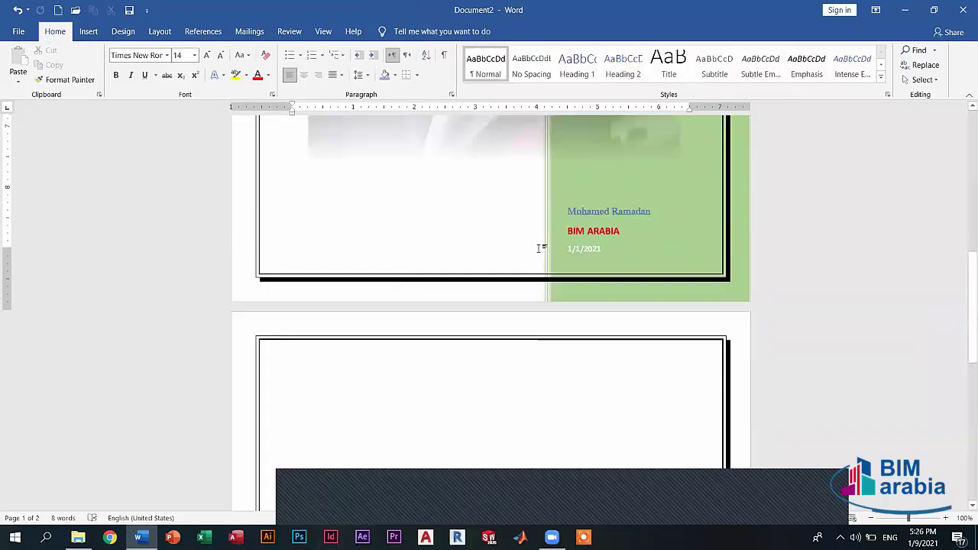
scroll(540, 246, "up", 2)
scroll(539, 247, "up", 3)
Step: Fill the cover page's green sidebar shape with a light blue theme colour
scroll(711, 198, "up", 3)
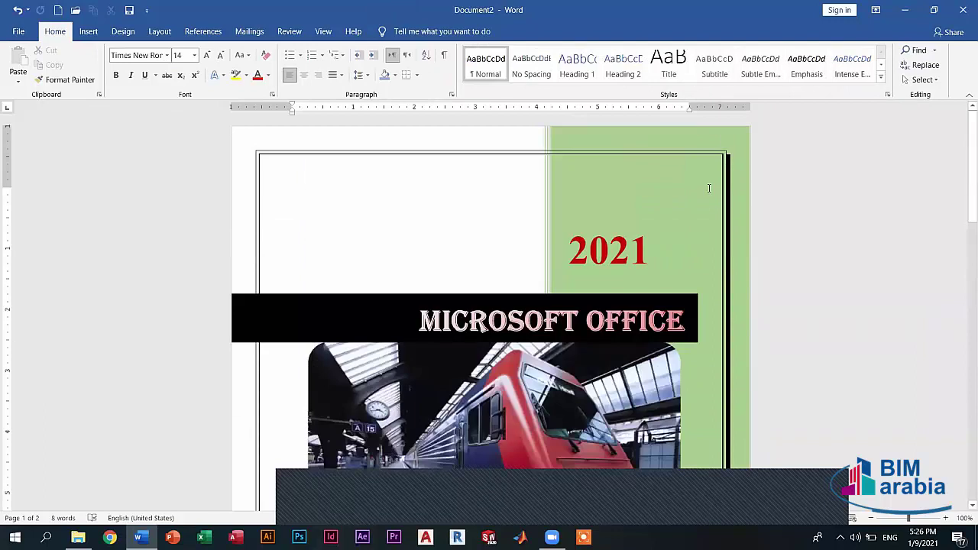
left_click(707, 348)
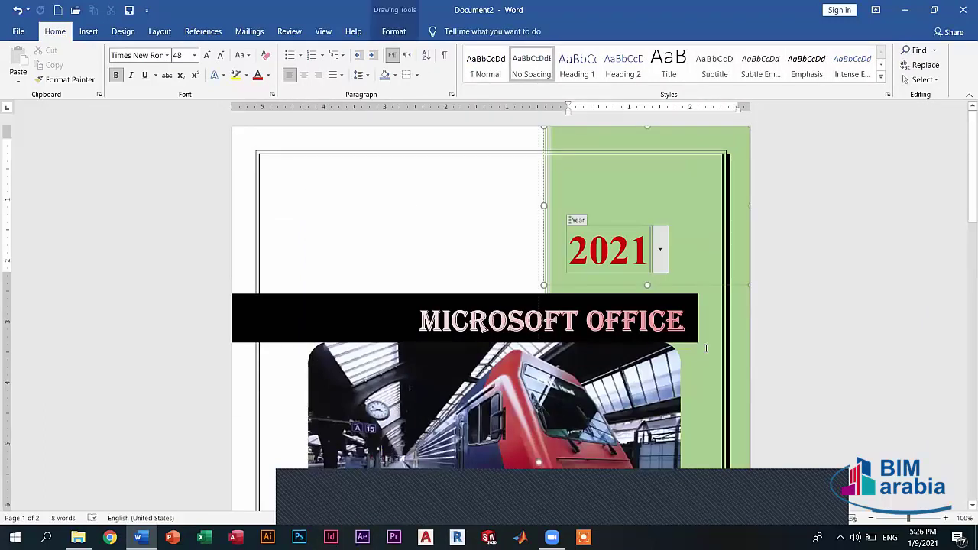
scroll(706, 348, "down", 5)
left_click(741, 355)
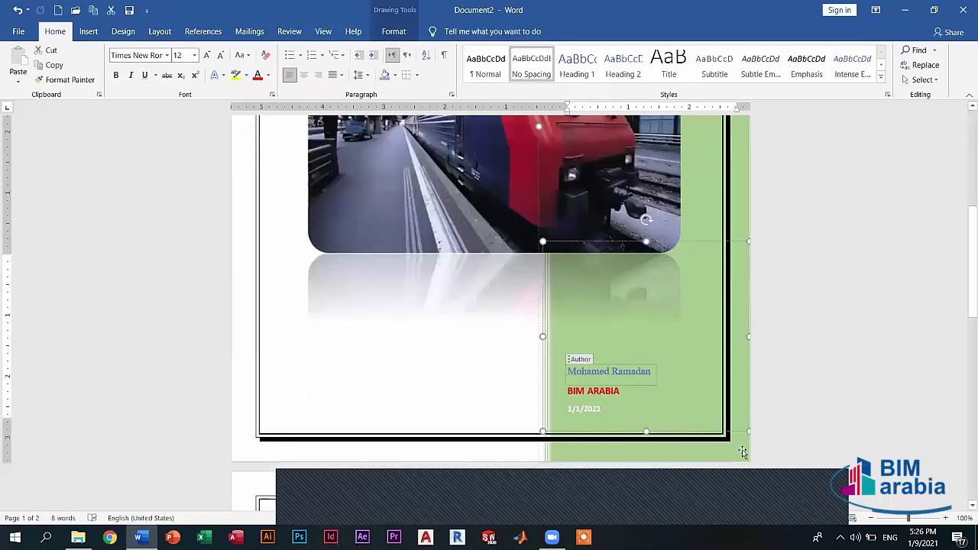
left_click(738, 275)
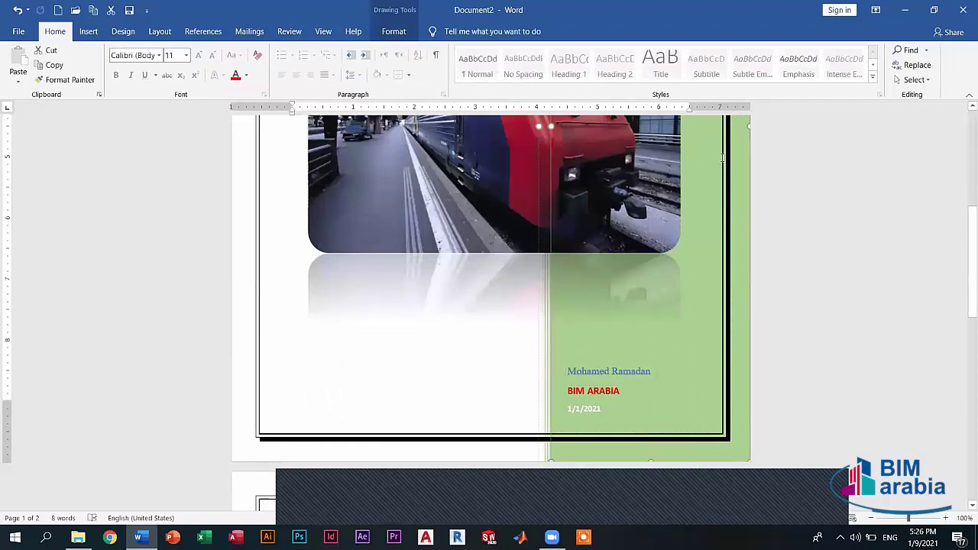
scroll(736, 272, "up", 5)
scroll(373, 48, "down", 2)
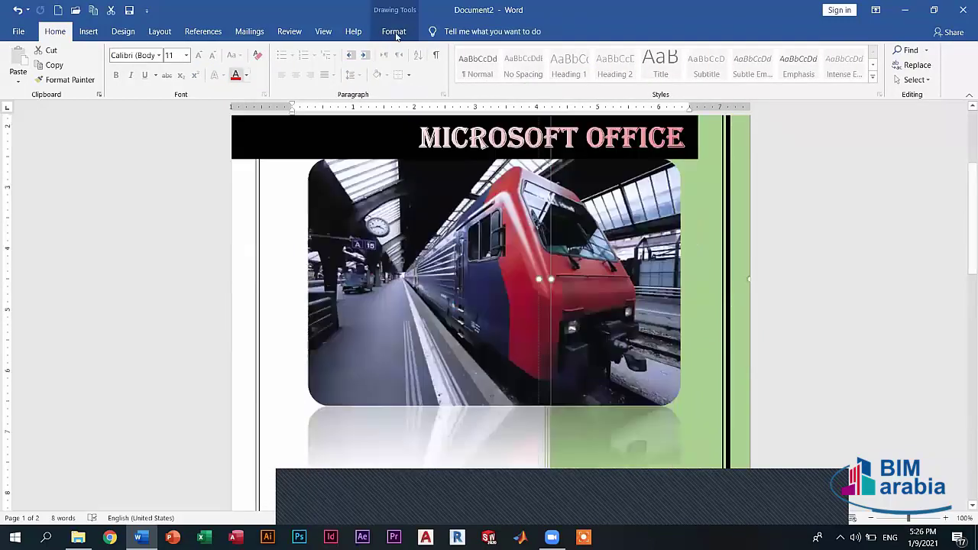
scroll(281, 67, "down", 9)
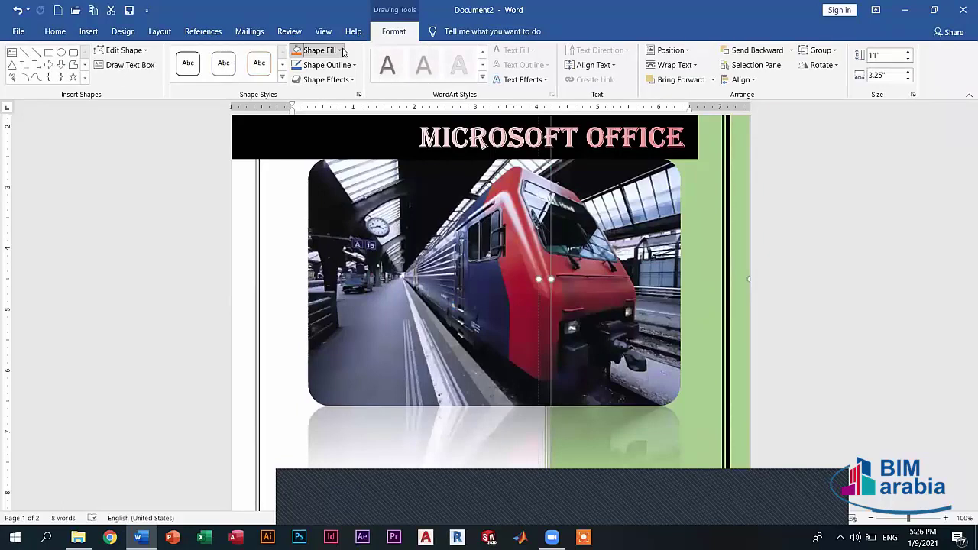
left_click(341, 50)
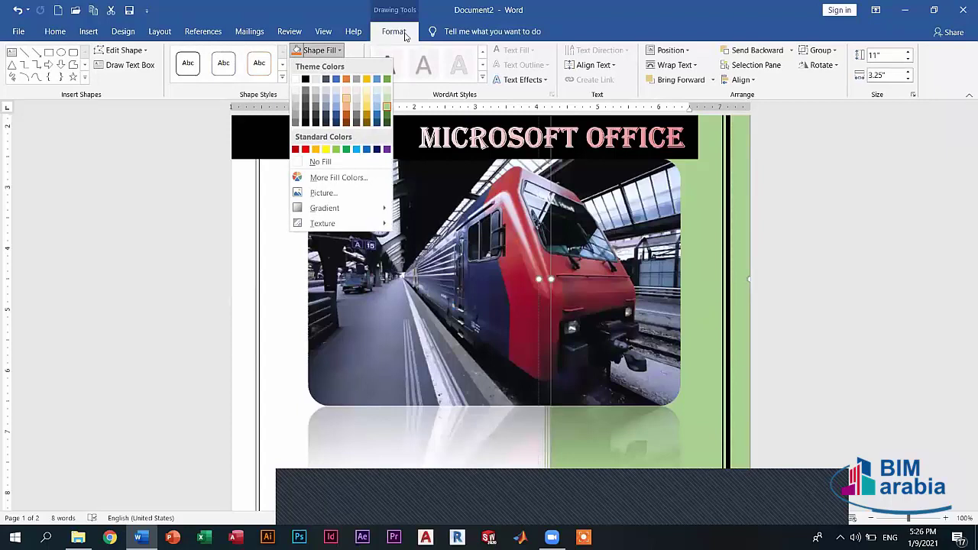
left_click(336, 97)
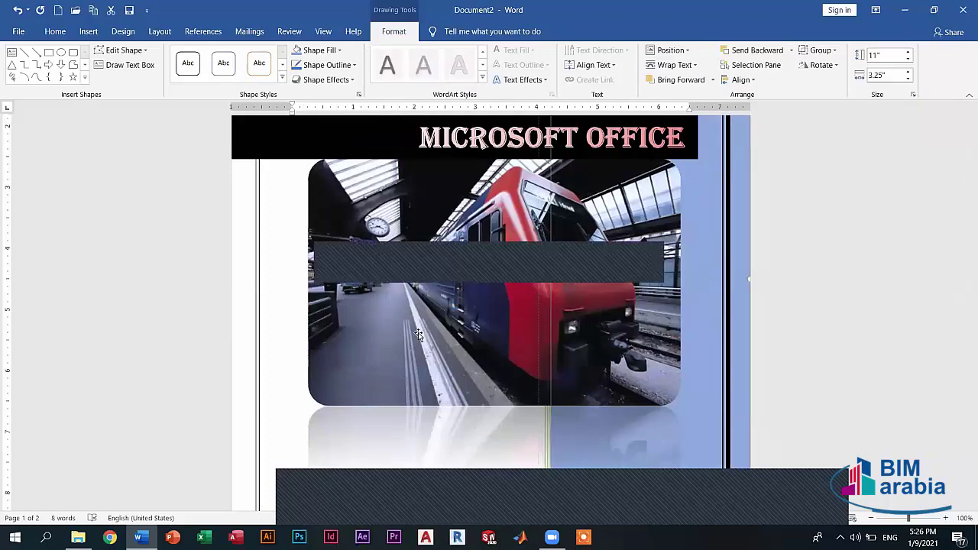
left_click(544, 174)
scroll(554, 206, "up", 5)
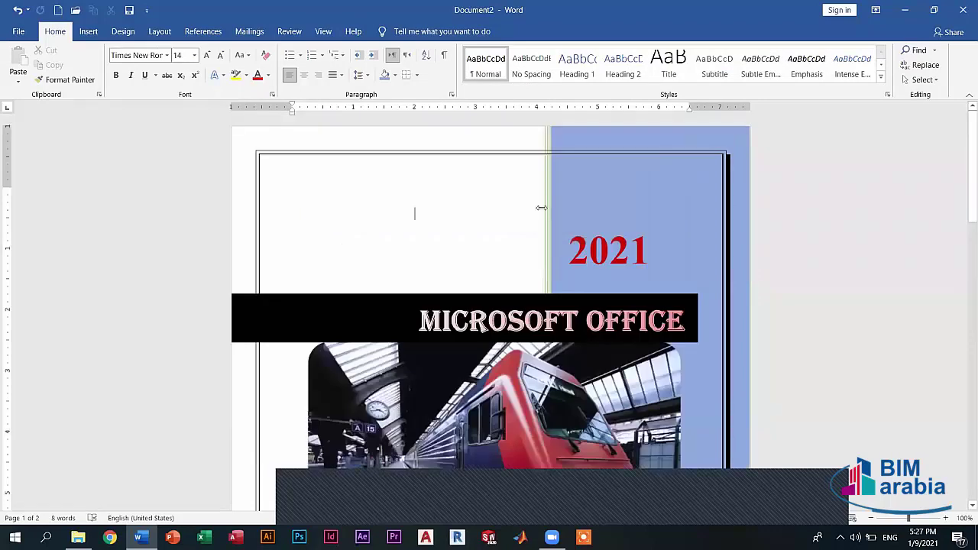
Step: Widen the 2021 text box to the left
left_click(542, 207)
left_click_drag(544, 206, 499, 206)
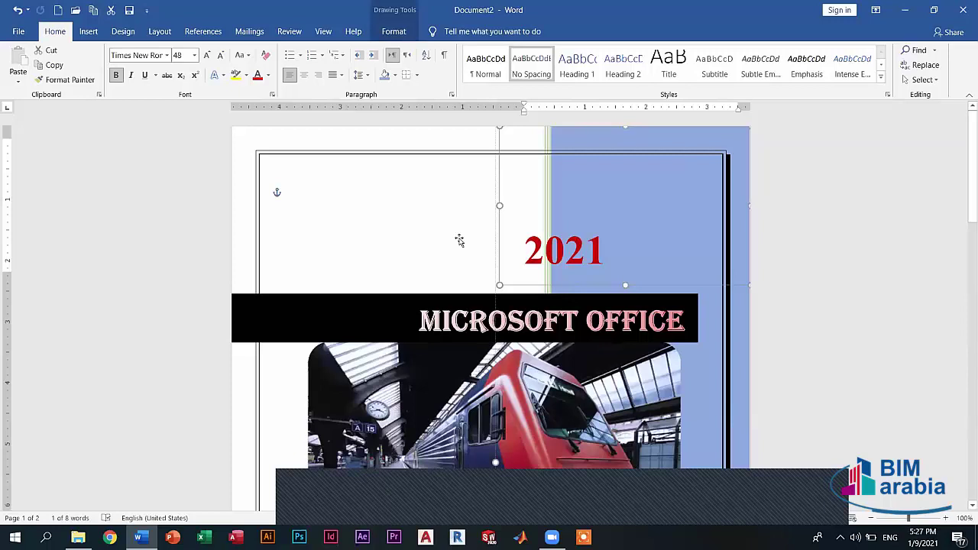
left_click(486, 274)
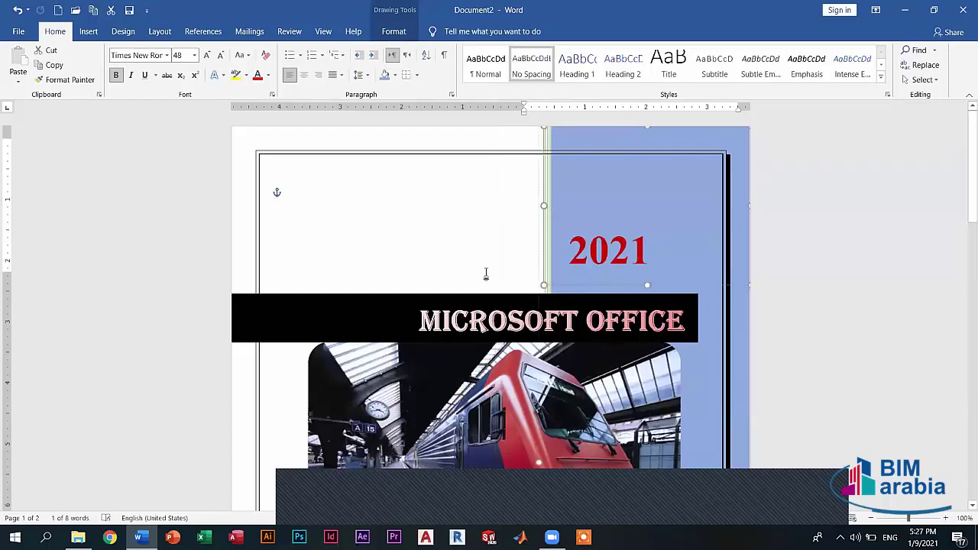
scroll(486, 274, "down", 5)
Step: Check the finished cover in print preview, then return to editing
key("ctrl+p")
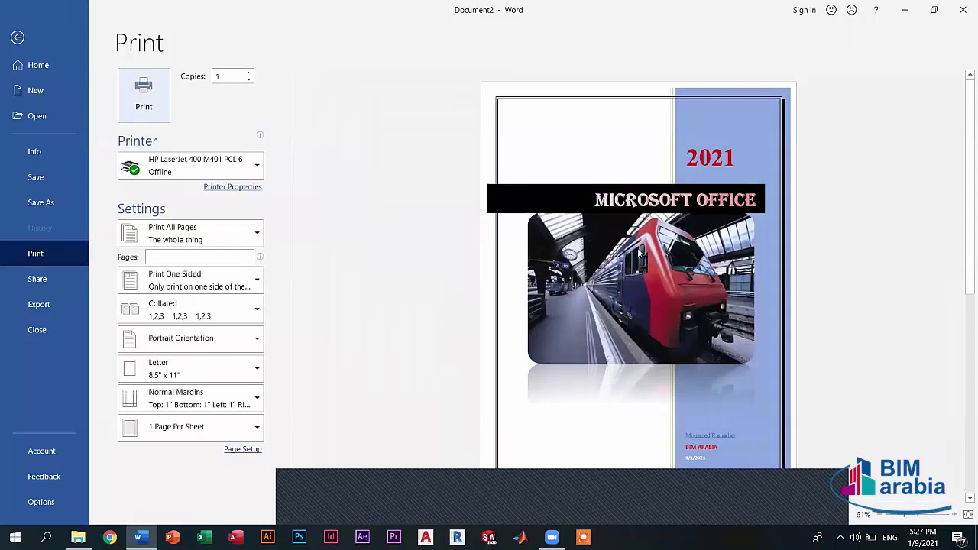
key("Escape")
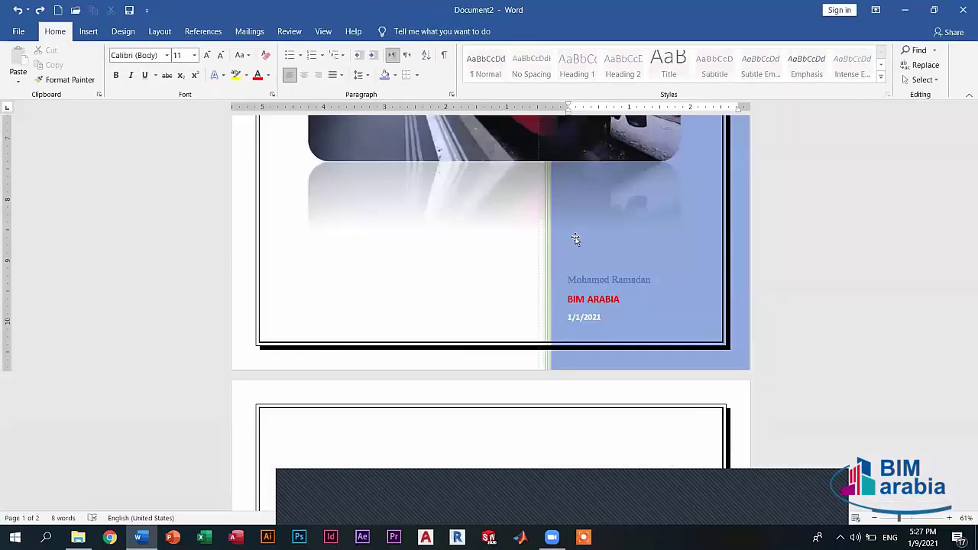
scroll(571, 237, "up", 2)
scroll(145, 130, "down", 4)
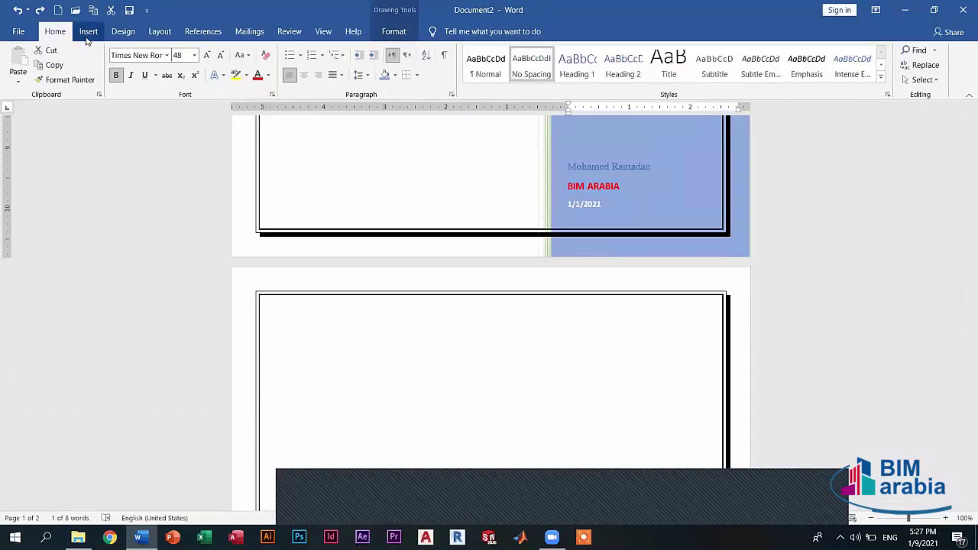
left_click(89, 32)
Step: Generate sample paragraphs on page 2 with =rand() in English input
left_click(375, 341)
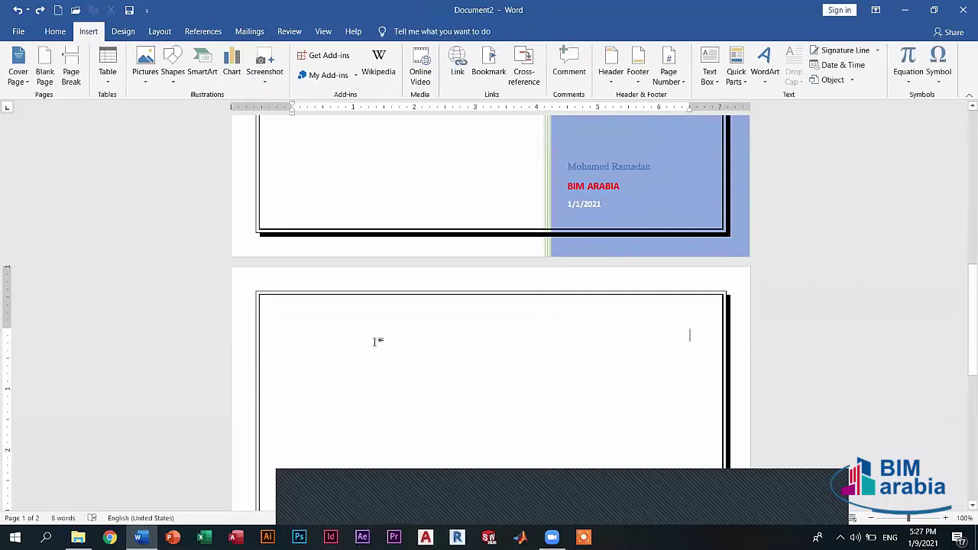
key("alt+shift")
key("ctrl+shift")
key("BackSpace")
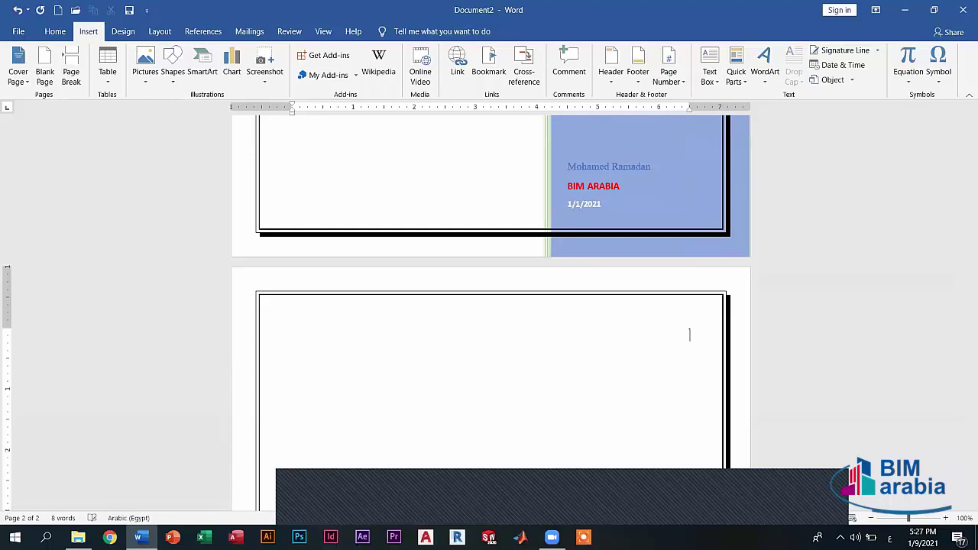
key("alt+shift")
type("=rand")
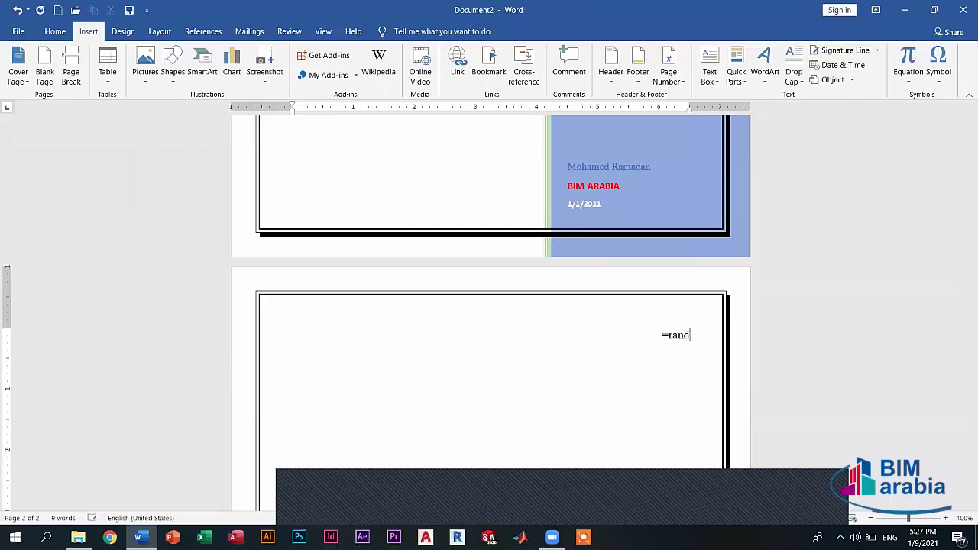
type("(")
type(")")
key("Return")
Step: Add two more batches of =rand() filler text, running onto page 3
scroll(370, 355, "down", 5)
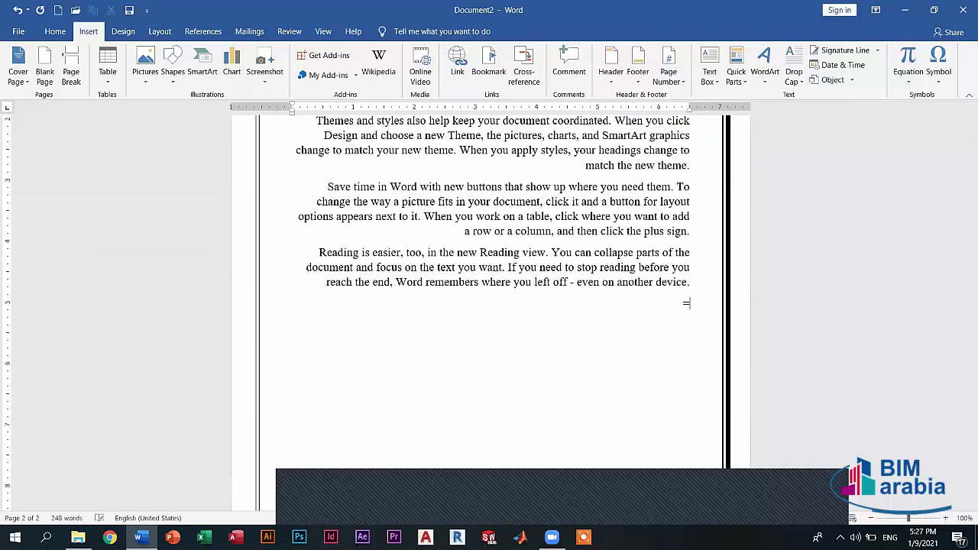
type("rand(")
type(")")
key("Return")
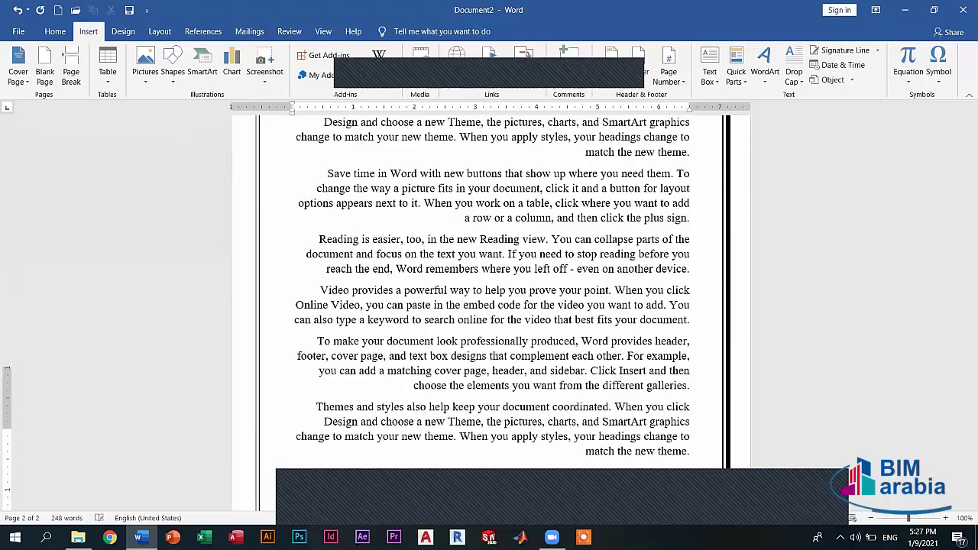
type("=rand")
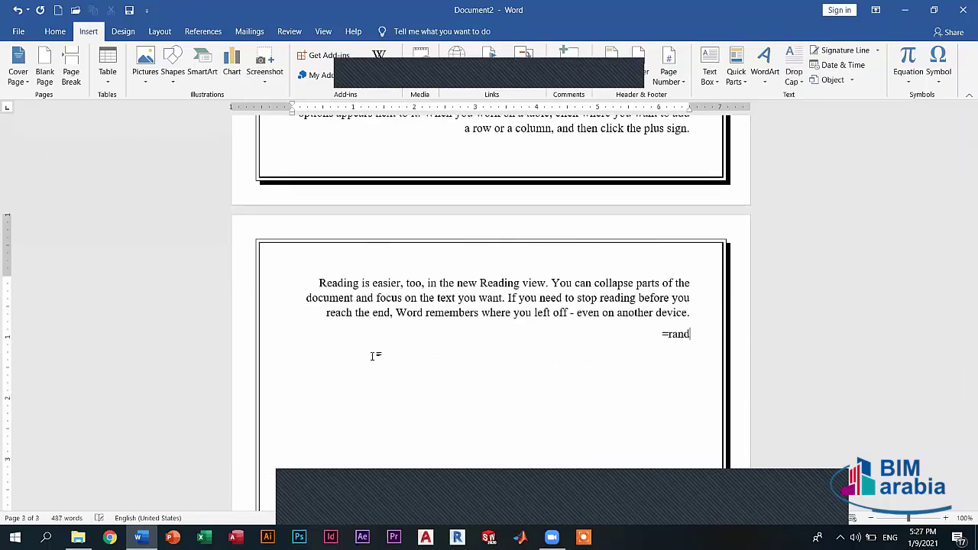
type("()")
key("Return")
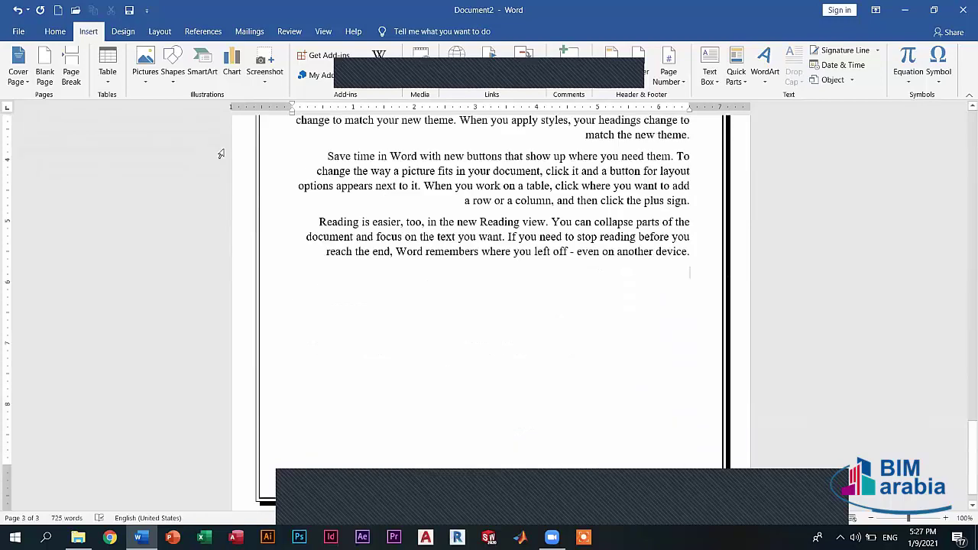
scroll(238, 153, "up", 3)
scroll(391, 186, "down", 6)
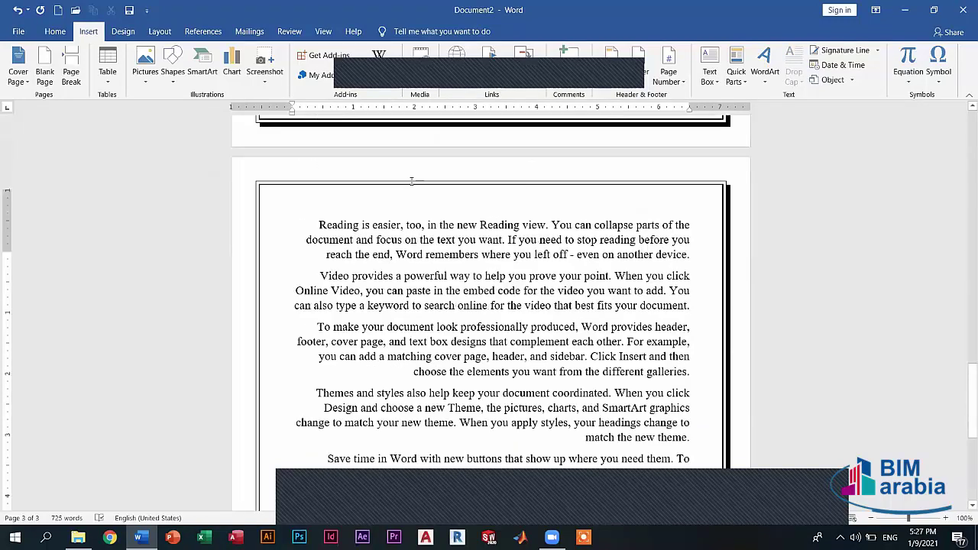
scroll(412, 176, "up", 5)
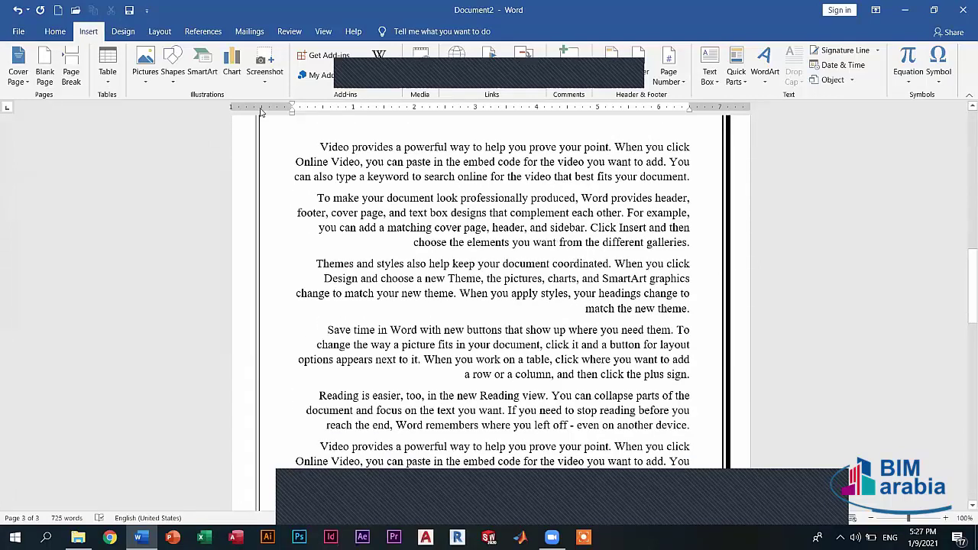
scroll(300, 121, "up", 1)
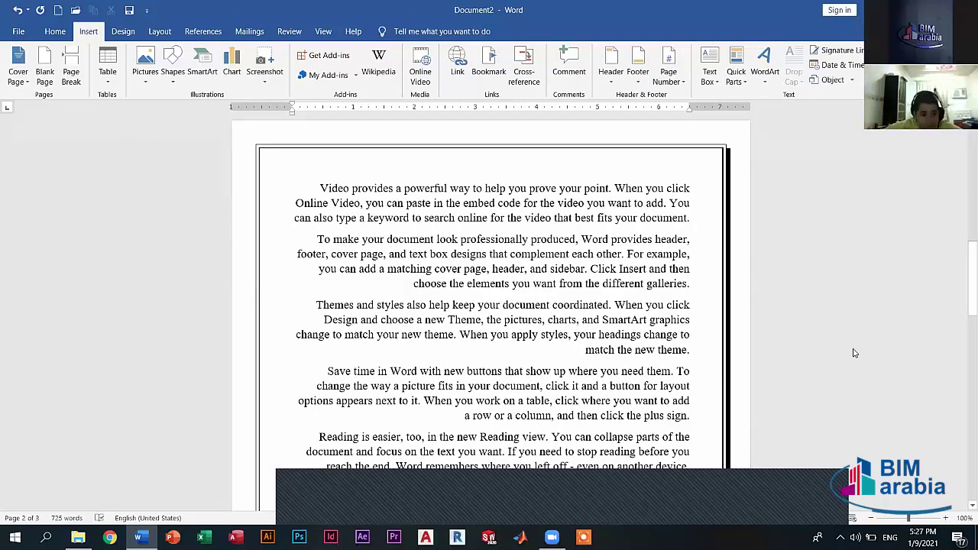
scroll(833, 317, "down", 2)
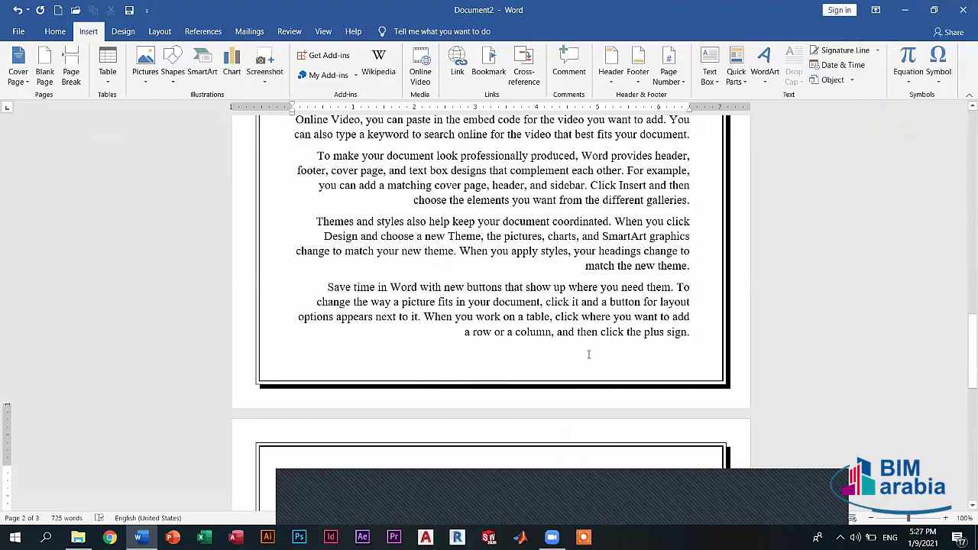
Step: Set the selected filler paragraphs to left-to-right text direction
double_click(586, 398)
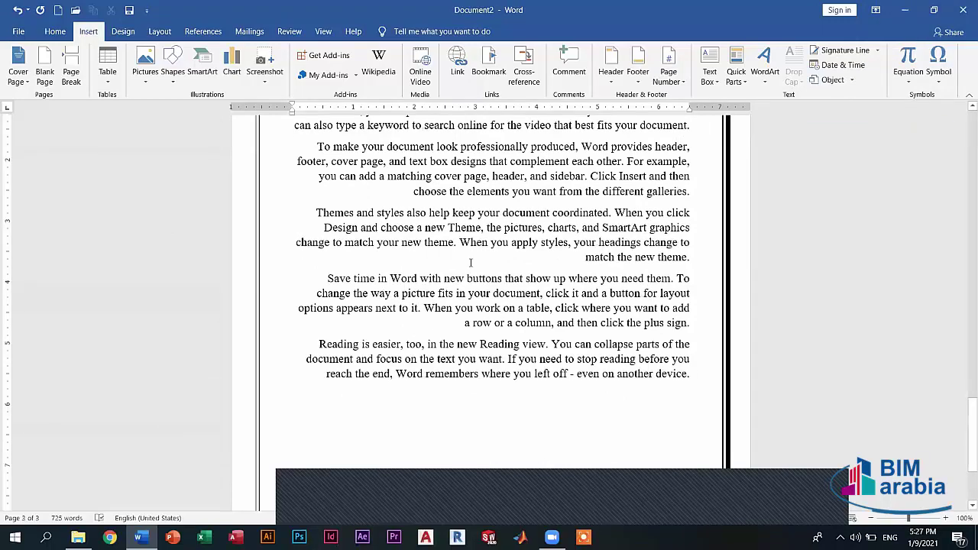
left_click_drag(690, 394, 586, 257)
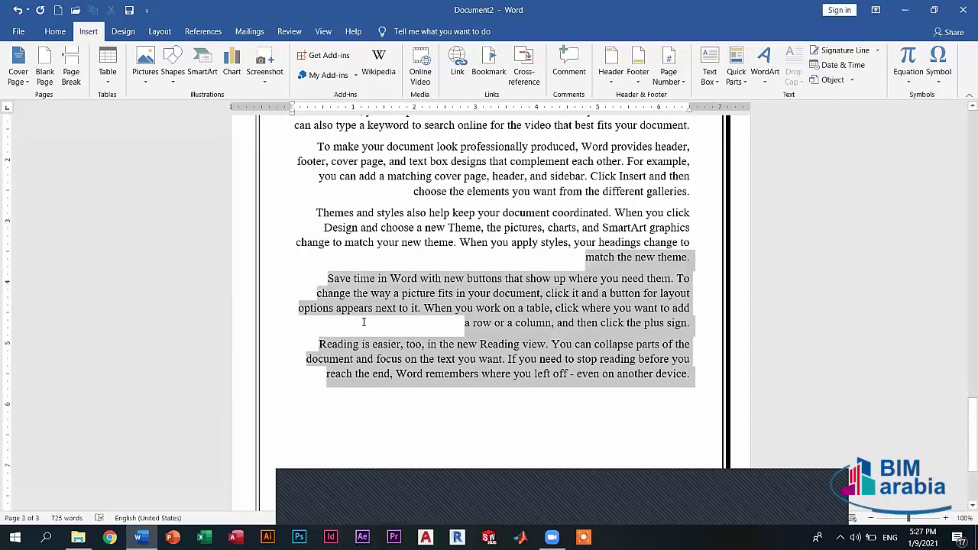
key("ctrl+a")
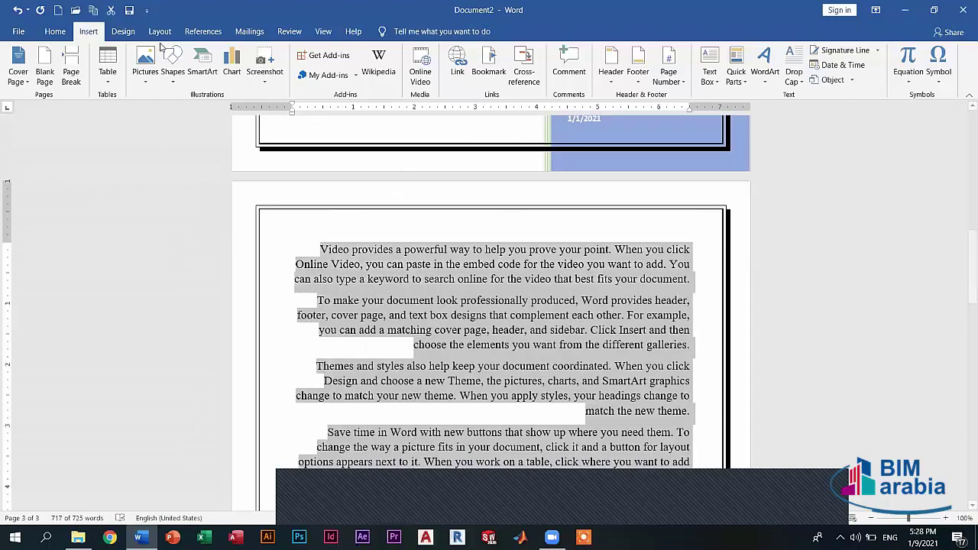
scroll(396, 58, "up", 1)
left_click(394, 57)
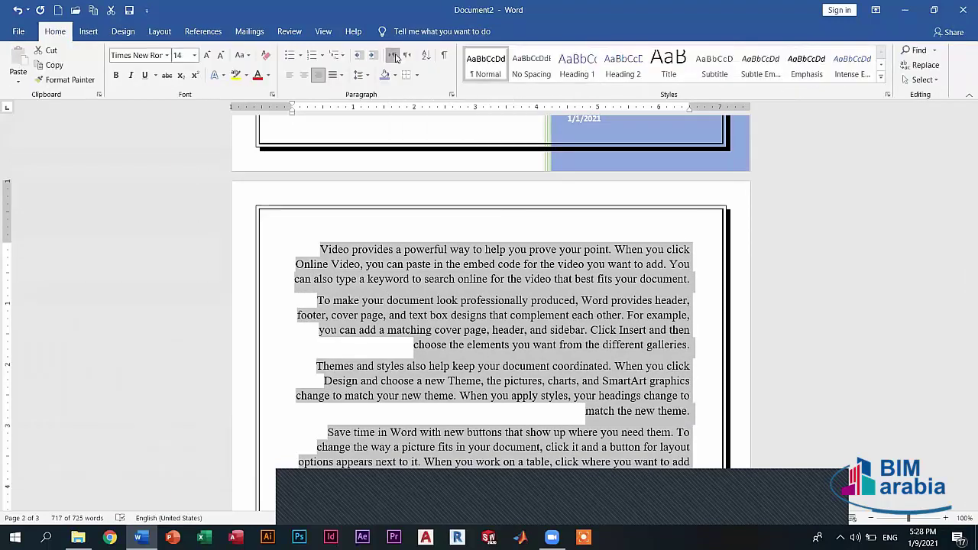
key("ctrl+Shift_R")
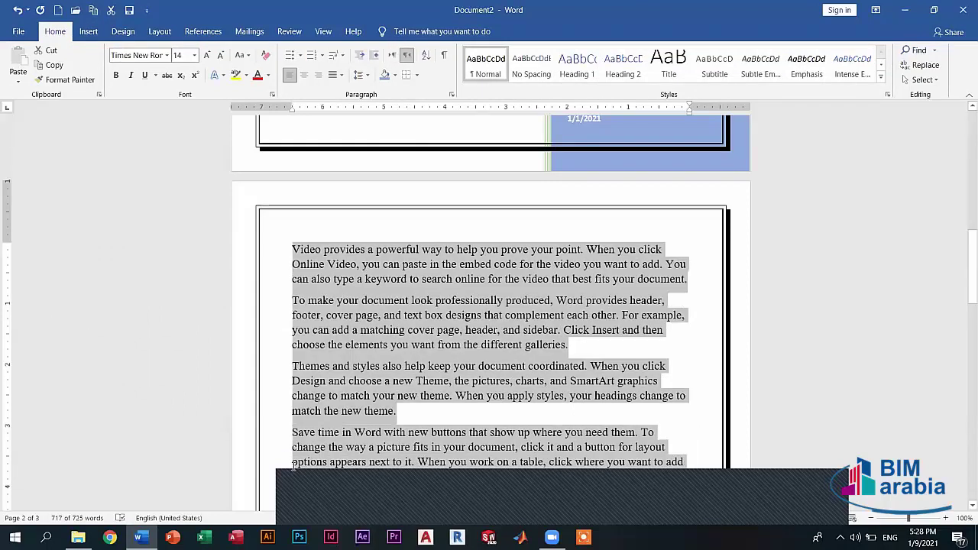
left_click(665, 251)
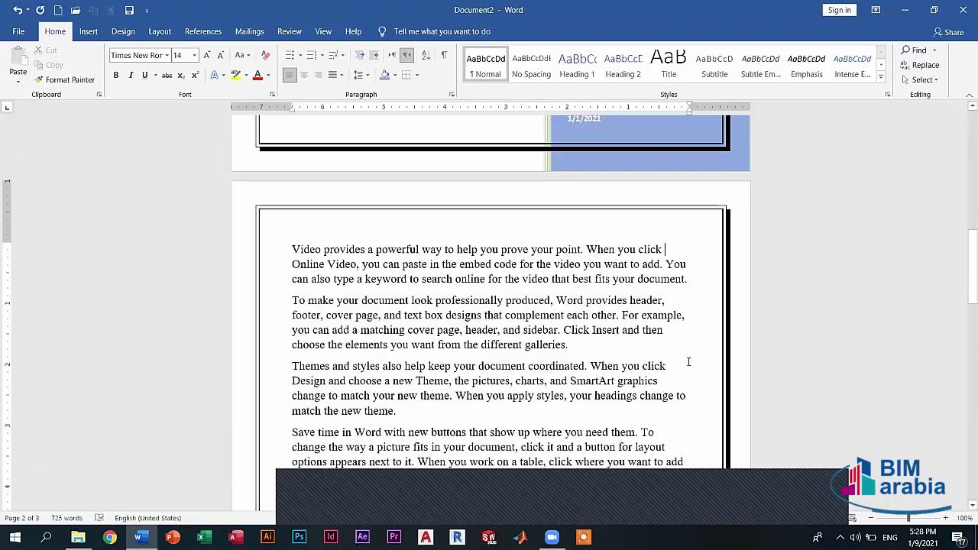
Step: Justify the filler paragraphs on pages 2 and 3 across the full line width
scroll(258, 232, "down", 6)
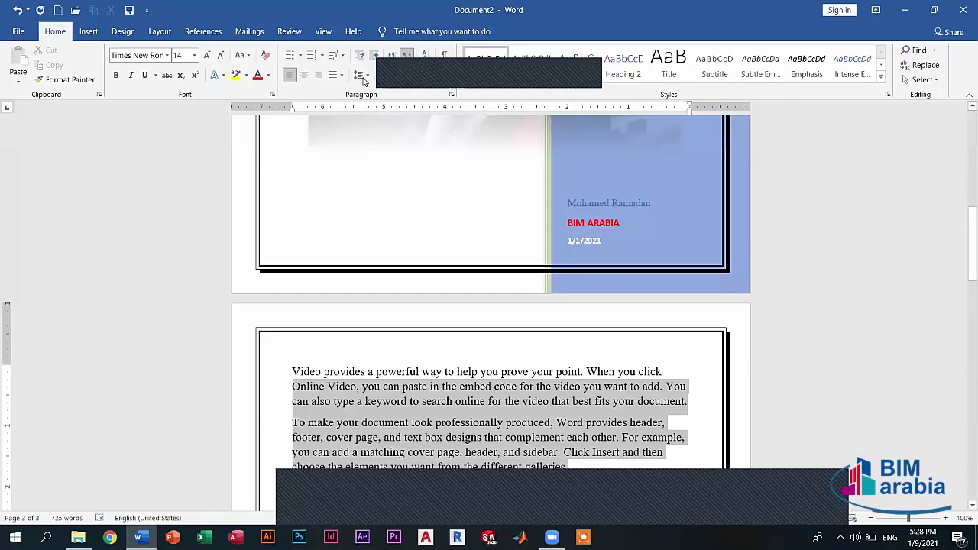
key("shift+Up")
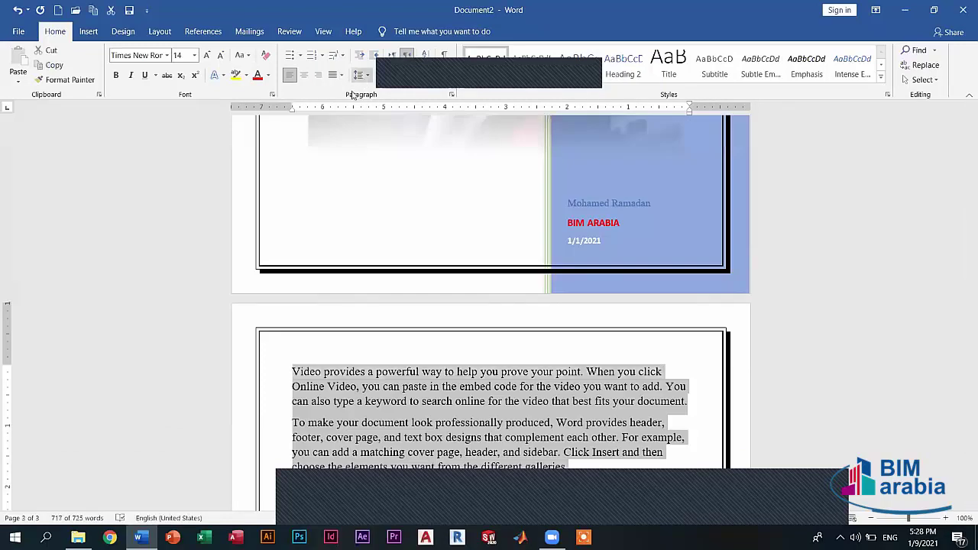
left_click(359, 75)
key("Escape")
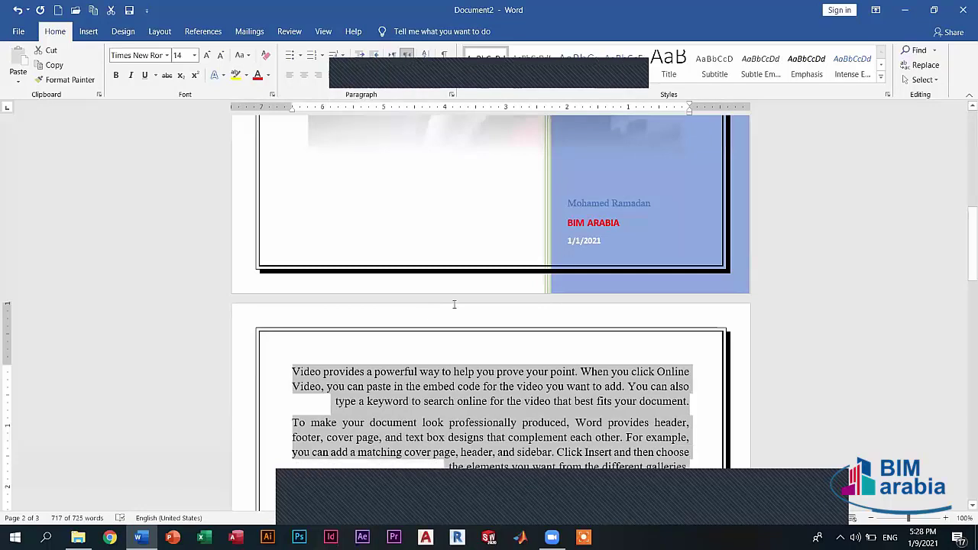
key("ctrl+shift")
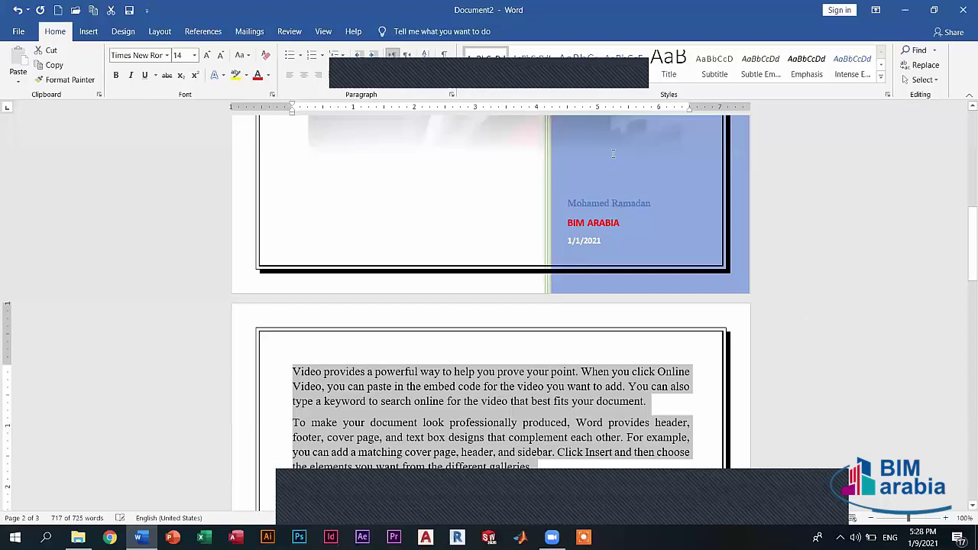
scroll(613, 152, "down", 5)
left_click(588, 155)
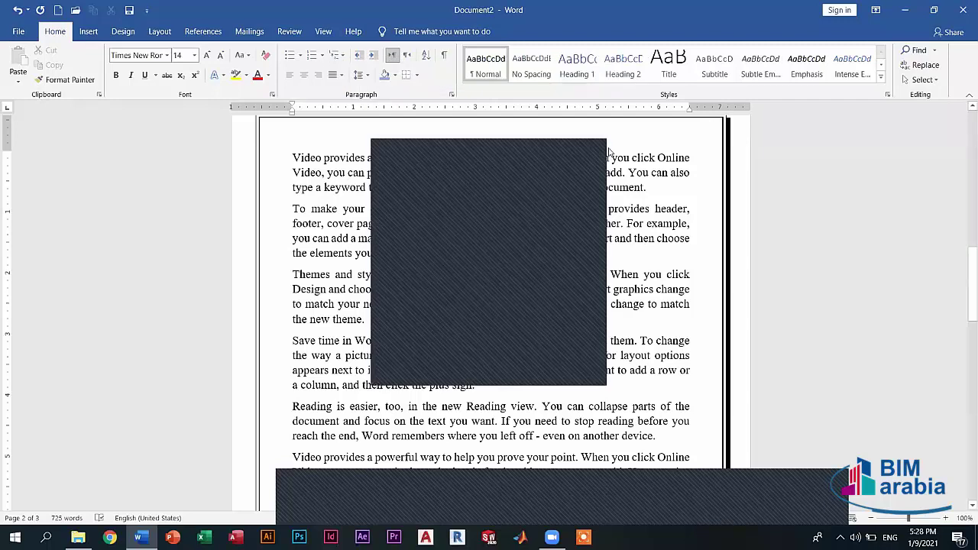
Step: Browse the Cover Page design gallery and close it without choosing a design
scroll(589, 183, "up", 5)
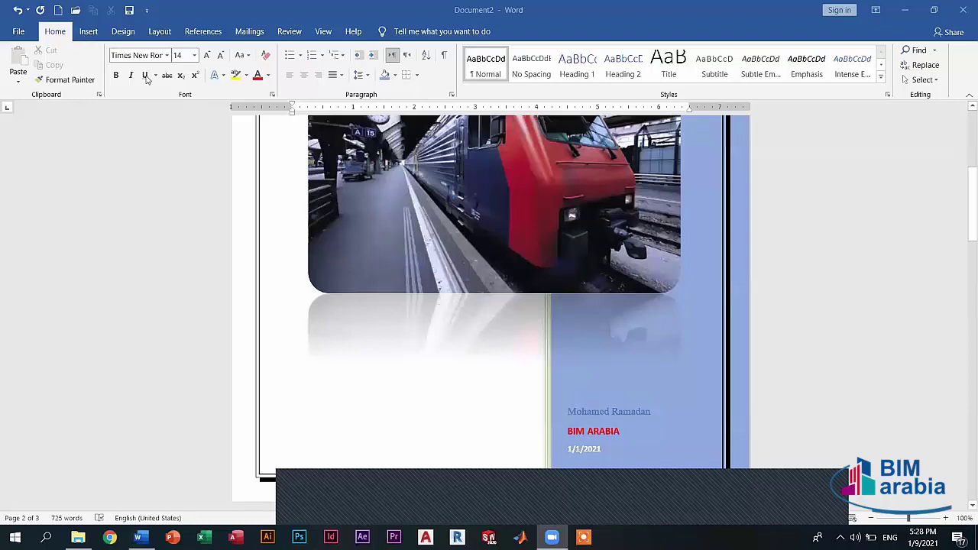
scroll(172, 69, "up", 5)
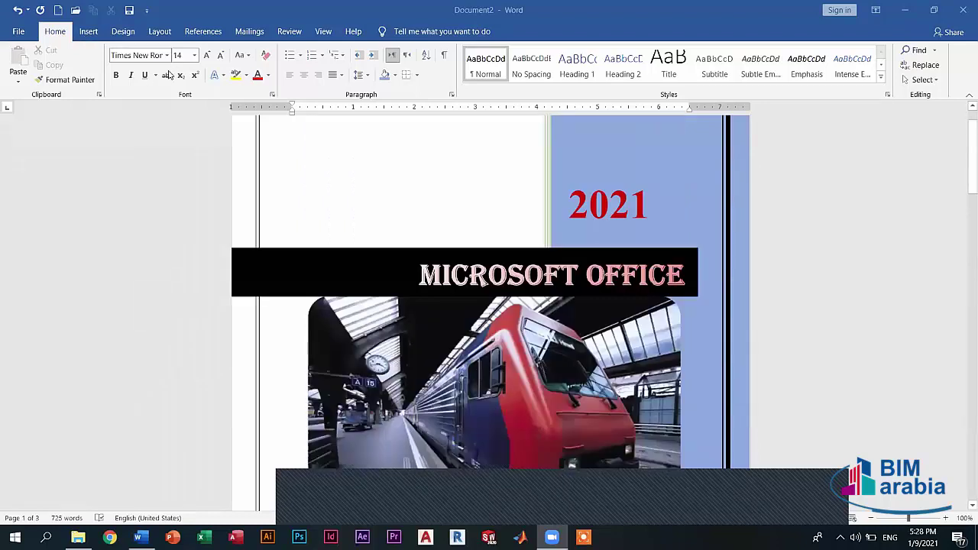
scroll(158, 71, "down", 1)
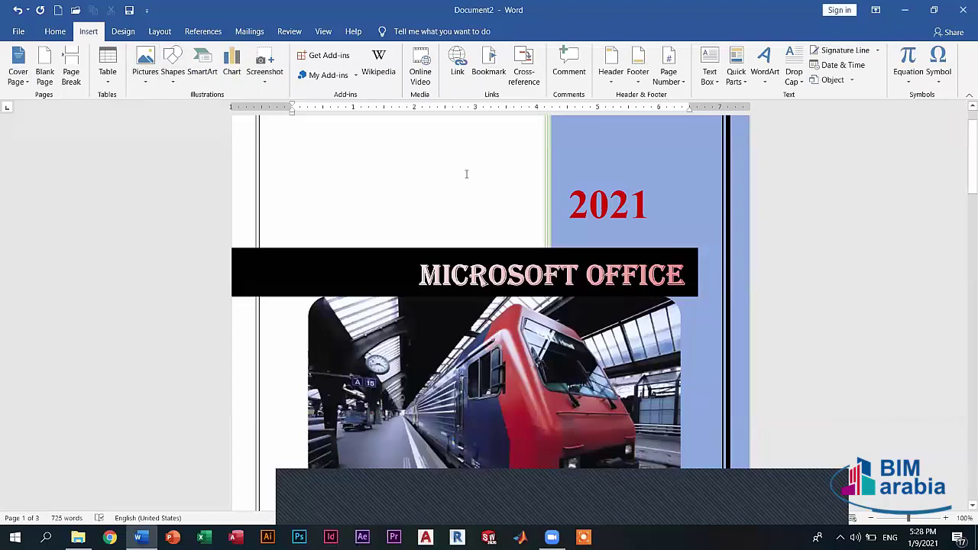
key("alt+n")
key("v")
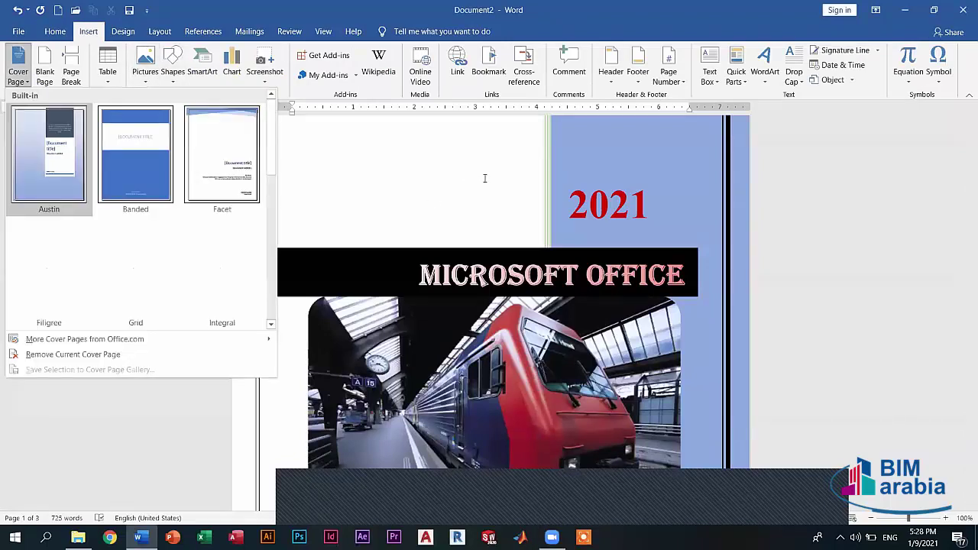
key("Escape")
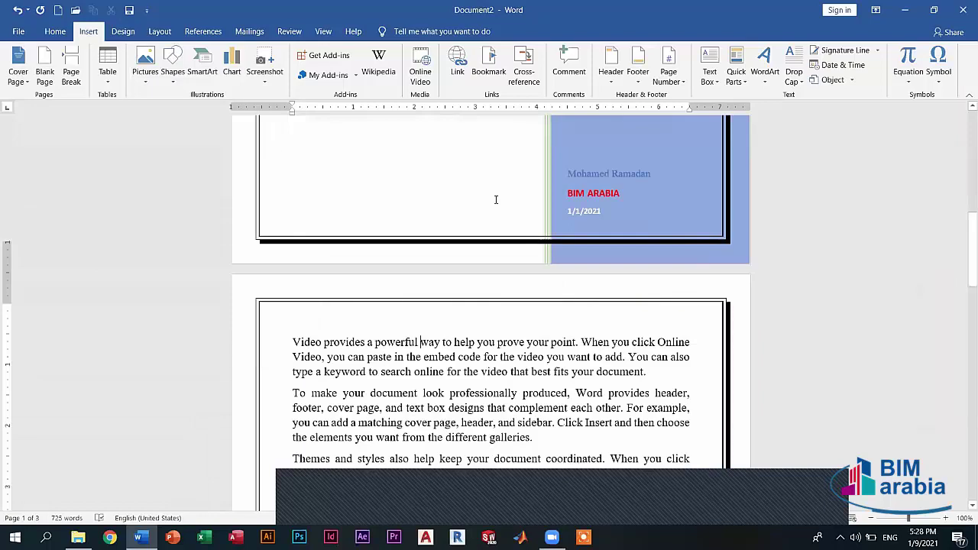
Step: Remove the page break after the plus-sign paragraph so 'Reading is easier' follows directly
scroll(496, 200, "down", 1)
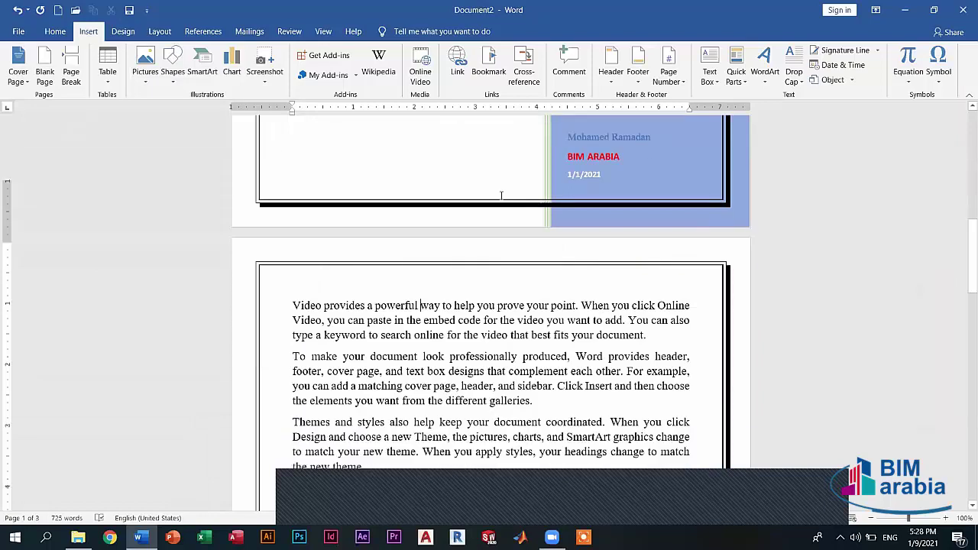
scroll(501, 196, "down", 7)
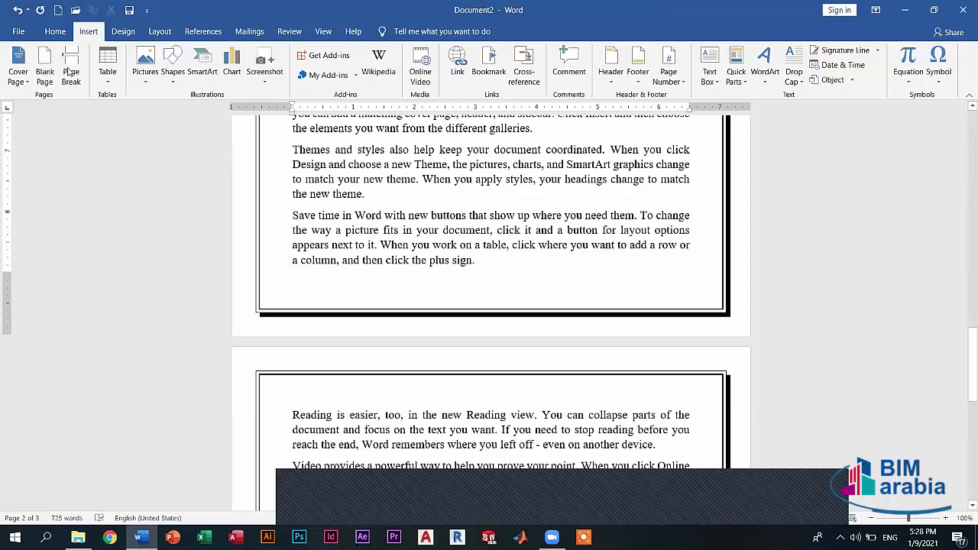
key("ctrl+z")
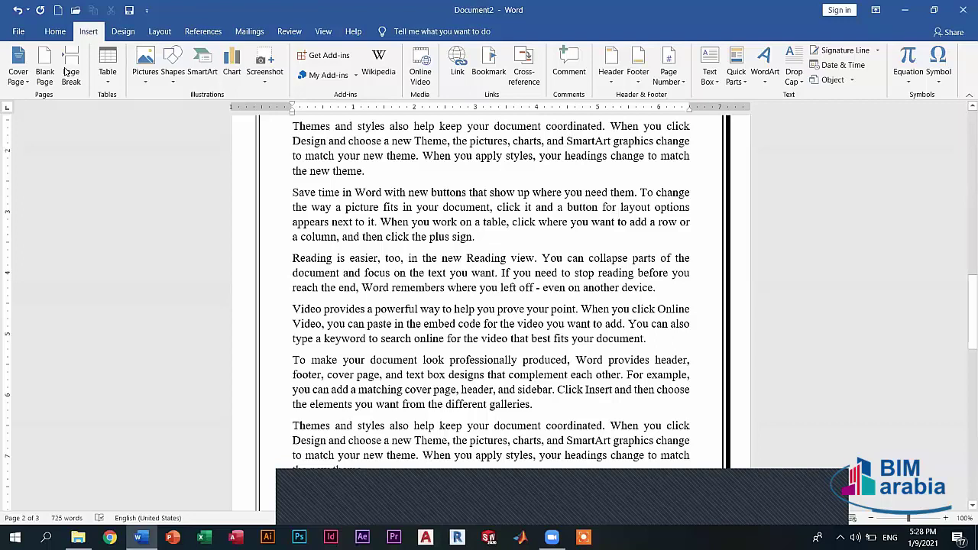
left_click(66, 70)
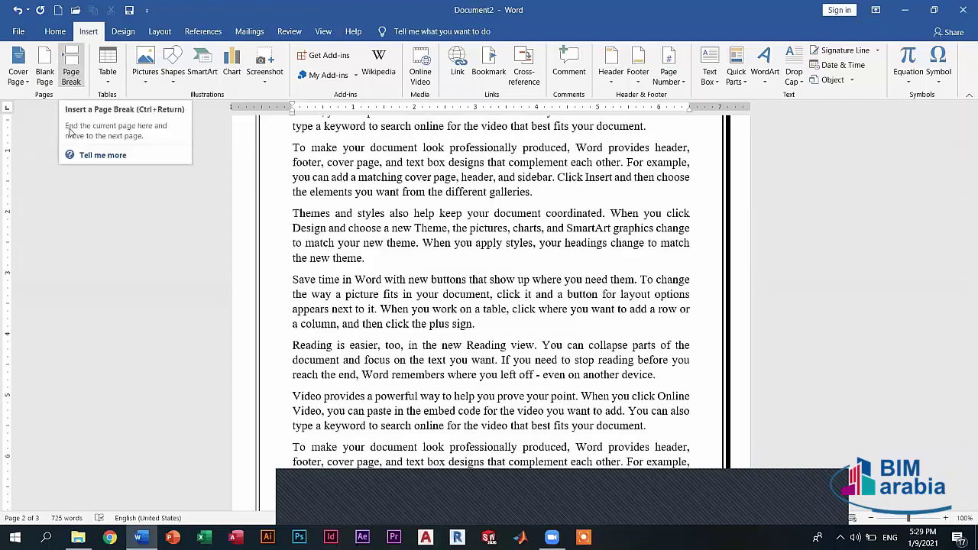
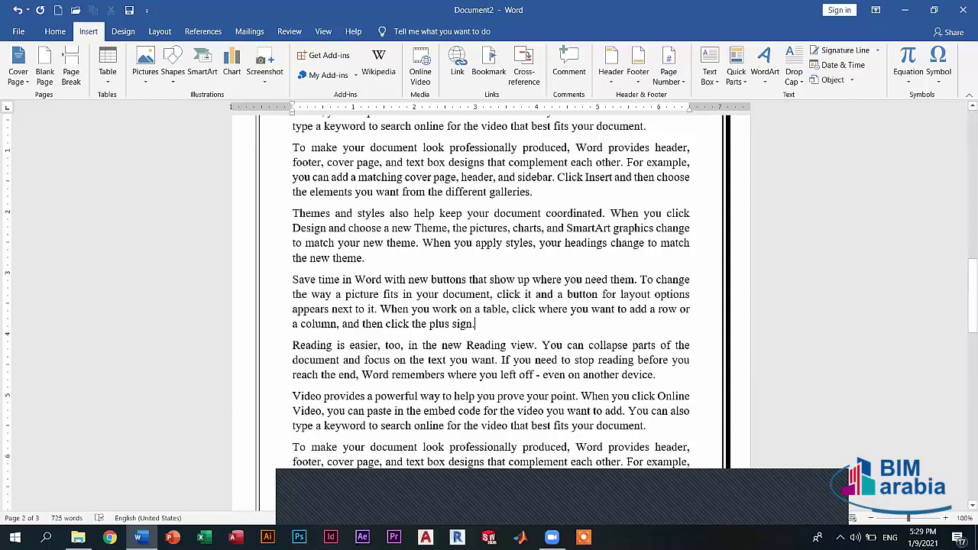
Step: Delete the page break after 'plus sign.' so 'Reading is easier' follows directly on page 2
scroll(467, 329, "up", 8, "ctrl")
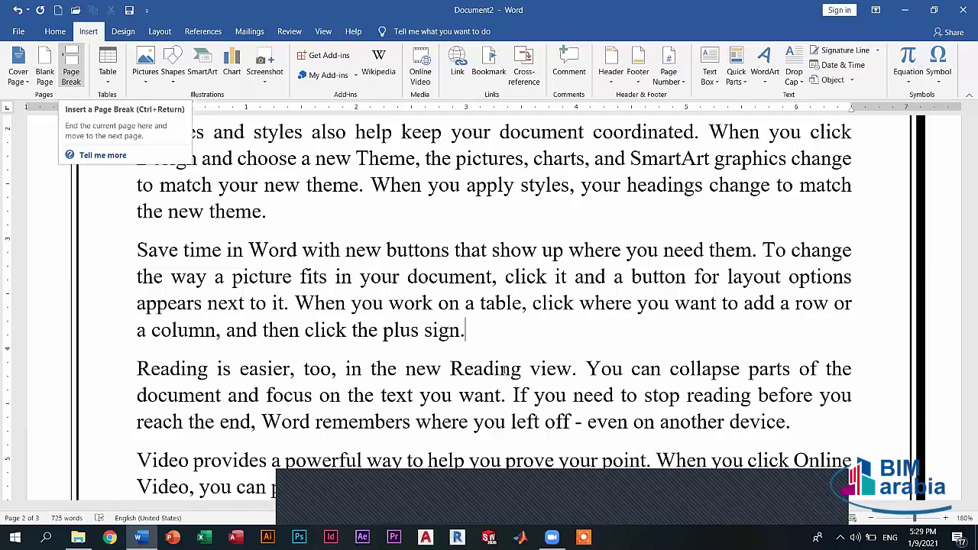
scroll(487, 368, "down", 2)
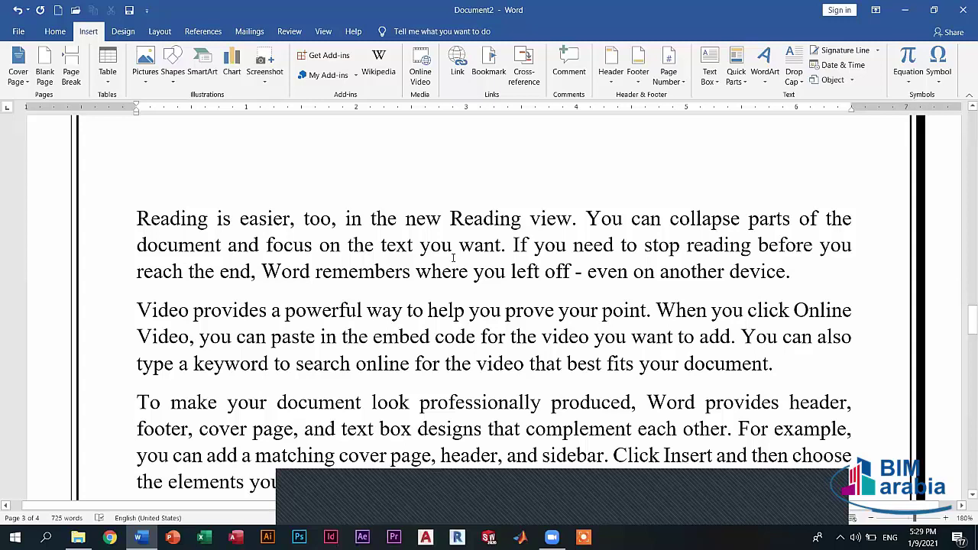
scroll(458, 260, "up", 6)
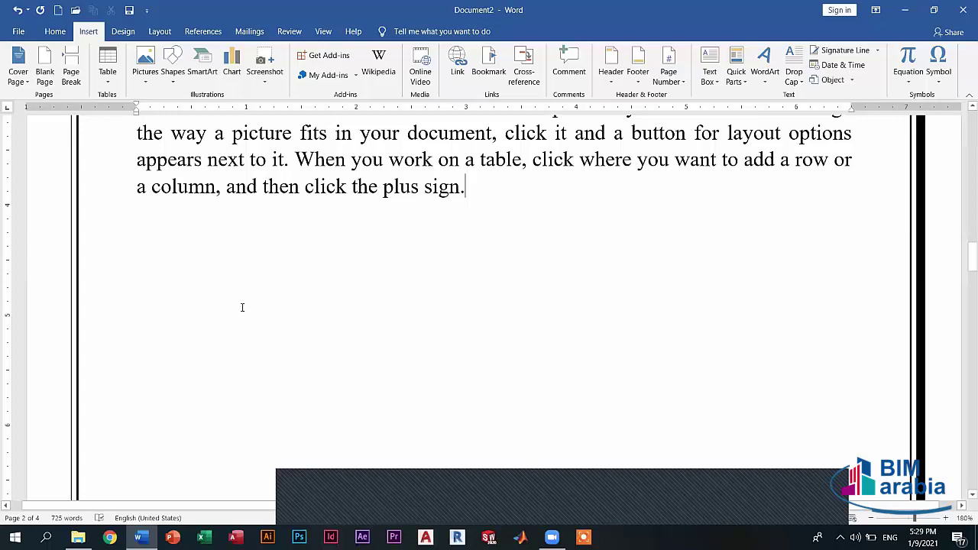
key("Delete")
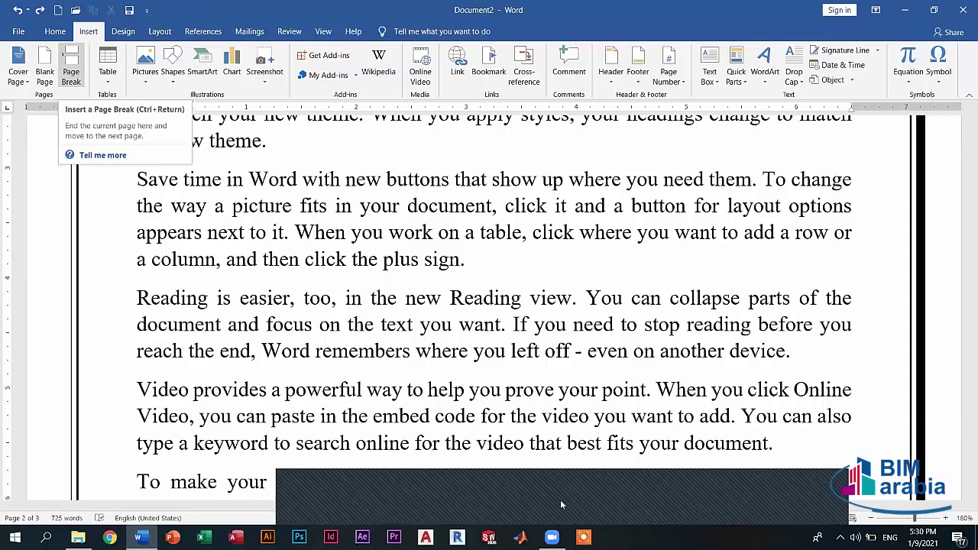
scroll(811, 311, "down", 3)
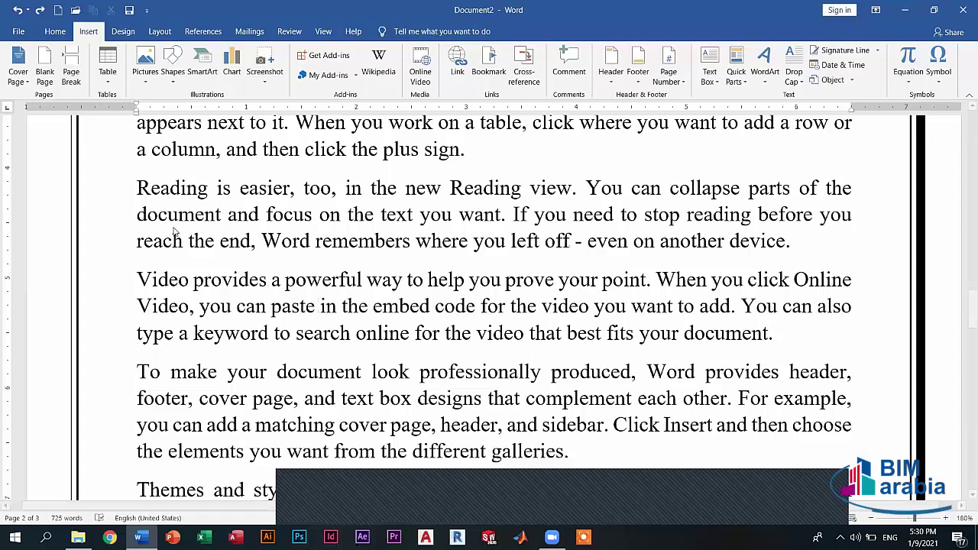
scroll(374, 370, "up", 3)
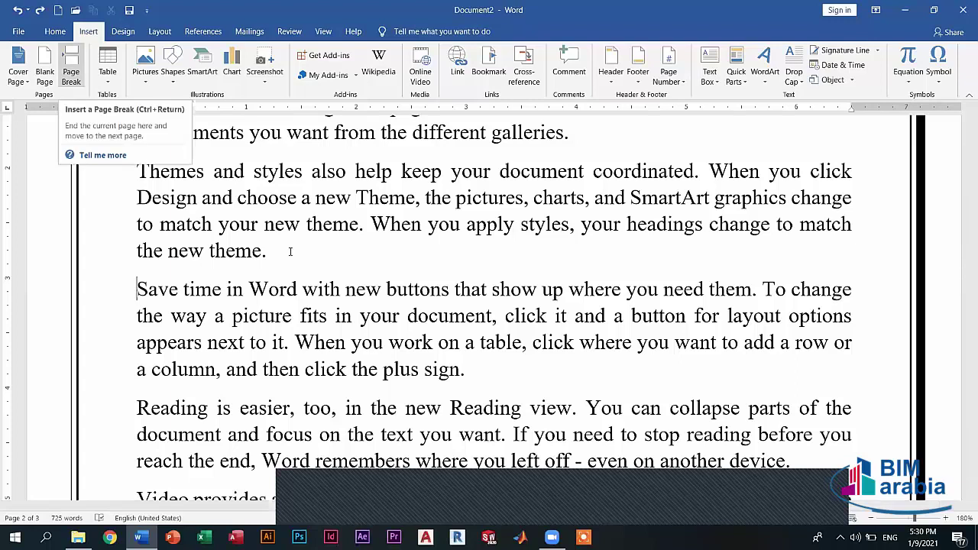
scroll(259, 280, "down", 1)
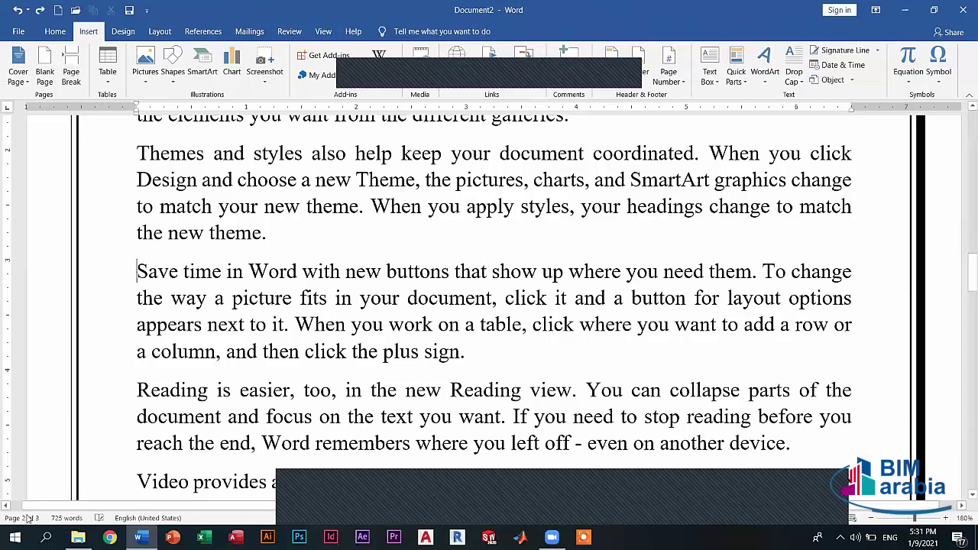
scroll(31, 519, "up", 3)
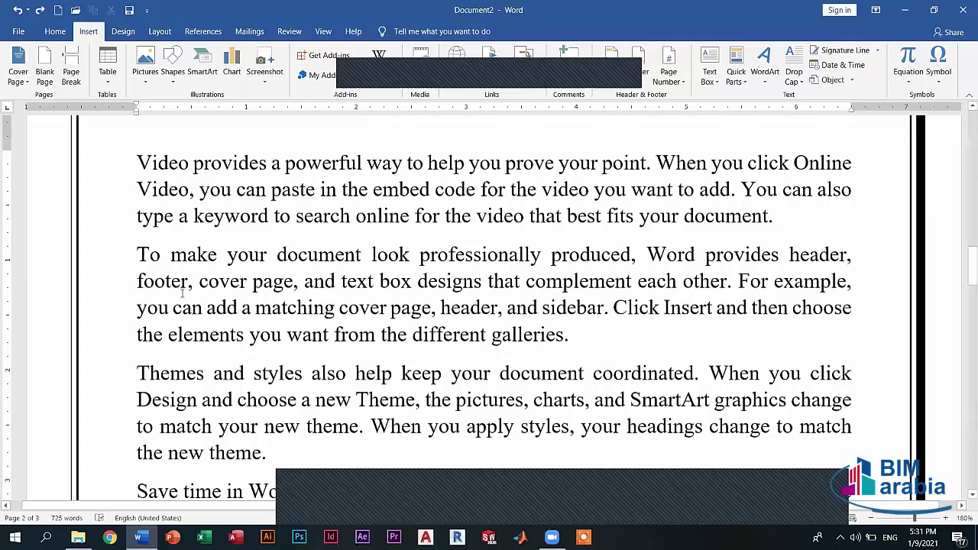
scroll(230, 283, "up", 4)
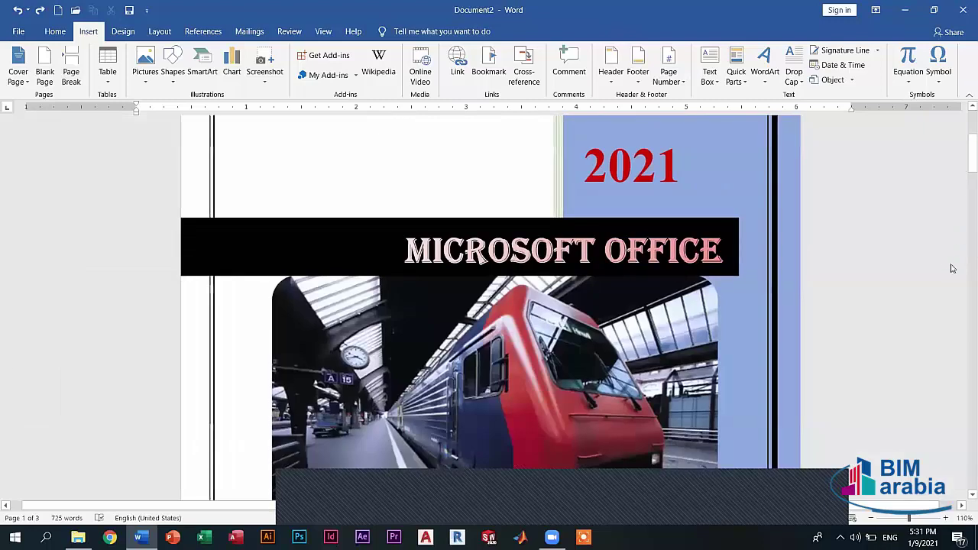
Step: Put a page break before 'Reading is easier' so that paragraph starts a new page
scroll(944, 261, "down", 1, "ctrl")
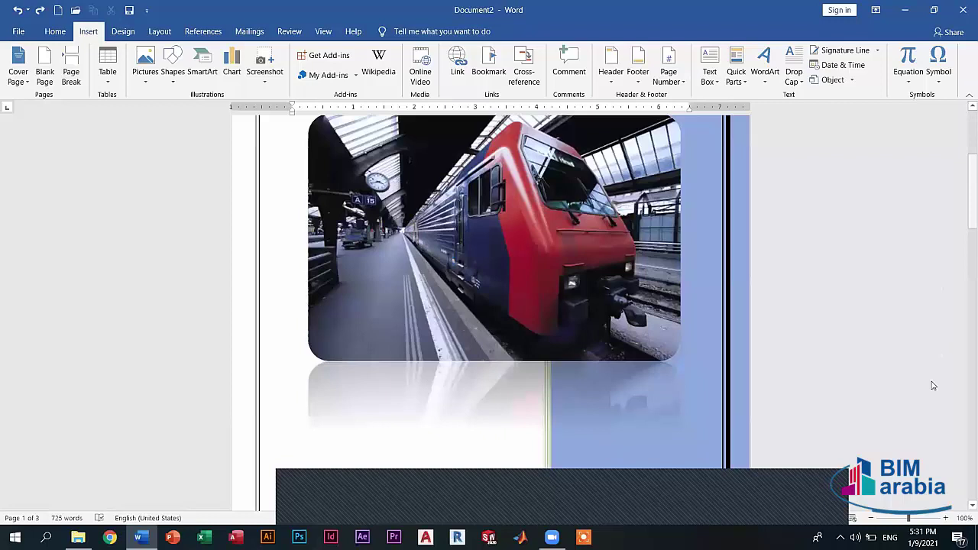
scroll(934, 385, "down", 5)
scroll(933, 449, "down", 4)
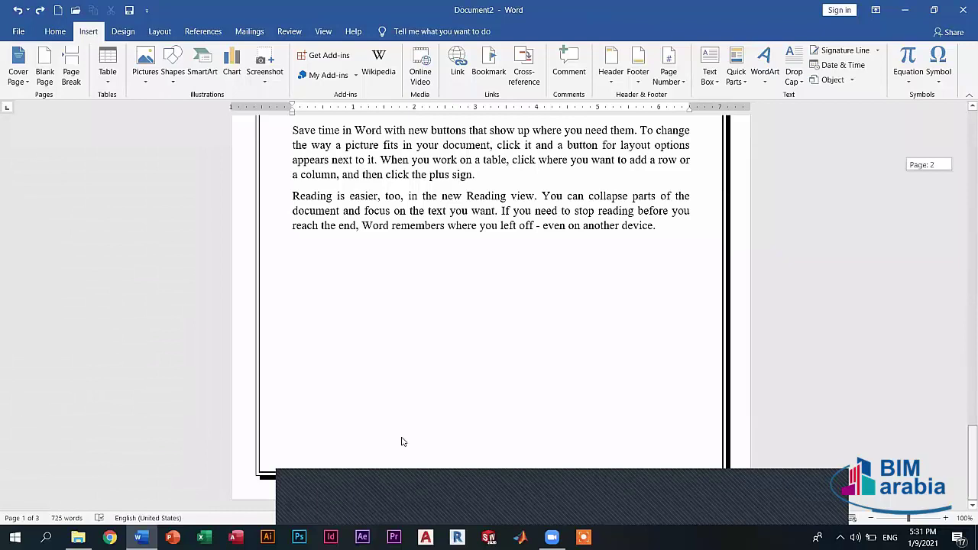
key("ctrl+z")
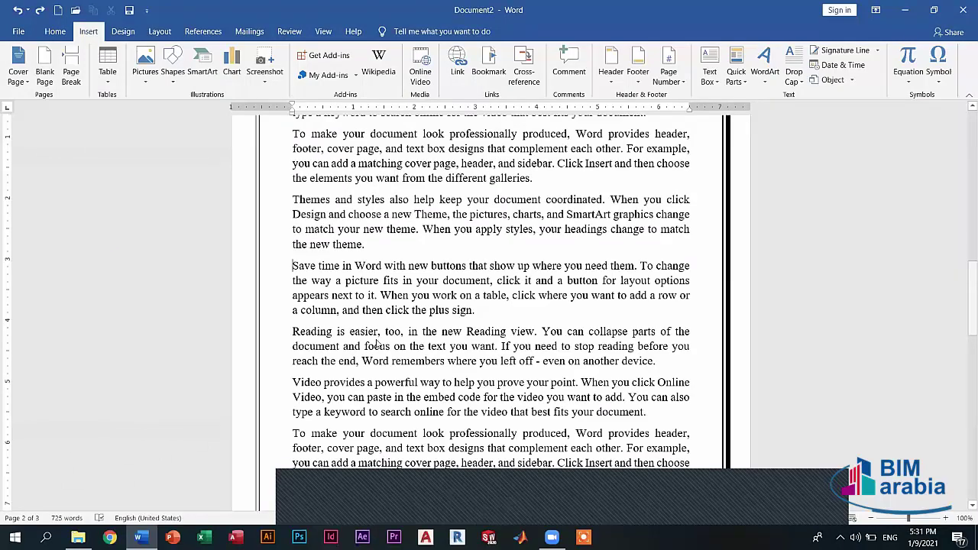
key("ctrl+y")
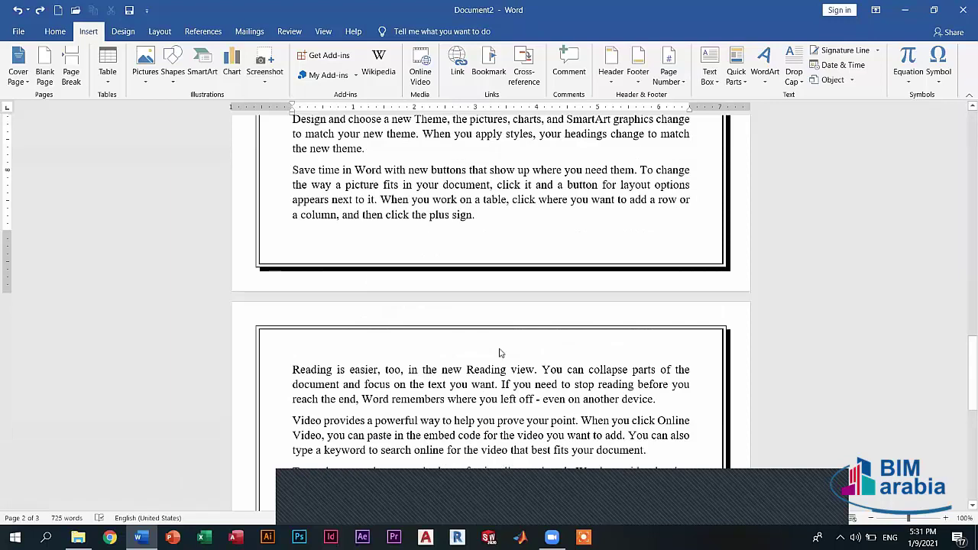
Step: Add a blank page after the 'plus sign.' paragraph, making the document four pages
left_click(478, 218)
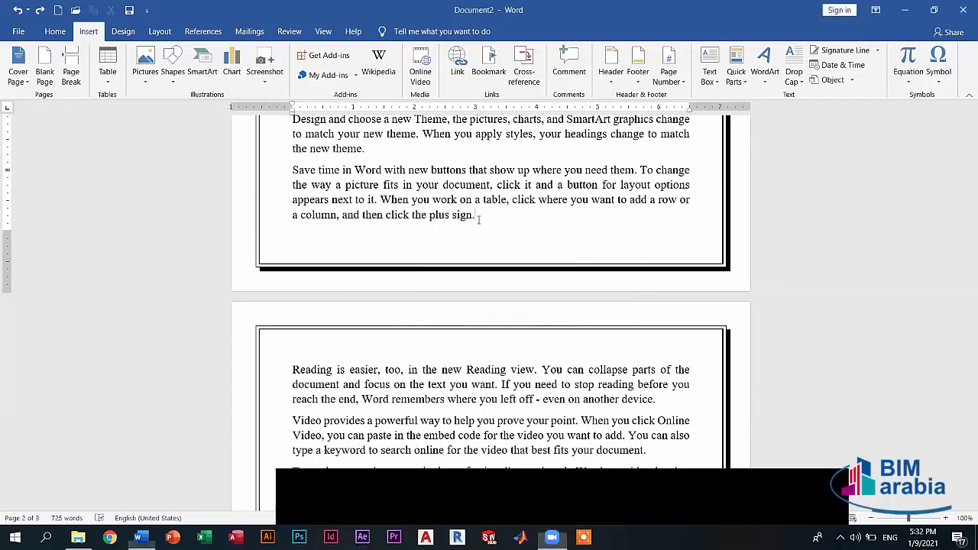
left_click(44, 68)
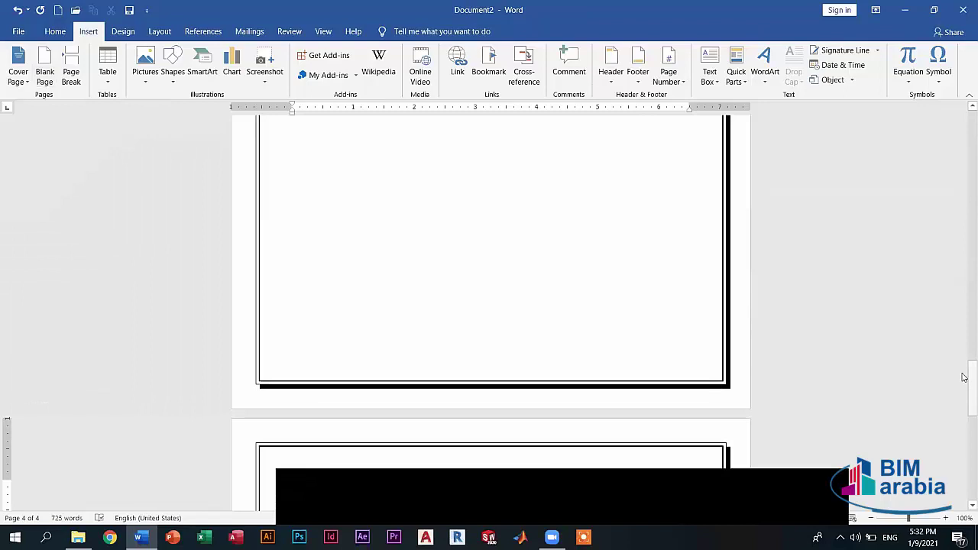
left_click_drag(964, 402, 965, 266)
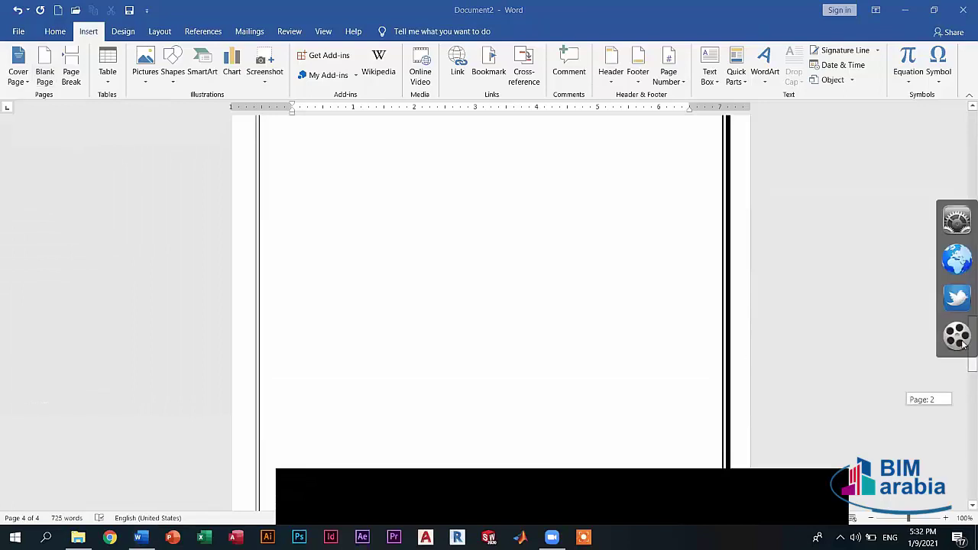
mouse_move(965, 346)
left_mouse_down()
mouse_move(964, 262)
mouse_move(965, 332)
mouse_move(768, 338)
left_mouse_up()
key("ctrl+p")
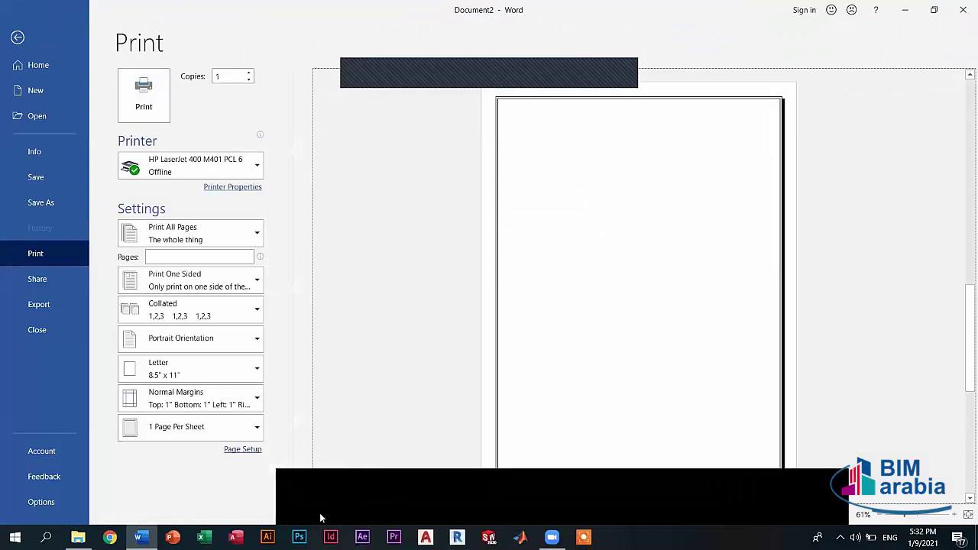
scroll(352, 514, "up", 1)
scroll(368, 512, "up", 1)
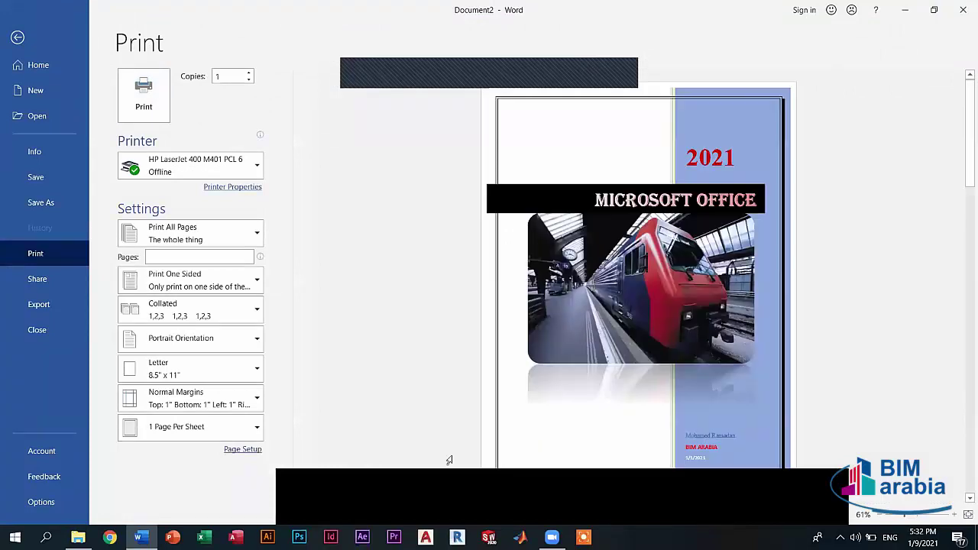
scroll(450, 460, "down", 1)
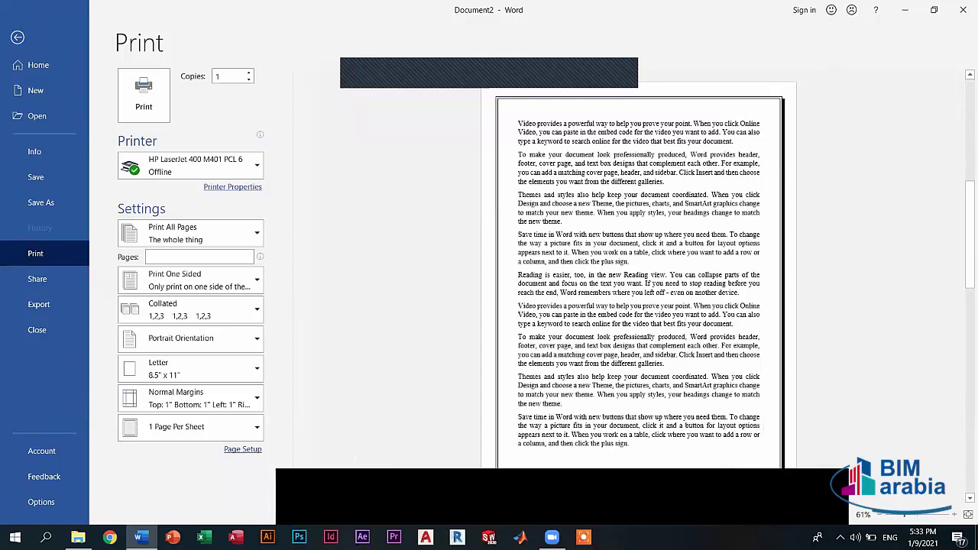
scroll(373, 513, "down", 1)
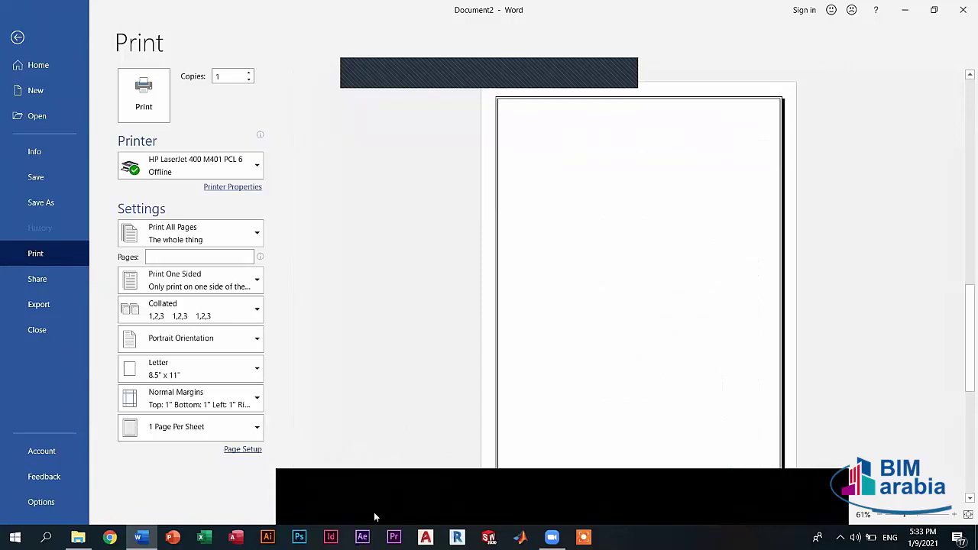
scroll(723, 386, "down", 1)
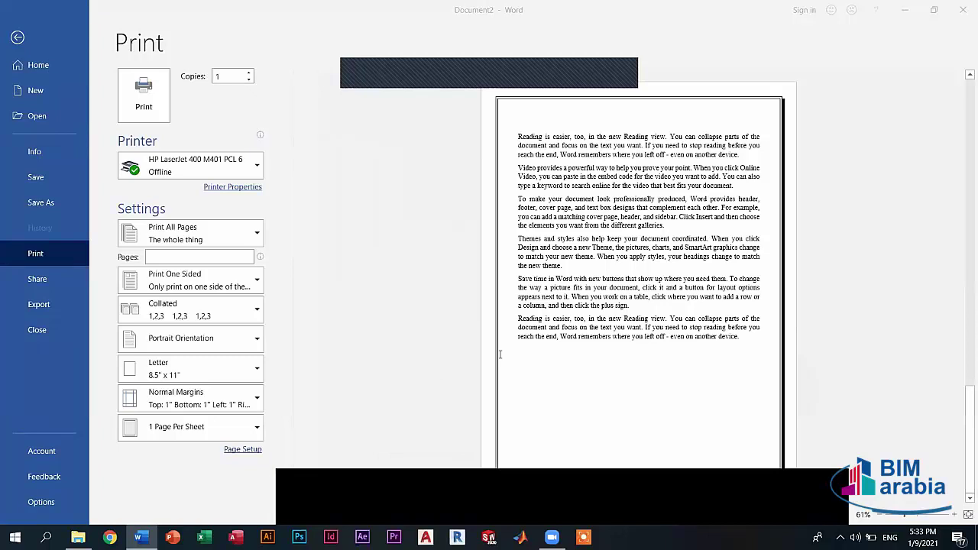
left_click(529, 333)
key("Escape")
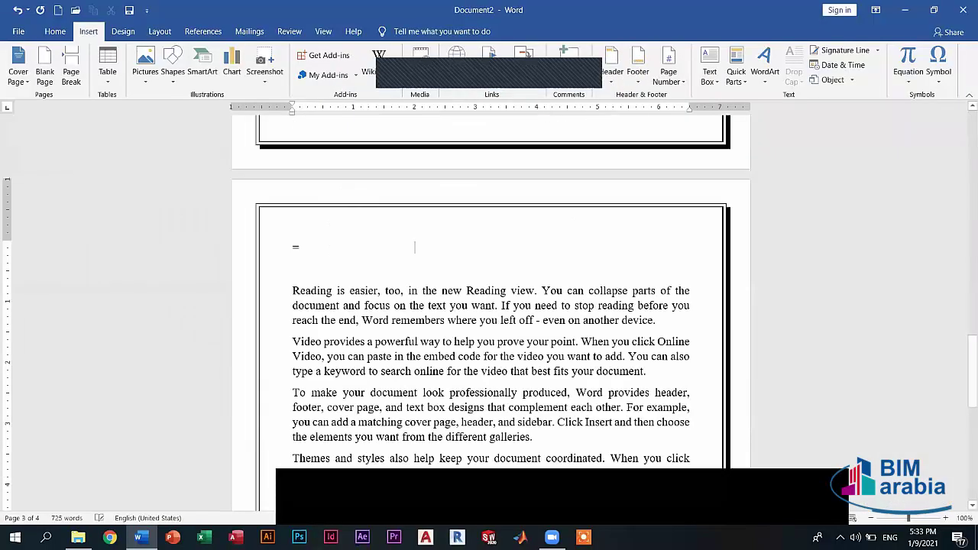
Step: Type rand() on the blank page, then backspace it away along with the empty page
type("rand(")
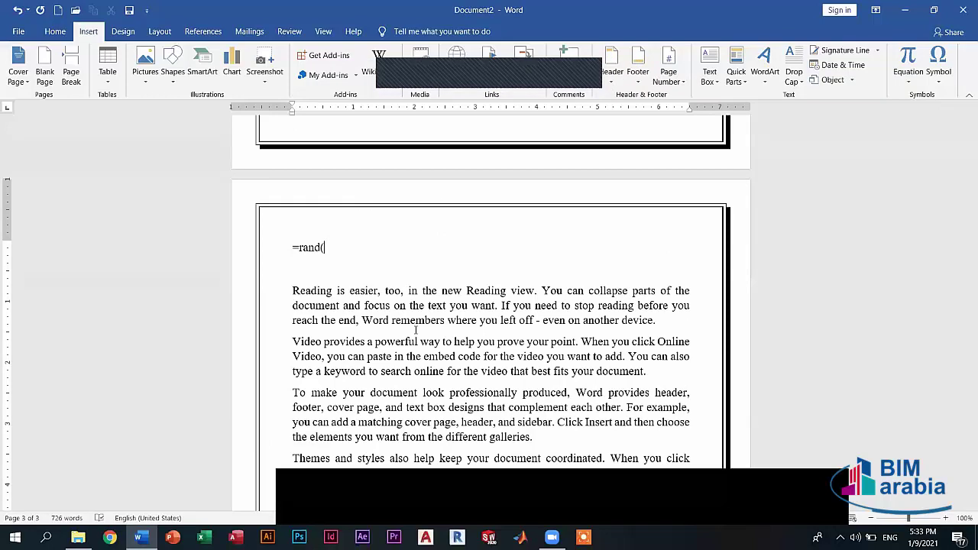
type(")")
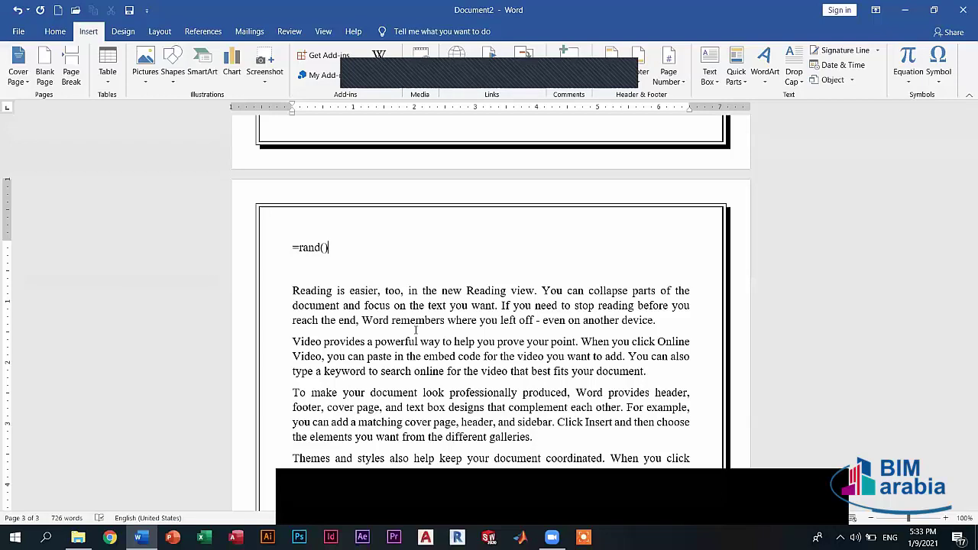
key("BackSpace")
key("BackSpace")
key("BackSpace")
key("BackSpace")
key("BackSpace")
key("BackSpace")
key("BackSpace")
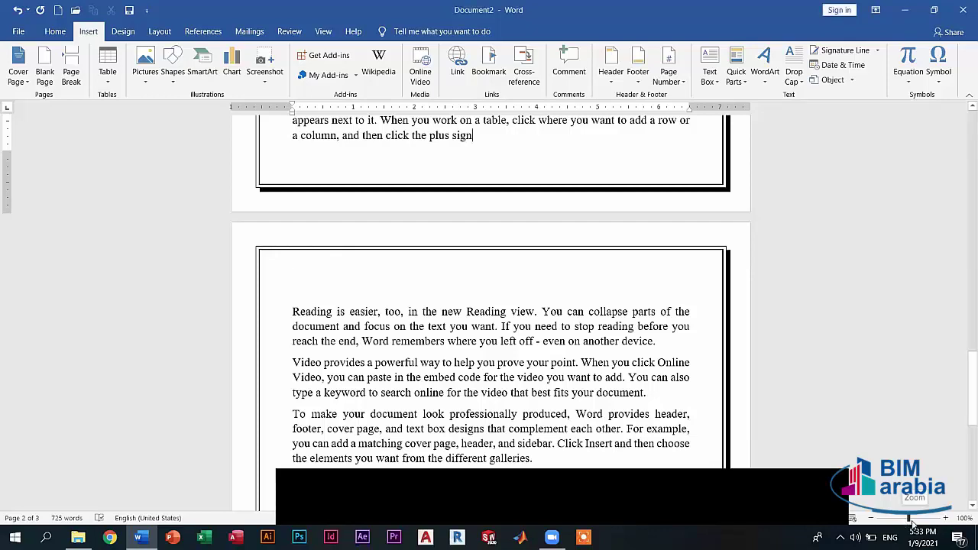
left_click_drag(909, 519, 927, 519)
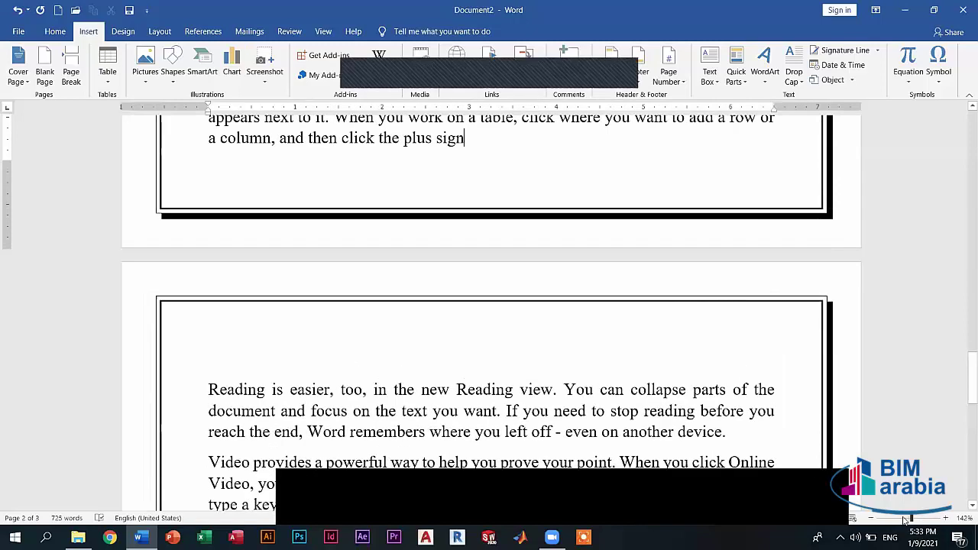
left_click(898, 520)
left_click(880, 519)
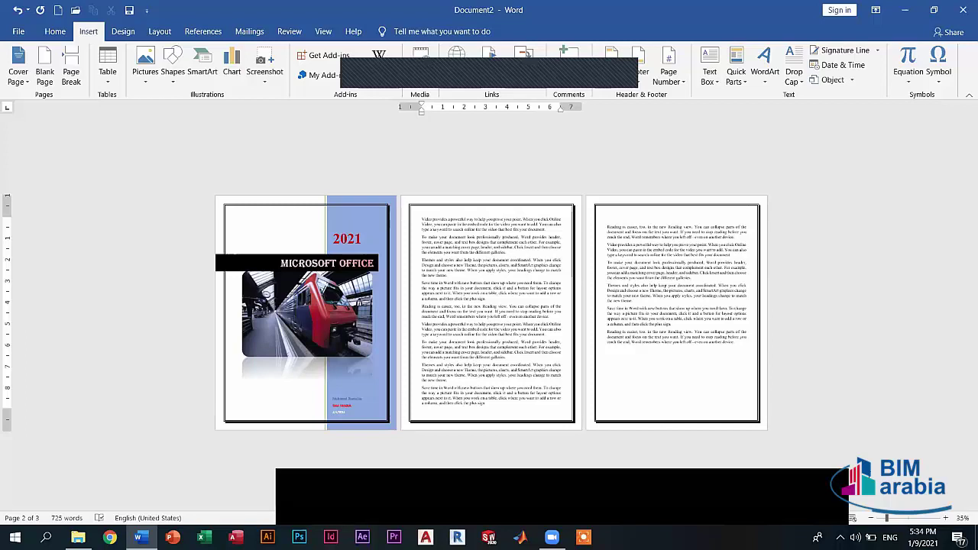
left_click(905, 520)
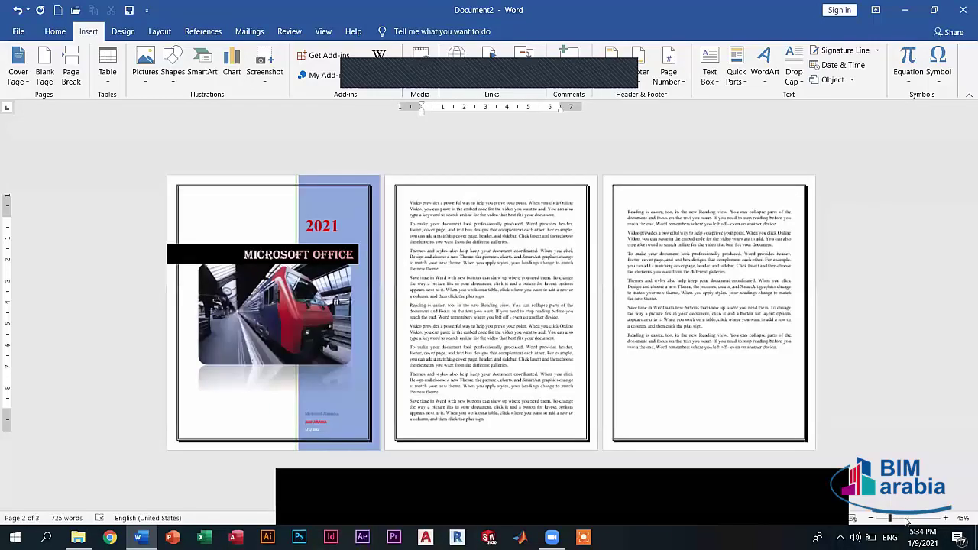
left_click_drag(889, 518, 904, 518)
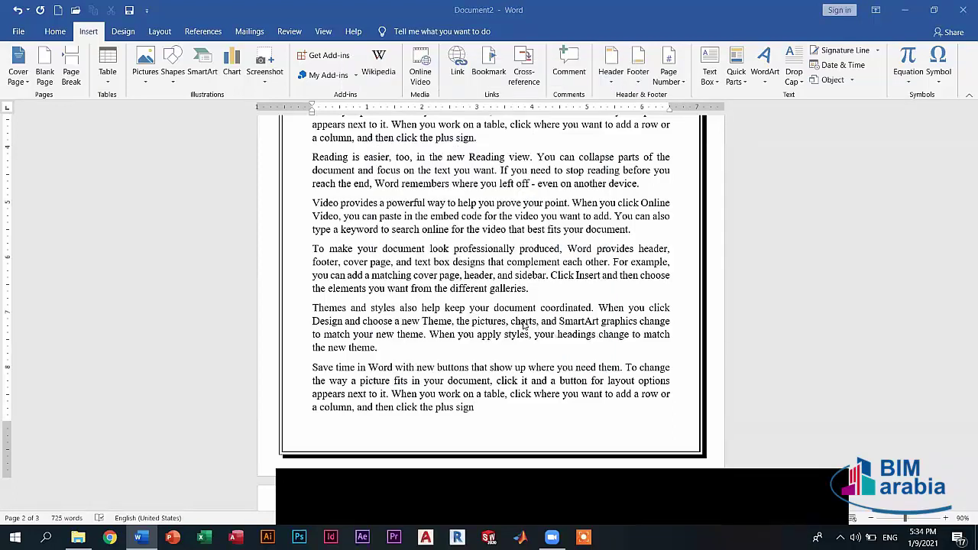
Step: Insert a page break before the 'To make your document' paragraph
scroll(524, 321, "up", 3)
scroll(539, 304, "up", 2)
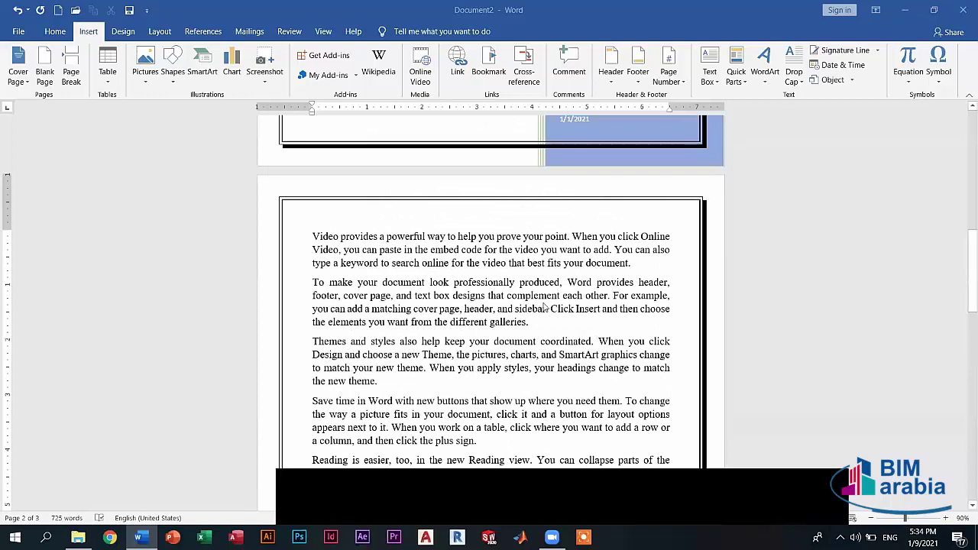
scroll(489, 304, "down", 2)
scroll(640, 315, "down", 1)
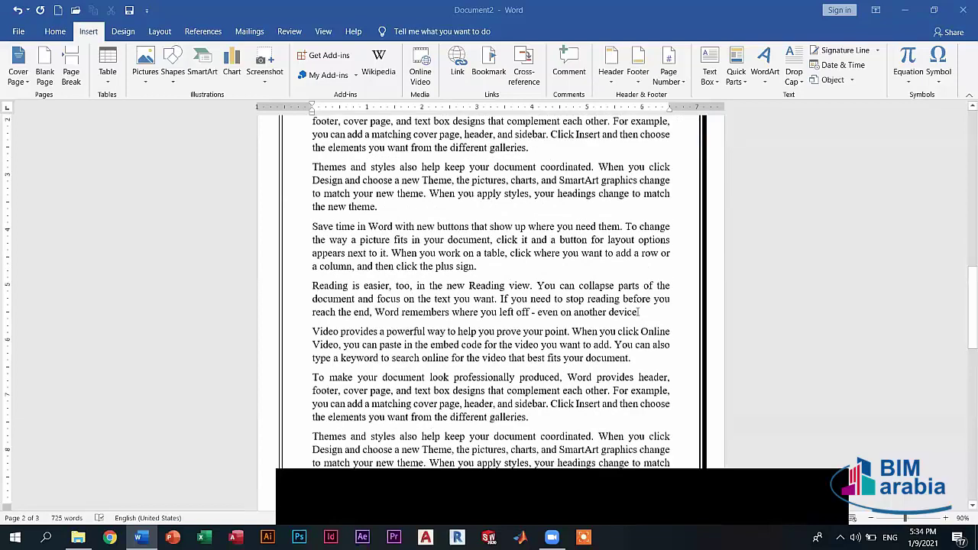
scroll(639, 312, "down", 1)
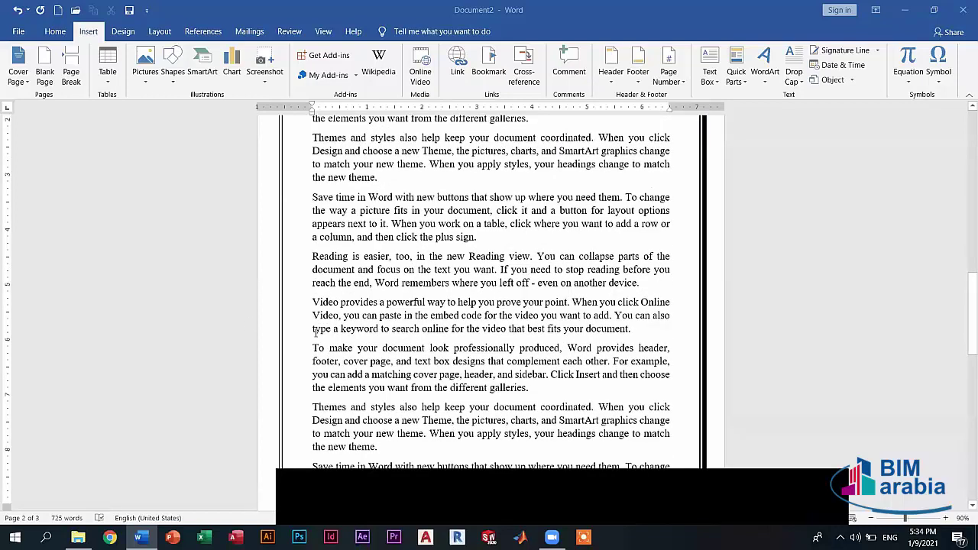
scroll(330, 336, "down", 1)
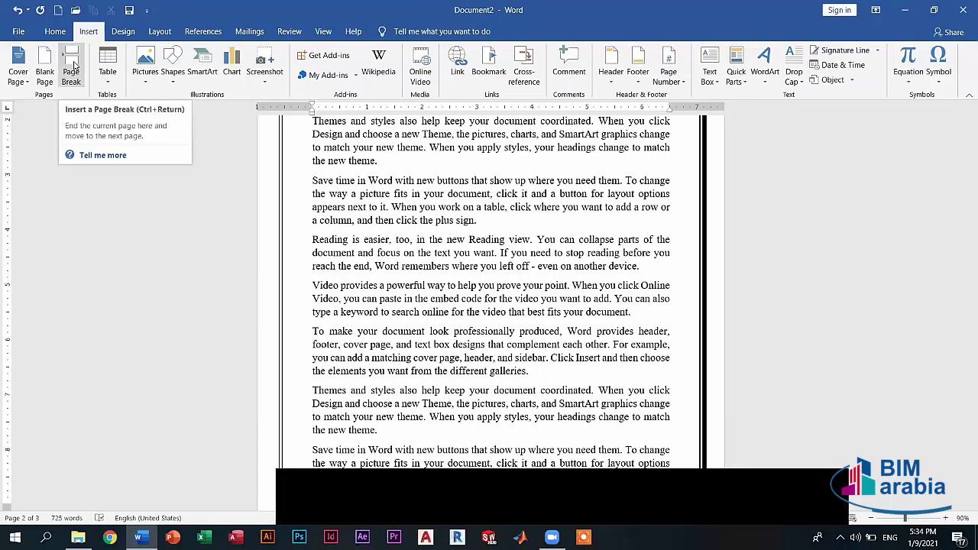
key("ctrl+Return")
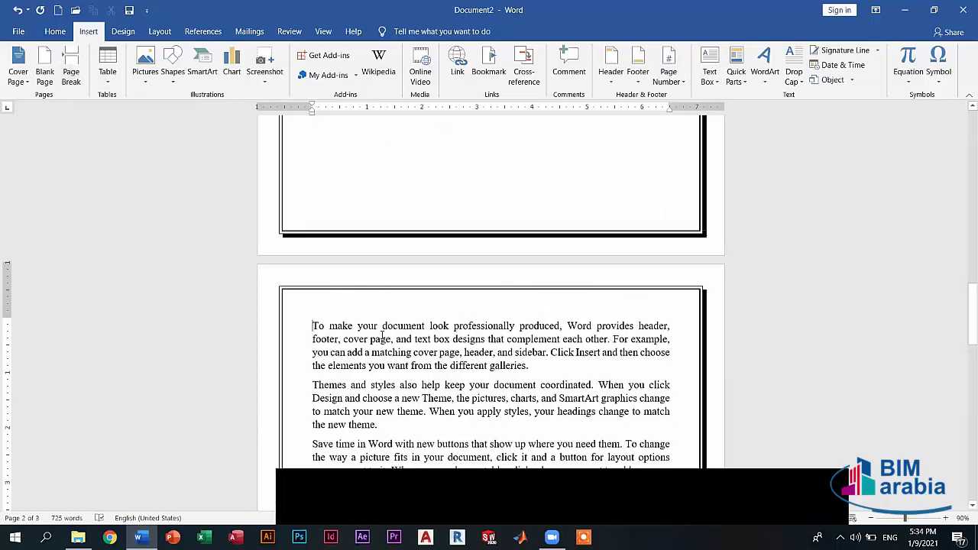
Step: Undo that break and instead start 'Reading is easier' on a new page
scroll(420, 311, "down", 2)
scroll(422, 307, "down", 1)
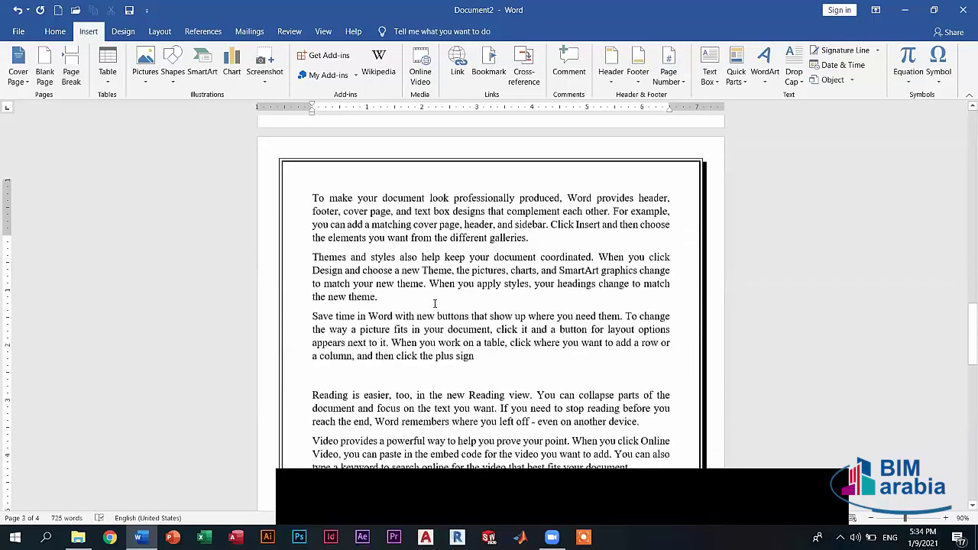
key("ctrl+z")
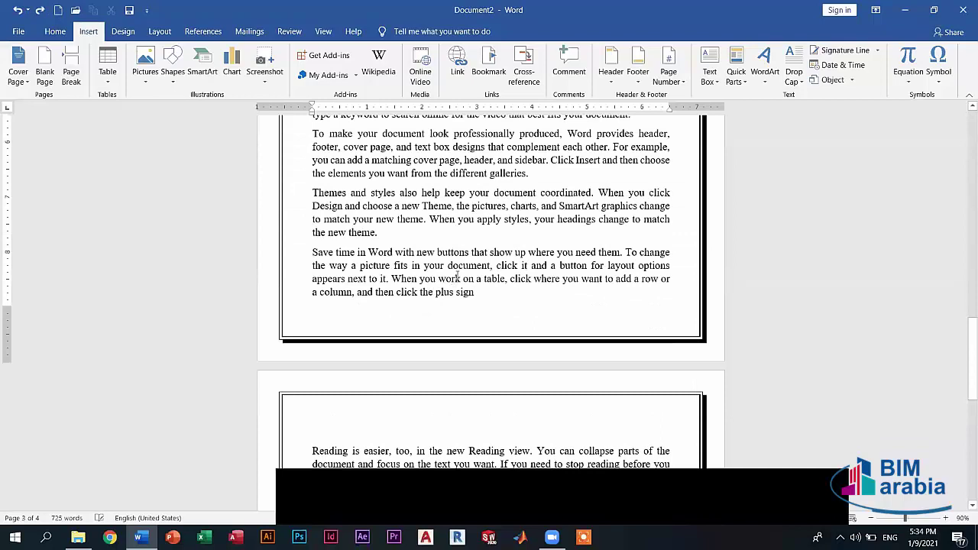
key("ctrl+z")
key("ctrl+z")
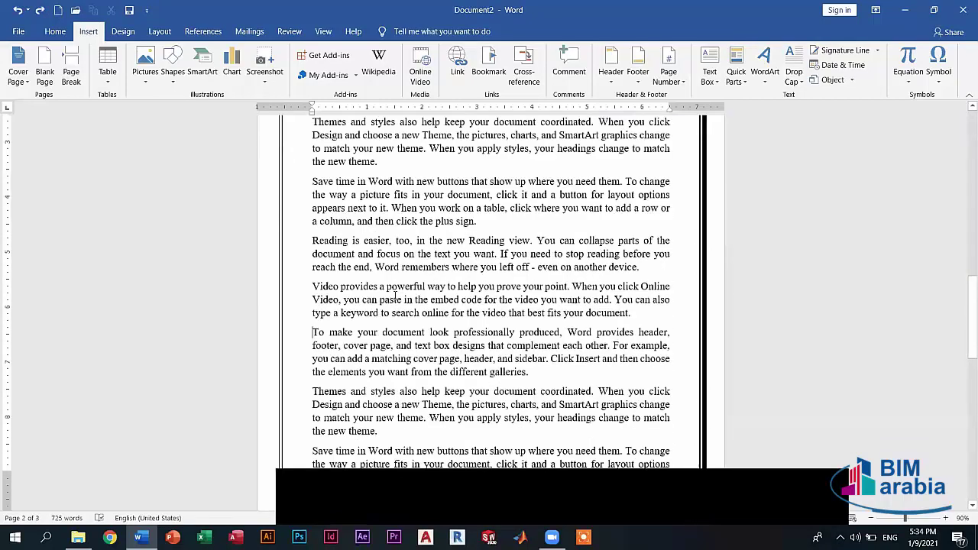
key("ctrl+y")
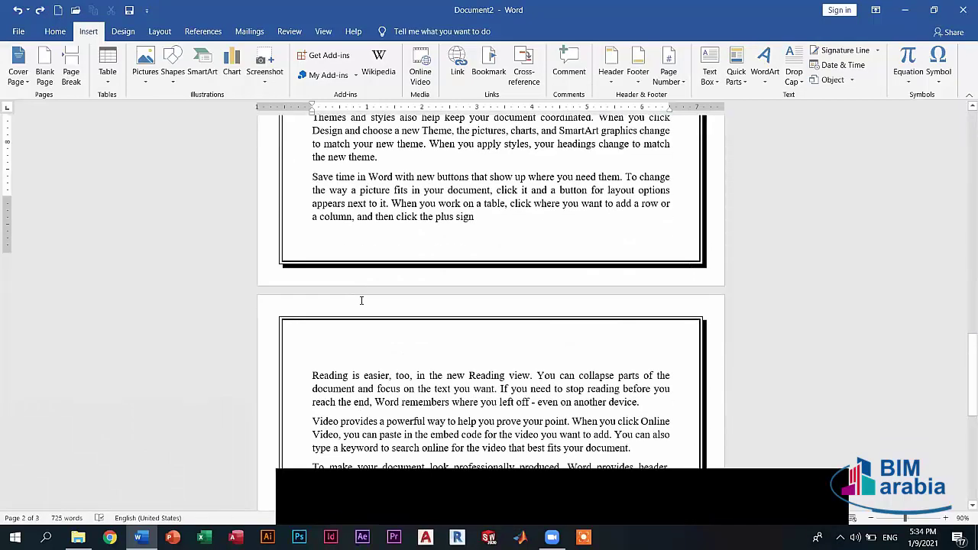
key("ctrl+y")
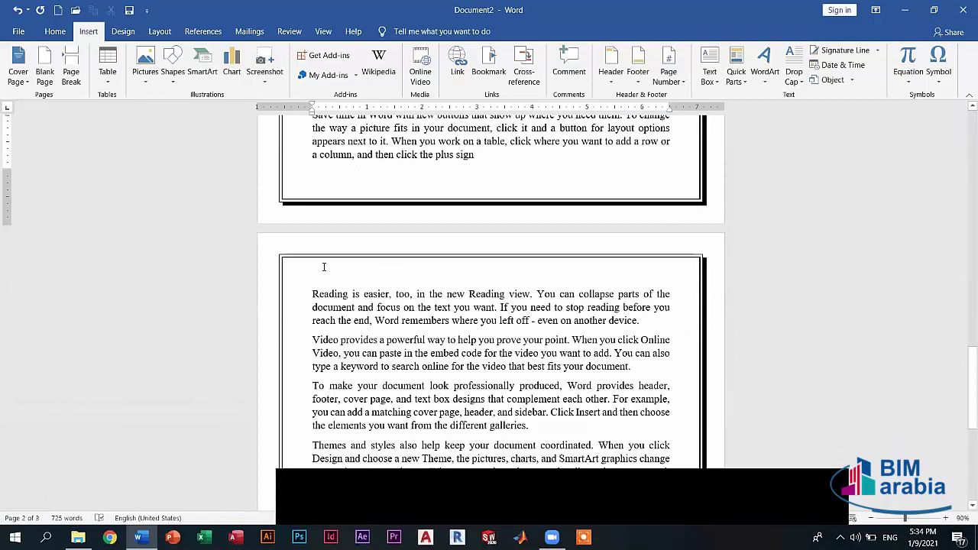
Step: Add a blank page after the 'plus sign.' paragraph, giving a 4-page document
left_click(483, 157)
type(".")
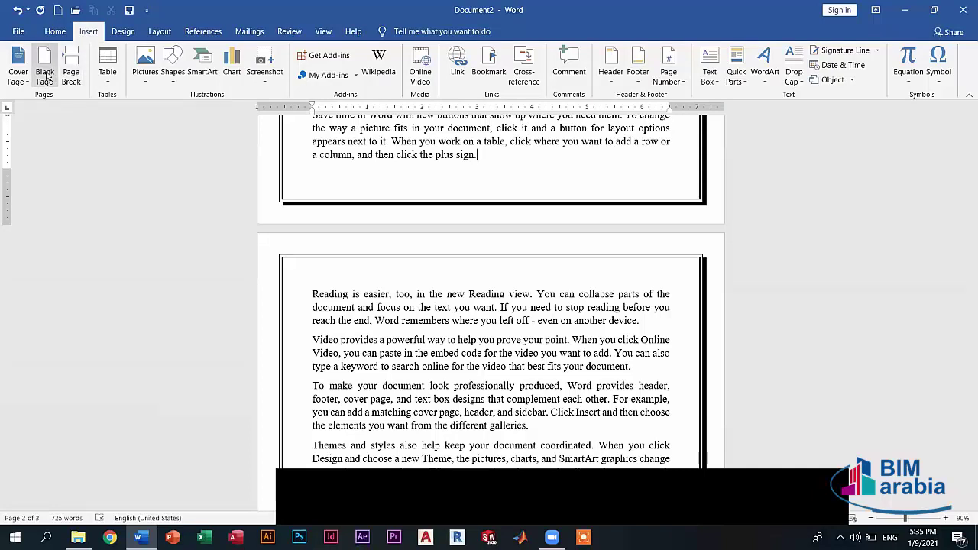
left_click(347, 242)
key("ctrl+Return")
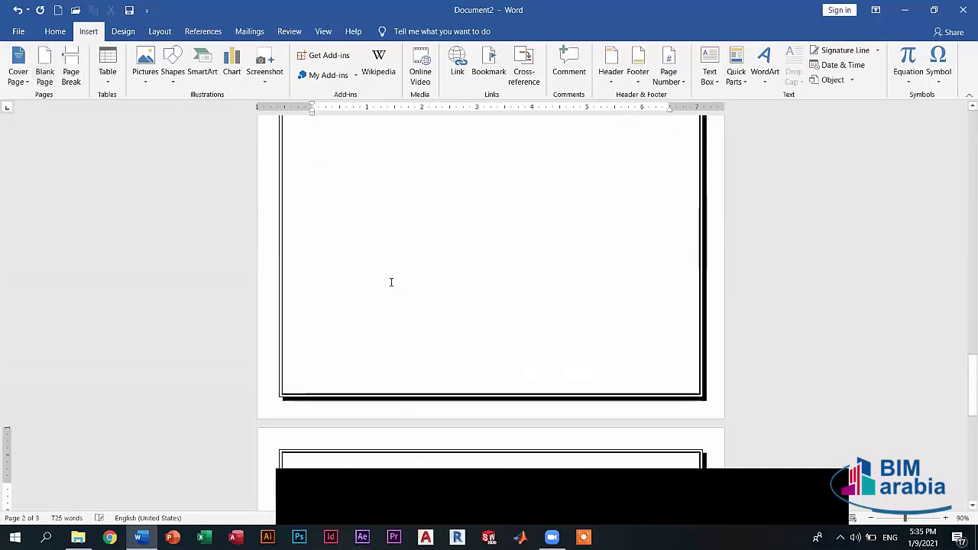
scroll(417, 248, "up", 2)
scroll(430, 219, "up", 5)
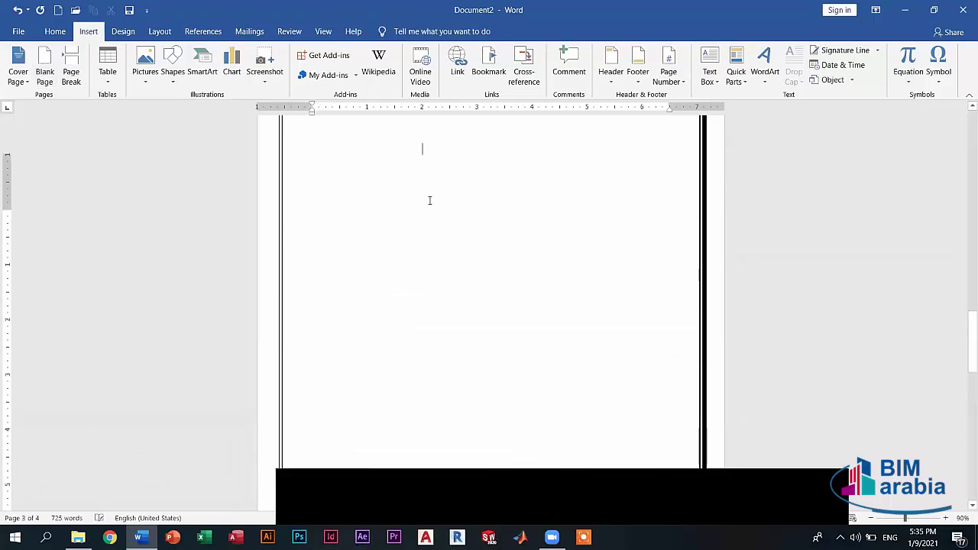
Step: Undo the inserted blank page so the document returns to three pages, and lower the system volume
scroll(430, 201, "up", 5)
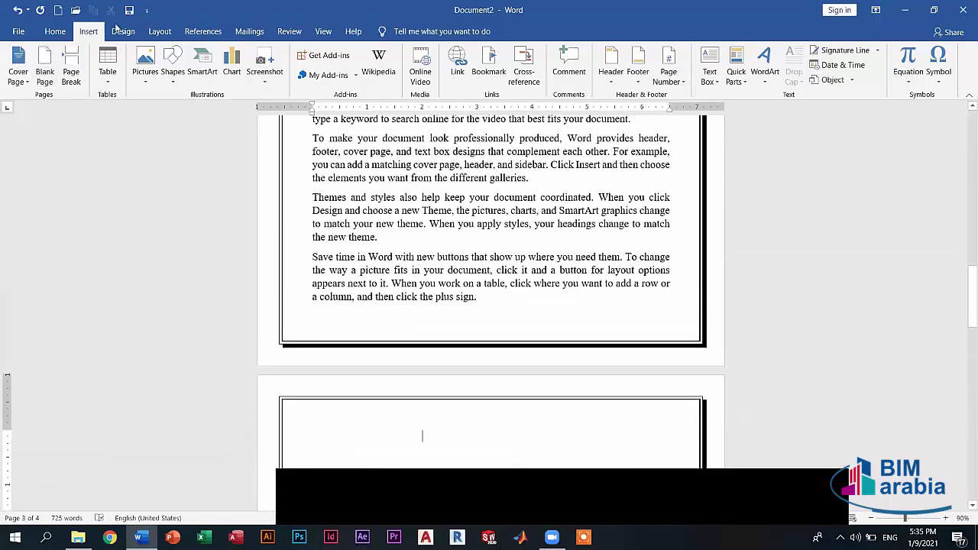
scroll(114, 34, "up", 5)
key("ctrl+z")
scroll(103, 37, "down", 1)
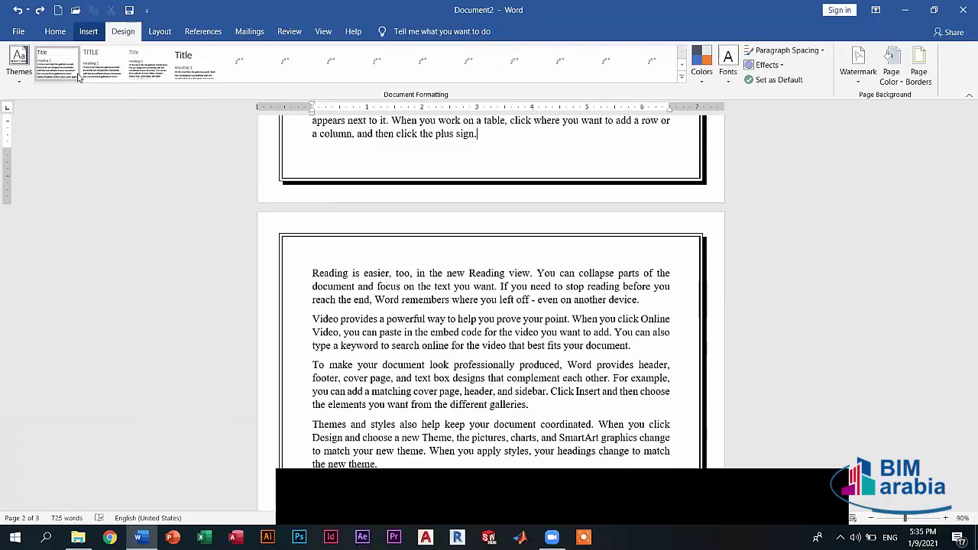
scroll(76, 61, "up", 1)
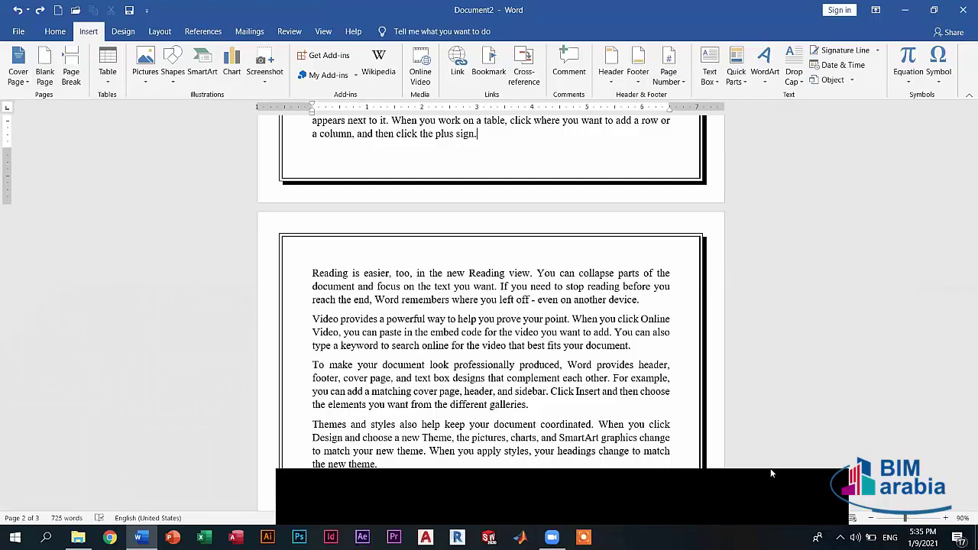
key("XF86AudioLowerVolume")
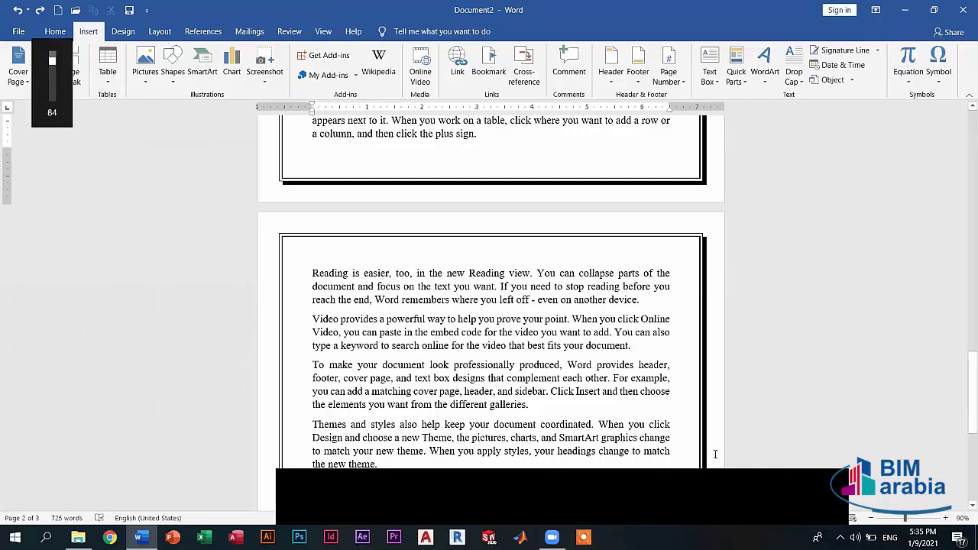
key("XF86AudioLowerVolume")
key("XF86AudioLowerVolume")
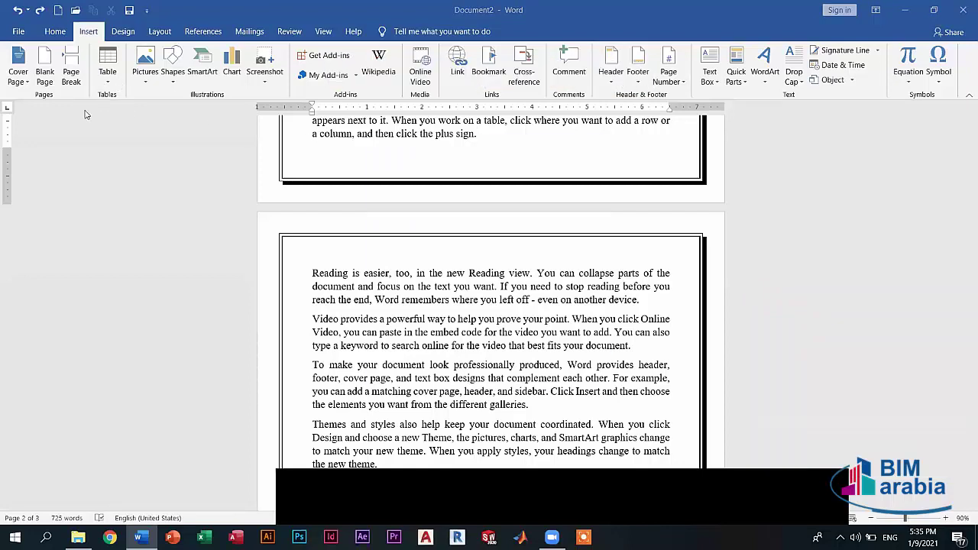
Step: Add an empty paragraph after 'device.' at the end of the text
scroll(800, 308, "down", 5)
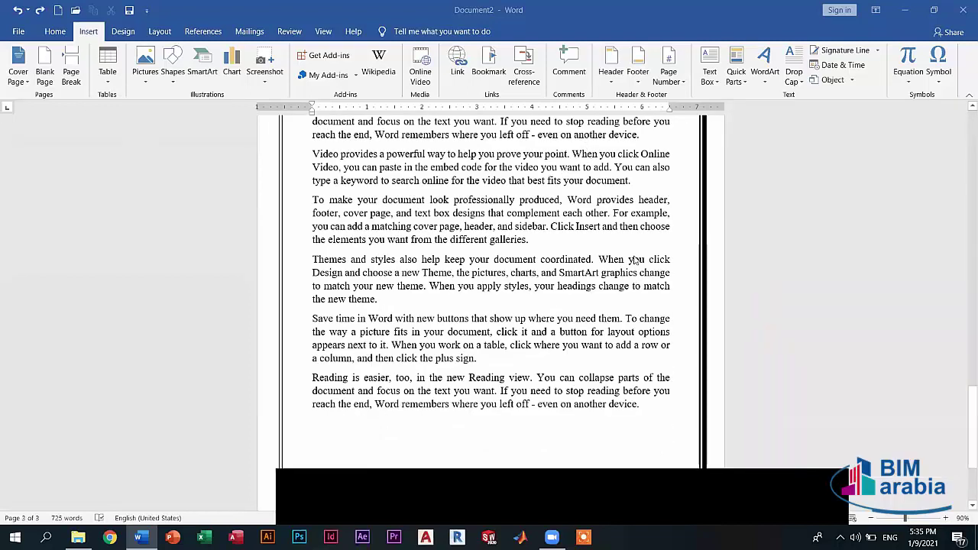
scroll(648, 306, "down", 3)
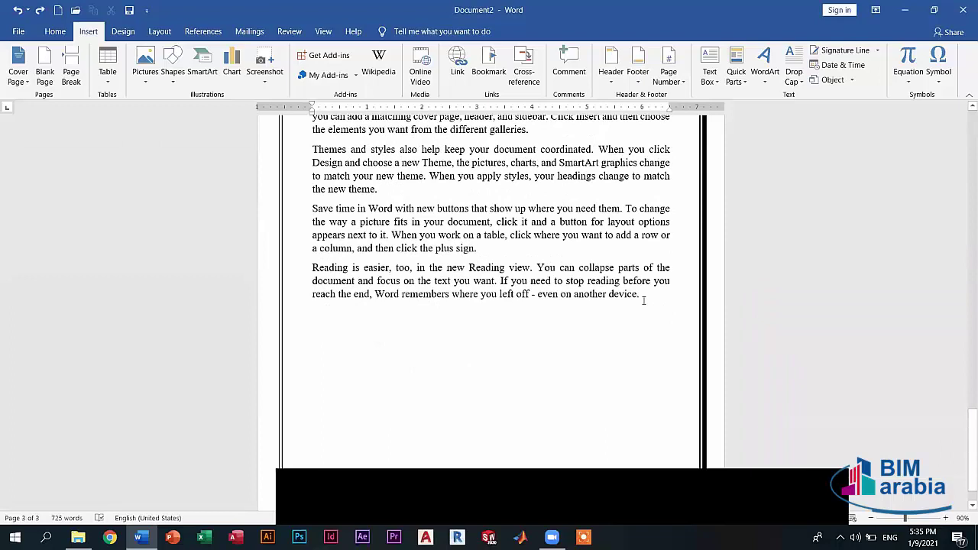
left_click(644, 300)
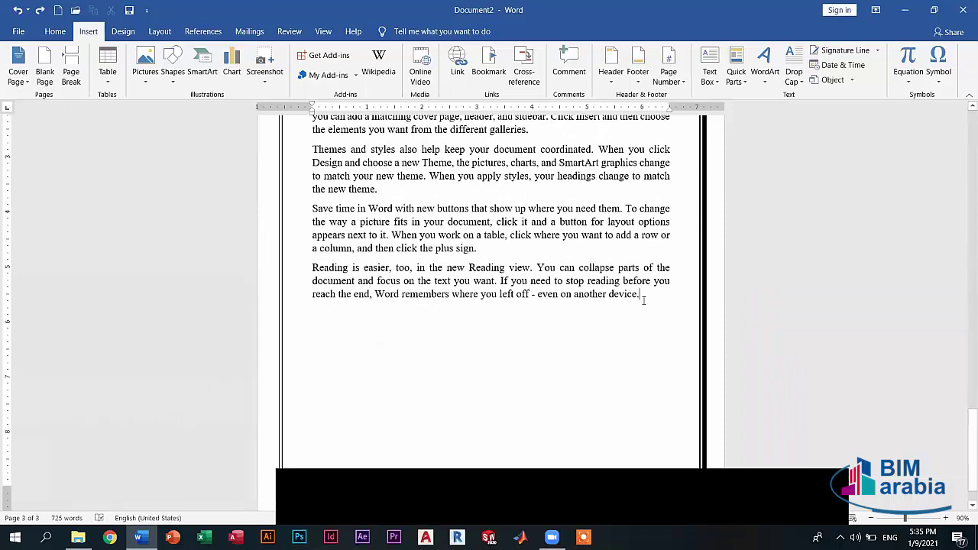
key("Return")
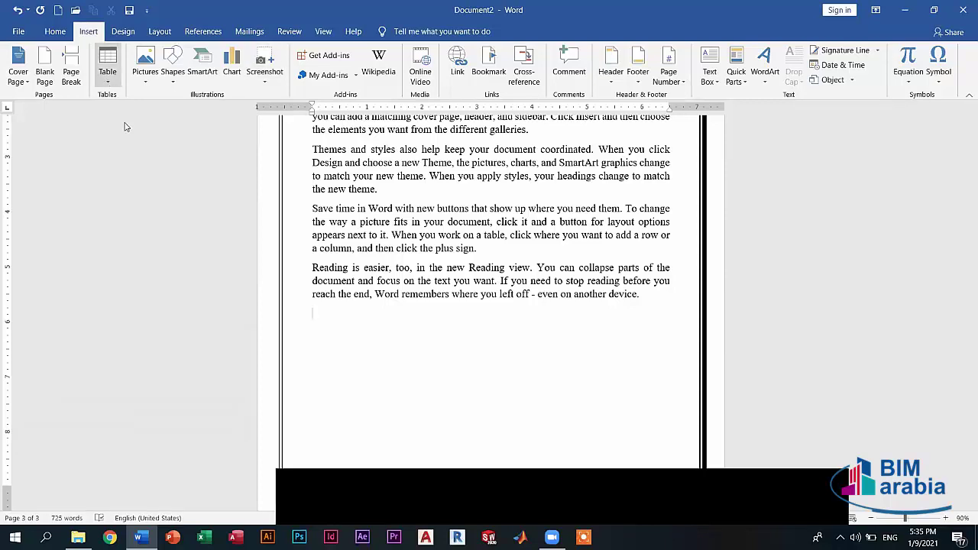
Step: Insert a 5-column by 4-row table below the 'Reading is easier' paragraph
left_click(108, 72)
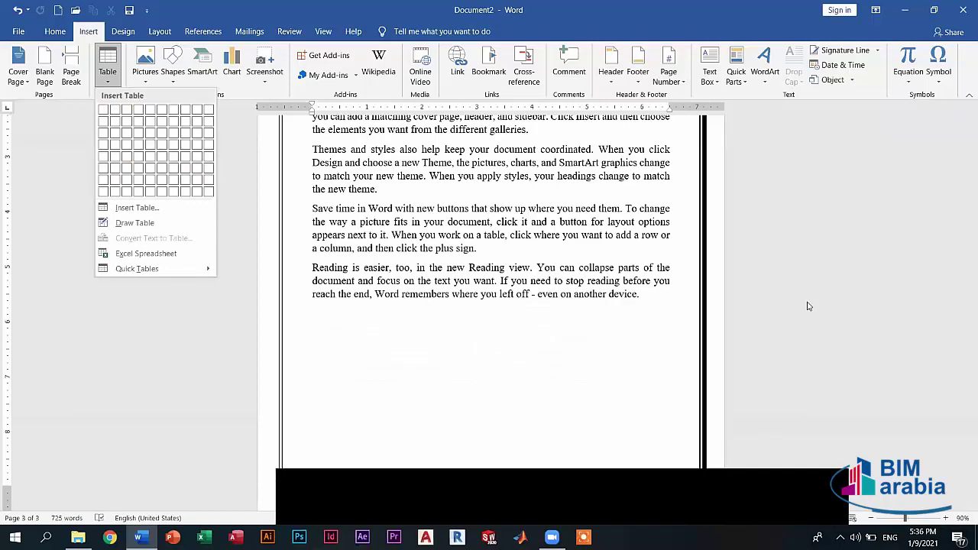
key("Escape")
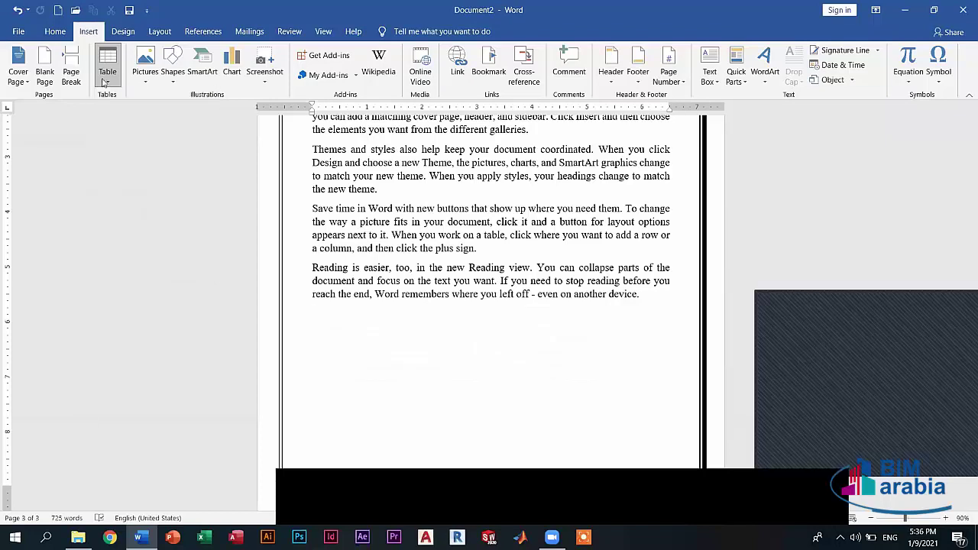
left_click(107, 73)
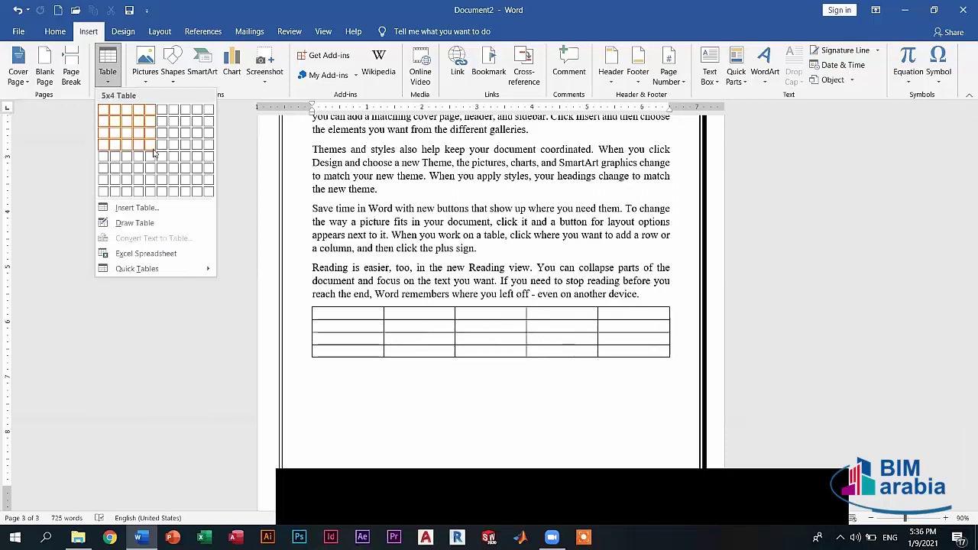
left_click(150, 153)
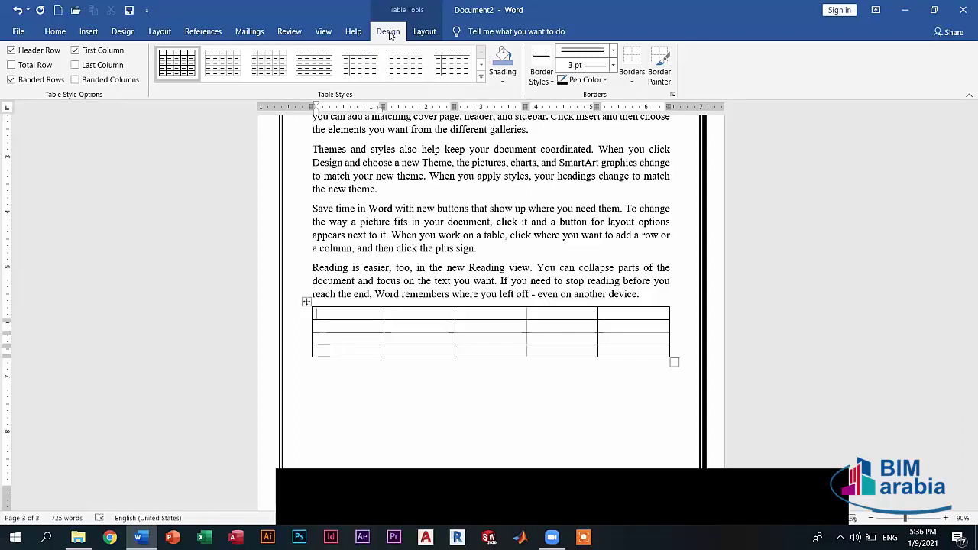
Step: Apply a grey banded Grid Table style to the table, then select rows 2 and 3
left_click(423, 33)
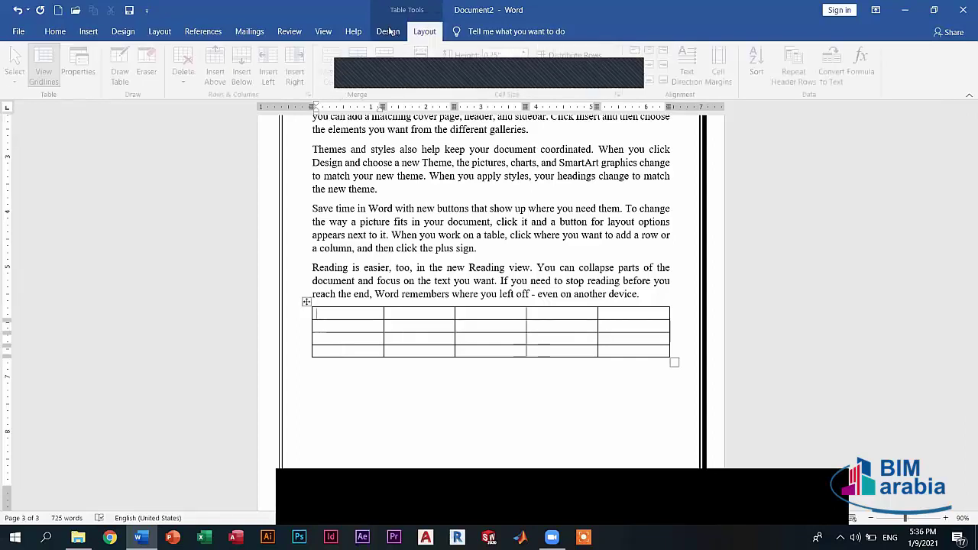
left_click(388, 33)
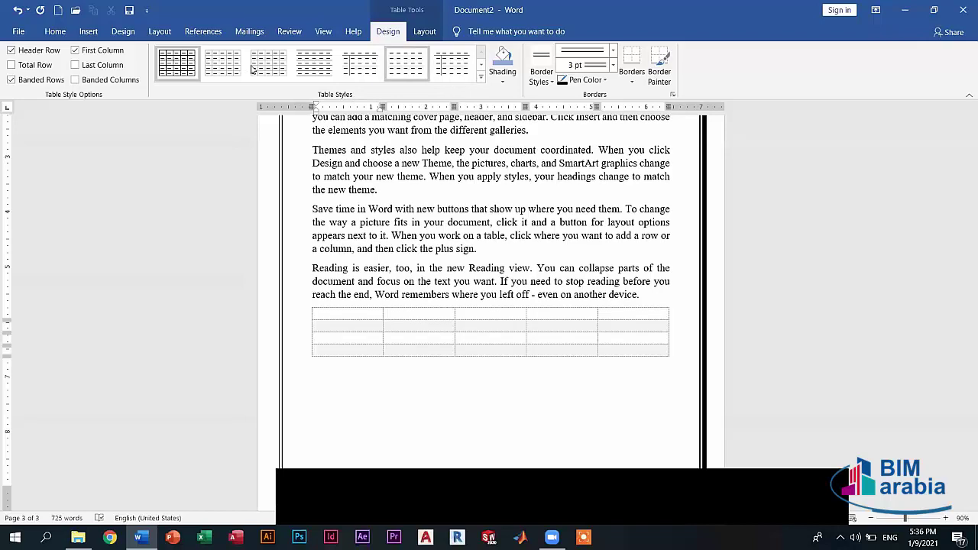
left_click(451, 63)
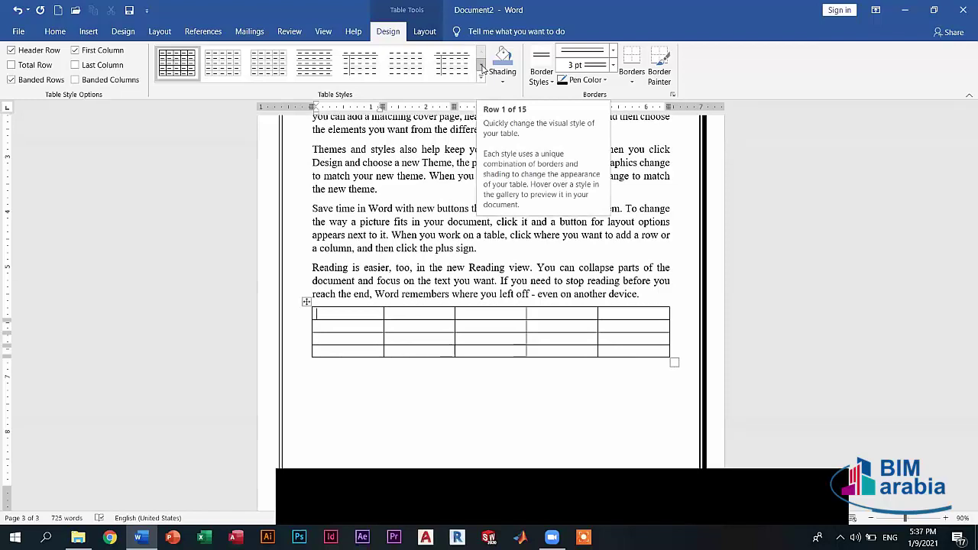
left_click(482, 68)
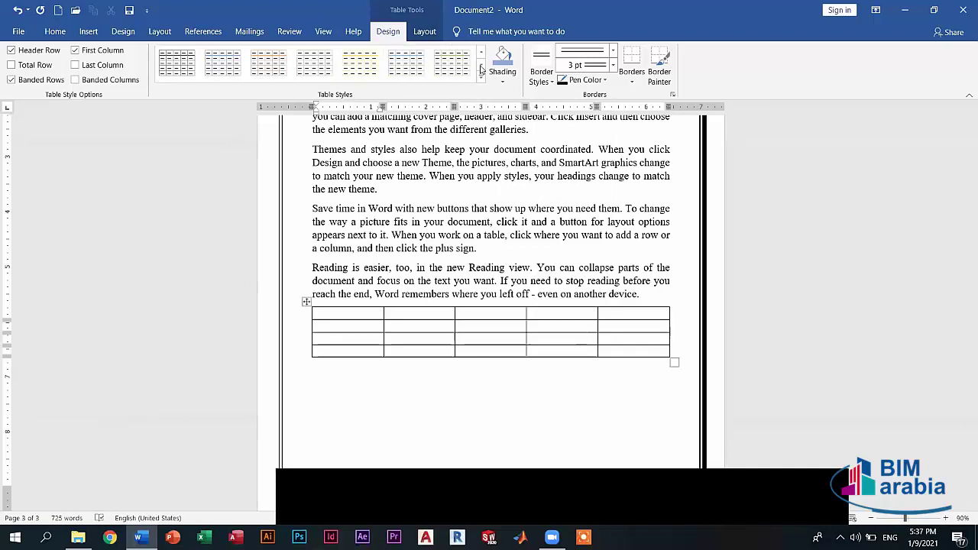
left_click(482, 69)
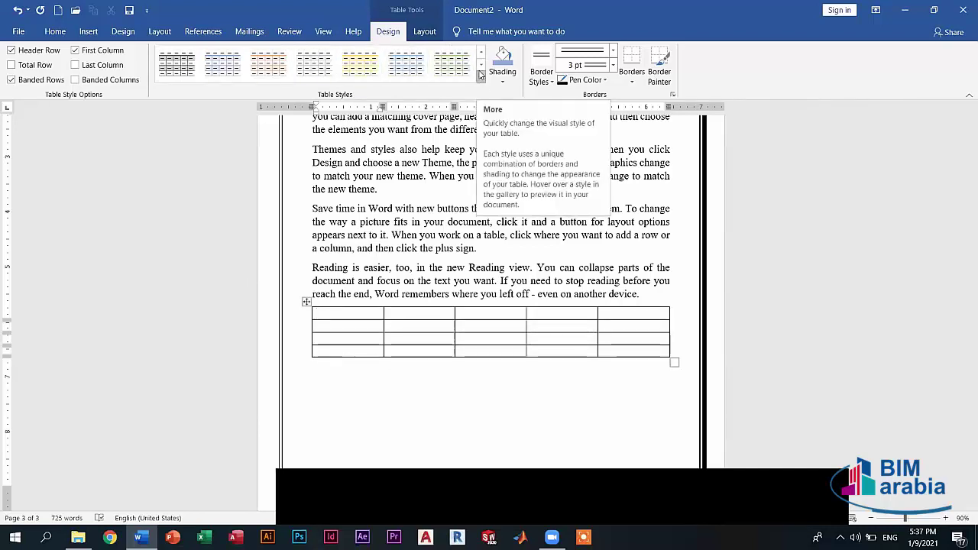
left_click(481, 74)
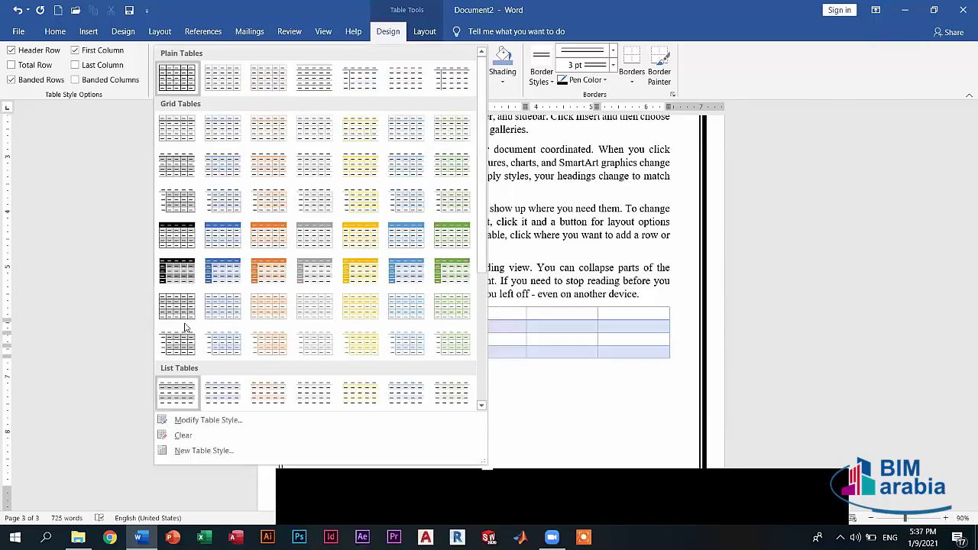
left_click(177, 308)
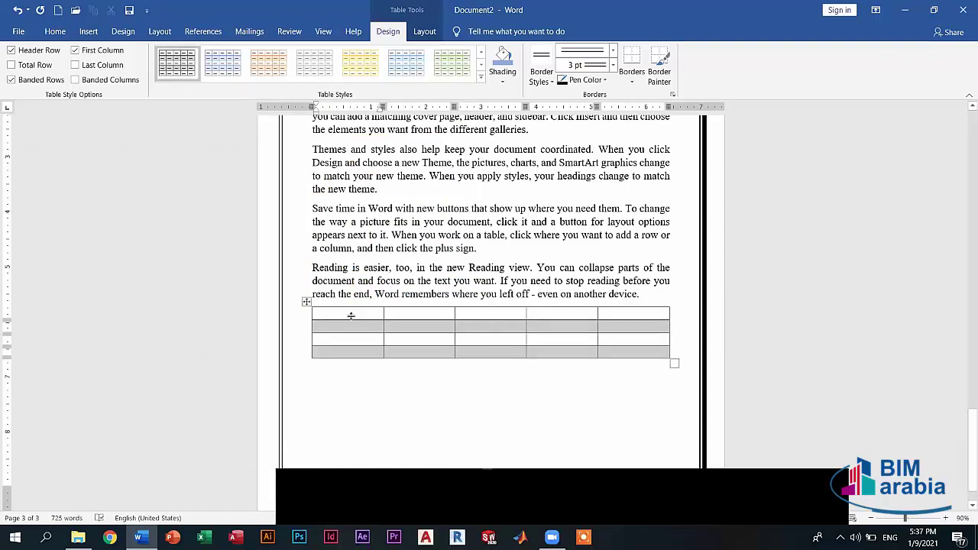
left_click_drag(359, 324, 522, 329)
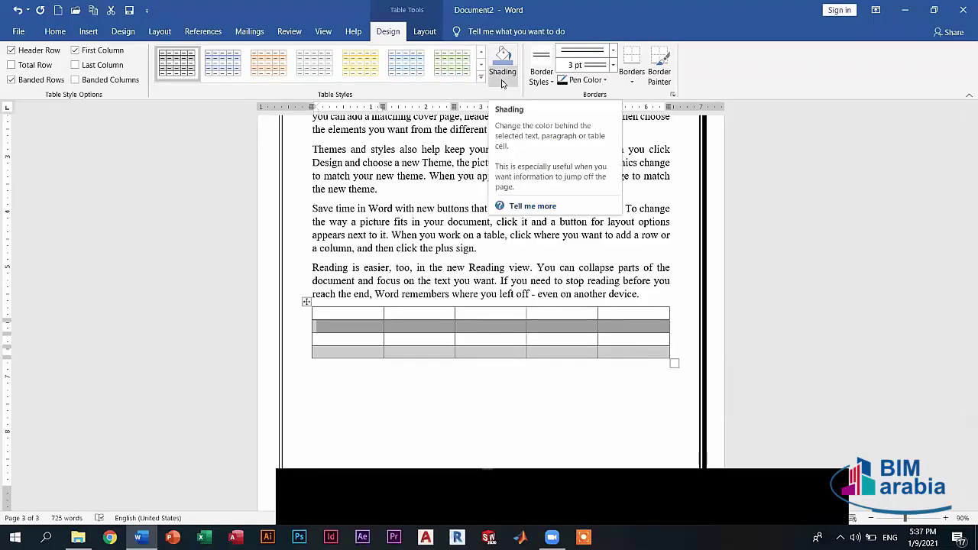
Step: Shade the table's first row light gold and its third row light green
left_click(502, 81)
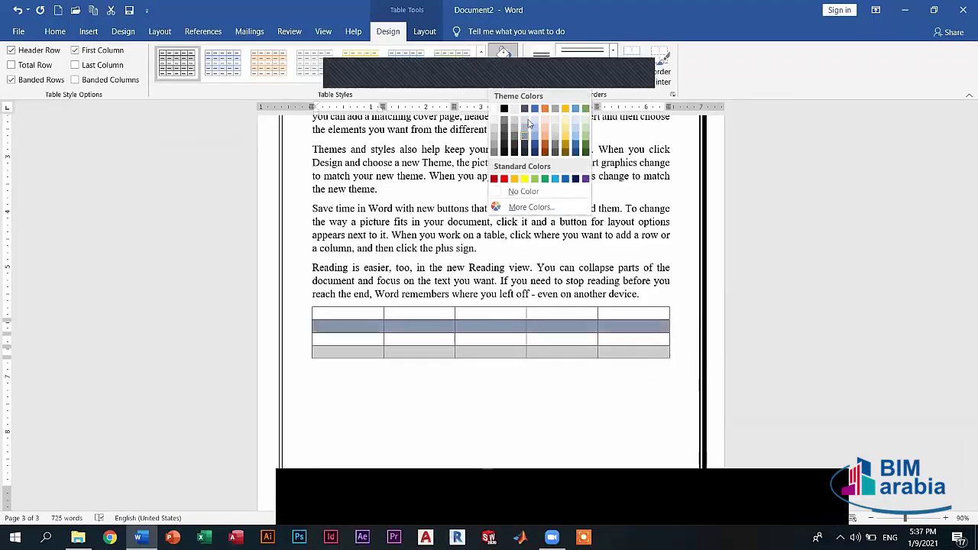
left_click(477, 118)
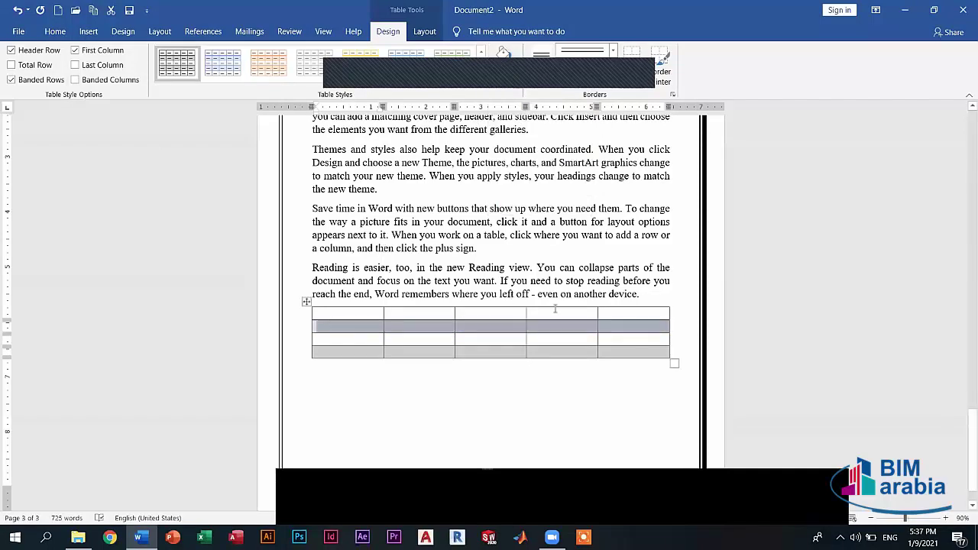
left_click(616, 319)
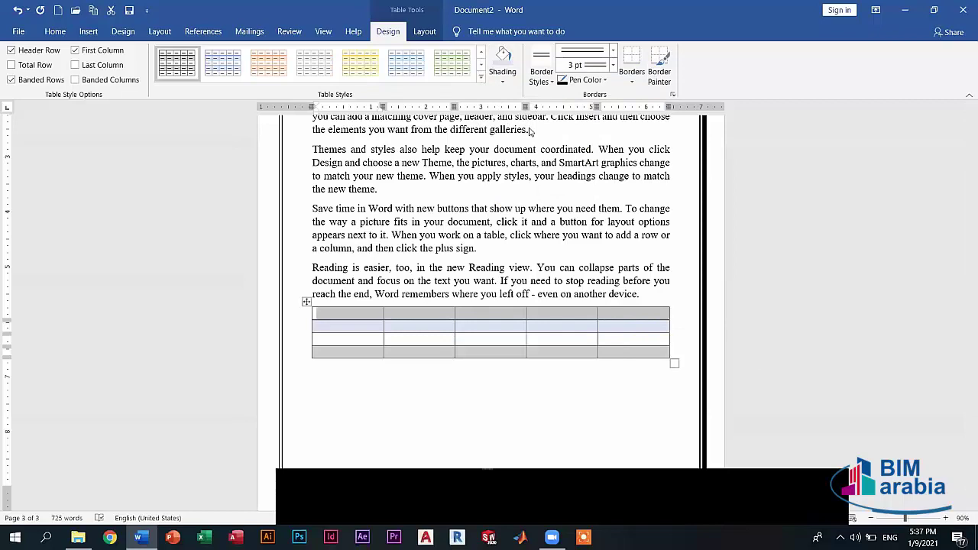
left_click(502, 73)
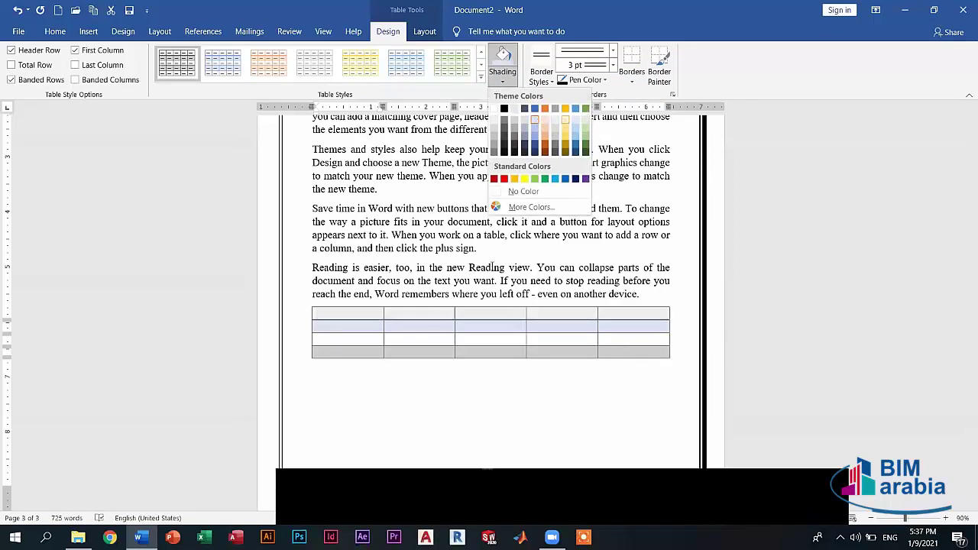
left_click(334, 343)
left_click_drag(334, 342, 657, 342)
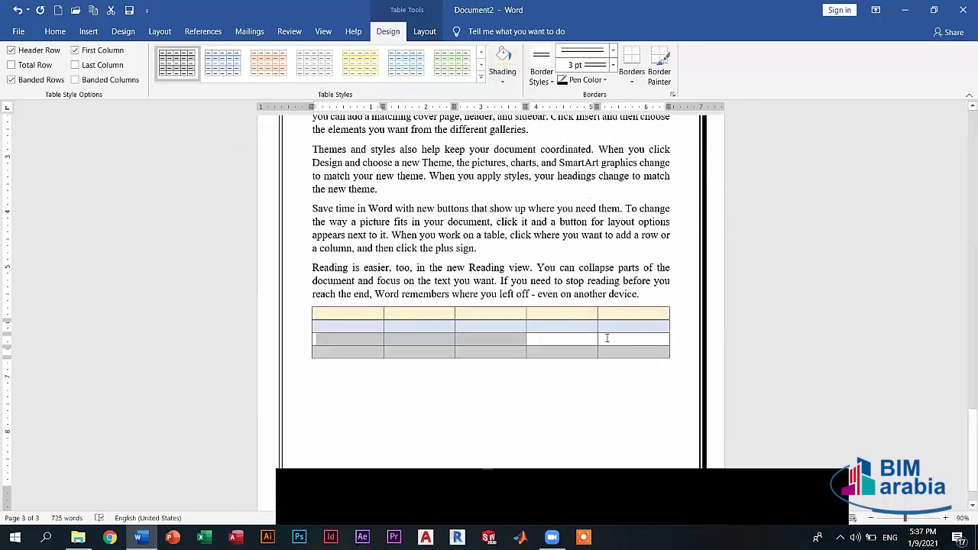
left_click(502, 81)
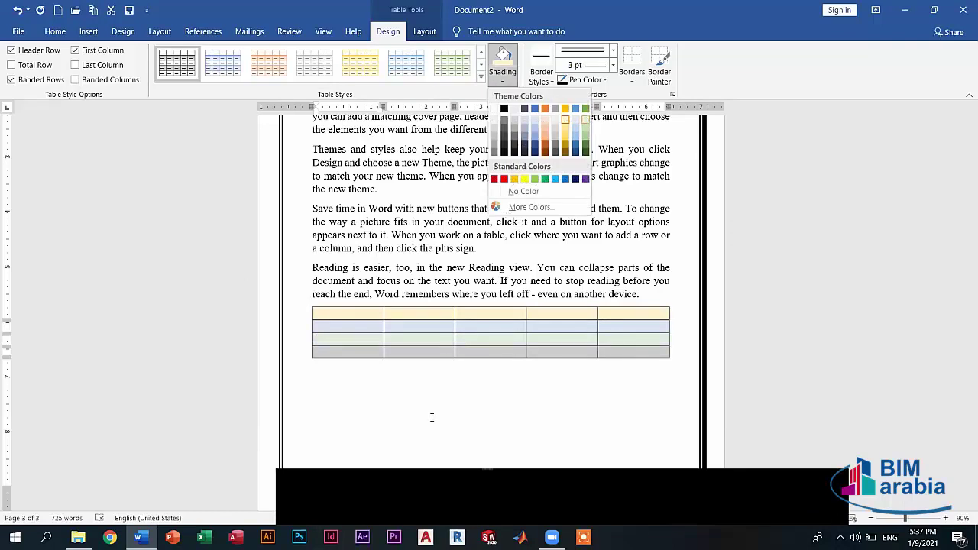
left_click(586, 130)
key("ctrl+End")
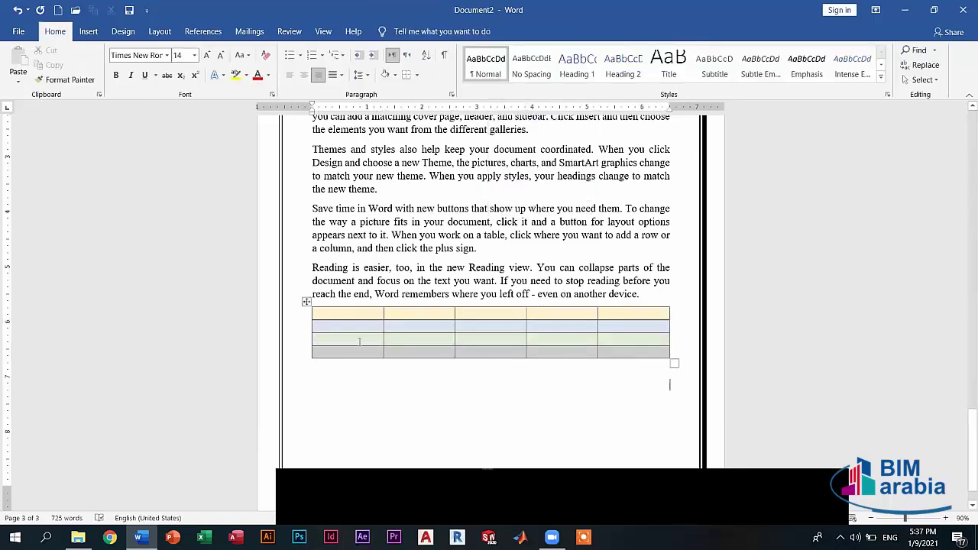
Step: Shade the table's first column orange and its last column blue
left_click_drag(347, 316, 347, 352)
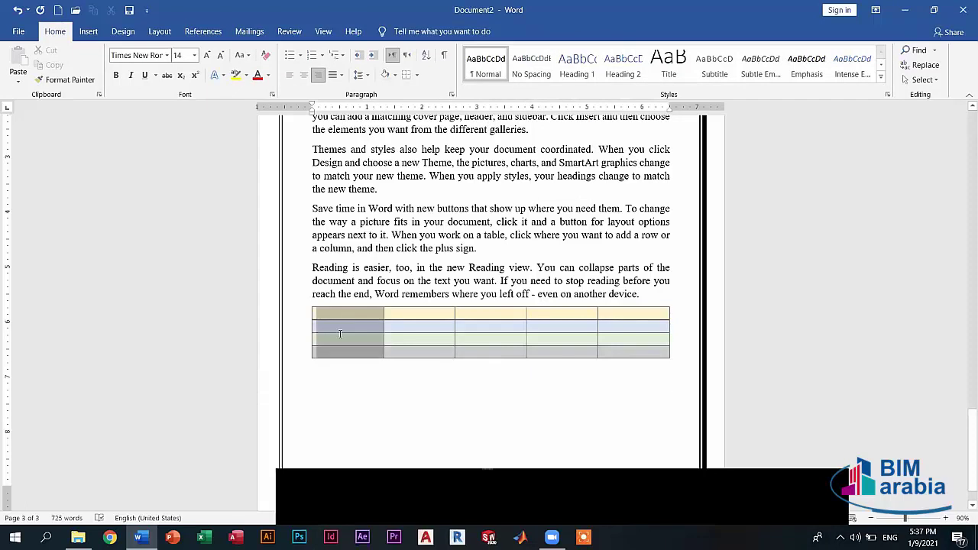
left_click(388, 32)
left_click(502, 81)
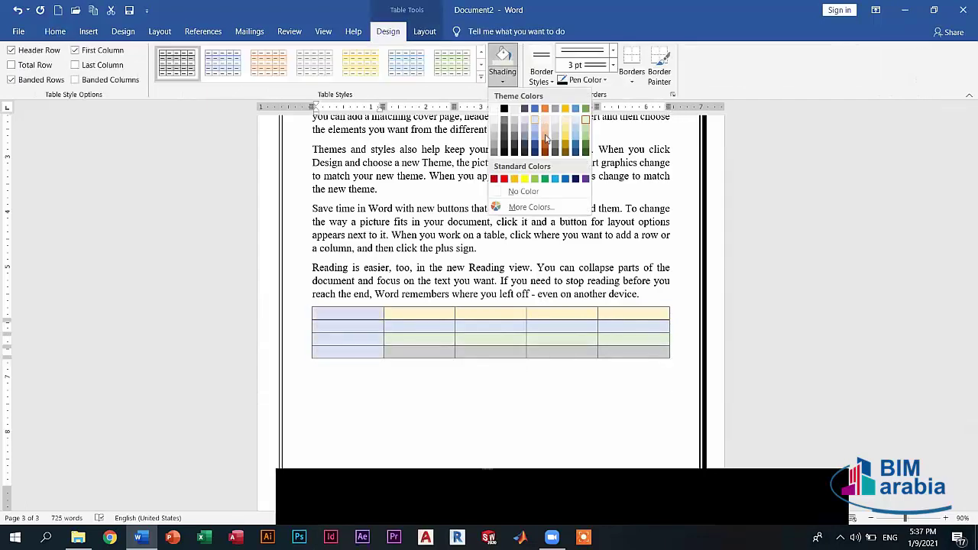
left_click(545, 141)
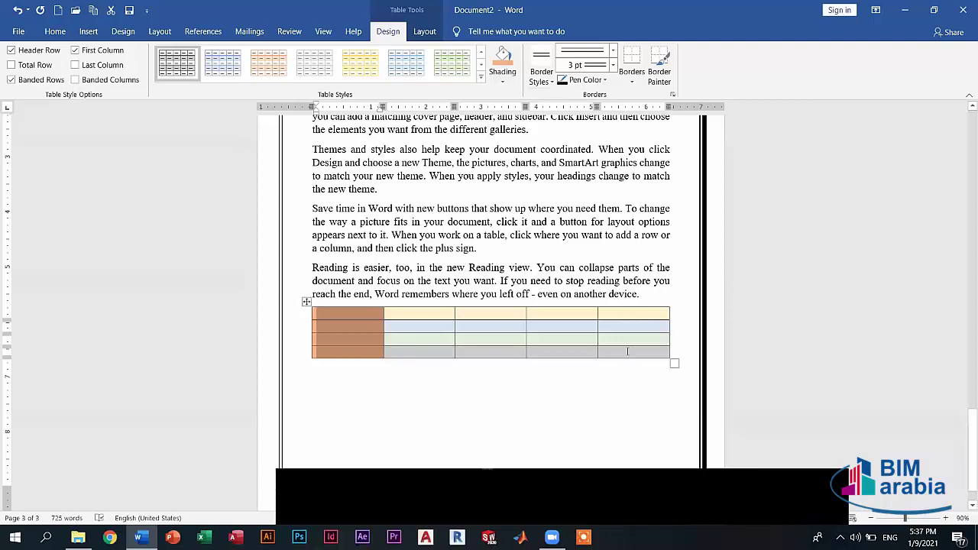
left_click_drag(634, 313, 634, 352)
left_click_drag(390, 313, 637, 340)
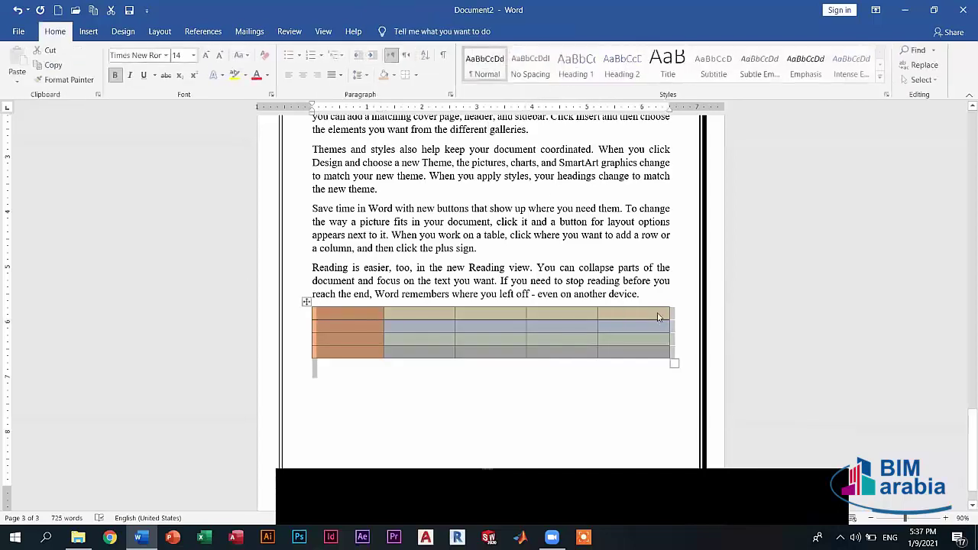
left_click(388, 31)
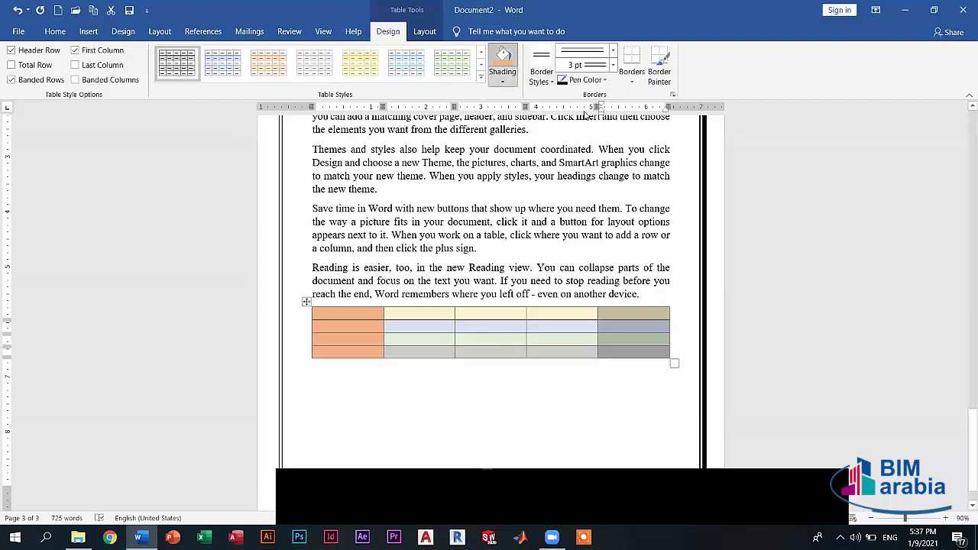
left_click(502, 73)
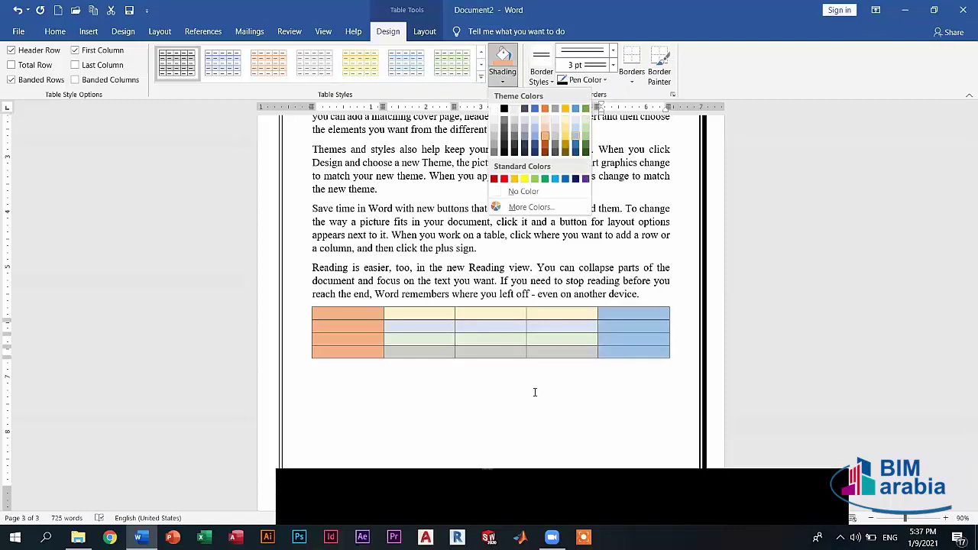
key("Escape")
left_click(633, 350)
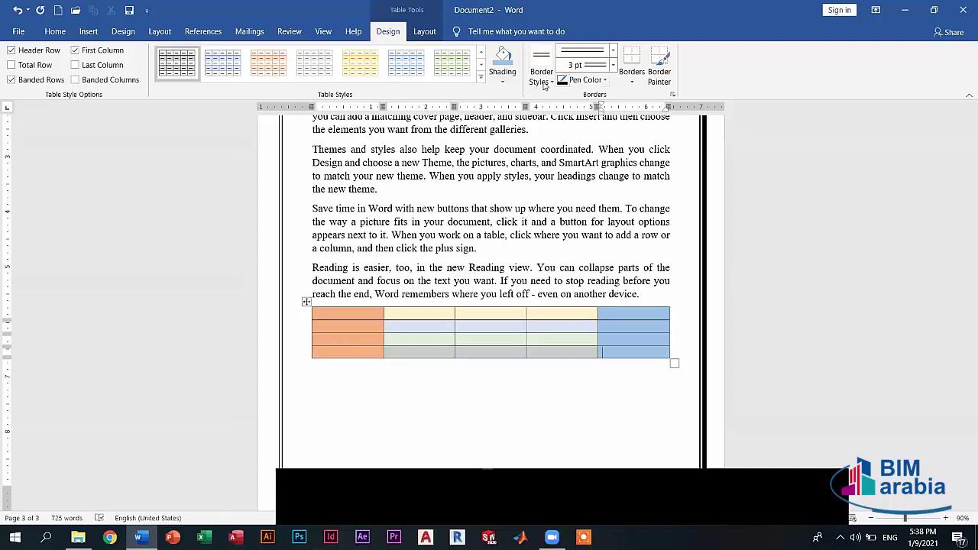
Step: Choose the blue 1½ pt theme border and paint the table's bottom and last-cell edges blue
left_click(544, 81)
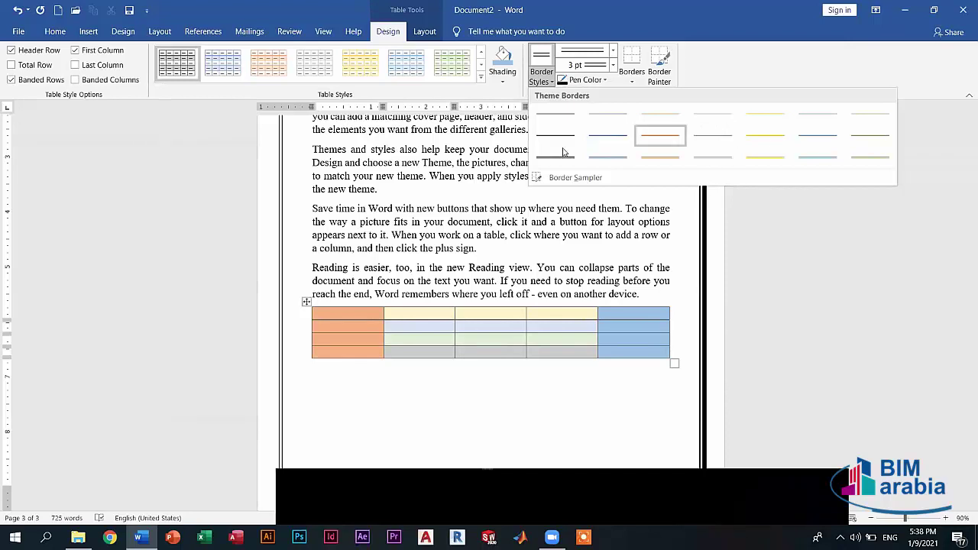
left_click(829, 135)
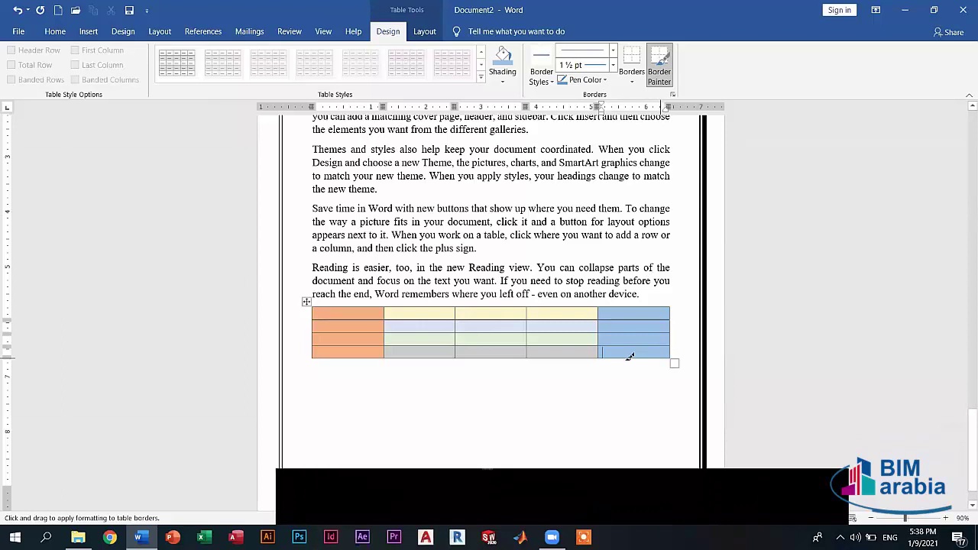
left_click_drag(531, 353, 339, 356)
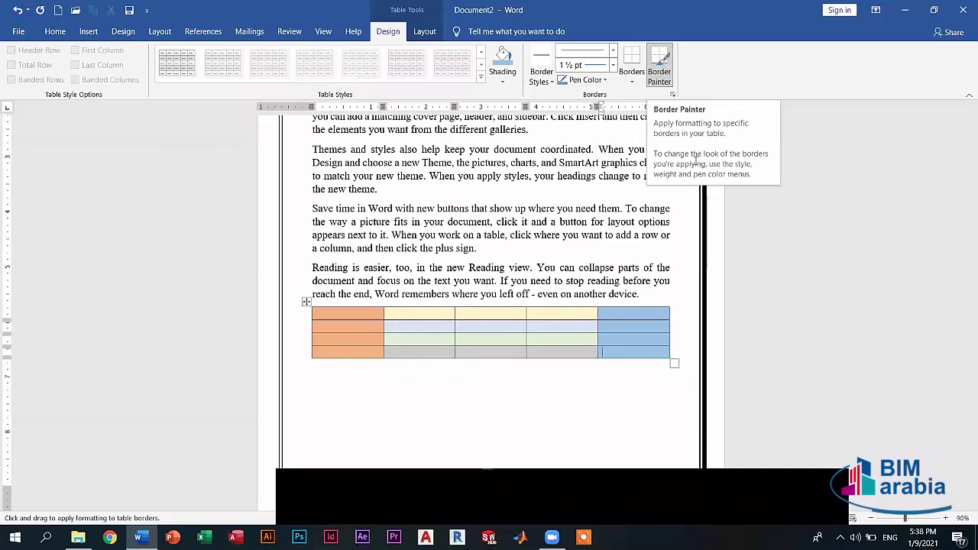
scroll(696, 162, "down", 1)
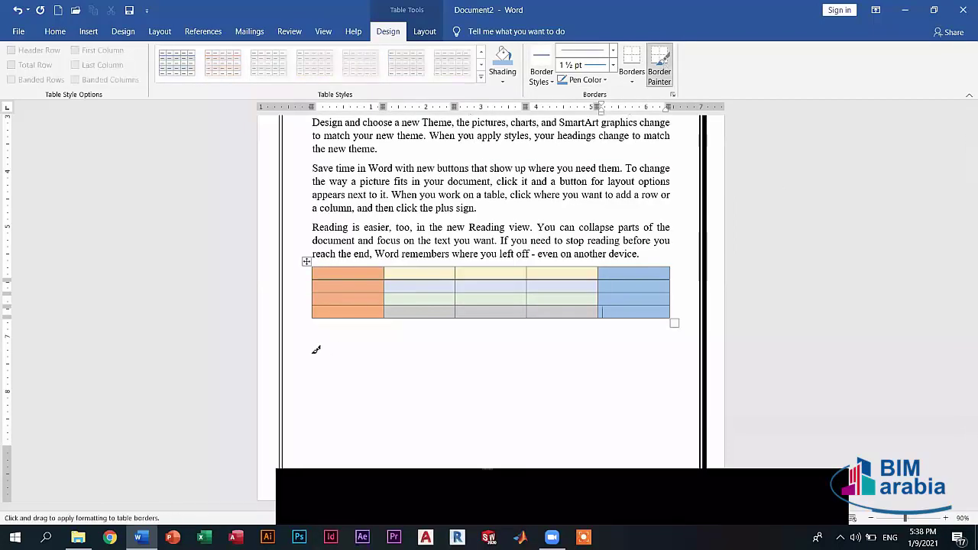
left_click_drag(314, 353, 649, 355)
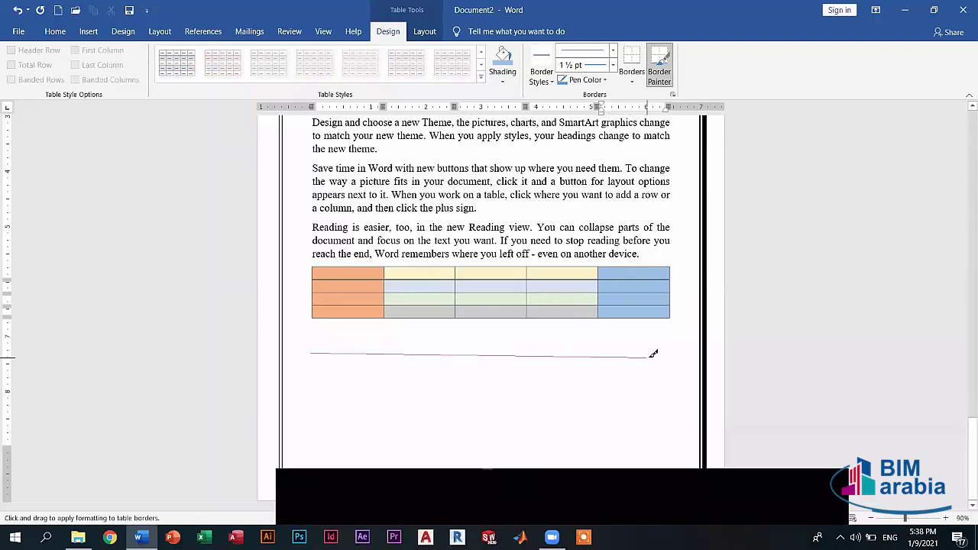
left_click_drag(656, 353, 665, 353)
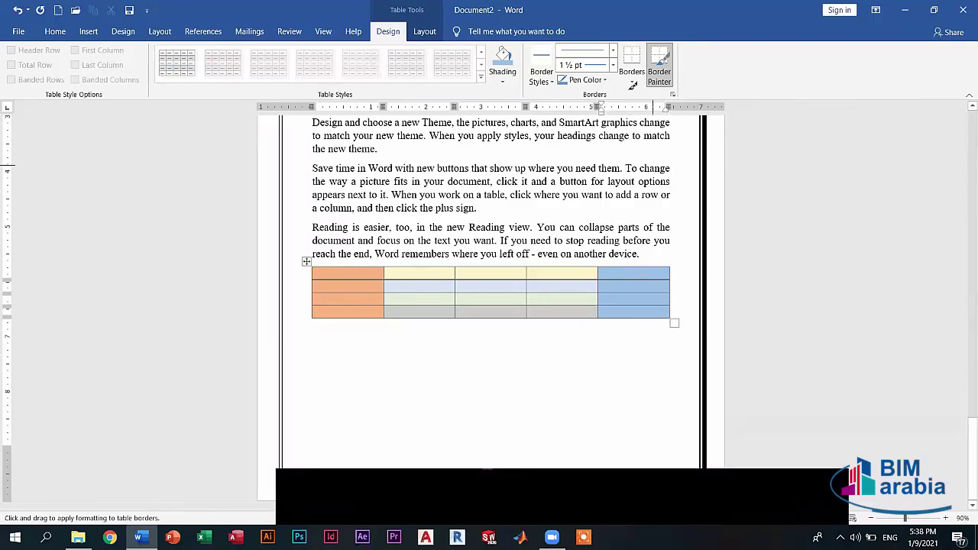
left_click_drag(670, 318, 610, 318)
Step: Remove the last column's blue shading and repaint the table's right and bottom borders blue
left_click(660, 274)
key("ctrl+z")
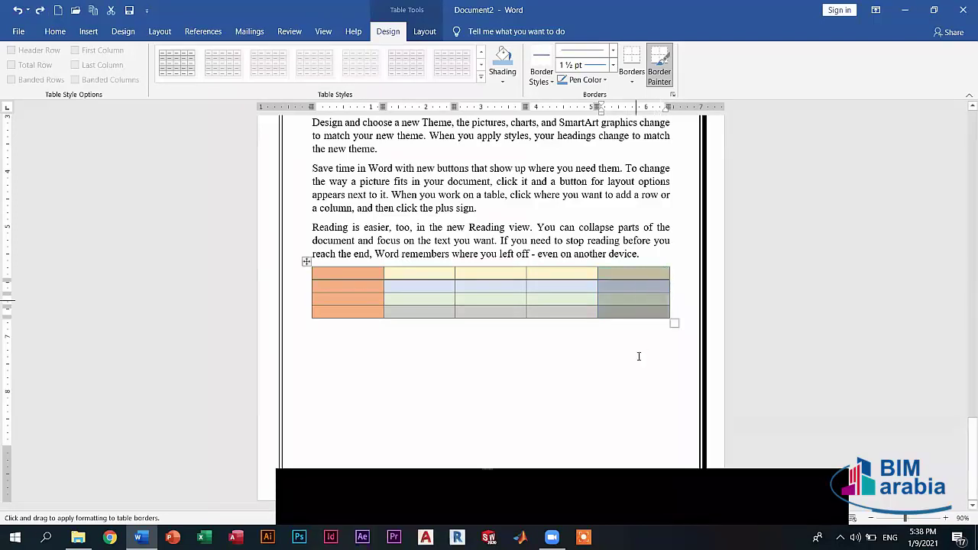
key("Escape")
left_click(671, 326)
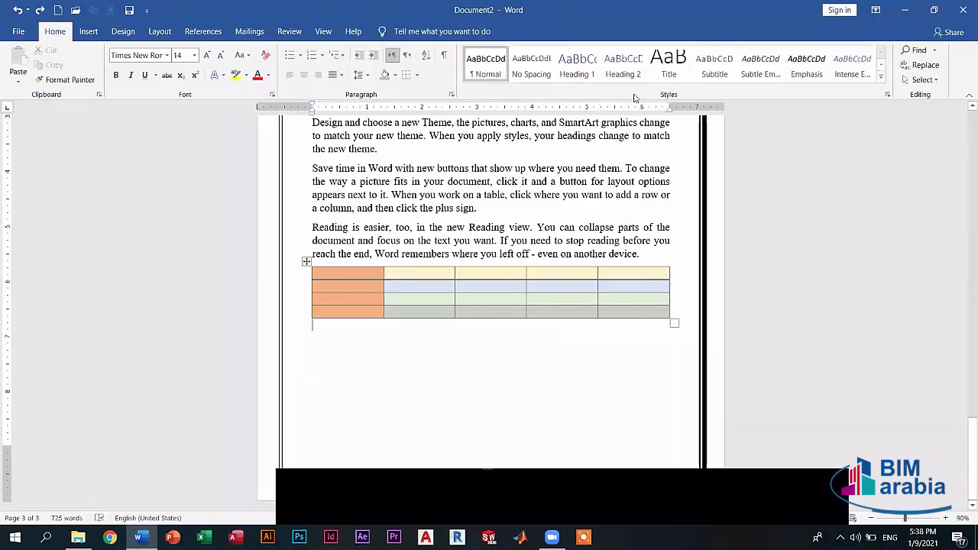
left_click(672, 322)
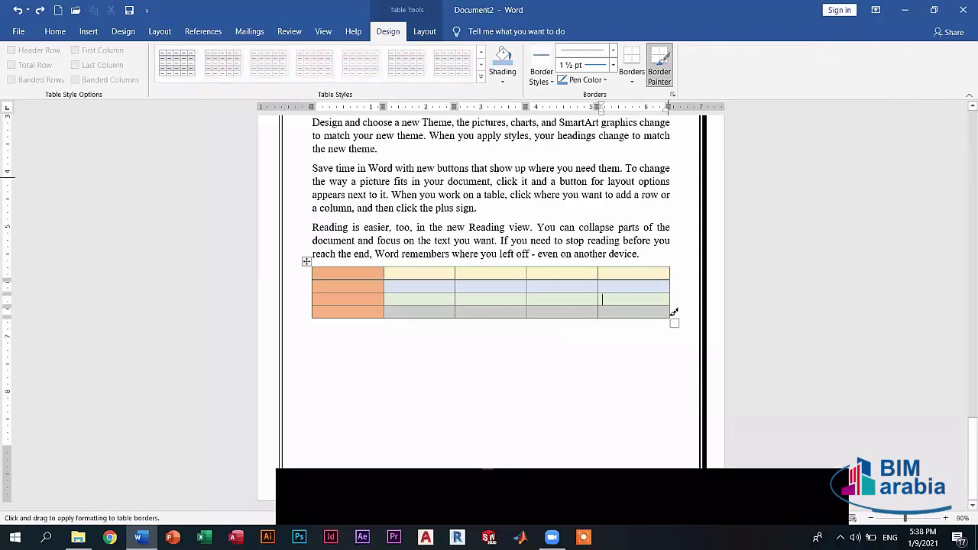
left_click_drag(675, 270, 671, 262)
left_click_drag(670, 316, 618, 315)
key("Escape")
Step: Paint blue borders on a last-column row boundary and a fourth-column cell edge
left_click(659, 67)
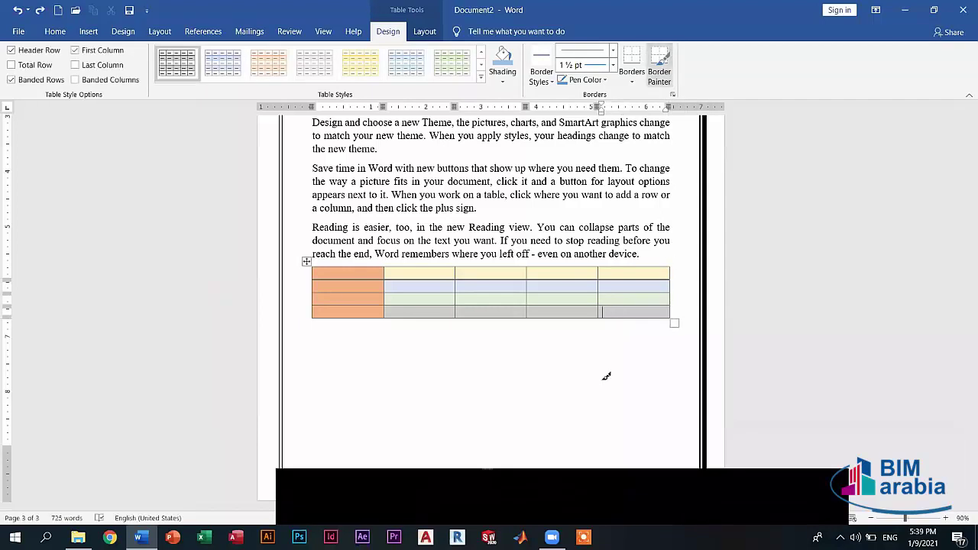
key("Escape")
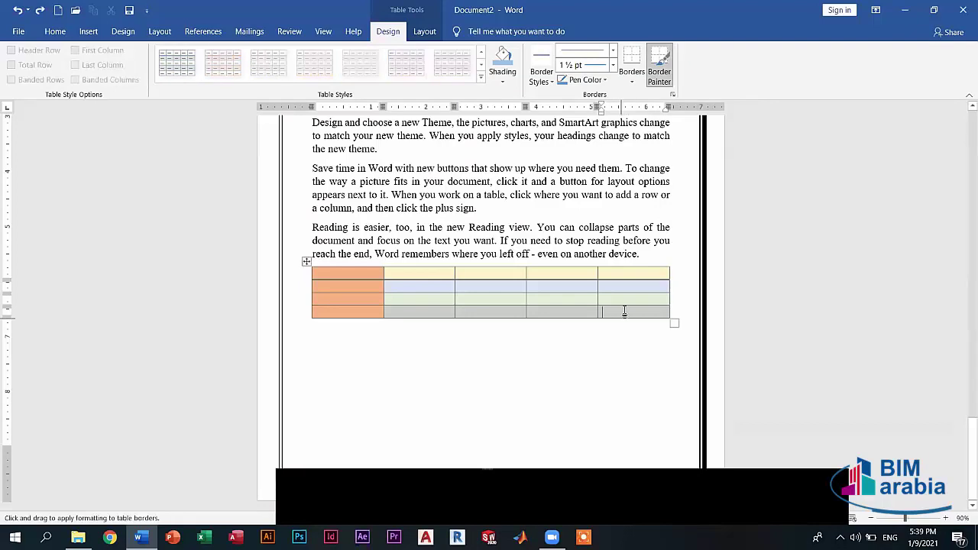
key("Escape")
left_click(655, 79)
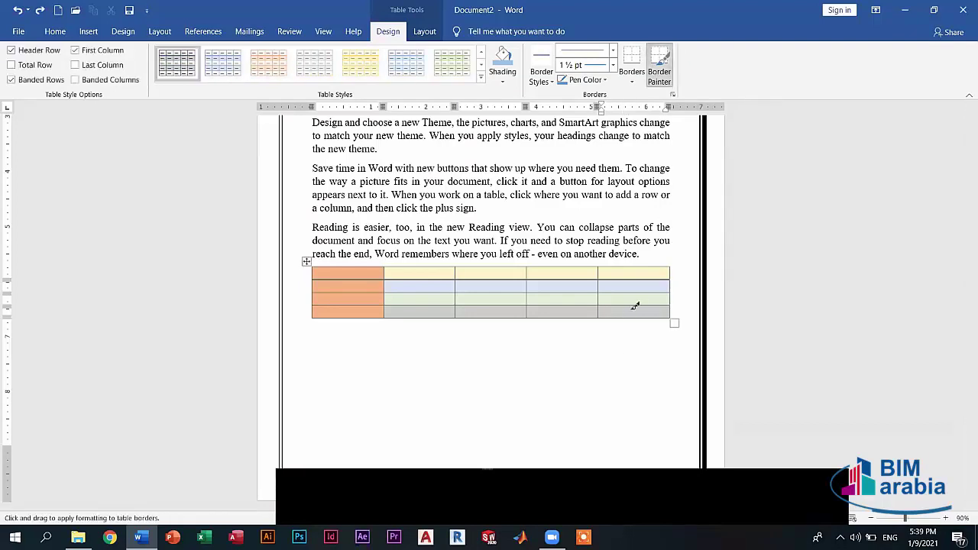
left_click(647, 295)
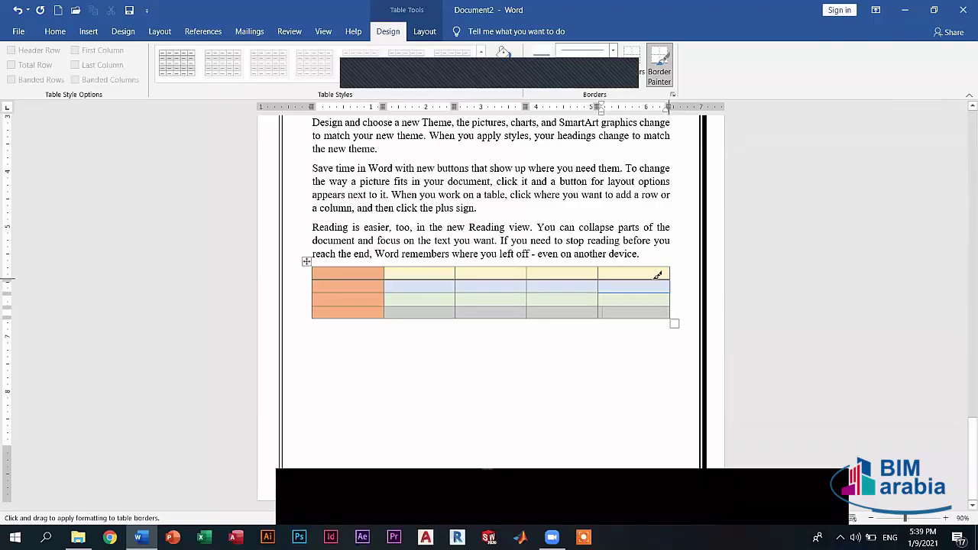
key("Escape")
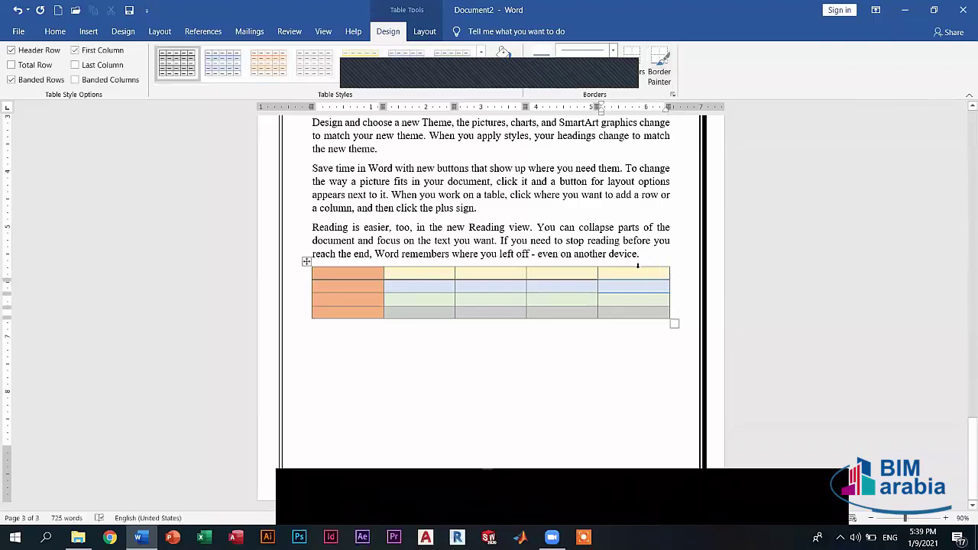
left_click(578, 293)
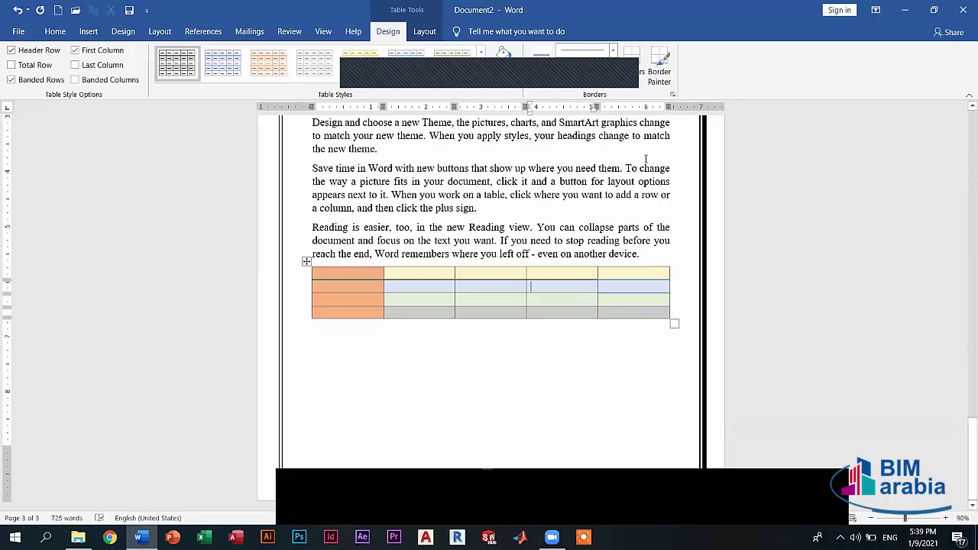
left_click(662, 72)
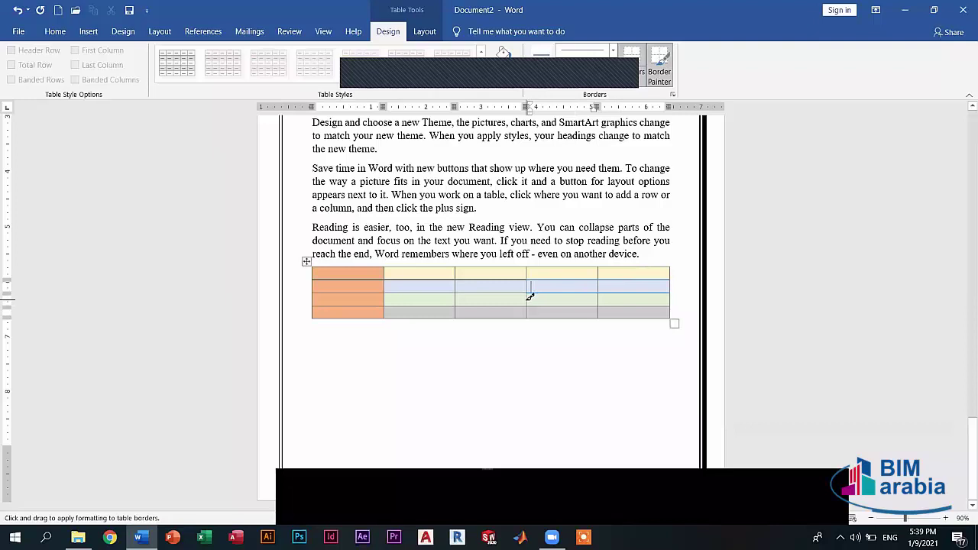
left_click(601, 306)
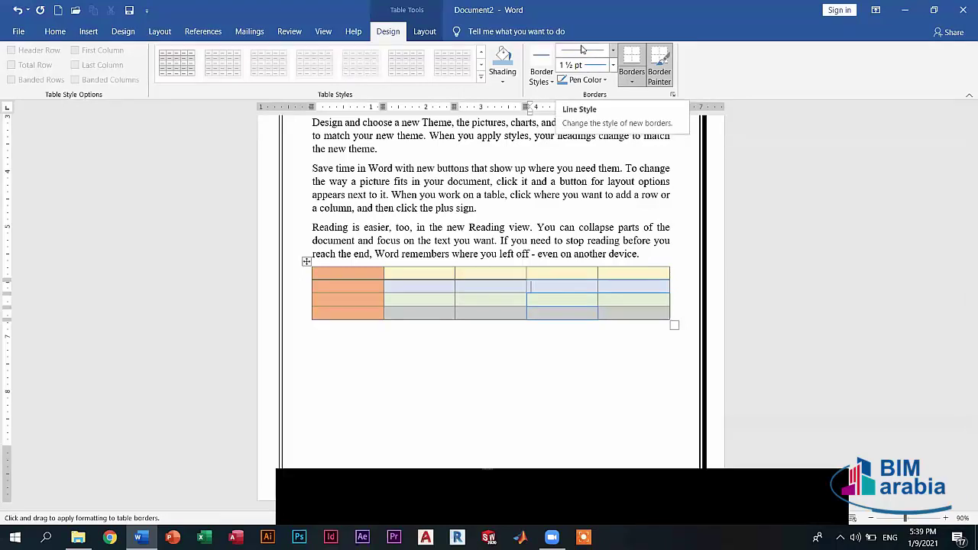
Step: Paint 3 pt double-line blue borders around the middle cells of rows 2 and 3
left_click(582, 49)
left_click(579, 254)
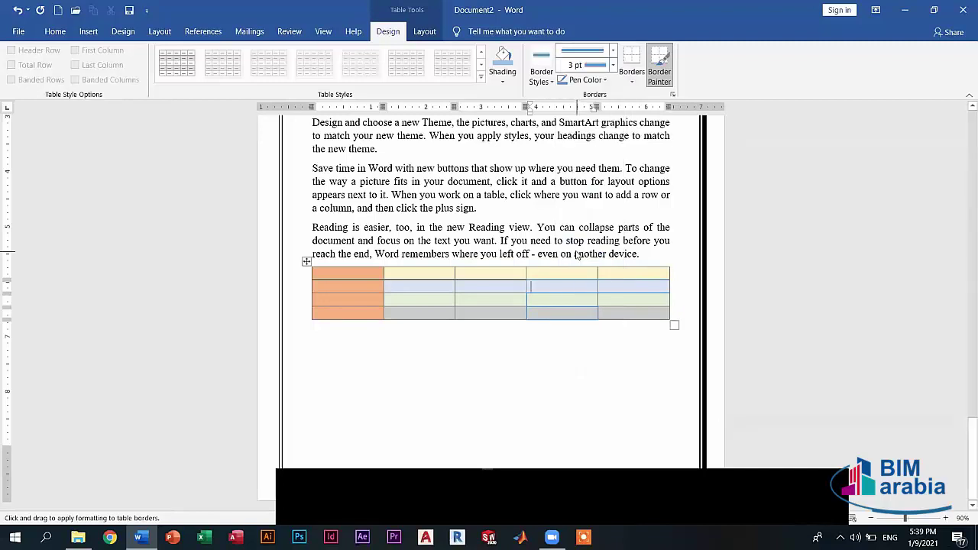
left_click(484, 287)
left_click(482, 296)
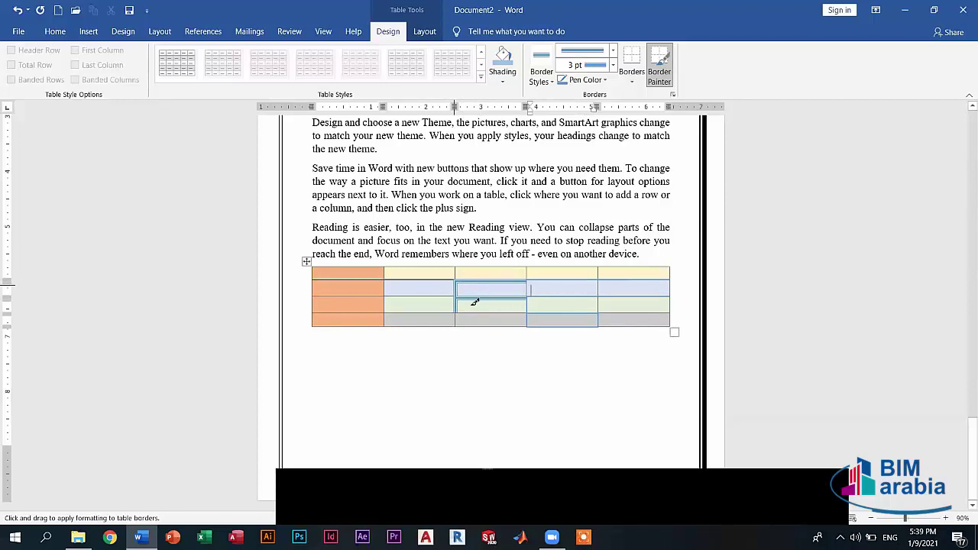
left_click(389, 310)
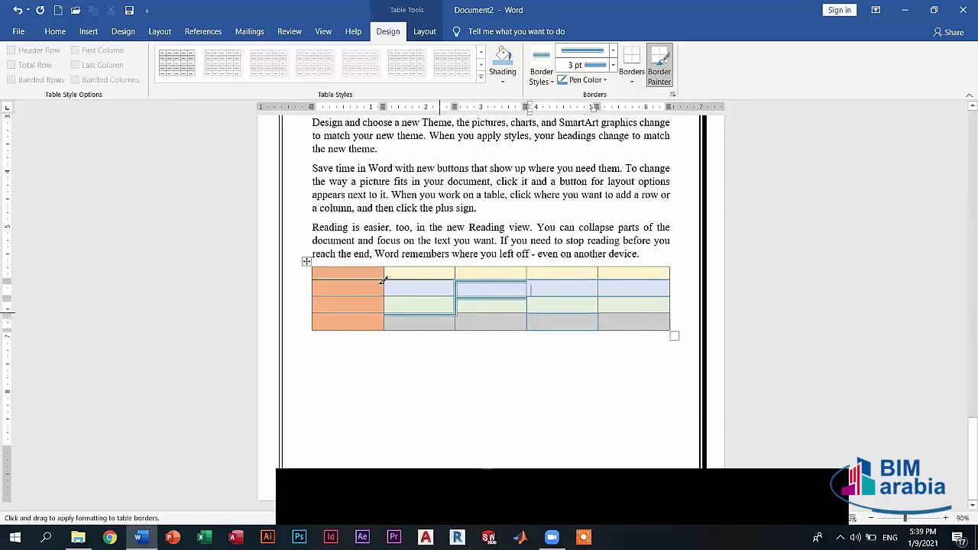
left_click(410, 281)
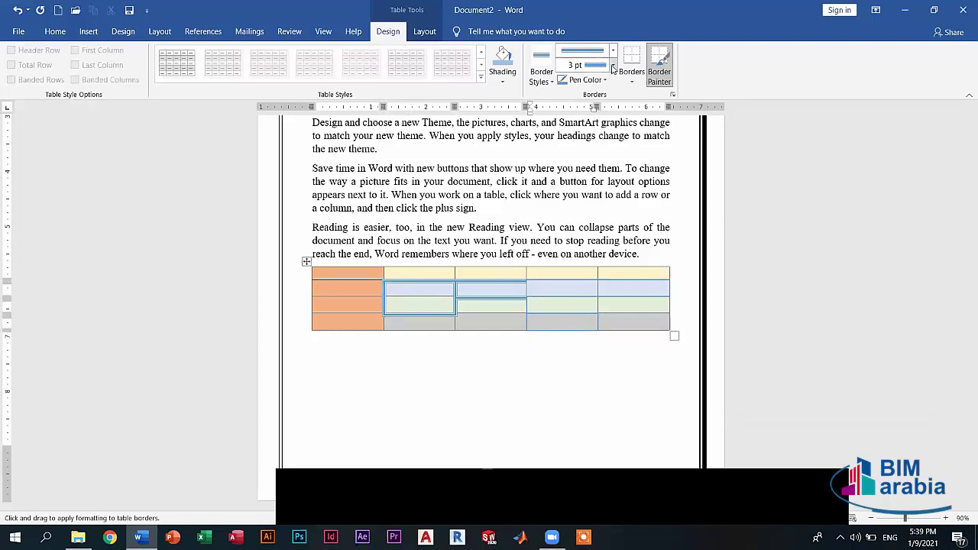
Step: Switch the pen to 6 pt and paint thick blue lines across the orange first column
left_click(614, 69)
left_click(595, 67)
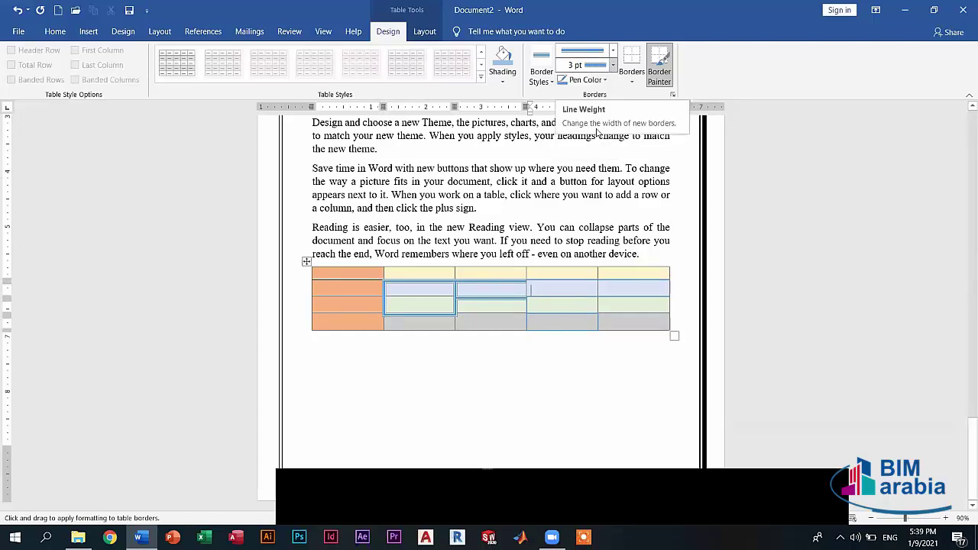
left_click(613, 66)
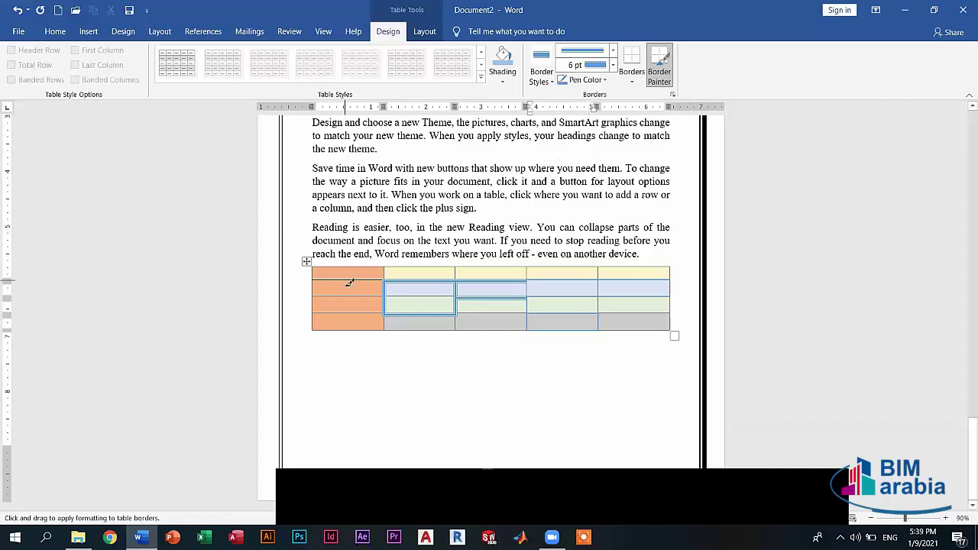
left_click(348, 282)
left_click(347, 303)
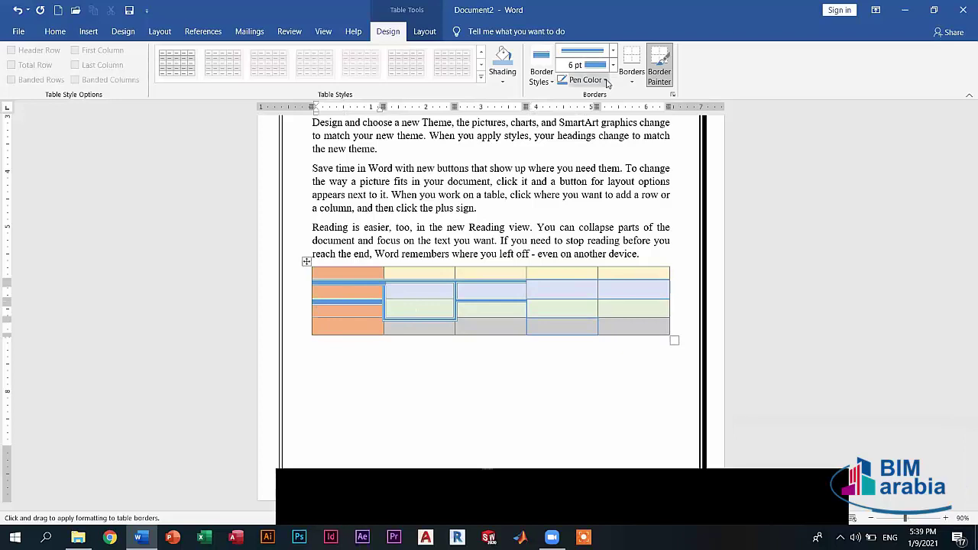
Step: Add a thick 6 pt green top border to the table's top-right cell
left_click(606, 81)
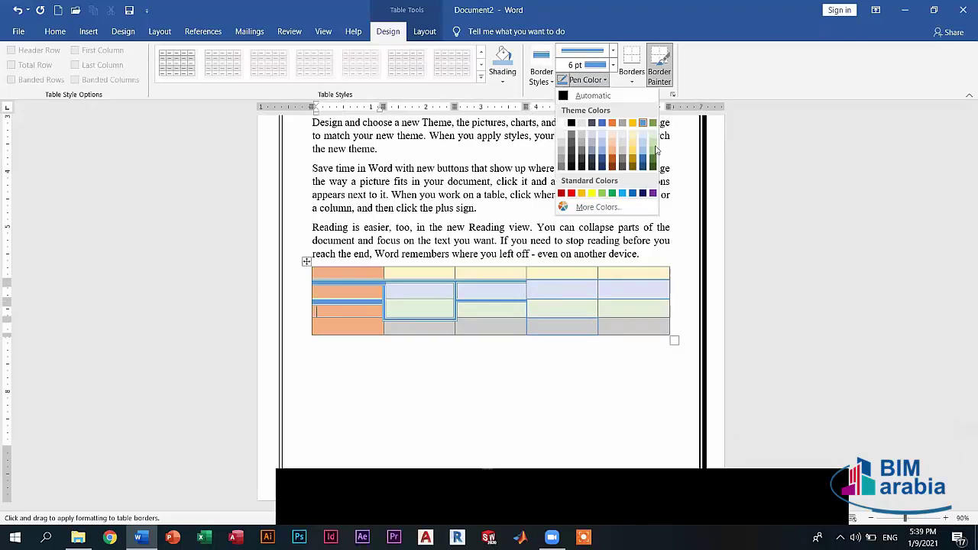
key("Escape")
key("Escape")
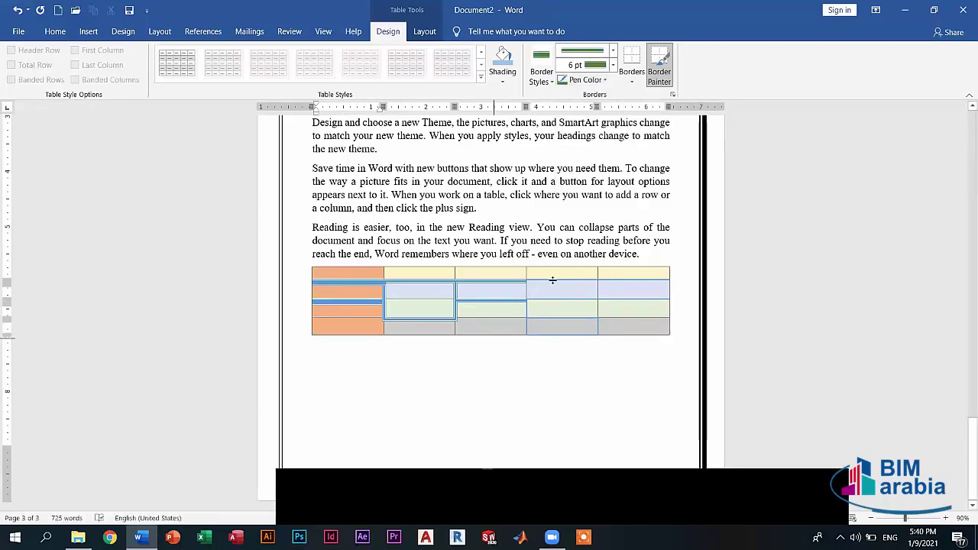
left_click(661, 75)
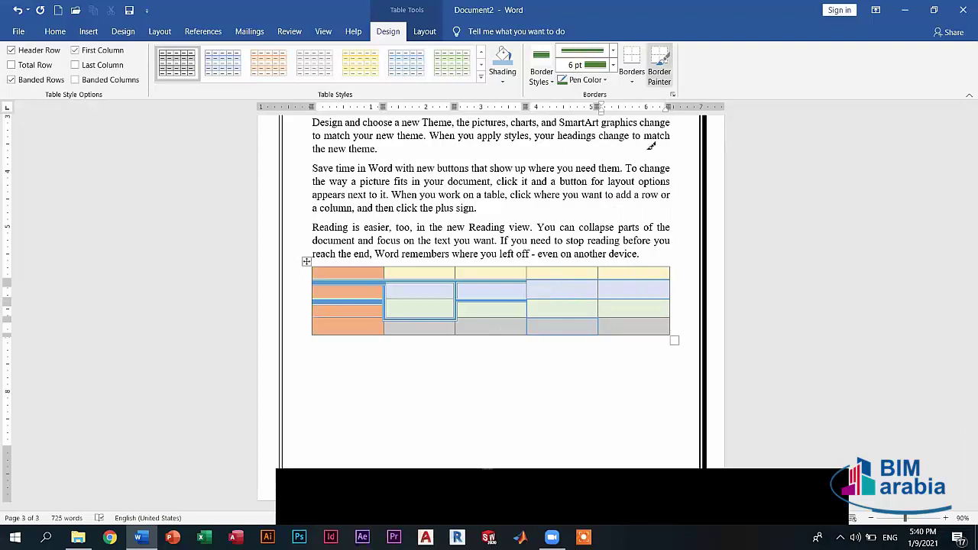
left_click(622, 270)
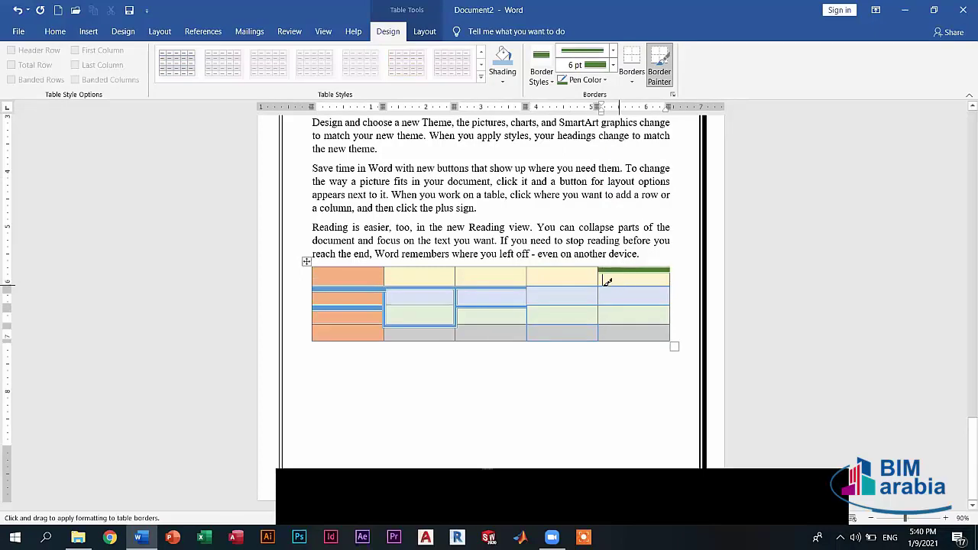
key("Escape")
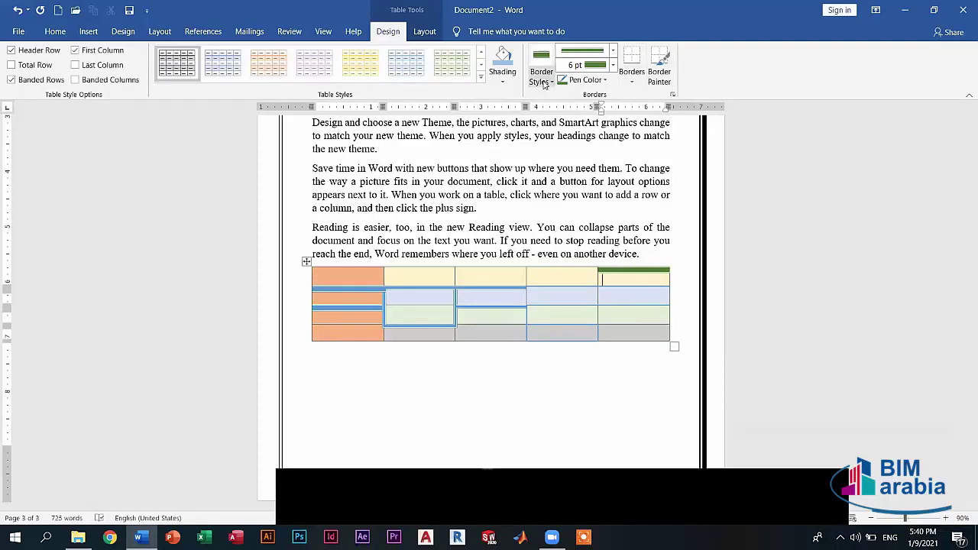
Step: Switch the border pen to the yellow 1½ pt theme border style
left_click(545, 83)
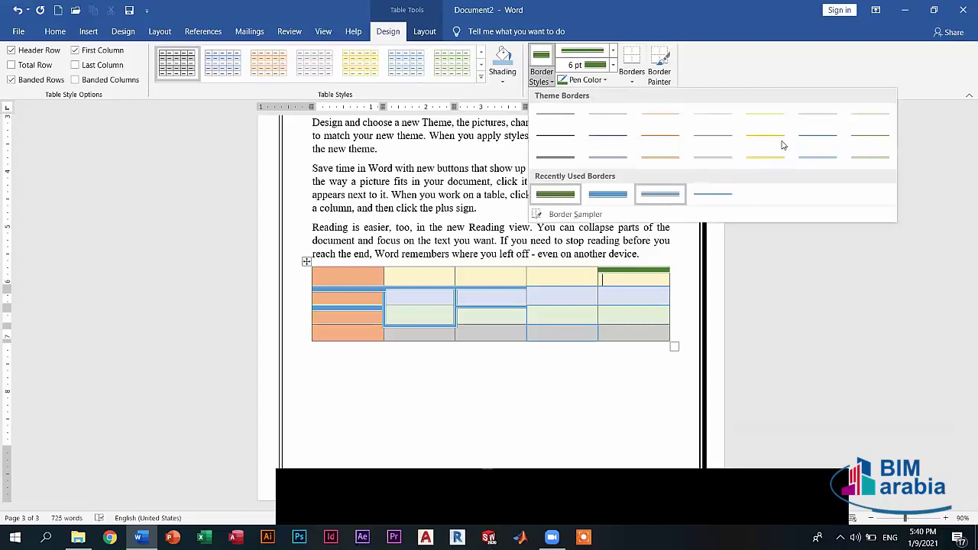
left_click(768, 136)
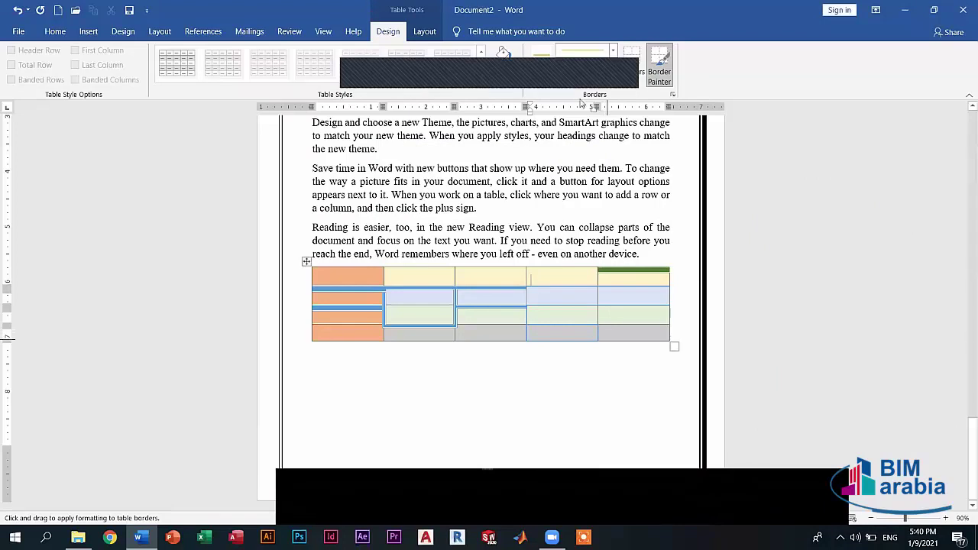
key("Escape")
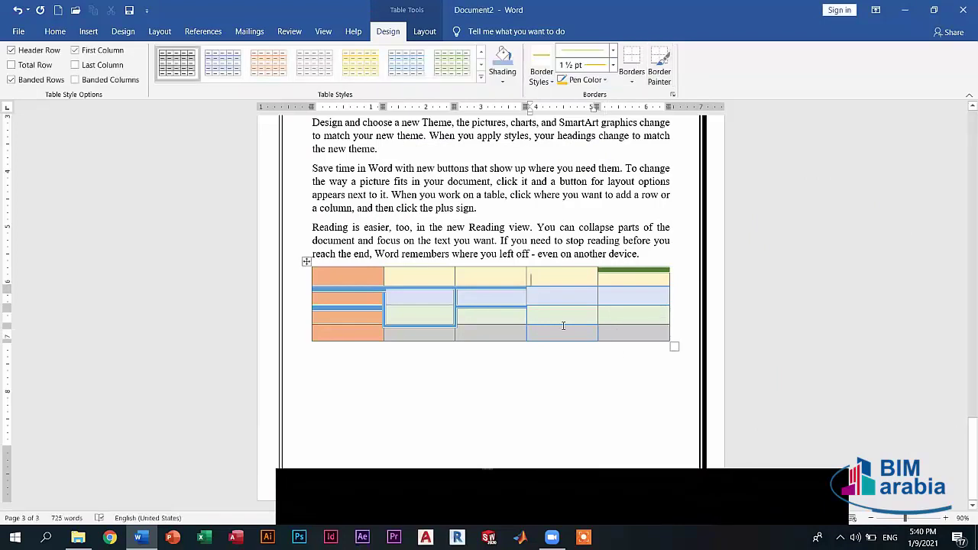
Step: Select every cell of the table
left_click_drag(563, 326, 634, 333)
left_click(667, 366)
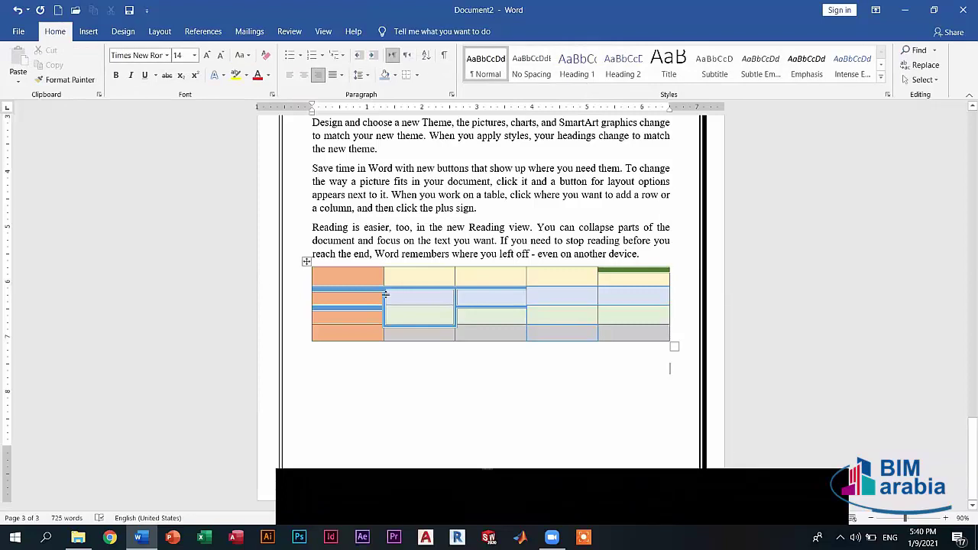
left_click_drag(369, 309, 305, 264)
left_click(306, 261)
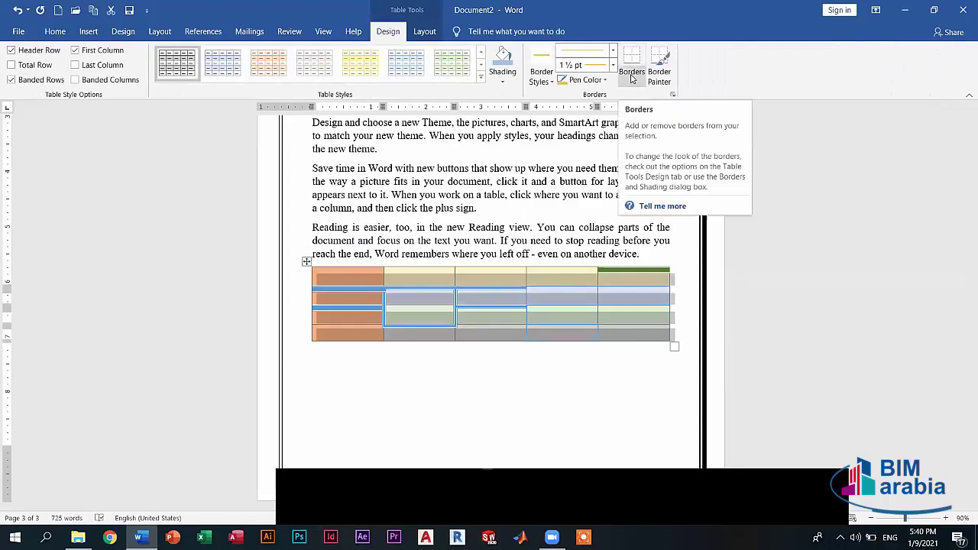
Step: Apply yellow All Borders to the table, then set the pen to a solid black line
left_click(632, 79)
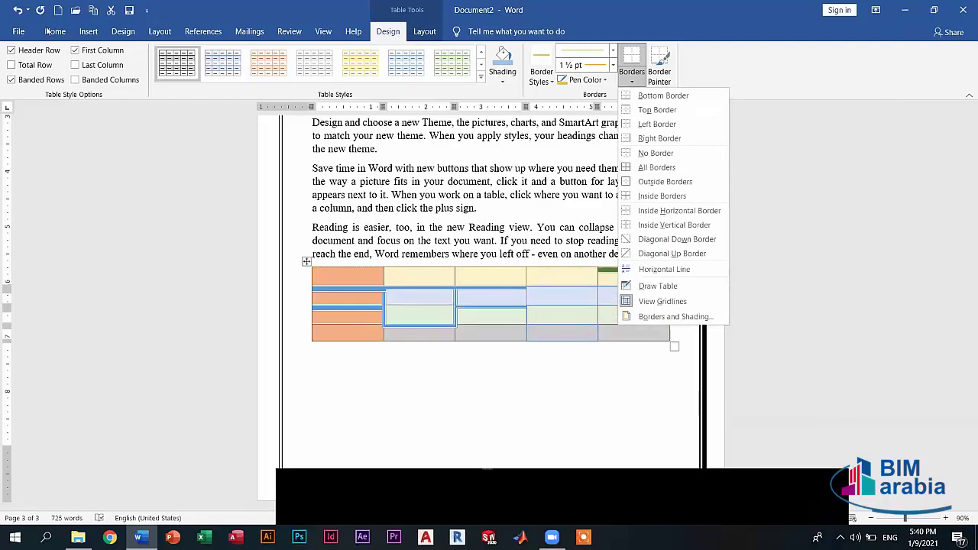
left_click(644, 166)
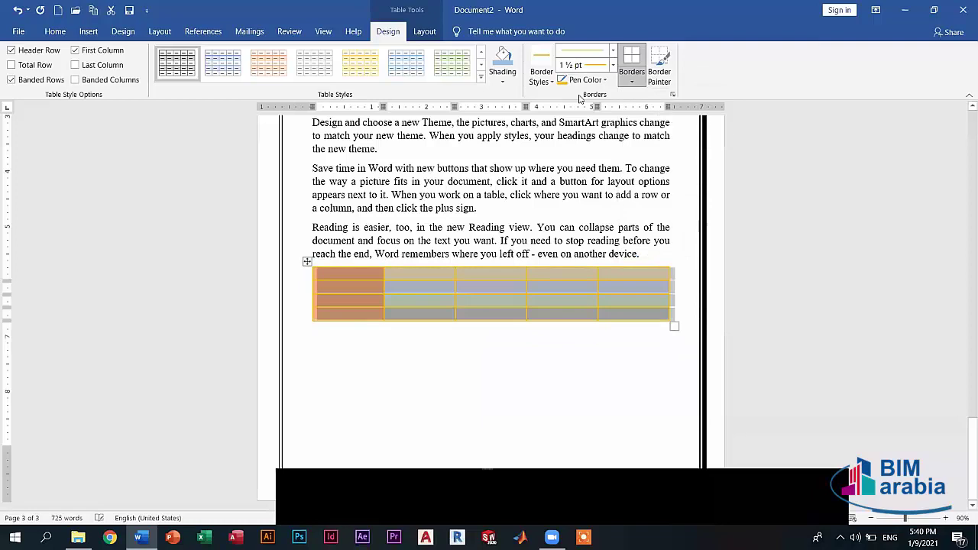
left_click(612, 50)
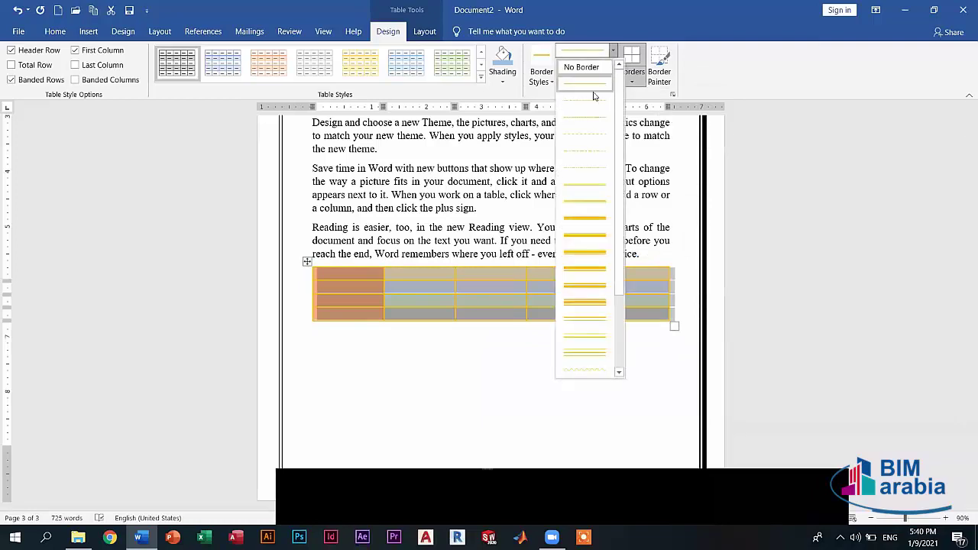
left_click(608, 87)
left_click(604, 80)
left_click(574, 119)
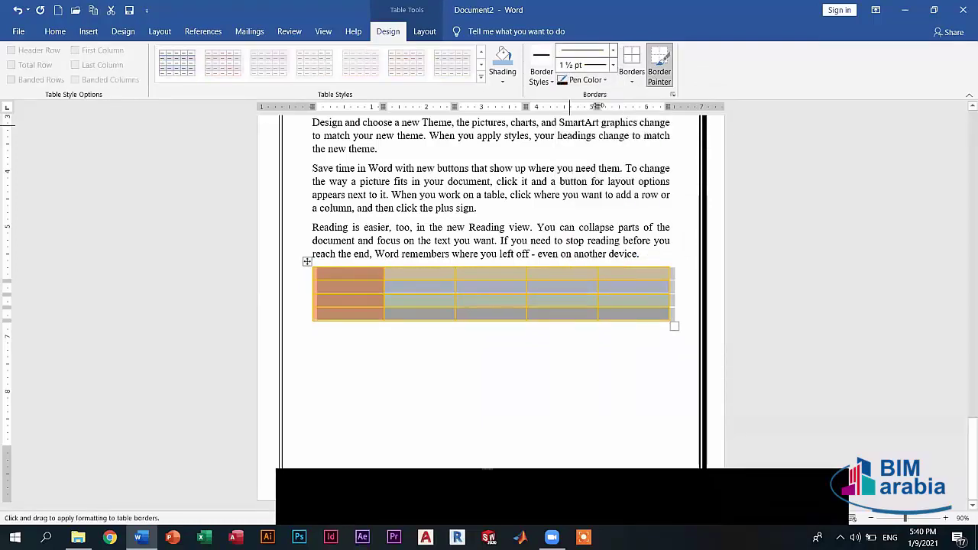
Step: Apply black 1½ pt All Borders to every cell and reselect the whole table
left_click(632, 77)
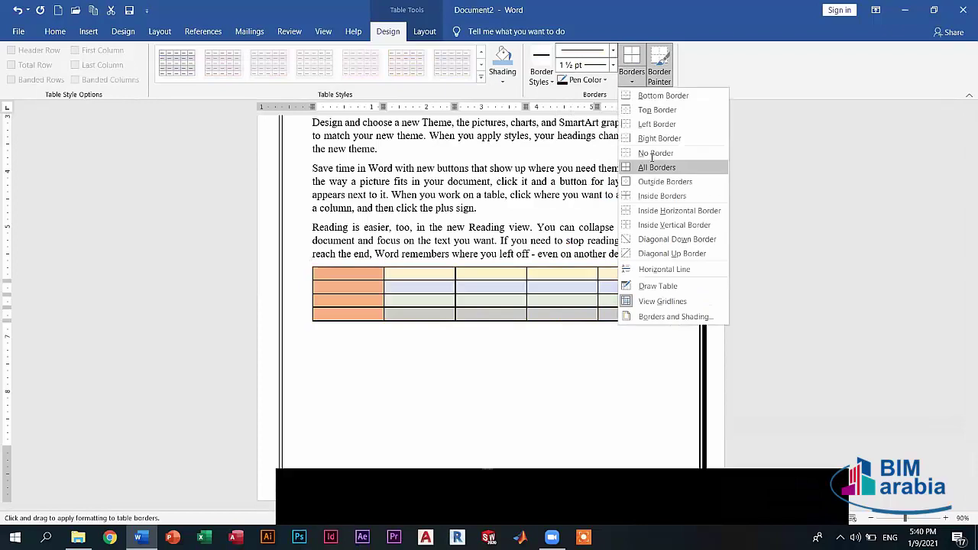
key("Return")
left_click(558, 337)
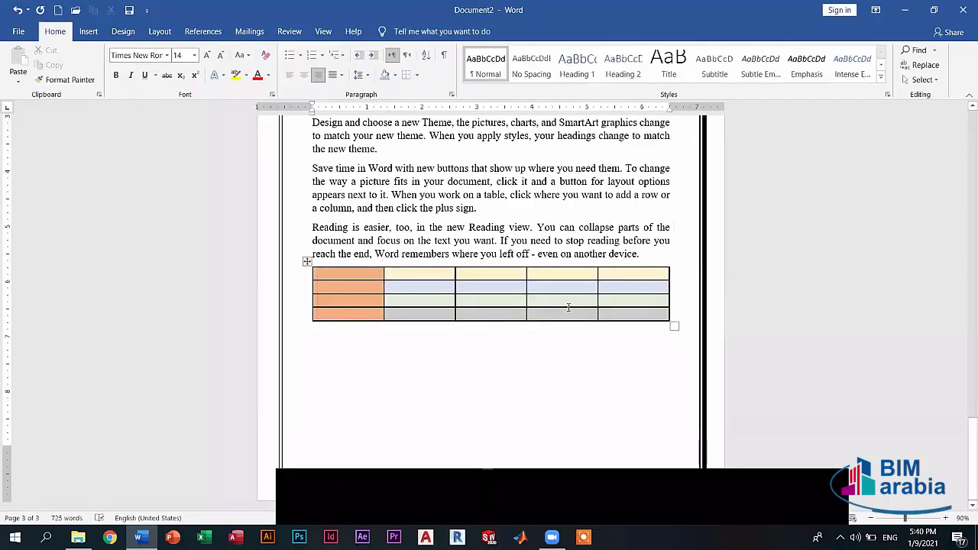
left_click_drag(346, 277, 335, 272)
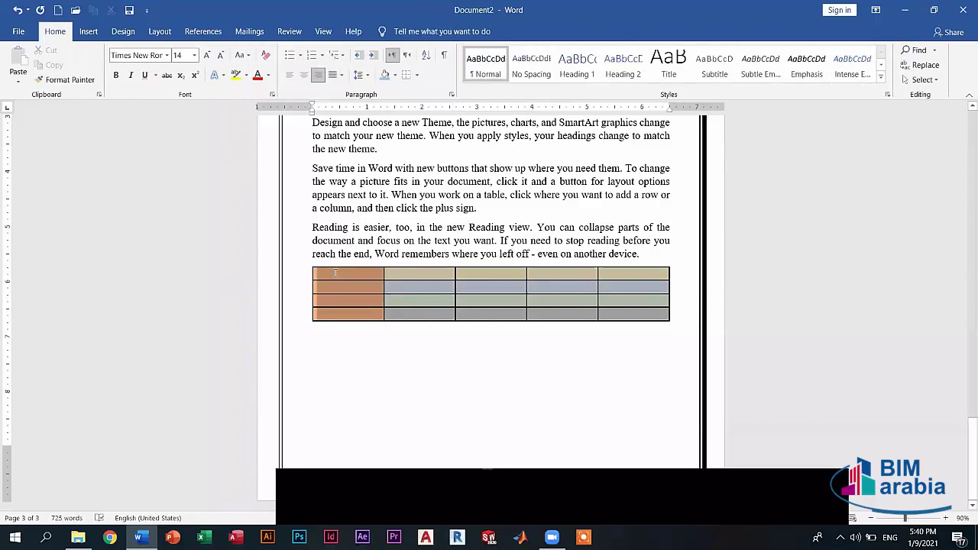
left_click(388, 32)
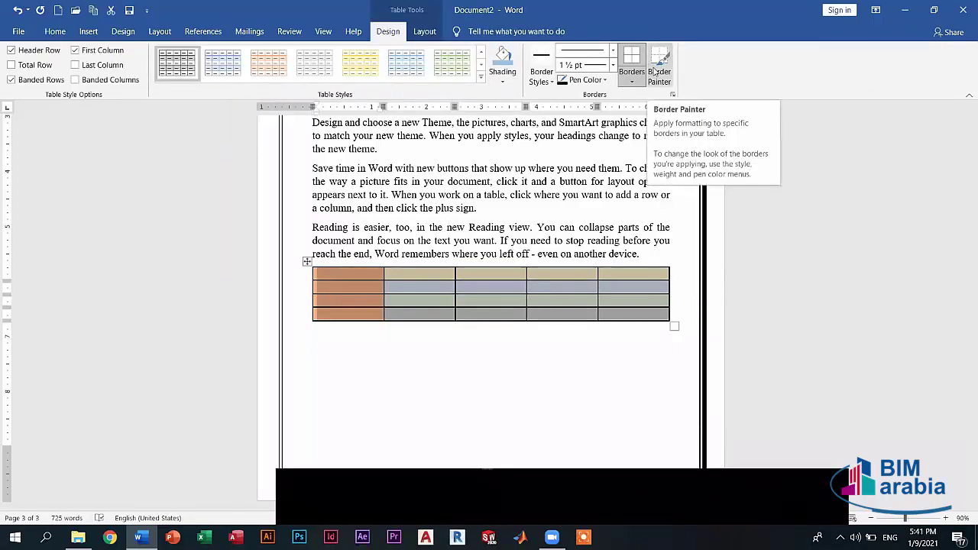
Step: Set the border pen to 3 pt dark red, working from the table's top-right cell
left_click(655, 71)
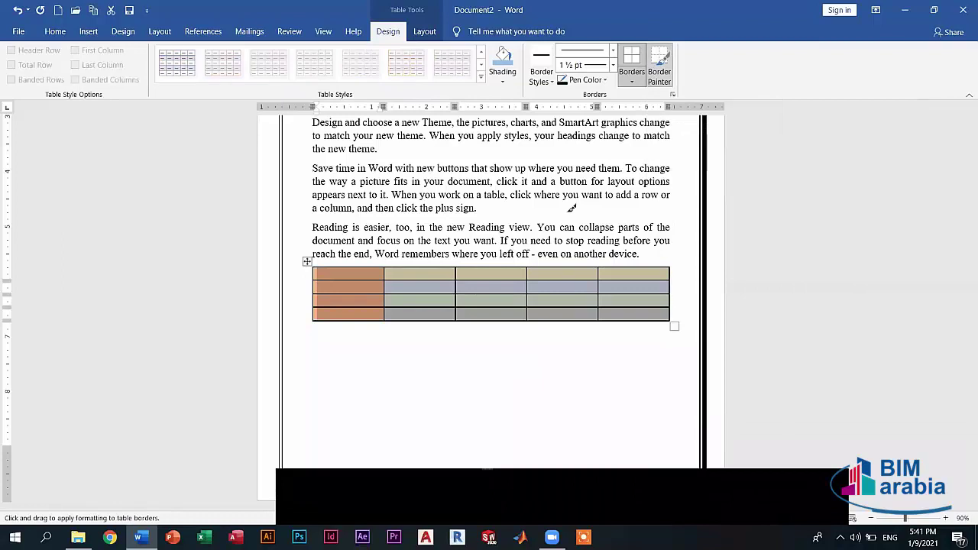
key("Escape")
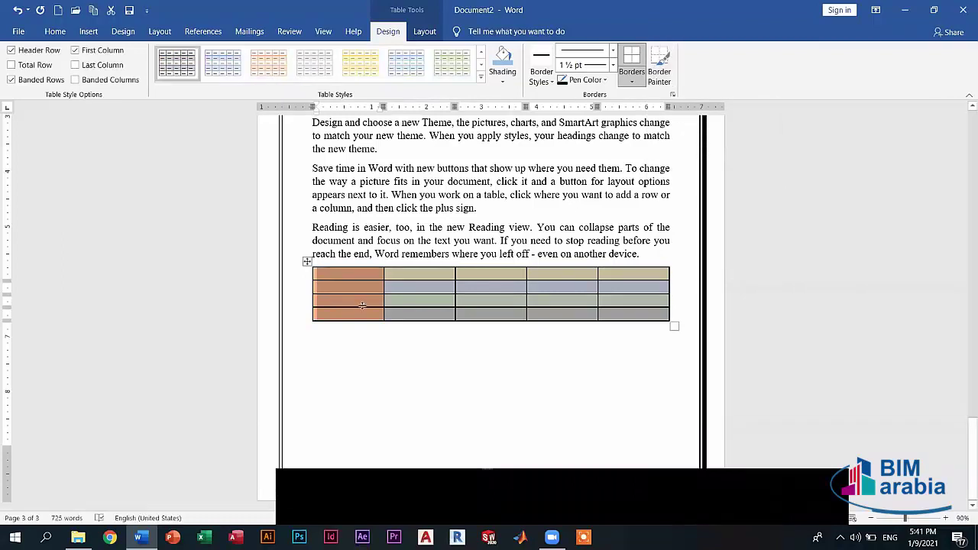
left_click(666, 344)
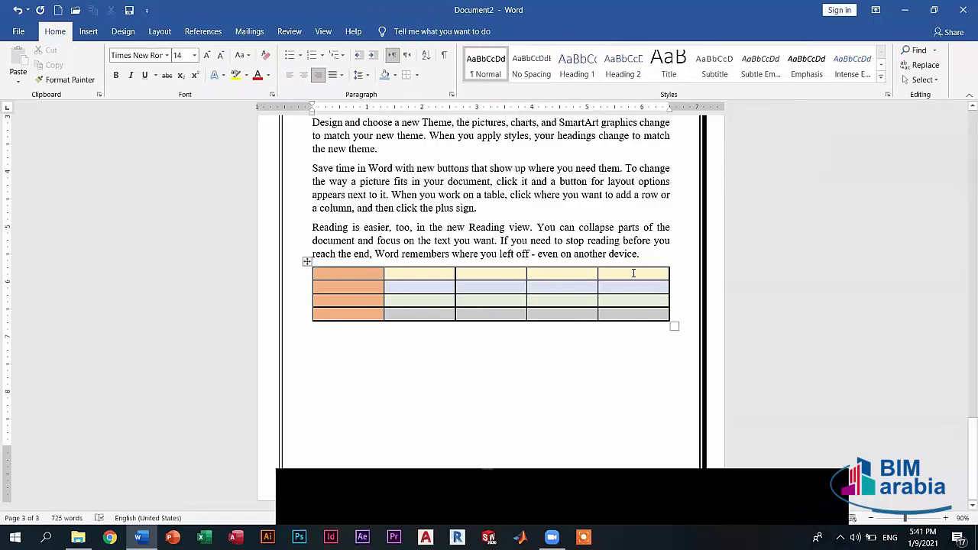
left_click(634, 273)
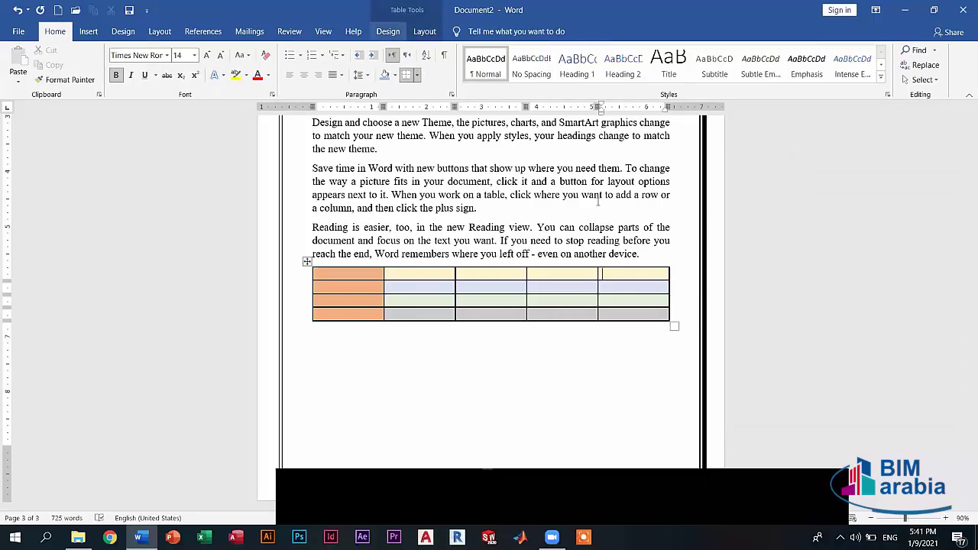
left_click(389, 31)
left_click(613, 65)
left_click(584, 298)
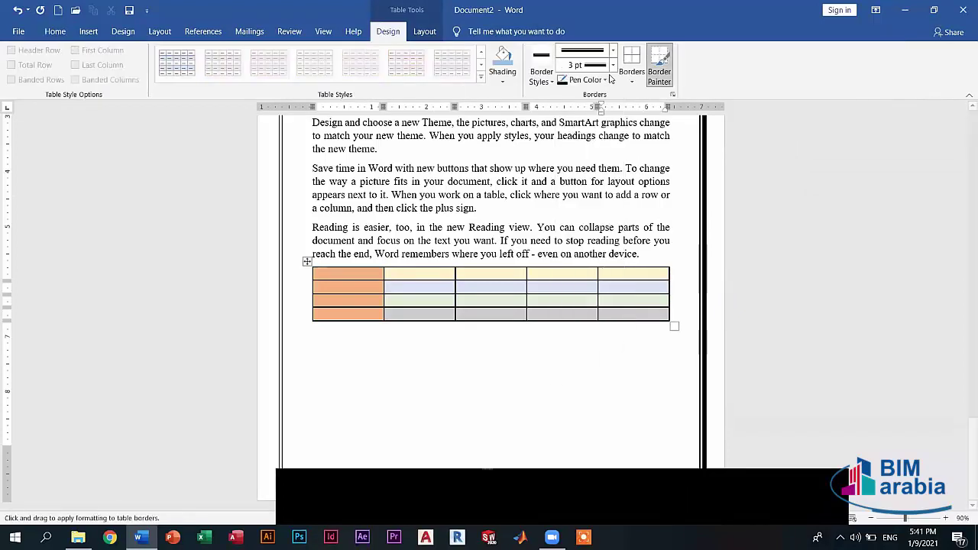
left_click(585, 80)
left_click(561, 195)
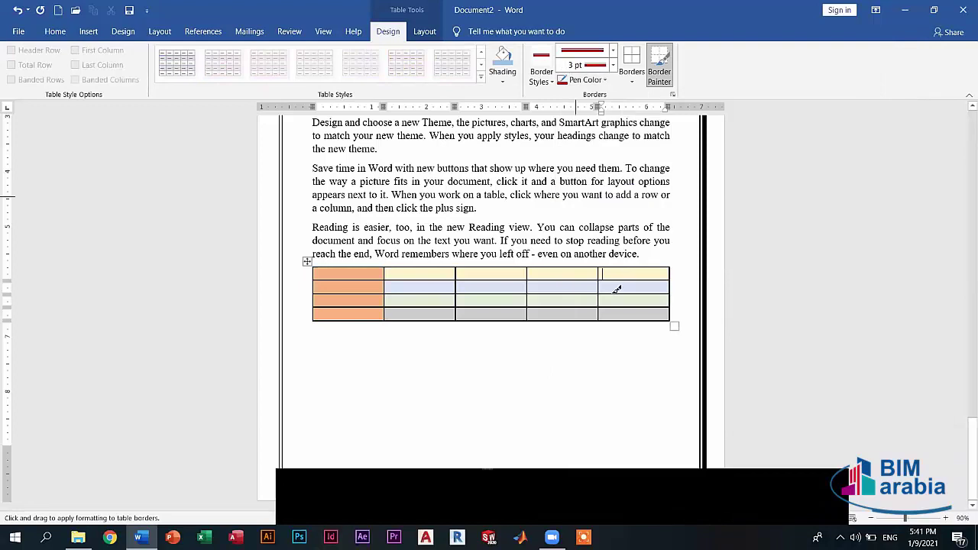
Step: Paint red top, left and right edges on row 2's last cell, then stop Border Painter
left_click(609, 282)
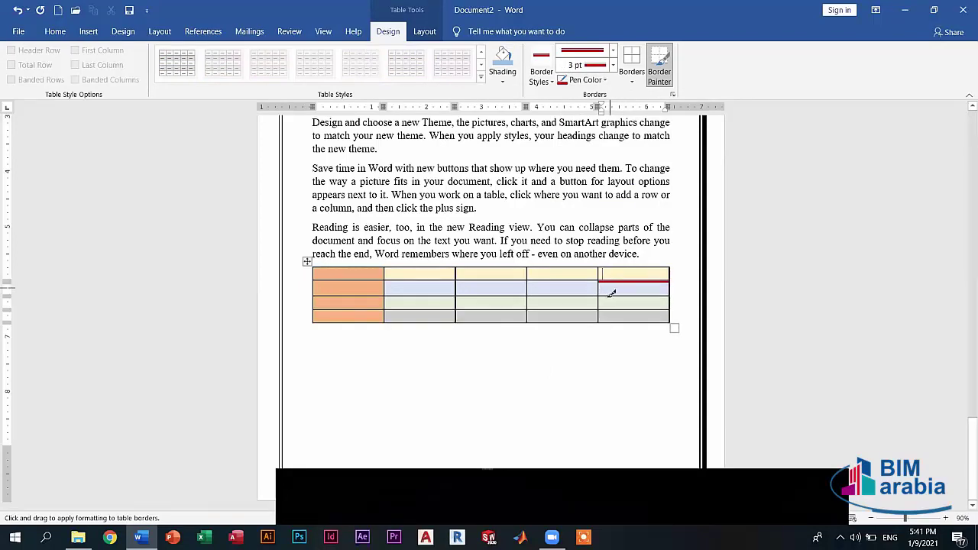
left_click(610, 294)
left_click(671, 289)
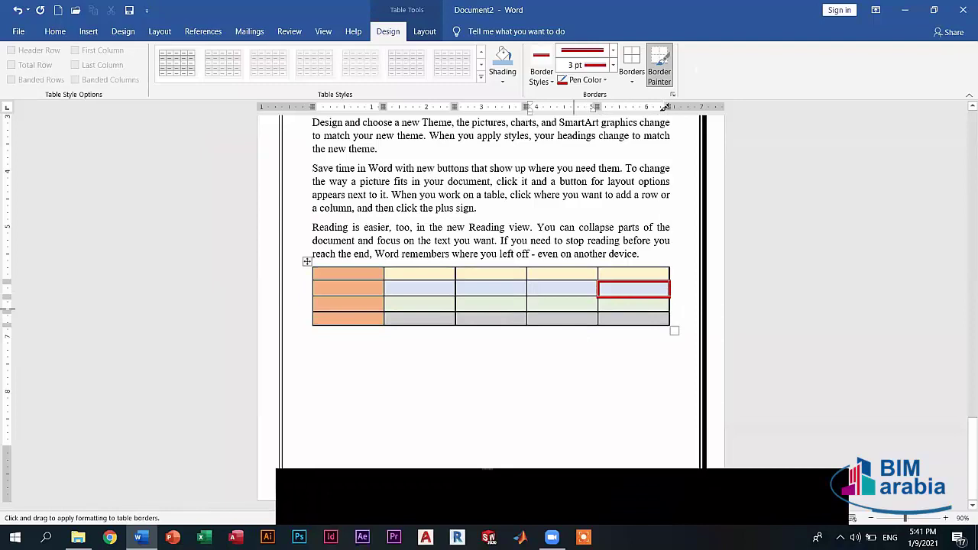
left_click(661, 78)
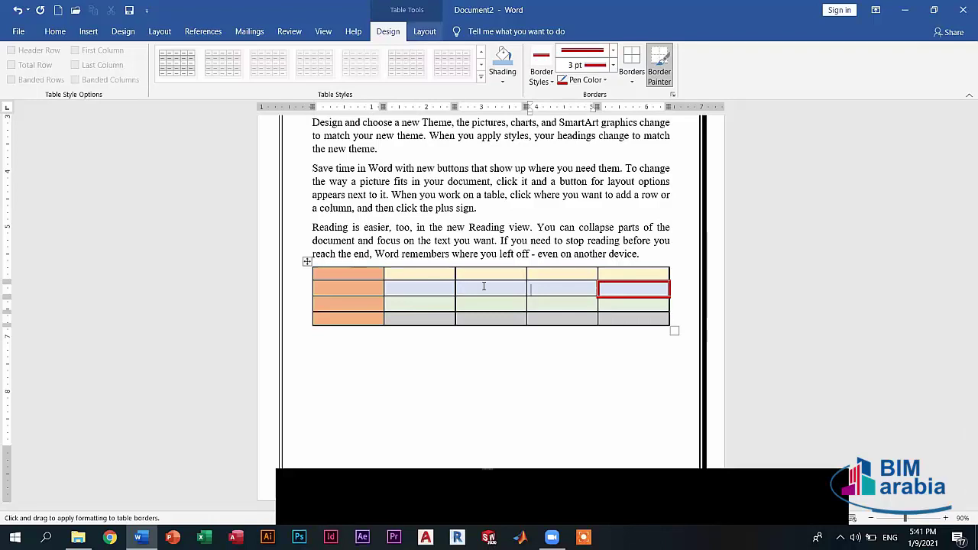
key("Escape")
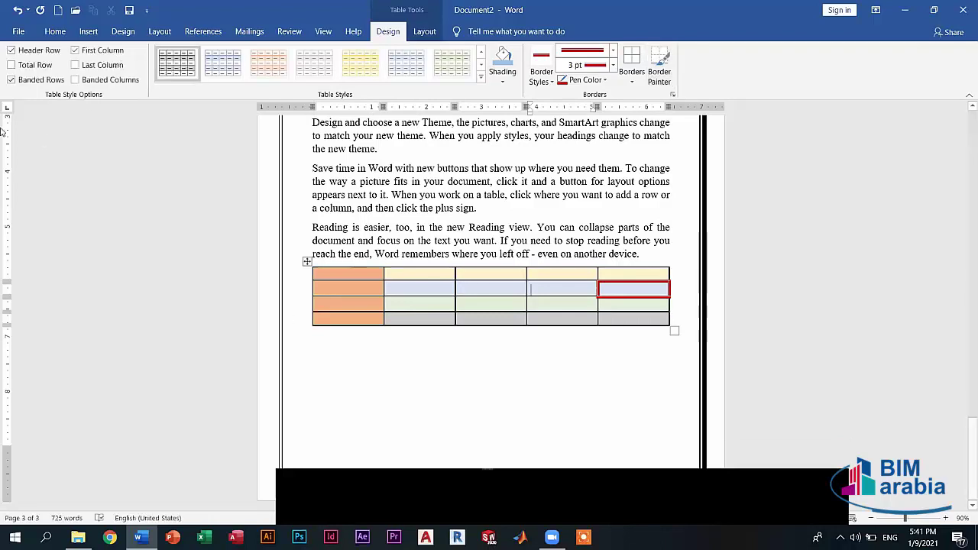
Step: Turn Header Row styling on for the green banded table, and toggle Total Row on and off
left_click(11, 51)
left_click(12, 51)
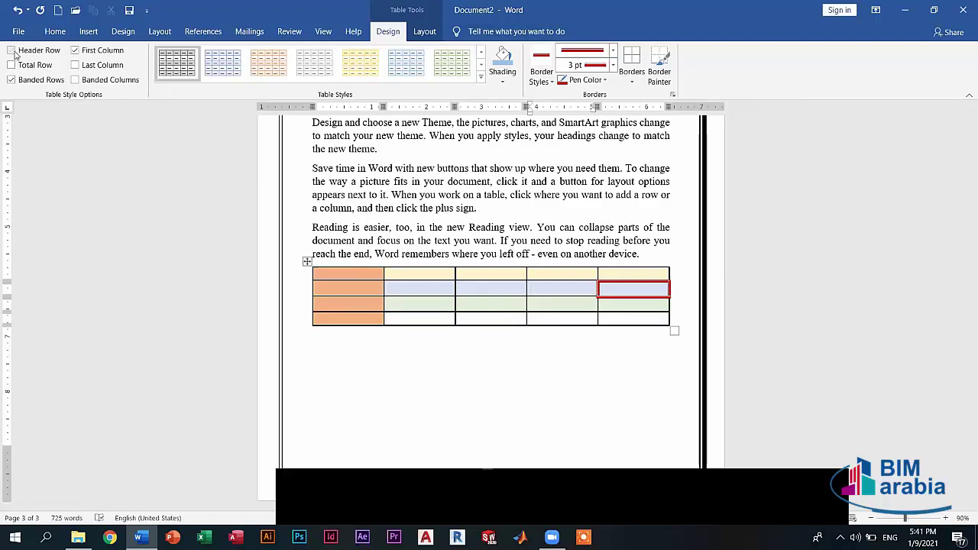
key("ctrl+End")
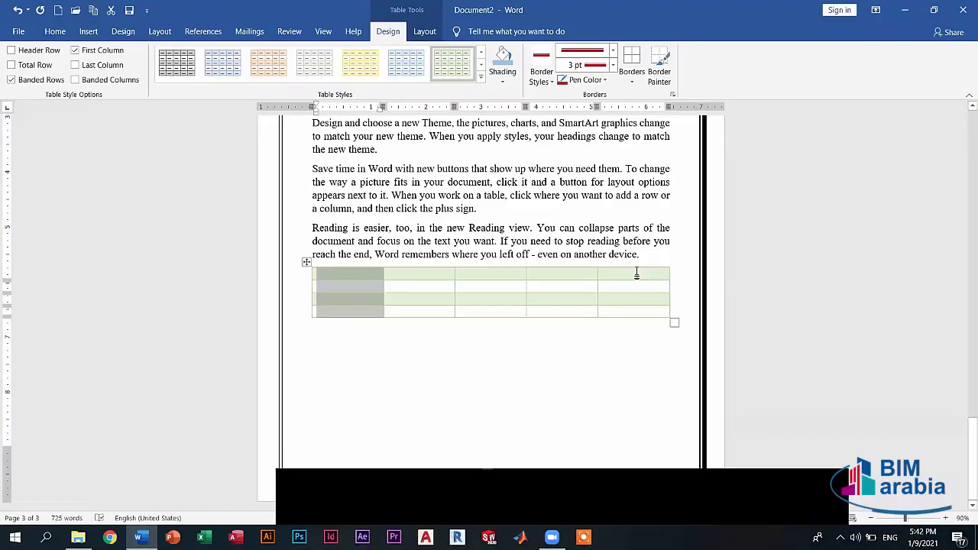
left_click(637, 273)
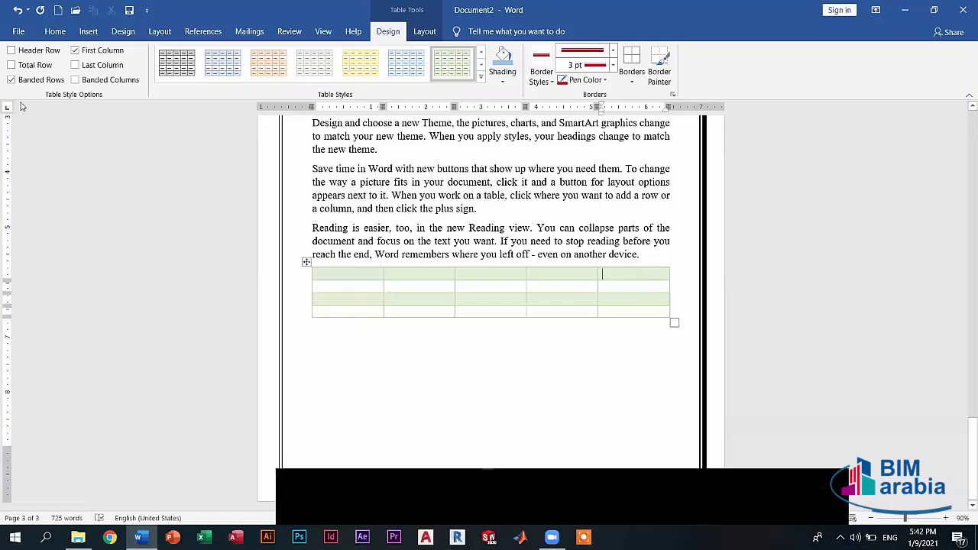
left_click(13, 51)
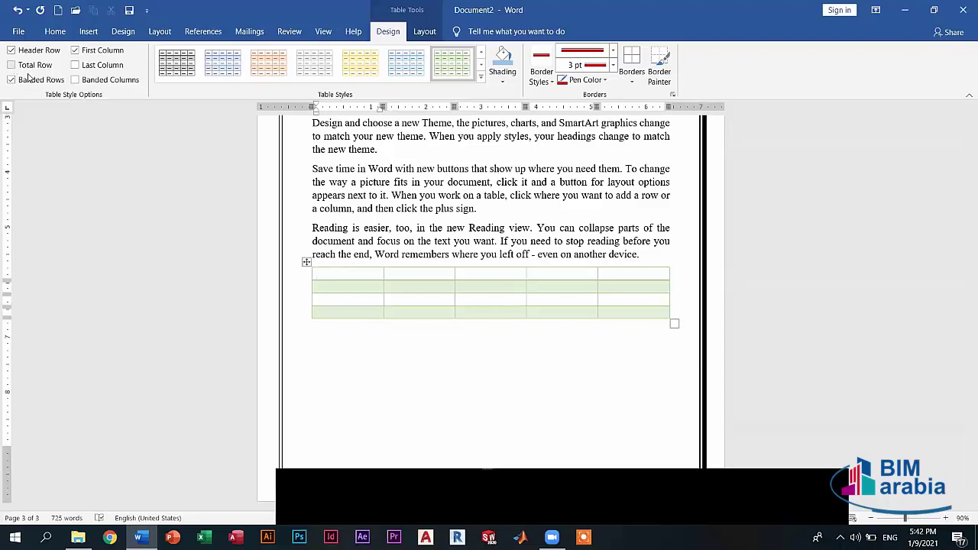
left_click(22, 66)
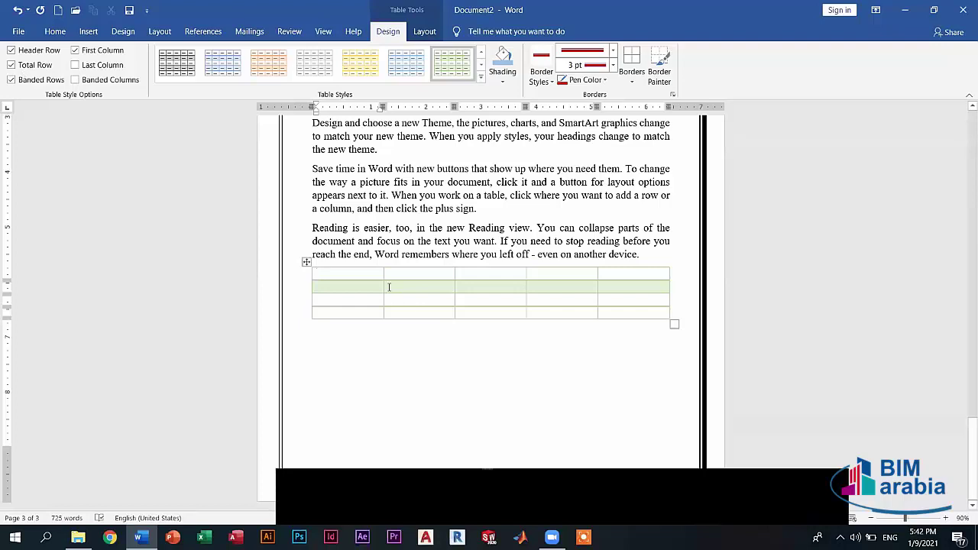
left_click(11, 65)
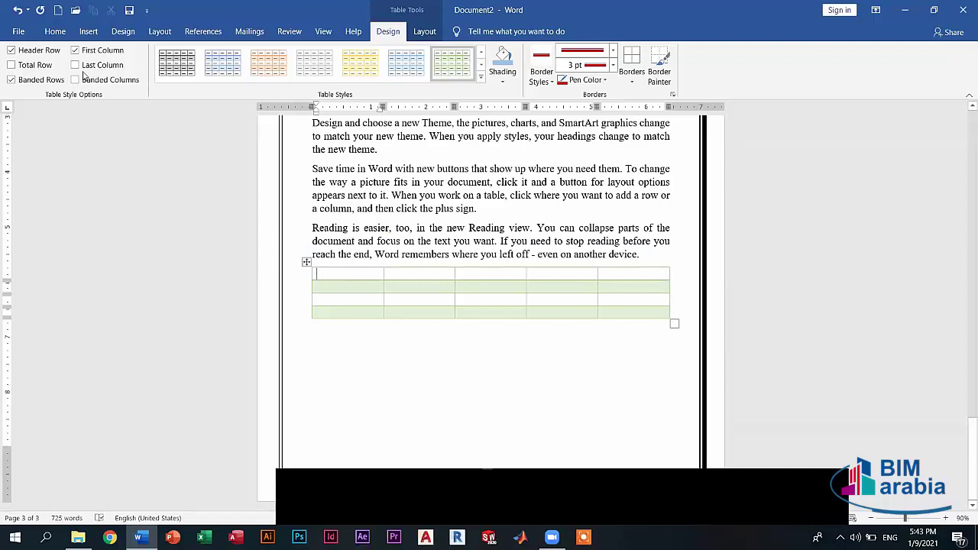
left_click(423, 31)
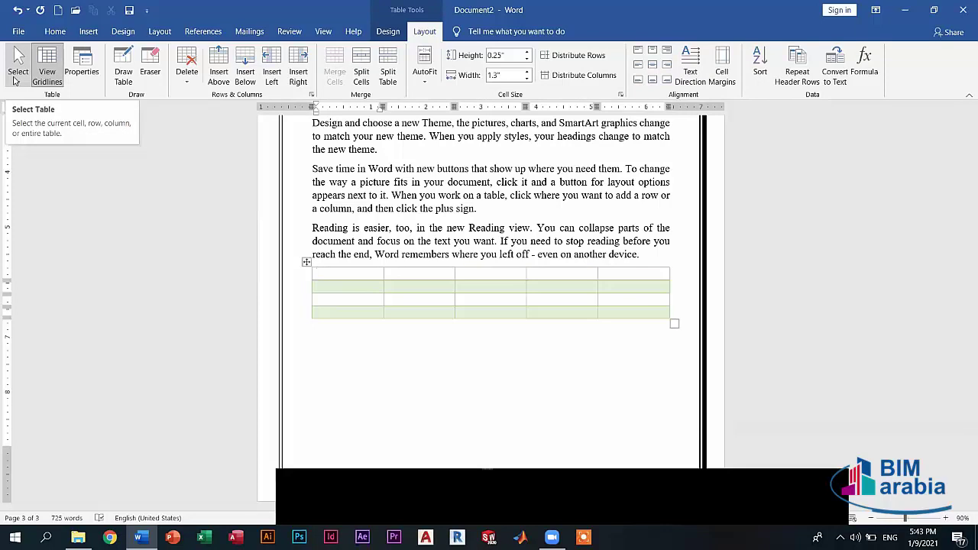
Step: Browse the table's Layout Select options and close them without choosing any
left_click(16, 81)
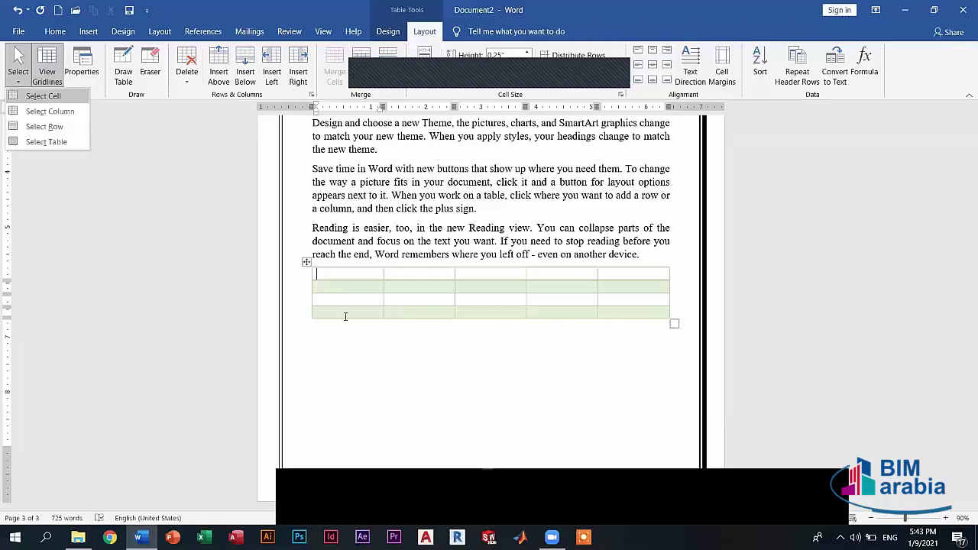
key("Down")
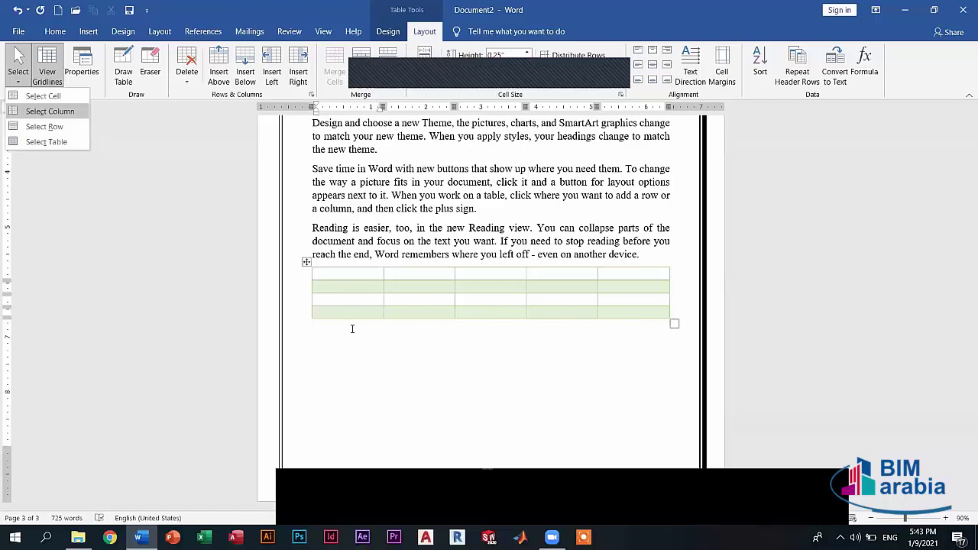
key("Escape")
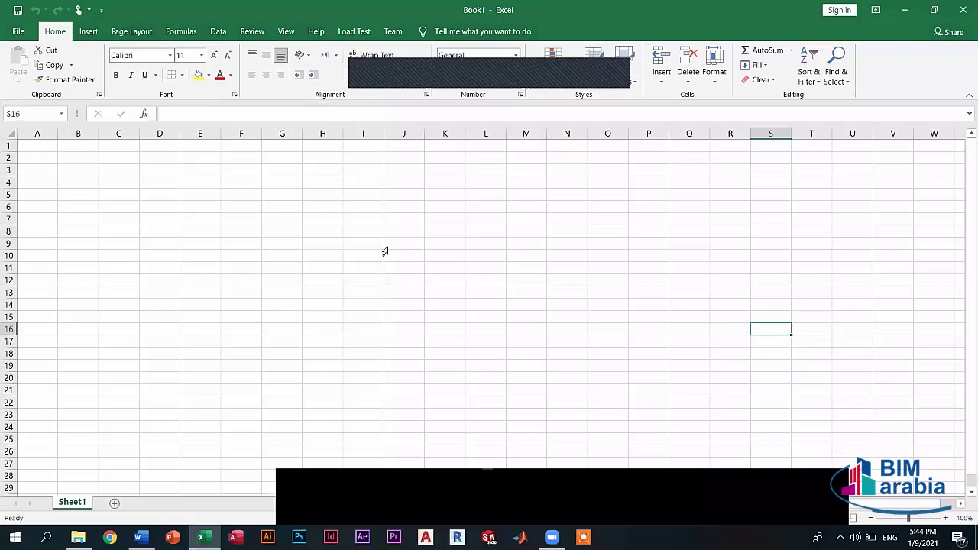
Step: Switch from Excel back to Word's Document2 with Alt+Tab
key("alt+Tab")
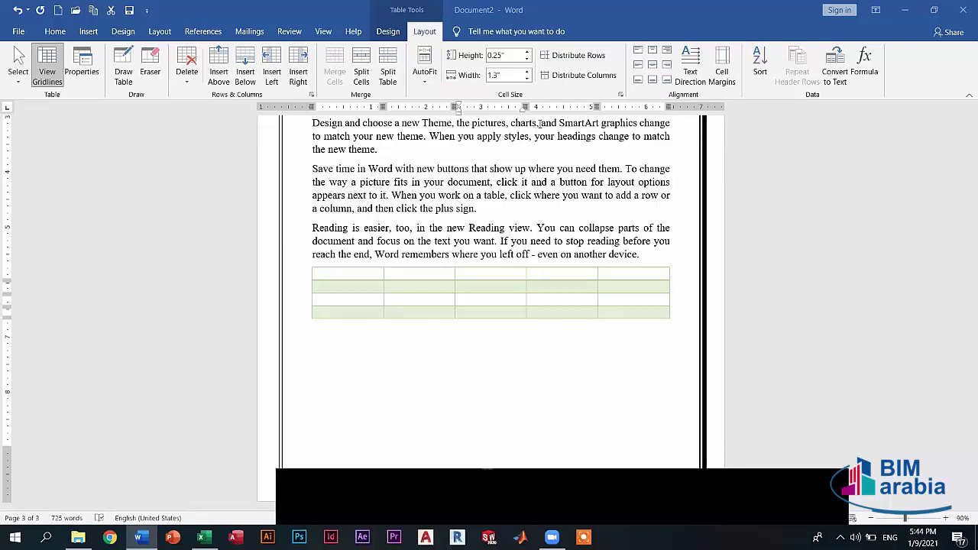
Step: Undo back to the six-by-five table and give every middle-row cell red 3 pt borders
key("ctrl+z")
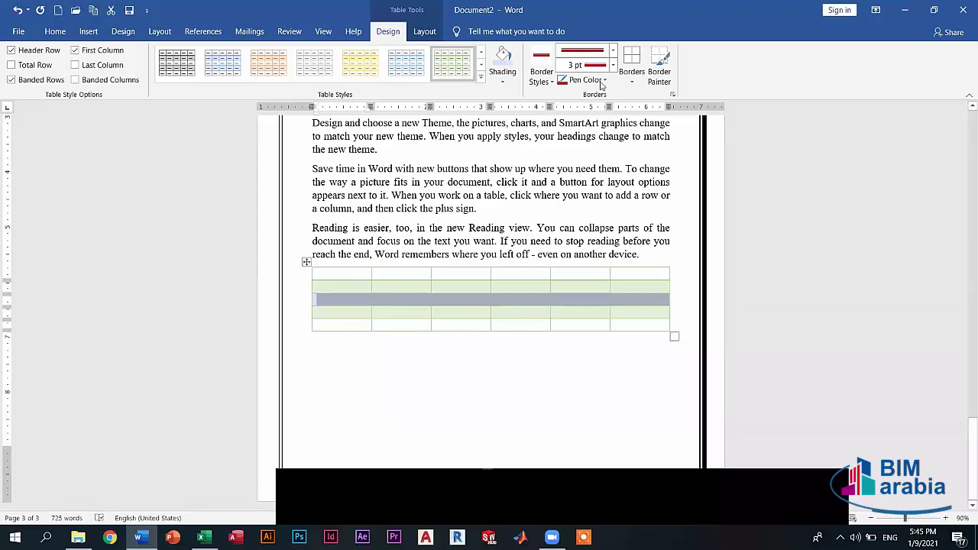
left_click(503, 362)
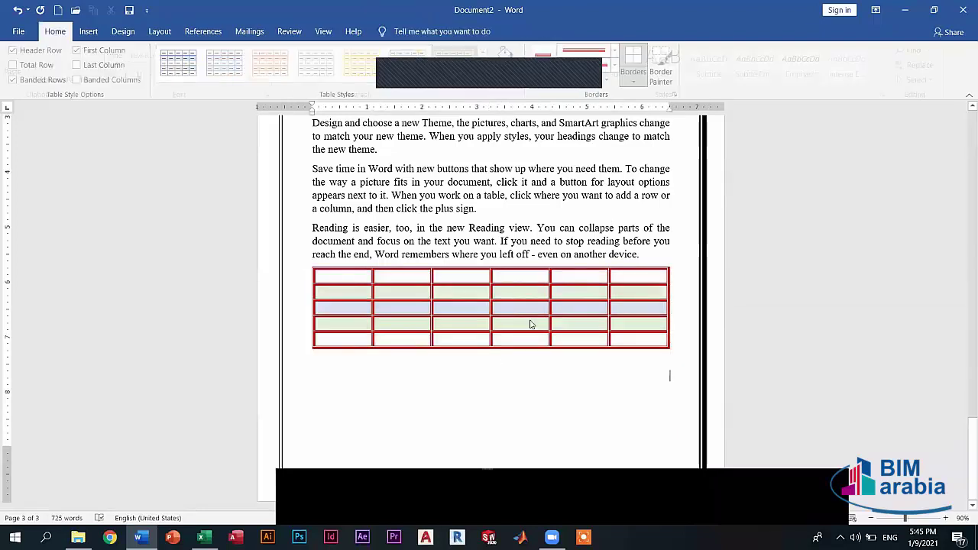
key("ctrl+z")
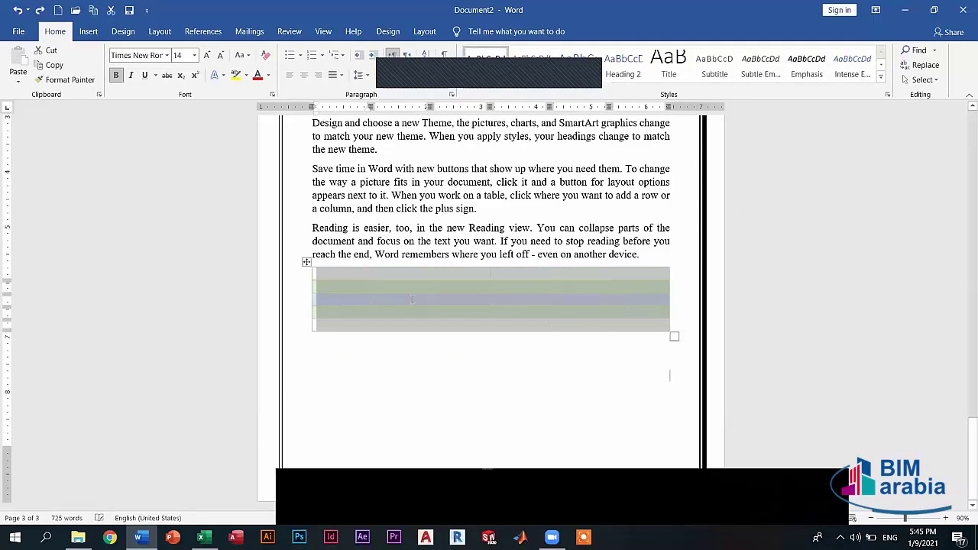
left_click(413, 299)
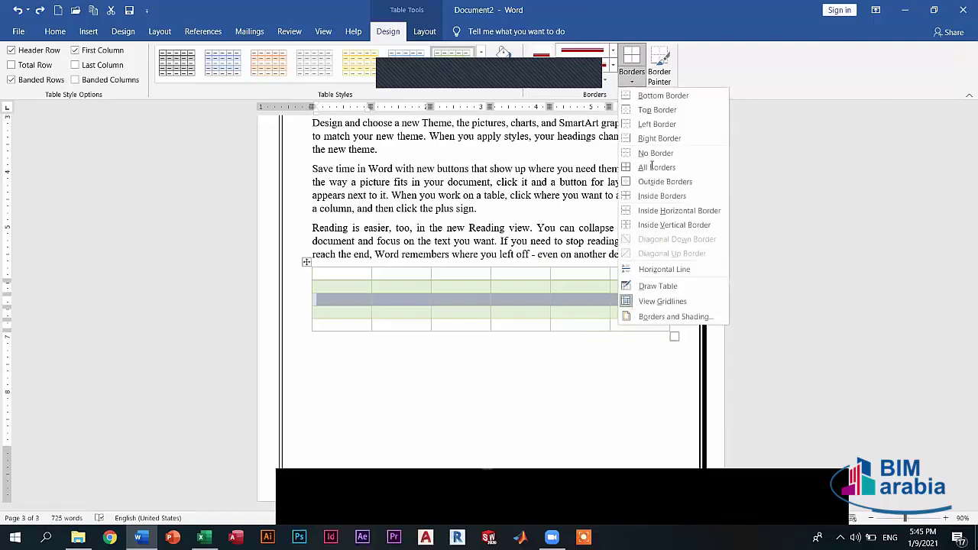
left_click(652, 167)
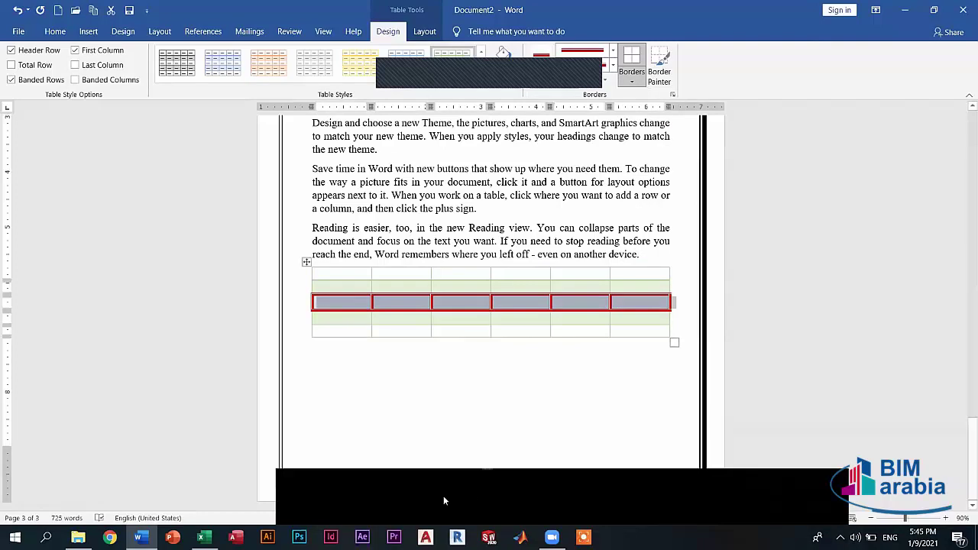
right_click(603, 374)
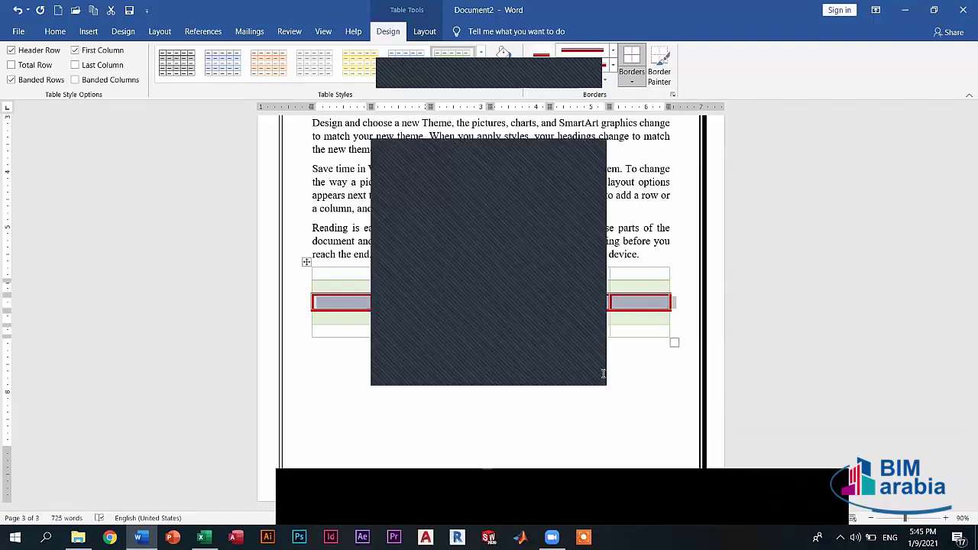
key("Escape")
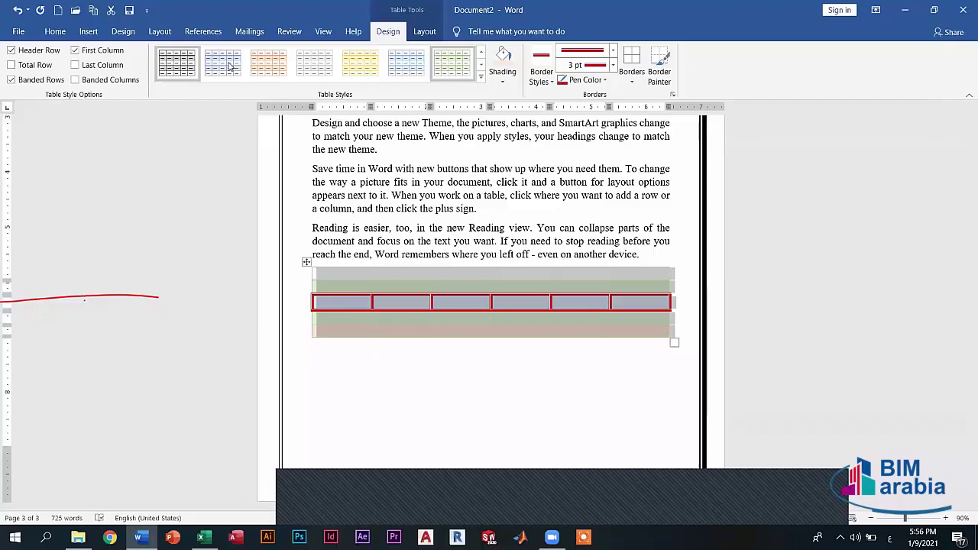
Step: Reapply the green banded table style, check shading colours, and select the middle-row cells
left_click(457, 74)
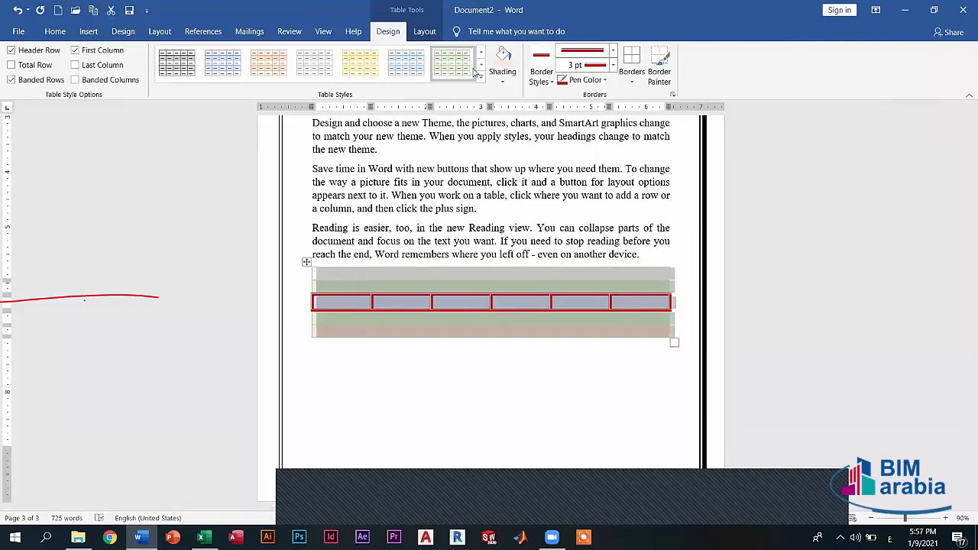
left_click(503, 84)
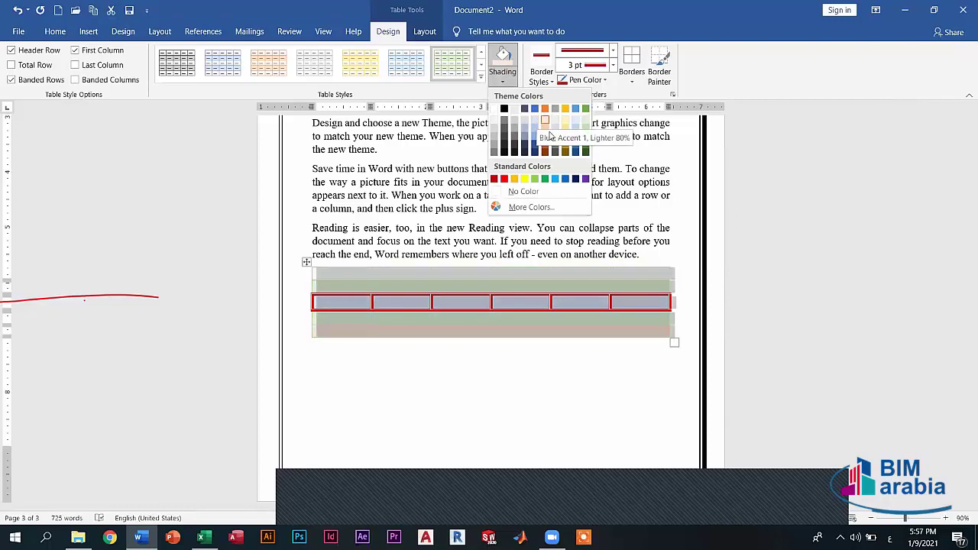
left_click(609, 97)
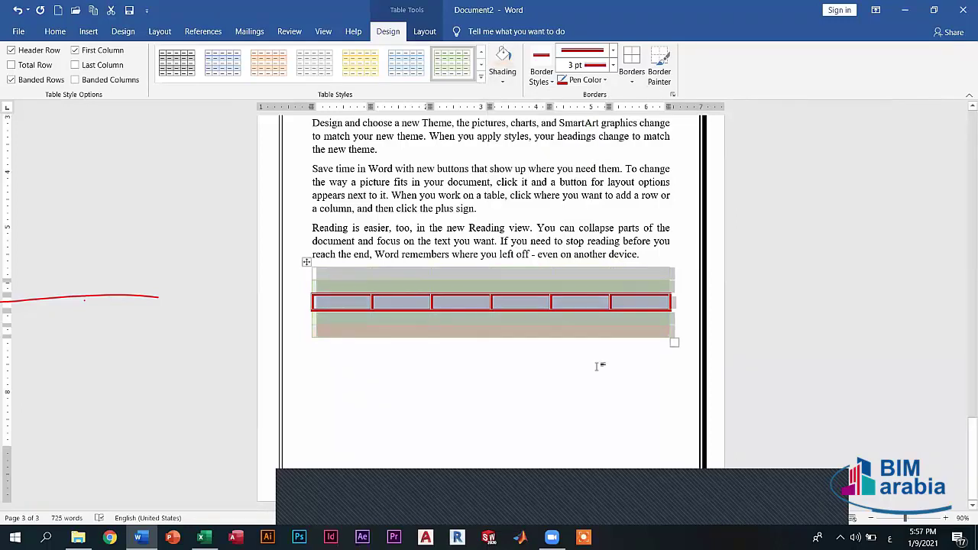
left_click_drag(589, 302, 380, 303)
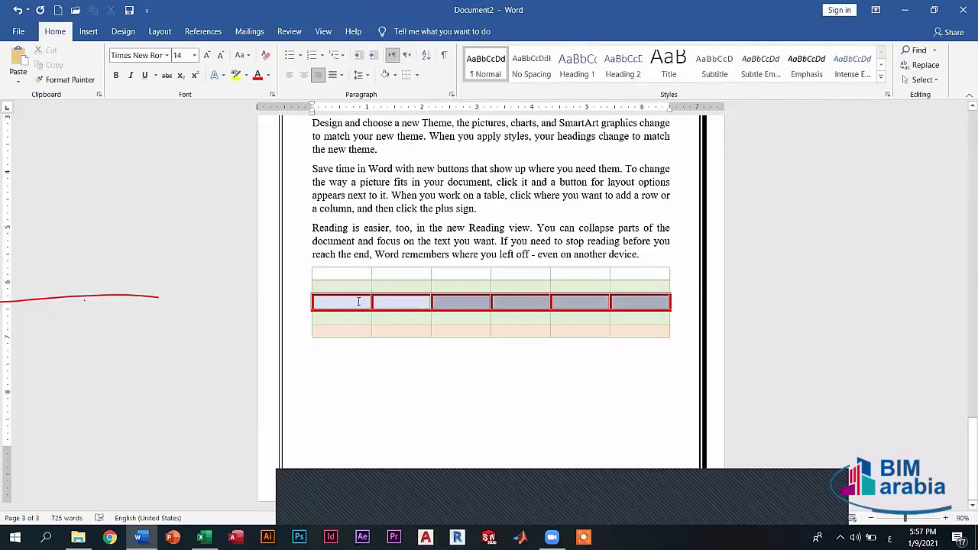
left_click(626, 319)
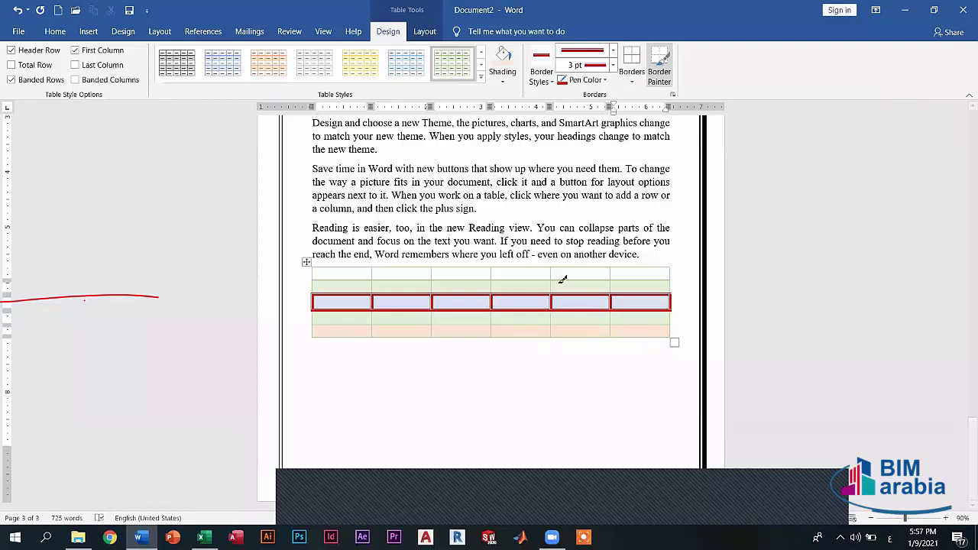
Step: Paint red outlines around two cells of the peach bottom row
left_click(526, 327)
key("Escape")
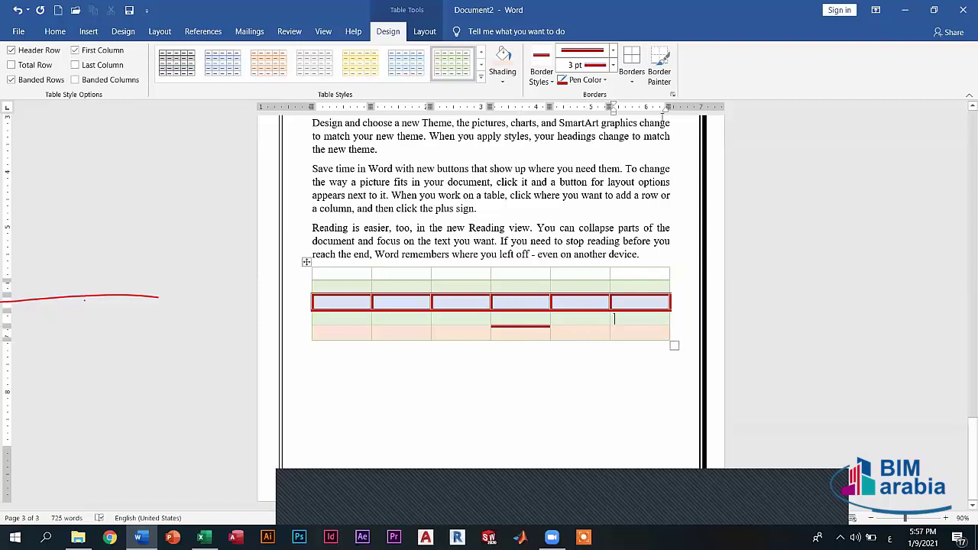
left_click(517, 342)
left_click(551, 332)
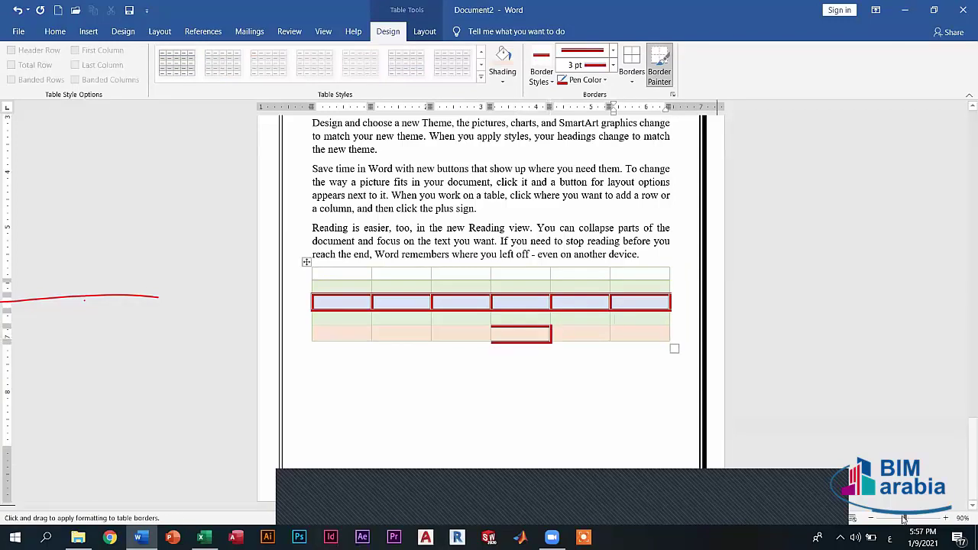
left_click_drag(905, 519, 915, 519)
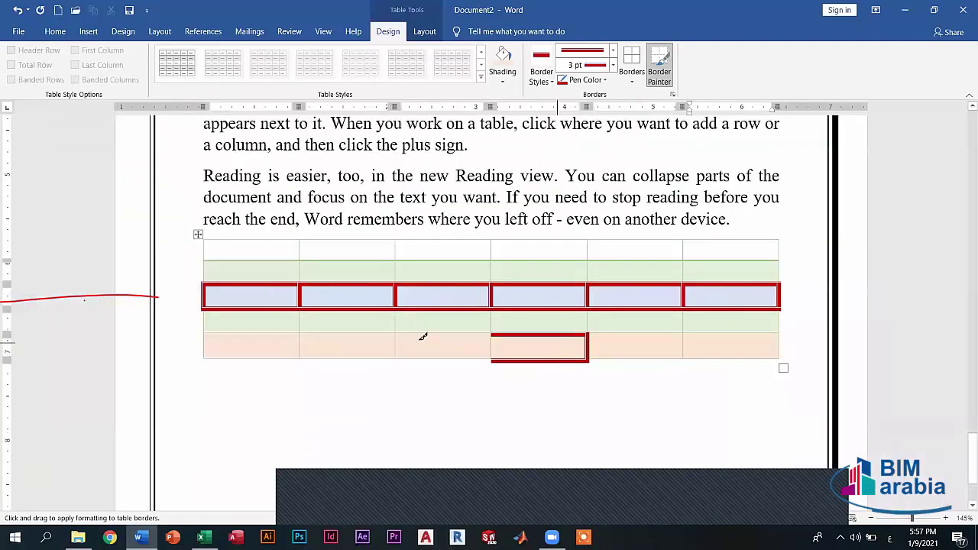
left_click(399, 334)
left_click(395, 345)
left_click(426, 359)
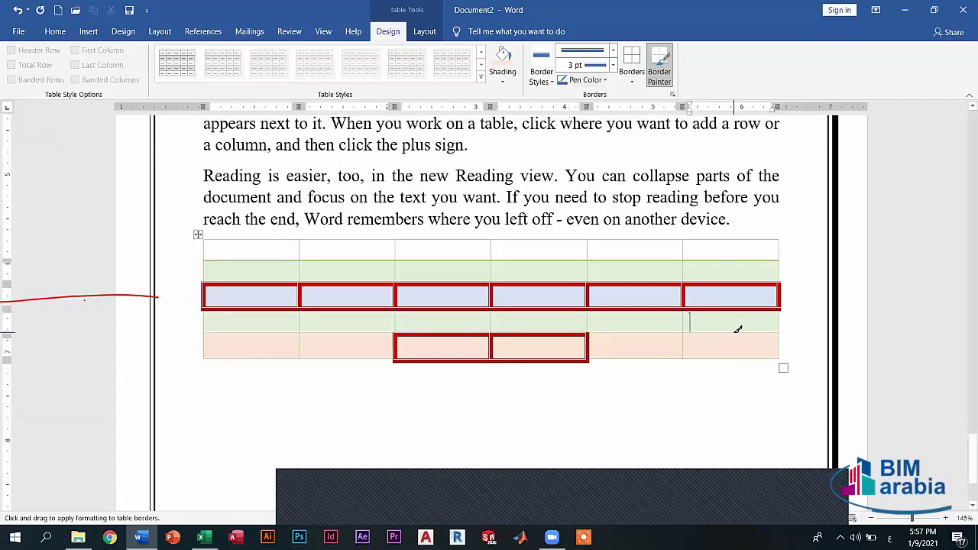
Step: Paint blue edges on the bottom-right cells, the green-row dividers and the second green cell
left_click_drag(738, 334, 687, 336)
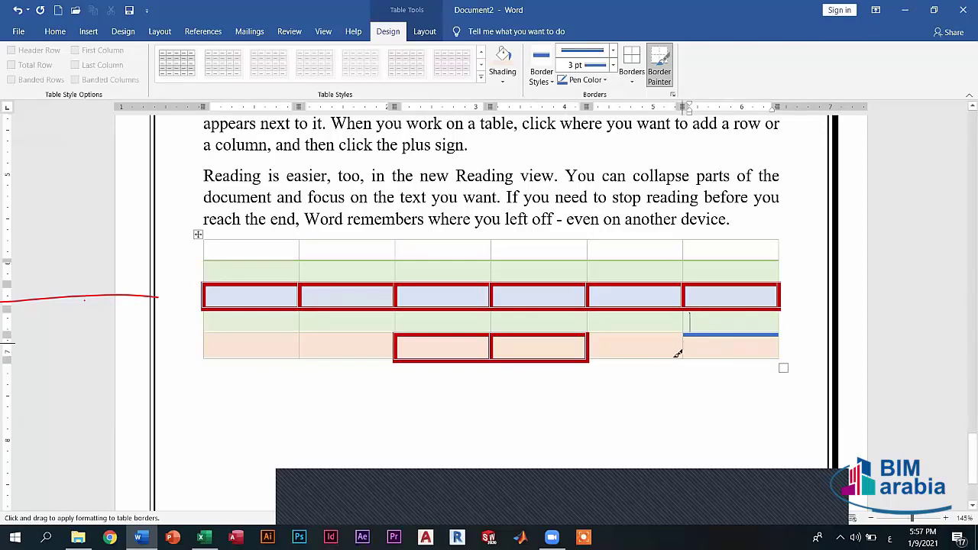
left_click(677, 354)
left_click_drag(662, 356, 594, 344)
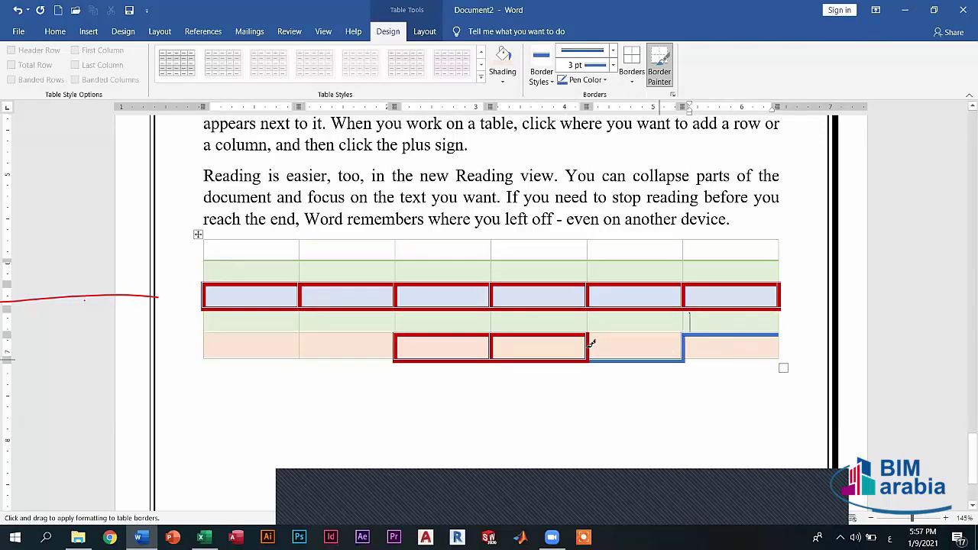
left_click(588, 346)
left_click(588, 321)
left_click(520, 309)
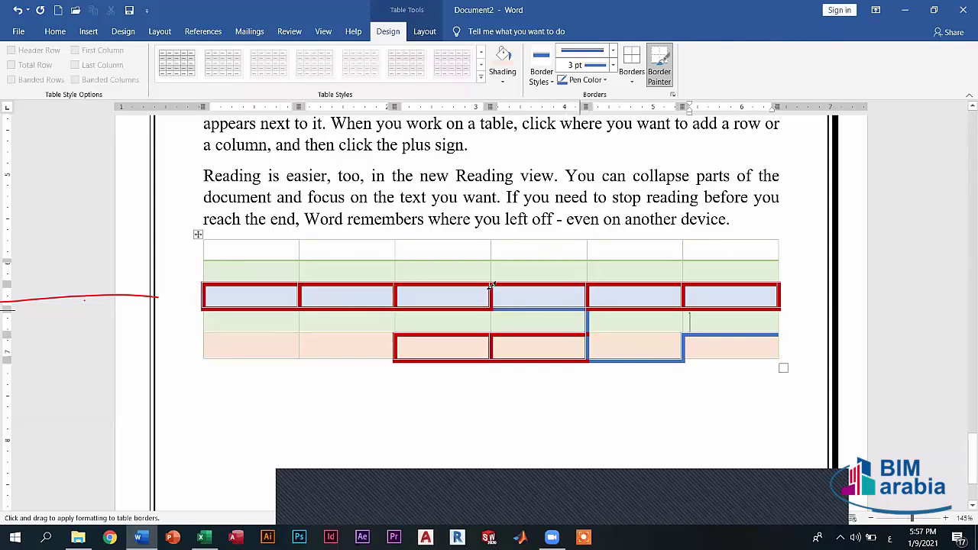
left_click_drag(492, 285, 403, 275)
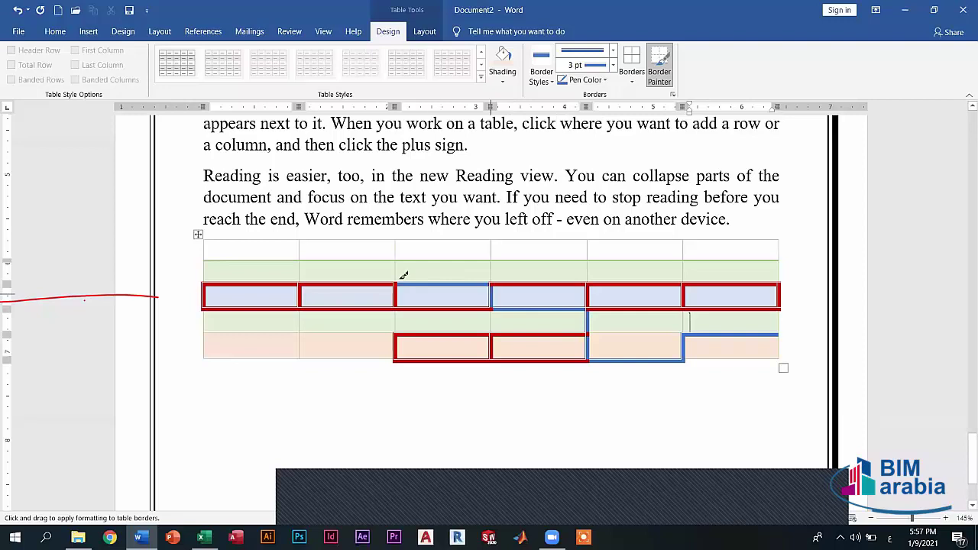
left_click(396, 264)
left_click(387, 261)
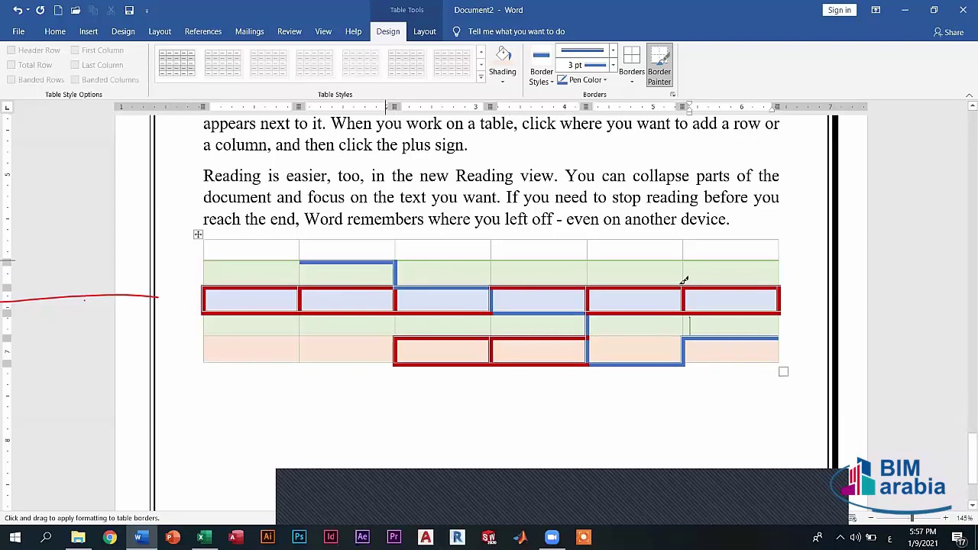
left_click(299, 277)
left_click(252, 287)
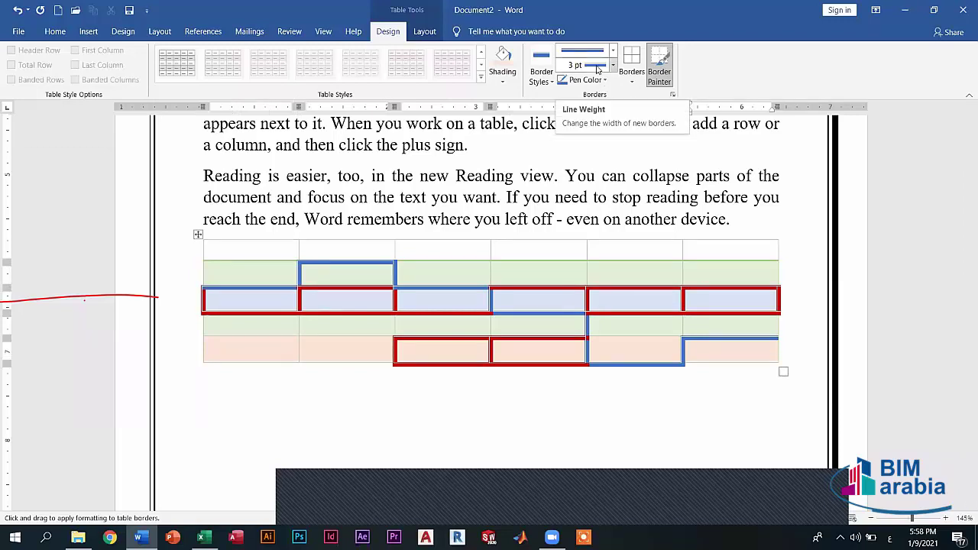
Step: Pick a heavier 3 pt double line style and frame row 2's fourth cell in dark blue
left_click(613, 67)
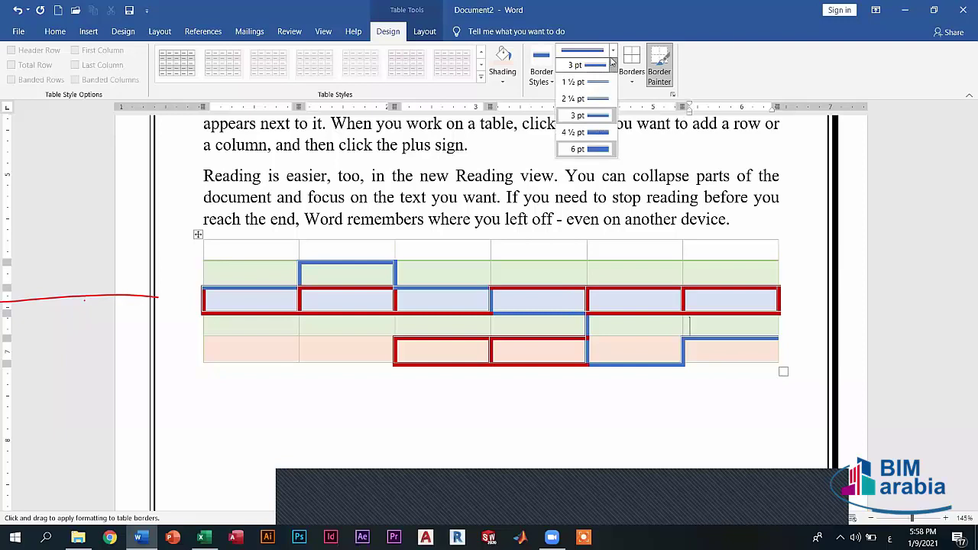
left_click(613, 51)
left_click(613, 51)
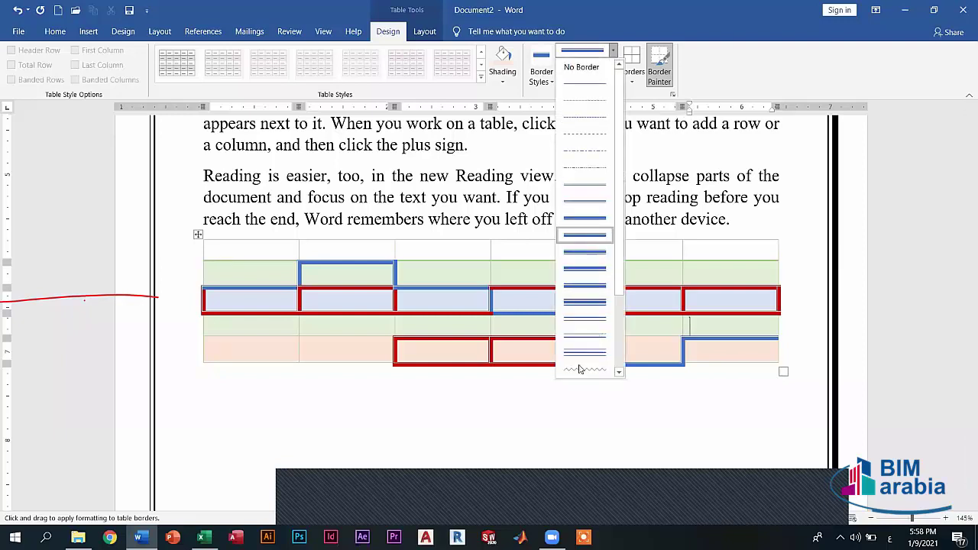
scroll(587, 339, "down", 2)
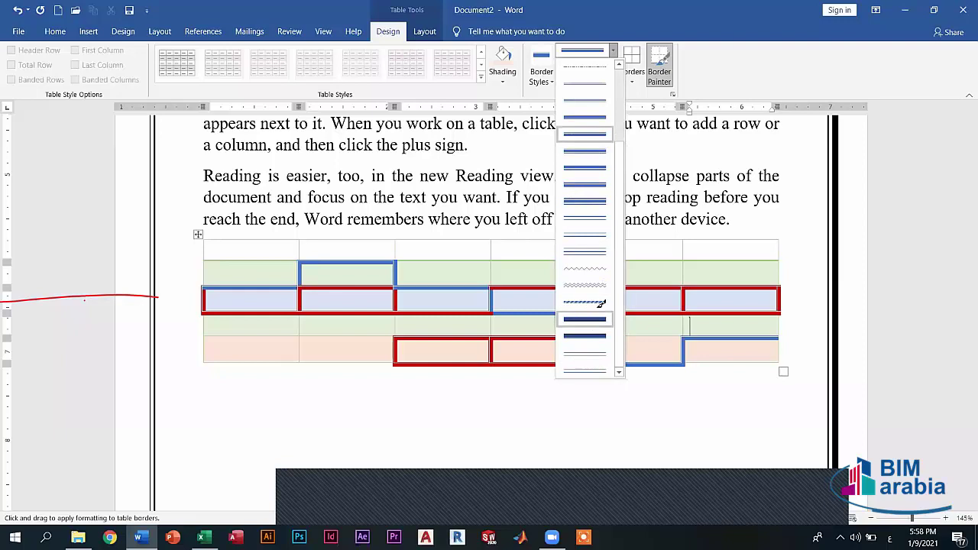
left_click(588, 300)
left_click(535, 263)
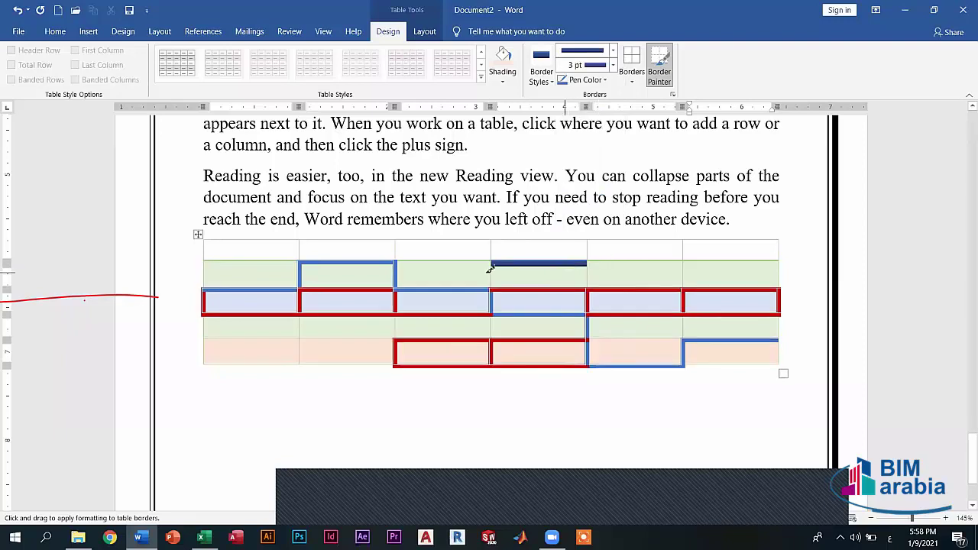
left_click(490, 276)
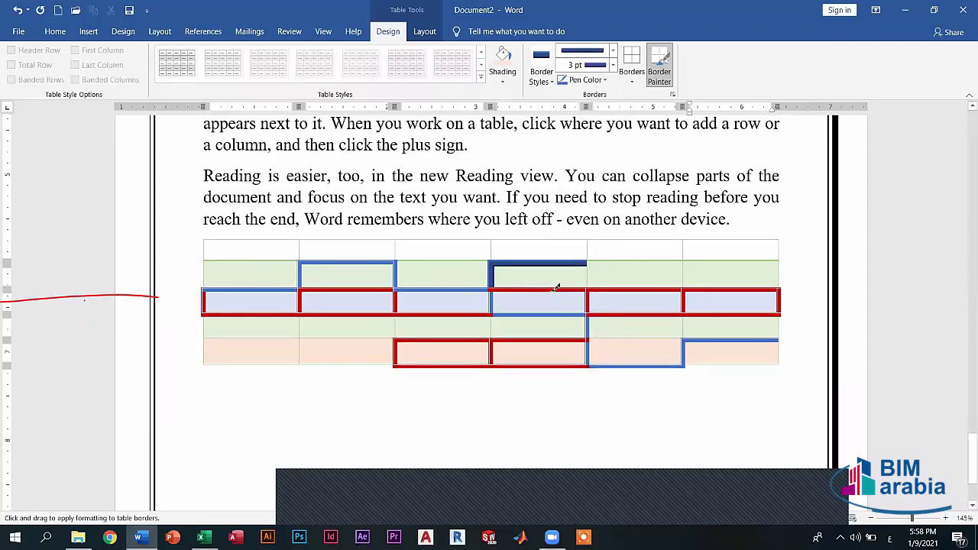
left_click(588, 275)
left_click(588, 275)
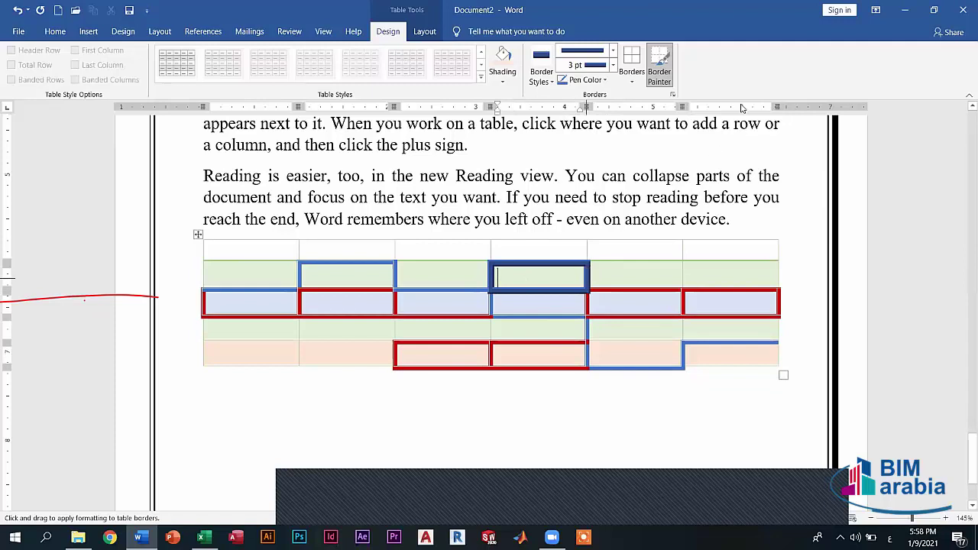
Step: Dismiss the Borders list to end Border Painter without applying a preset
left_click(632, 77)
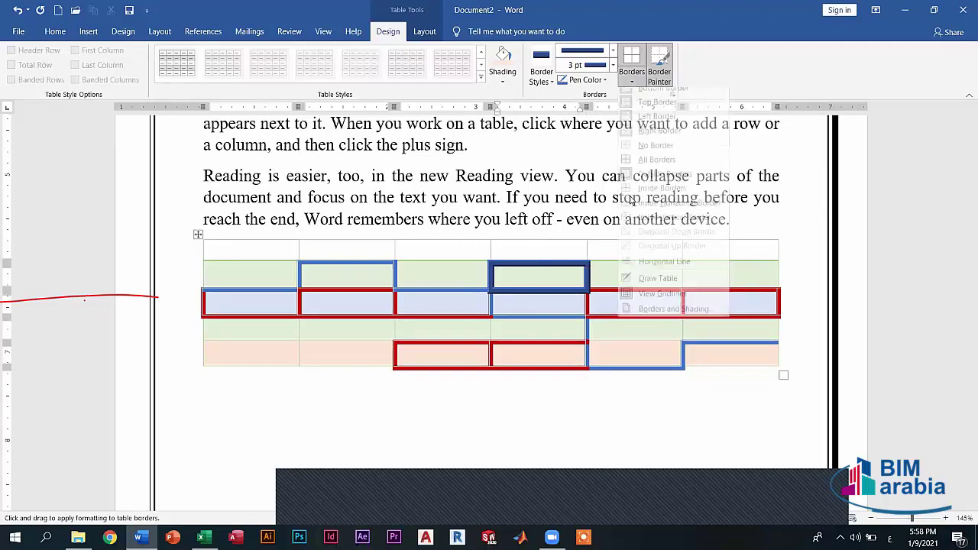
left_click(431, 451)
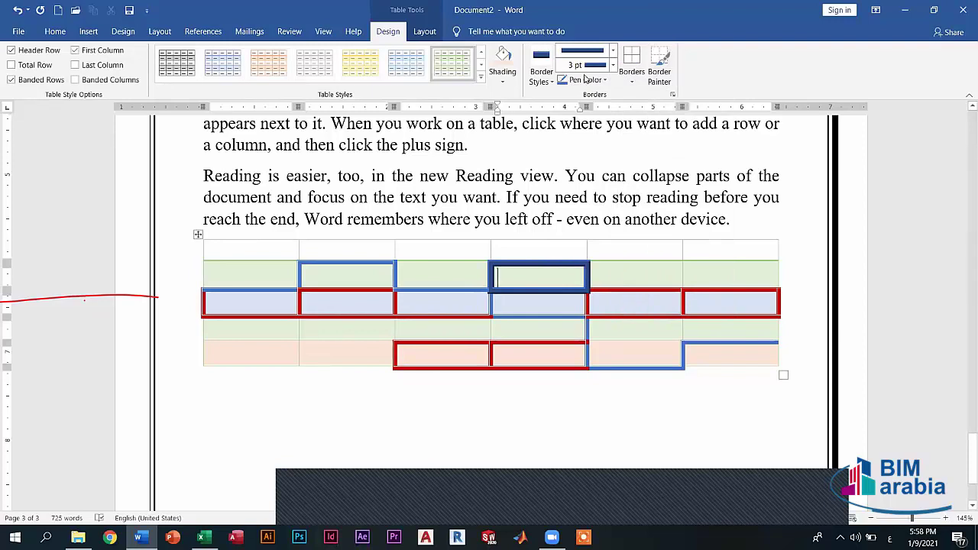
left_click(632, 75)
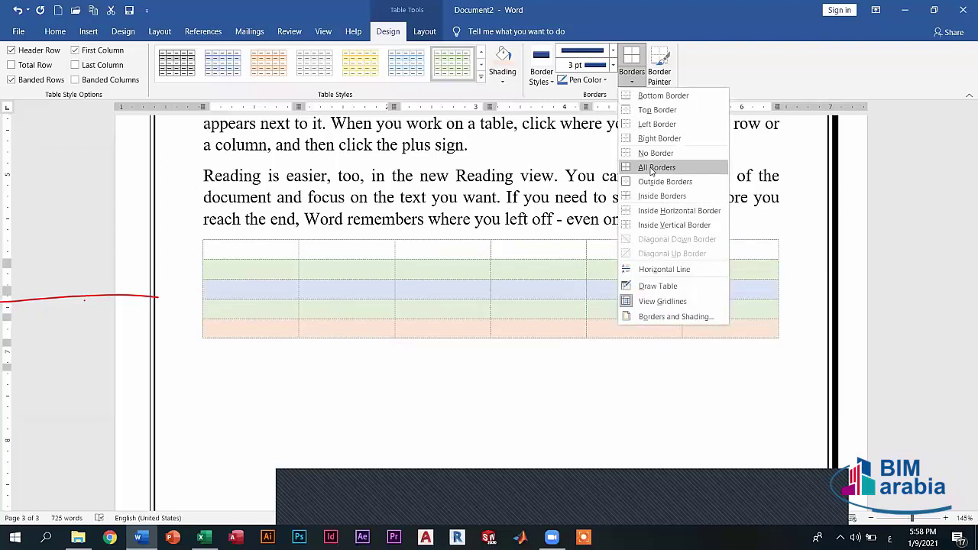
left_click(517, 403)
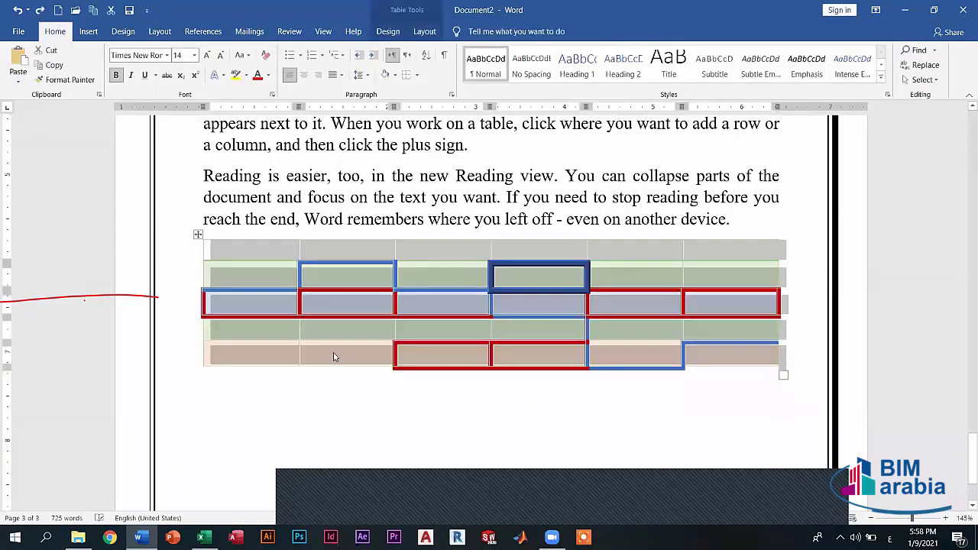
Step: Place the cursor in the table's first cell and show the Table Tools Layout tab
left_click(245, 250)
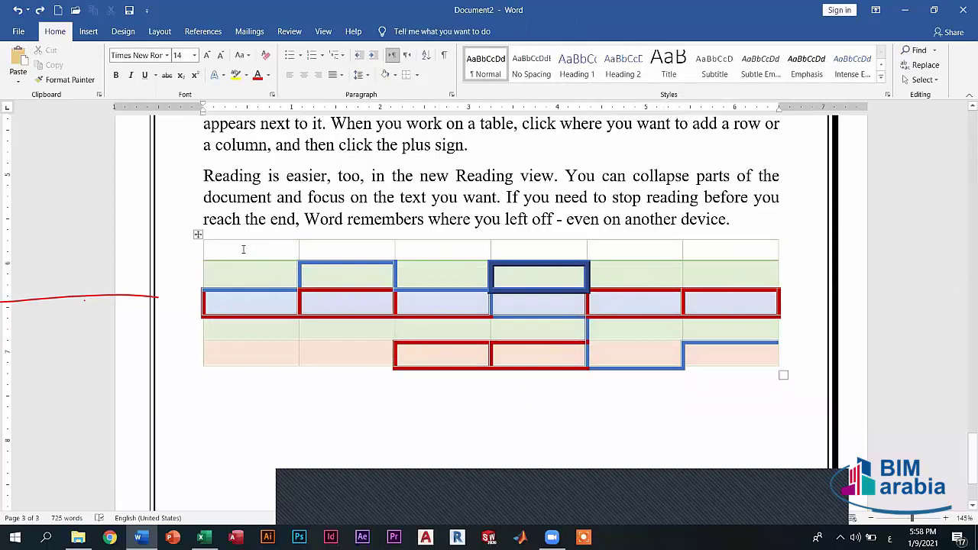
left_click(388, 32)
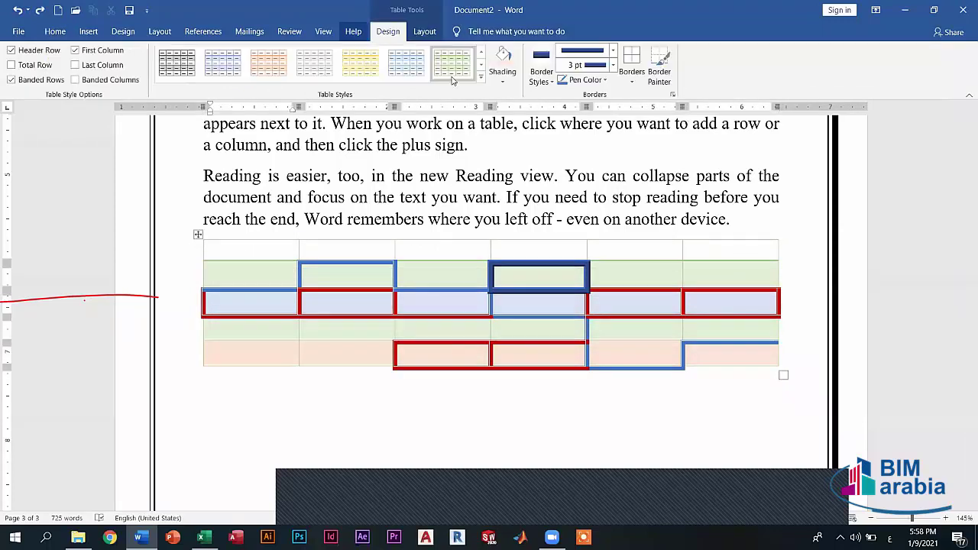
left_click(423, 32)
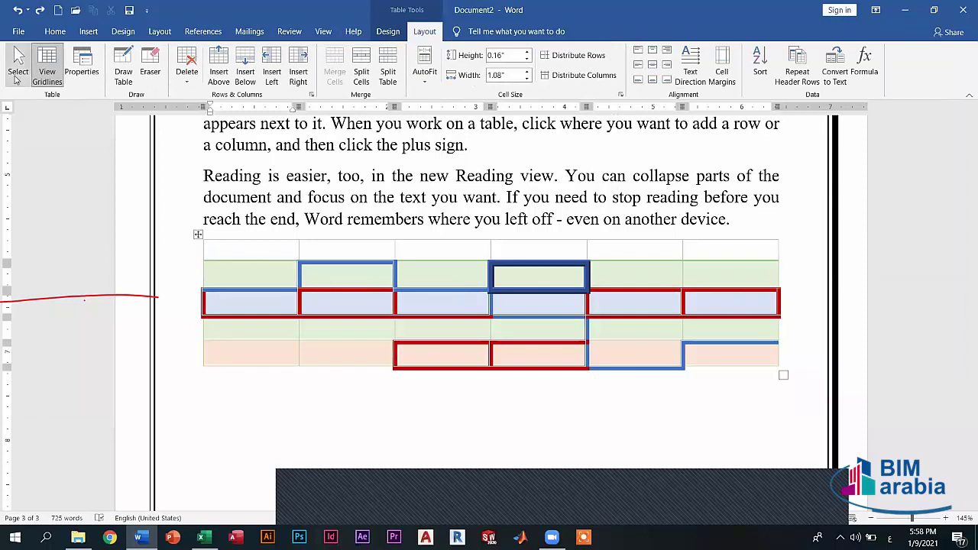
Step: Use Select > Select Cell to select the dark-blue framed cell
left_click(16, 80)
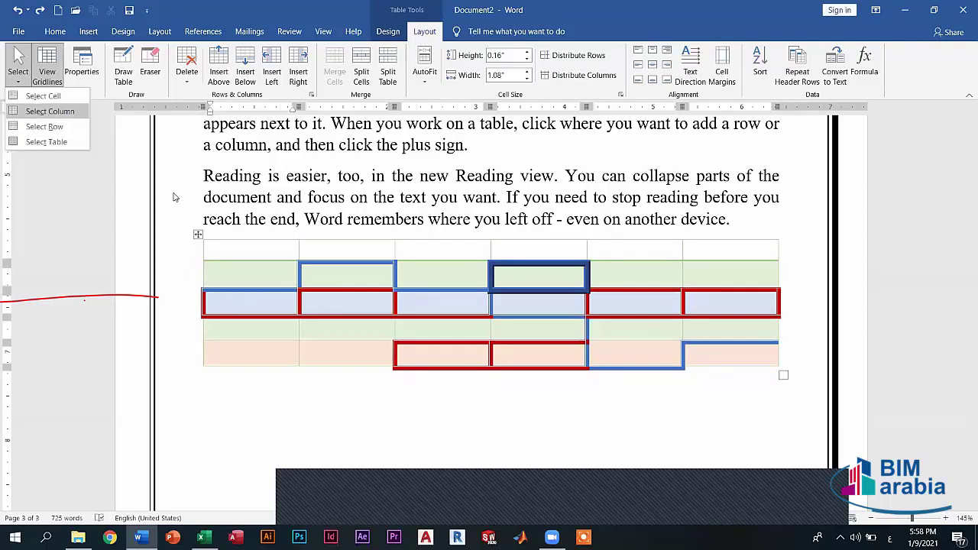
left_click(250, 250)
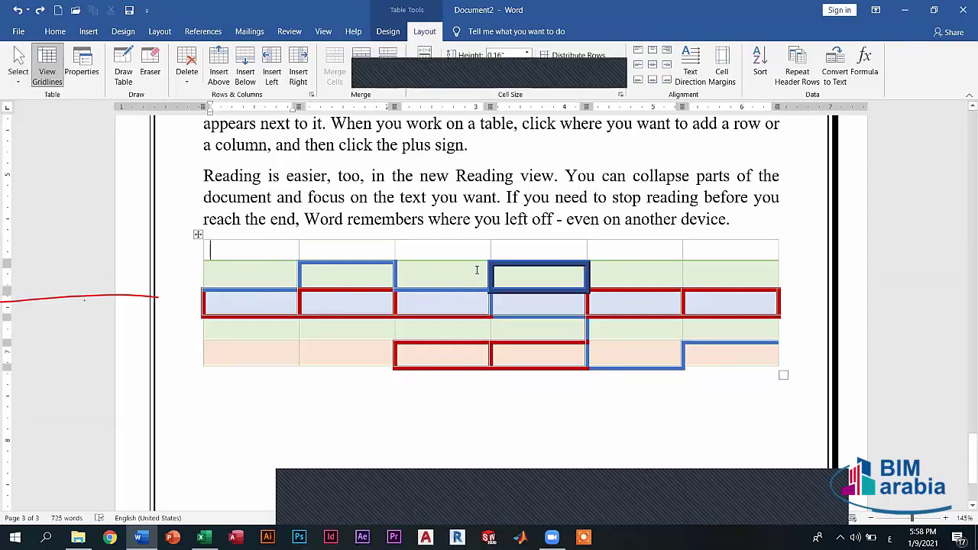
left_click(511, 277)
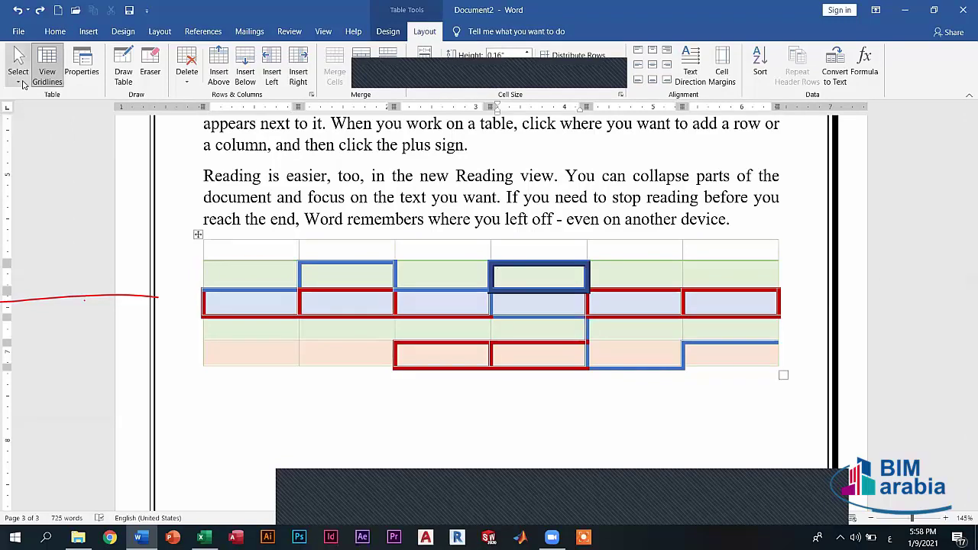
left_click(19, 77)
left_click(38, 95)
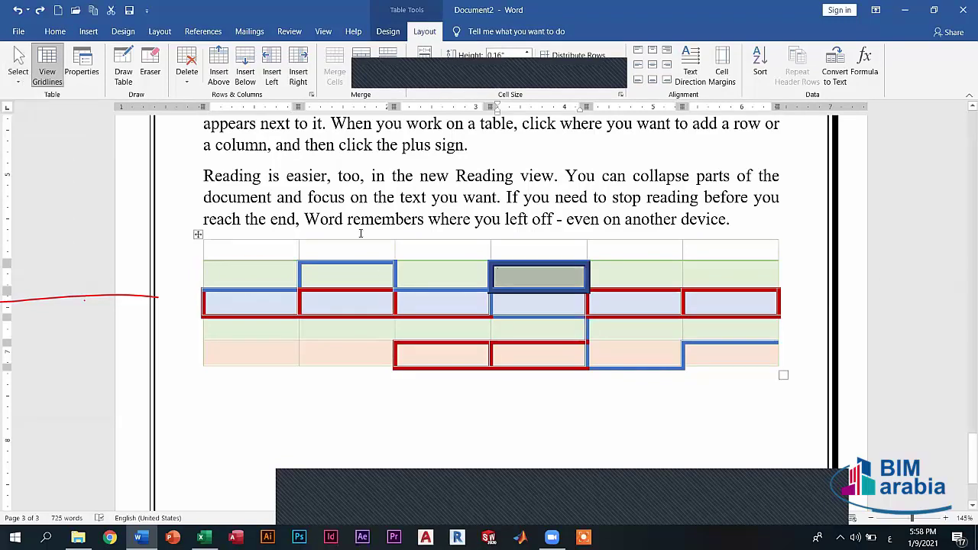
left_click(387, 274)
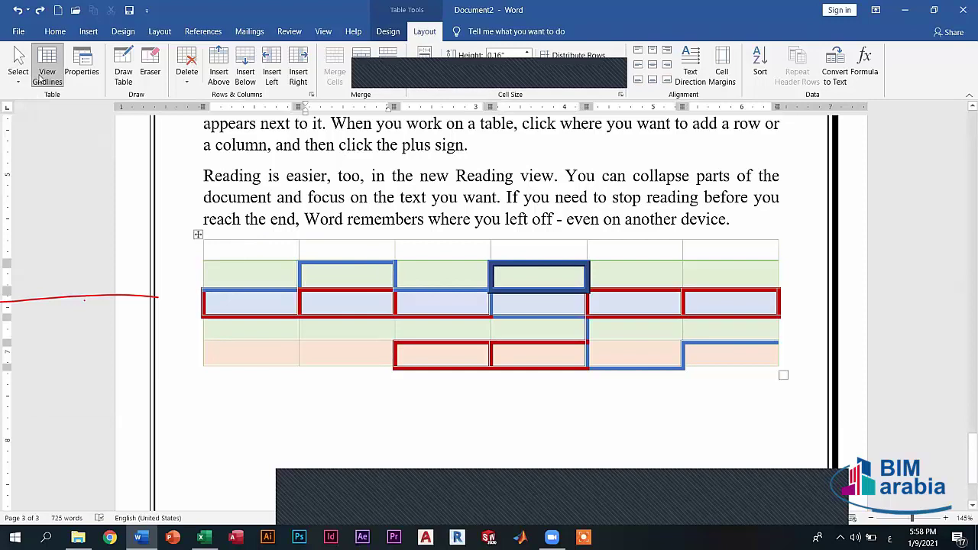
Step: Select the table's first column, then its top row, using the Select menu
left_click(223, 246)
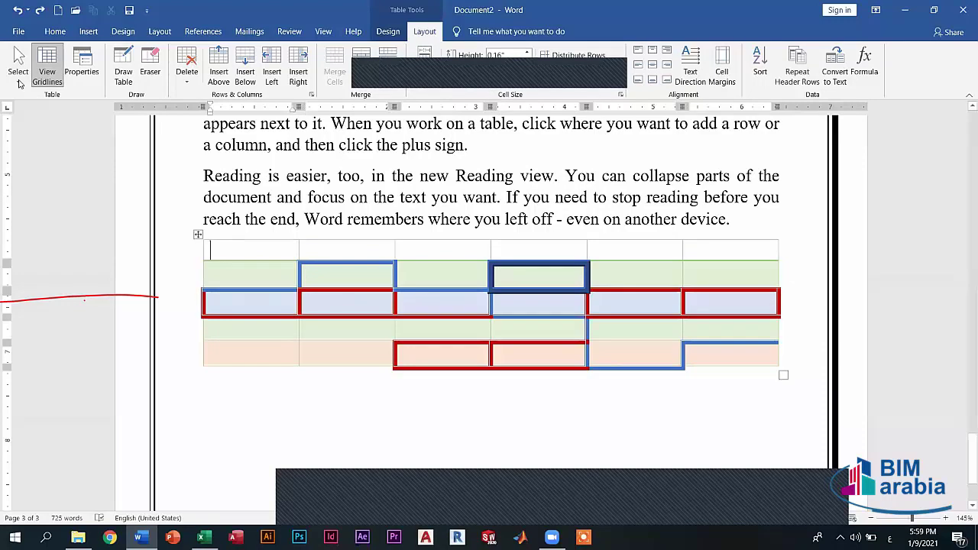
left_click(19, 76)
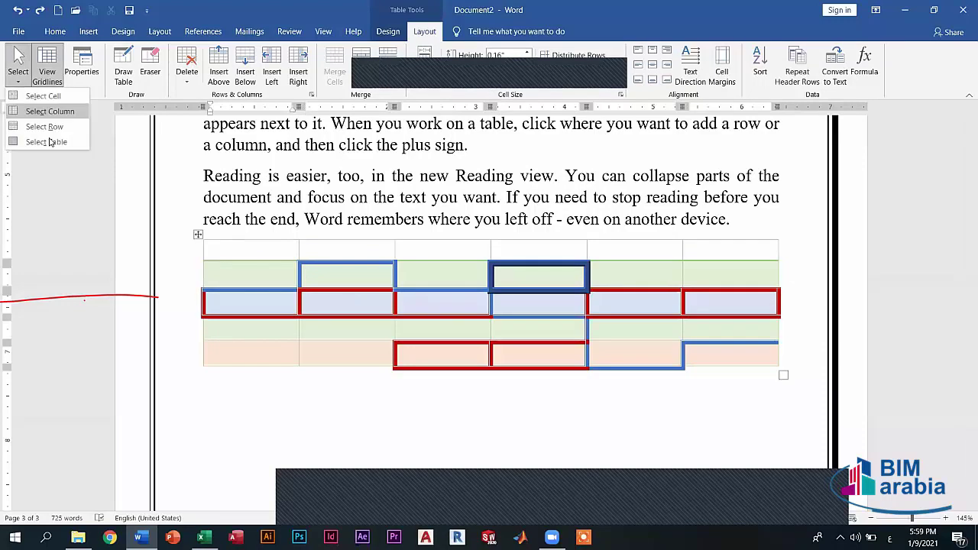
left_click(169, 220)
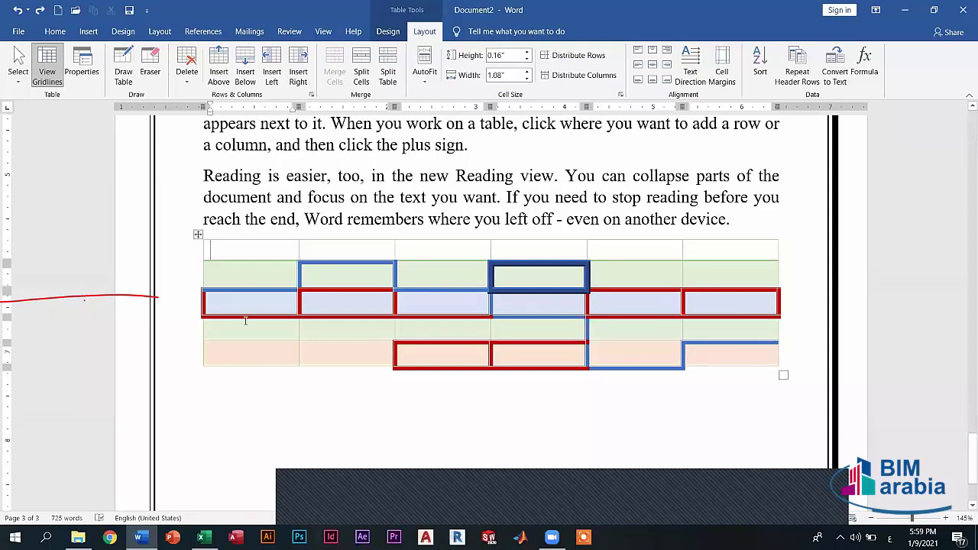
left_click(19, 76)
left_click(40, 111)
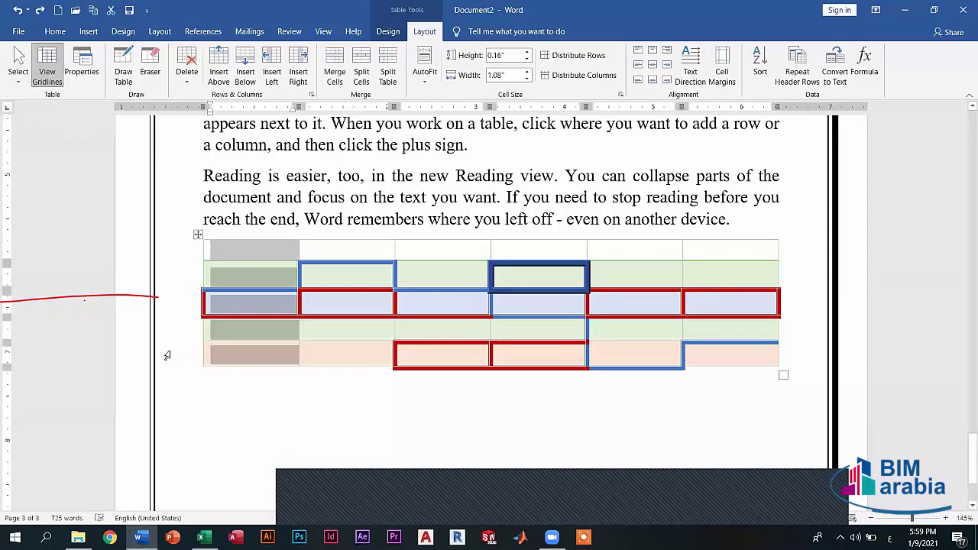
left_click(240, 249)
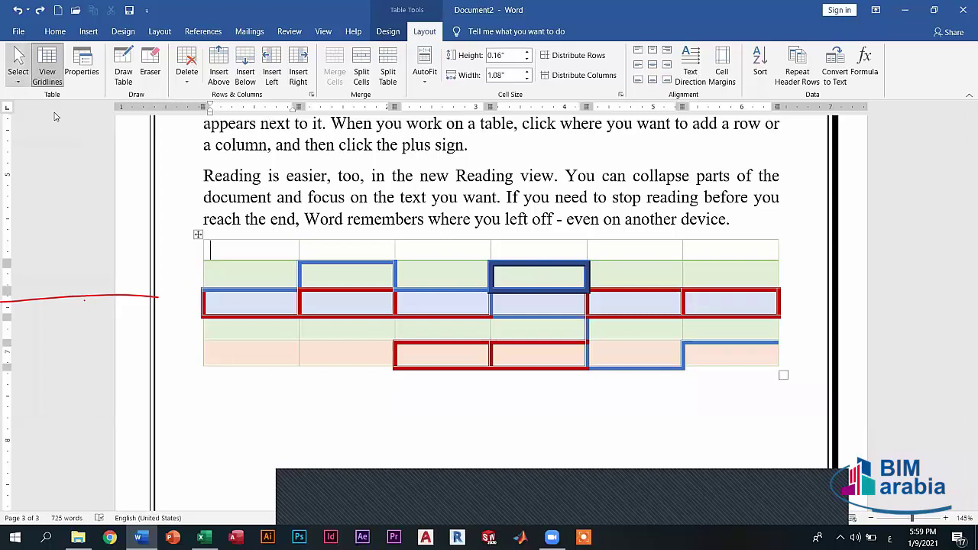
left_click(18, 76)
left_click(48, 127)
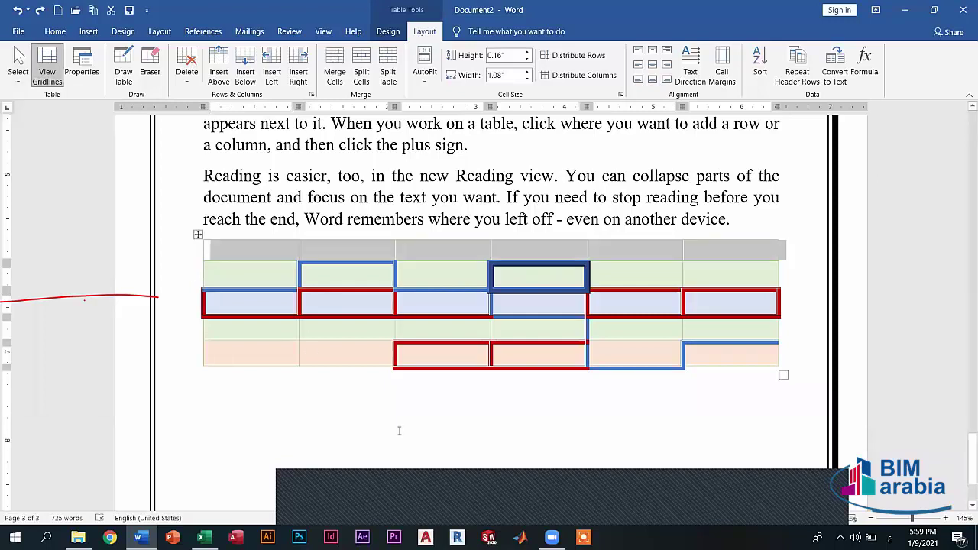
left_click(780, 413)
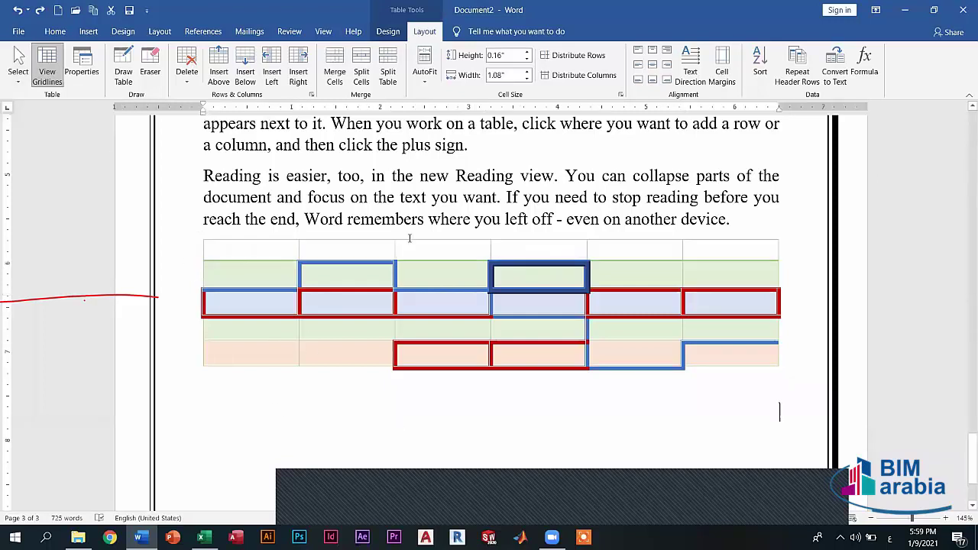
Step: Toggle View Gridlines, drag-select a block of cells, and open Table Properties
left_click(263, 247)
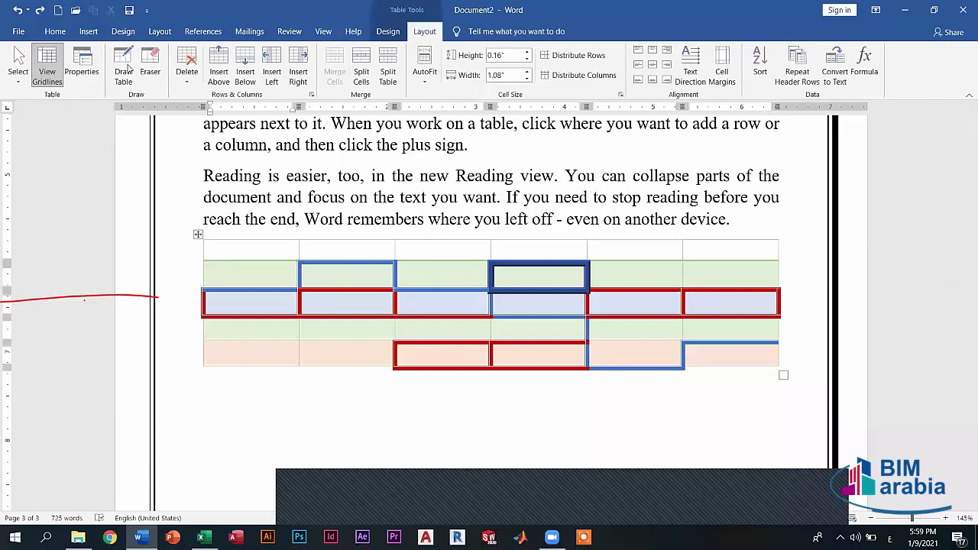
left_click(46, 61)
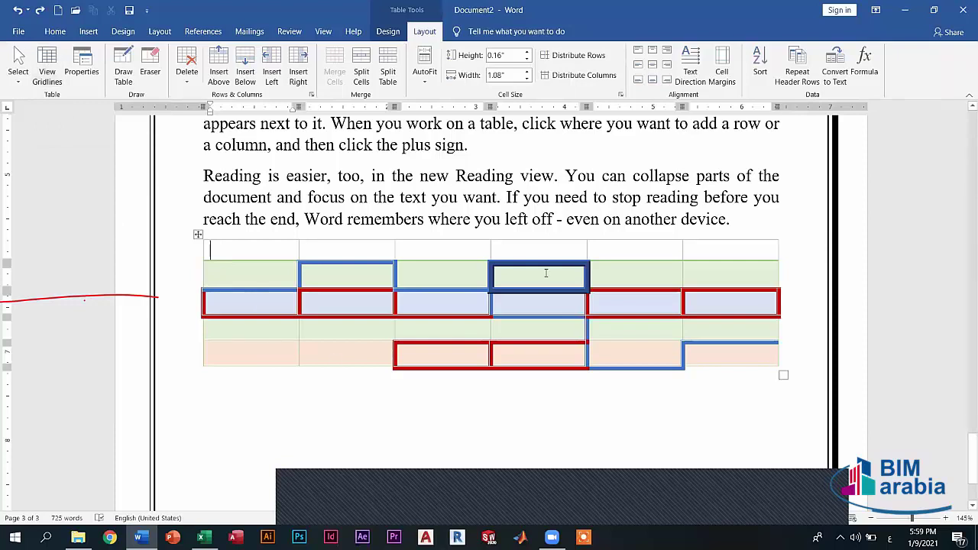
left_click_drag(706, 252, 245, 354)
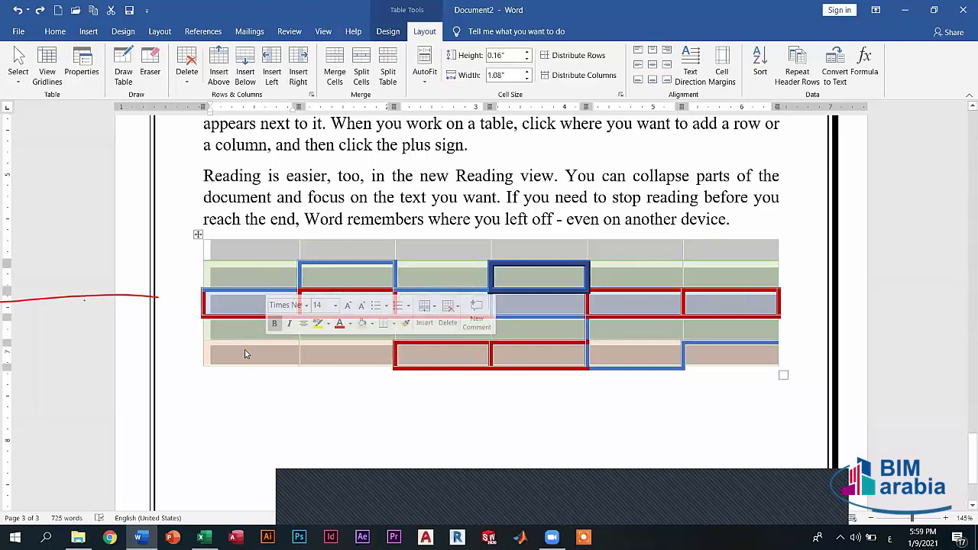
left_click(48, 74)
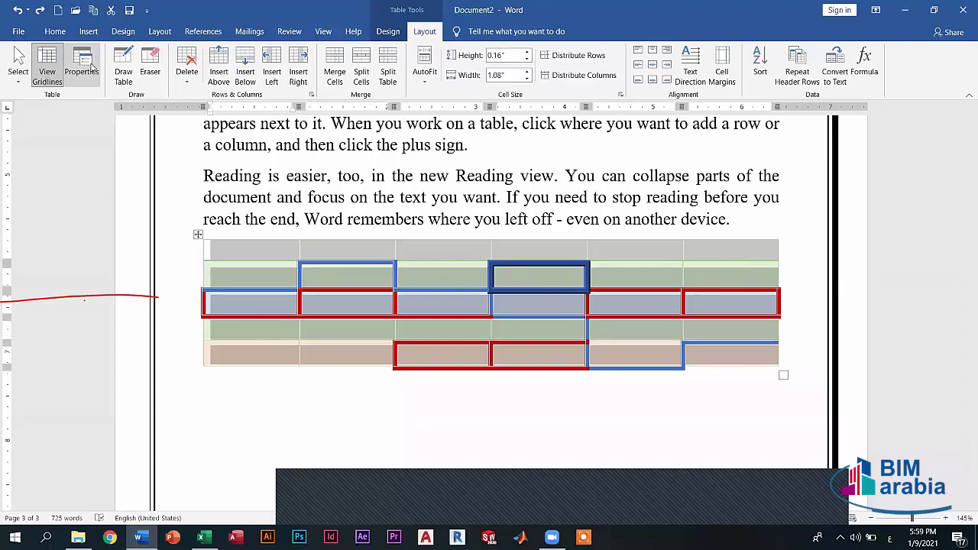
left_click(91, 68)
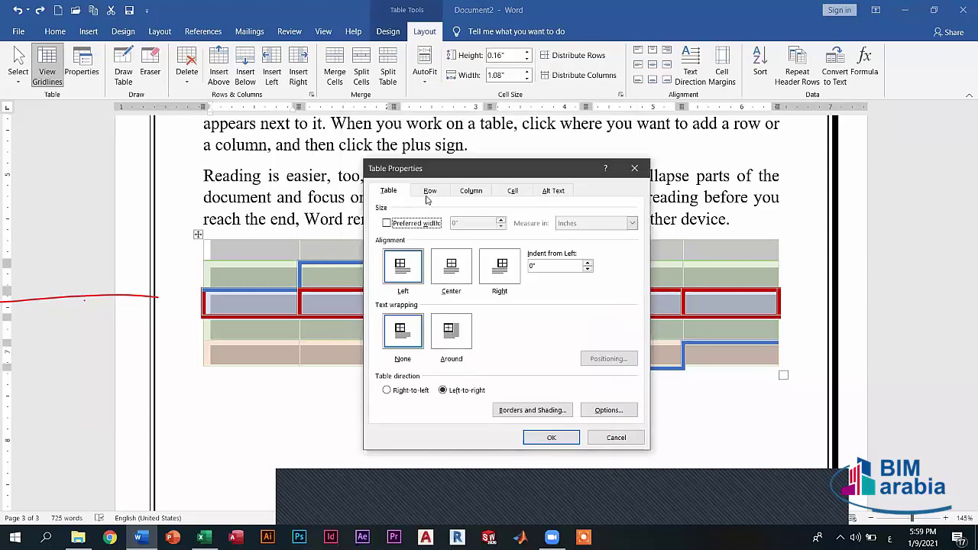
Step: Apply left alignment with Around text wrapping to the table
left_click(428, 194)
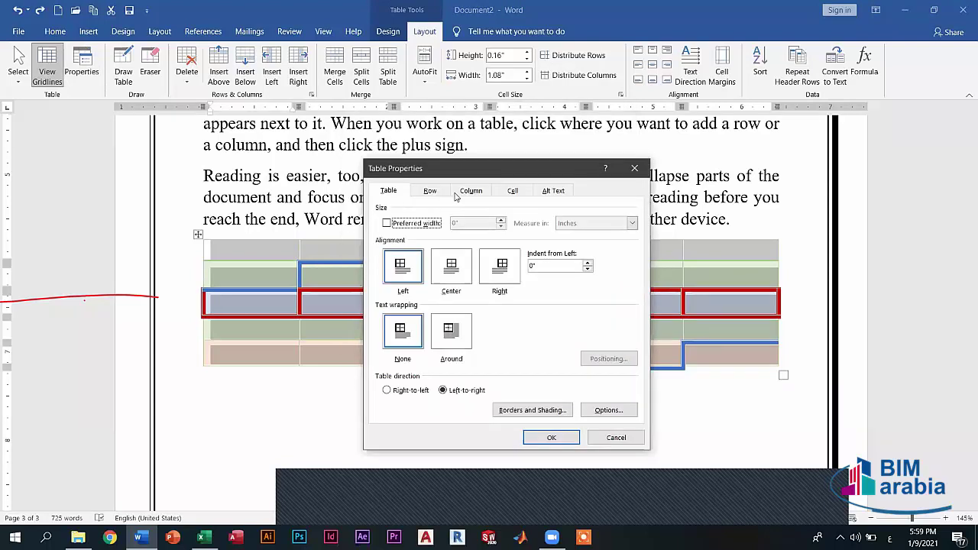
left_click(546, 192)
left_click(389, 190)
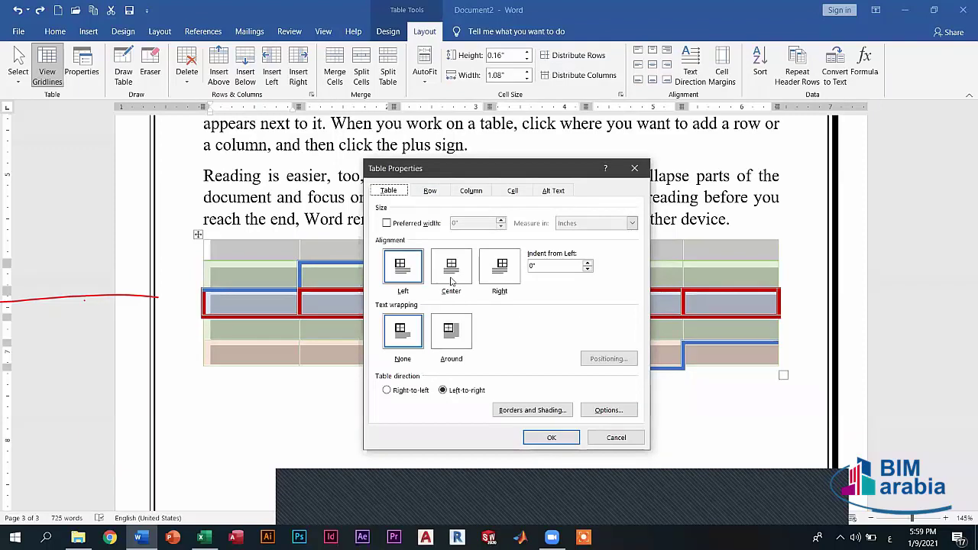
left_click(454, 278)
left_click(502, 275)
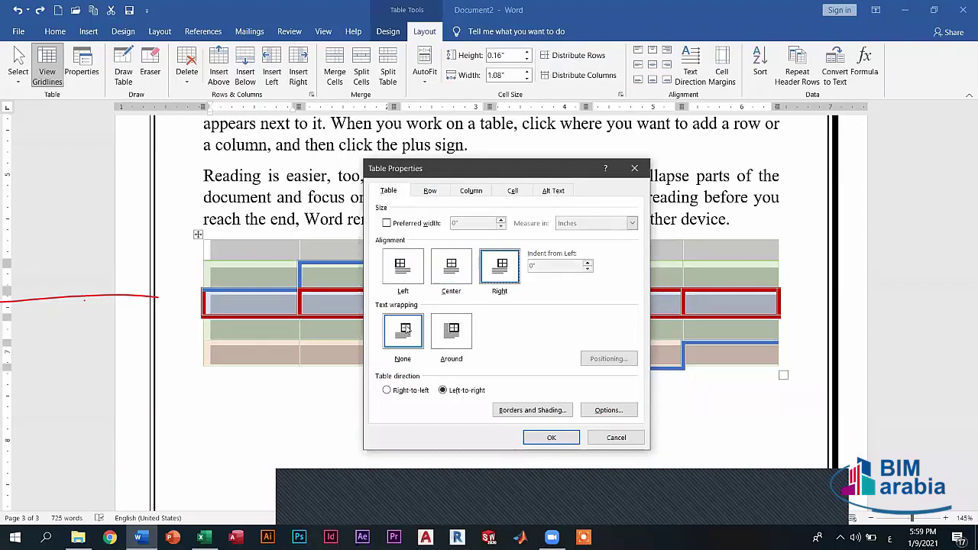
left_click(446, 332)
left_click(405, 269)
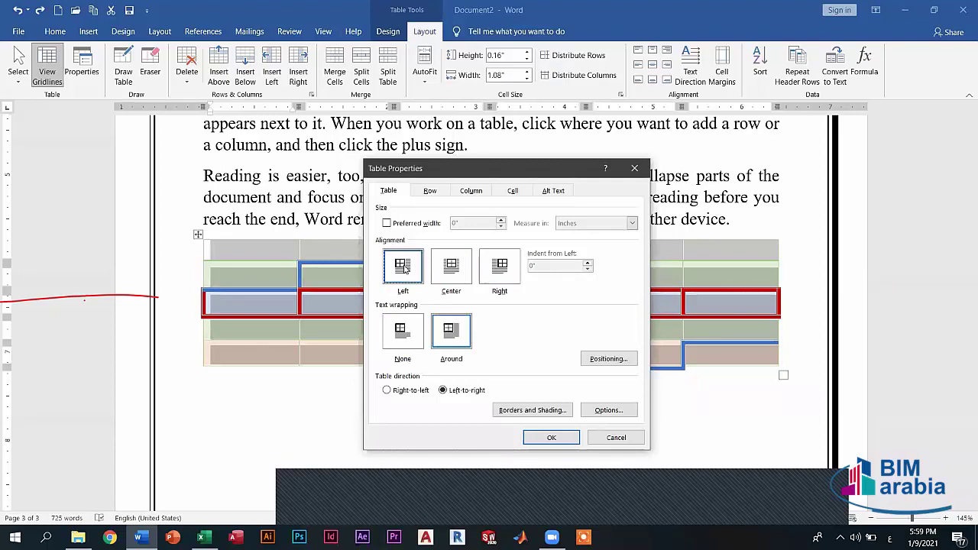
left_click(551, 439)
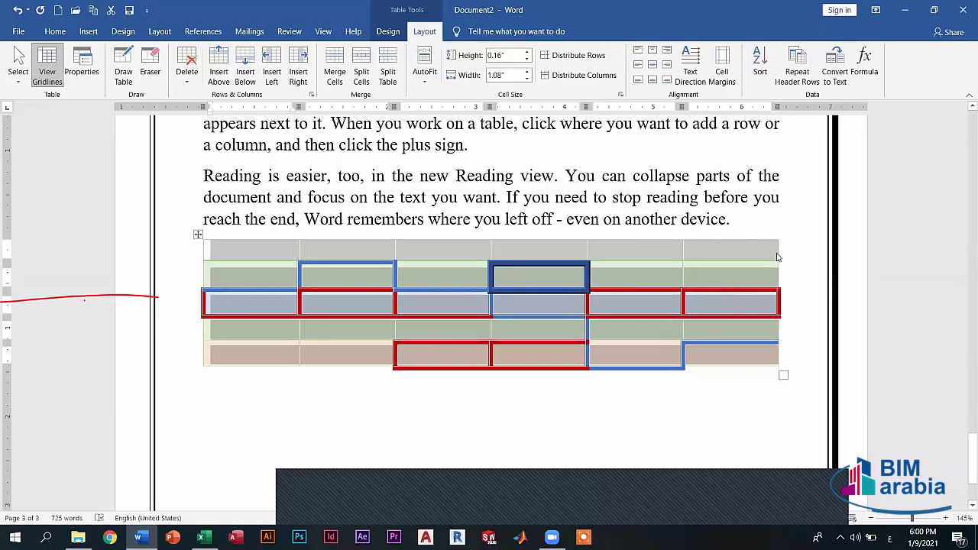
Step: Drag the outer column borders inward to narrow the table, then right-align it
left_click_drag(695, 256, 695, 256)
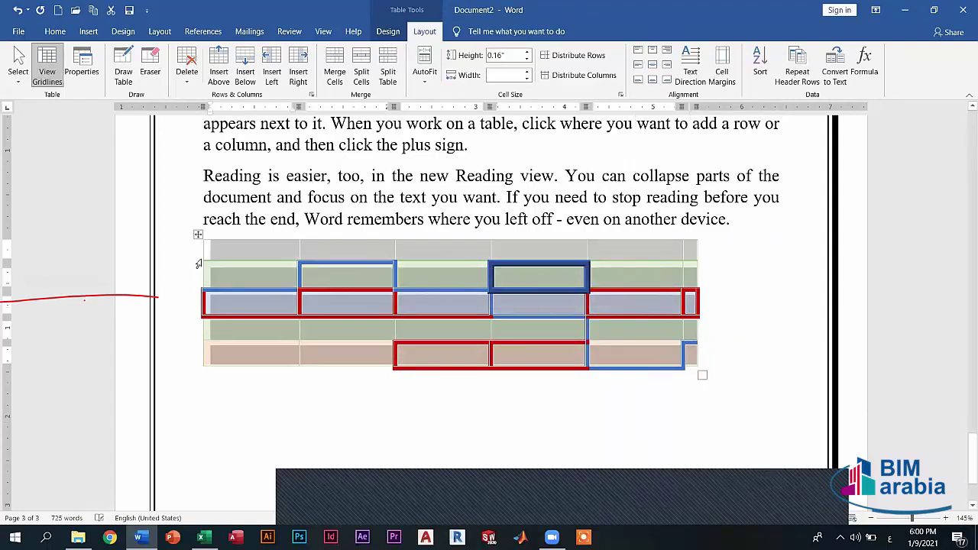
left_click_drag(213, 257, 285, 256)
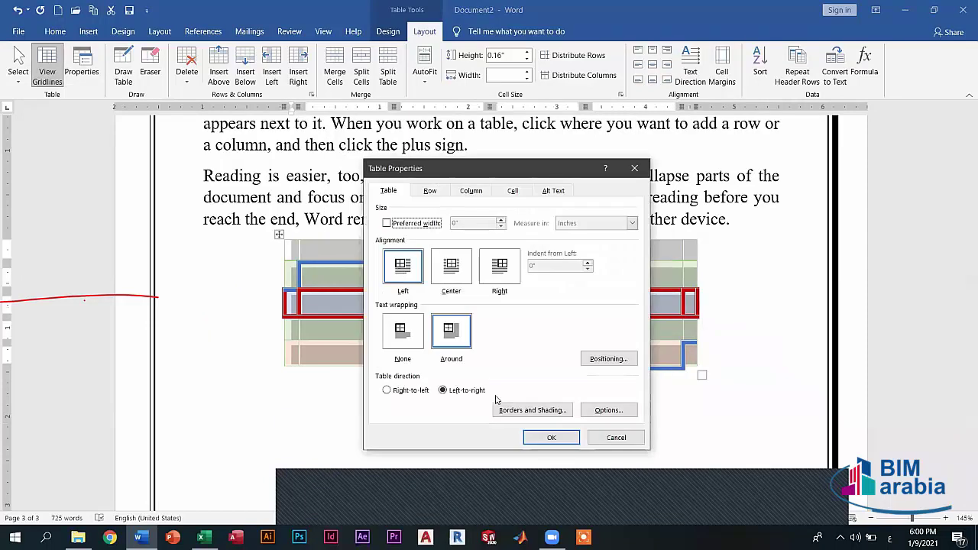
key("Return")
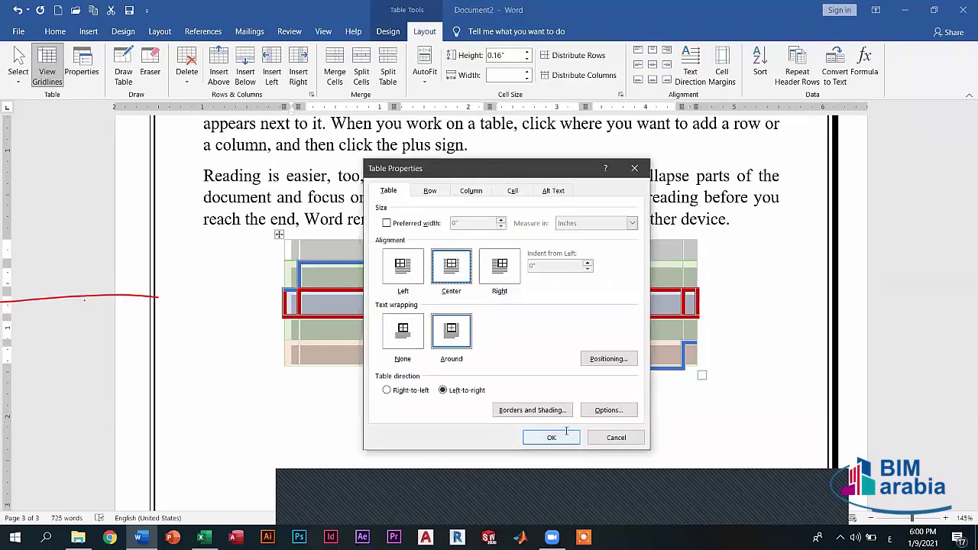
left_click(560, 436)
left_click(123, 71)
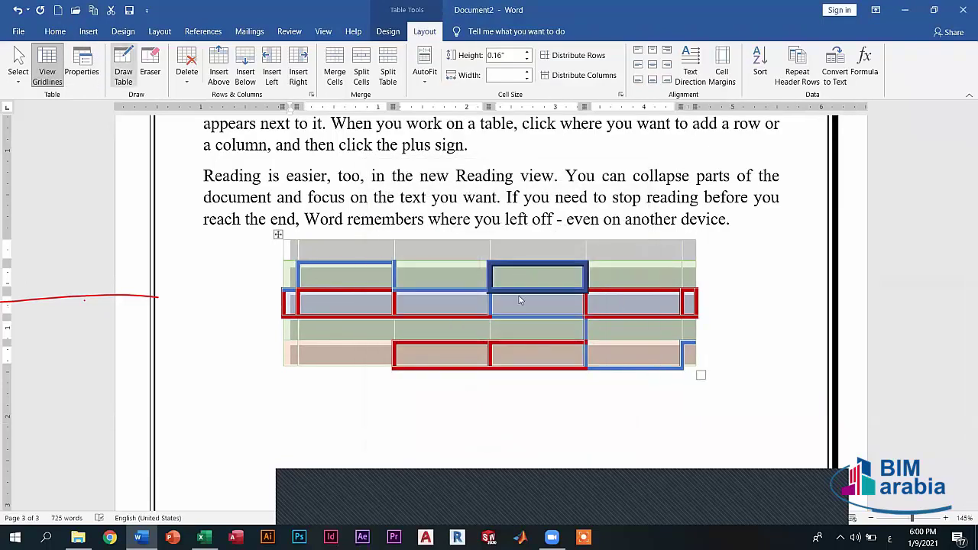
left_click(500, 267)
left_click(550, 436)
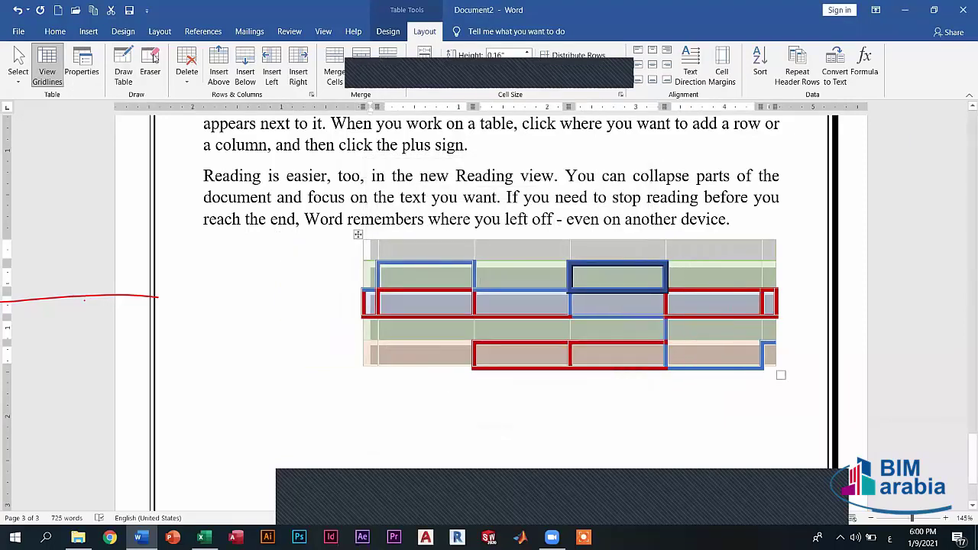
Step: Set the table's text wrapping to None in Table Properties
left_click(82, 68)
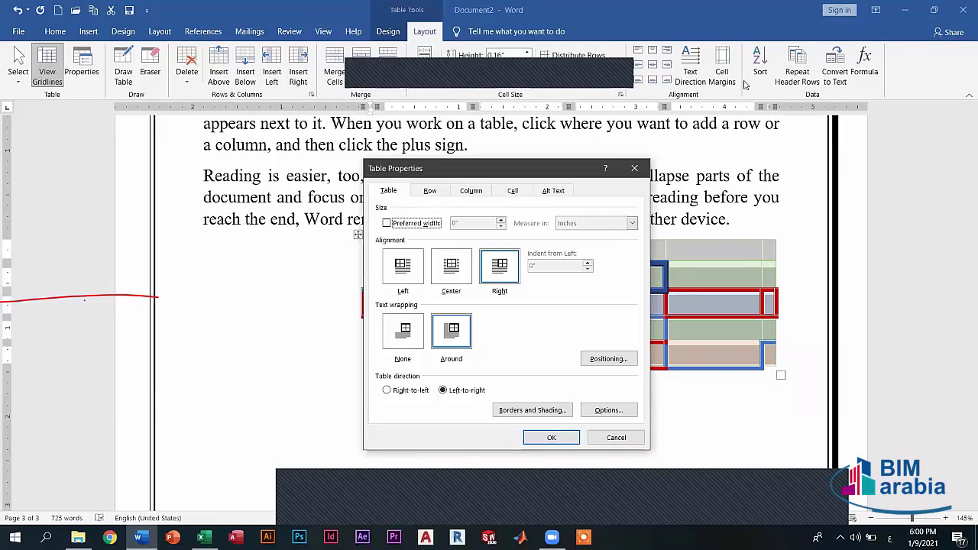
left_click(405, 334)
left_click(548, 438)
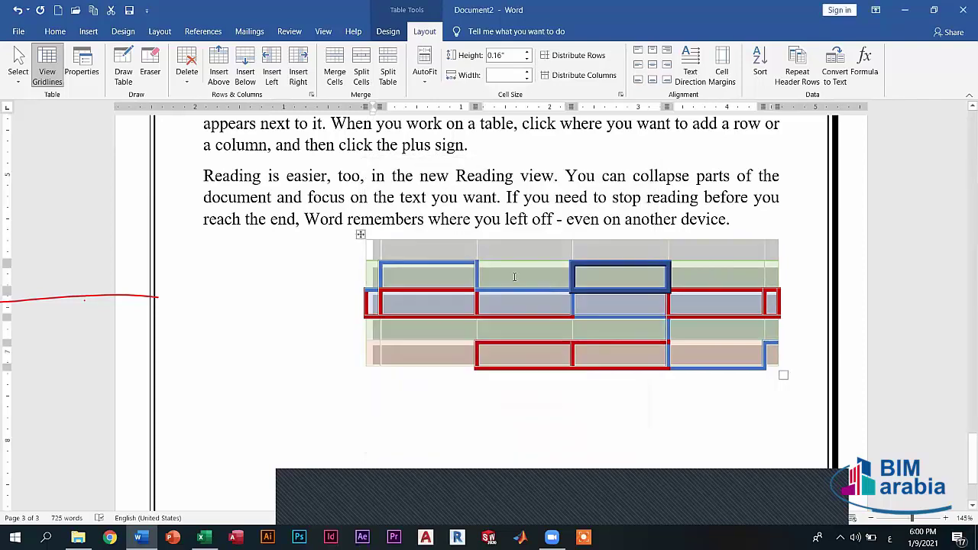
left_click(514, 277)
Step: For column 2's top cells, choose Around wrapping, Right-to-left direction and Center alignment
left_click_drag(505, 249, 515, 277)
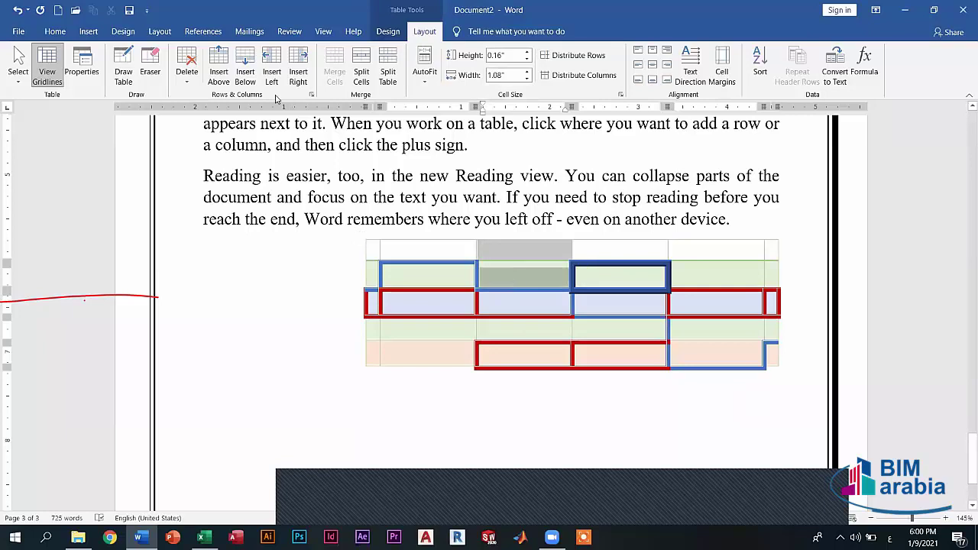
left_click(82, 65)
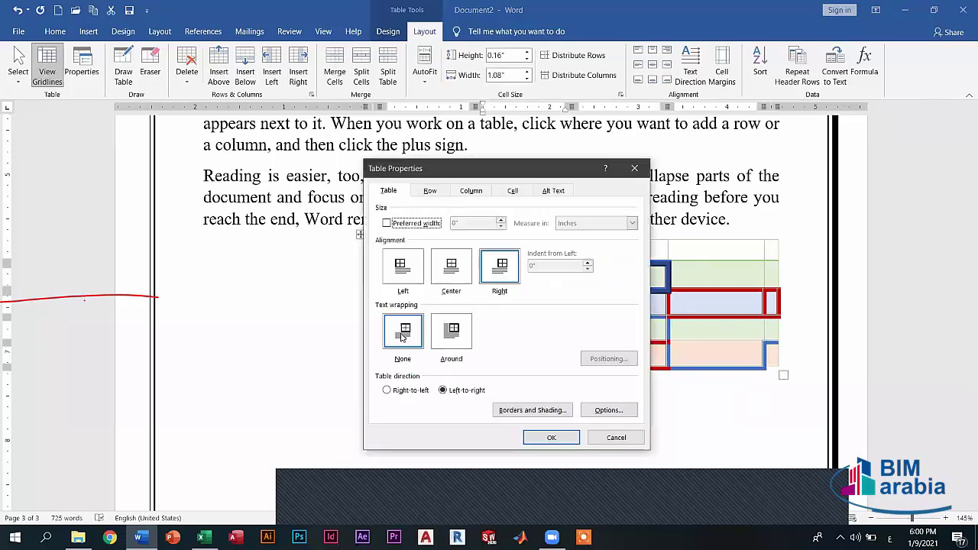
left_click(443, 344)
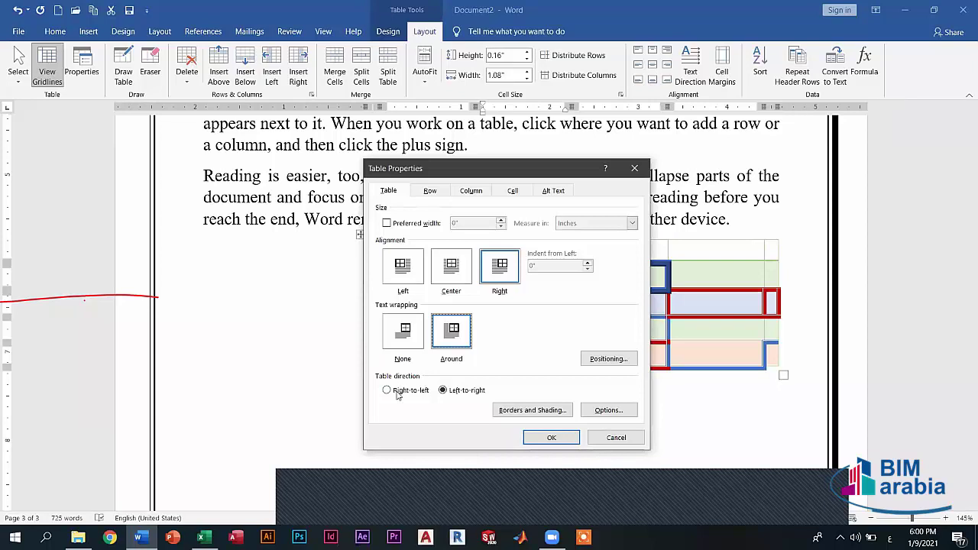
left_click(446, 391)
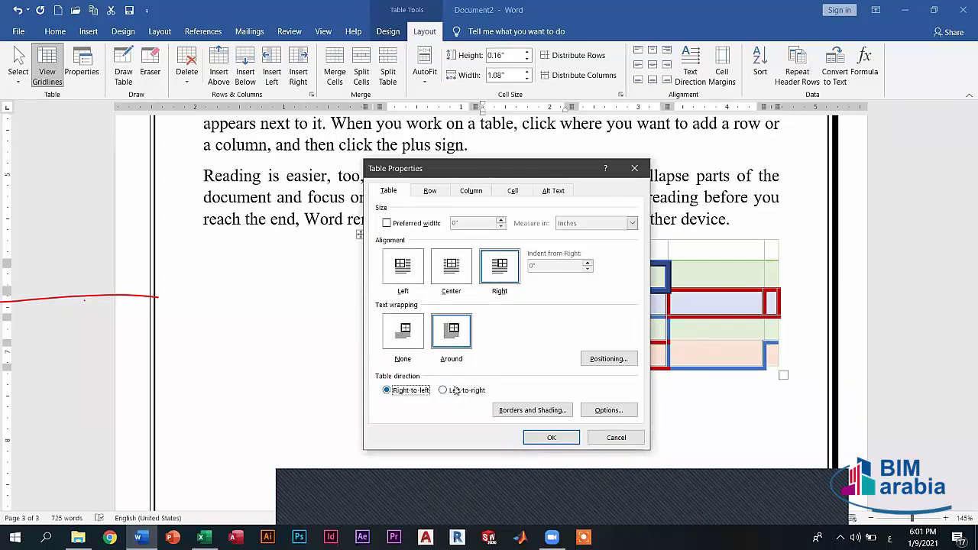
left_click(410, 391)
left_click(451, 279)
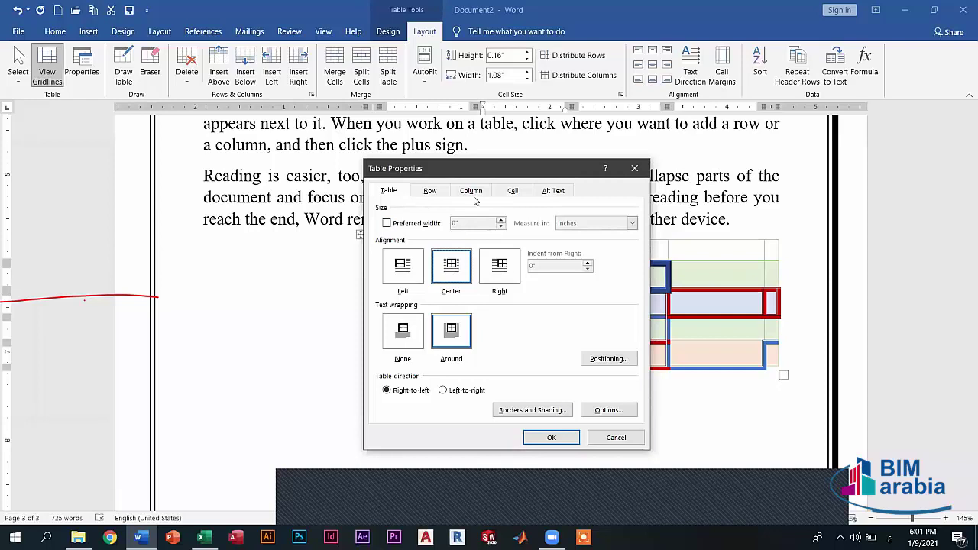
key("ctrl+Tab")
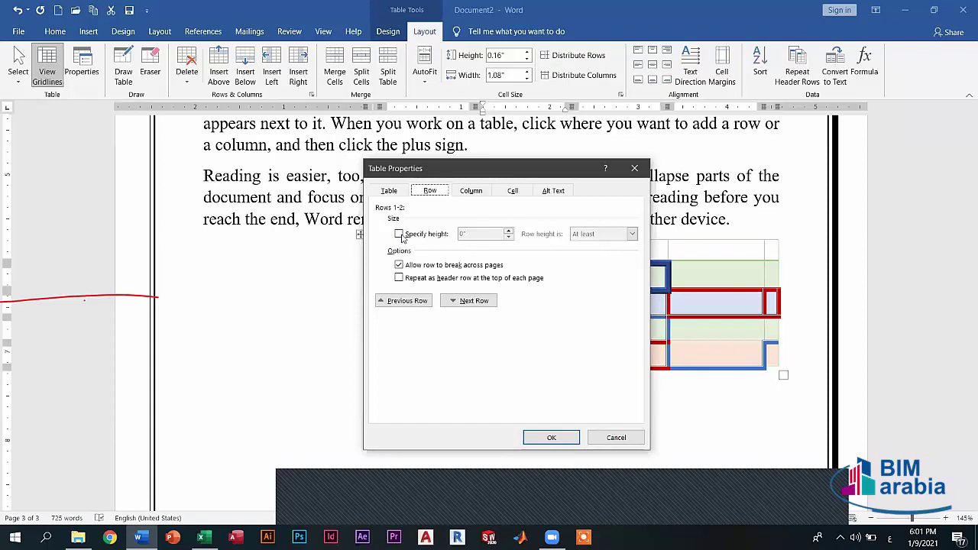
Step: Apply a 1.1-inch row height, undo it, then reopen Properties on the Column tab
left_click(412, 234)
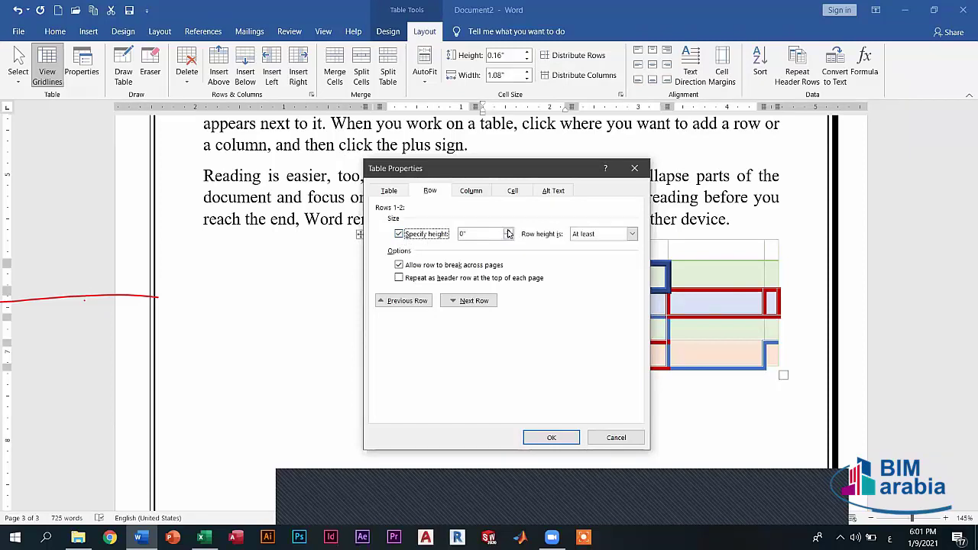
left_click(508, 230)
left_click(558, 439)
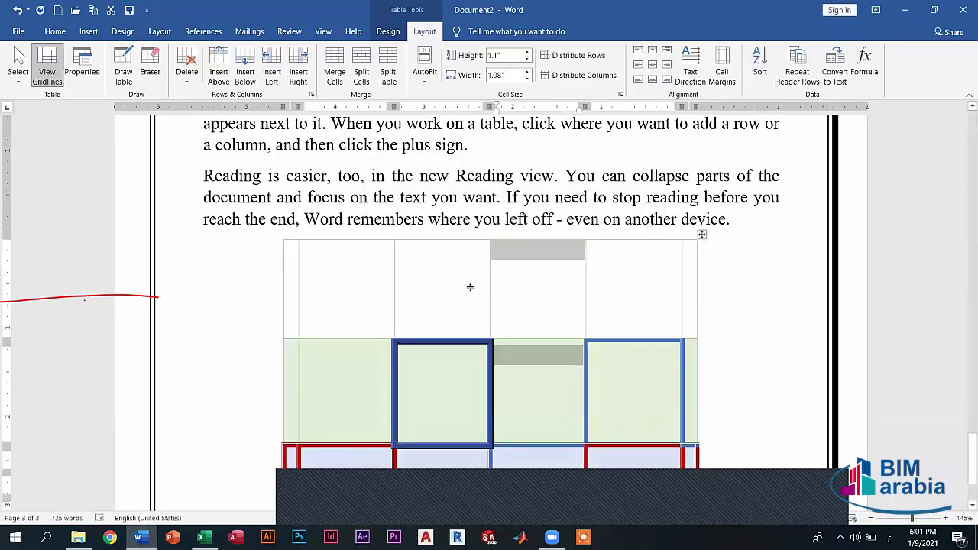
key("ctrl+z")
left_click(70, 64)
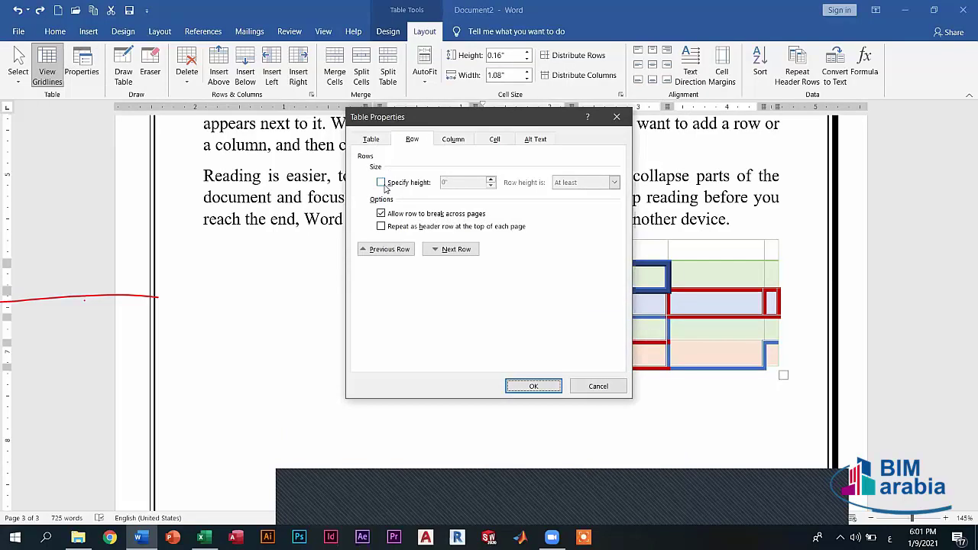
left_click(453, 139)
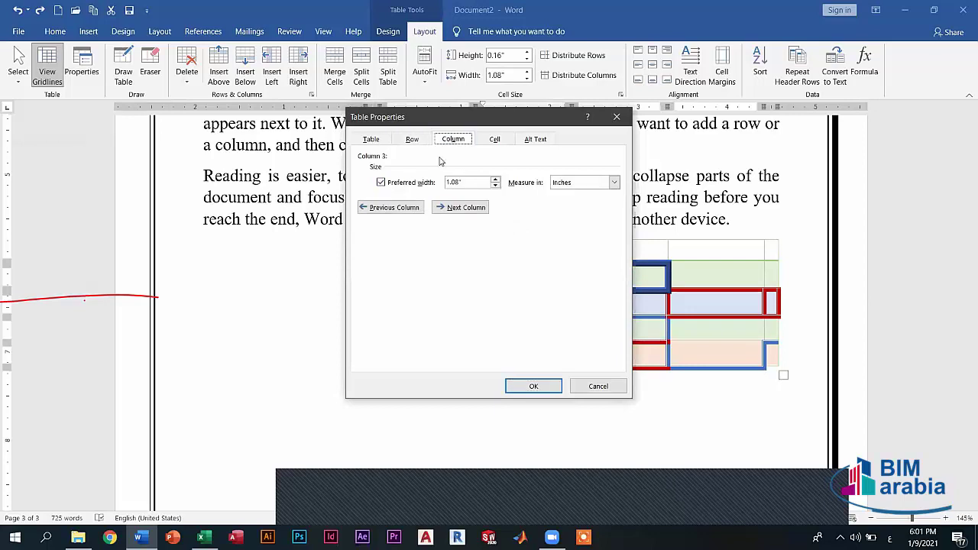
Step: Set column 3's preferred width to 0.9 inches, browse neighbouring columns, then return to the Row tab
left_click(495, 183)
left_click(496, 182)
left_click(496, 183)
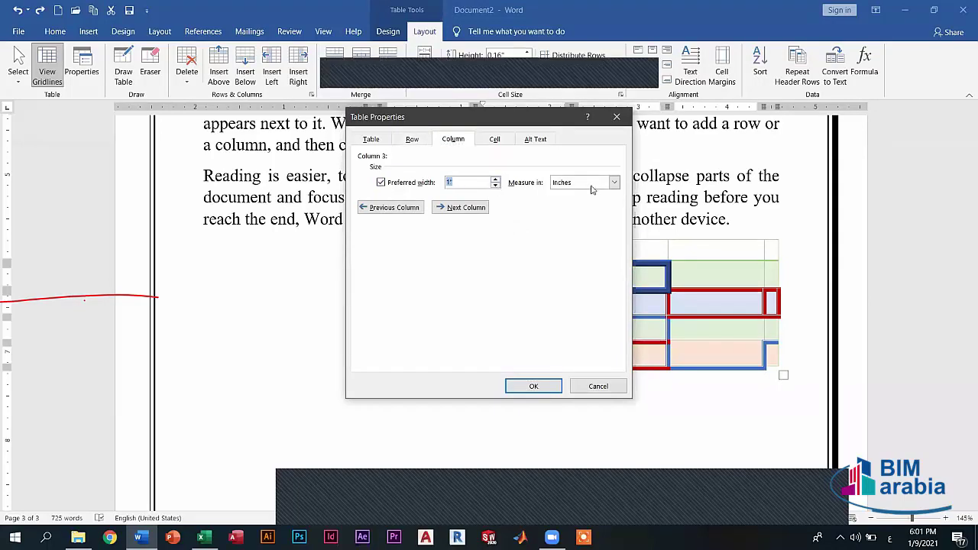
key("Down")
left_click(613, 183)
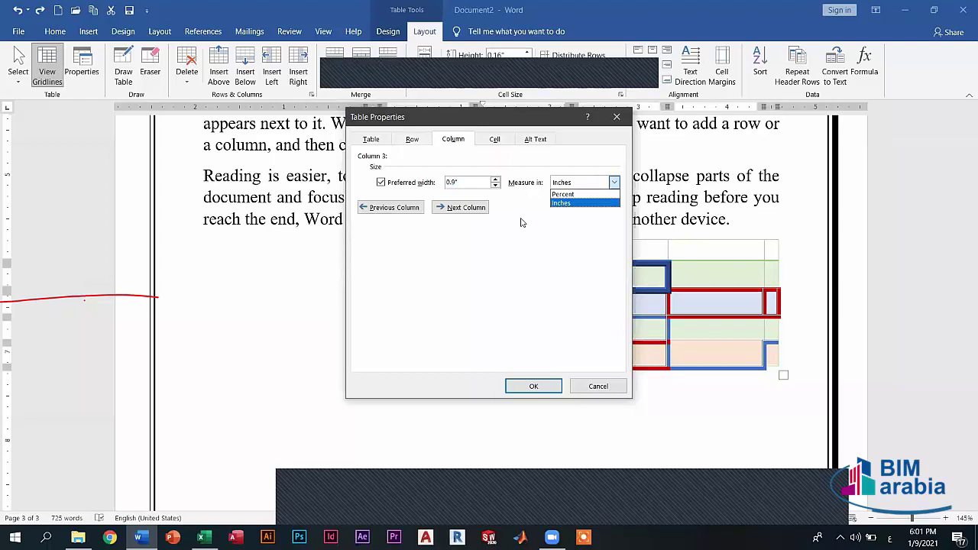
left_click(445, 151)
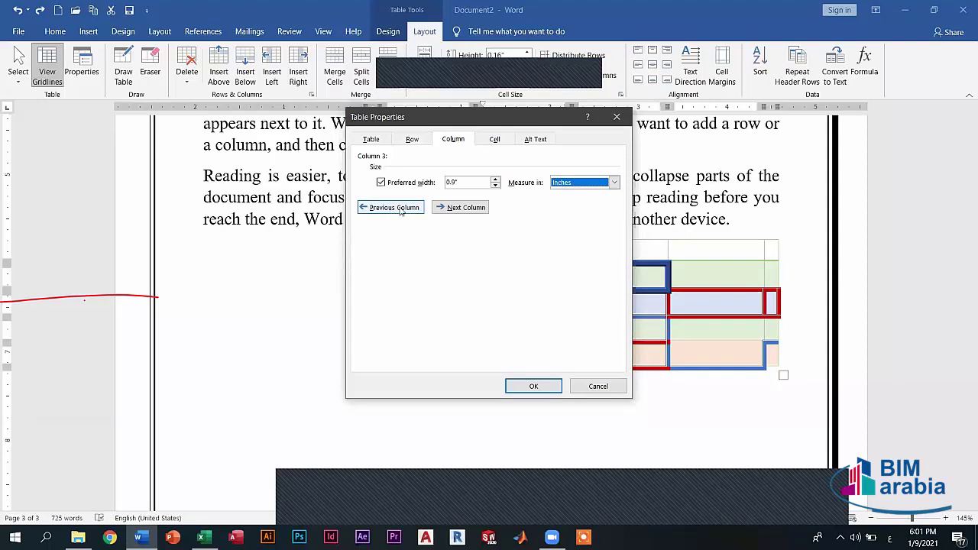
left_click(394, 208)
left_click(407, 211)
left_click(407, 212)
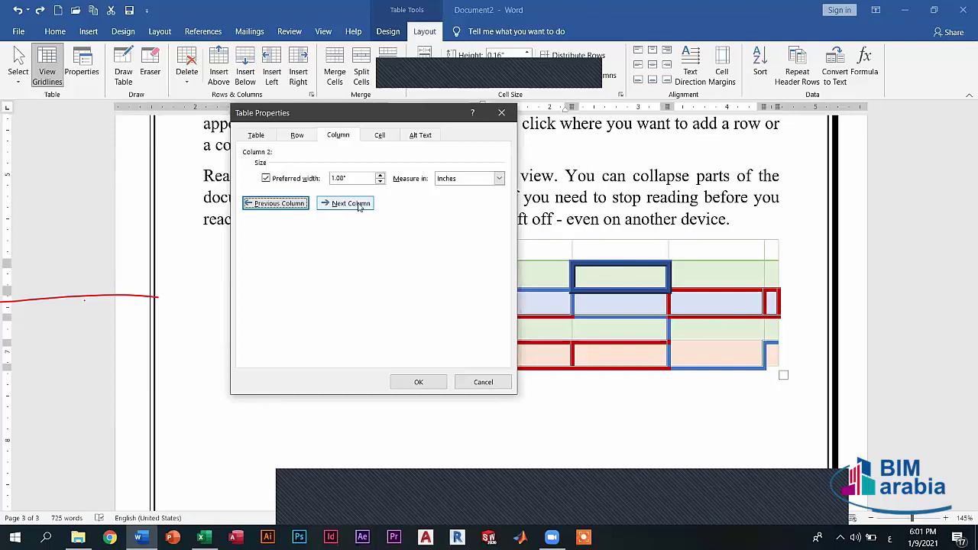
key("Return")
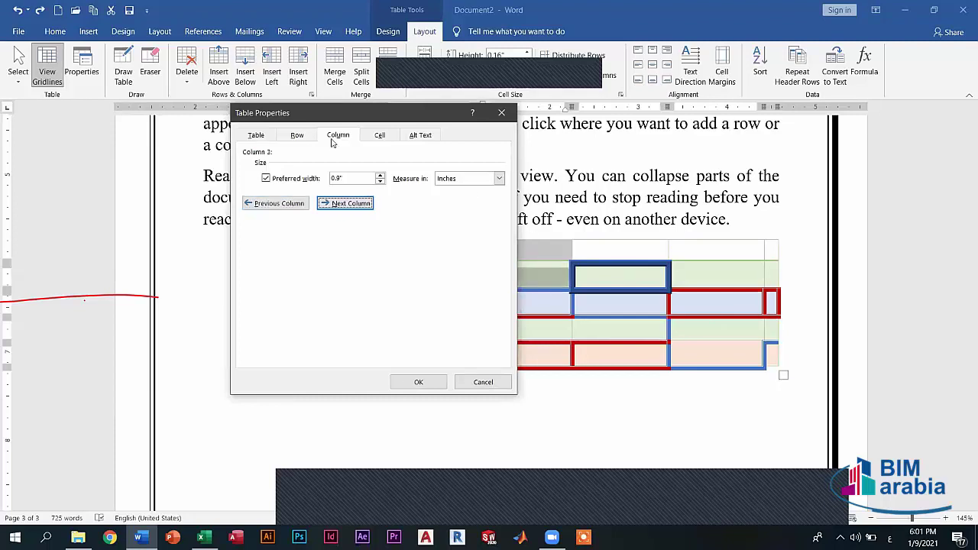
key("ctrl+shift+Tab")
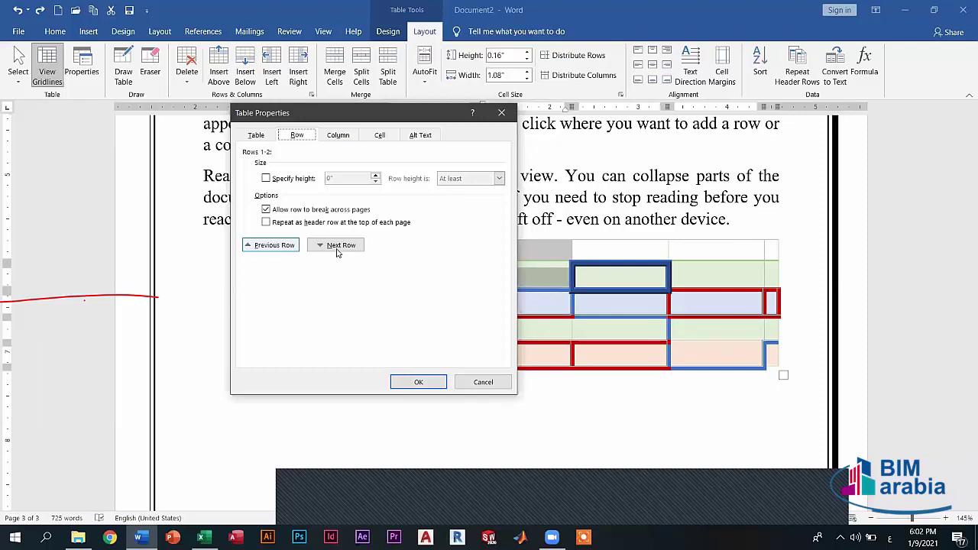
Step: Try vertical alignments on the Cell tab, view Alt Text, then cancel Table Properties
key("Tab")
left_click(379, 135)
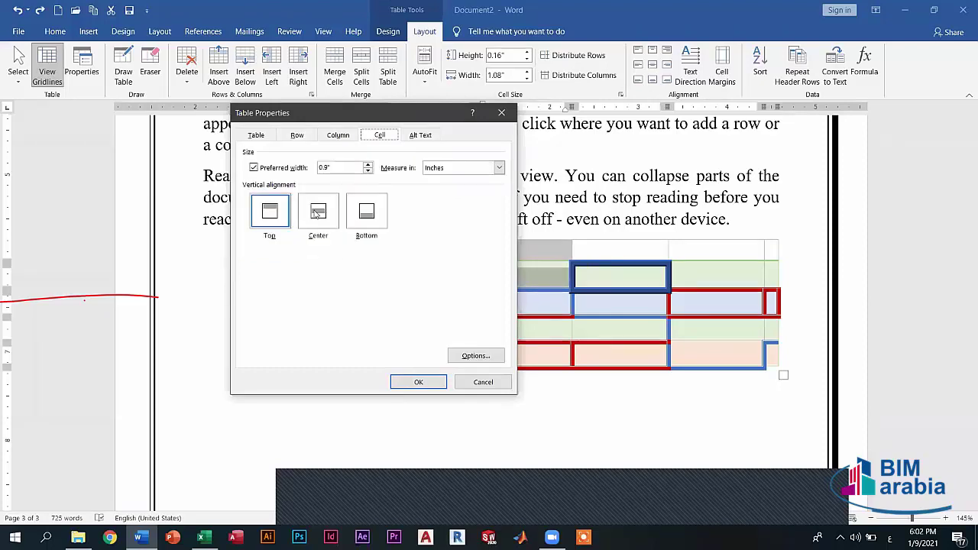
key("alt+p")
key("Right")
key("Right")
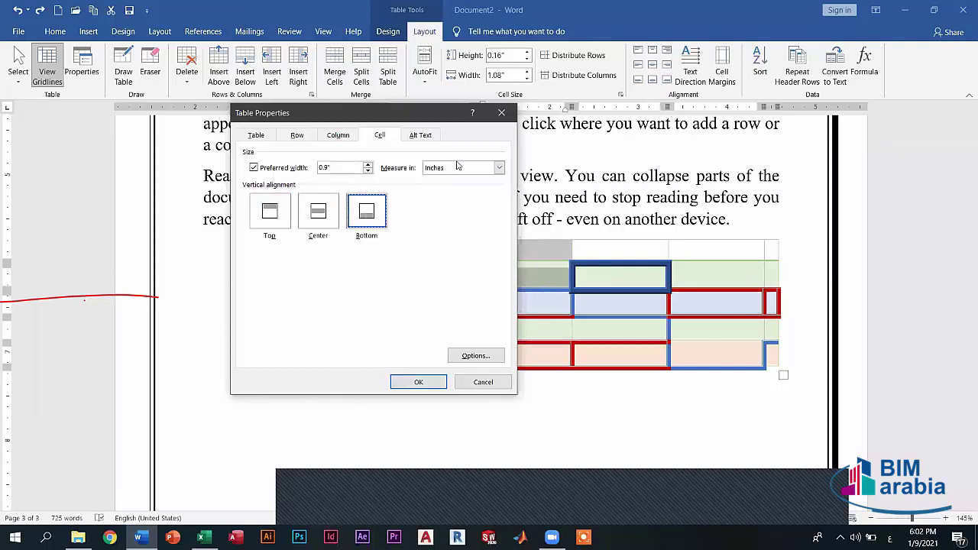
left_click(499, 168)
left_click(461, 168)
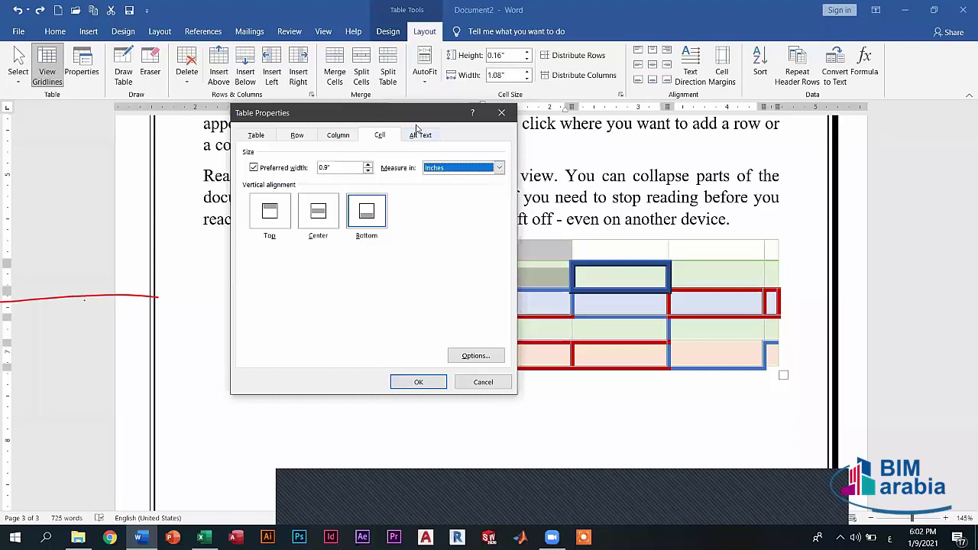
left_click(422, 136)
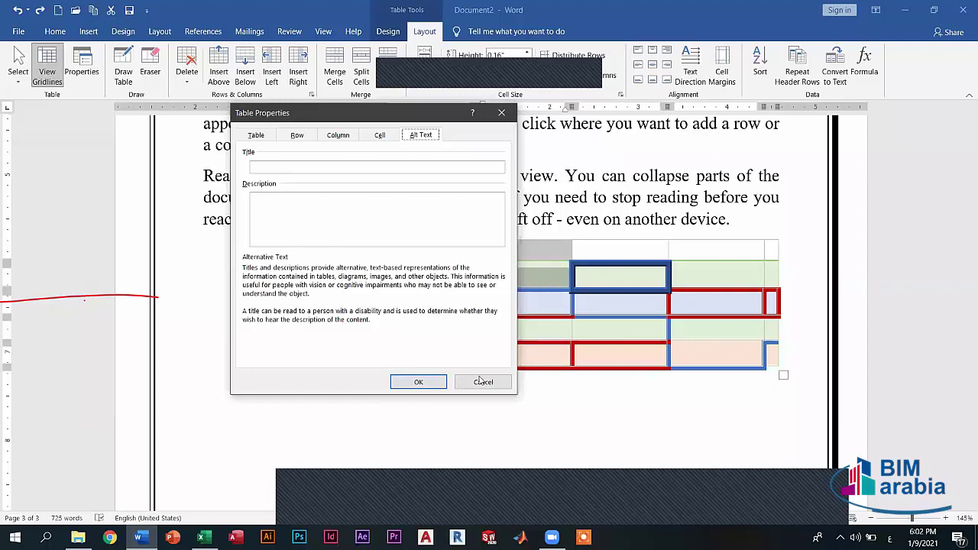
left_click(483, 382)
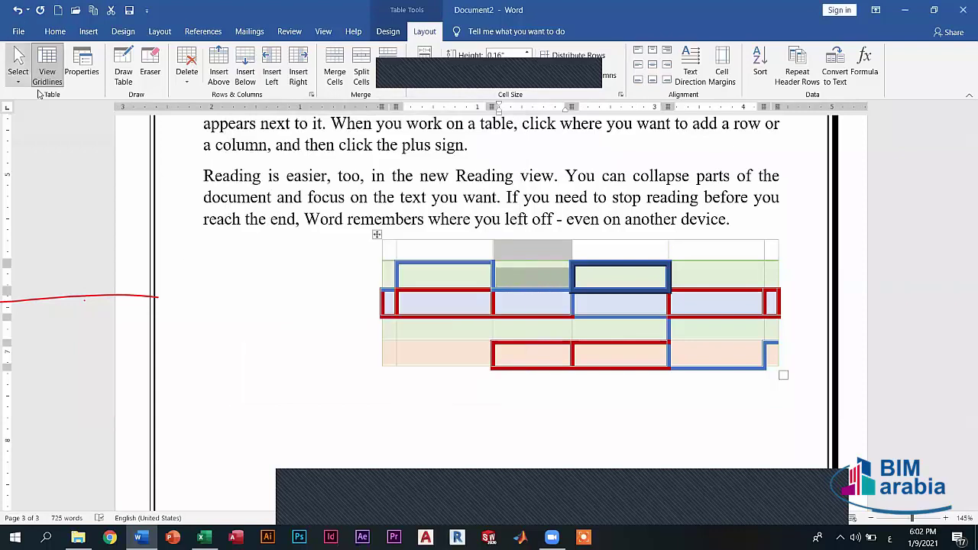
Step: Select a row and AutoFit the coloured table to the window width
left_click(18, 71)
left_click(35, 124)
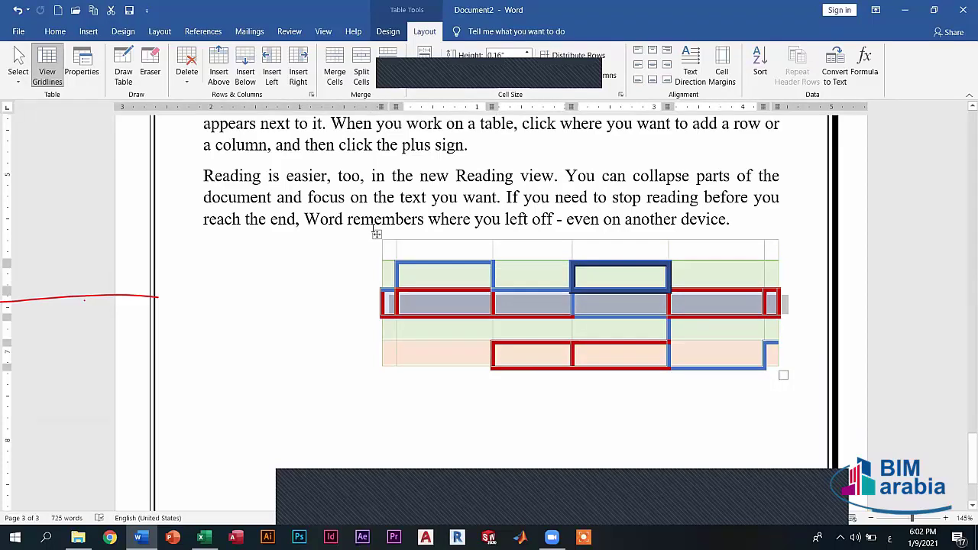
left_click(376, 234)
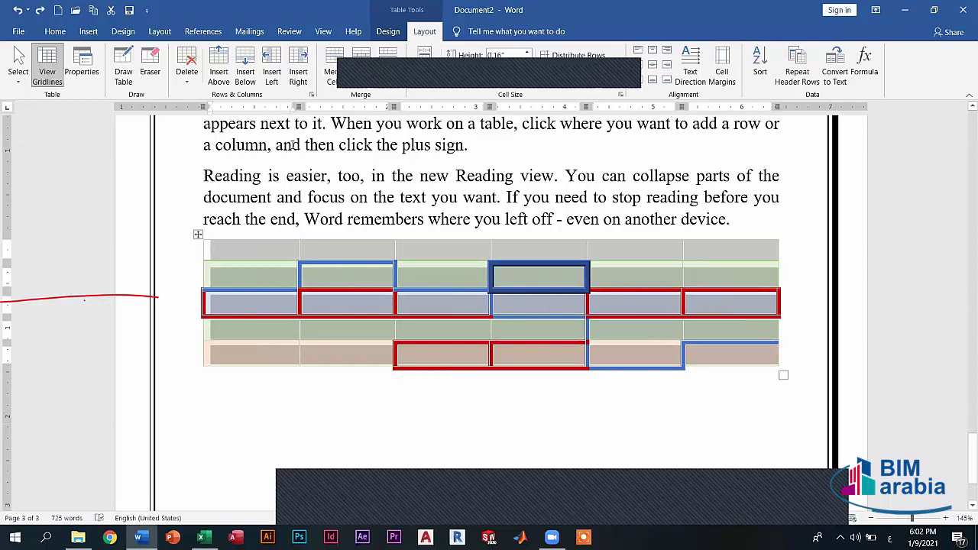
Step: With Draw Table, draw a box below the coloured table and split it into two rows
left_click(124, 73)
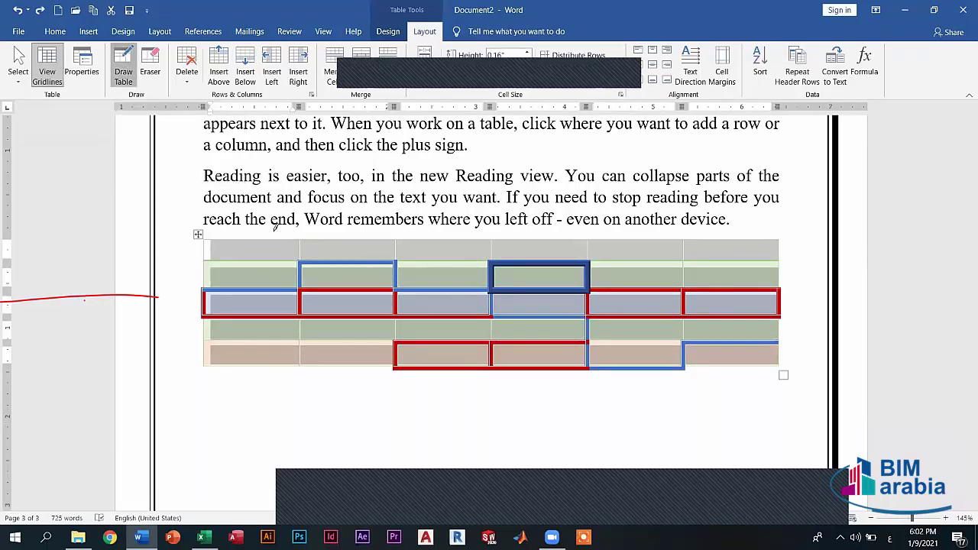
scroll(262, 267, "down", 1)
scroll(278, 284, "down", 2)
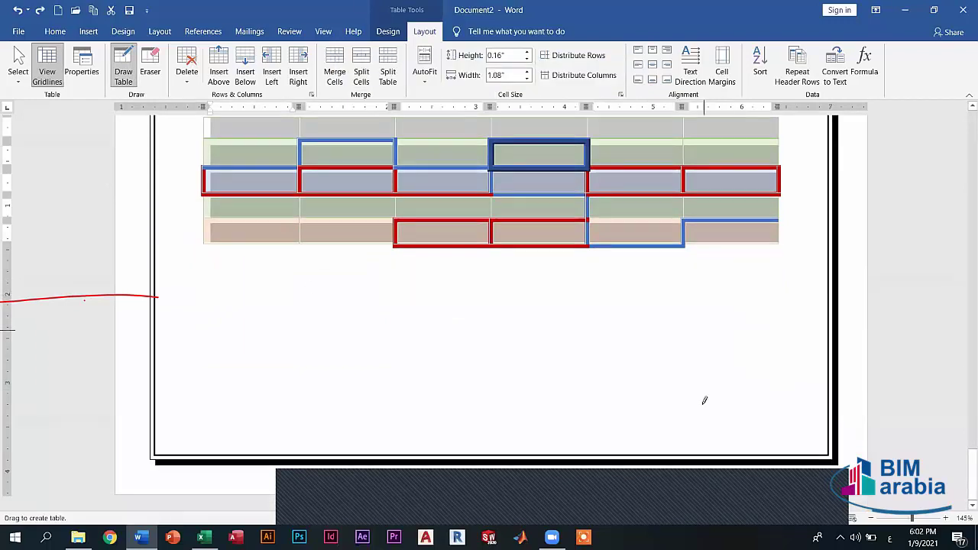
left_click_drag(705, 400, 252, 254)
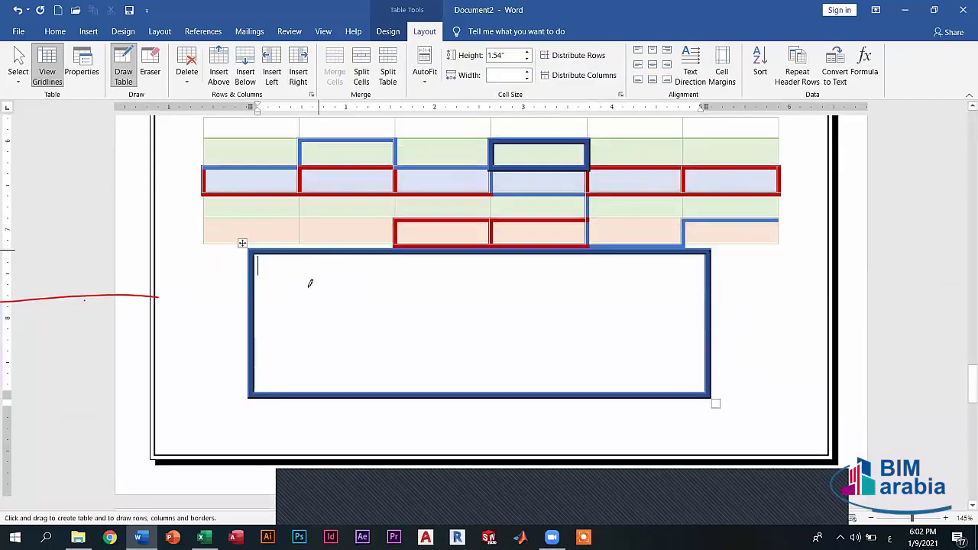
mouse_move(315, 257)
left_mouse_down()
mouse_move(319, 308)
mouse_move(318, 284)
mouse_move(257, 266)
mouse_move(262, 274)
left_mouse_up()
key("Escape")
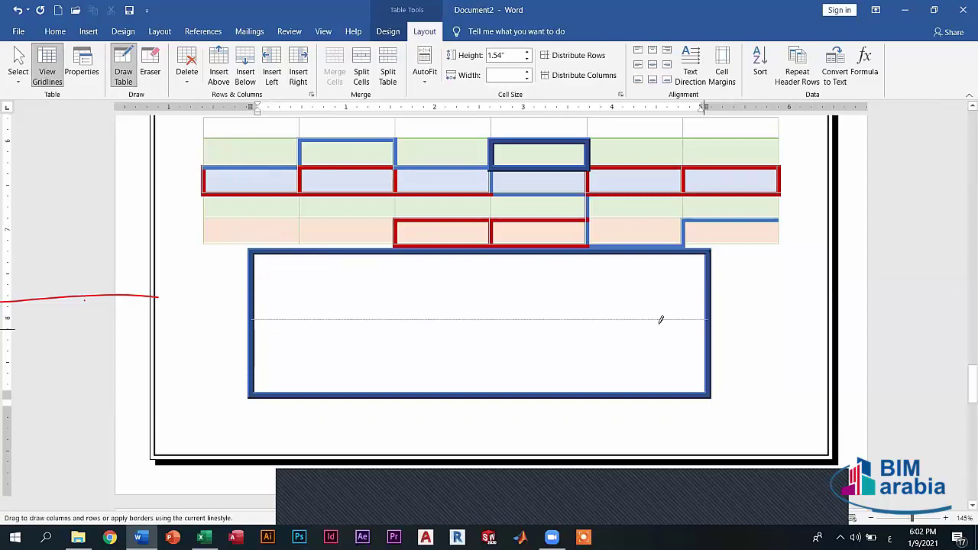
left_click_drag(705, 325, 660, 317)
Step: Draw column dividers giving four cells in the top row and three below
left_click_drag(357, 257, 347, 305)
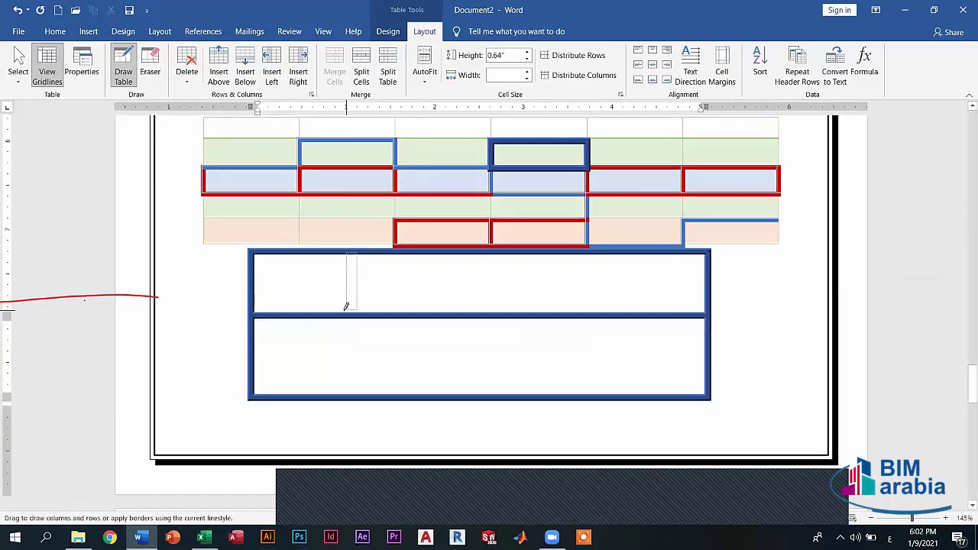
left_click_drag(348, 305, 366, 330)
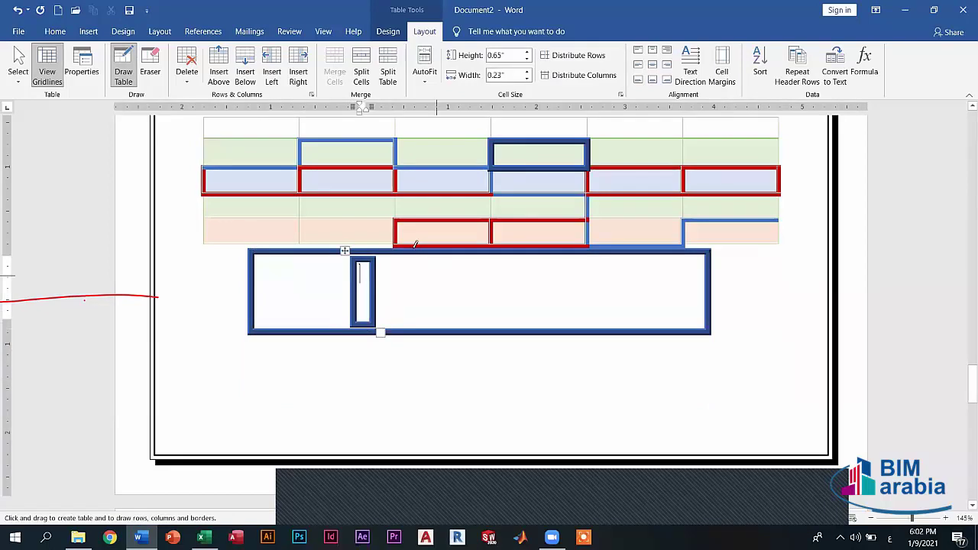
key("ctrl+z")
mouse_move(350, 267)
left_mouse_down()
mouse_move(349, 305)
mouse_move(380, 308)
left_mouse_up()
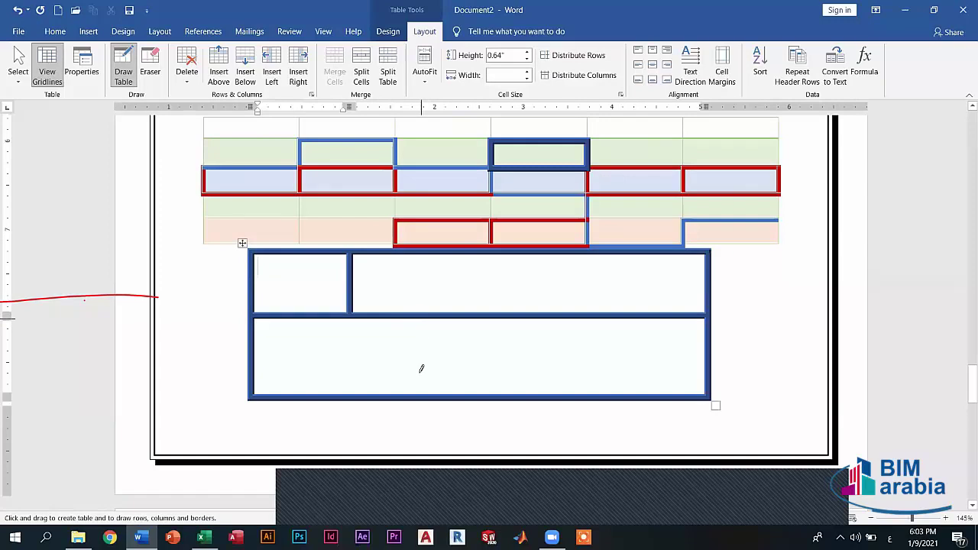
left_click_drag(421, 368, 421, 377)
left_click_drag(533, 350, 517, 305)
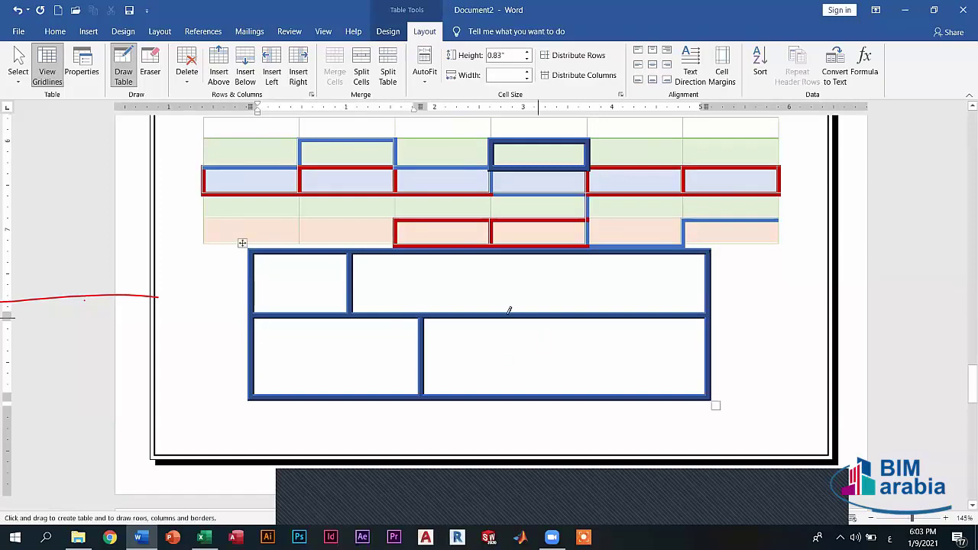
left_click_drag(506, 249, 506, 312)
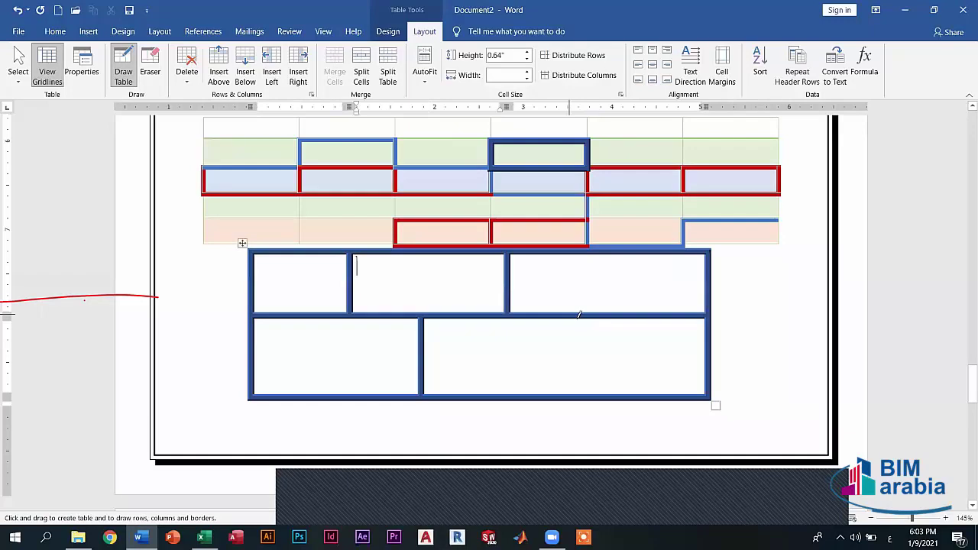
left_click_drag(579, 320, 578, 387)
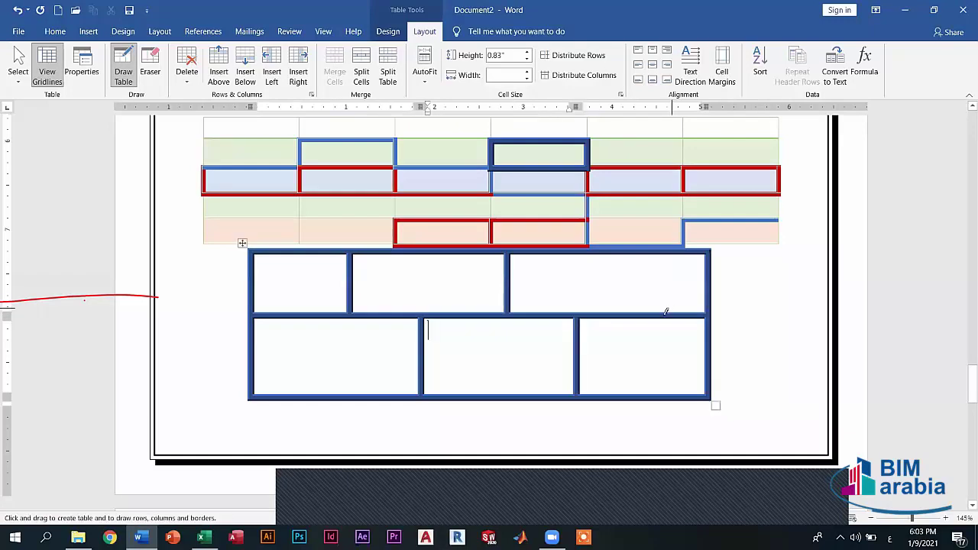
left_click_drag(666, 312, 668, 253)
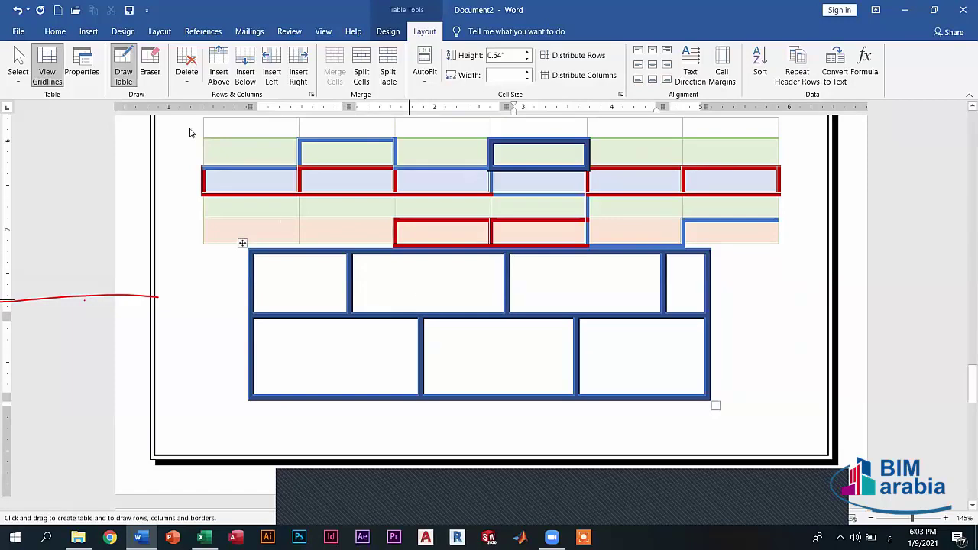
Step: Erase all inner row and column dividers of the drawn table with the Eraser
left_click(150, 71)
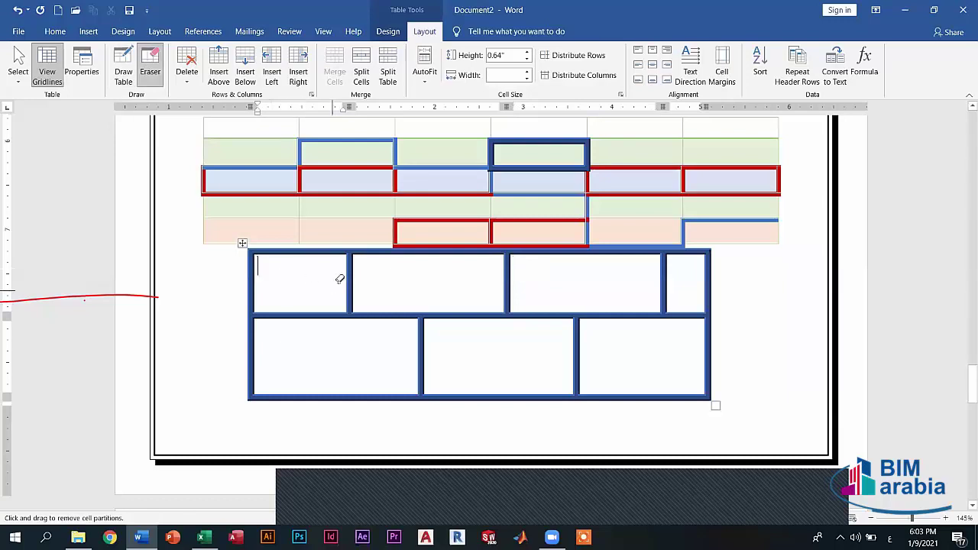
left_click_drag(283, 260, 670, 362)
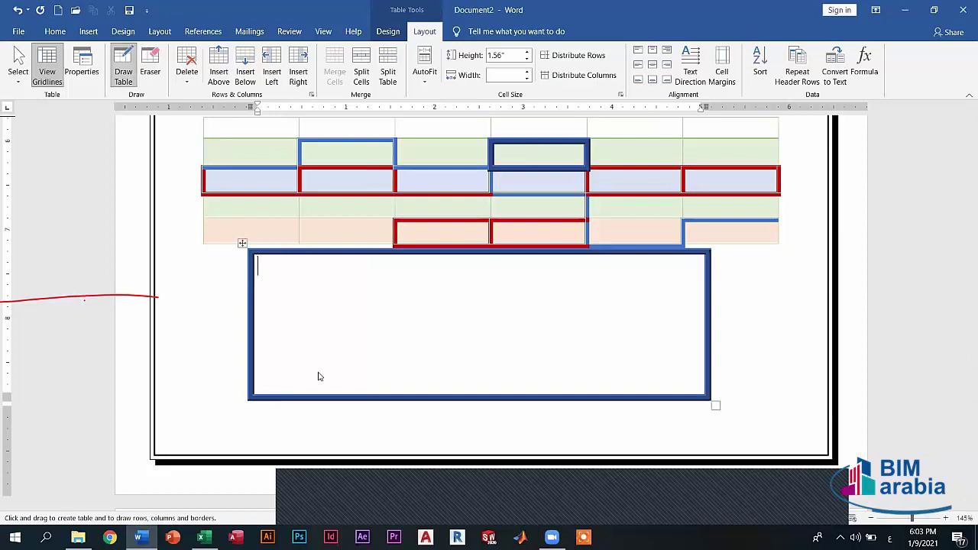
Step: Draw a narrow left column, split the right area into two rows, and add diagonals across both top cells
mouse_move(327, 337)
left_mouse_down()
mouse_move(329, 323)
mouse_move(712, 329)
mouse_move(518, 334)
left_mouse_up()
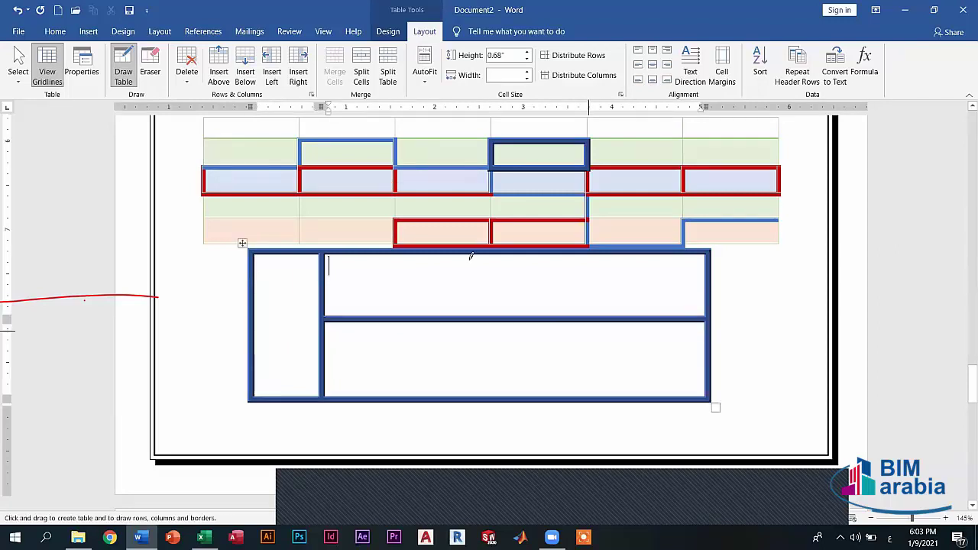
left_click_drag(469, 255, 469, 342)
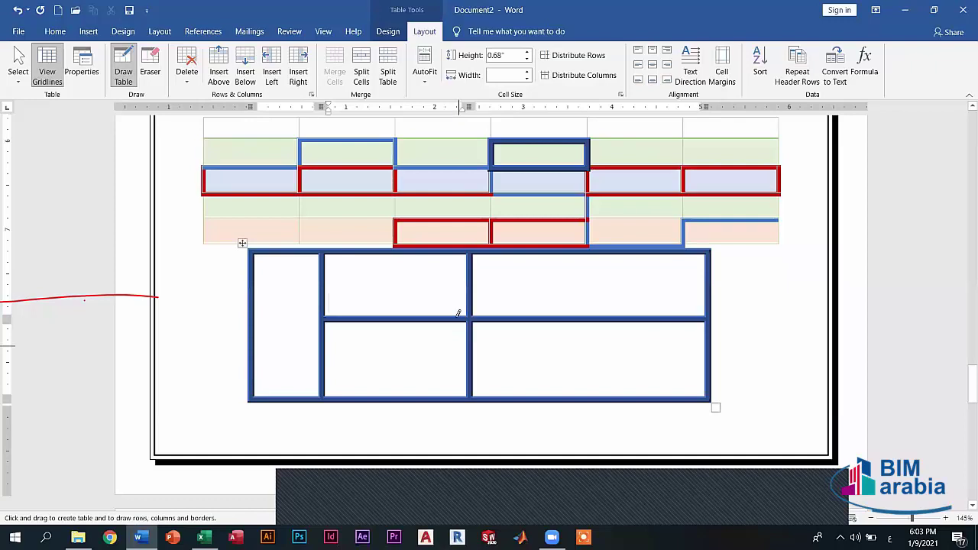
mouse_move(326, 255)
left_mouse_down()
mouse_move(468, 308)
mouse_move(463, 334)
left_mouse_up()
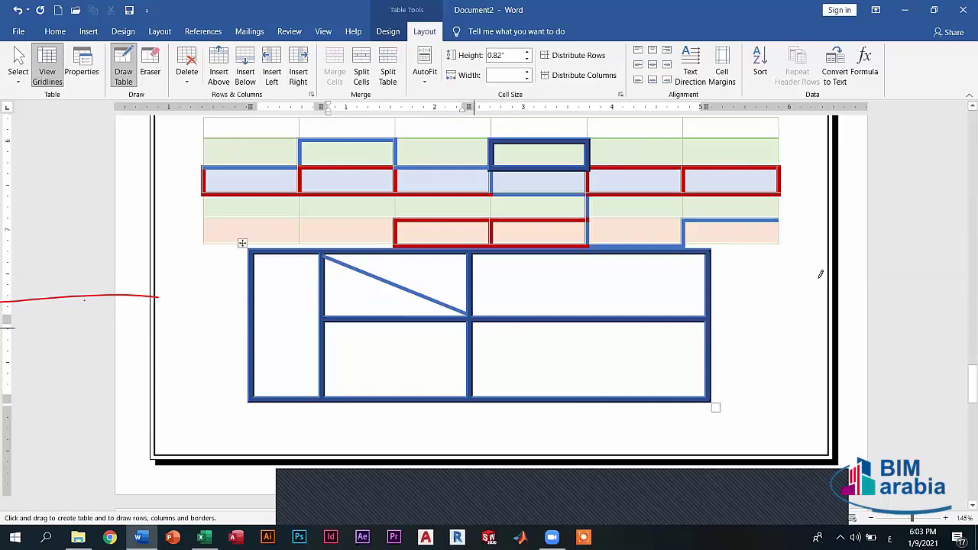
mouse_move(705, 256)
left_mouse_down()
mouse_move(574, 314)
mouse_move(609, 323)
left_mouse_up()
mouse_move(704, 256)
left_mouse_down()
mouse_move(475, 302)
mouse_move(471, 314)
left_mouse_up()
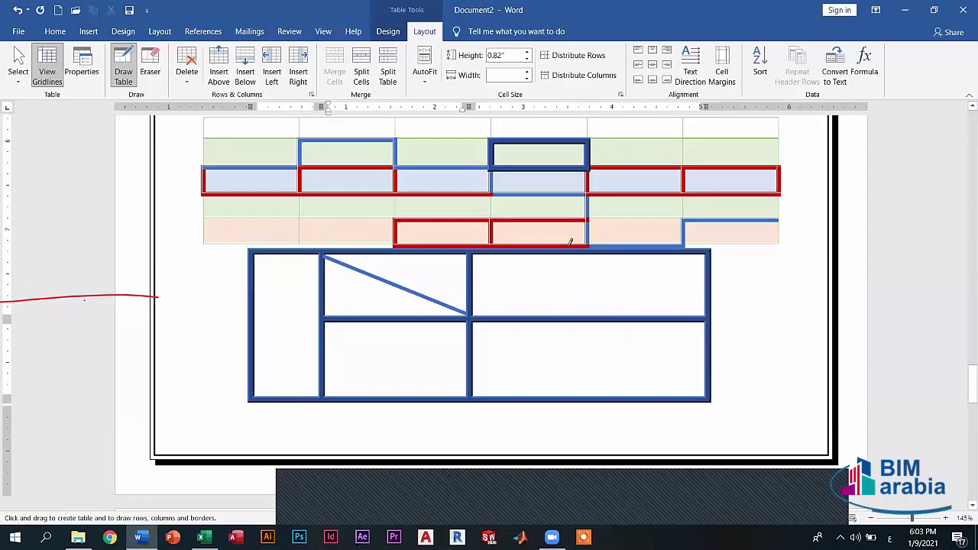
Step: Erase all inner dividers and diagonals of the hand-drawn blue table with the Eraser
left_click(150, 67)
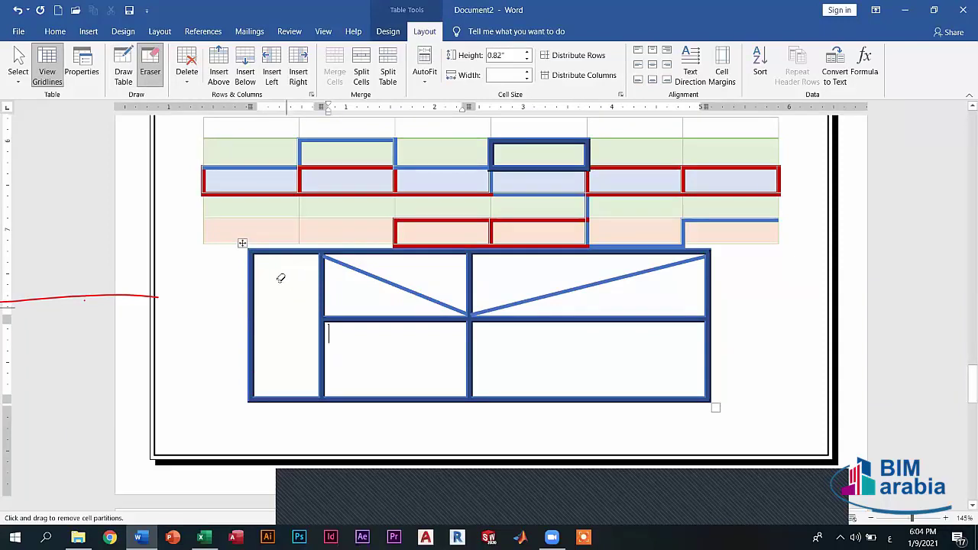
left_click_drag(259, 266, 607, 394)
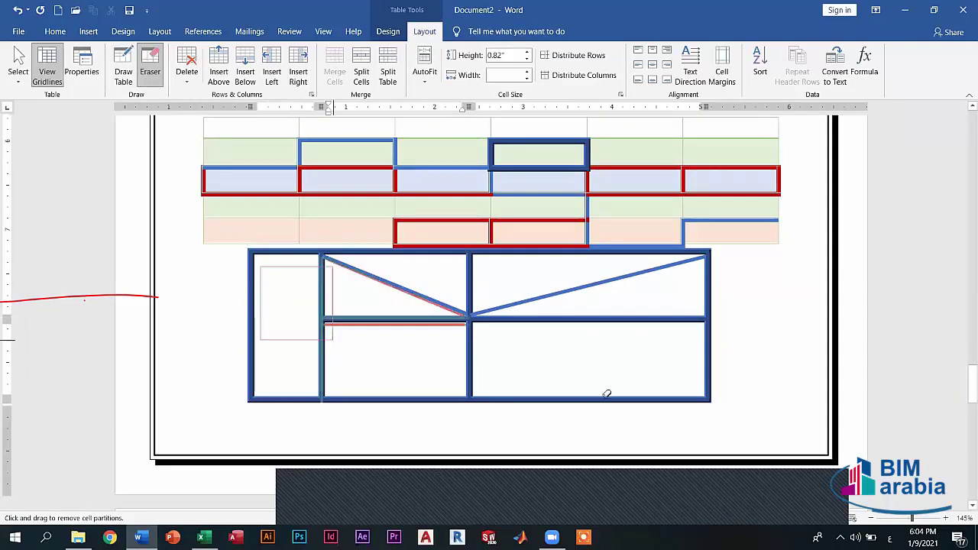
left_click_drag(607, 394, 613, 354)
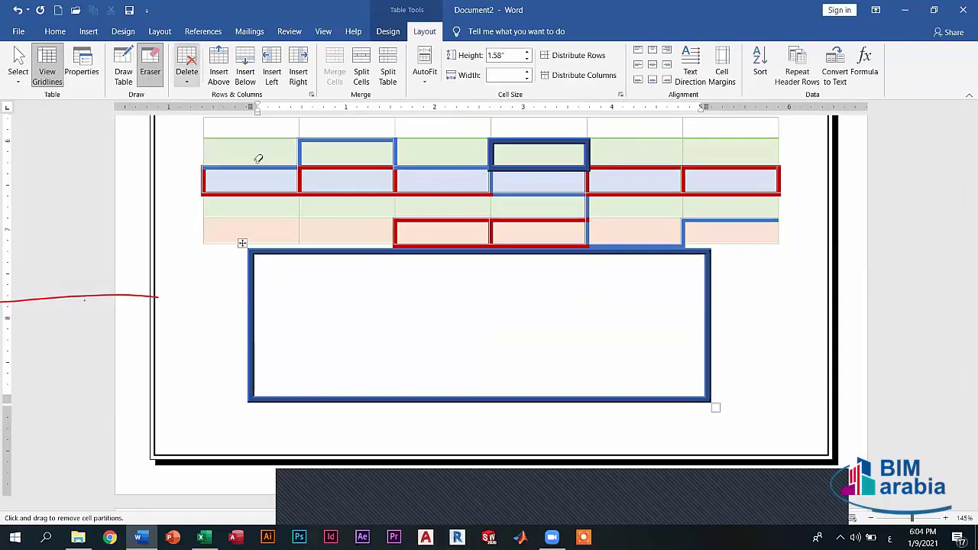
scroll(286, 301, "up", 5)
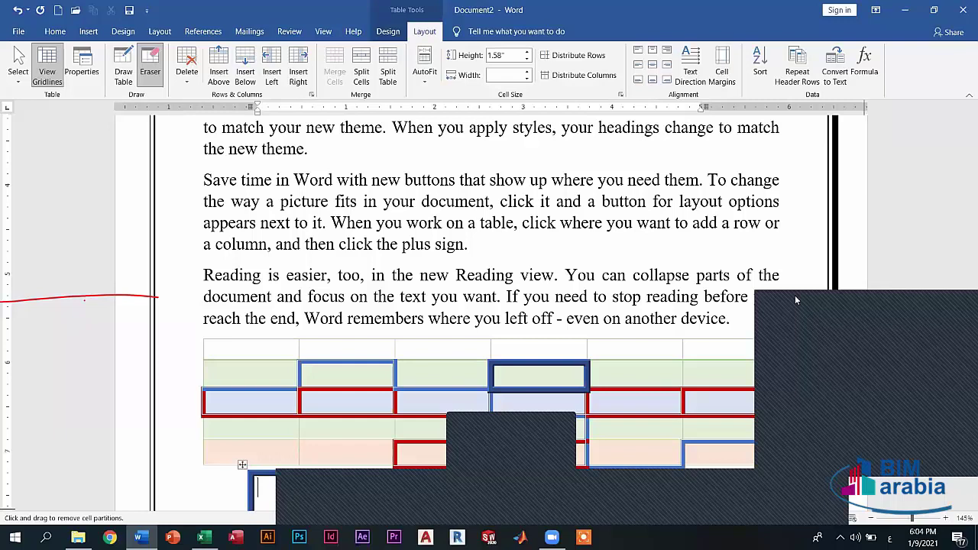
key("Escape")
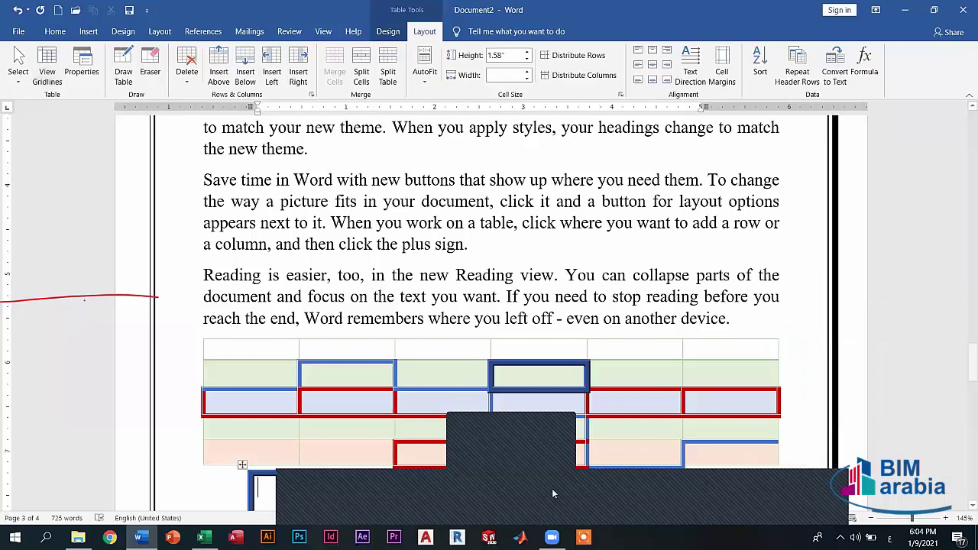
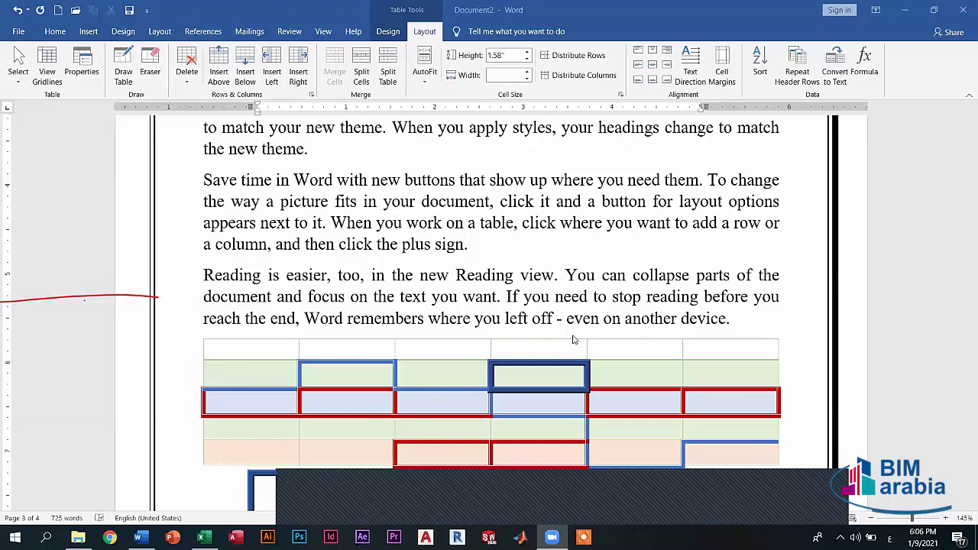
Step: Check Word's version and licence details on the Account page, then return to the table
left_click(397, 31)
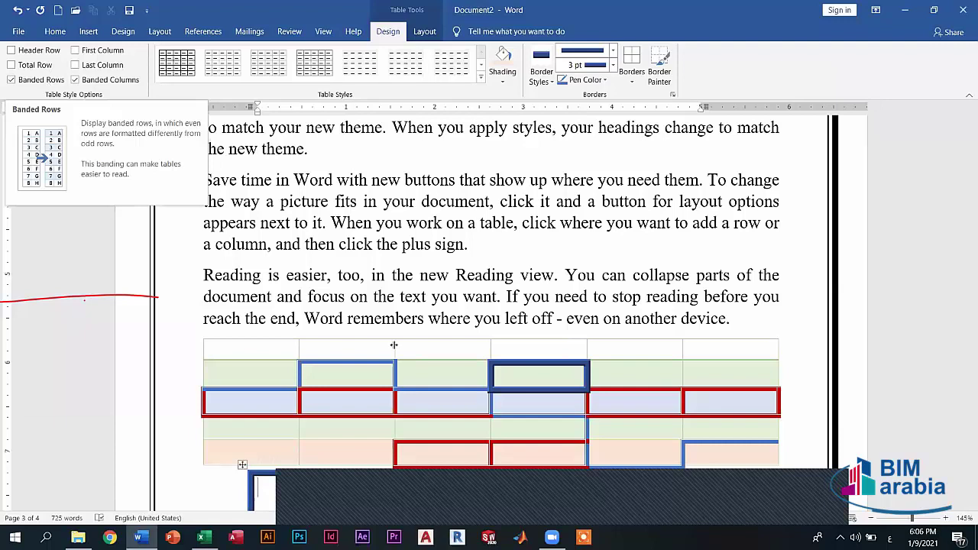
left_click(765, 322)
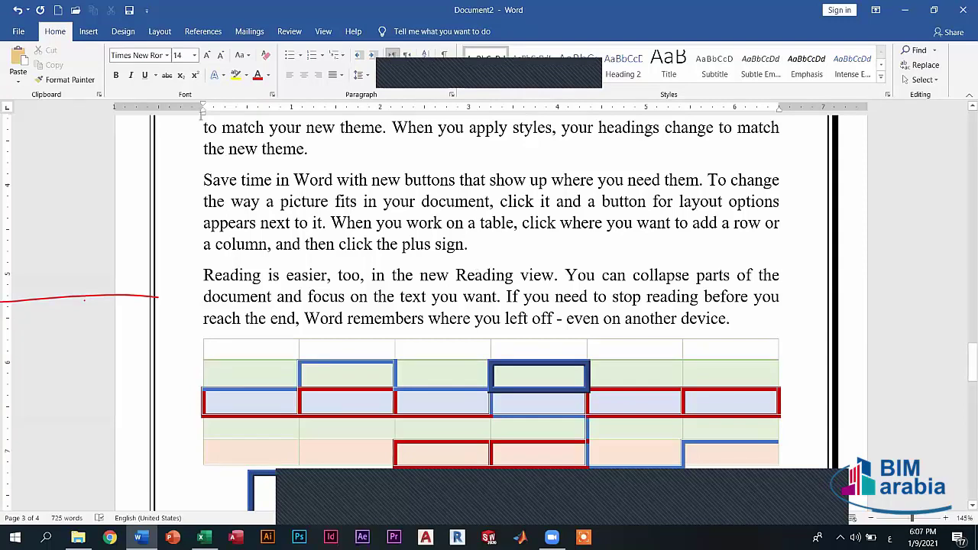
left_click(21, 32)
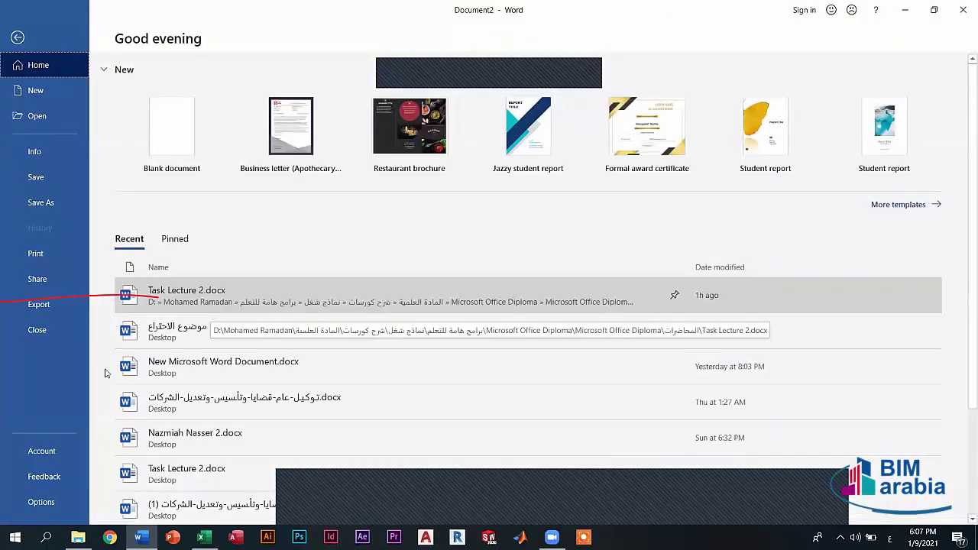
left_click(53, 451)
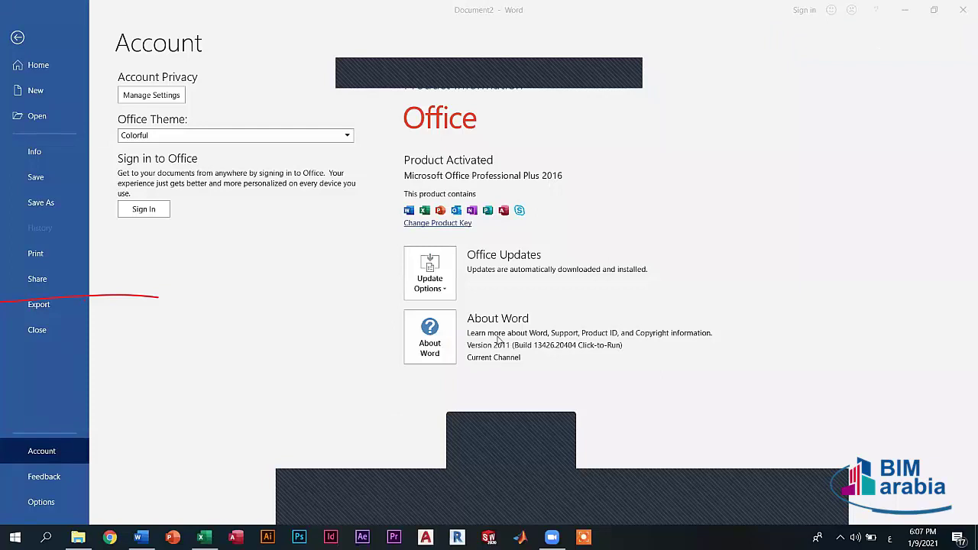
left_click(433, 334)
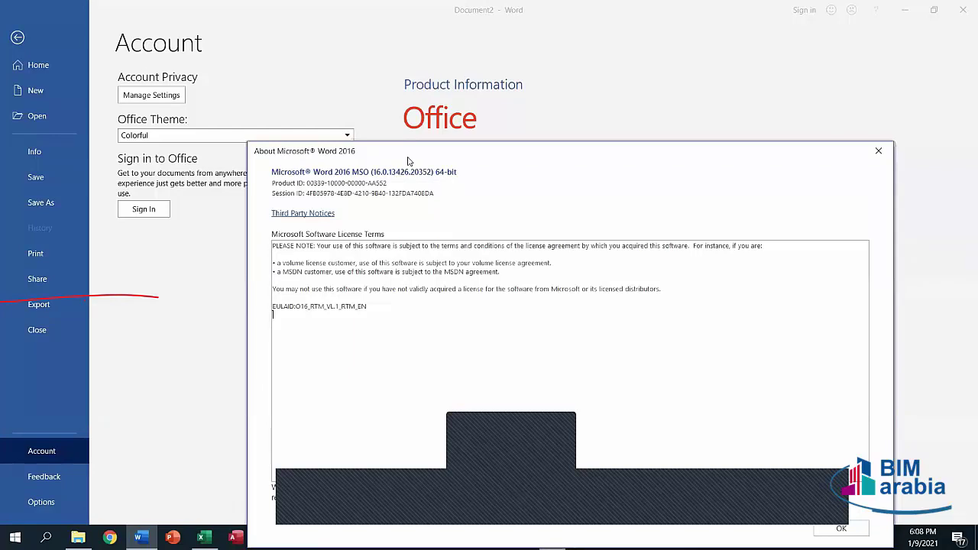
left_click(878, 152)
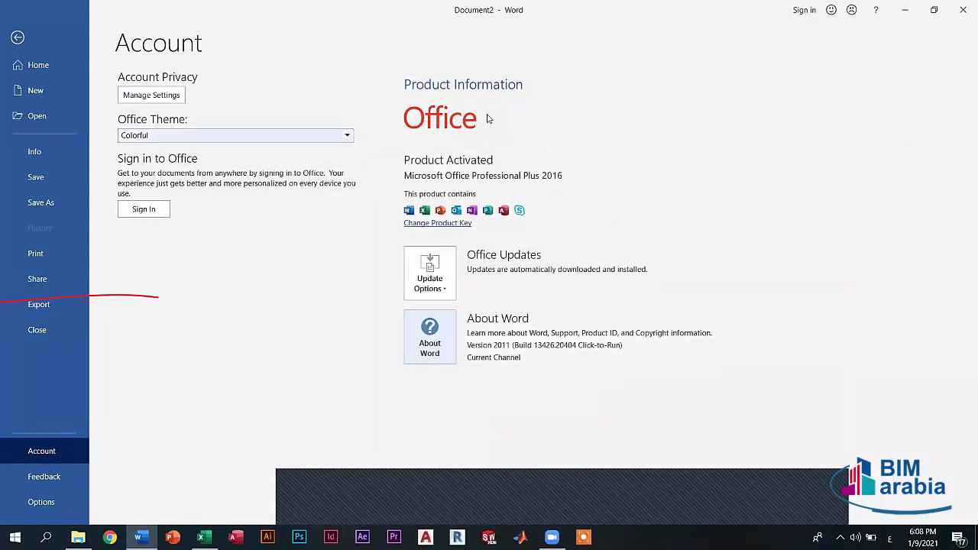
left_click(18, 36)
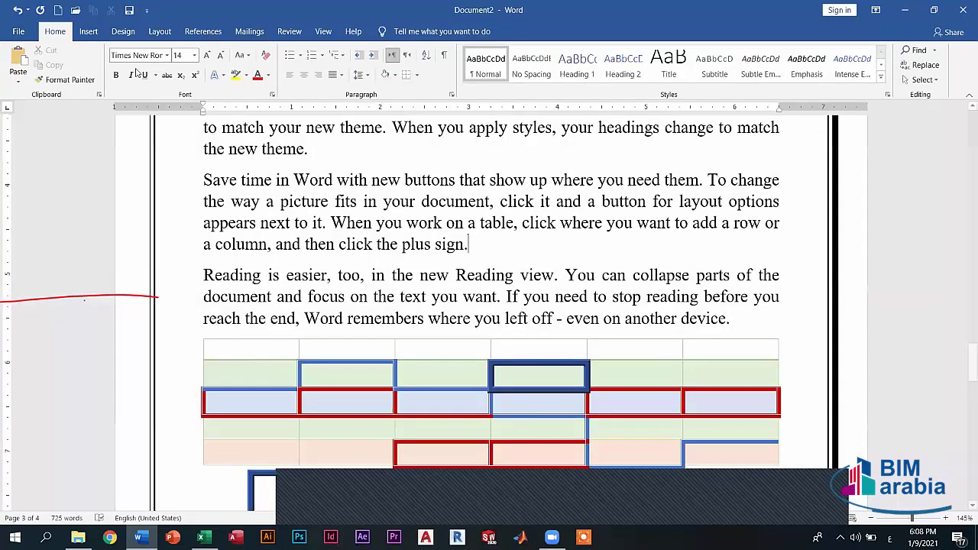
key("Down")
key("Down")
key("Down")
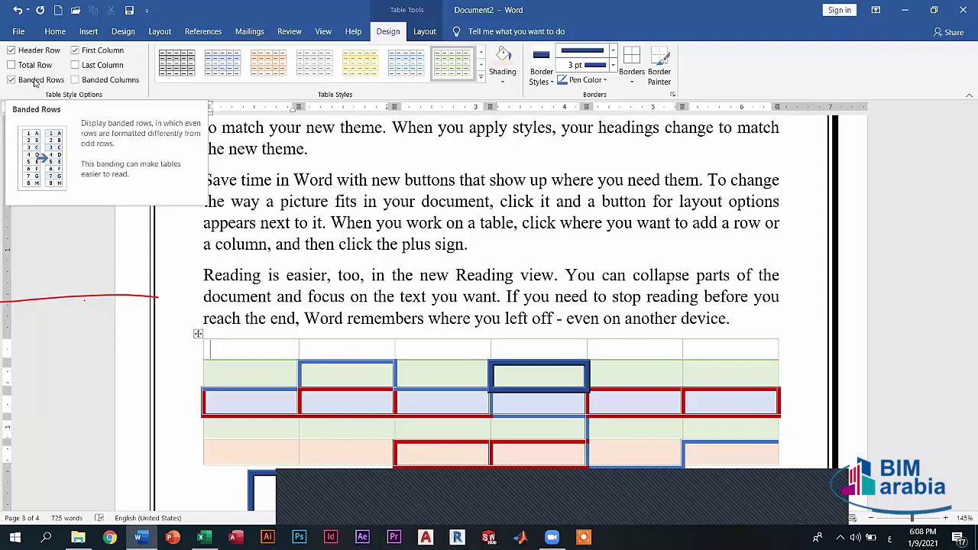
Step: Select the table, turn off Banded Rows, and apply a plain style without the red and blue borders
left_click(185, 337)
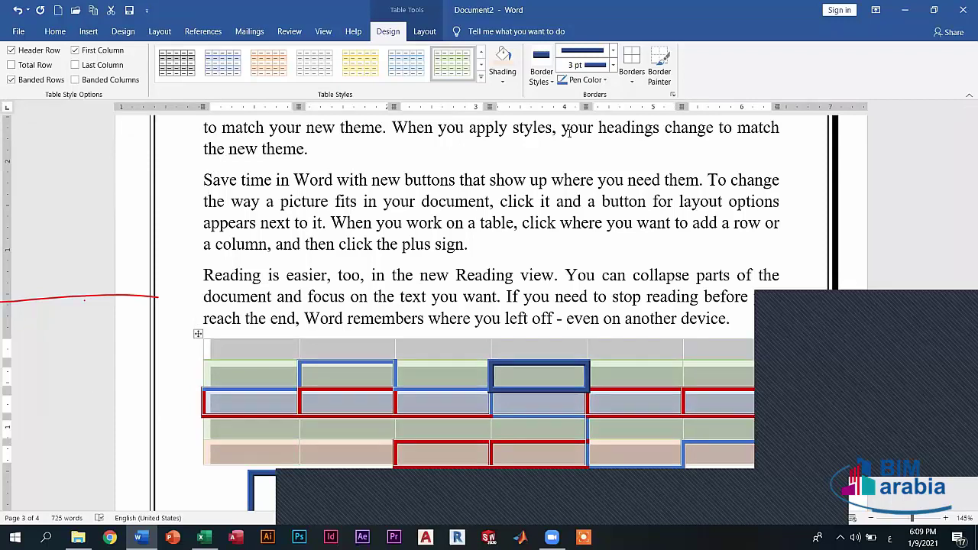
left_click(203, 336)
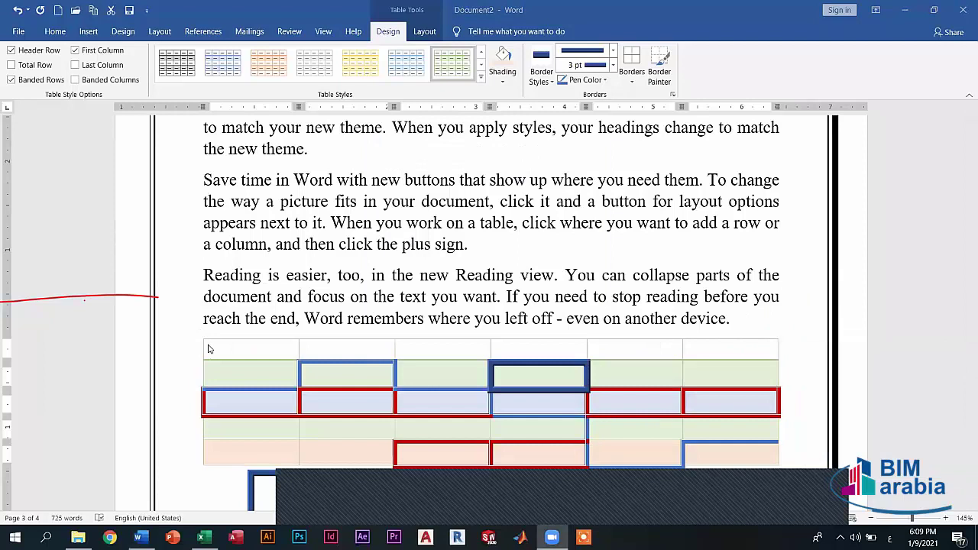
left_click(198, 334)
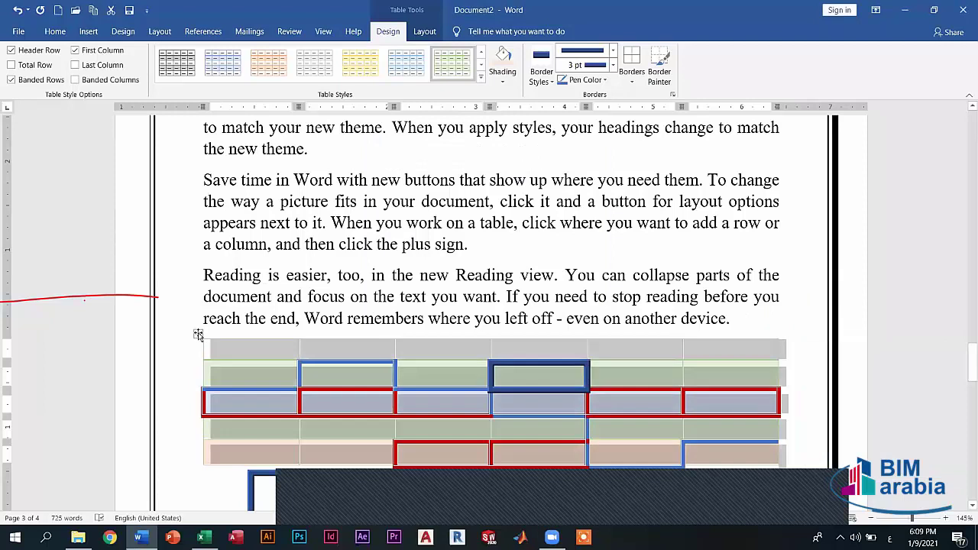
left_click(22, 80)
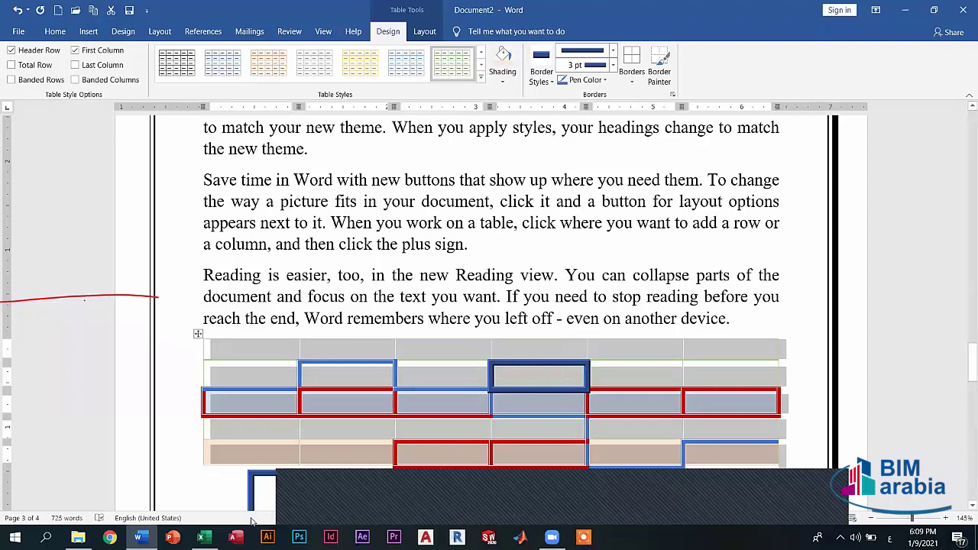
left_click(251, 397)
left_click_drag(251, 398, 648, 442)
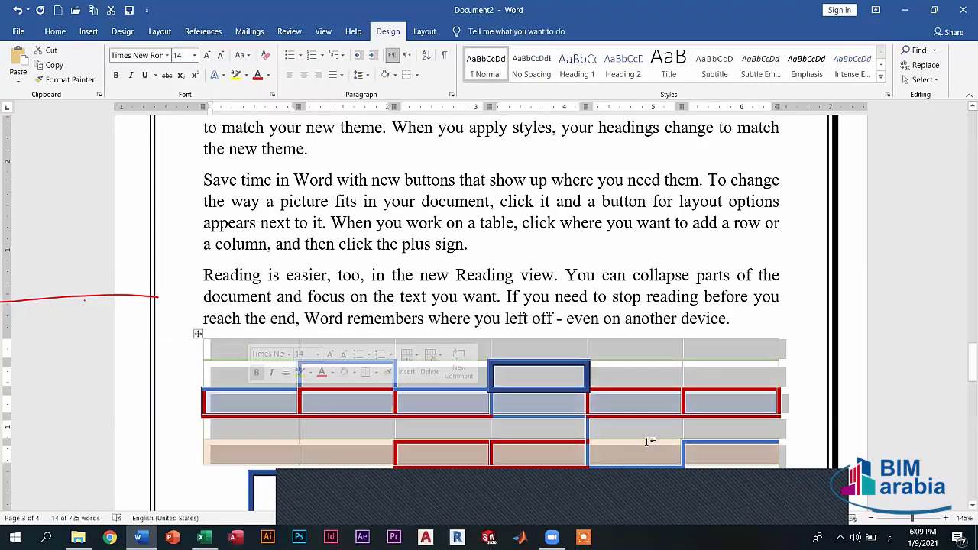
left_click(648, 442)
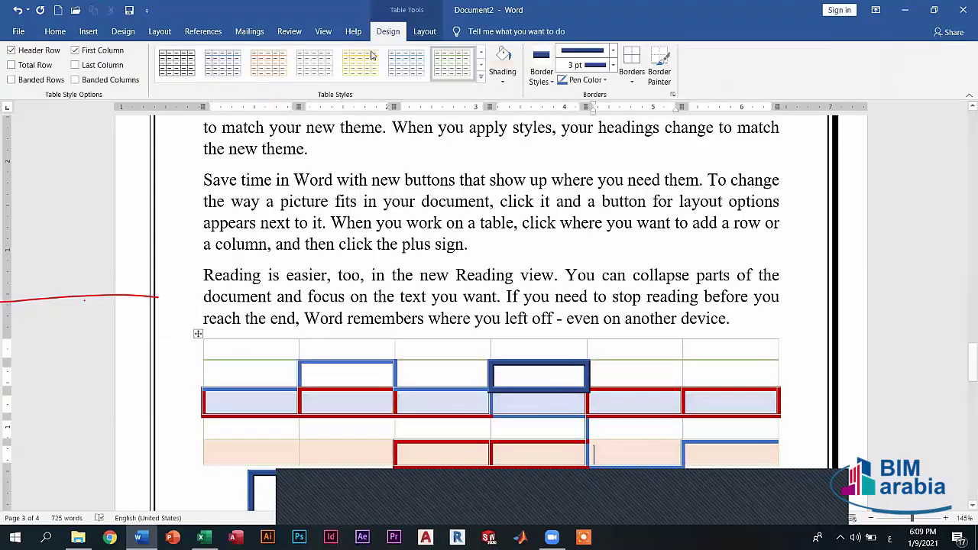
left_click(451, 63)
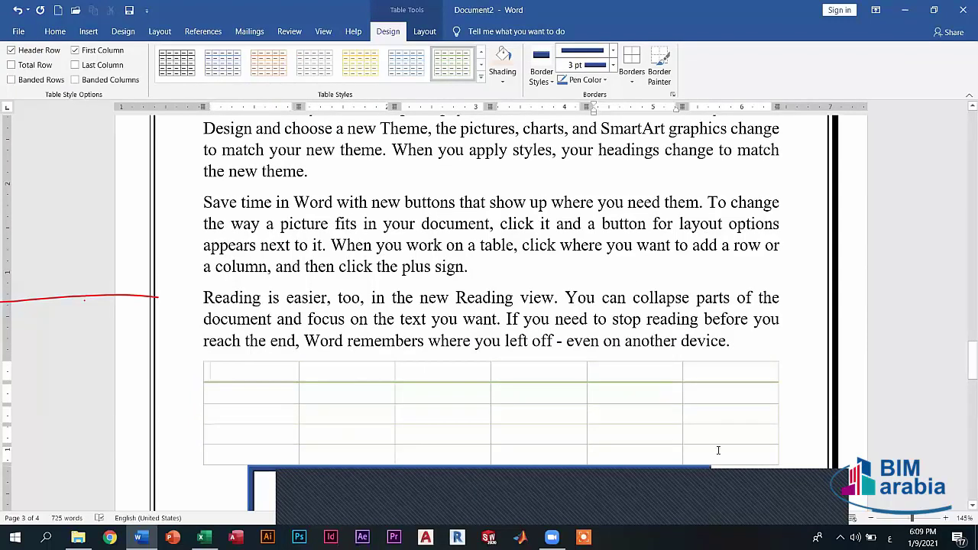
left_click_drag(214, 371, 585, 459)
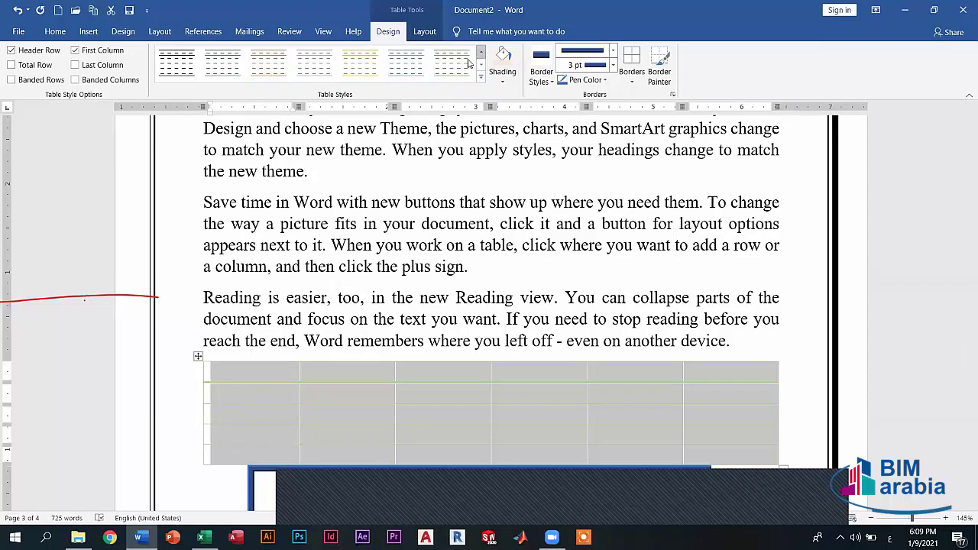
Step: Apply the green table style, then switch from banded rows to banded columns
left_click(480, 64)
left_click(453, 63)
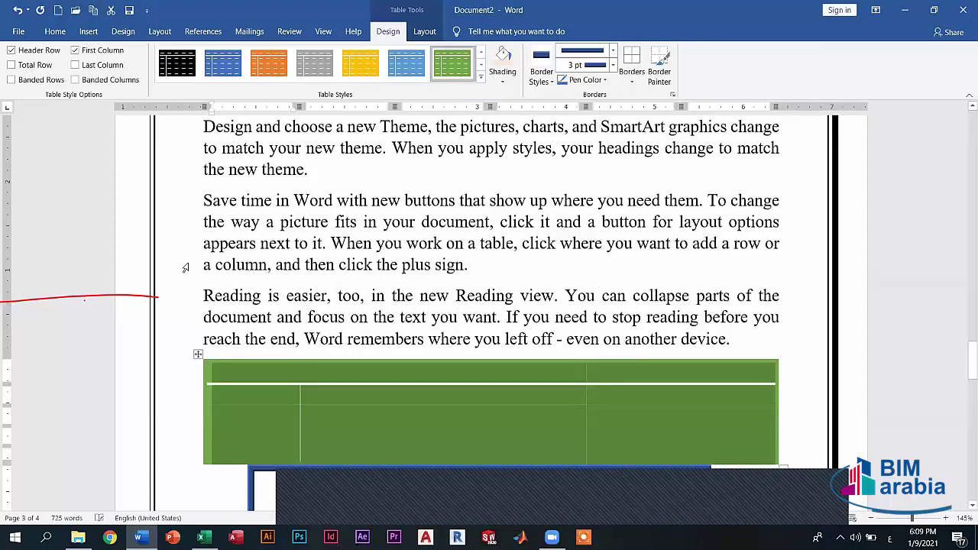
left_click(23, 82)
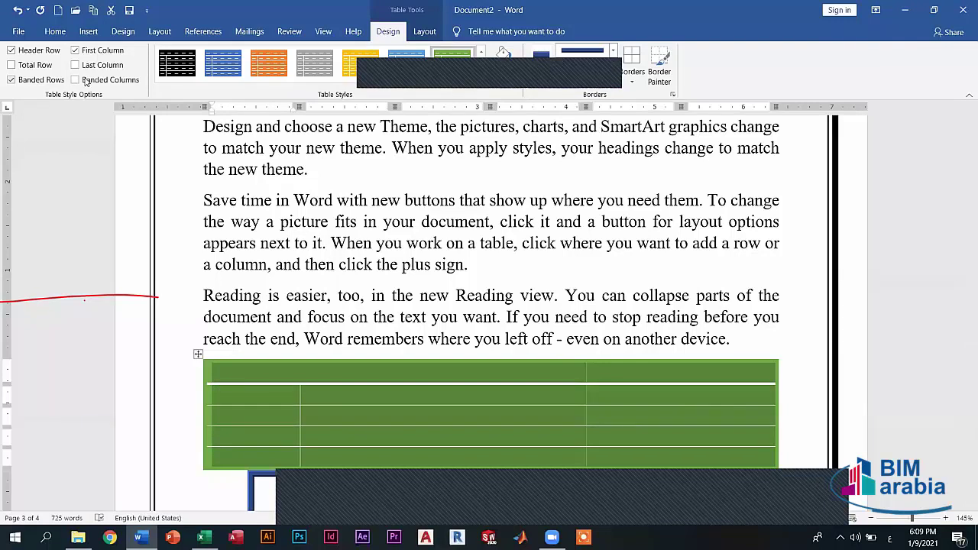
left_click(12, 79)
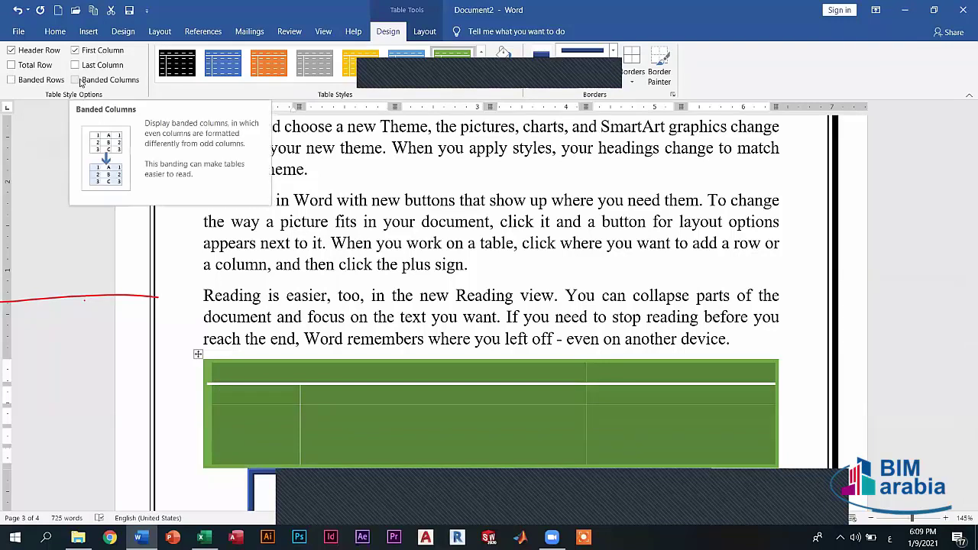
left_click(76, 80)
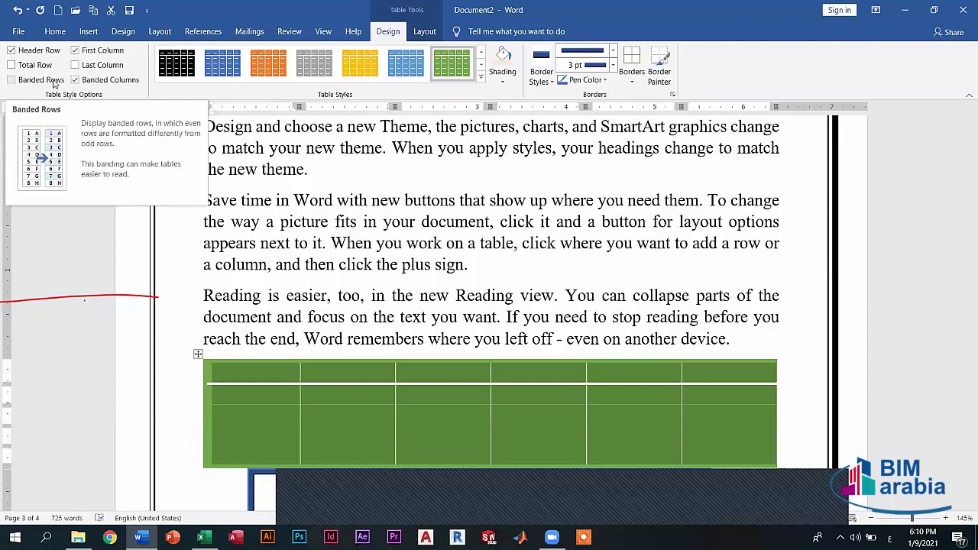
Step: Toggle row and column banding, apply the blue table style, and show the File start page
left_click(52, 82)
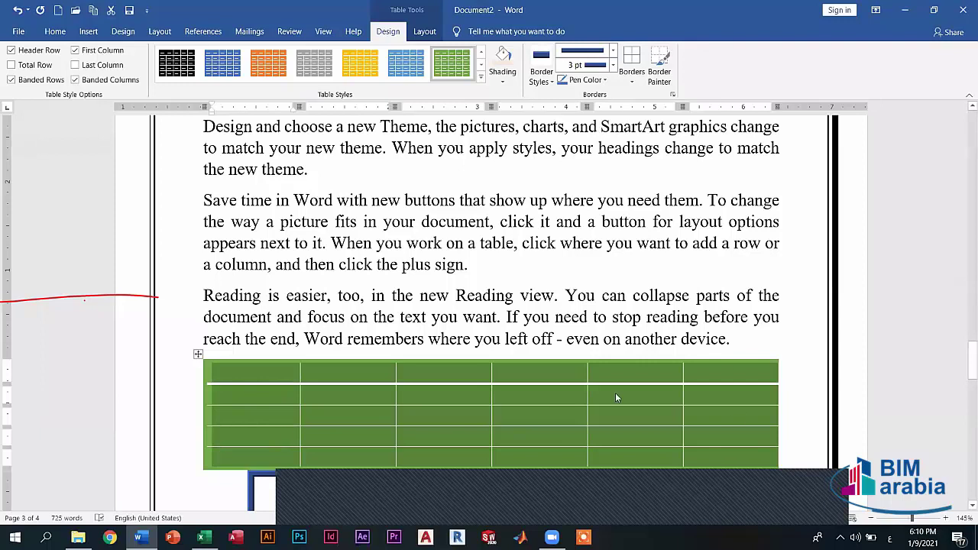
left_click(13, 85)
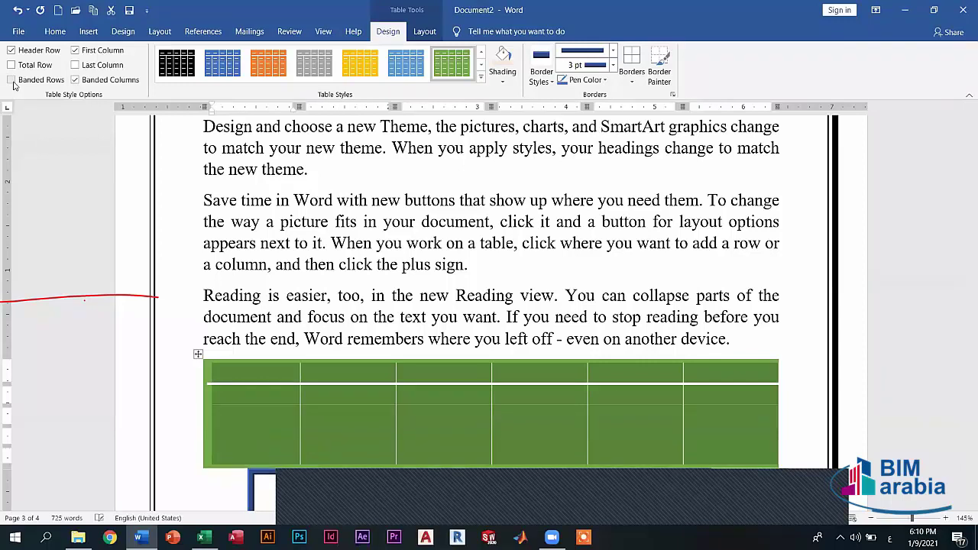
left_click(11, 79)
left_click(12, 79)
left_click(94, 85)
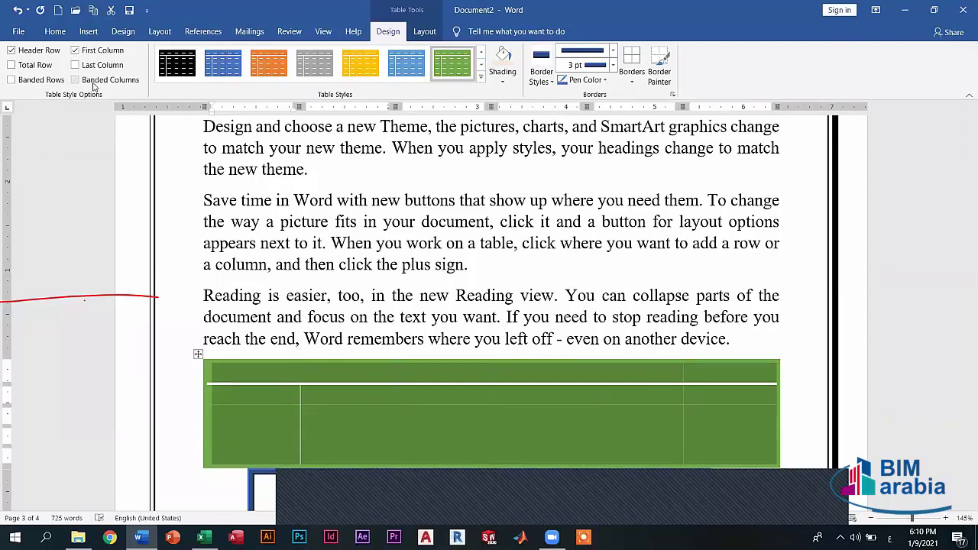
left_click(93, 86)
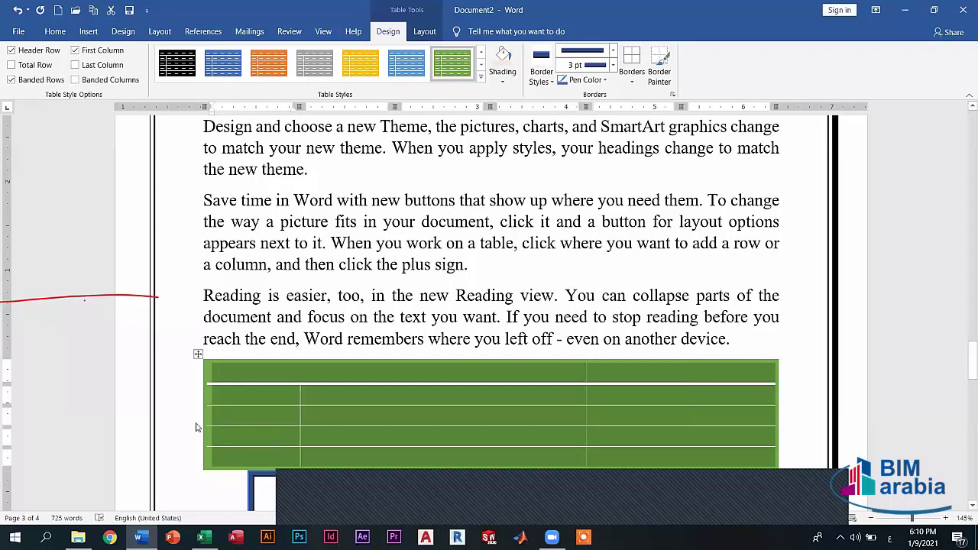
left_click(223, 62)
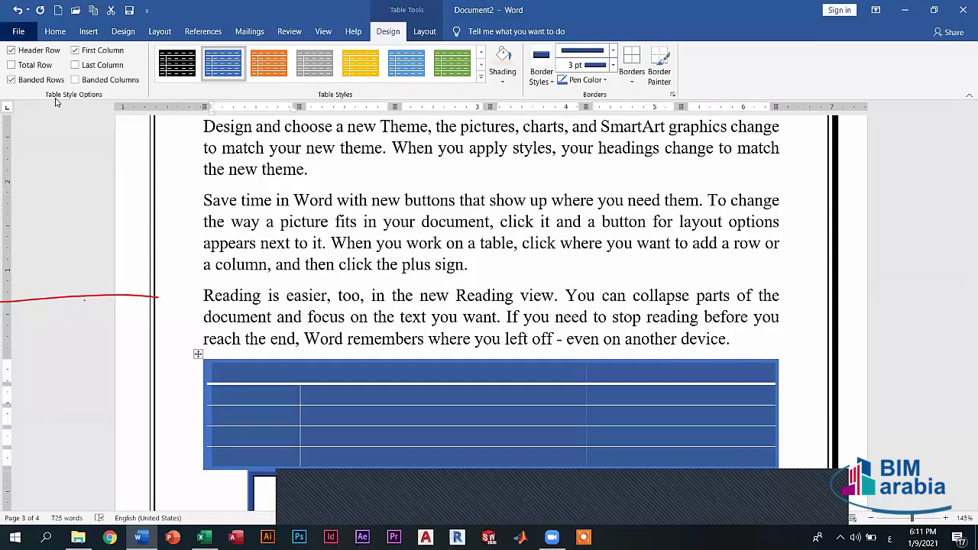
left_click(18, 32)
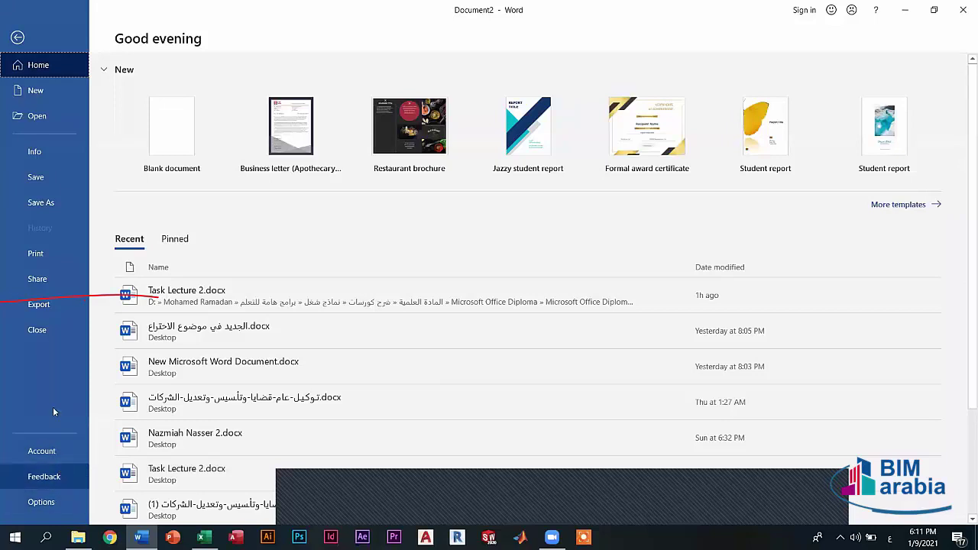
Step: Show the Account page with the Office Professional Plus 2016 product details and refocus Word
left_click(60, 453)
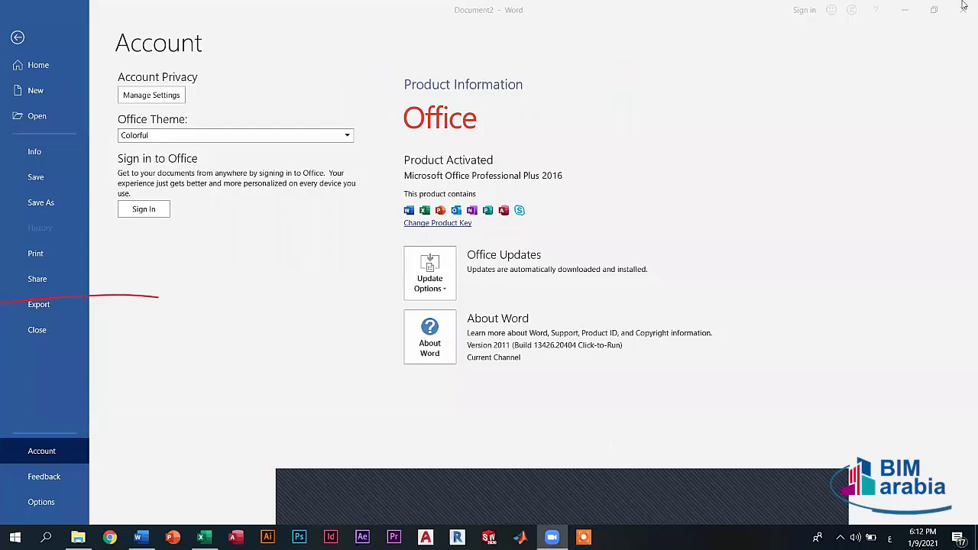
left_click(252, 217)
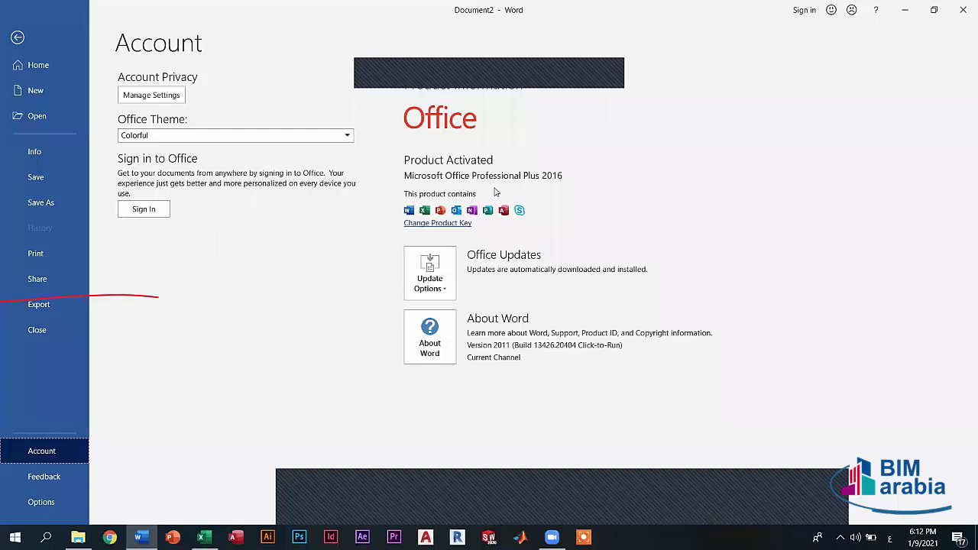
Step: From the desktop, view the Arabic-named .docx file's properties and close them
key("super+d")
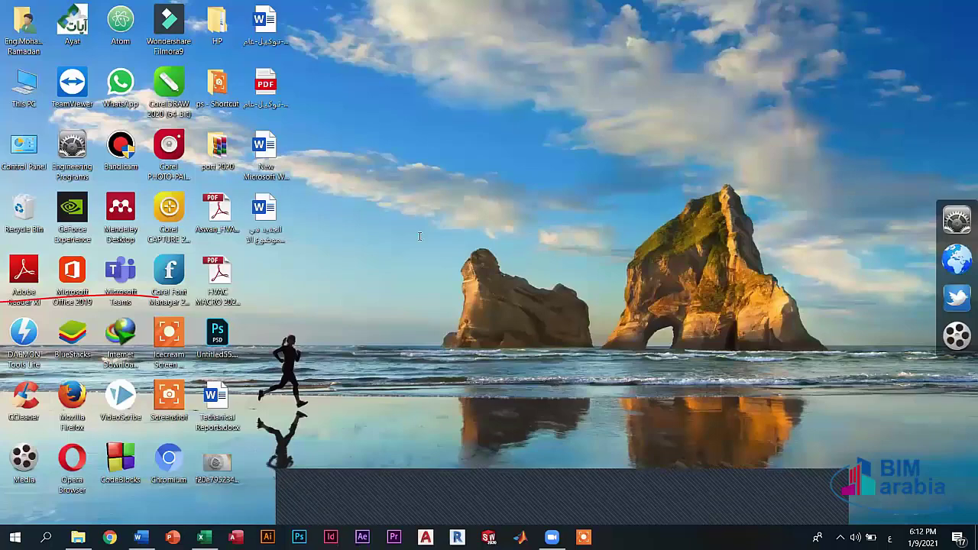
key("alt+Return")
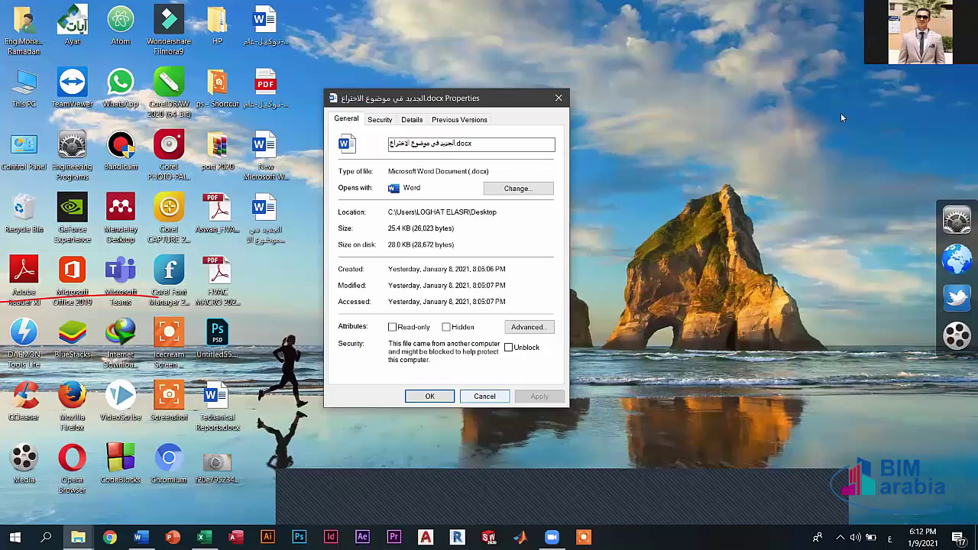
key("Escape")
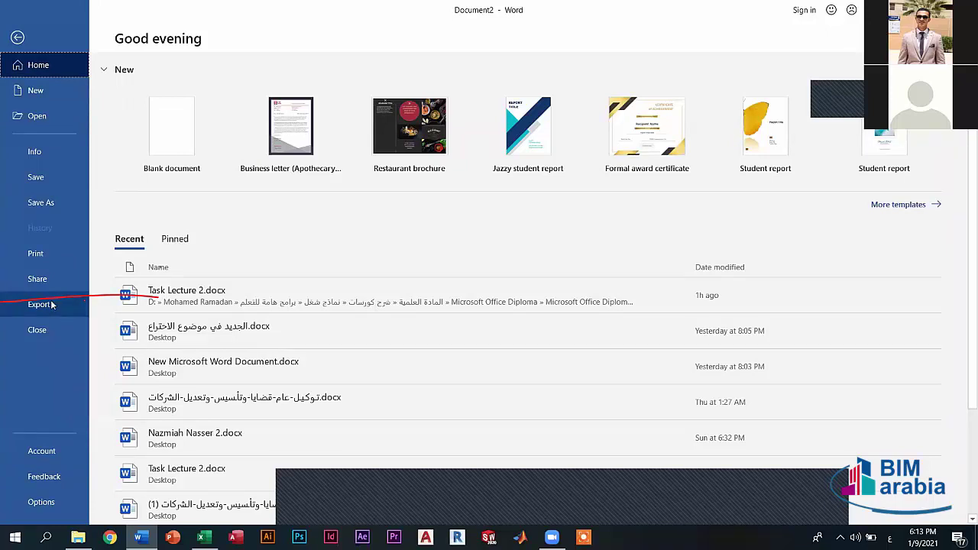
Step: Browse the Info, Export and Share pages, then return to the document
left_click(45, 151)
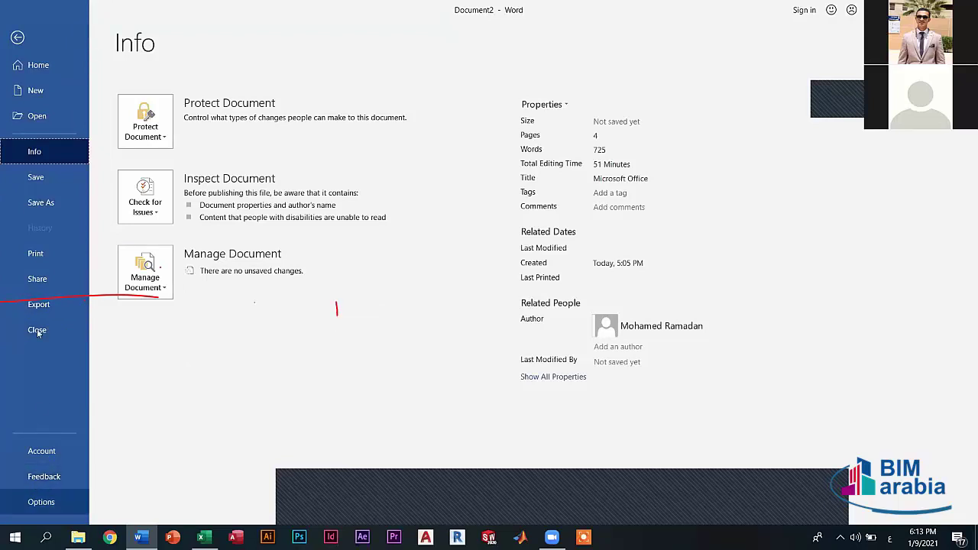
left_click(38, 305)
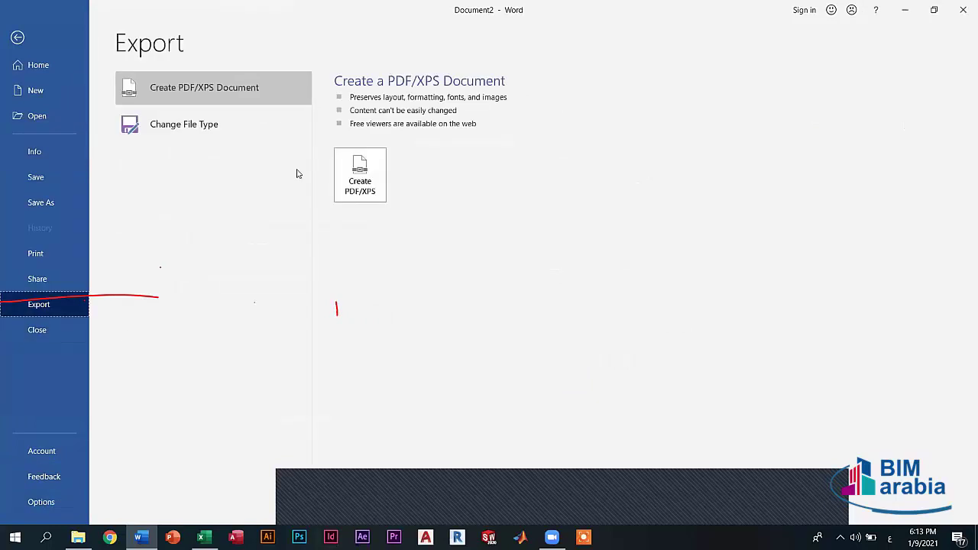
left_click(32, 280)
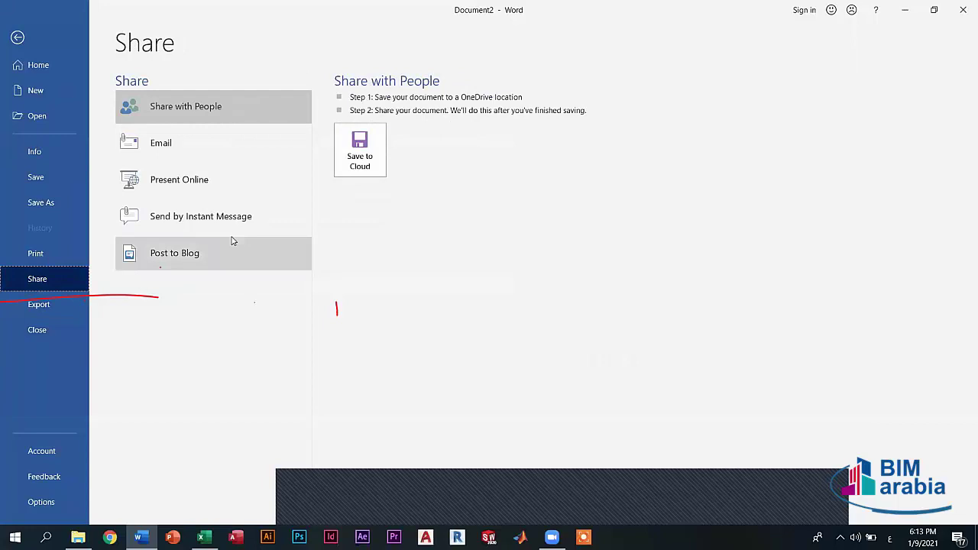
key("Escape")
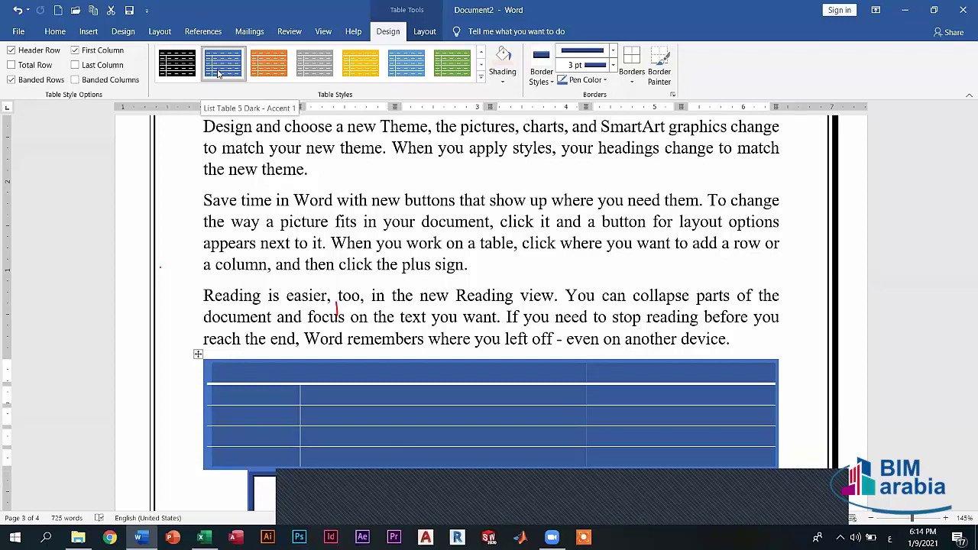
left_click(220, 72)
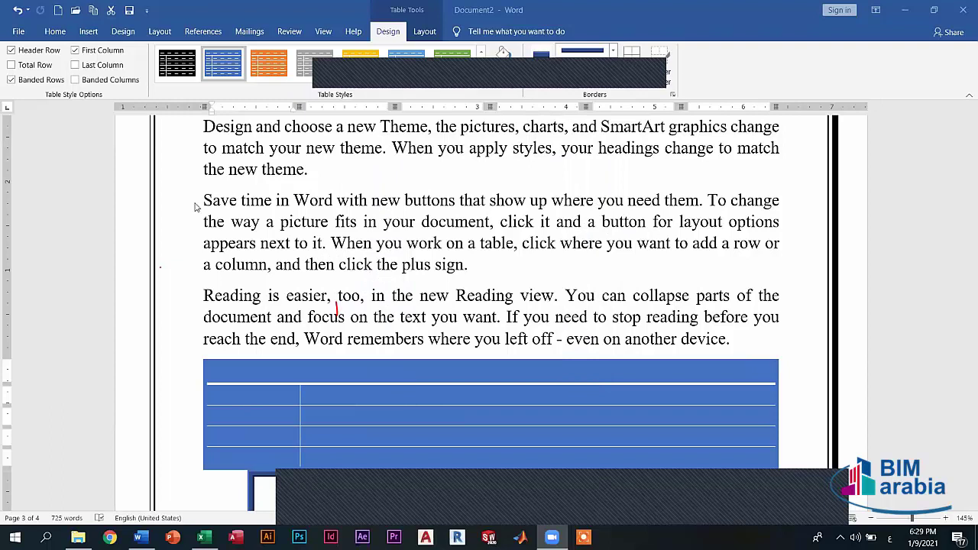
Step: Select the whole blue table and show the Table Tools Layout commands
left_click(198, 354)
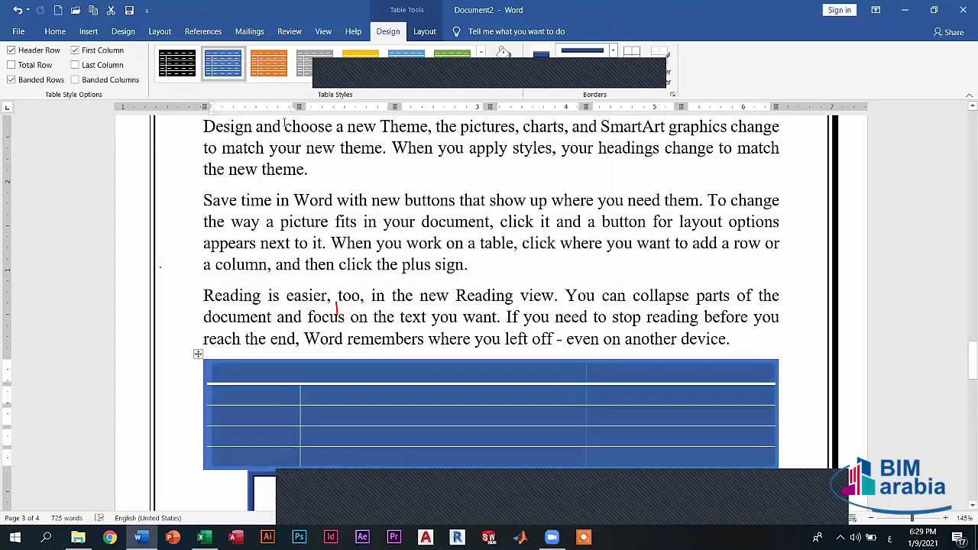
left_click(426, 33)
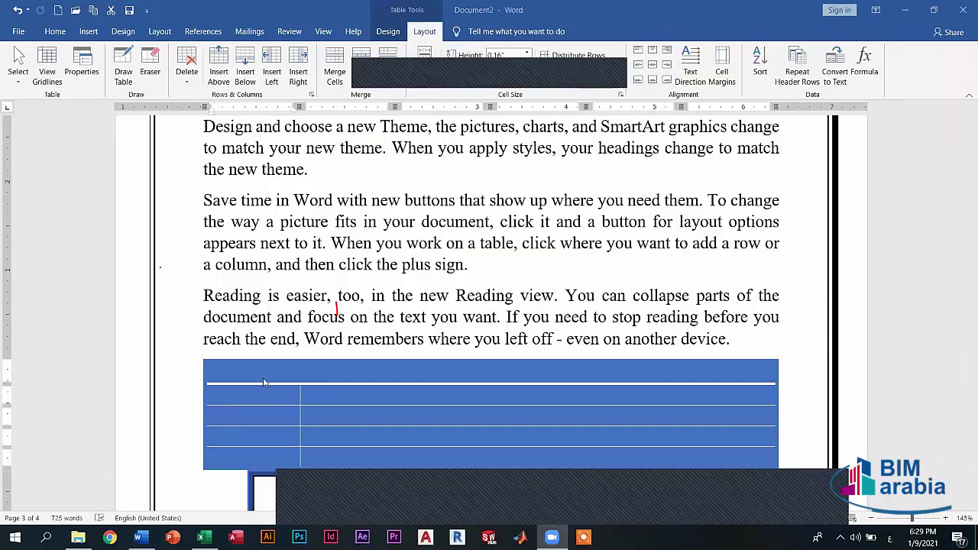
Step: With the insertion point in the table's first row, open the Delete Cells options
left_click(197, 353)
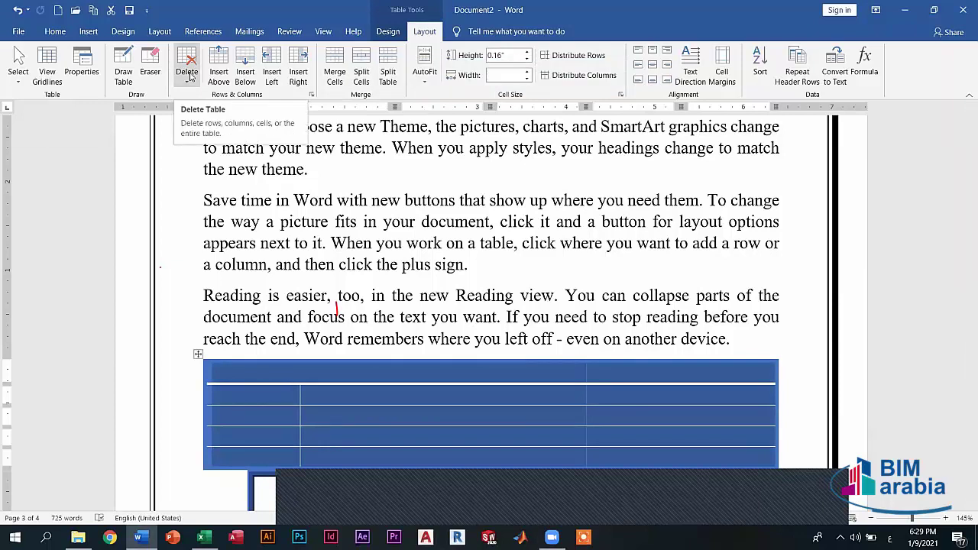
left_click(190, 76)
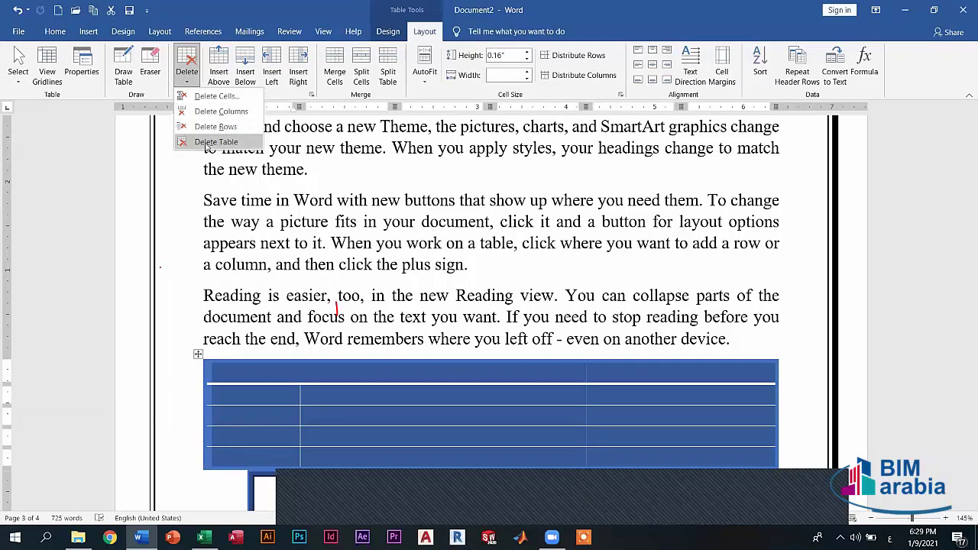
left_click(253, 391)
left_click(251, 373)
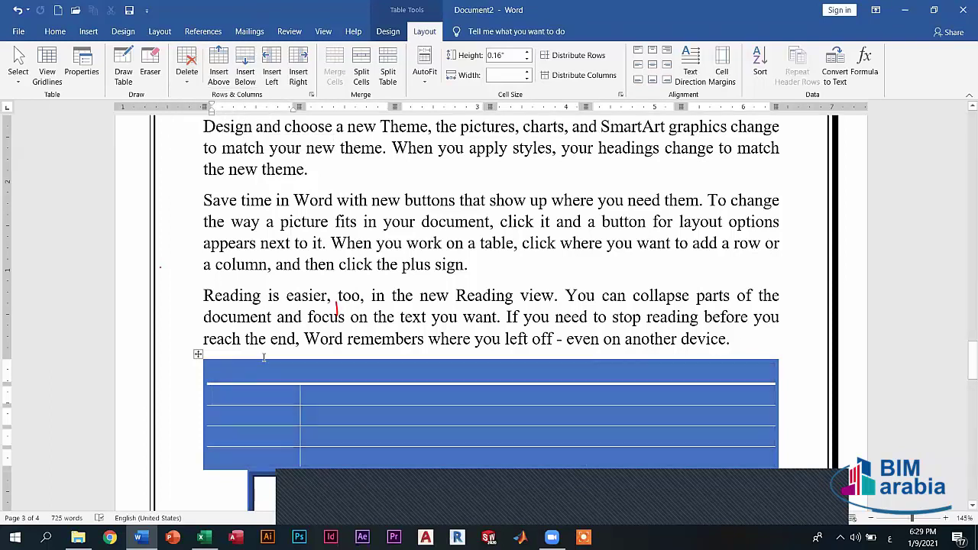
left_click(188, 73)
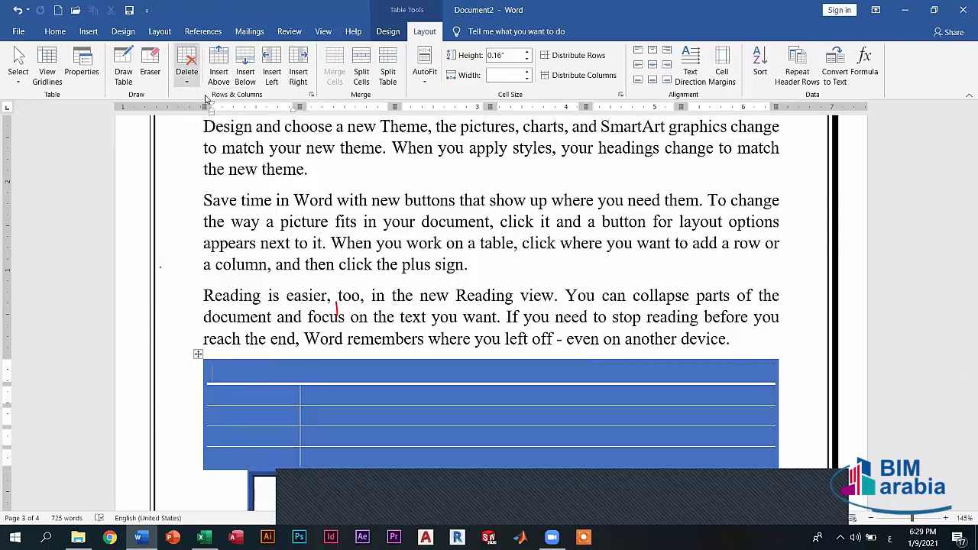
Step: Delete an entire column from the blue table
left_click(206, 101)
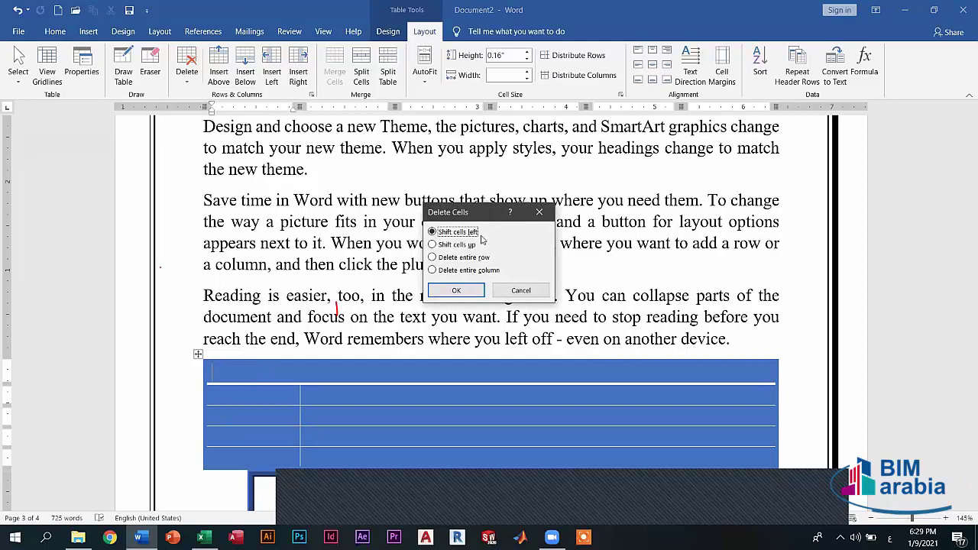
left_click_drag(483, 220, 445, 270)
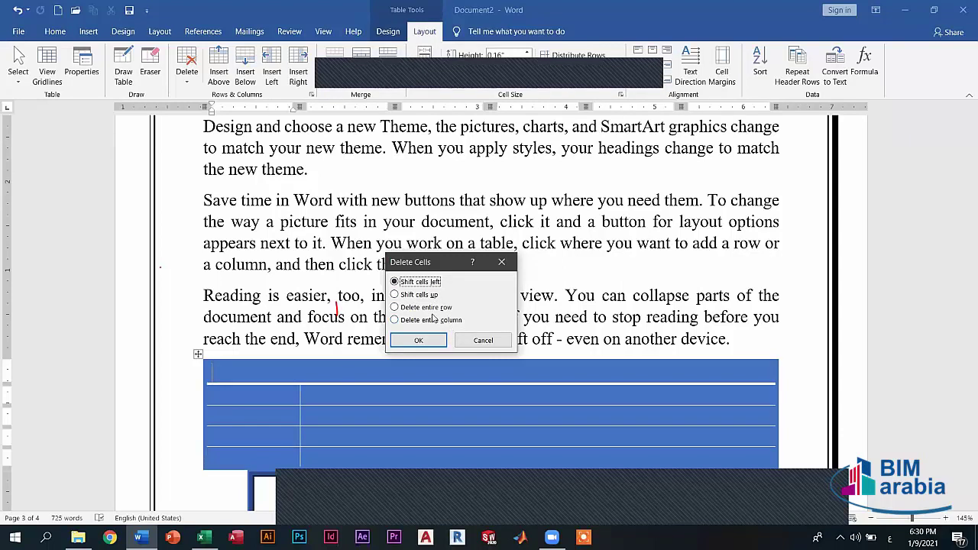
left_click(428, 319)
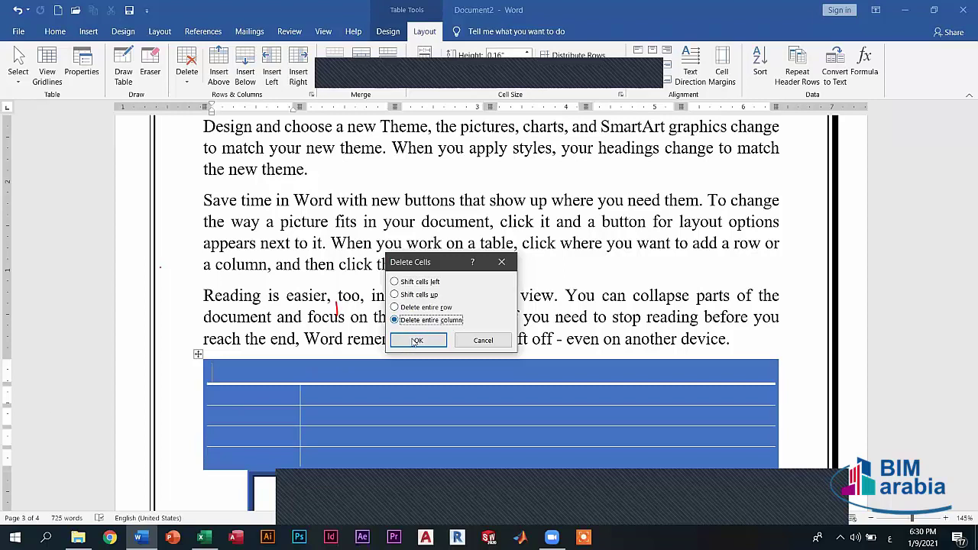
left_click(417, 340)
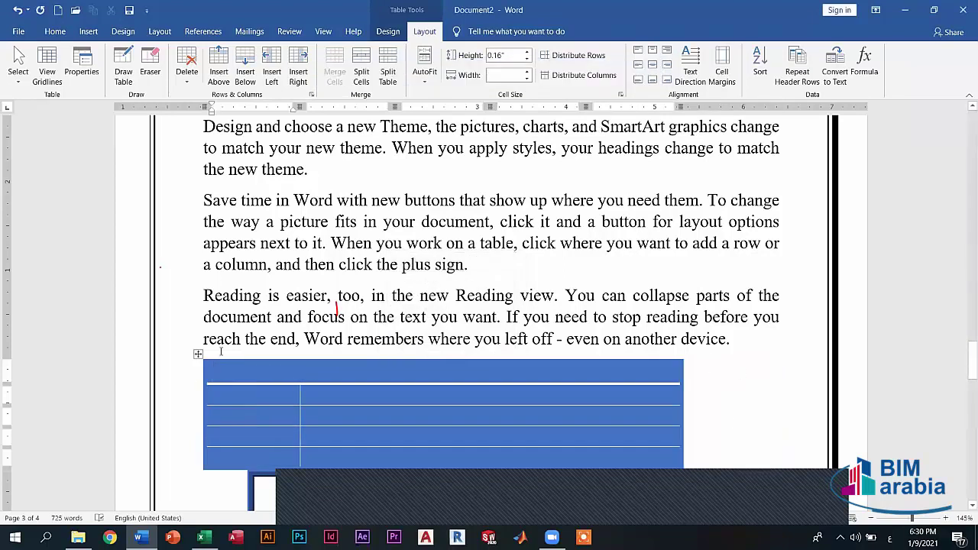
Step: Delete an entire row from the blue table
left_click(186, 68)
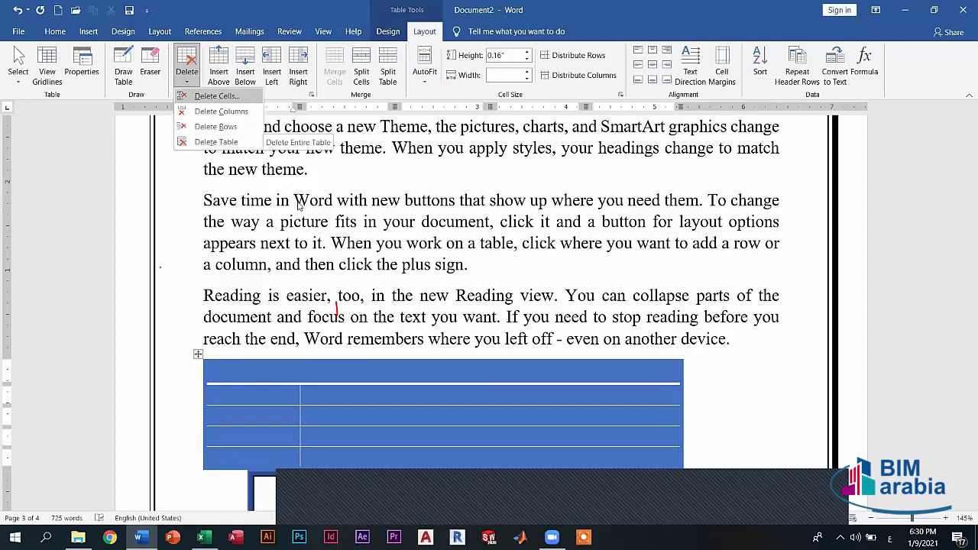
key("Return")
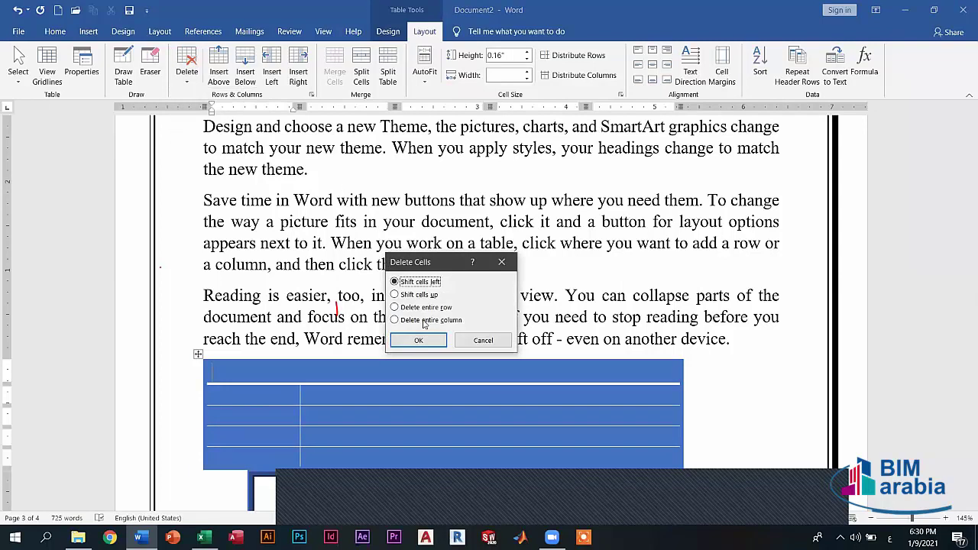
left_click(421, 307)
left_click(418, 340)
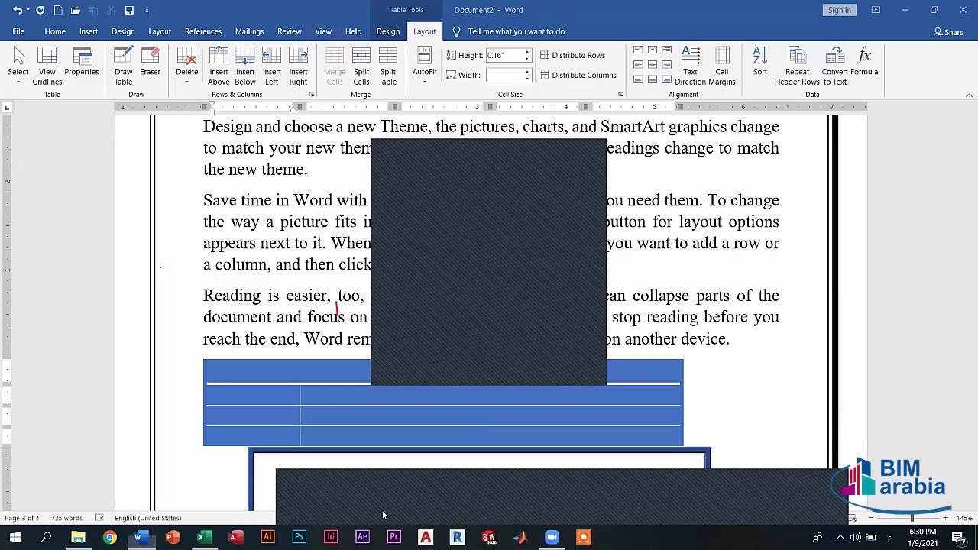
Step: Delete the whole blue table and place the insertion point below the framed box
left_click(186, 72)
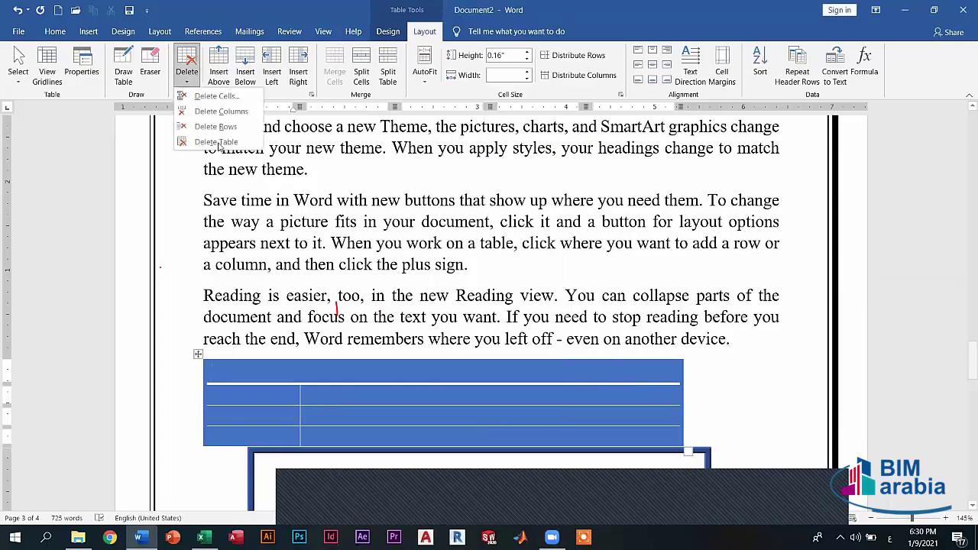
left_click(216, 141)
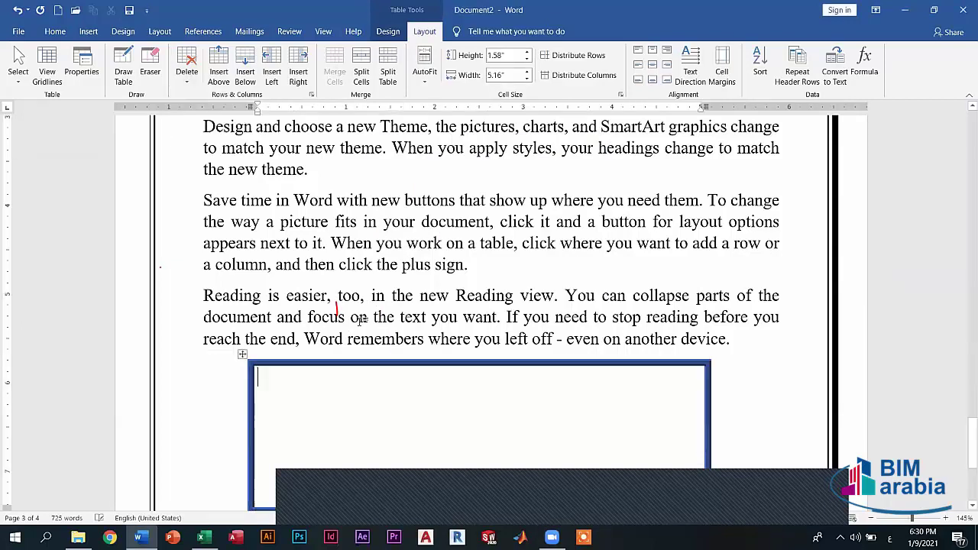
scroll(838, 515, "down", 2)
scroll(804, 314, "down", 1)
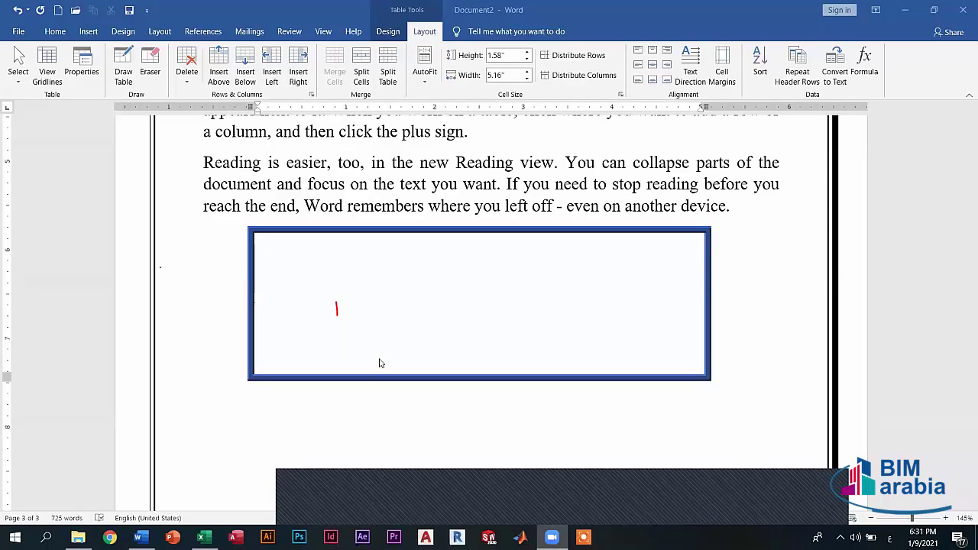
scroll(441, 372, "down", 3)
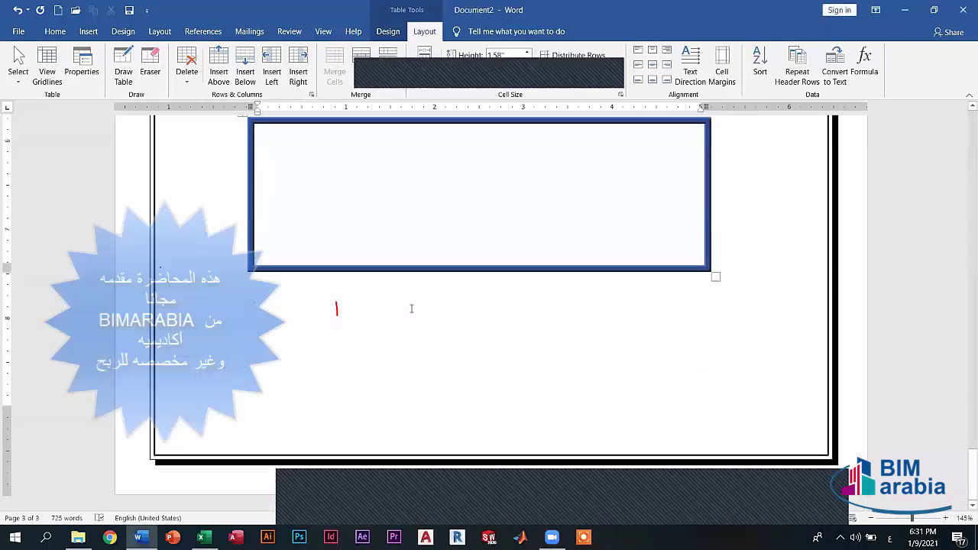
left_click(380, 281)
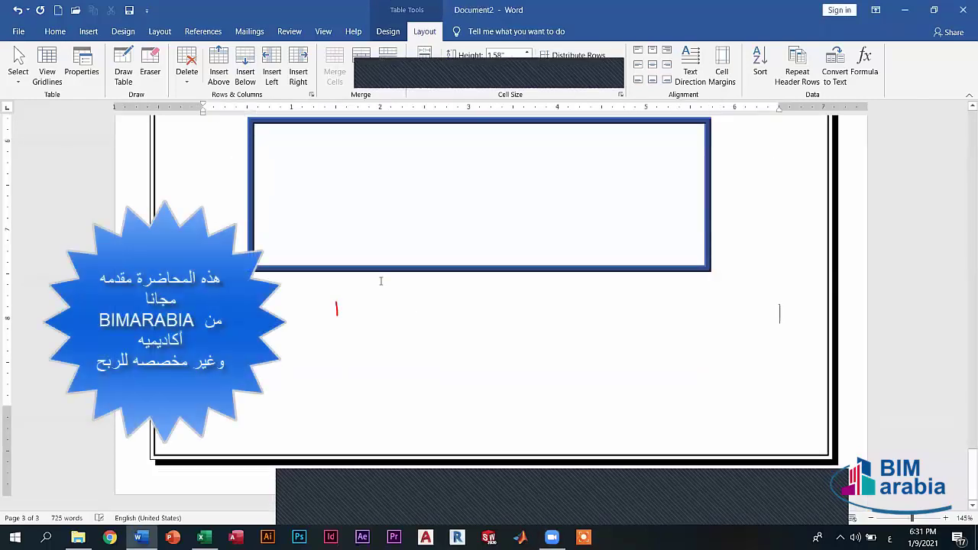
Step: Insert a 3-column by 2-row table below the blue-framed box
left_click(88, 31)
left_click(108, 76)
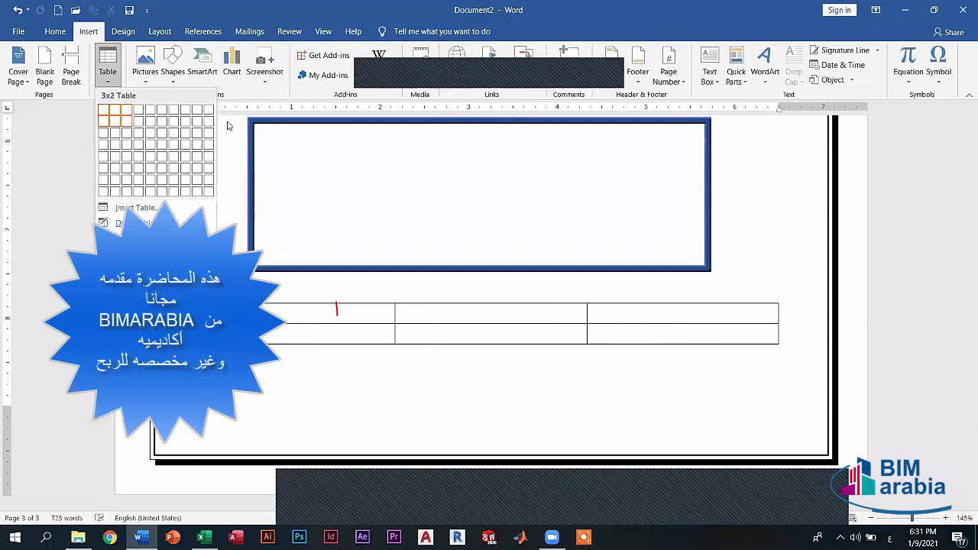
left_click(132, 127)
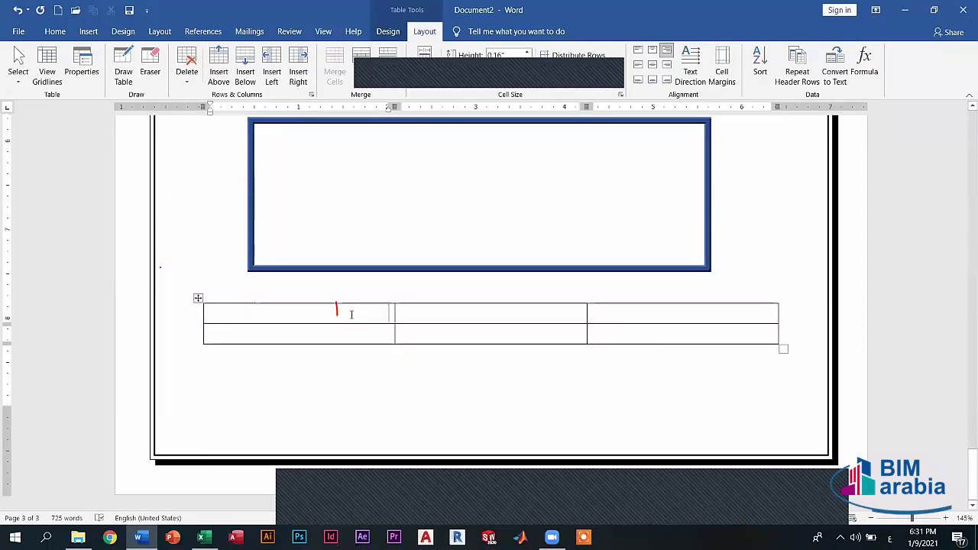
Step: Add a row above and a row below, bringing the table to four rows
left_click(221, 80)
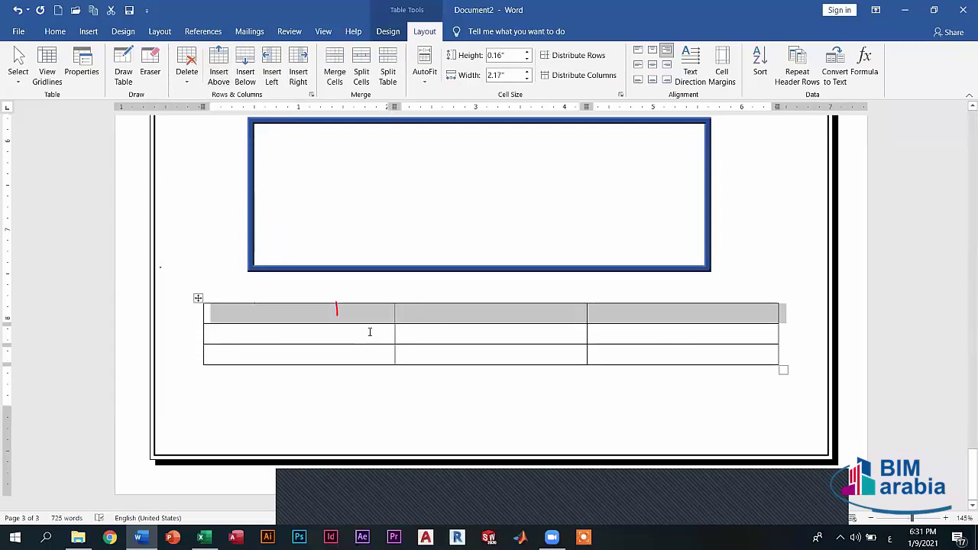
left_click(361, 341)
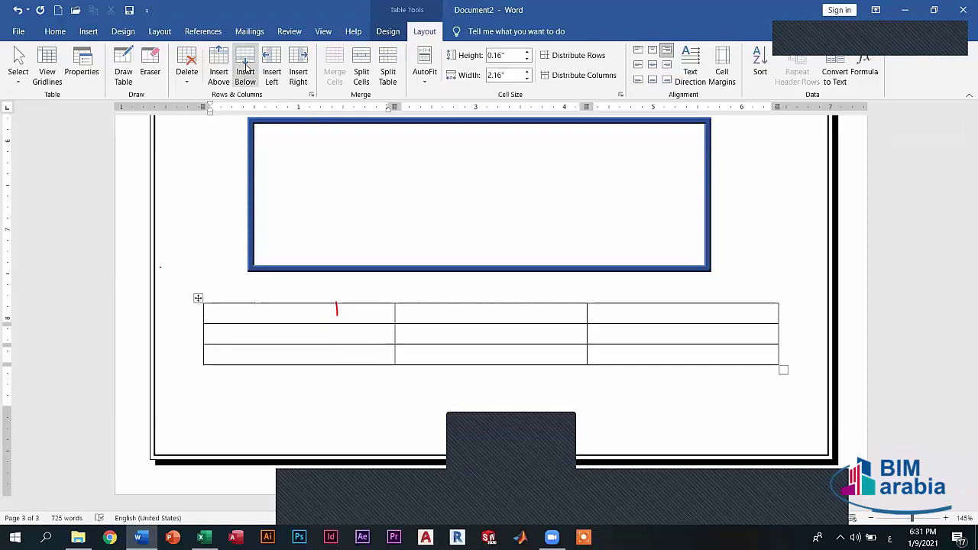
left_click(245, 72)
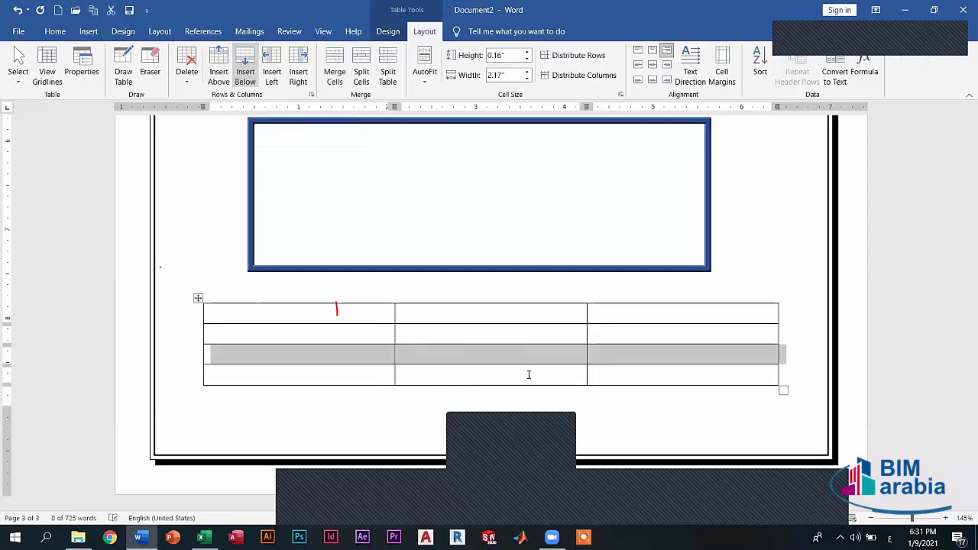
left_click(506, 357)
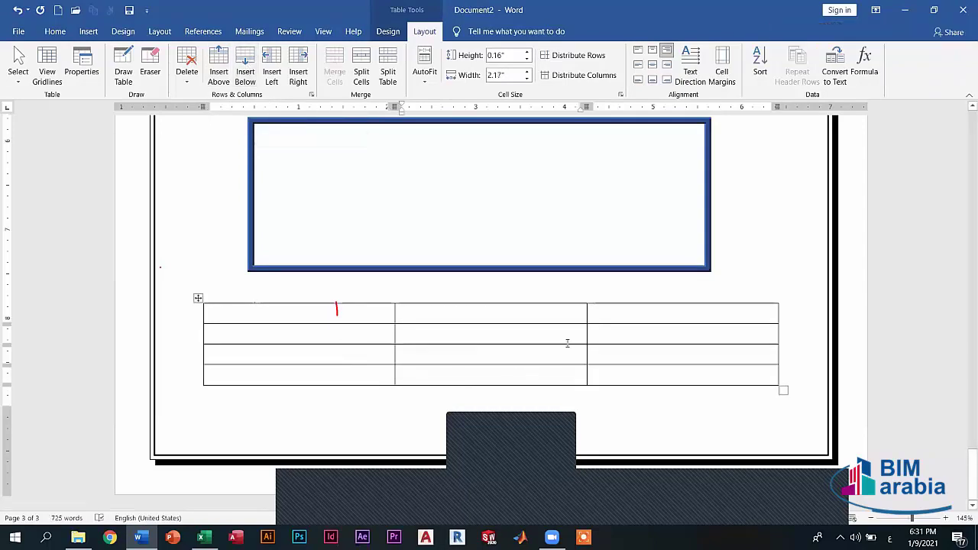
left_click_drag(567, 343, 415, 356)
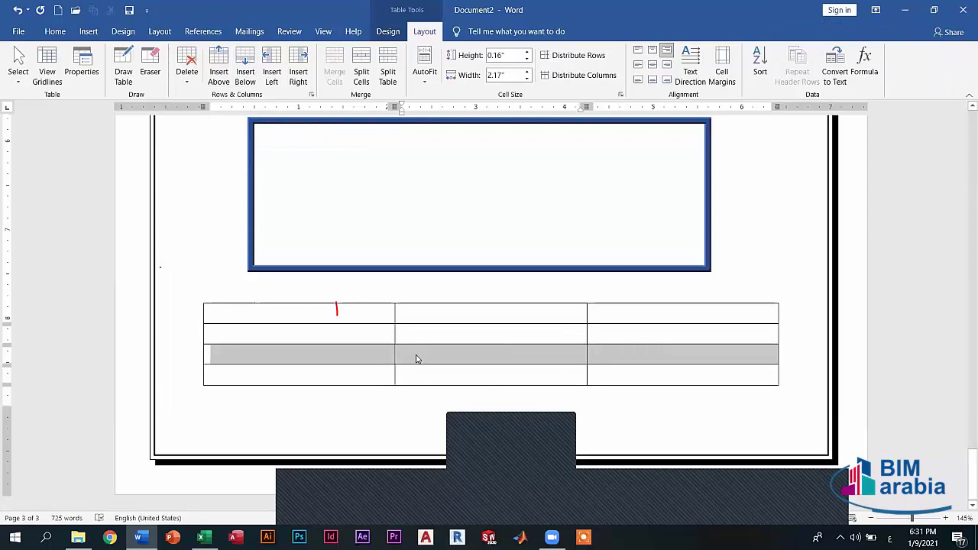
left_click(322, 308)
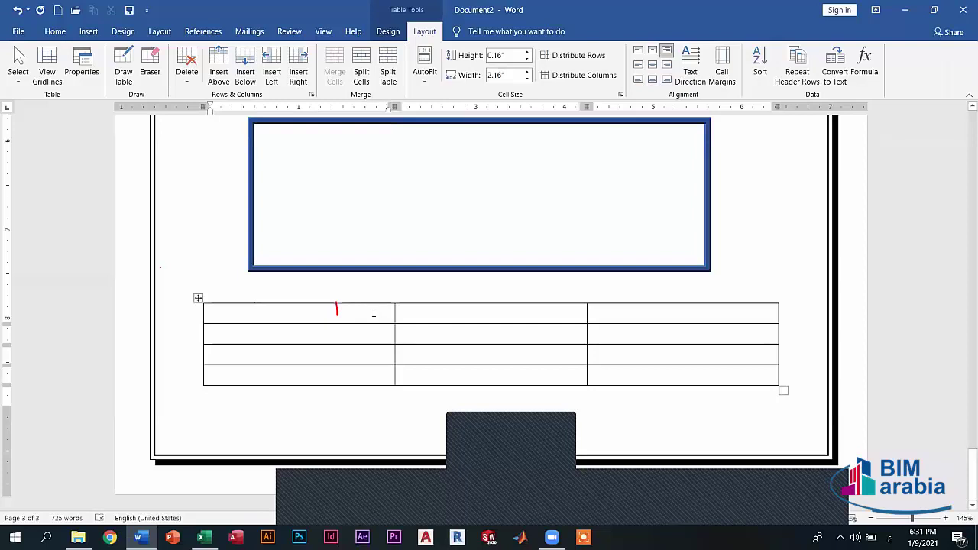
Step: Insert a column on the left and one on the right, giving five 1.3" columns
left_click(271, 65)
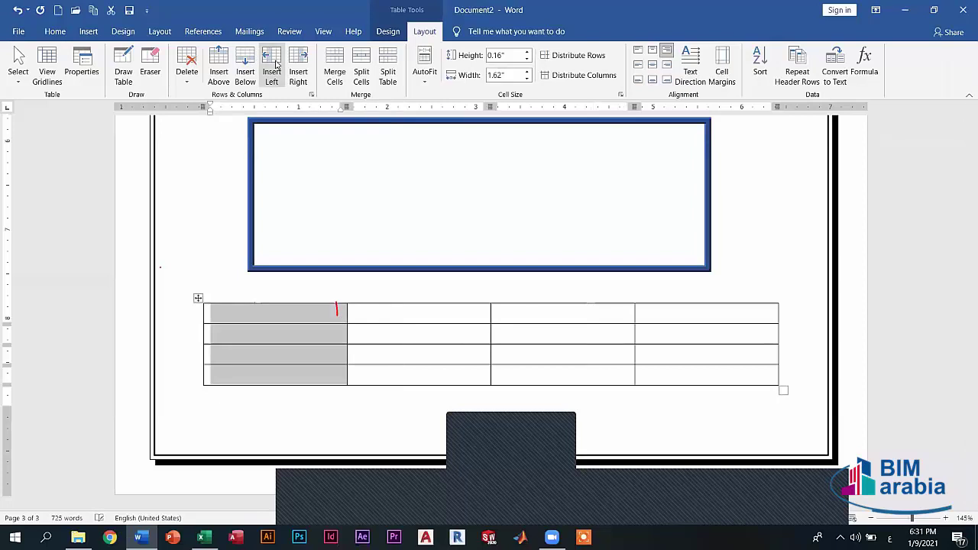
left_click(384, 311)
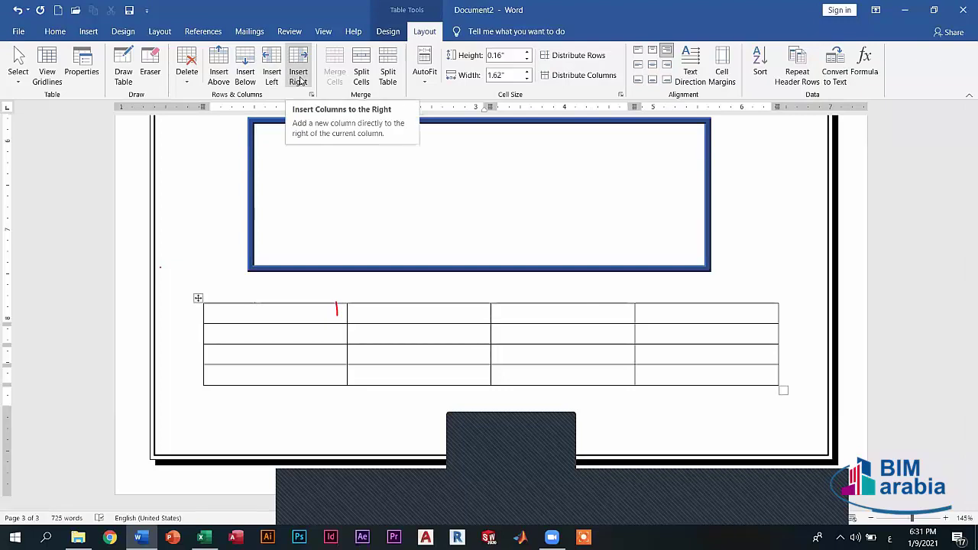
left_click(299, 77)
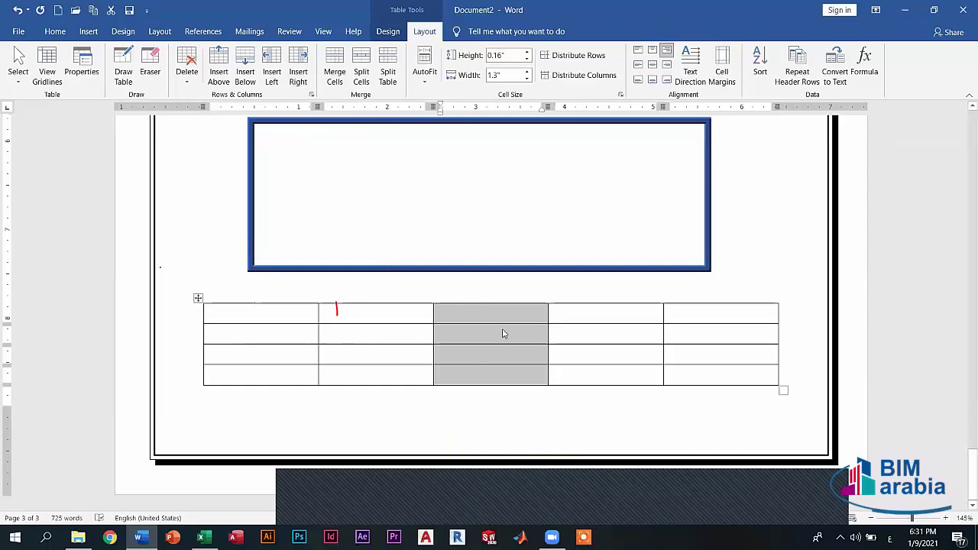
left_click(393, 337)
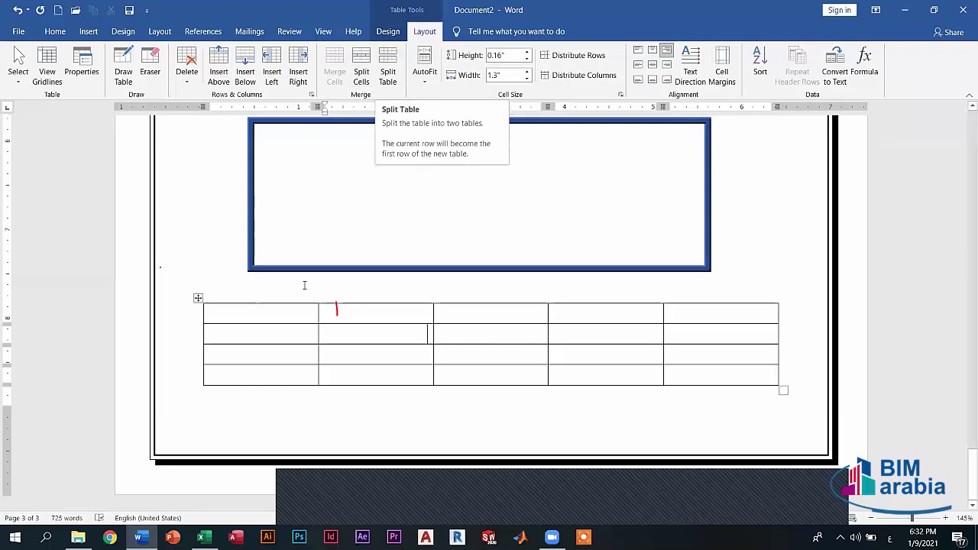
left_click_drag(242, 313, 258, 369)
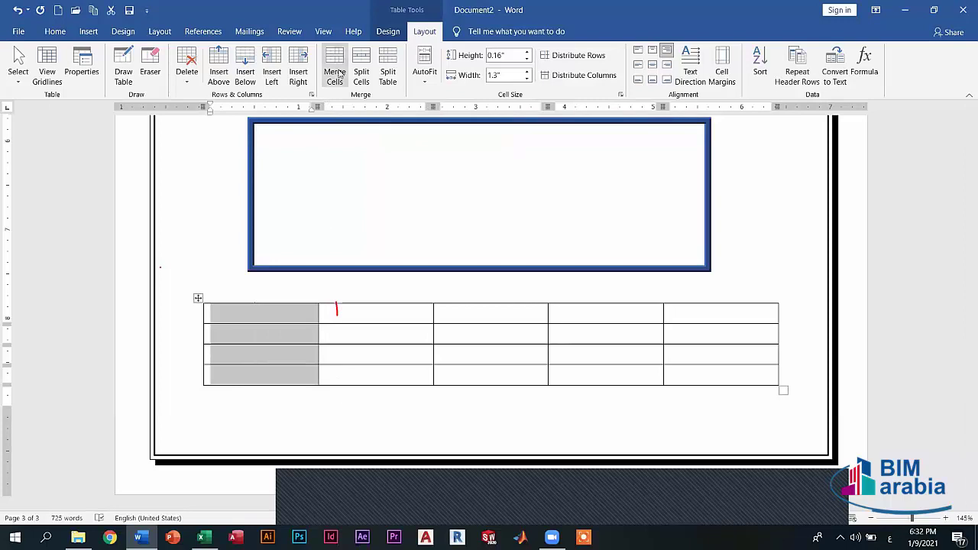
left_click(296, 306)
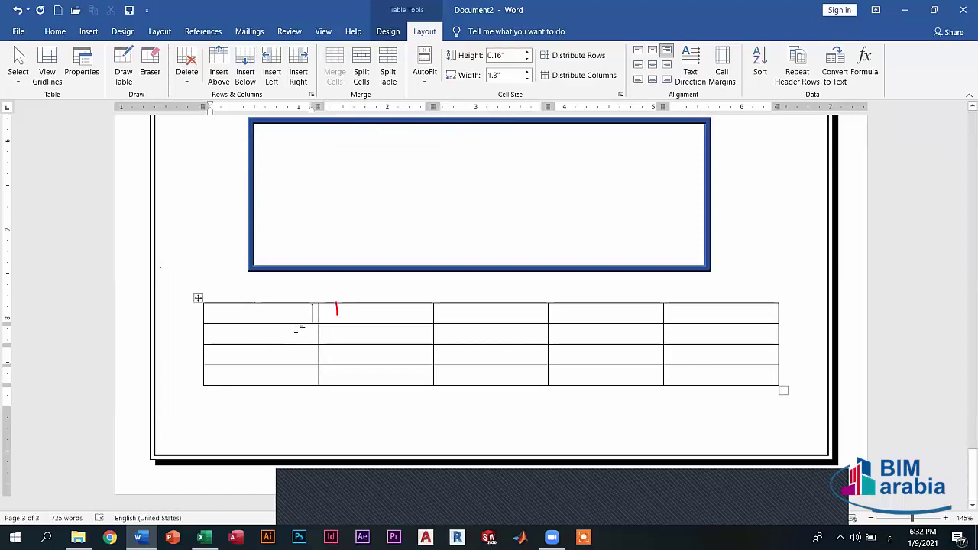
left_click(298, 340)
left_click(301, 358)
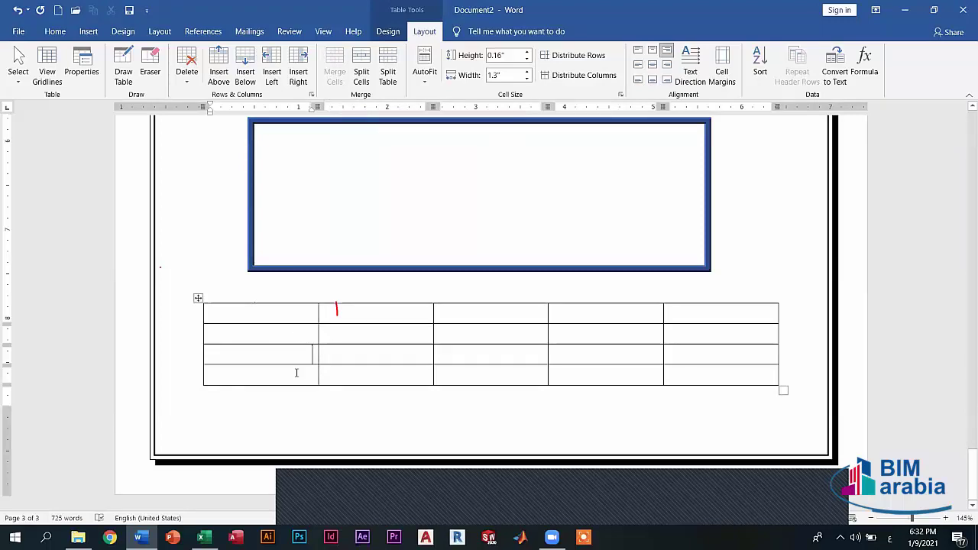
left_click(280, 310)
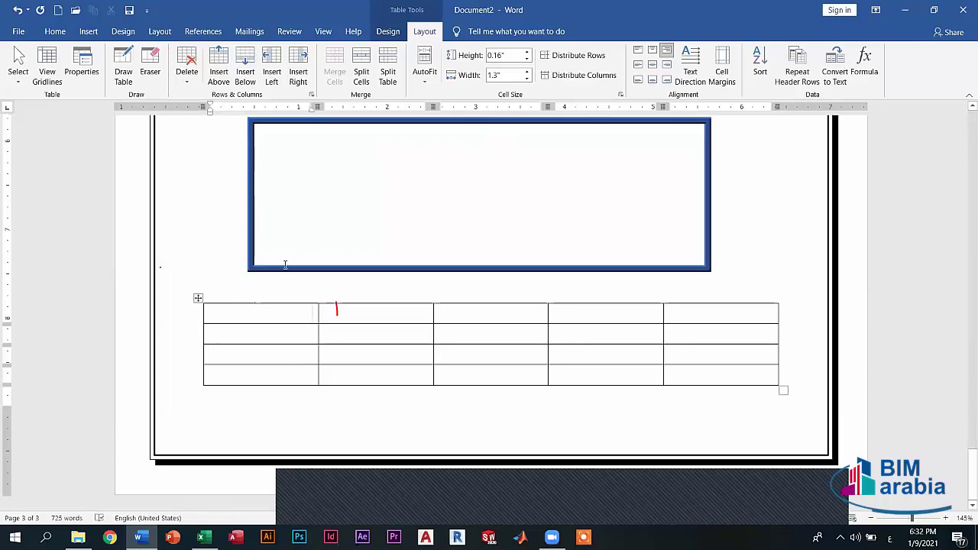
left_click(279, 340)
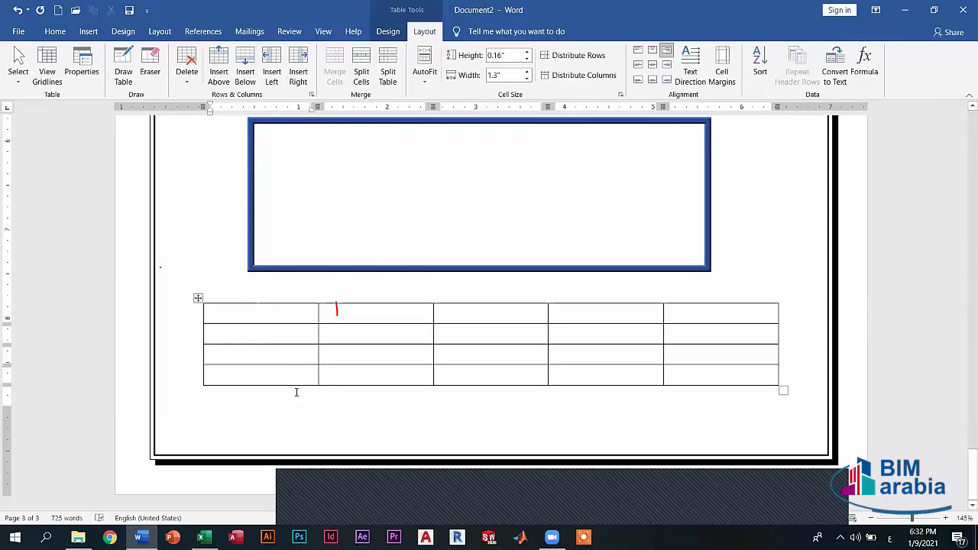
left_click_drag(295, 385, 263, 316)
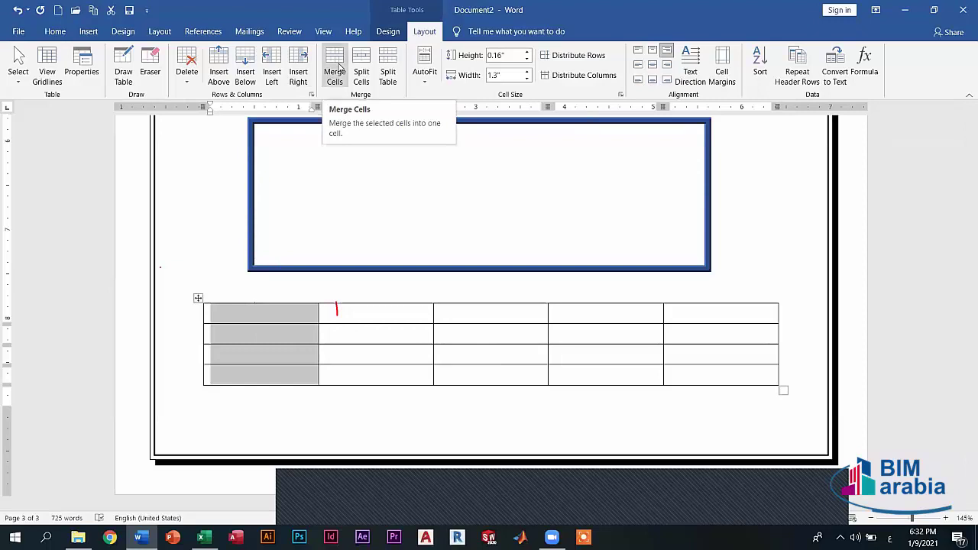
left_click(337, 71)
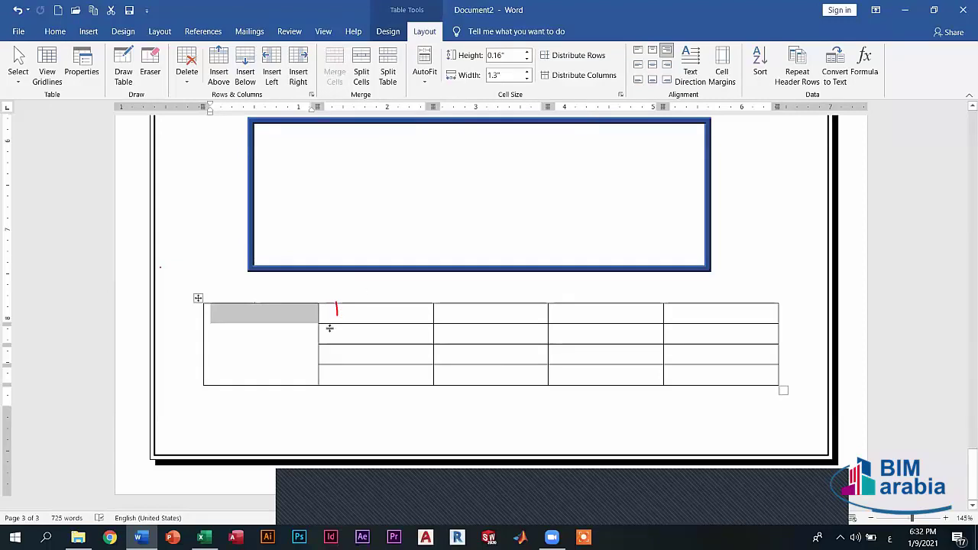
left_click(272, 328)
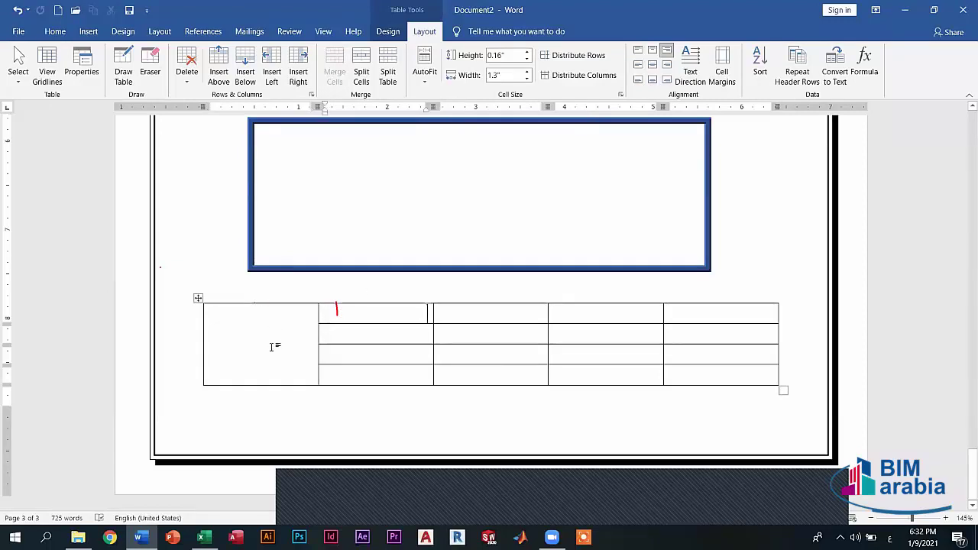
key("ctrl+z")
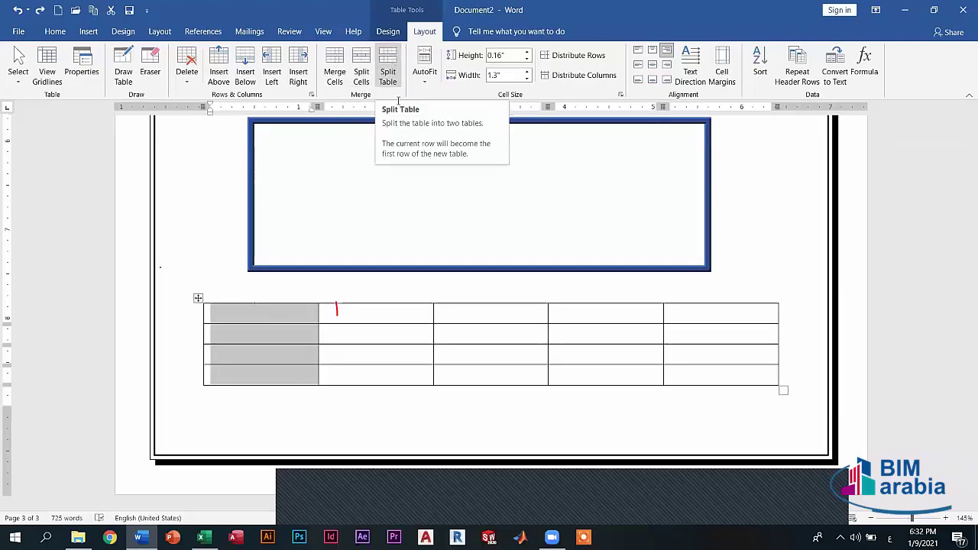
left_click(280, 312)
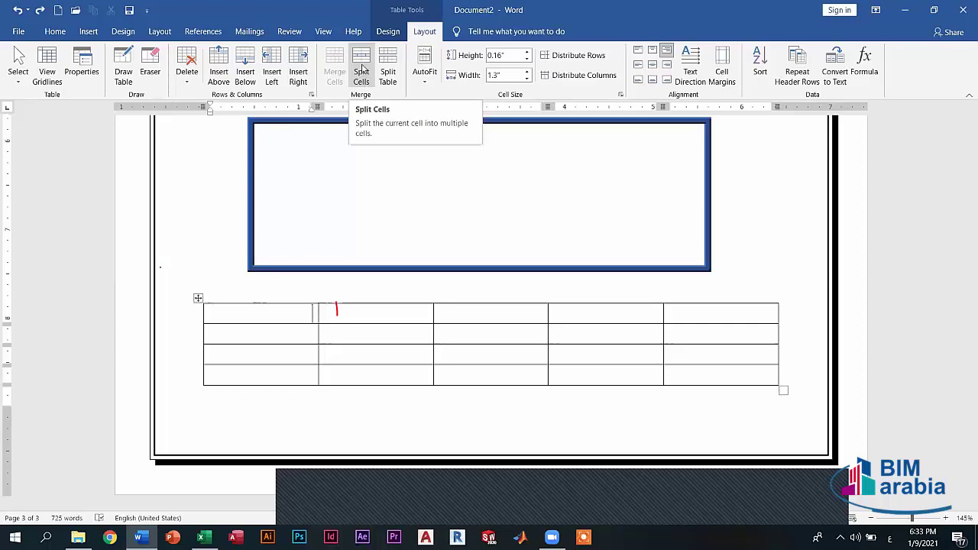
Step: Split the table's top-left cell into 3 columns by 2 rows
left_click(363, 69)
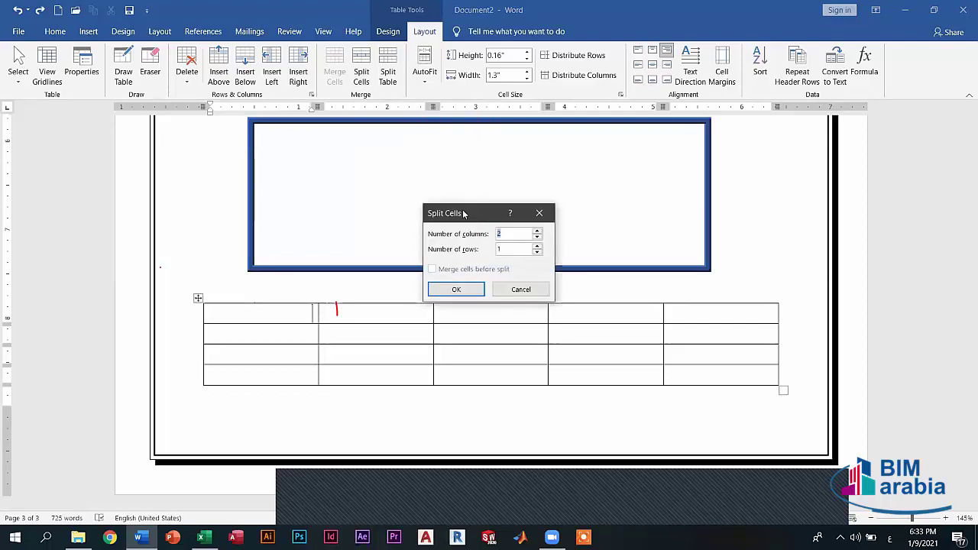
left_click_drag(463, 214, 416, 249)
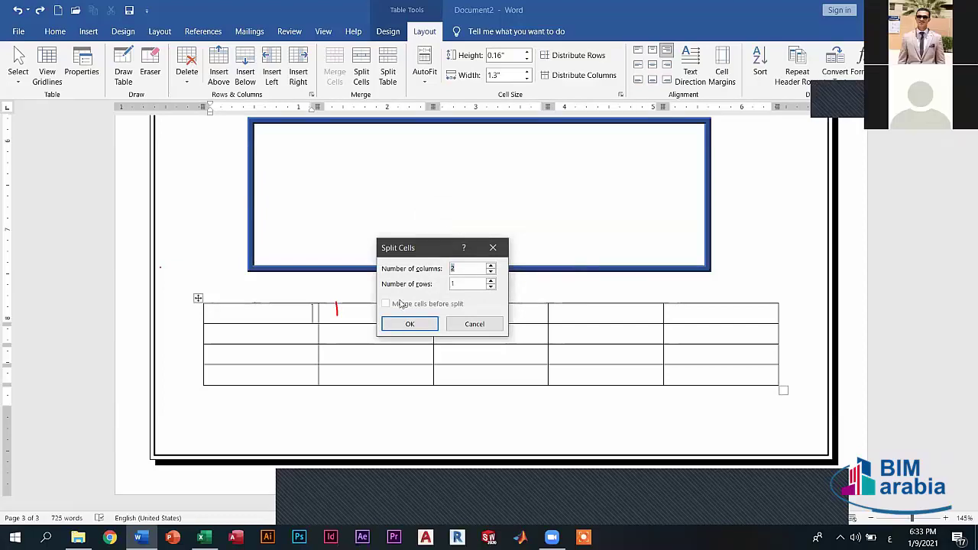
left_click(492, 265)
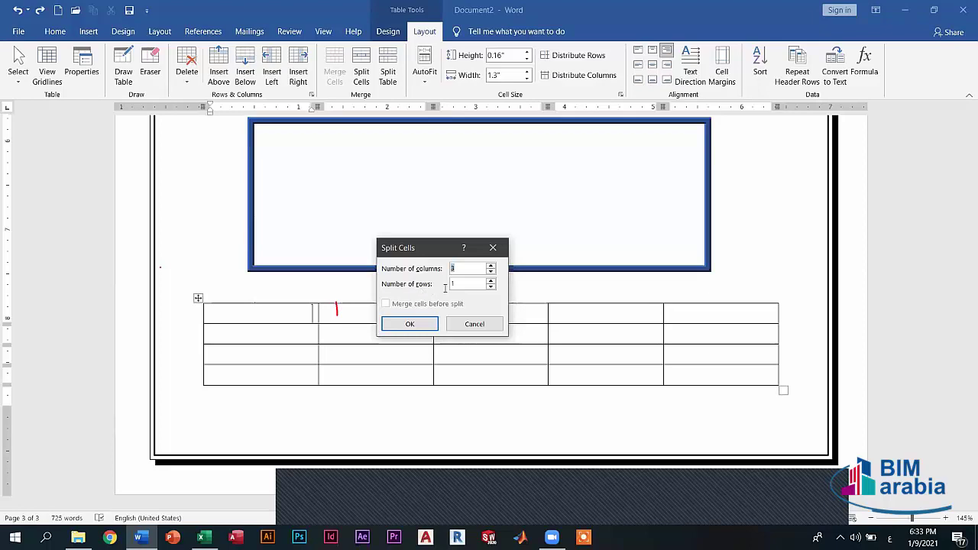
left_click(491, 280)
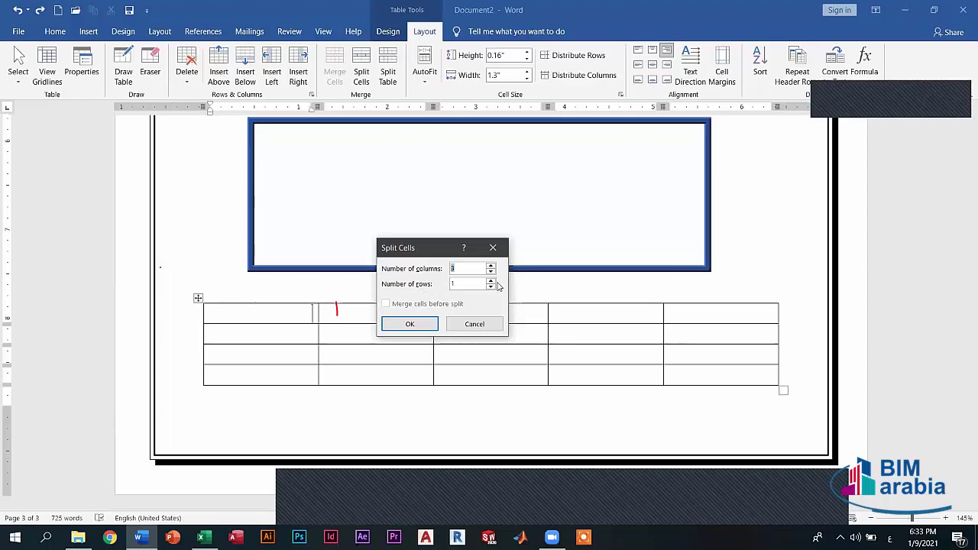
left_click(409, 324)
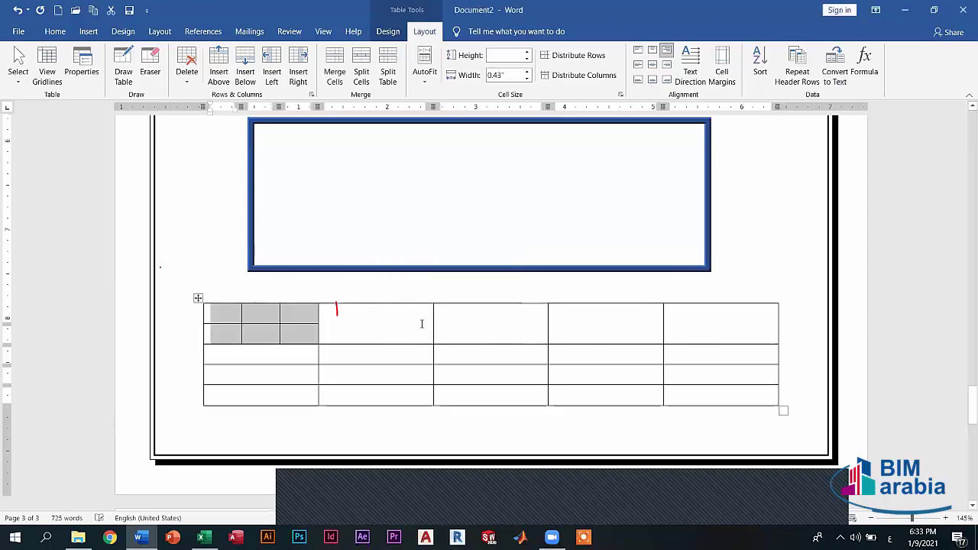
left_click(242, 322)
left_click_drag(224, 313, 298, 335)
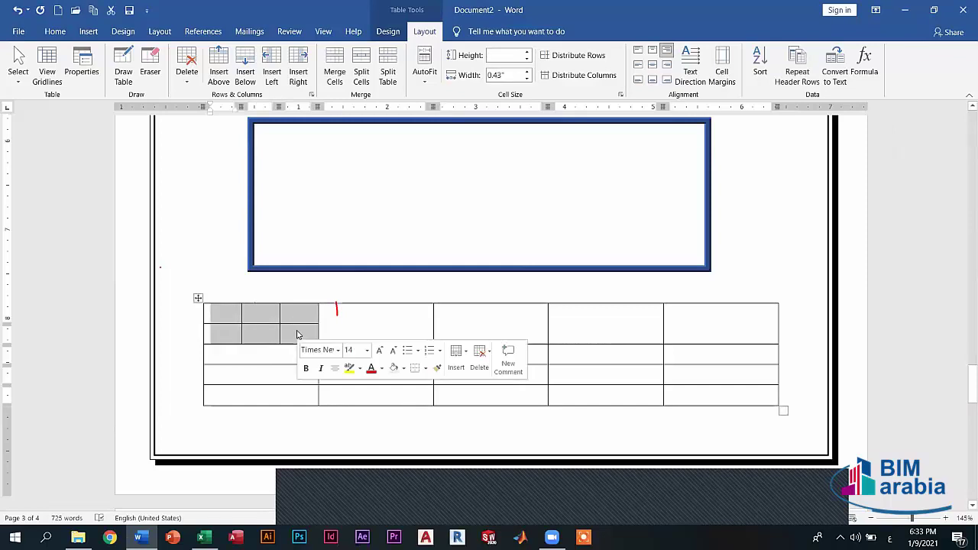
Step: Split the second top cell into 4 columns by 2 rows
left_click(375, 313)
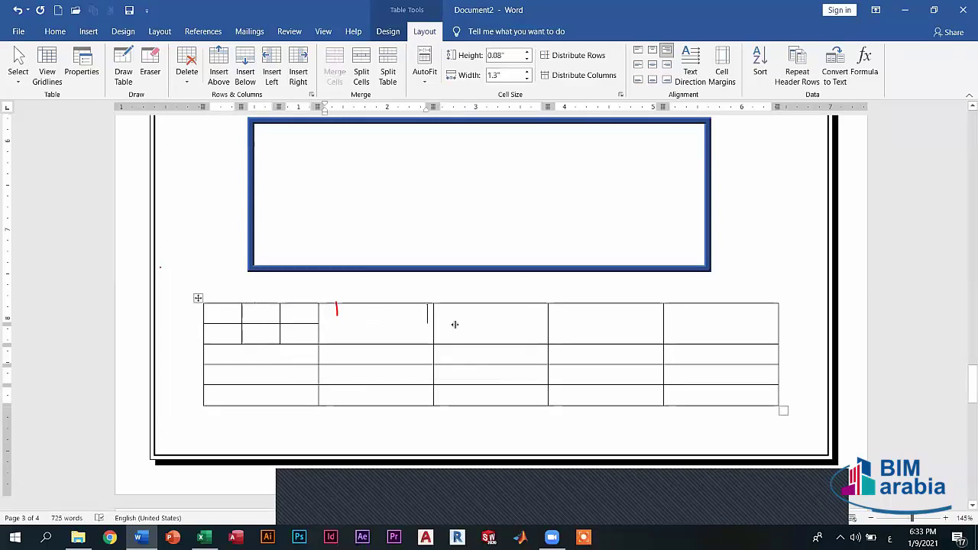
left_click(367, 76)
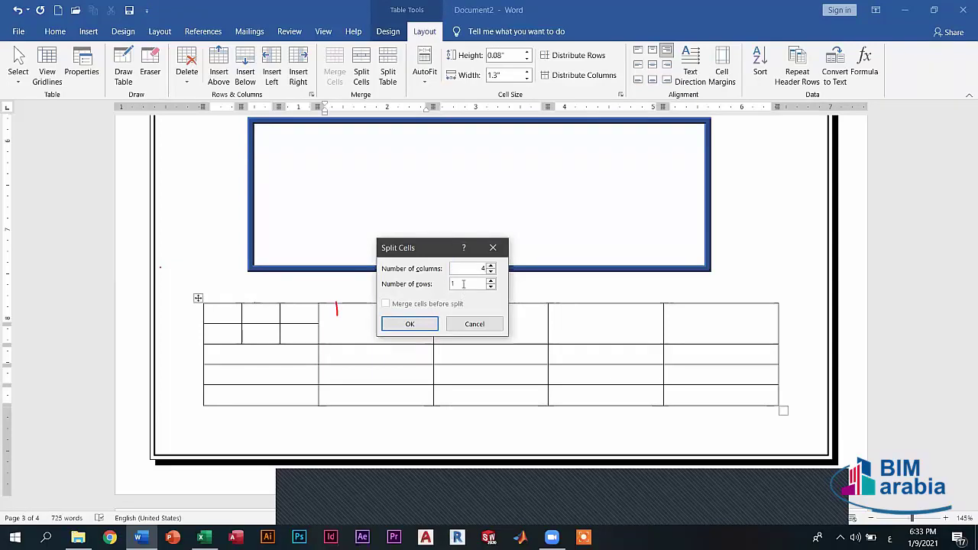
left_click(421, 328)
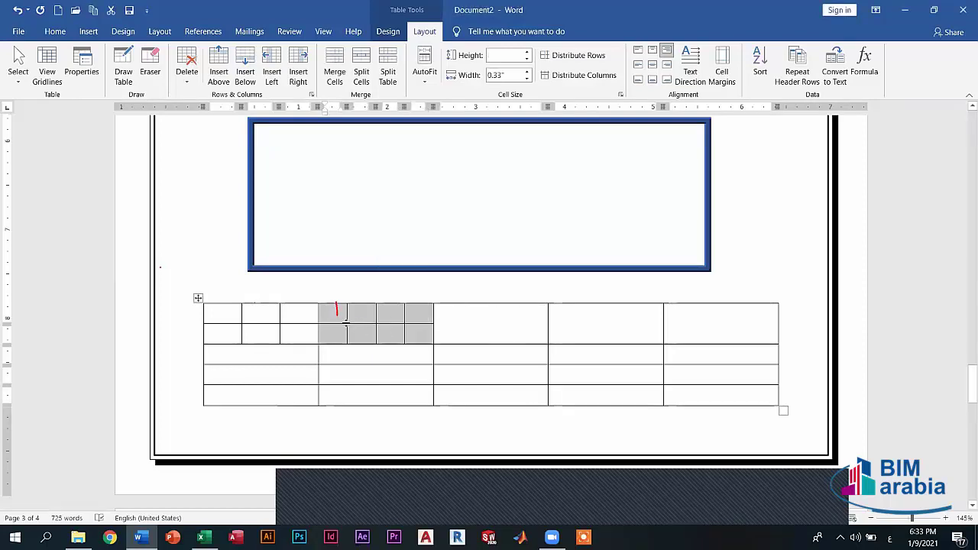
left_click(358, 330)
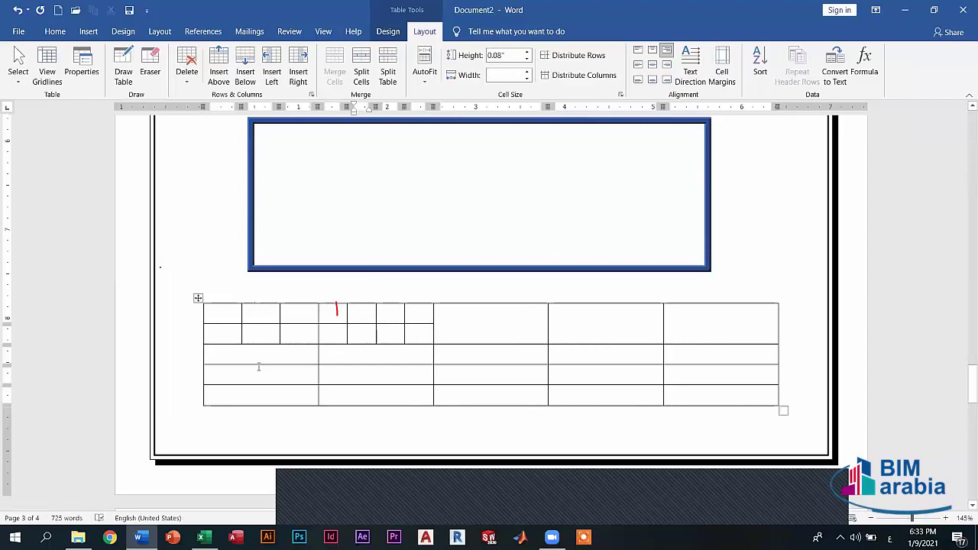
left_click(297, 378)
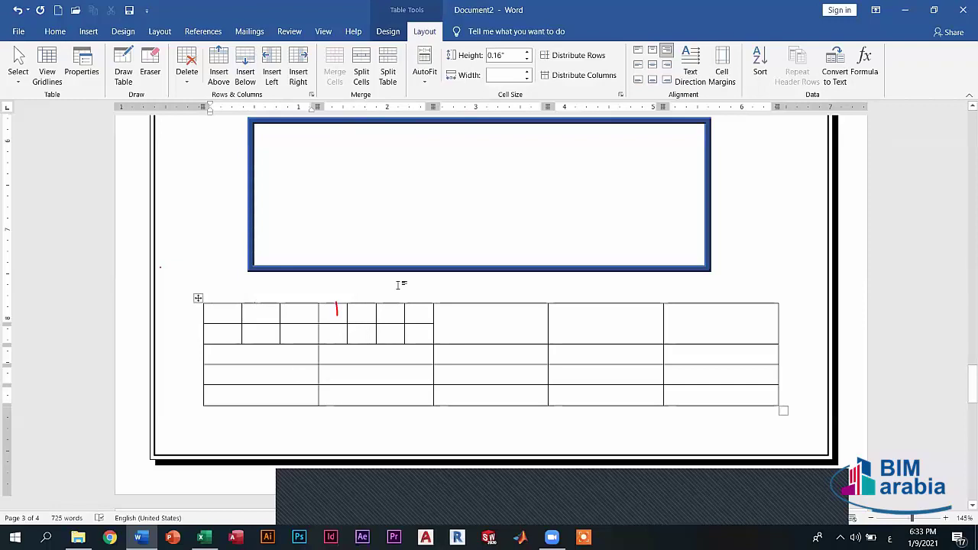
left_click(387, 71)
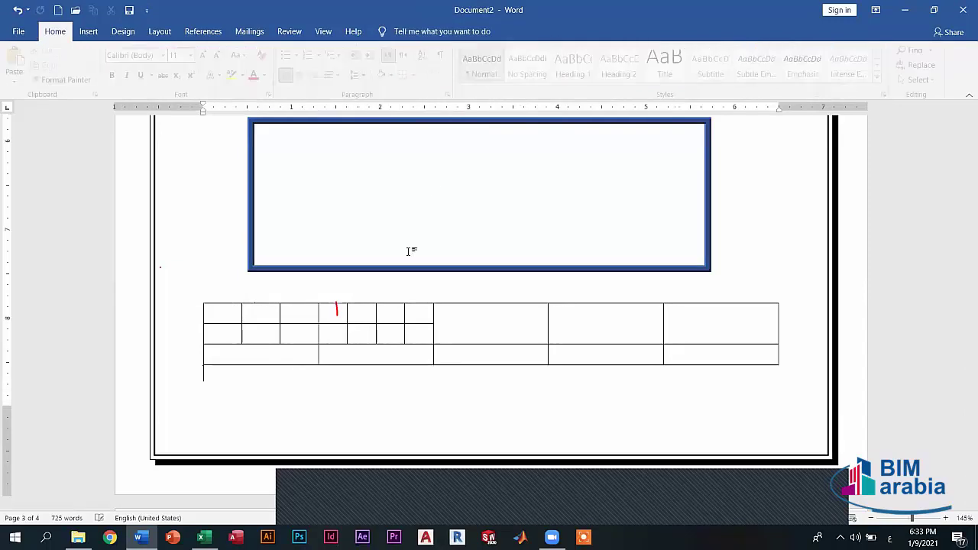
scroll(454, 304, "down", 2)
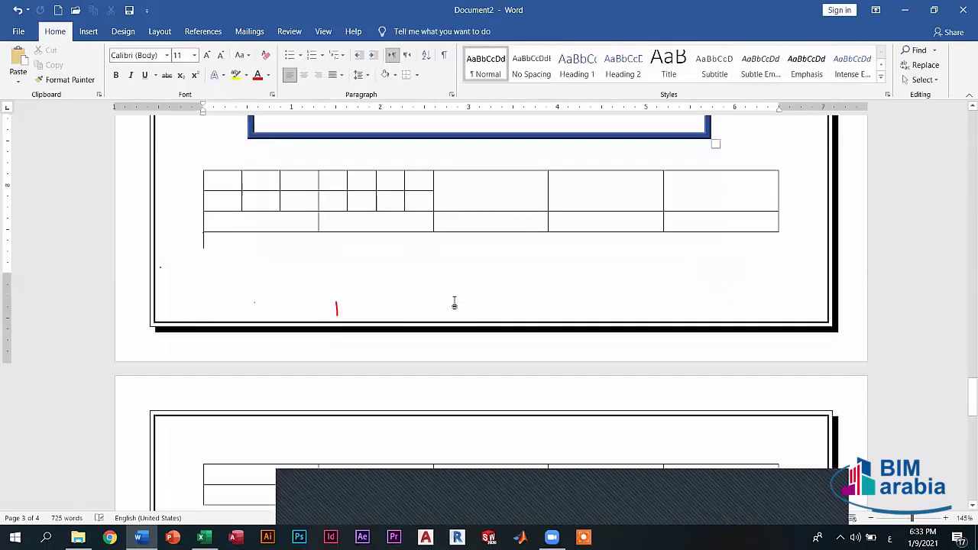
scroll(453, 303, "down", 3)
scroll(456, 301, "up", 6)
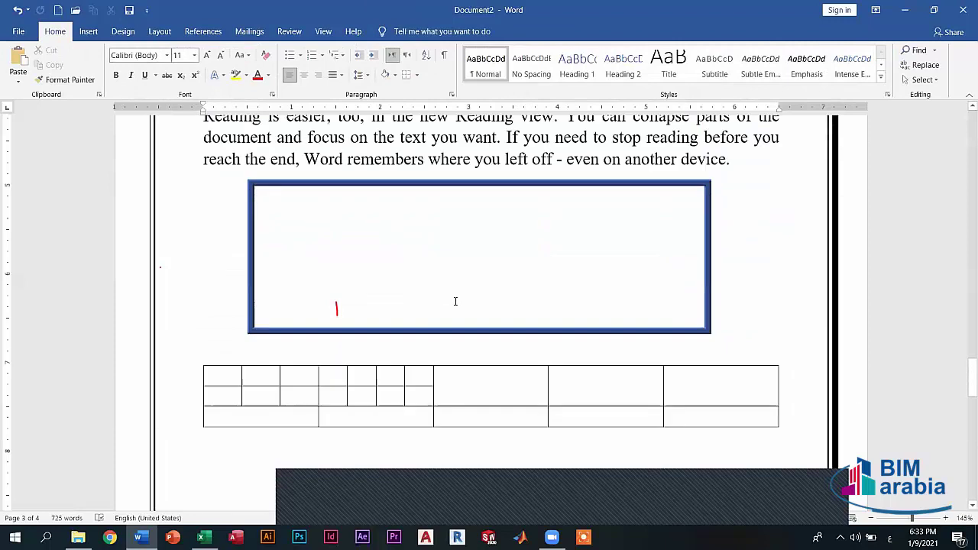
scroll(456, 301, "down", 2)
key("ctrl+z")
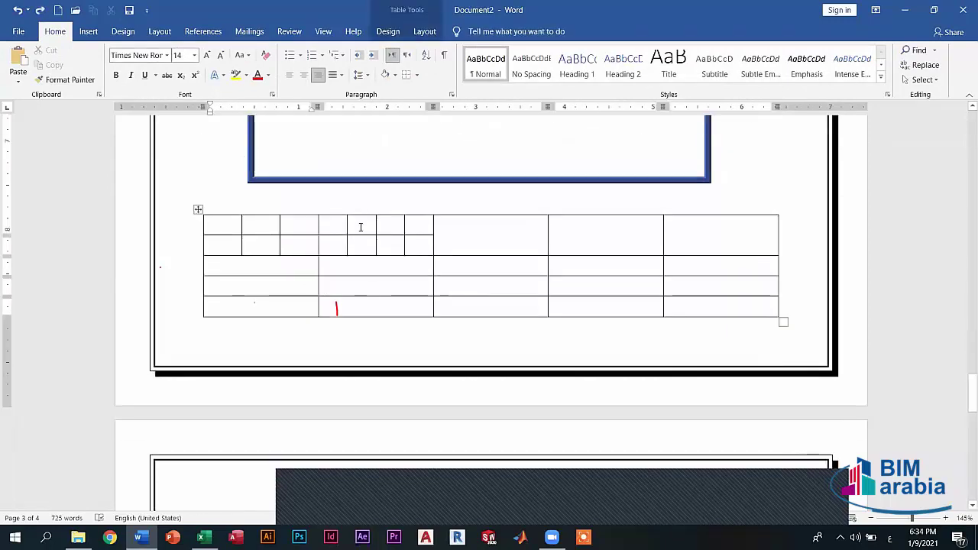
left_click(390, 31)
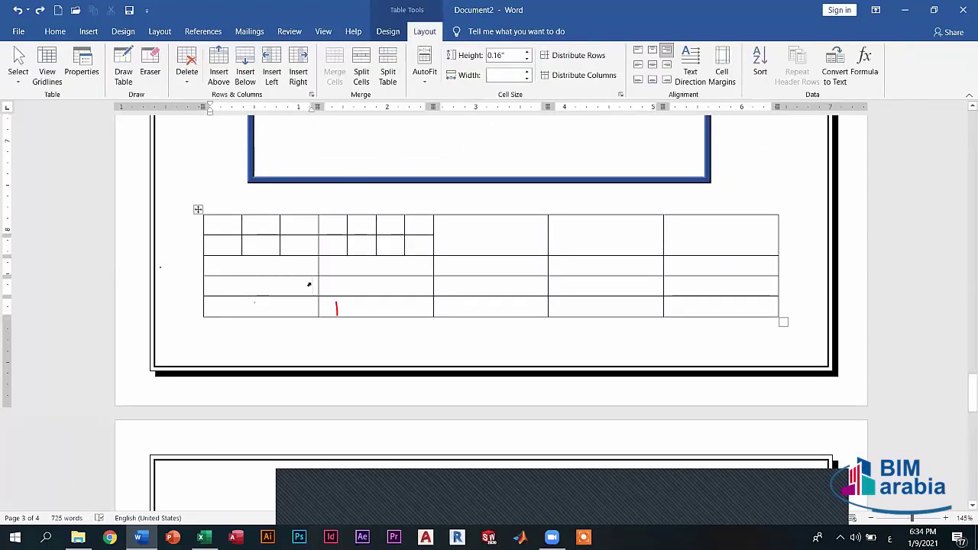
left_click(389, 68)
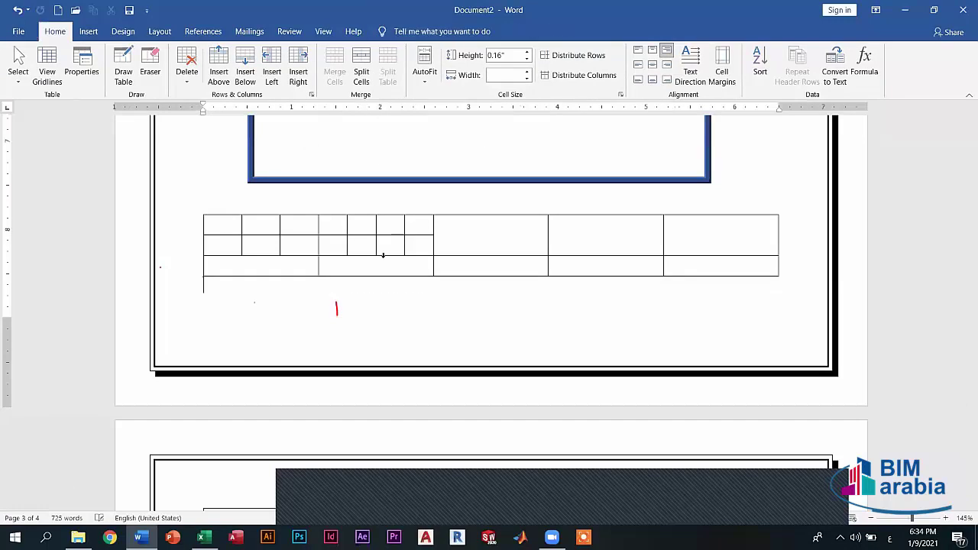
scroll(409, 267, "down", 5)
scroll(408, 267, "up", 4)
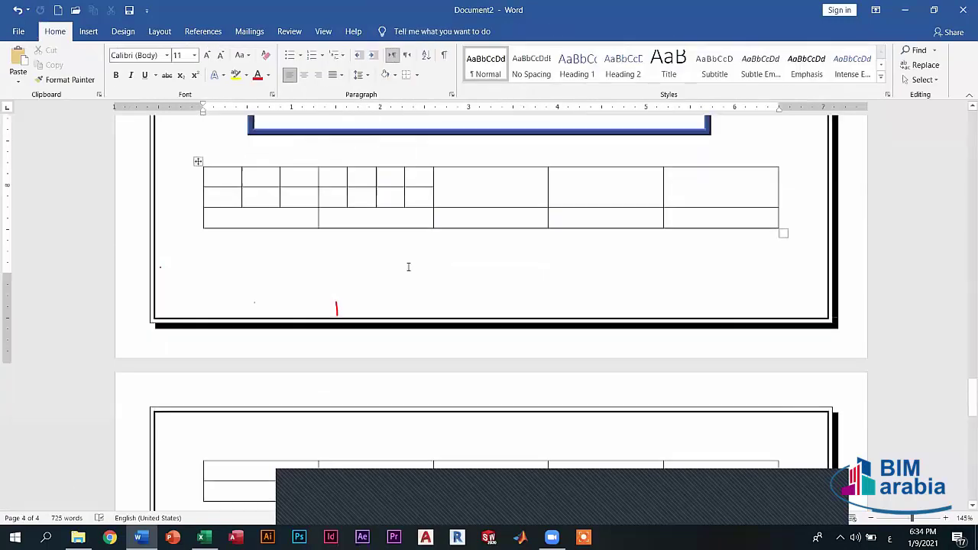
scroll(421, 258, "down", 5)
scroll(431, 249, "up", 4)
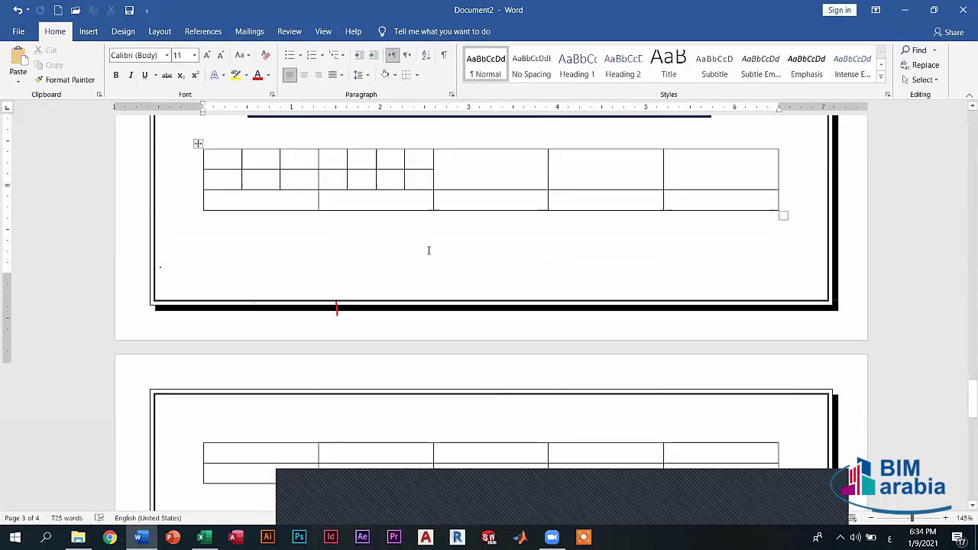
key("ctrl+z")
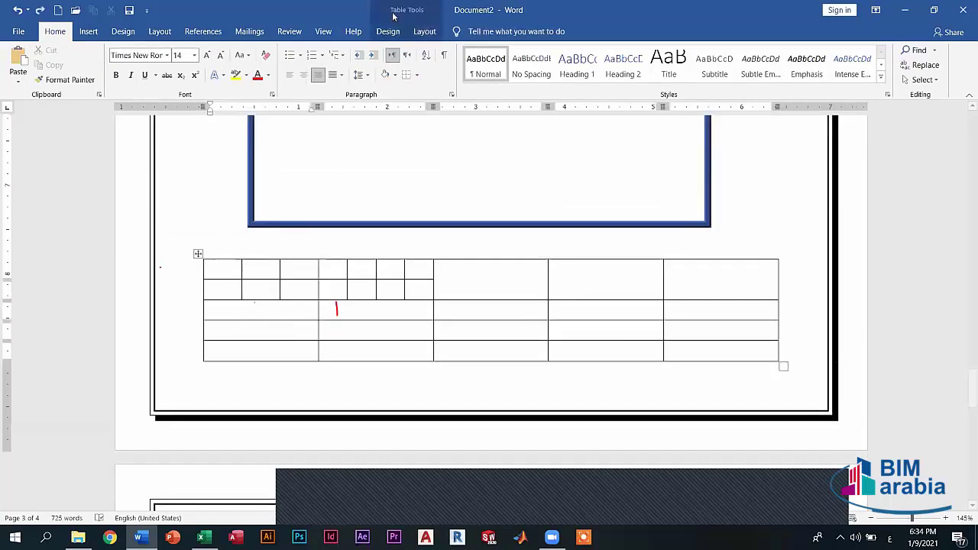
Step: Try AutoFit Contents on the table, then undo it
left_click(425, 31)
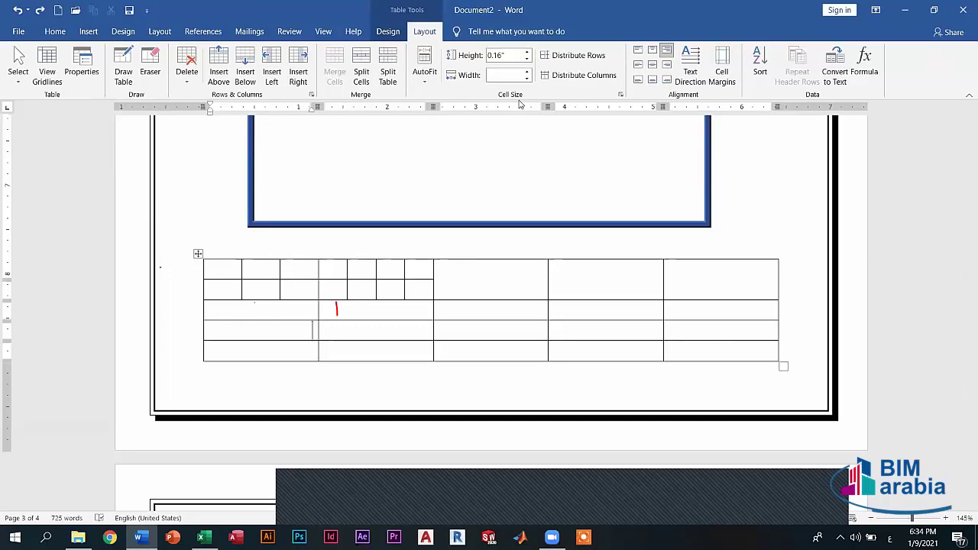
left_click(425, 77)
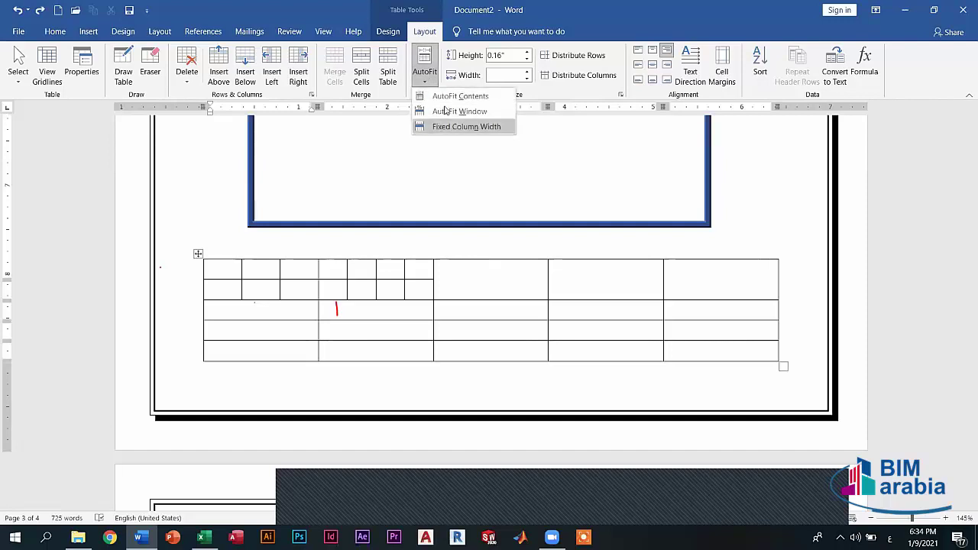
left_click(394, 259)
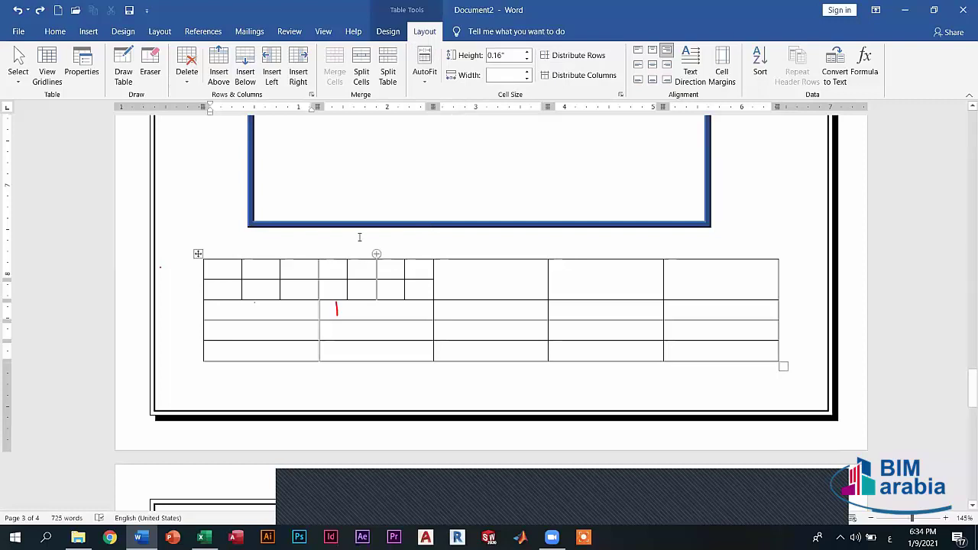
left_click(426, 81)
left_click(449, 98)
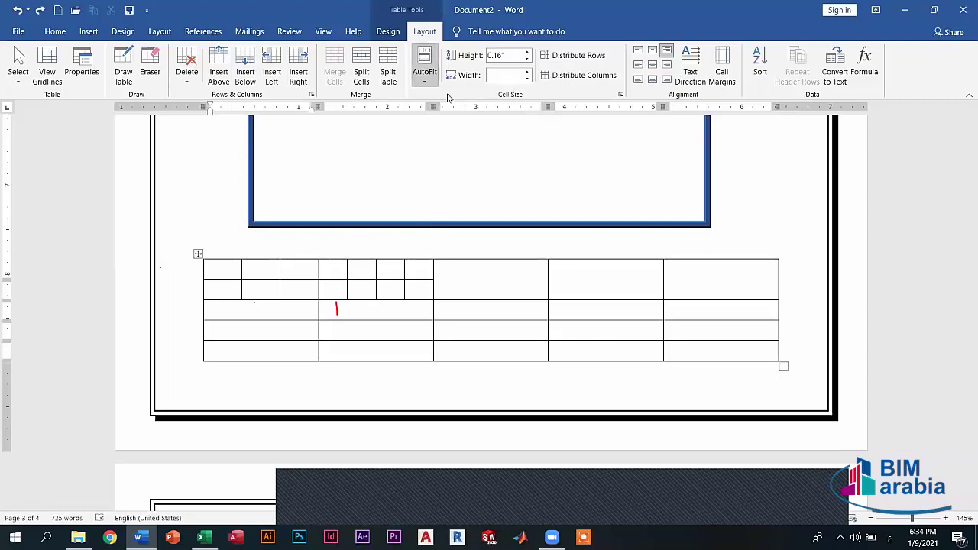
key("ctrl+z")
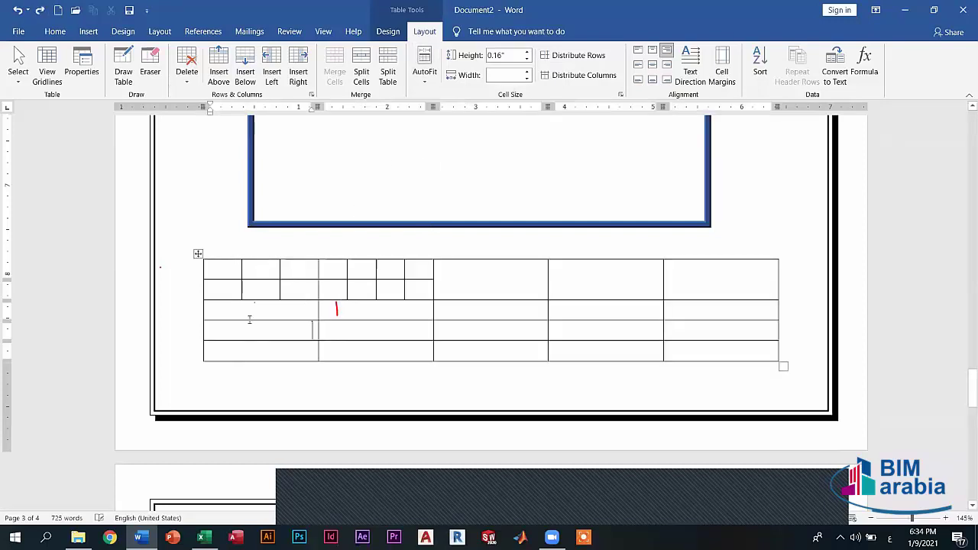
Step: AutoFit the whole table to contents, then stretch it to the full page width
left_click(198, 253)
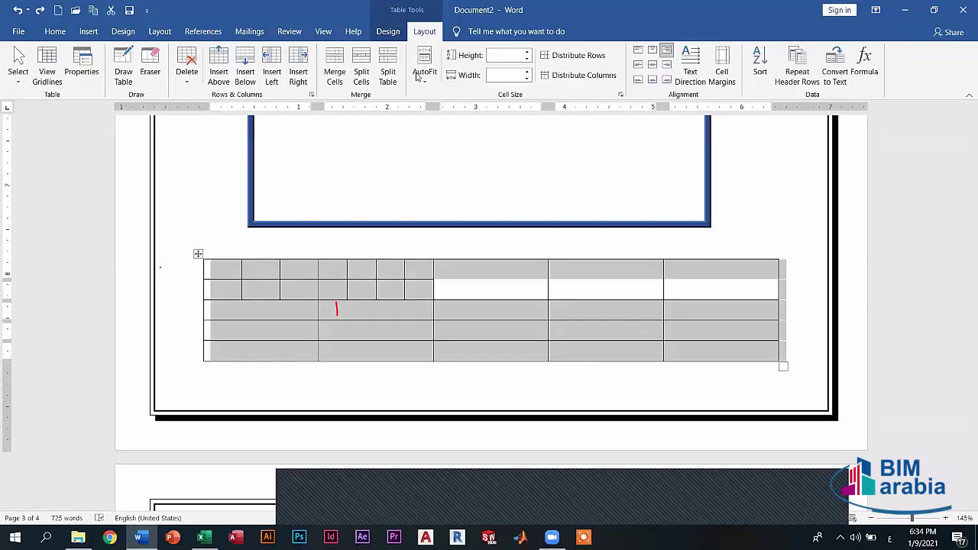
left_click(425, 77)
left_click(446, 95)
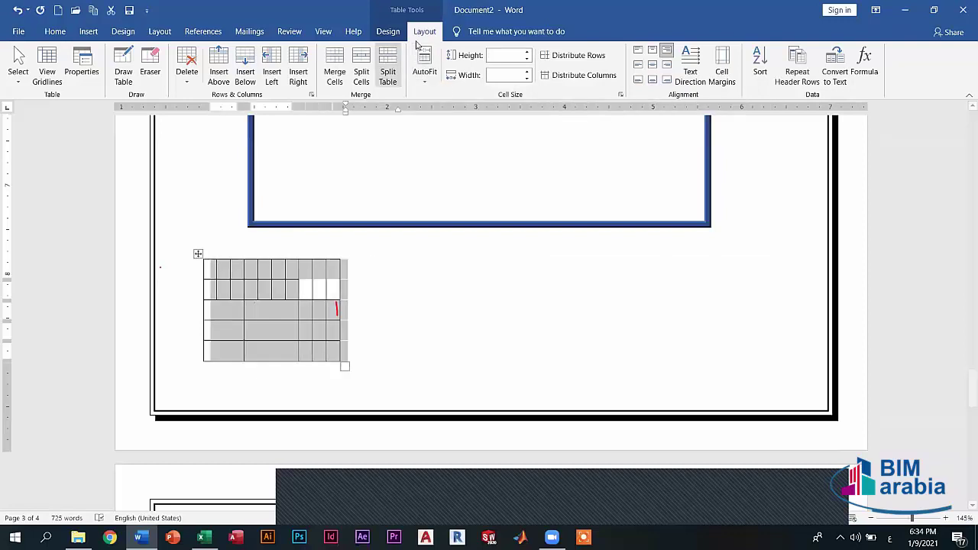
left_click(429, 74)
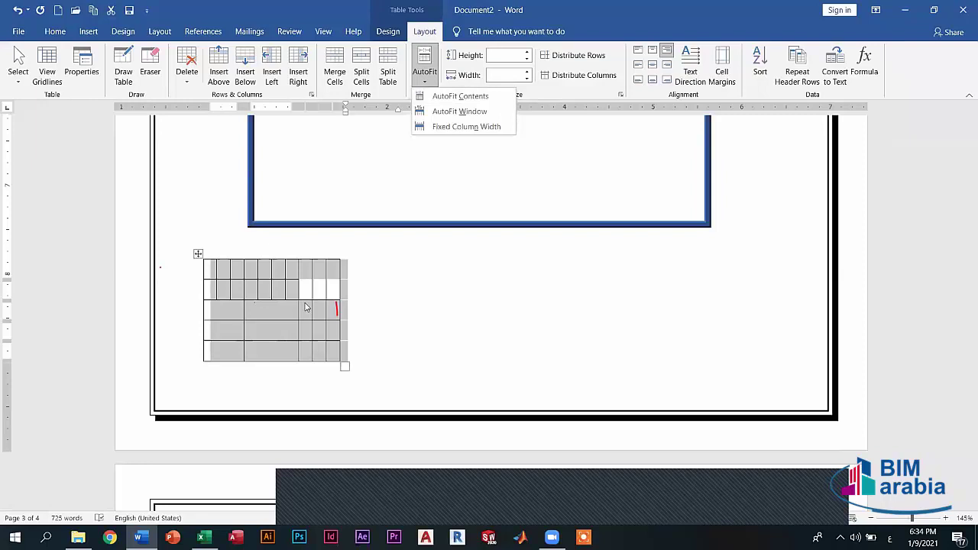
left_click(454, 112)
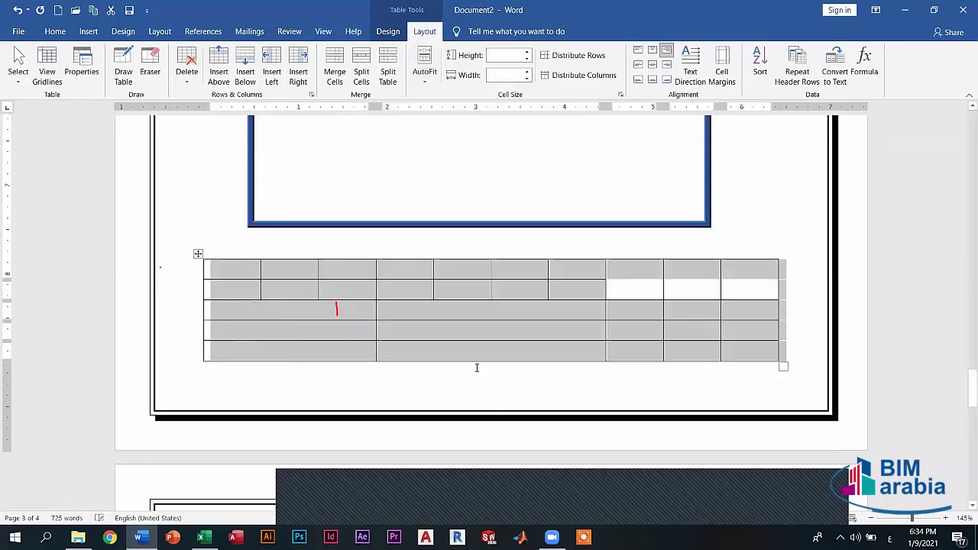
left_click(527, 326)
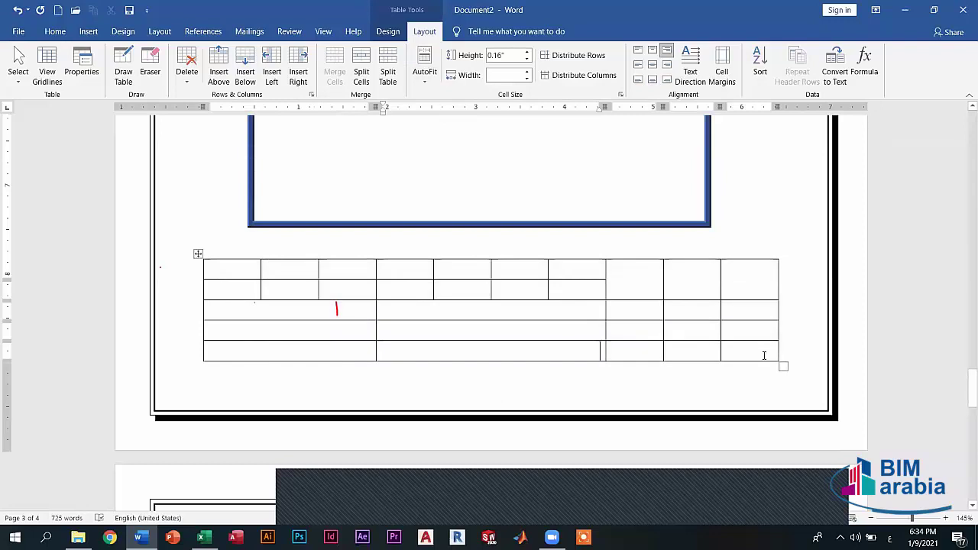
Step: Set the table to Fixed Column Width
left_click_drag(763, 355, 331, 273)
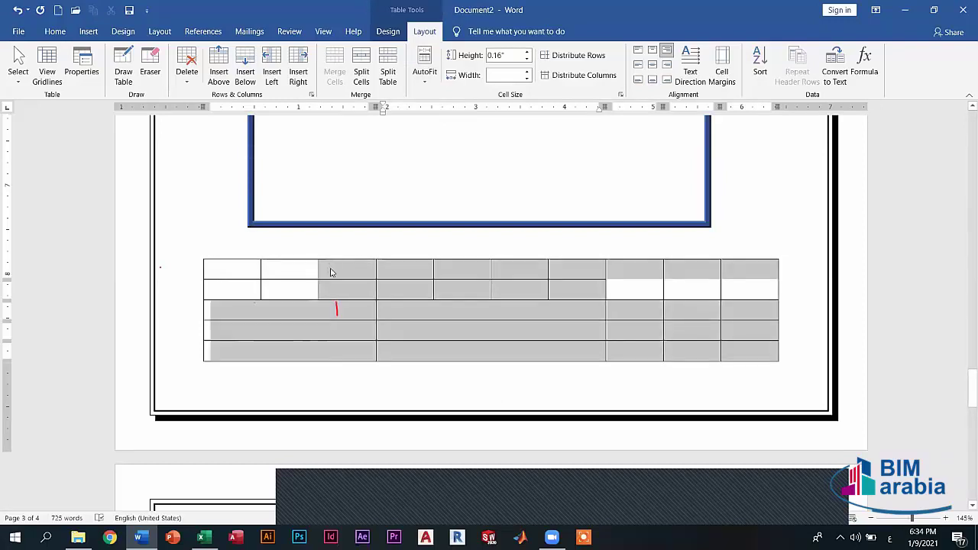
left_click(421, 75)
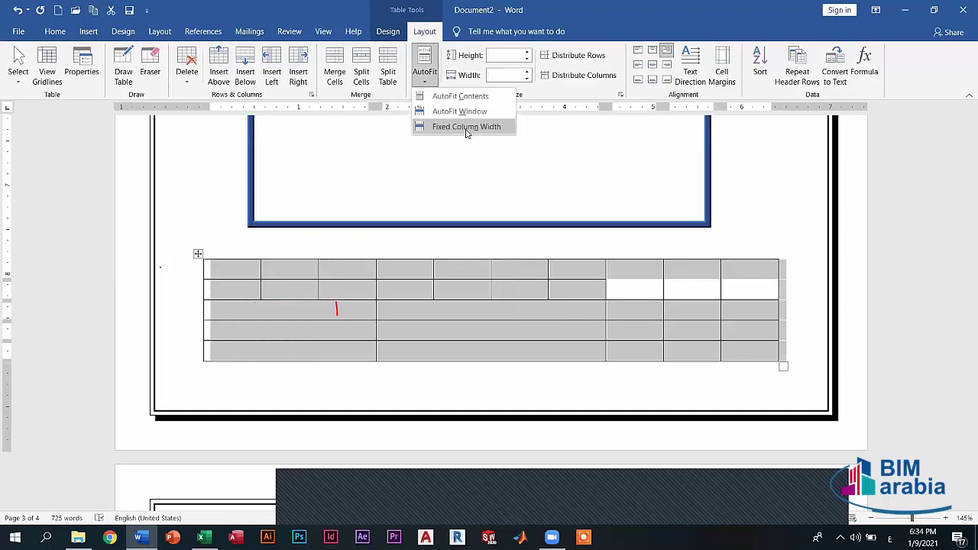
left_click(467, 127)
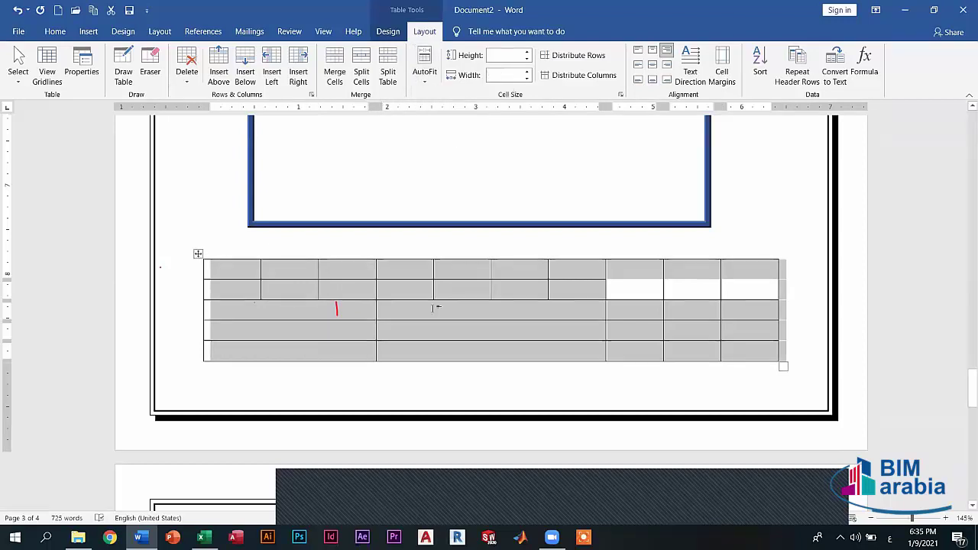
left_click(436, 309)
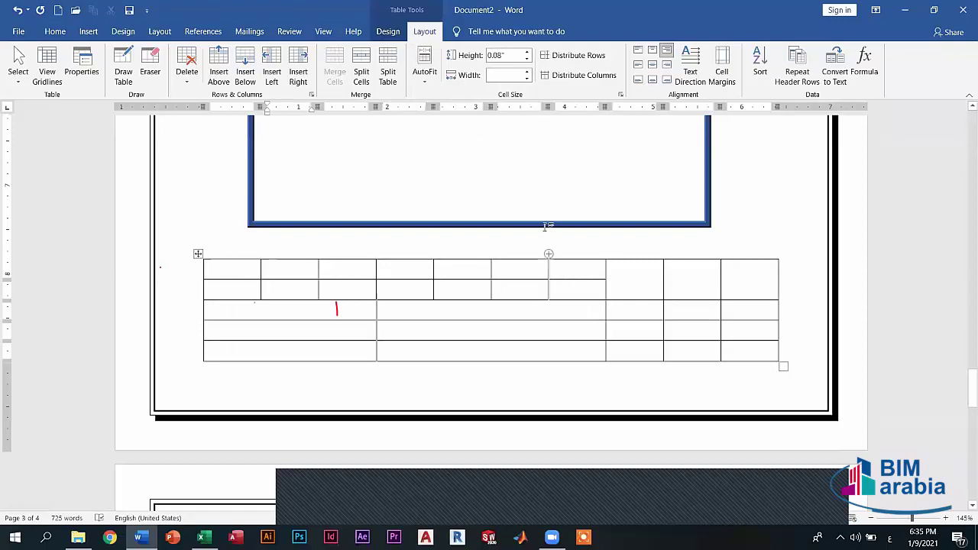
Step: Set the row height of the merged third-row cell to 0.4"
left_click(425, 70)
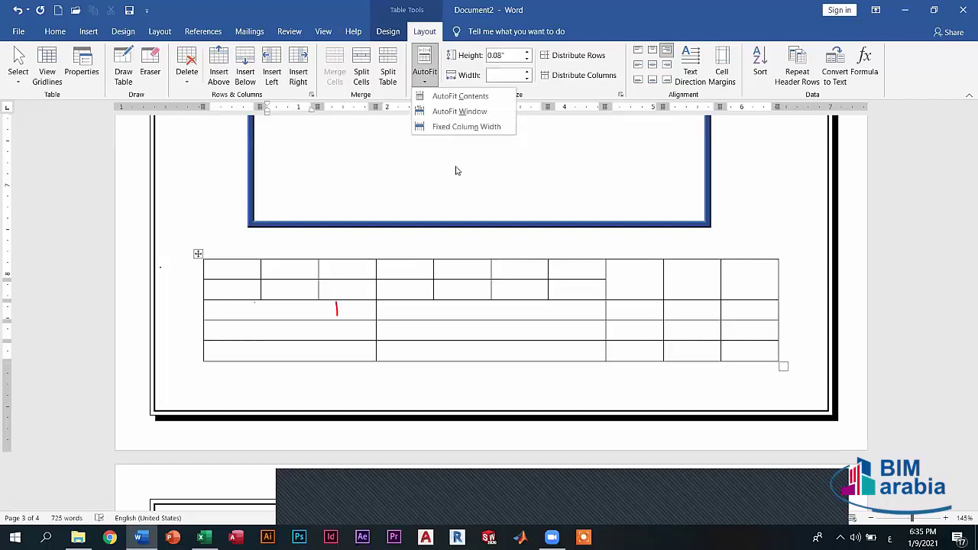
left_click(450, 295)
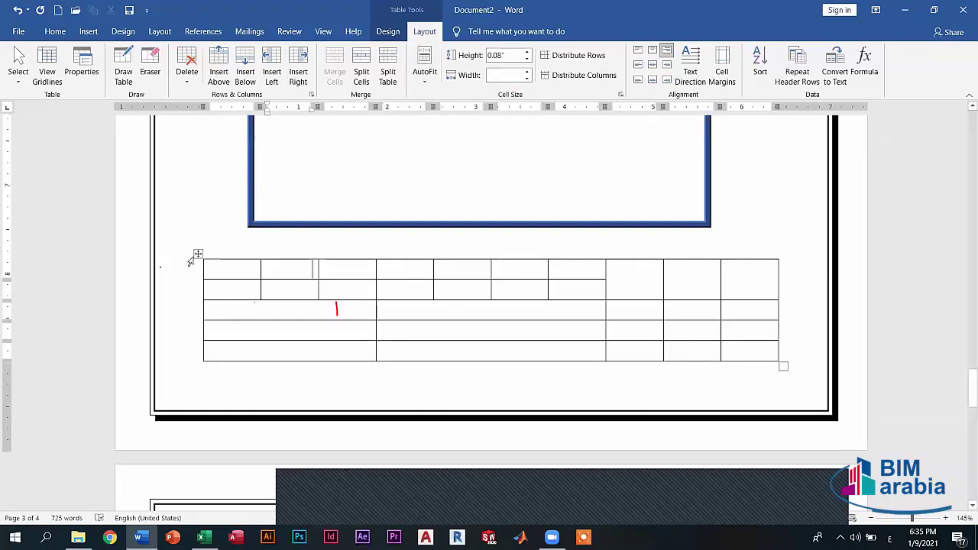
left_click(239, 307)
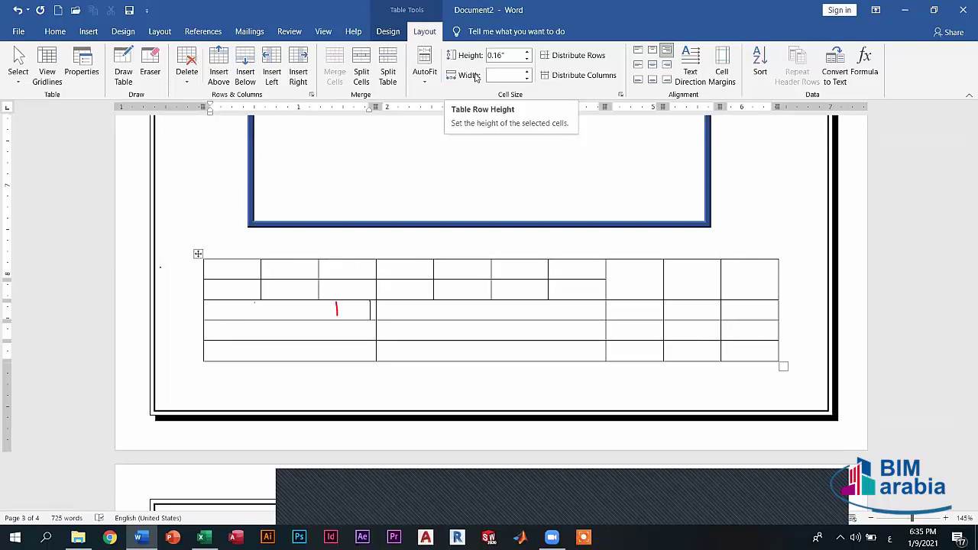
left_click(526, 59)
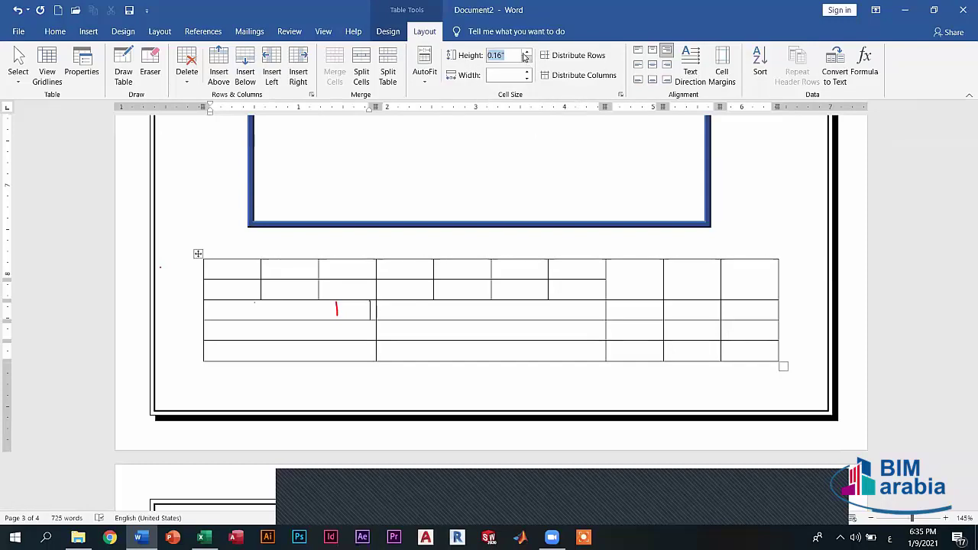
type("0.4")
key("Return")
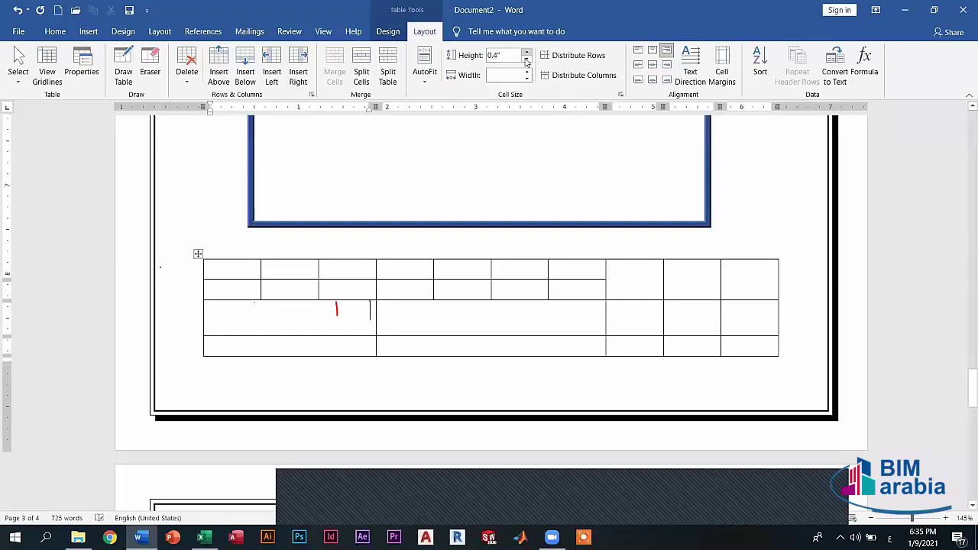
Step: Set the column width to 1.4" and distribute the table's rows evenly
left_click(526, 58)
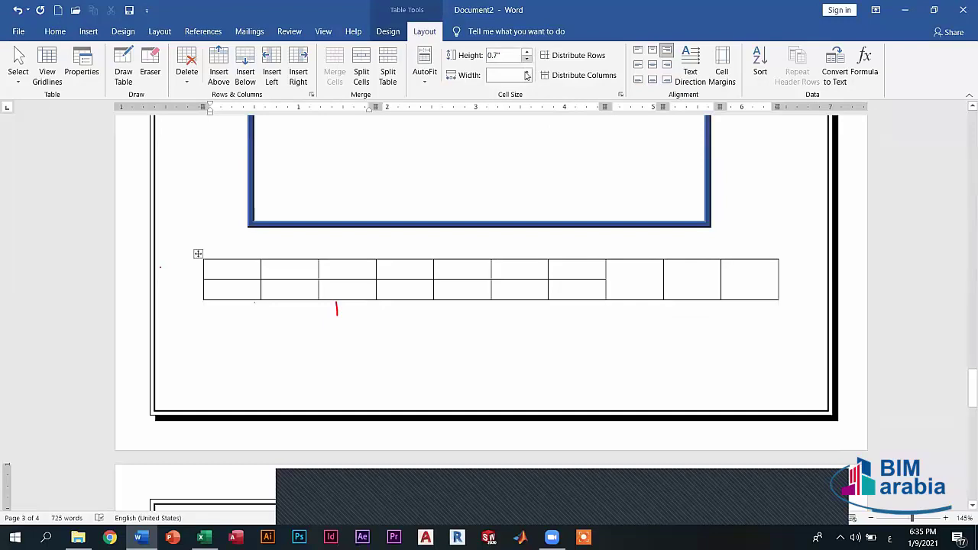
type("1.4")
key("Return")
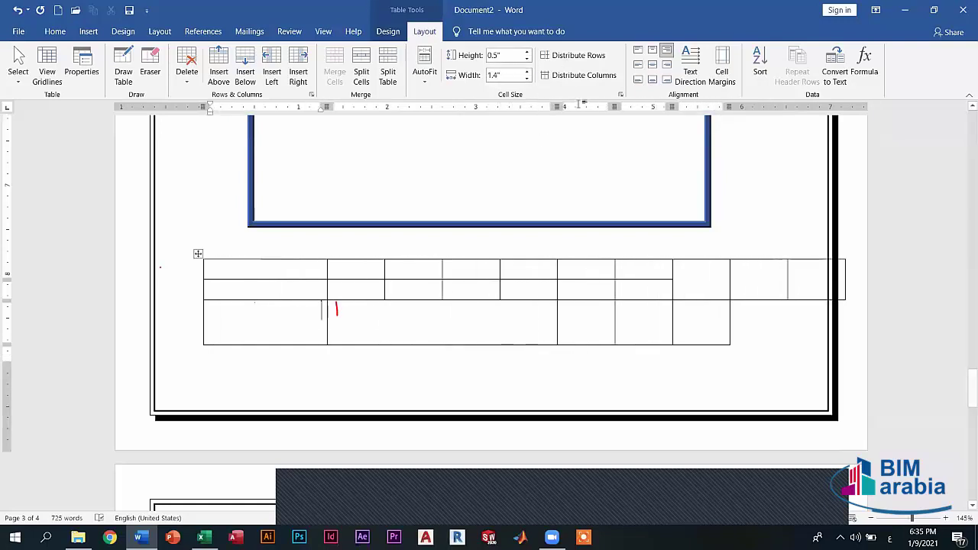
left_click(569, 57)
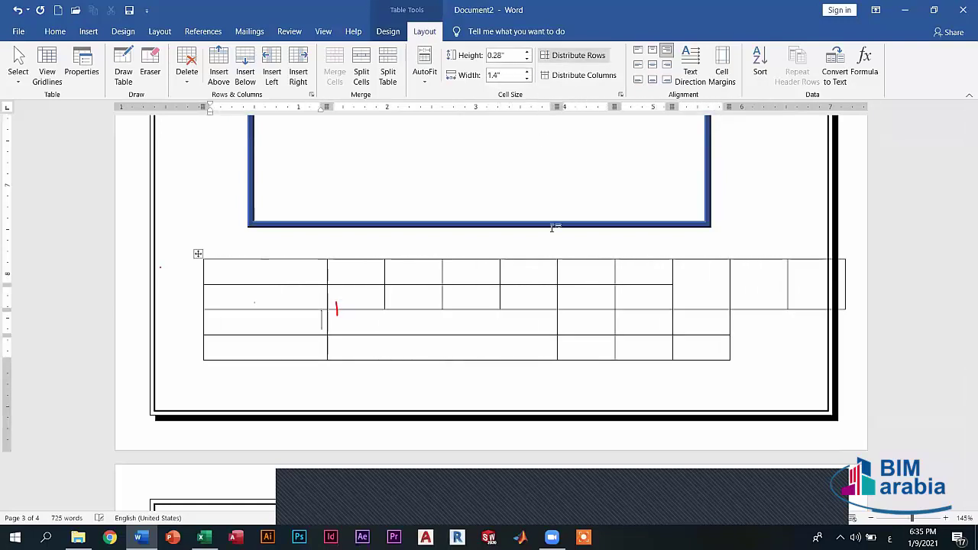
left_click(198, 254)
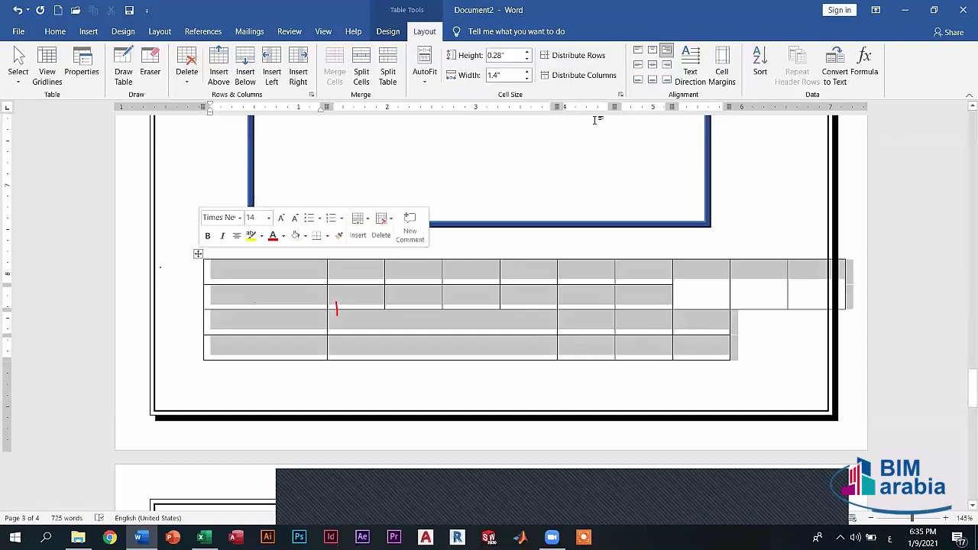
left_click(575, 55)
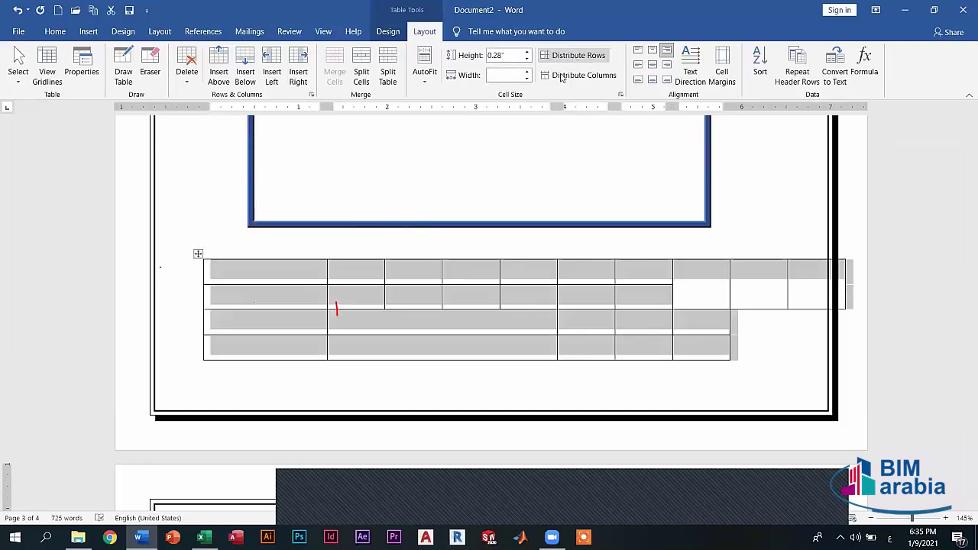
left_click(563, 76)
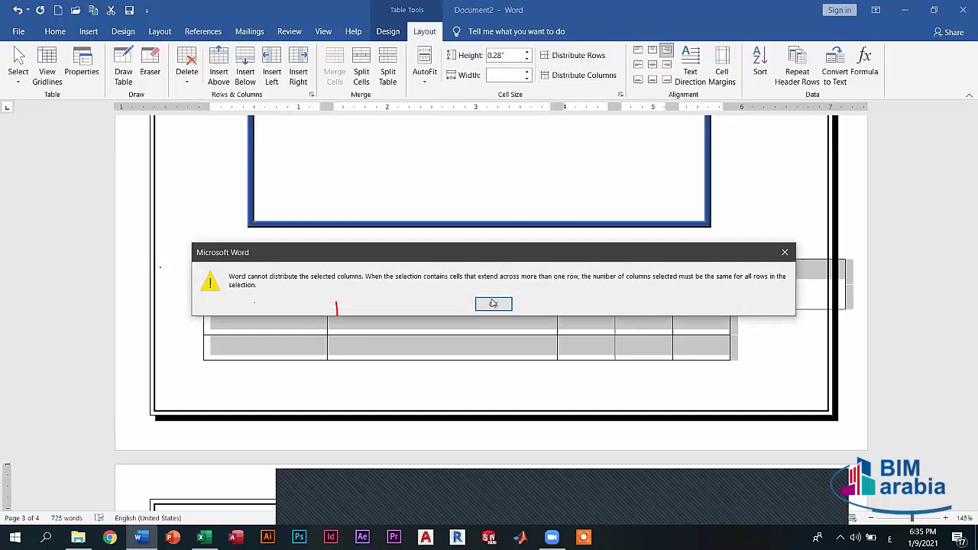
left_click(497, 306)
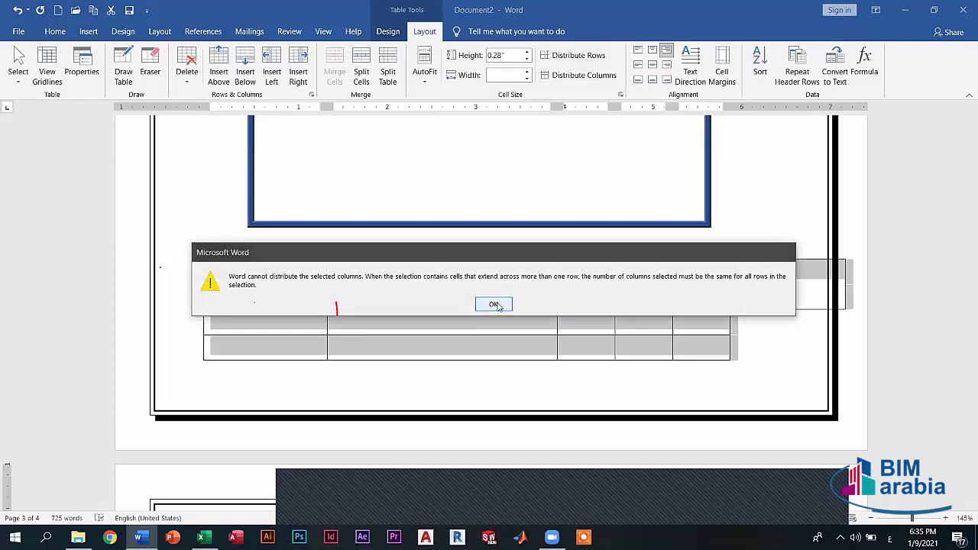
left_click(495, 305)
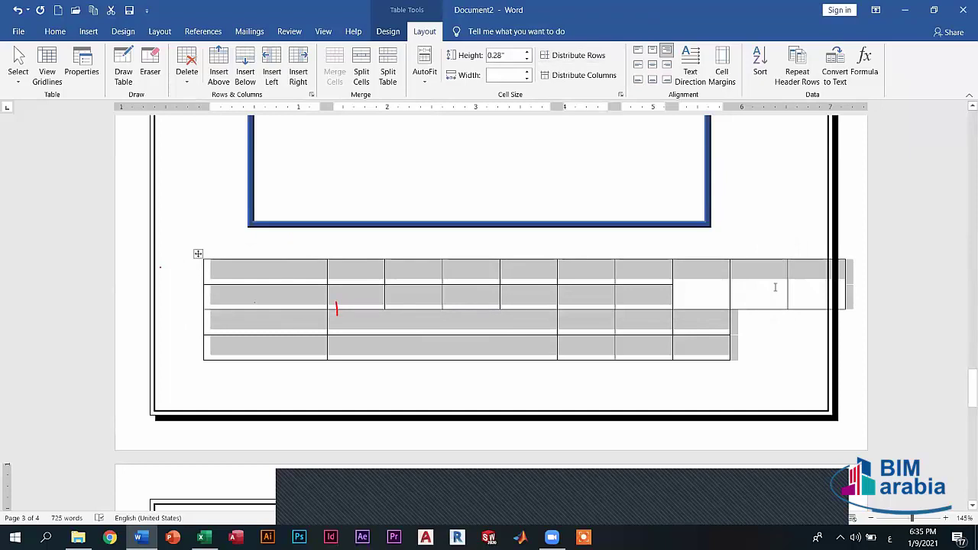
left_click_drag(743, 308, 547, 289)
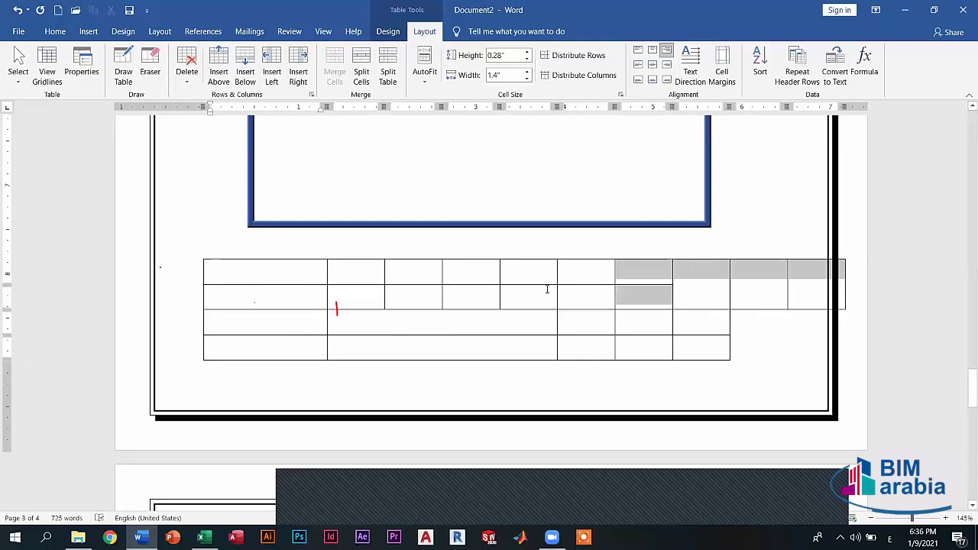
left_click_drag(547, 288, 327, 65)
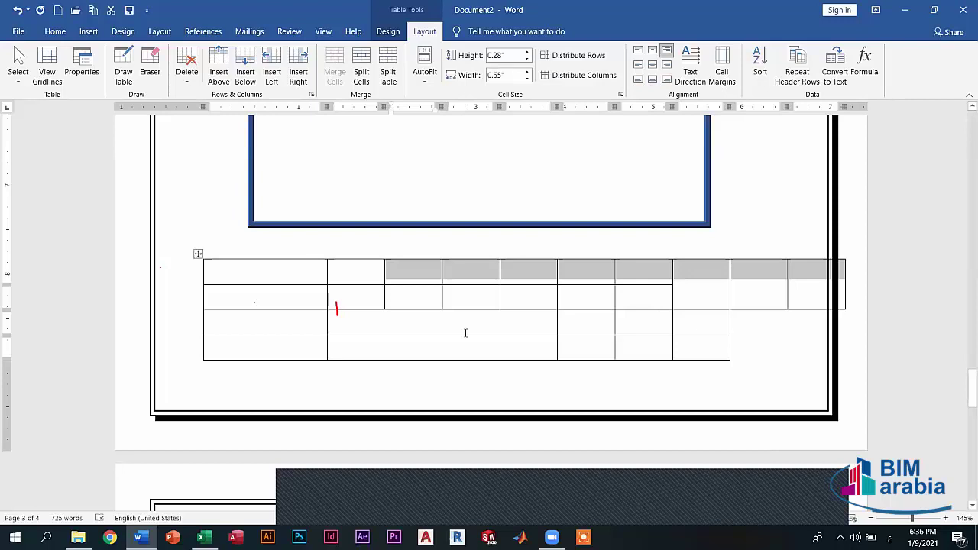
Step: Undo back to the plain 5x4 table and distribute its rows to equal 0.22" heights
key("ctrl+z")
key("ctrl+z")
key("ctrl+z")
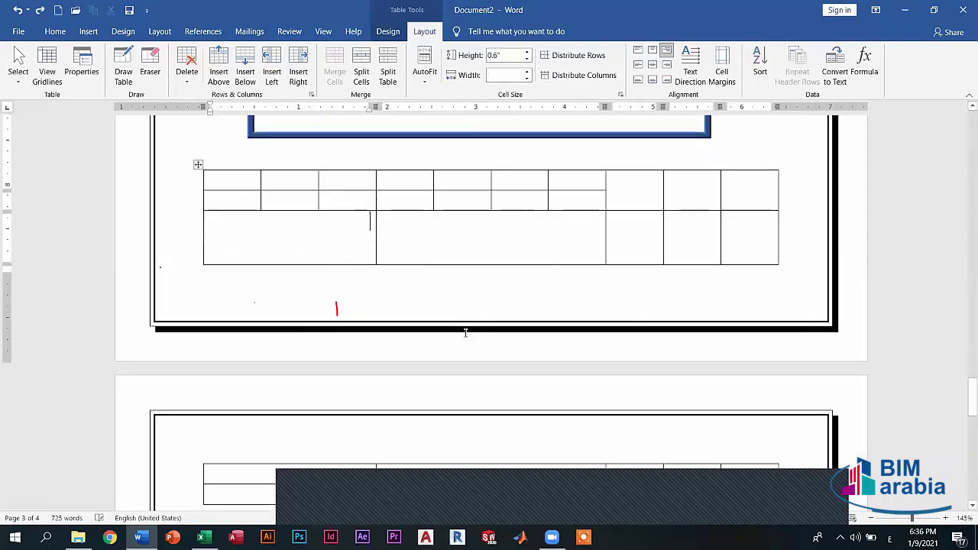
key("ctrl+z")
key("ctrl+z")
key("ctrl+z")
key("ctrl+z")
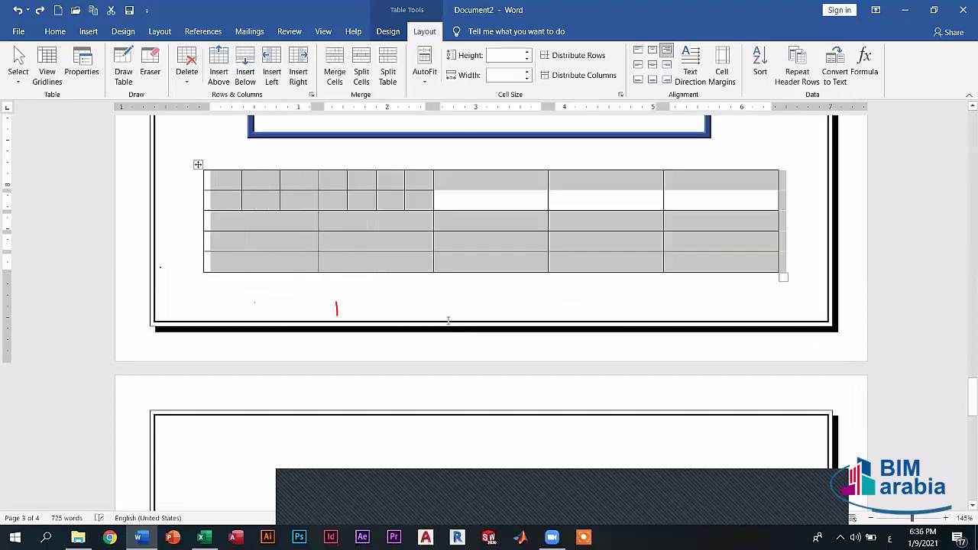
key("ctrl+z")
key("ctrl+z")
key("ctrl+z")
key("ctrl+z")
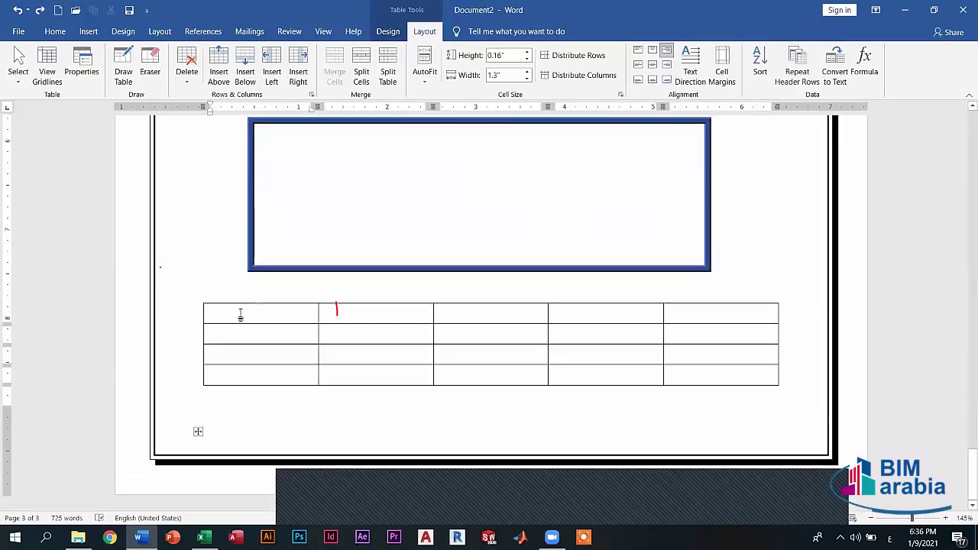
left_click(559, 60)
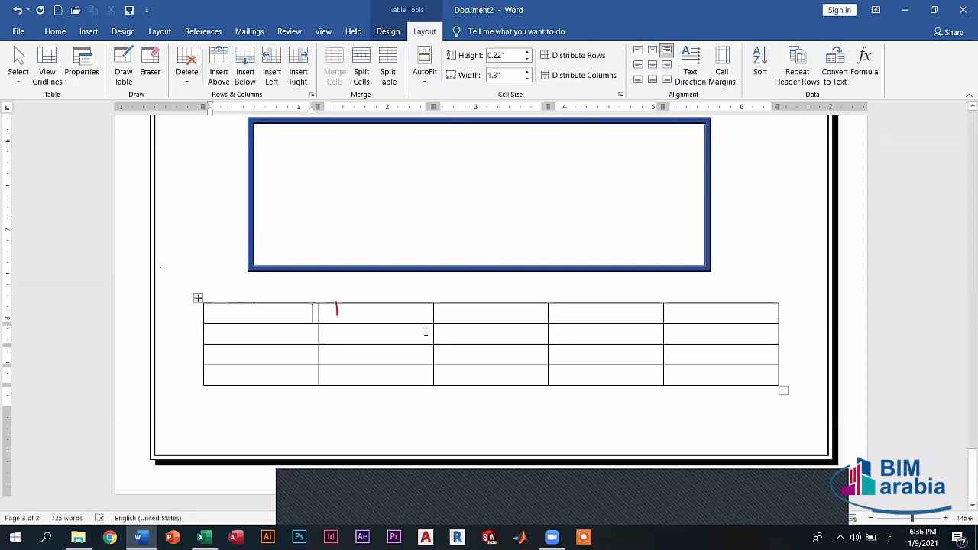
Step: Type 'دبلومة مايكروسوفت' in row 1's third cell and centre it horizontally and vertically
left_click(477, 314)
type("د")
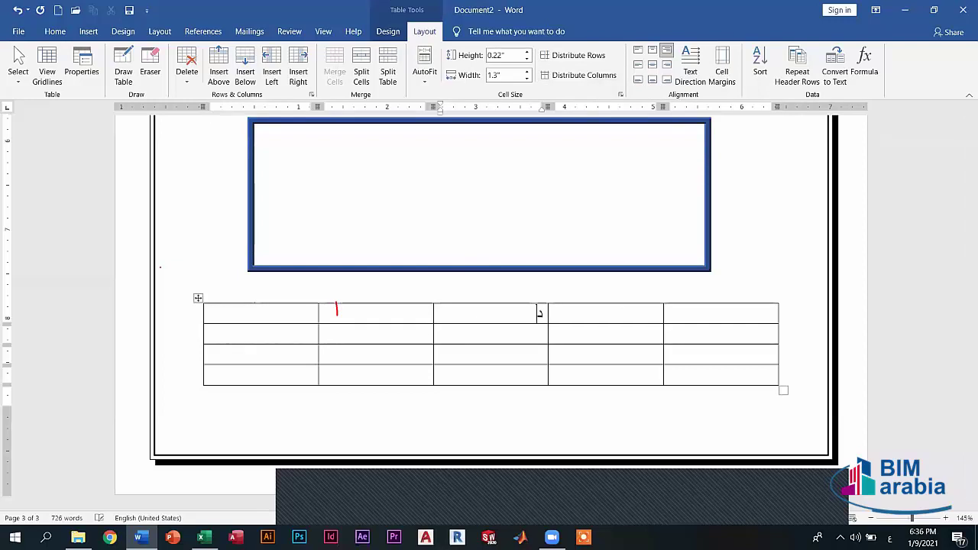
type("بلومة ")
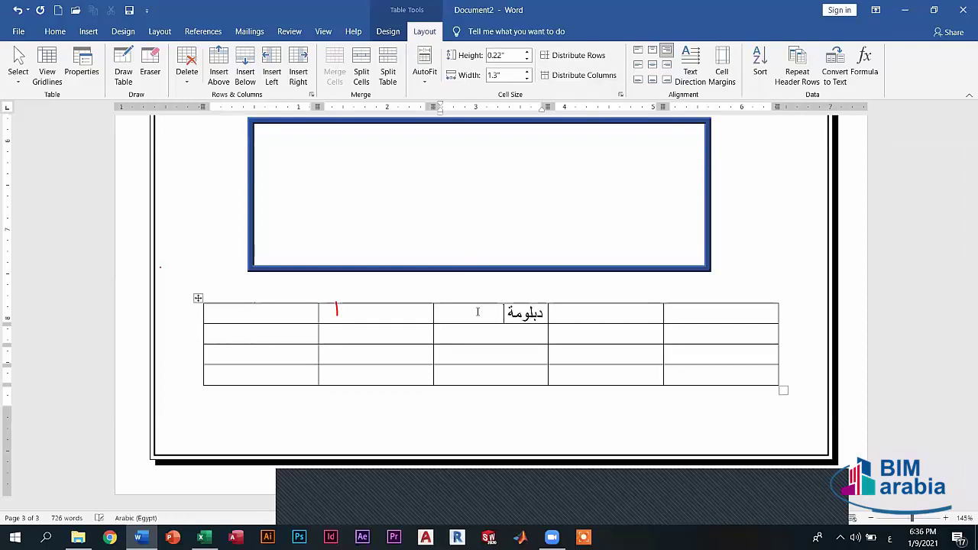
type("مايكروسو")
type("فت")
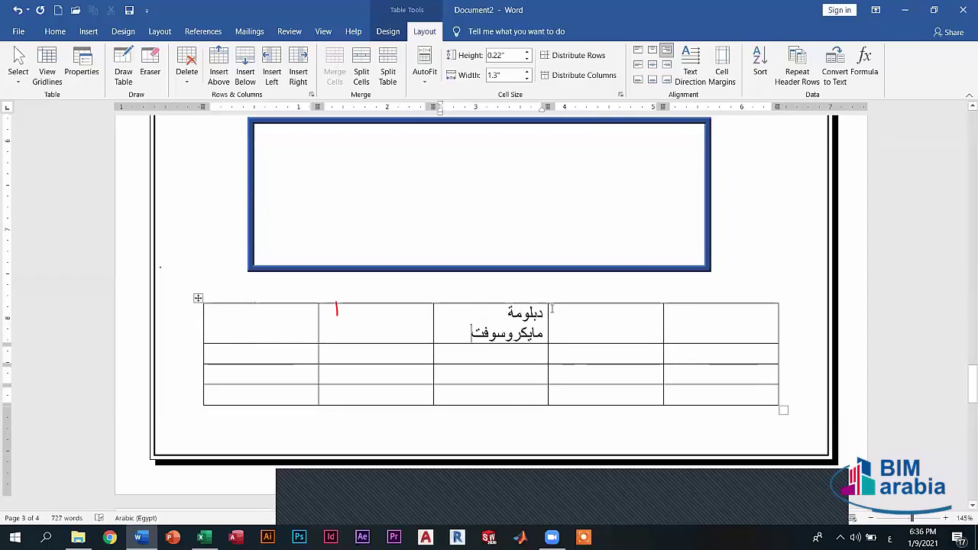
left_click(552, 309)
left_click(506, 315)
triple_click(510, 331)
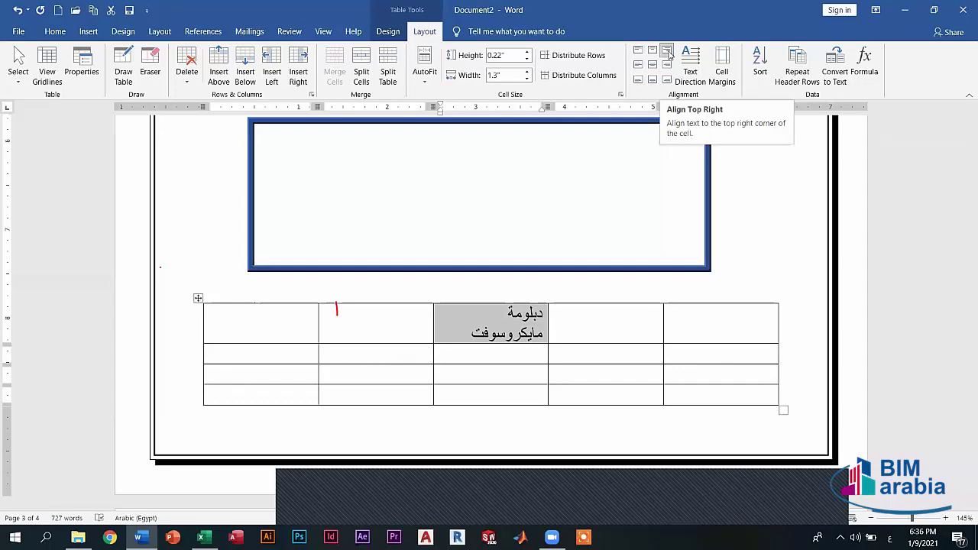
left_click(670, 52)
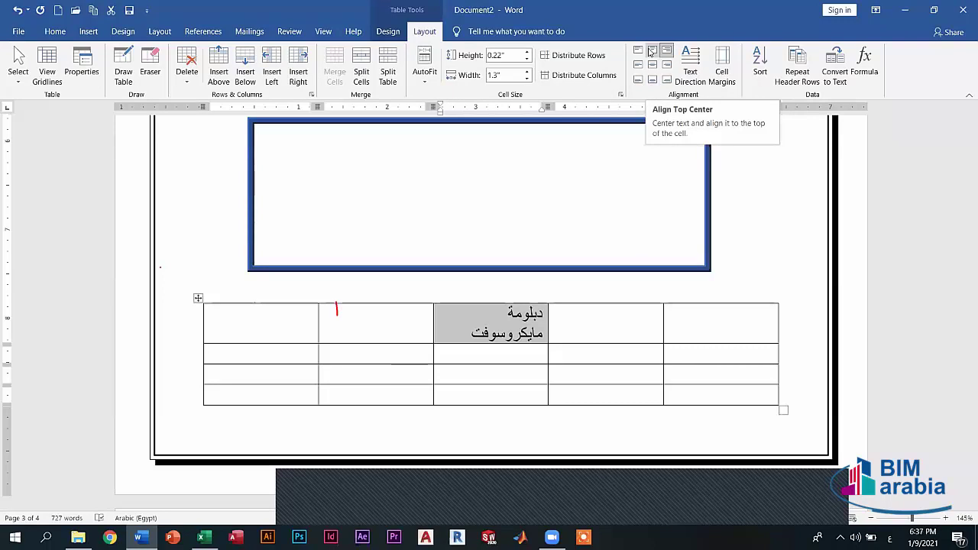
left_click(649, 52)
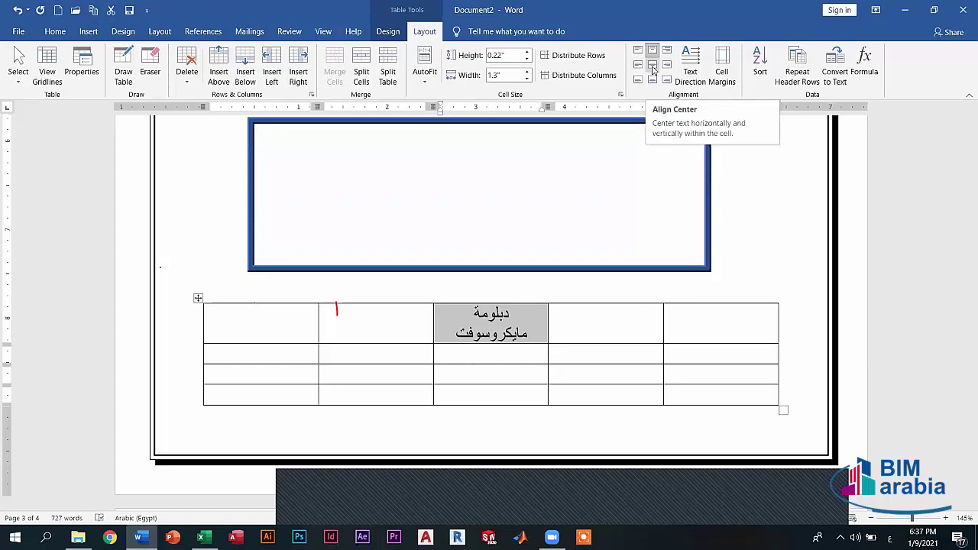
left_click(653, 67)
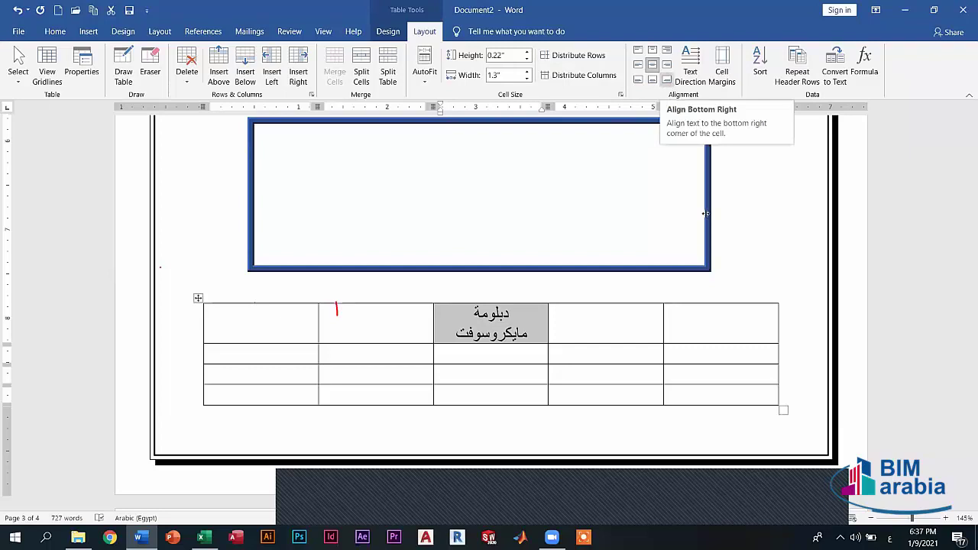
Step: Enter the person's full name in row 2's last cell, fixing a typo, and centre it
left_click(689, 349)
type("م")
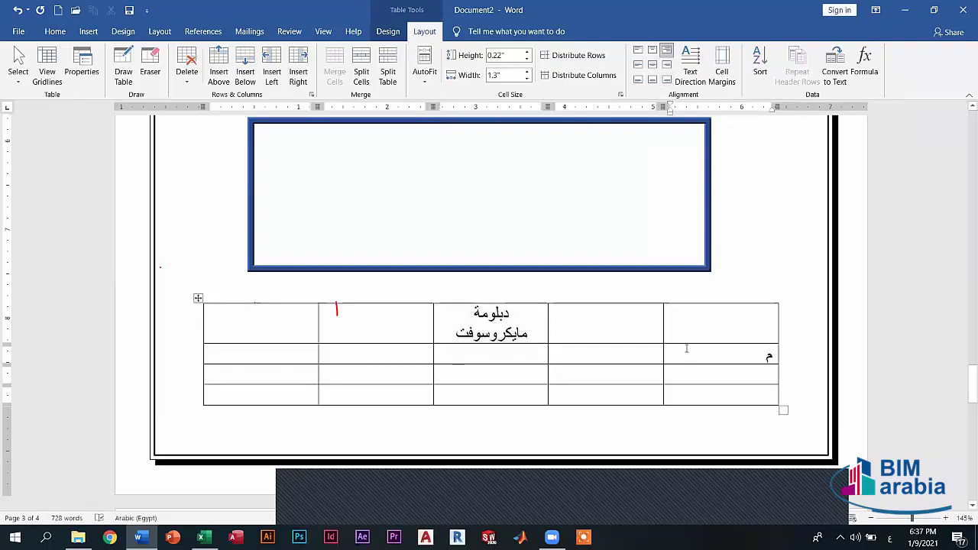
type("حمد")
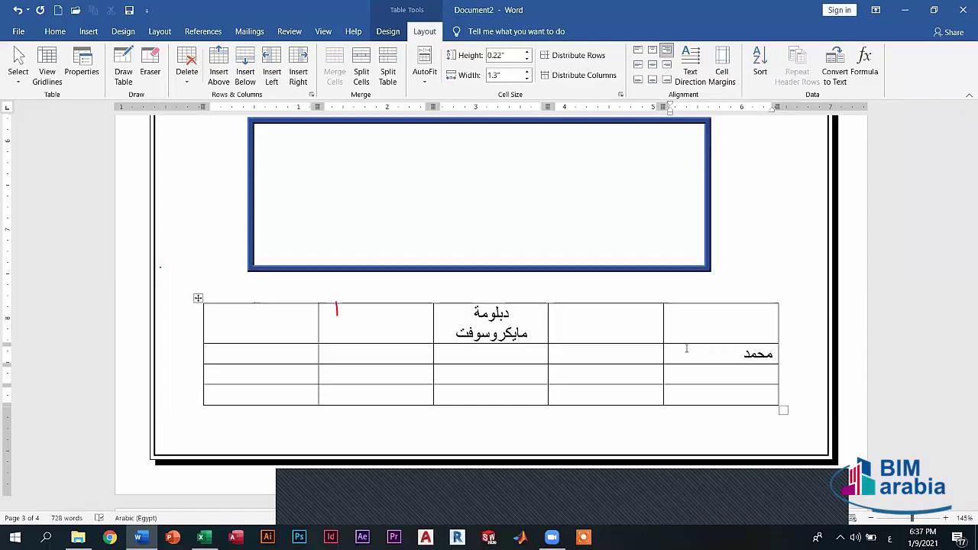
type(" رمان")
key("BackSpace")
key("BackSpace")
type("ضان")
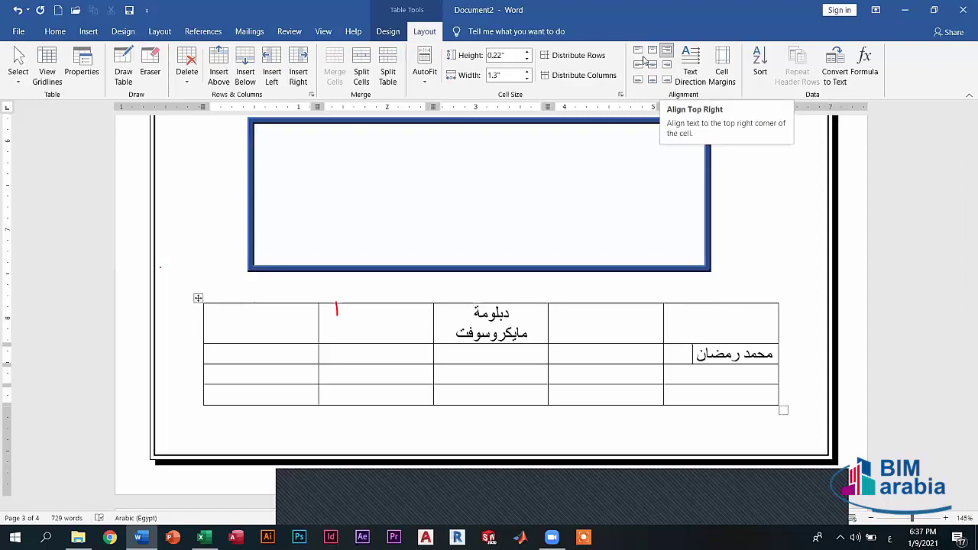
left_click(666, 52)
left_click(652, 52)
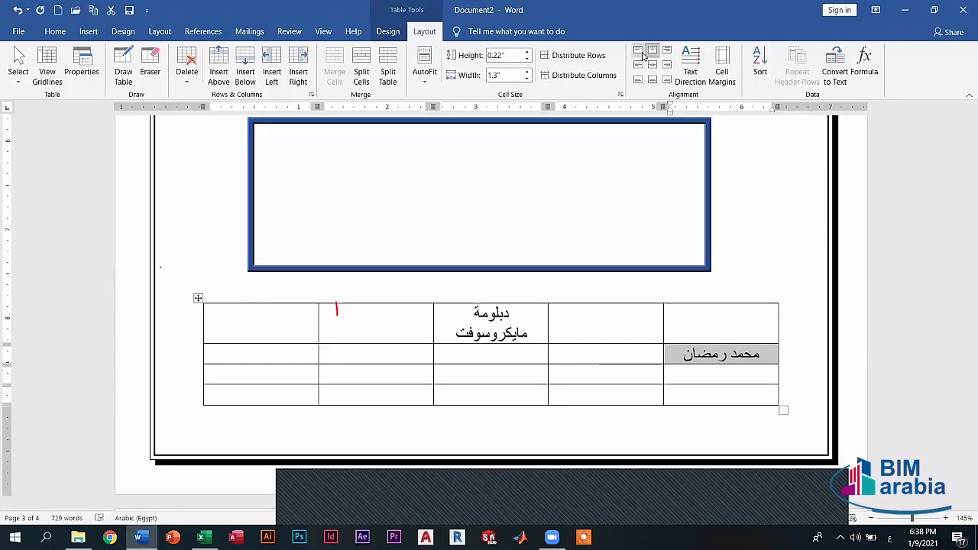
left_click(652, 64)
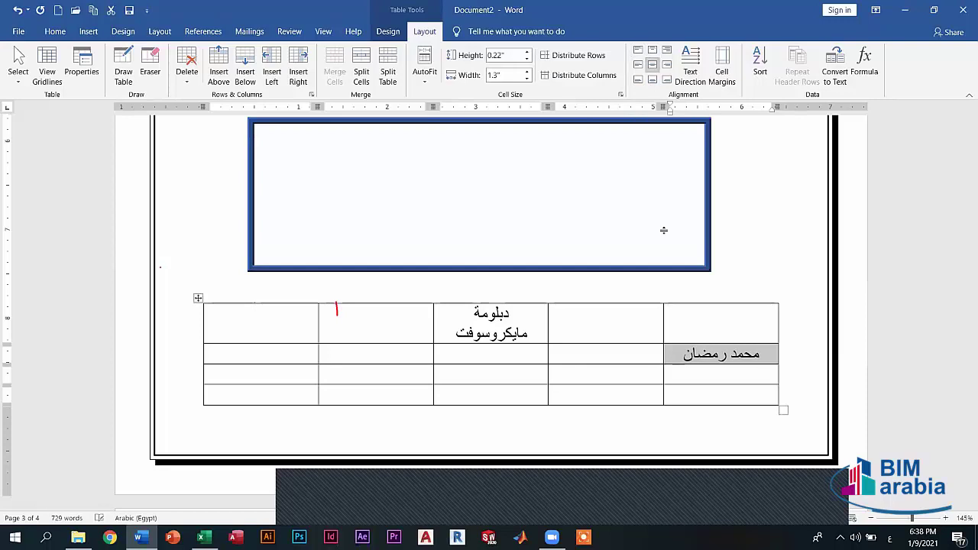
scroll(603, 118, "down", 2)
scroll(670, 157, "down", 1)
left_click(693, 201)
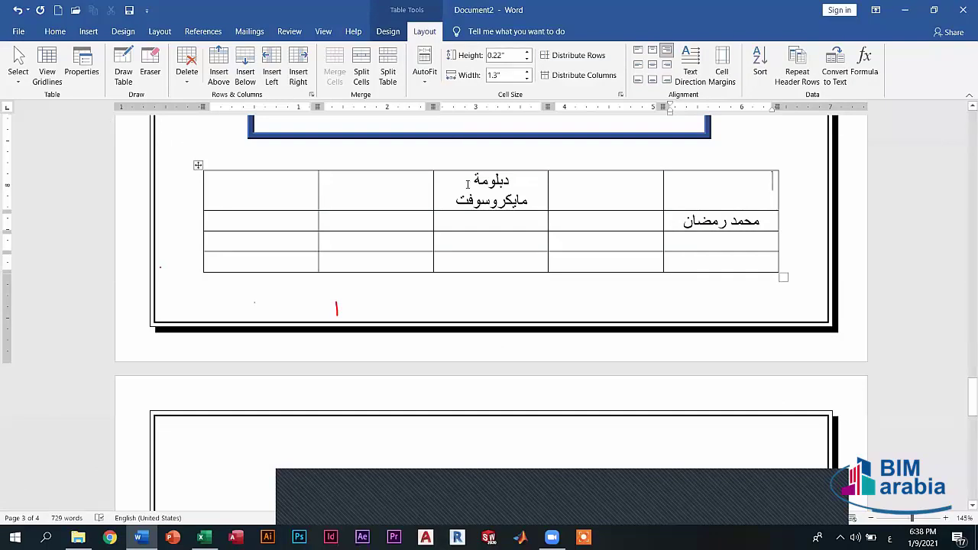
Step: Select the Arabic diploma cell and switch to the Home formatting tools
left_click(17, 71)
left_click(46, 96)
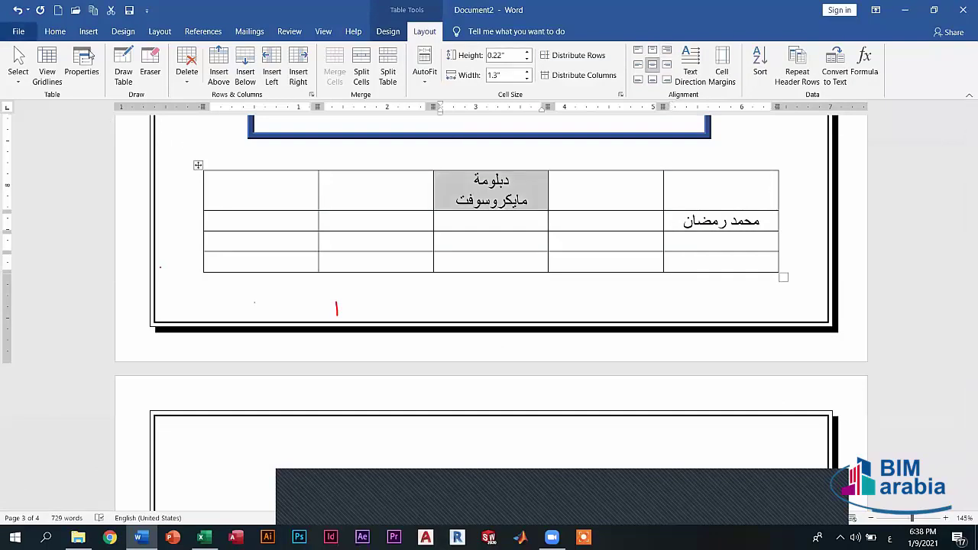
left_click(55, 32)
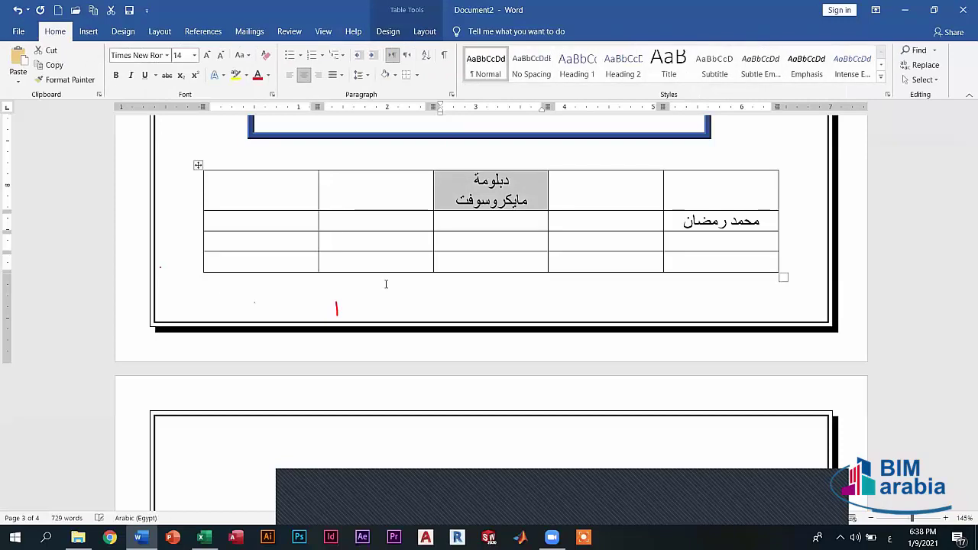
Step: Insert a blank 4-column by 6-row table on the next page
key("Page_Down")
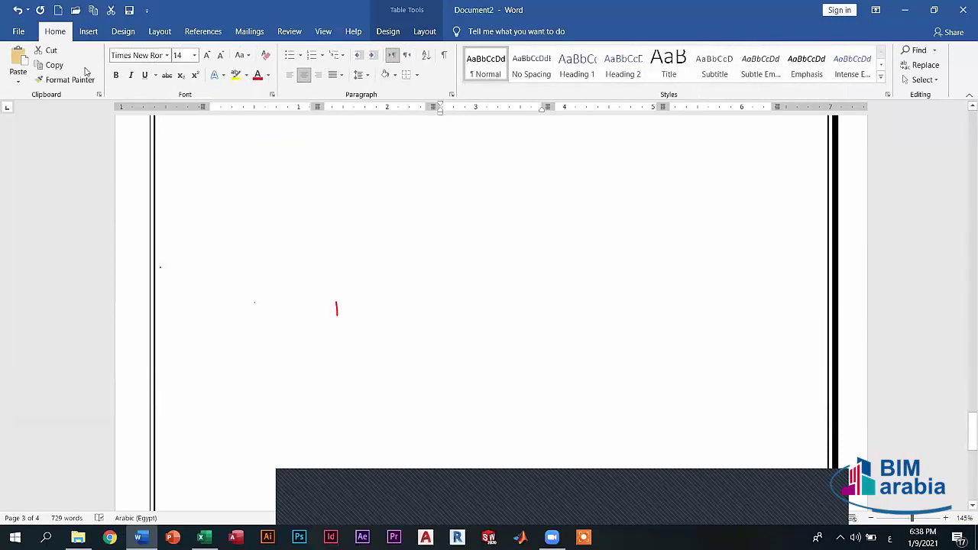
left_click(88, 31)
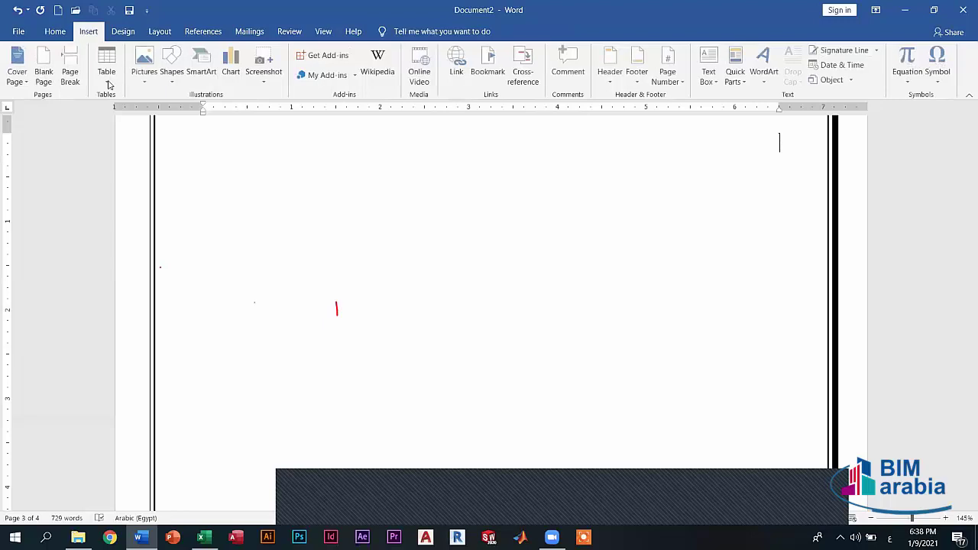
left_click(107, 71)
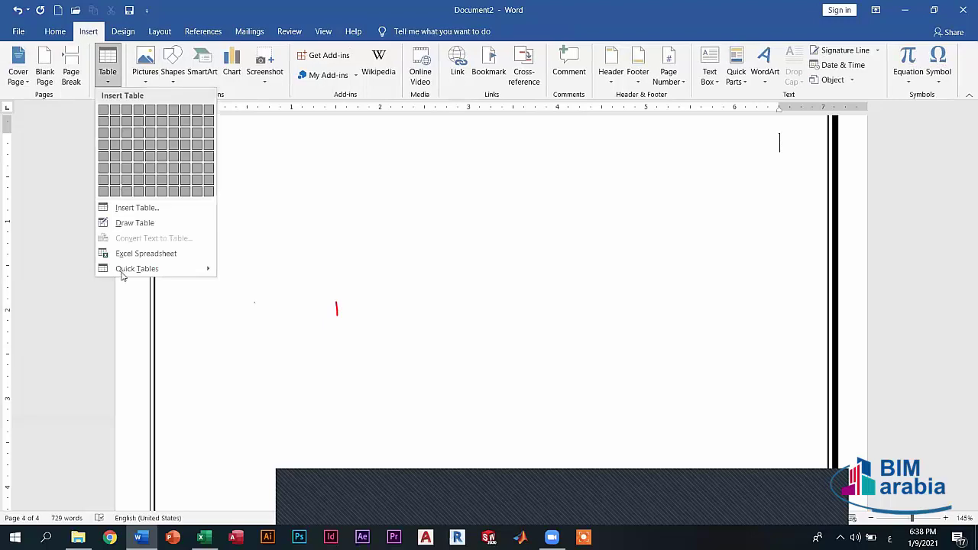
left_click(359, 242)
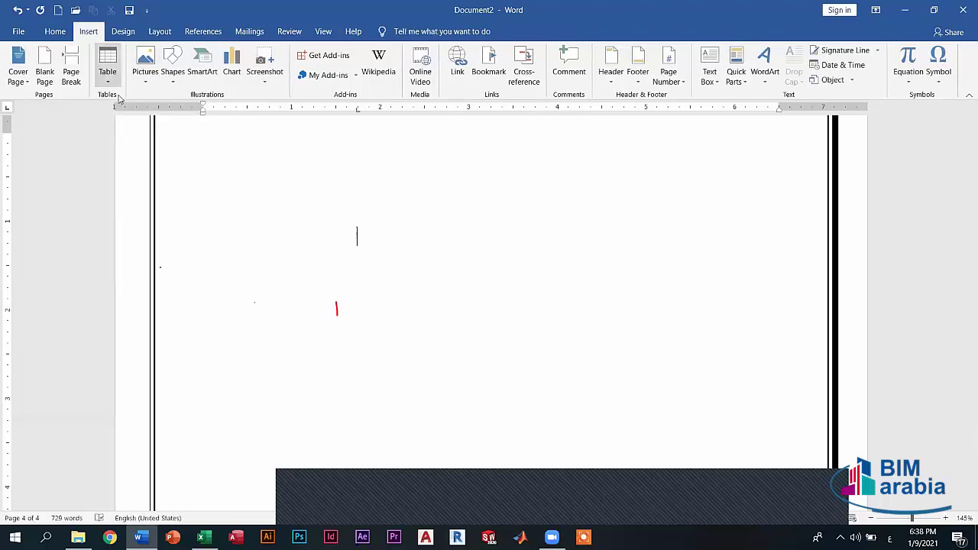
left_click(107, 71)
left_click(140, 168)
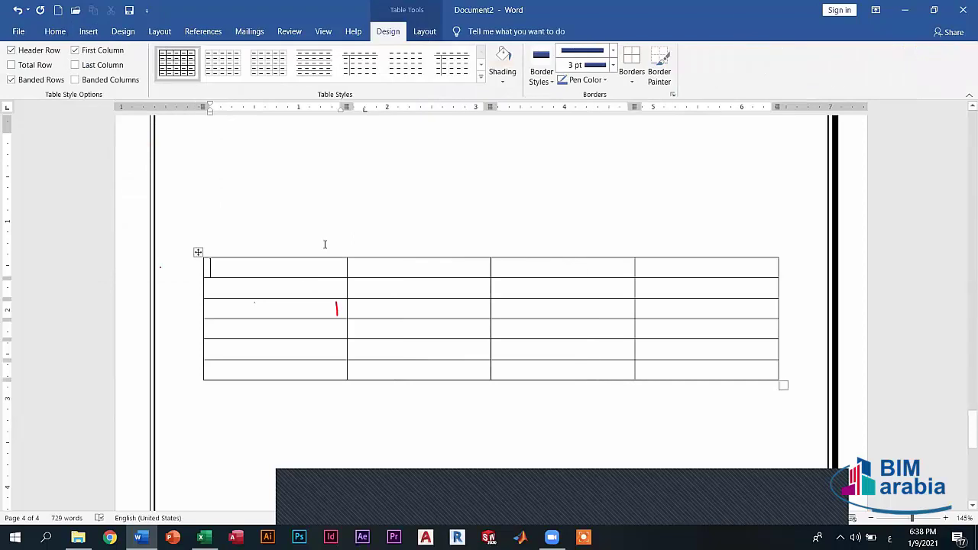
Step: In Excel, enter a person's full name in cell S16 with horizontal centring
left_click(202, 538)
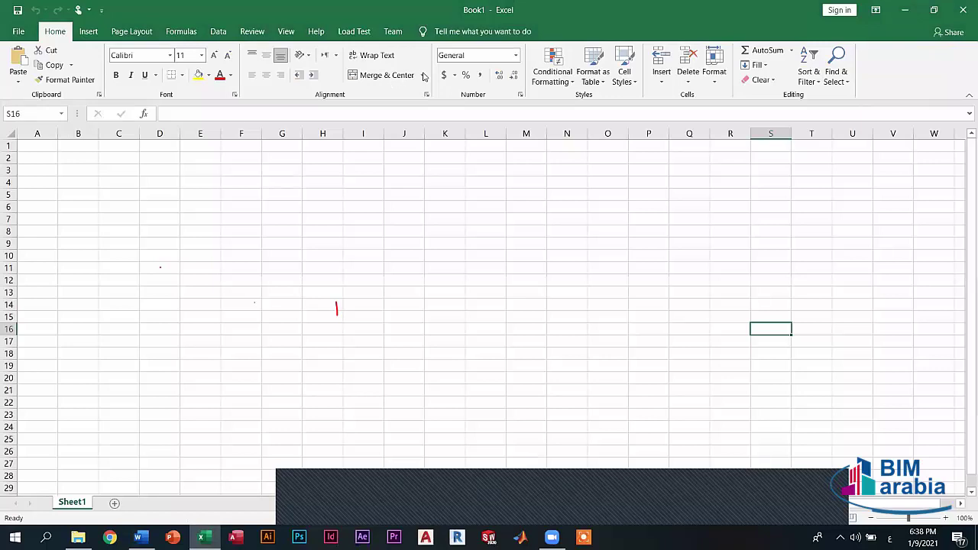
left_click(424, 76)
left_click(326, 75)
left_click(266, 75)
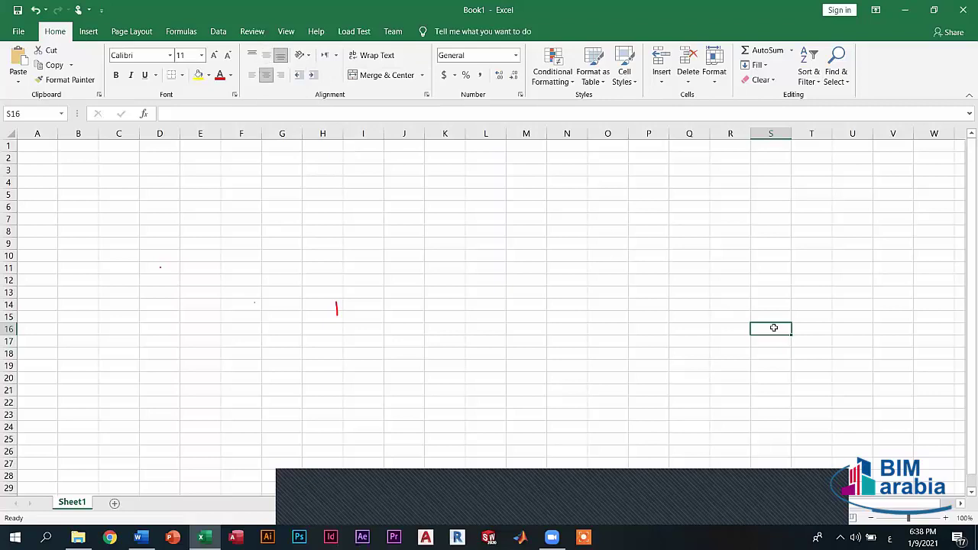
type("محم")
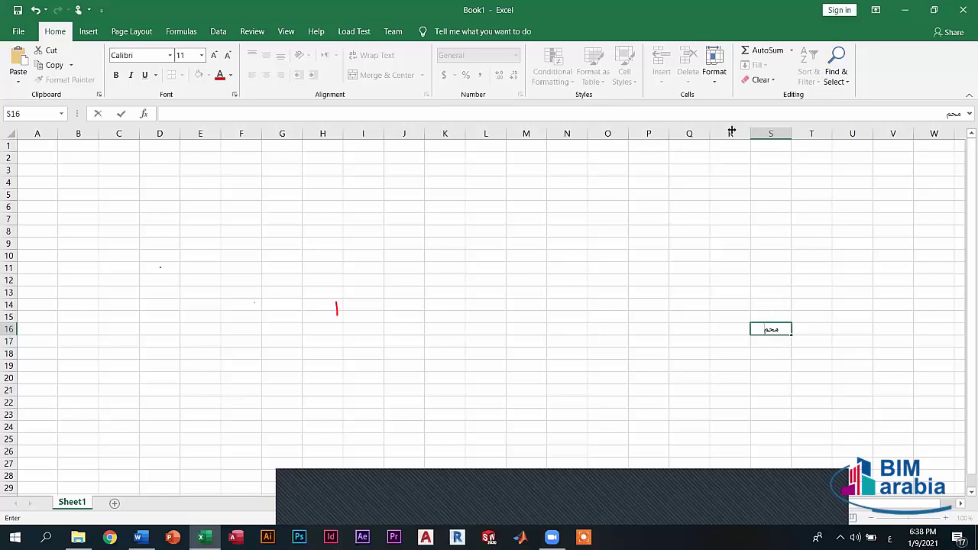
type("د رمضان")
key("ctrl+Return")
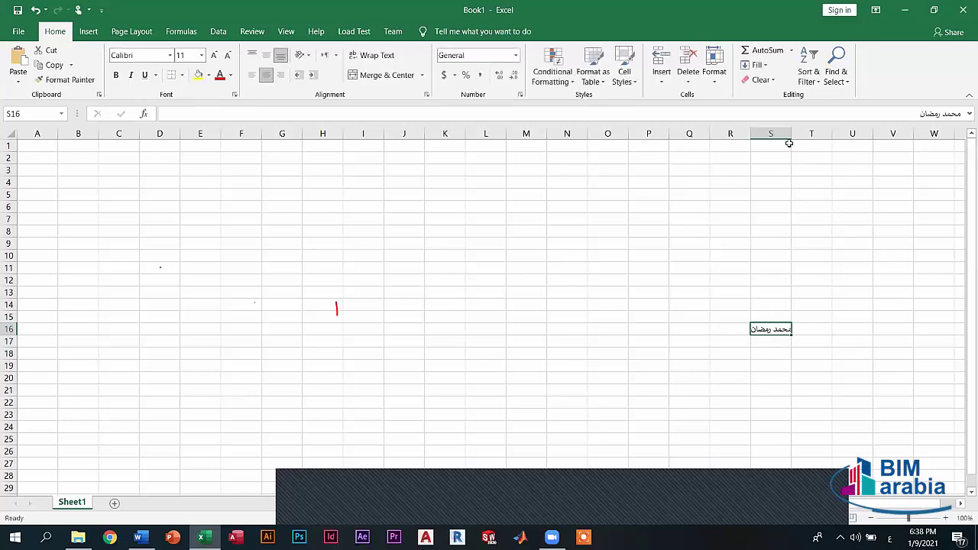
Step: Widen column S, heighten row 16, and centre the name horizontally and vertically
left_click_drag(792, 134, 793, 209)
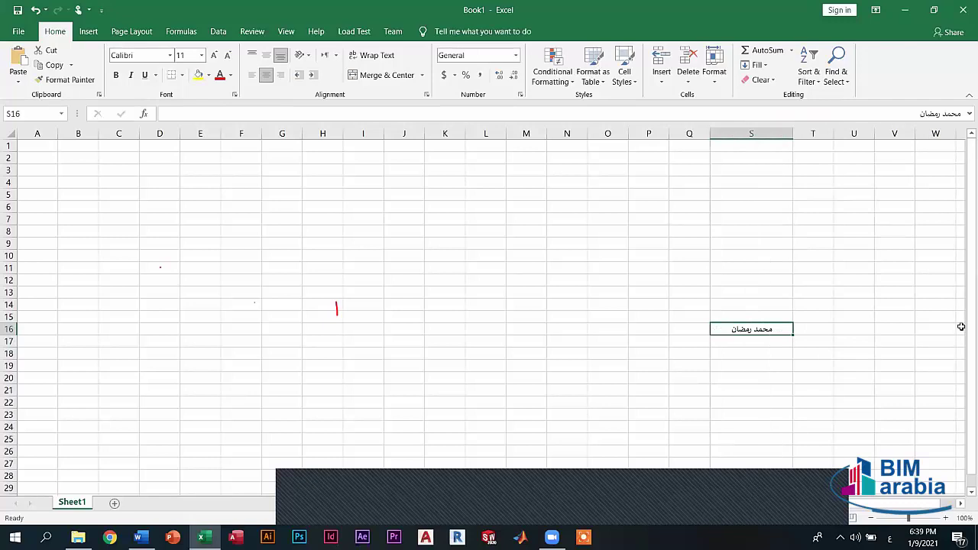
scroll(952, 342, "down", 1)
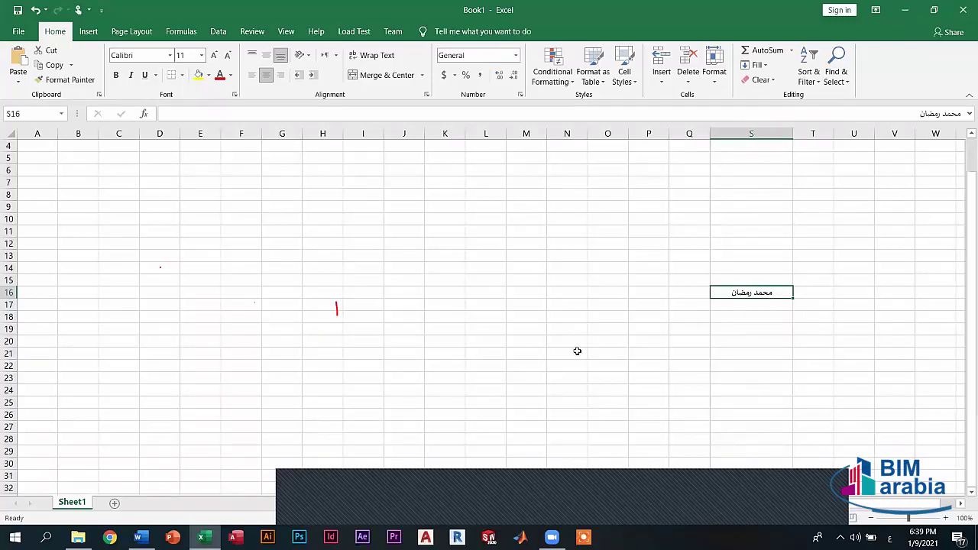
scroll(577, 351, "up", 1)
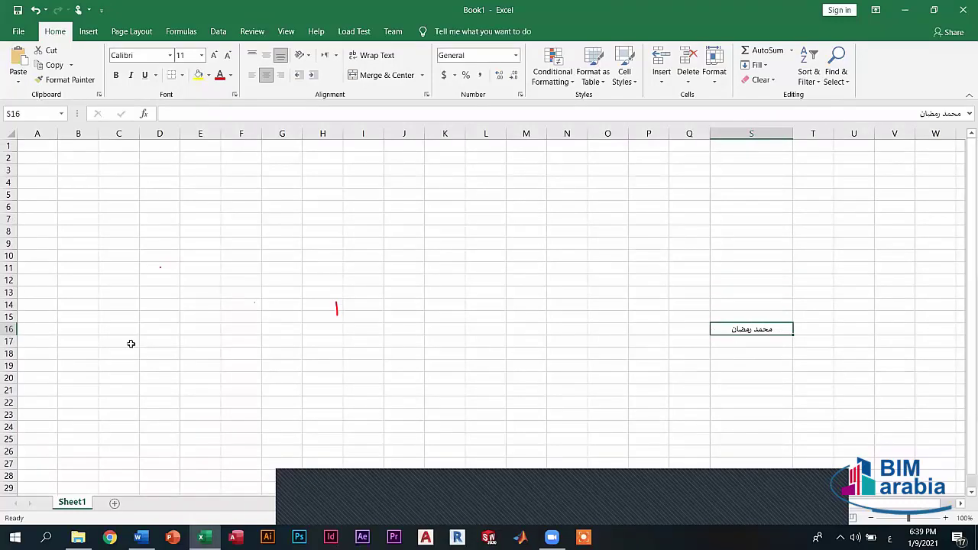
left_click_drag(14, 340, 14, 366)
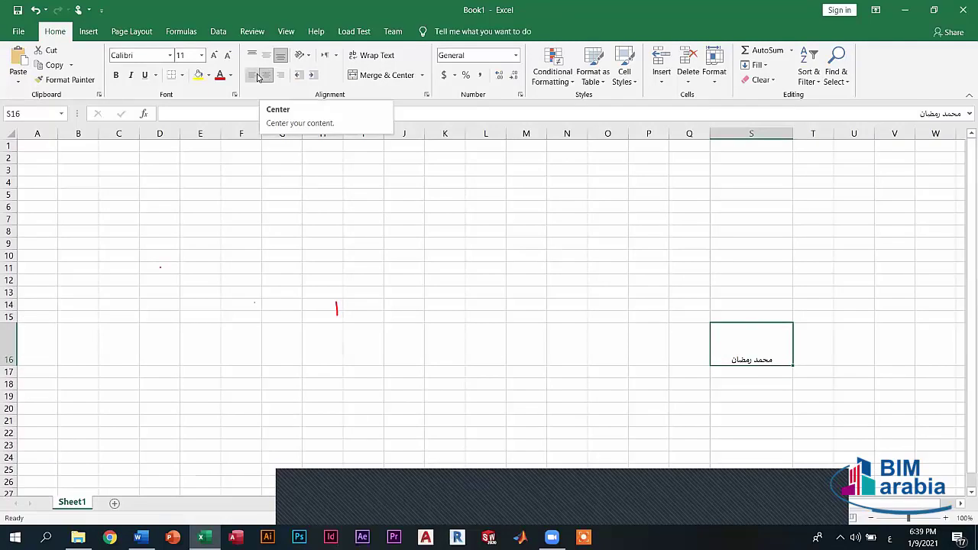
left_click(266, 76)
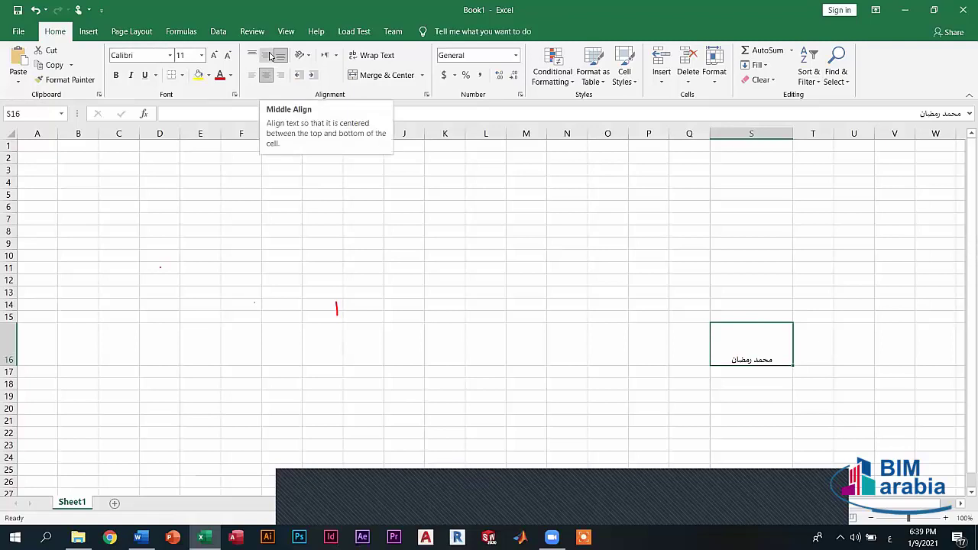
left_click(270, 55)
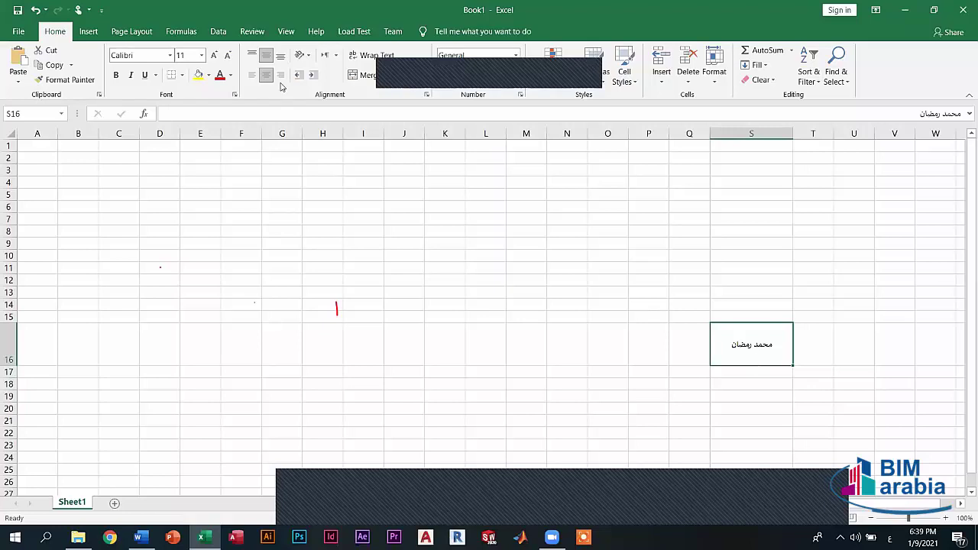
left_click(264, 76)
left_click(266, 75)
Step: Back in Word, scroll down and put the cursor in the name cell of the table below the blue box
left_click(137, 538)
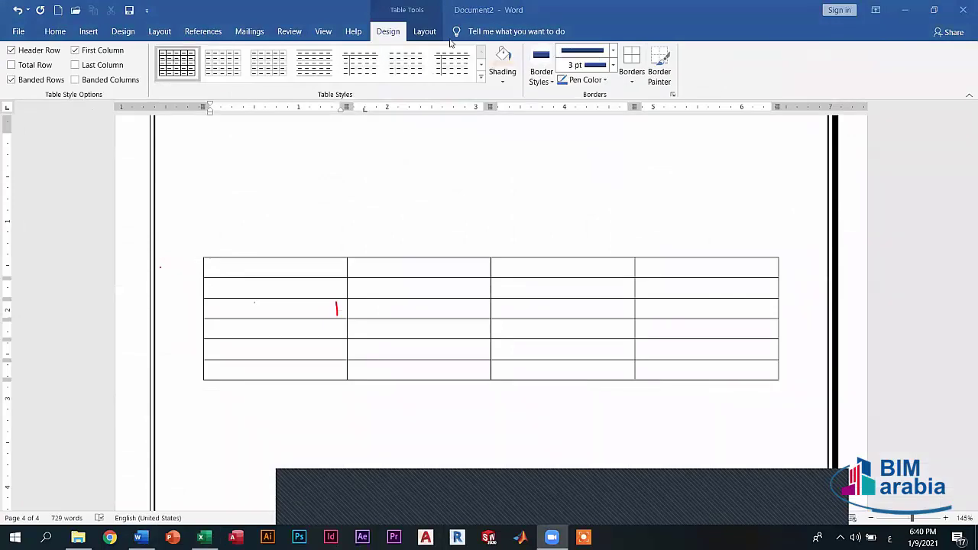
left_click(428, 32)
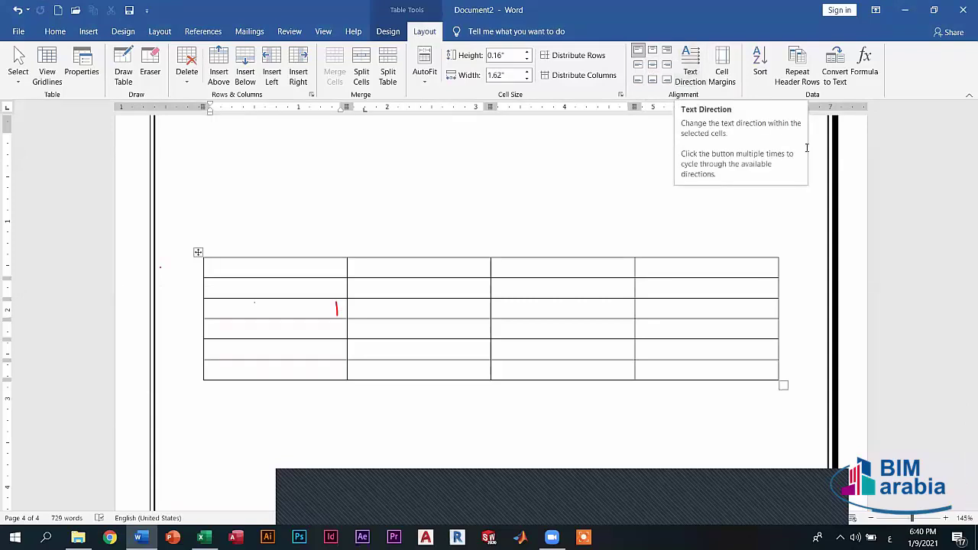
left_click_drag(965, 442, 964, 218)
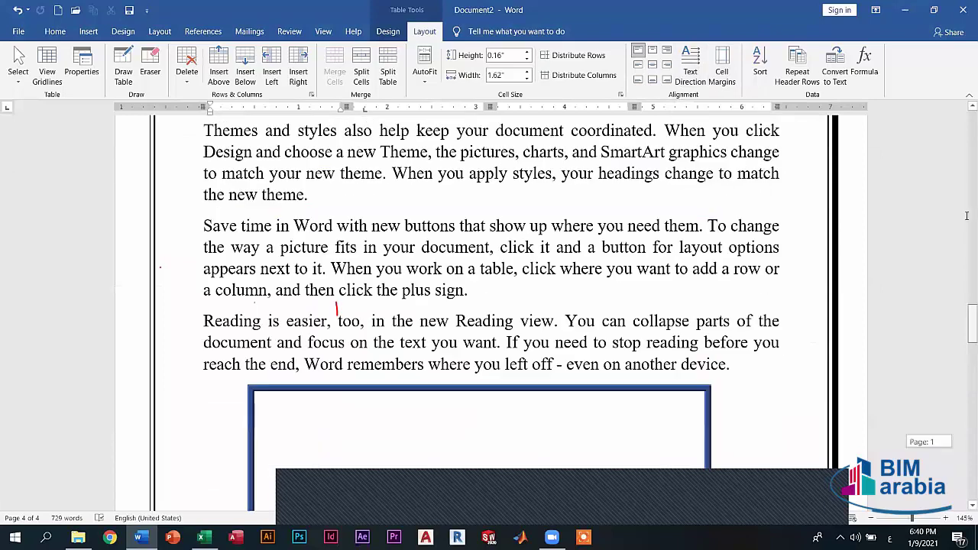
scroll(735, 298, "up", 3)
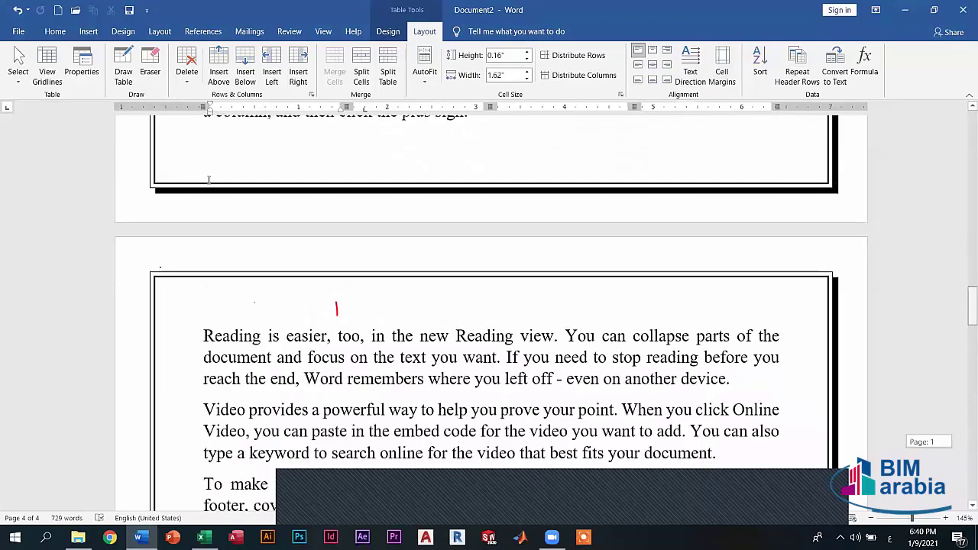
scroll(336, 308, "down", 3)
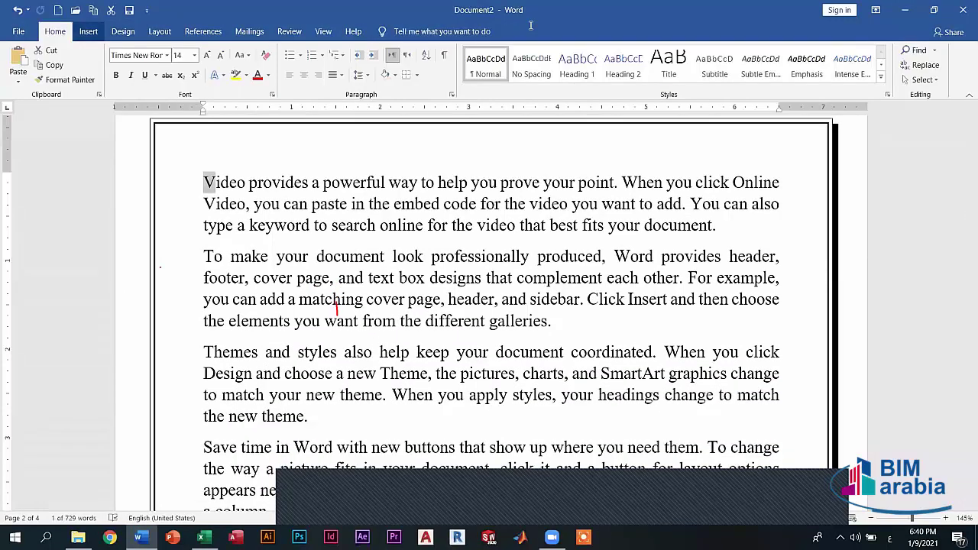
left_click(88, 31)
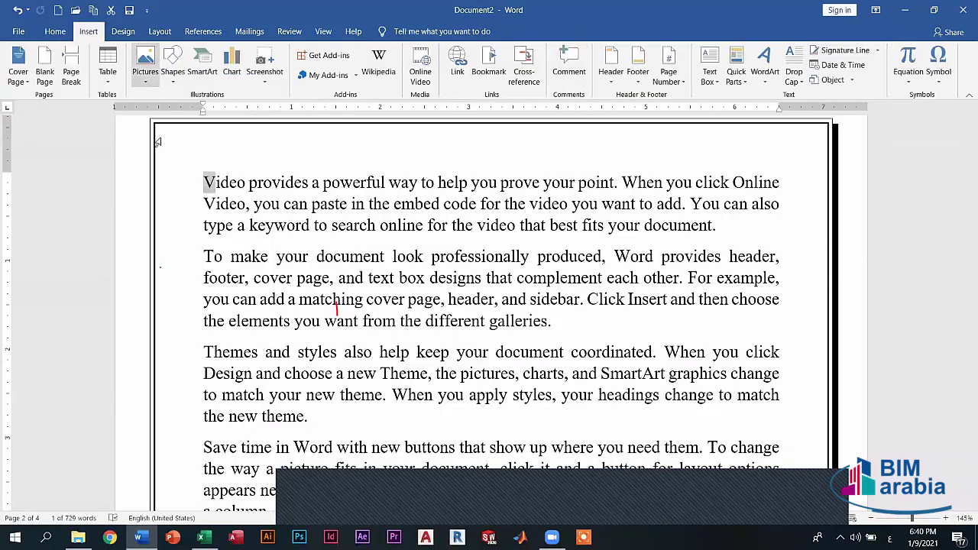
scroll(964, 279, "down", 3)
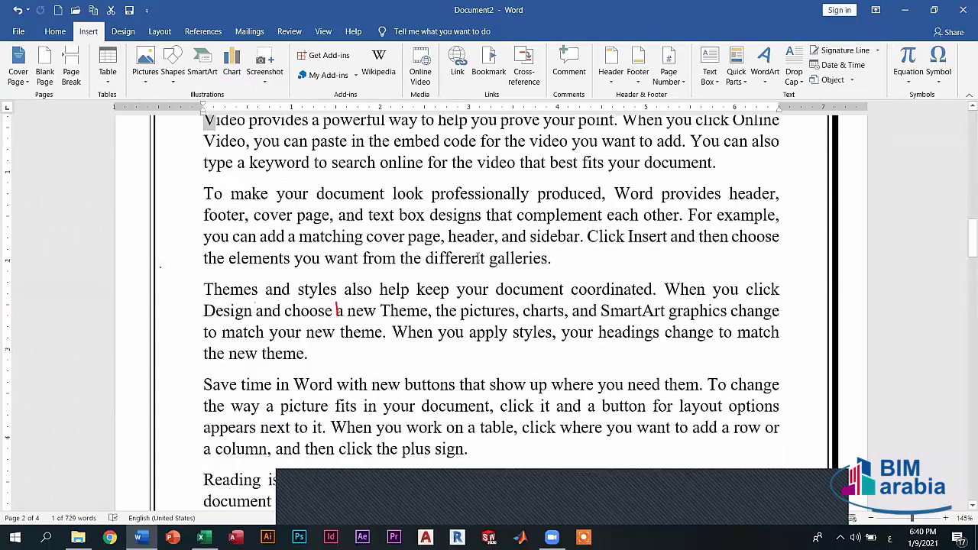
scroll(964, 290, "down", 1)
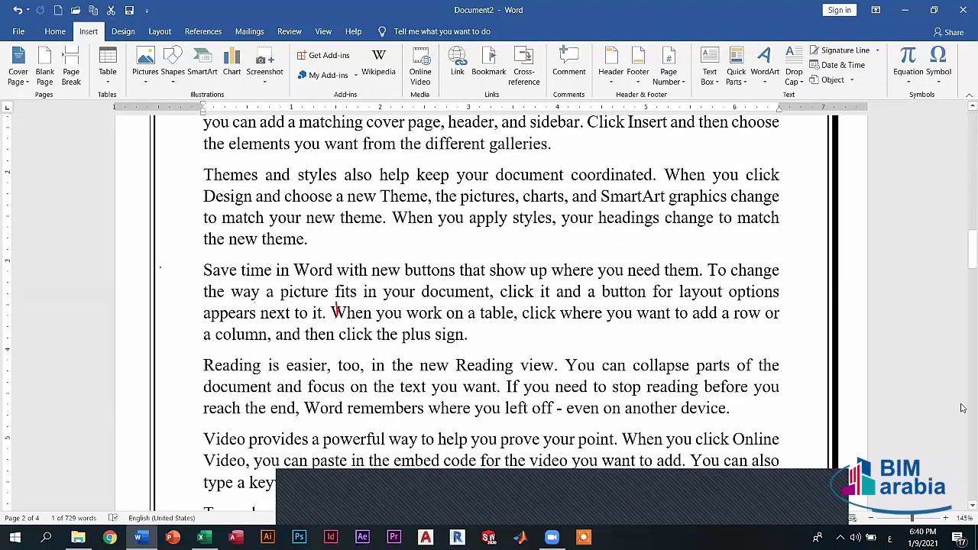
scroll(965, 382, "down", 2)
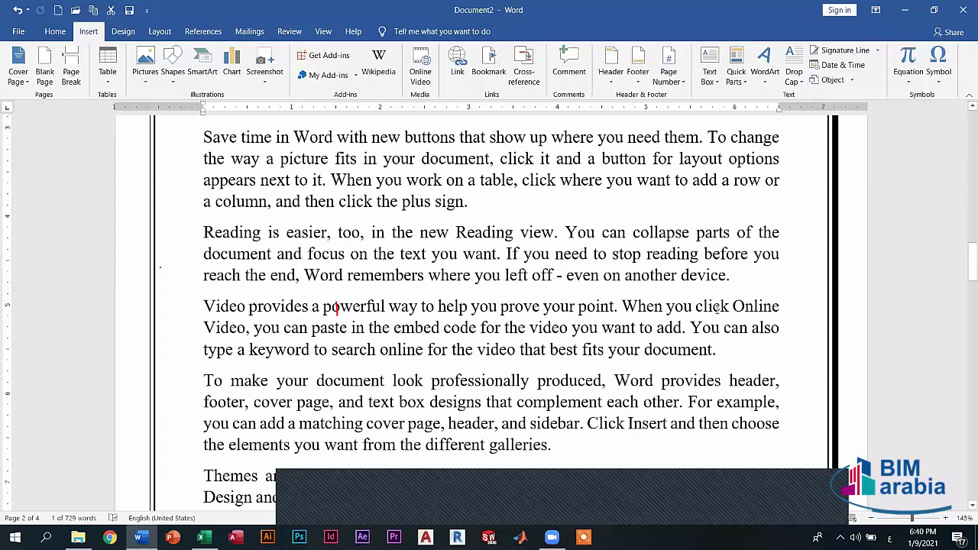
scroll(718, 308, "down", 15)
left_click(719, 309)
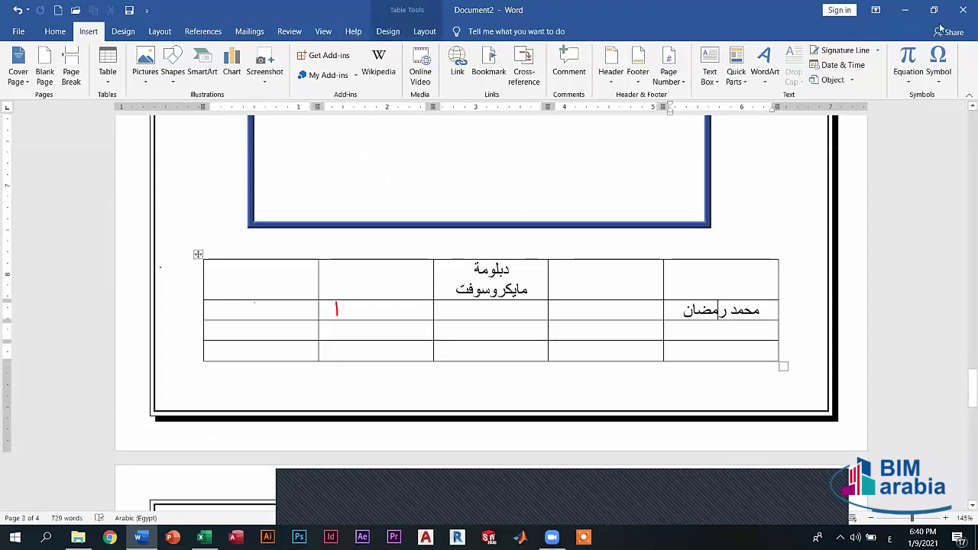
Step: Select the name and cycle its cell text direction through both vertical rotations and back to horizontal
scroll(808, 70, "down", 9)
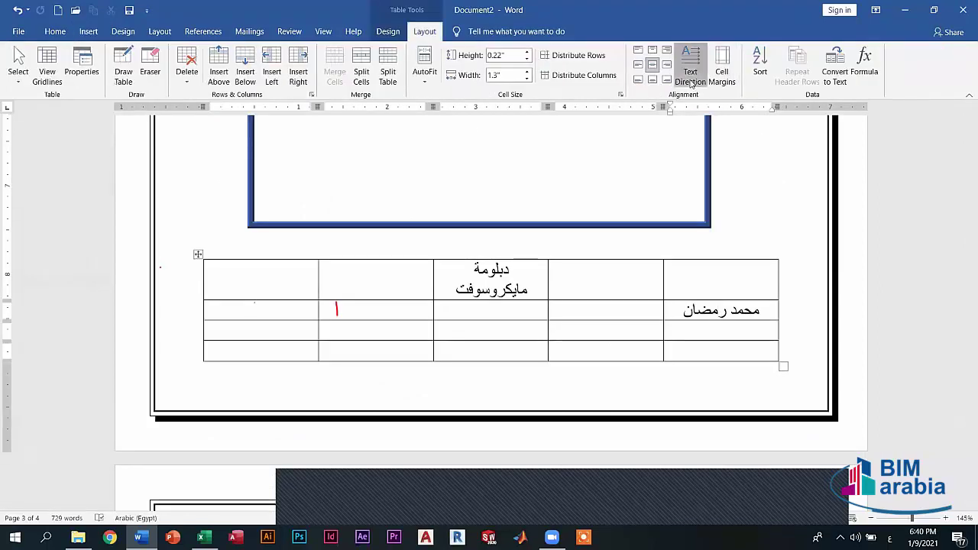
left_click(690, 77)
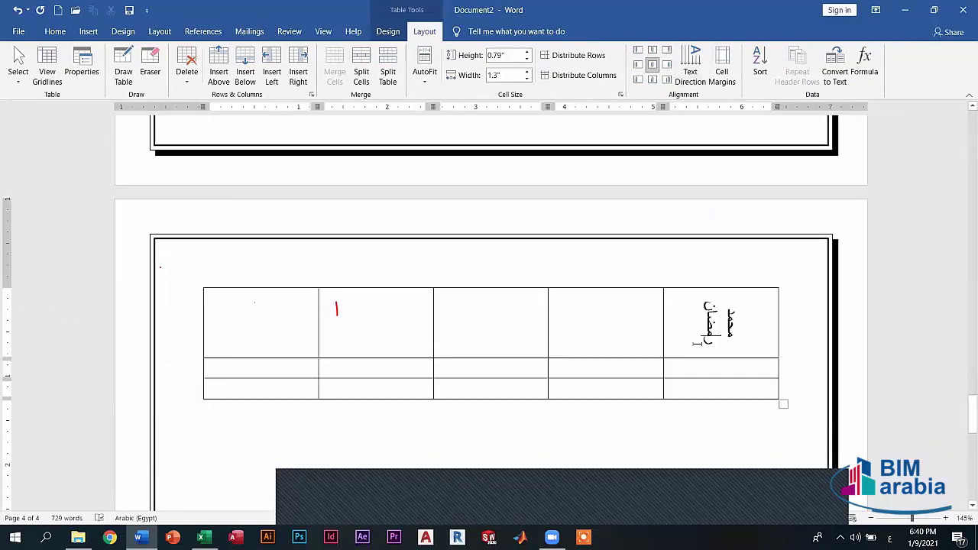
triple_click(683, 292)
left_click(692, 65)
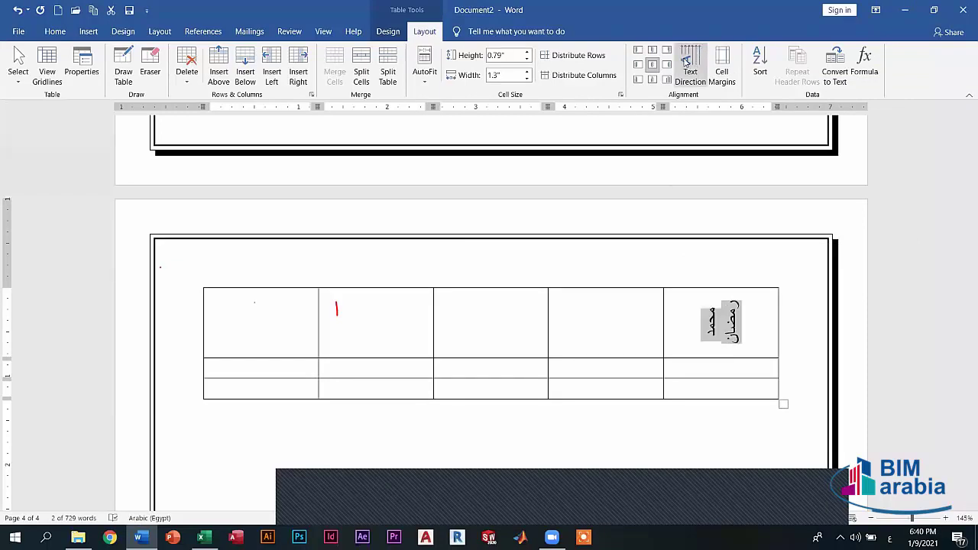
left_click(693, 68)
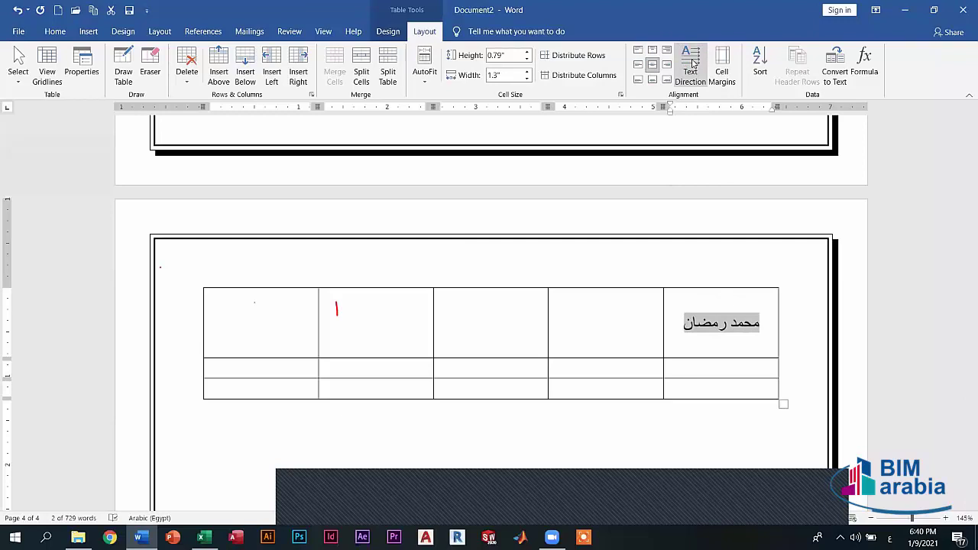
left_click(693, 65)
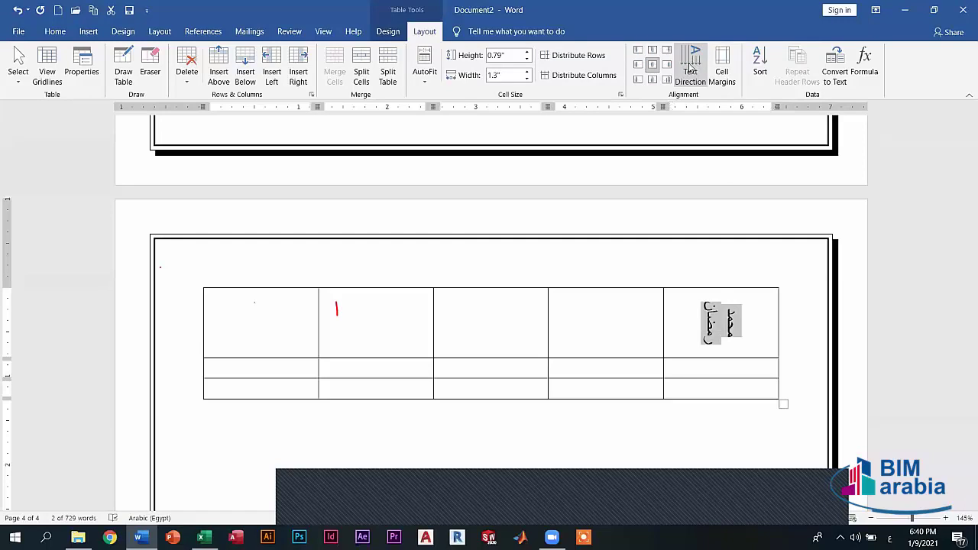
left_click(697, 62)
left_click(698, 63)
left_click(698, 63)
left_click(699, 64)
left_click(699, 63)
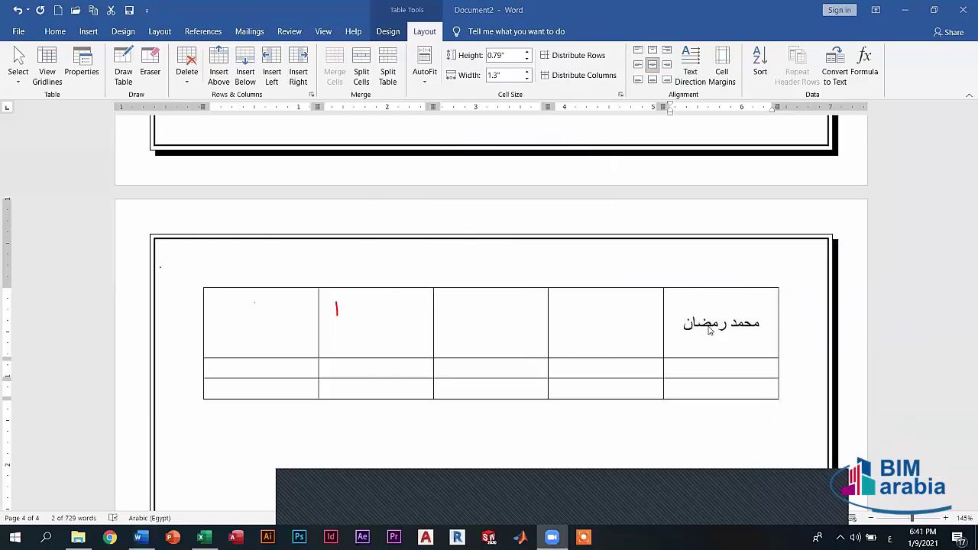
Step: Cycle the name cell's text direction through all rotations again, finishing horizontal
left_click(690, 66)
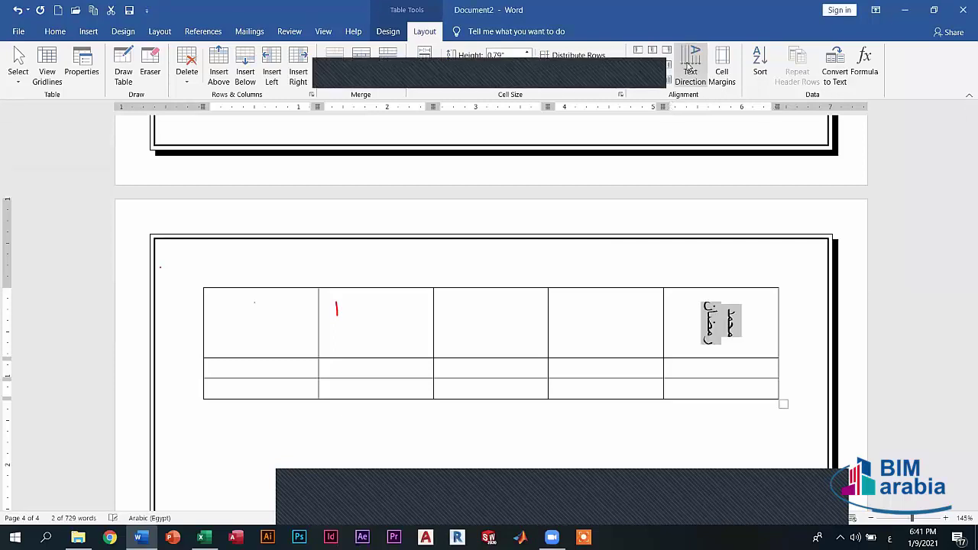
left_click(689, 67)
left_click(690, 66)
left_click(689, 67)
left_click(689, 67)
left_click(689, 66)
left_click(689, 67)
left_click(688, 67)
left_click(687, 67)
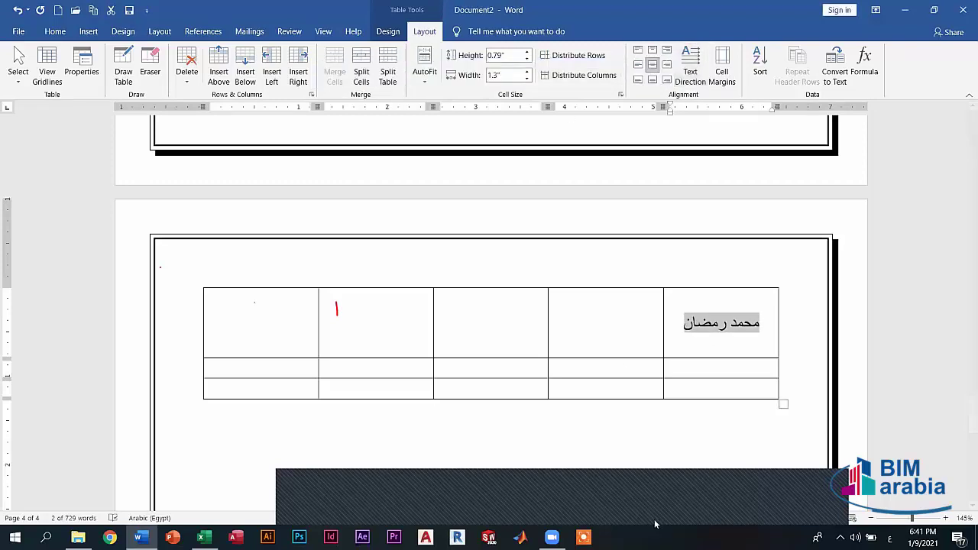
Step: In Cell Margins, set Top and Bottom to 0.05", Left to 0.11" and Right to 0.1", then confirm
left_click(726, 72)
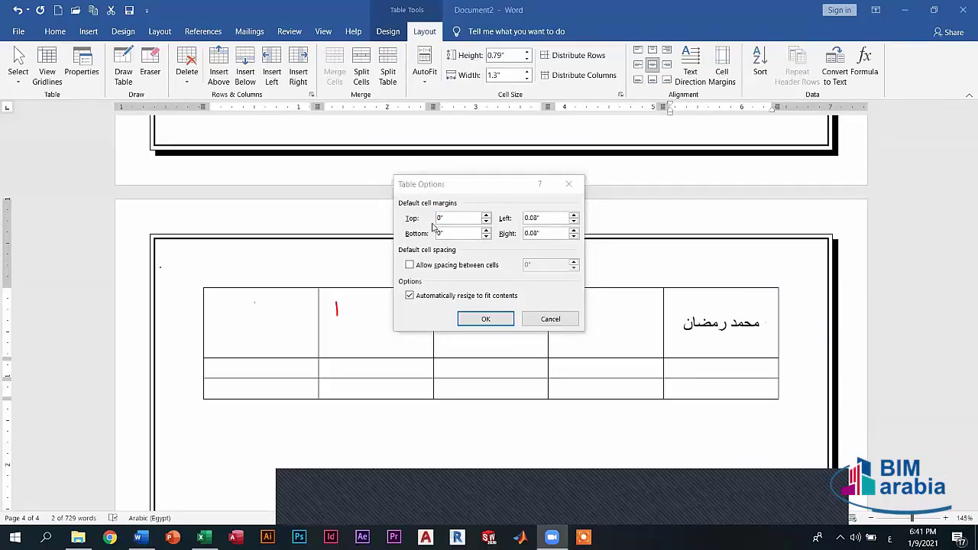
left_click(474, 186)
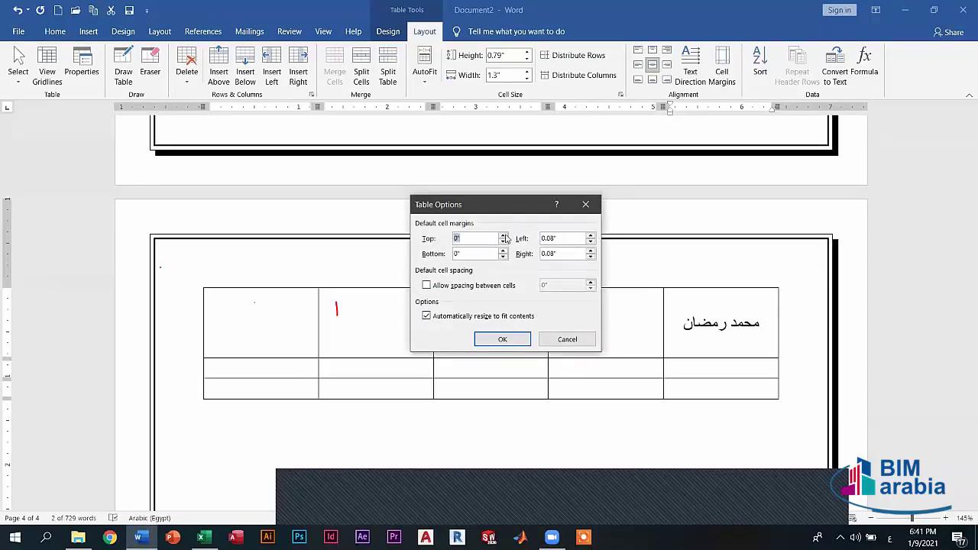
left_click(504, 237)
left_click(504, 236)
left_click(503, 251)
left_click(592, 236)
left_click(592, 237)
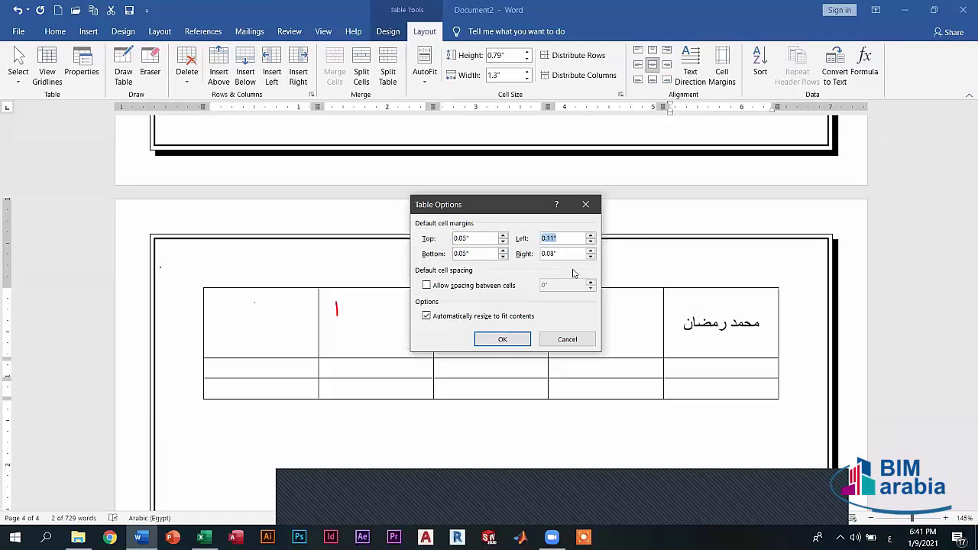
left_click(591, 251)
left_click(592, 251)
left_click(503, 339)
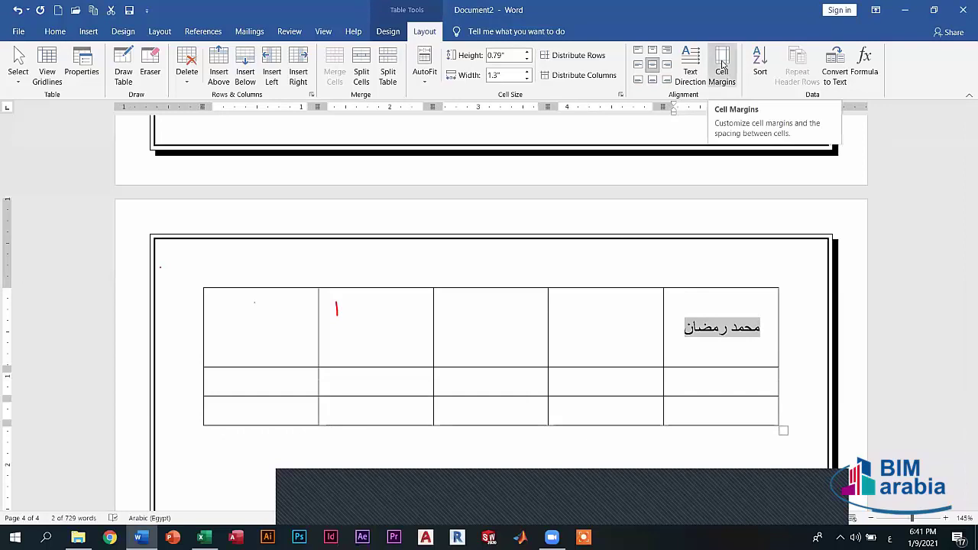
Step: Browse the Sort dialog's Type list, close it without sorting, and bring up the Formula dialog
left_click(760, 67)
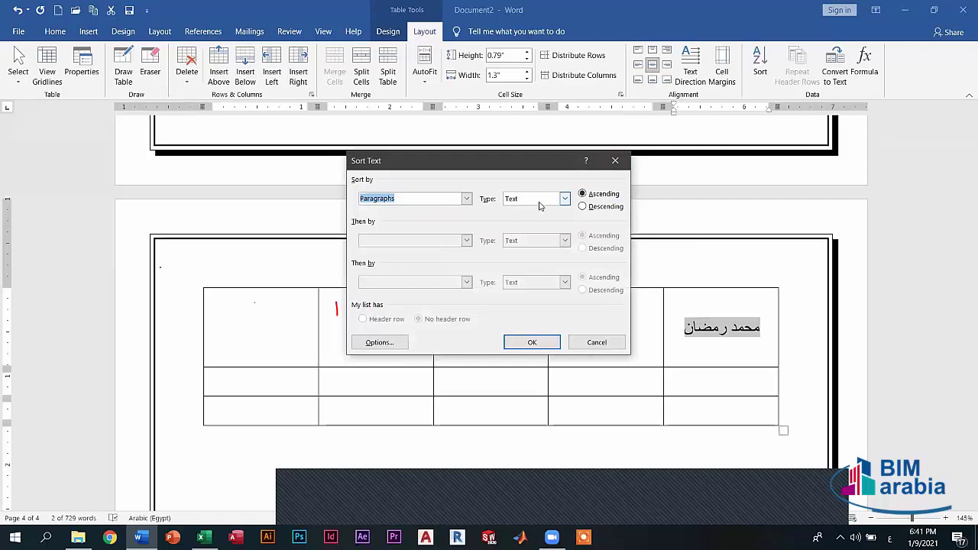
left_click(565, 200)
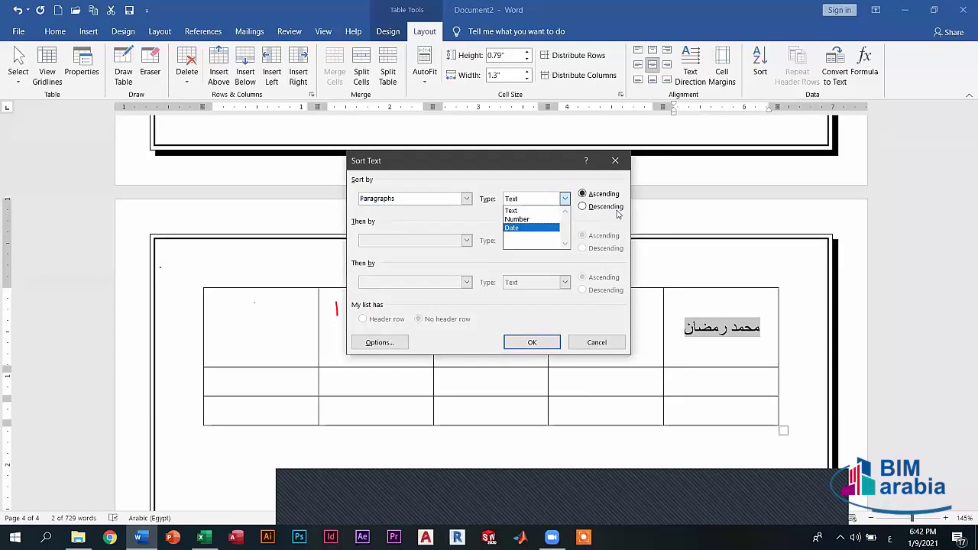
key("Up")
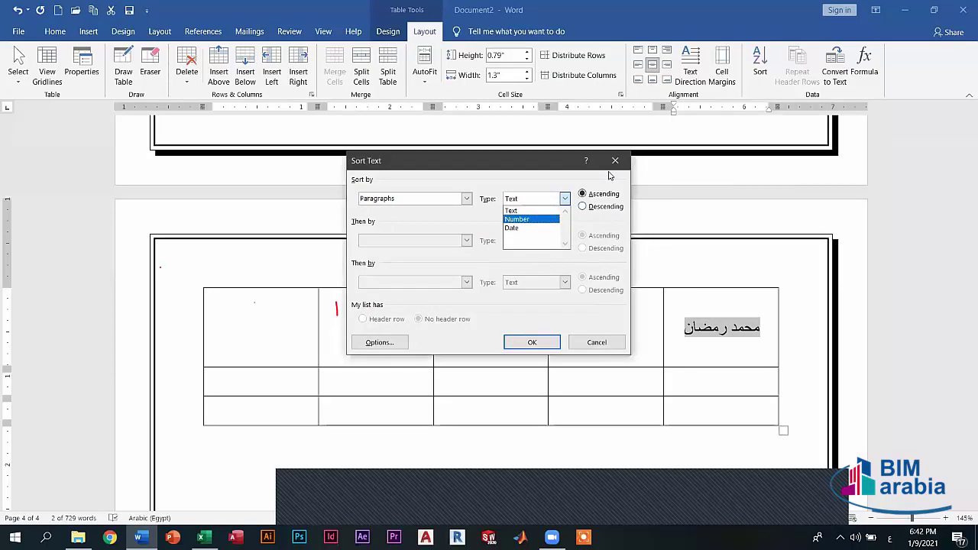
left_click(614, 163)
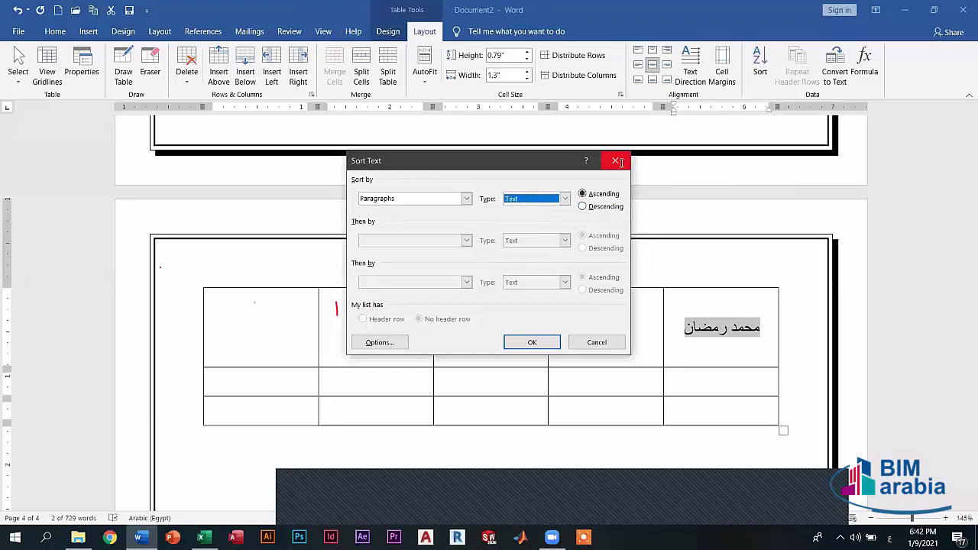
left_click(617, 161)
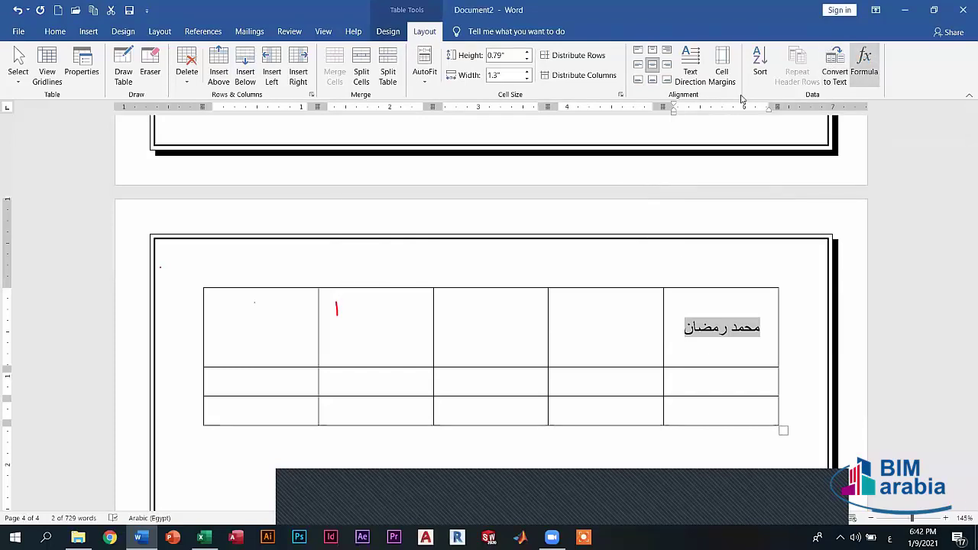
left_click(865, 63)
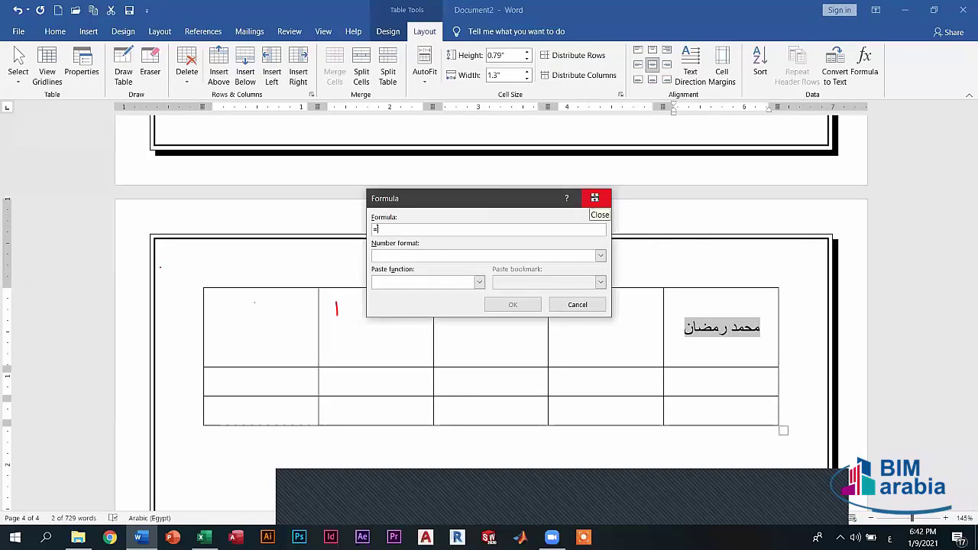
Step: Close the Formula dialog and cancel a first Convert to Text attempt
left_click(594, 200)
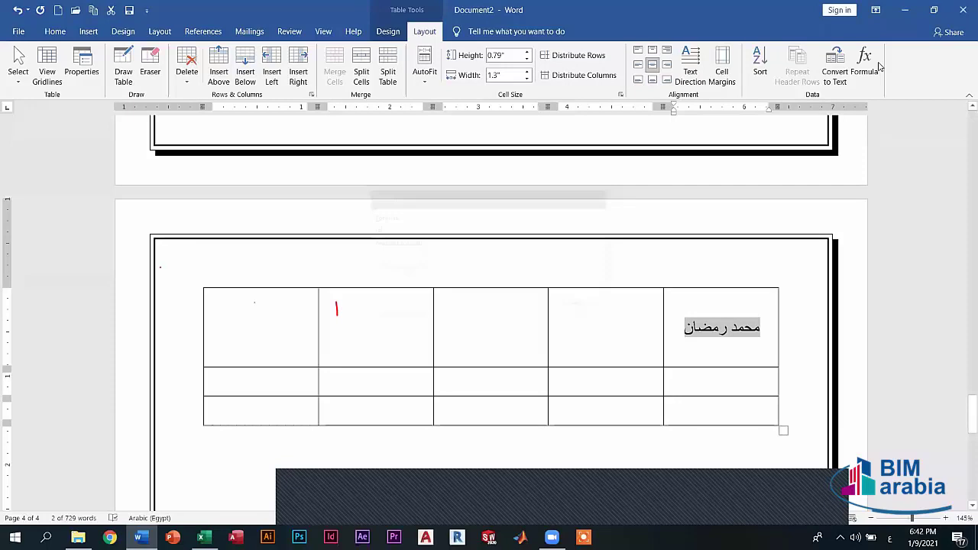
left_click(838, 73)
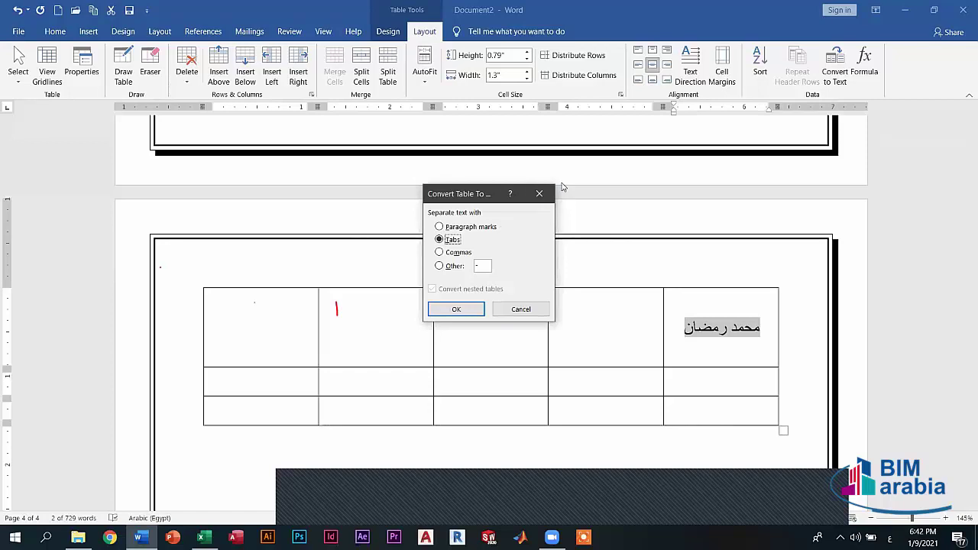
key("Escape")
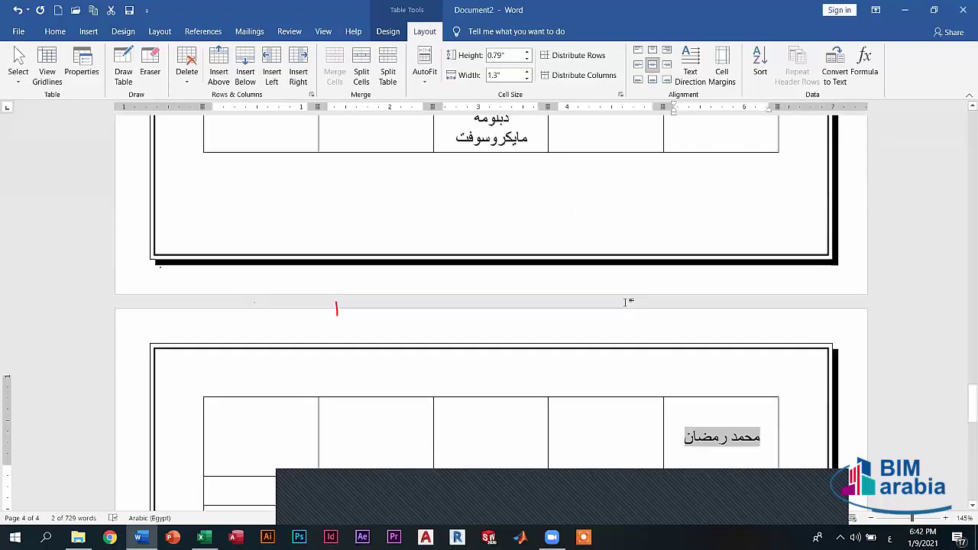
scroll(625, 321, "up", 10)
scroll(625, 351, "down", 2)
scroll(625, 352, "up", 2)
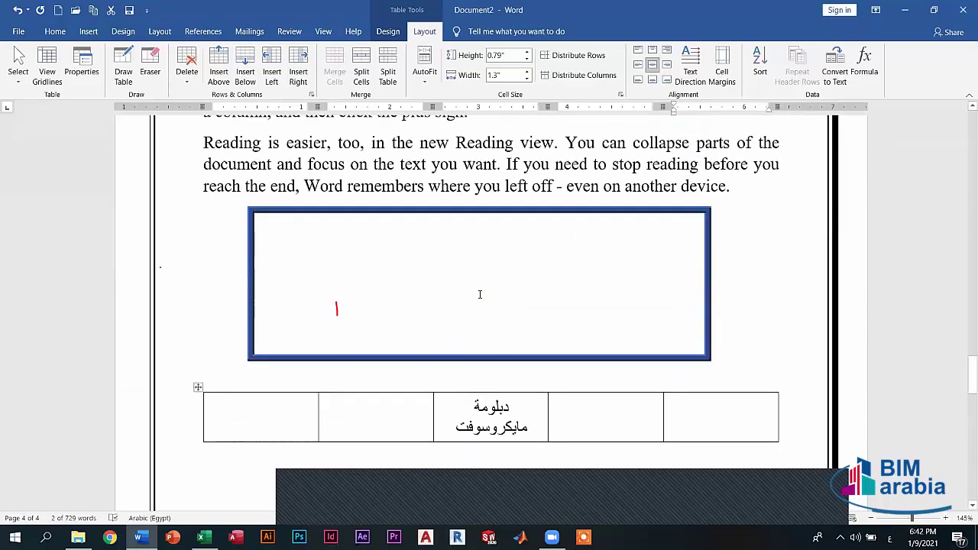
scroll(625, 352, "down", 3)
left_click_drag(529, 273, 458, 295)
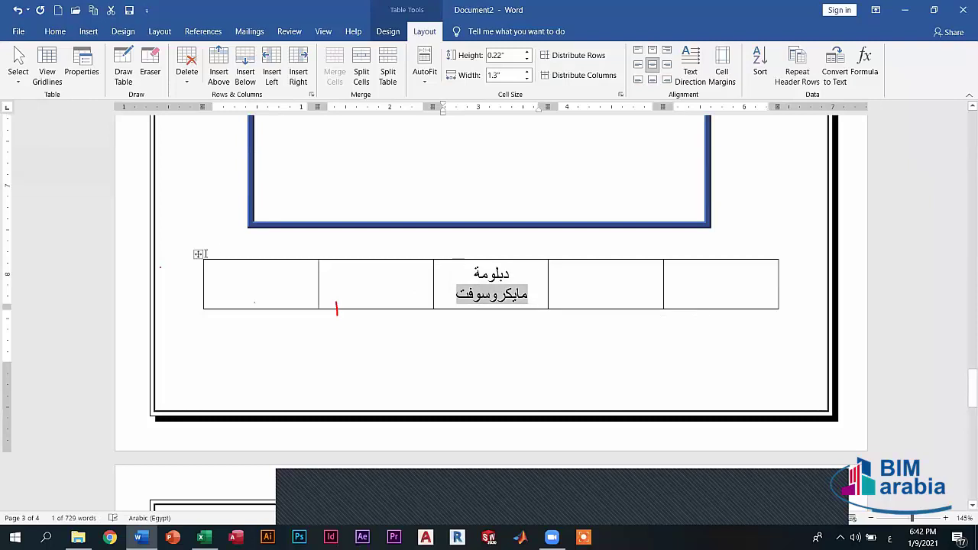
Step: Select the whole table, convert it to tab-separated text, then undo to restore it
left_click(198, 252)
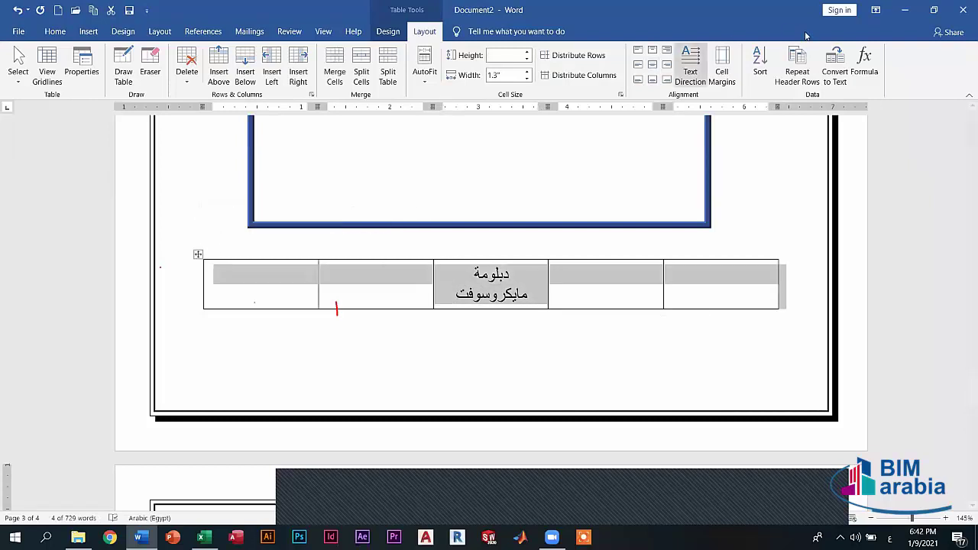
left_click(833, 63)
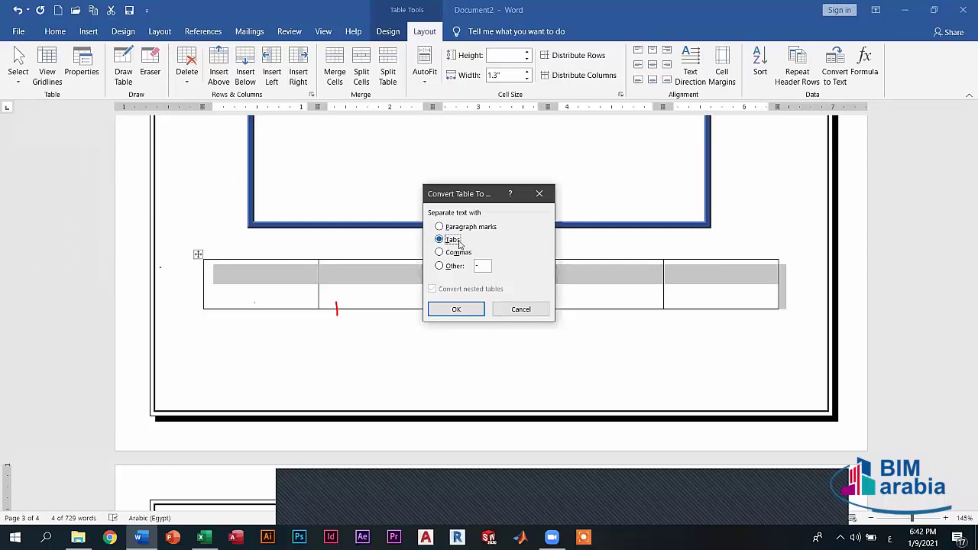
left_click(466, 311)
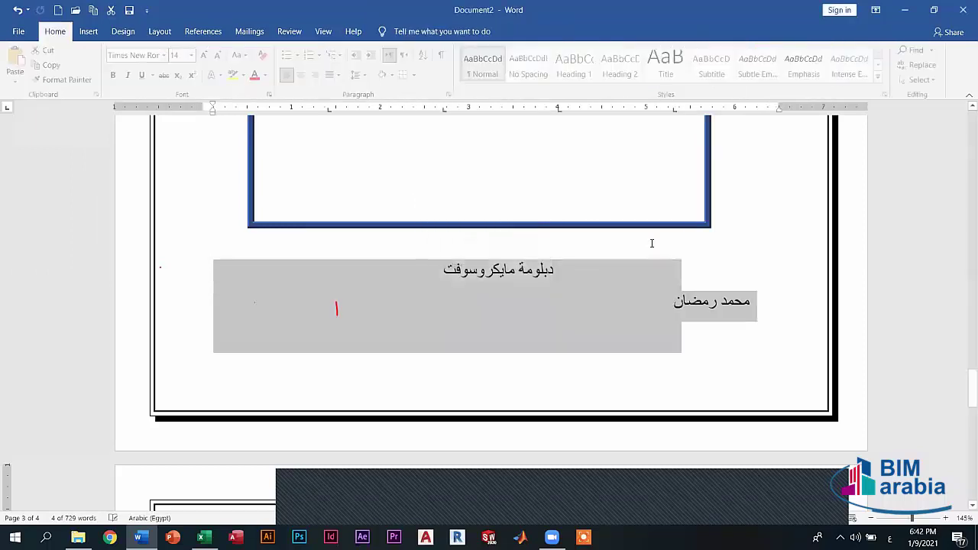
key("Up")
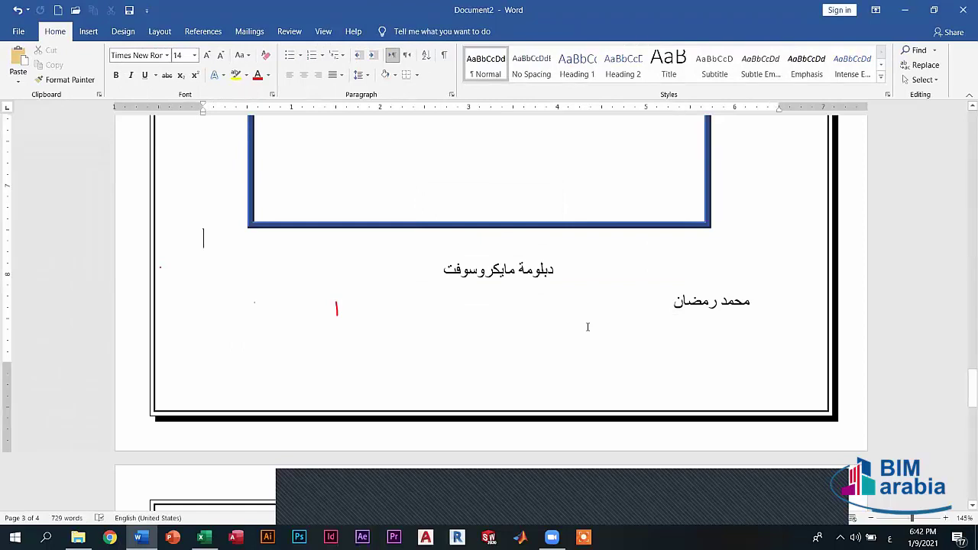
key("ctrl+z")
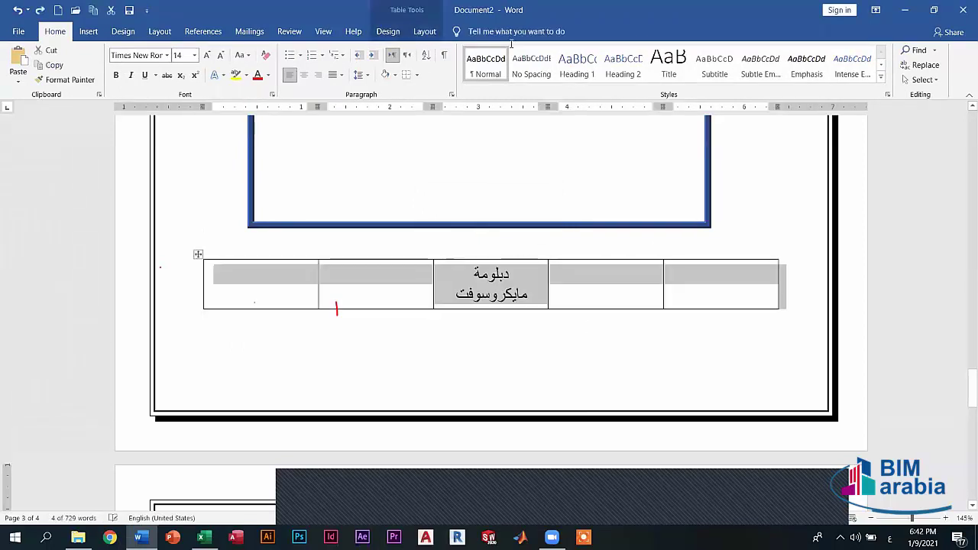
Step: Convert the table to comma-separated text, then undo the conversion
left_click(425, 31)
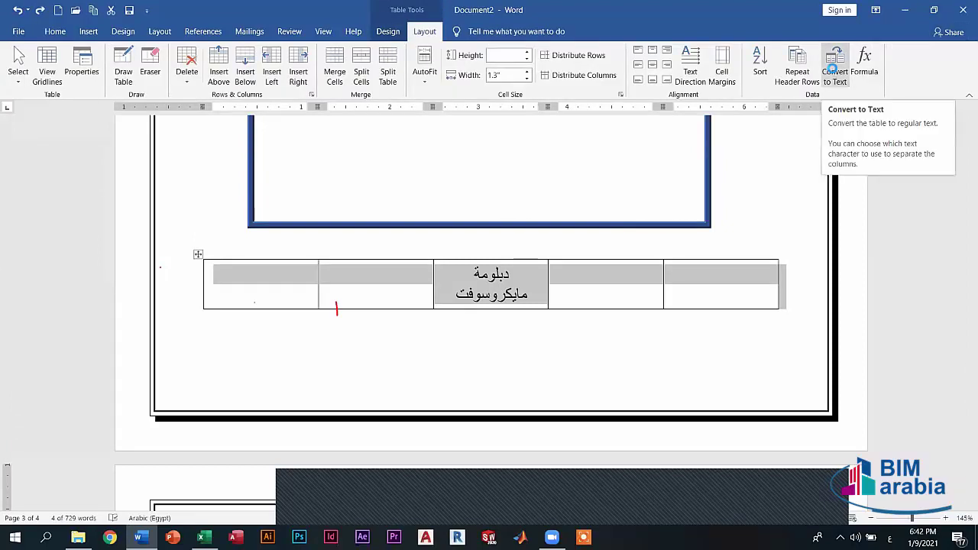
left_click(835, 73)
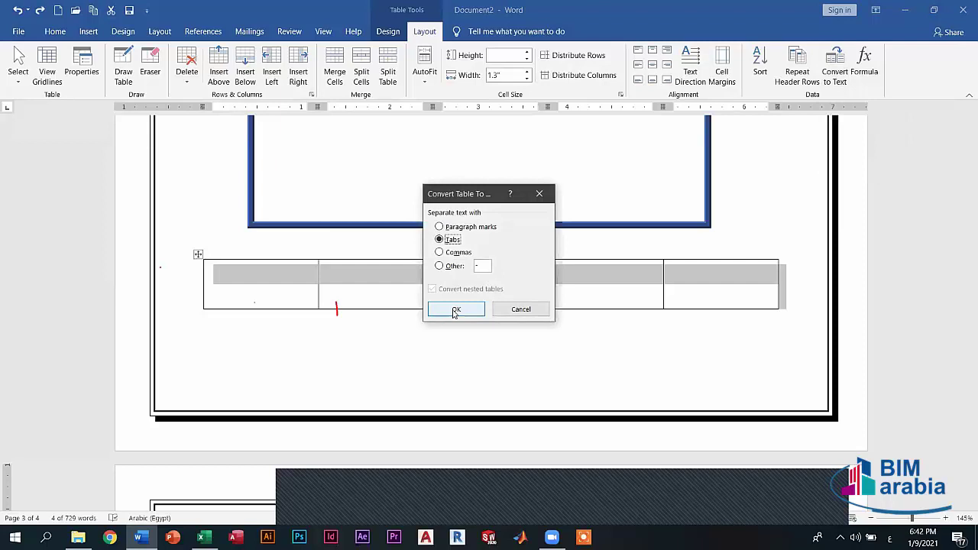
left_click(457, 252)
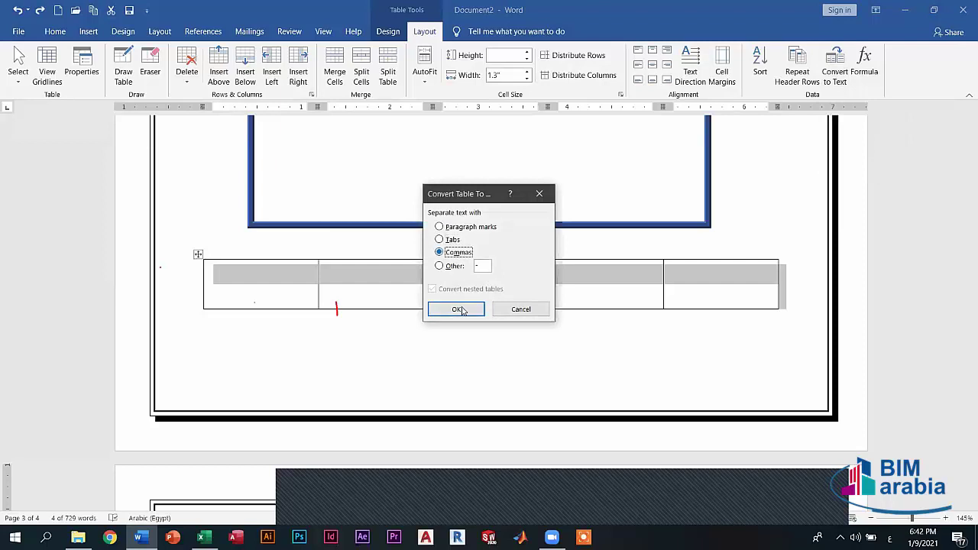
left_click(456, 309)
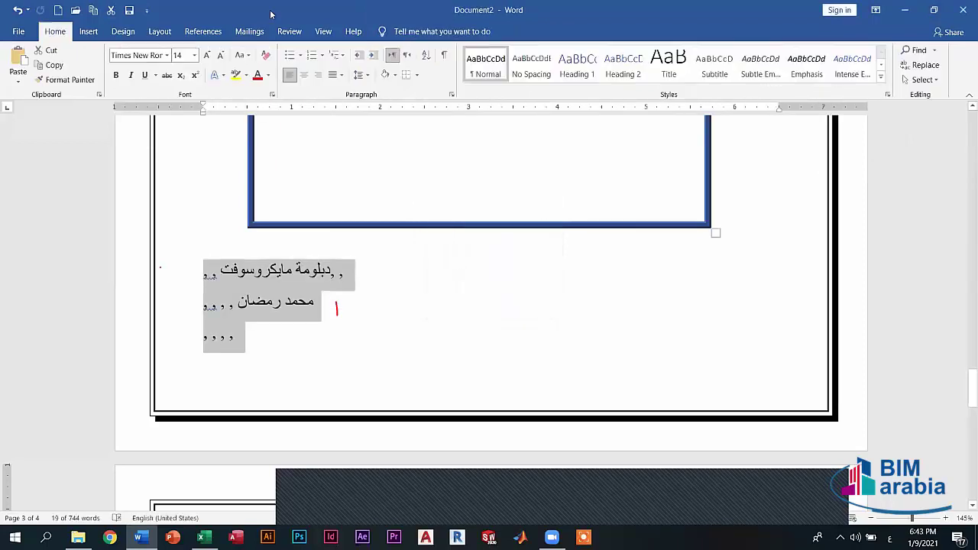
key("ctrl+z")
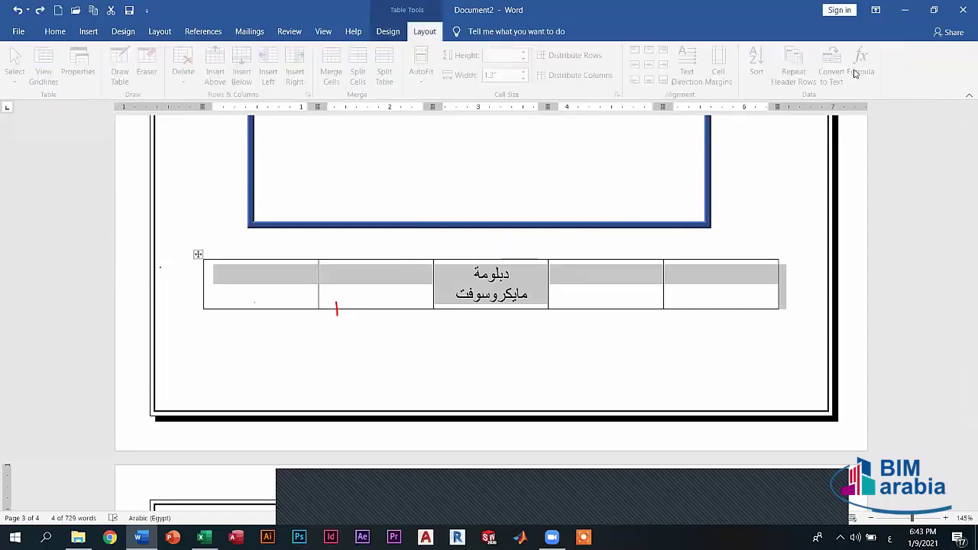
Step: Redo the comma-separated conversion, deselect the text, and undo to bring the table back
left_click(835, 71)
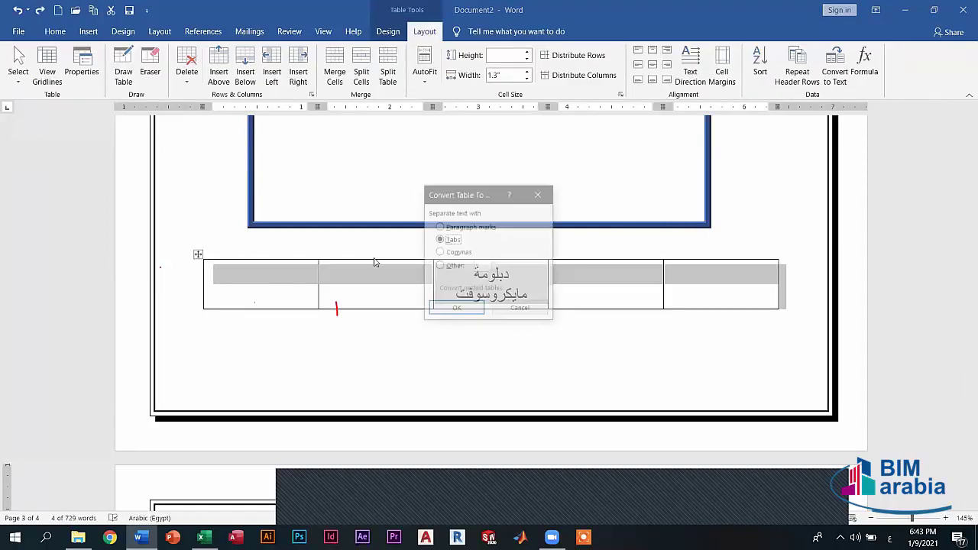
left_click(454, 255)
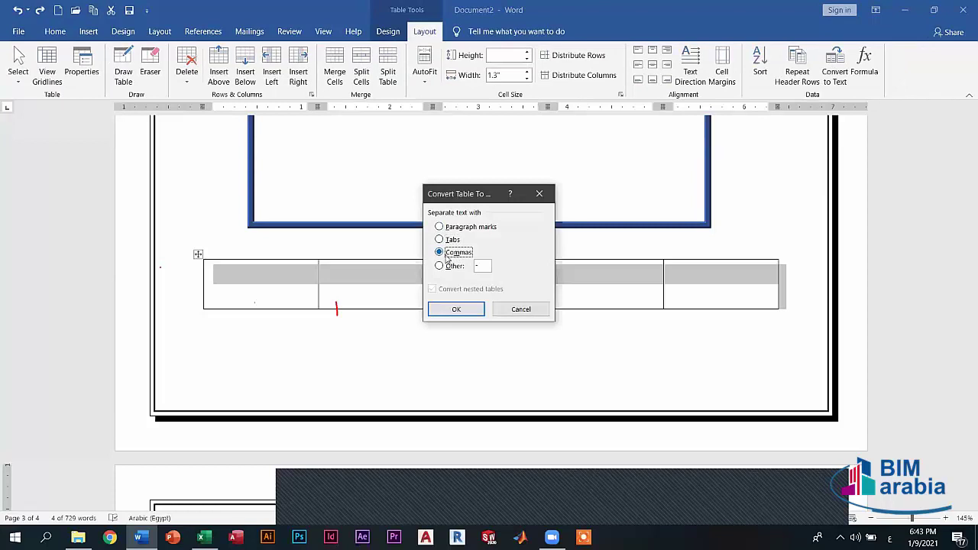
left_click(473, 310)
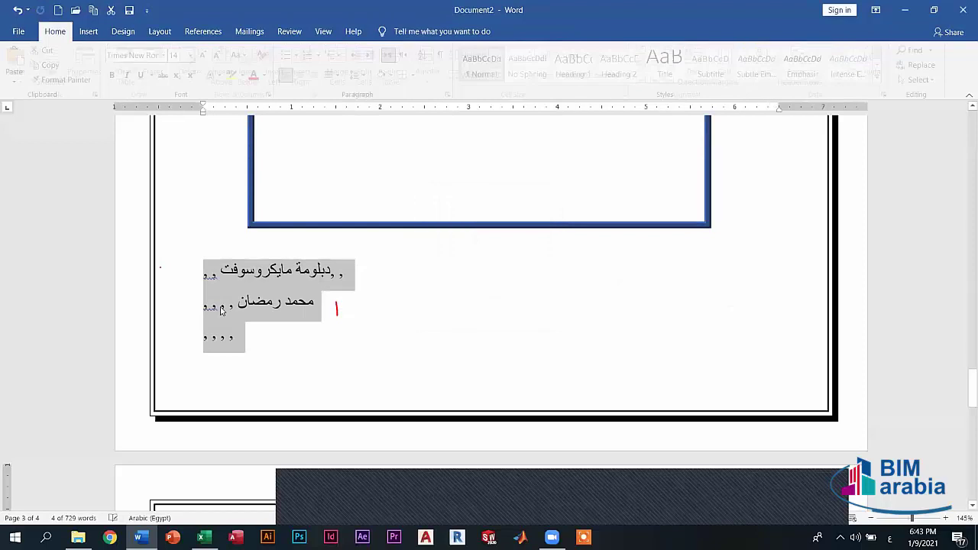
left_click(324, 280)
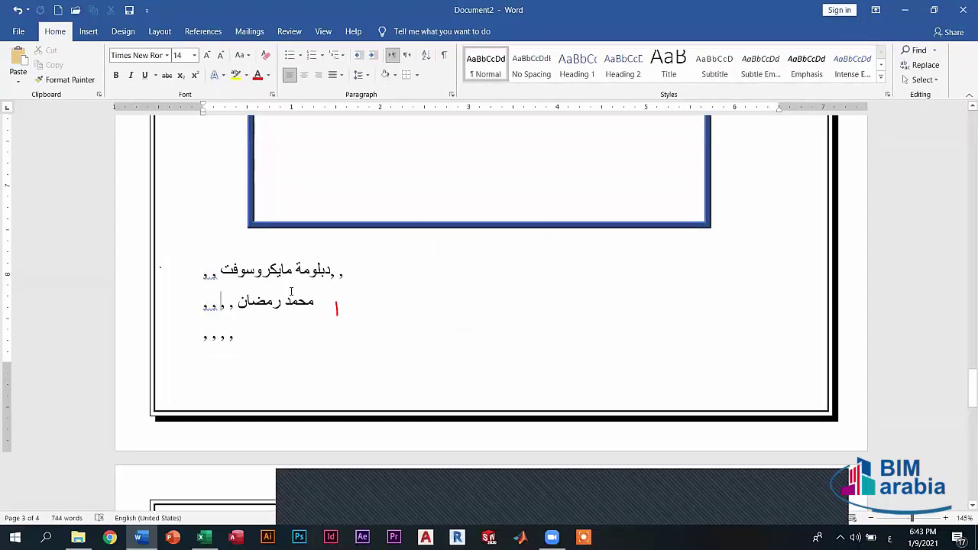
key("ctrl+z")
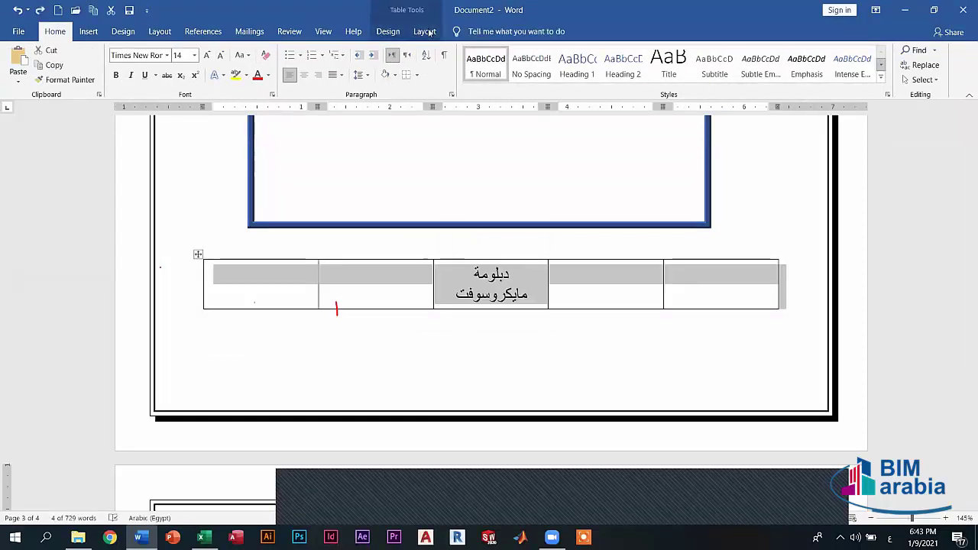
Step: Convert the table to text using '-' as the Other separator, then revert to the table
left_click(425, 32)
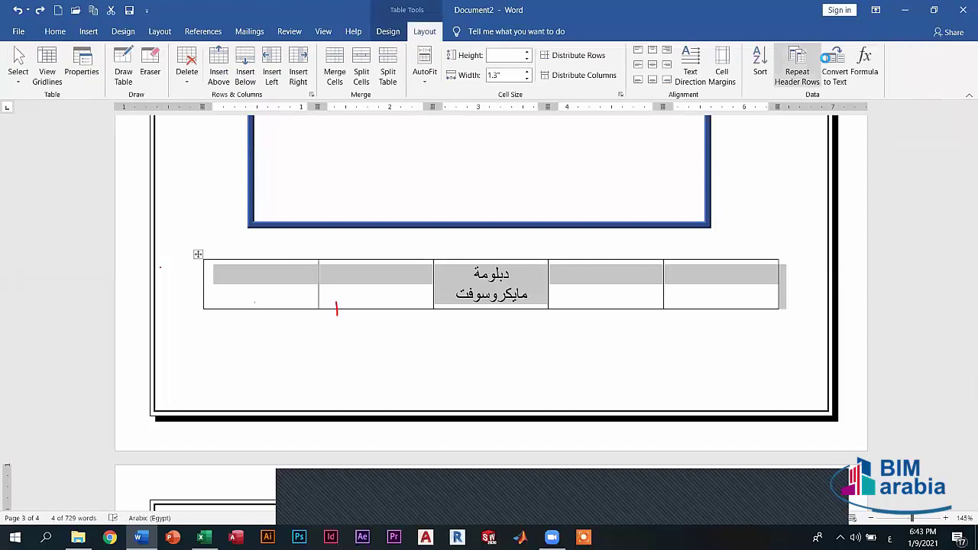
left_click(833, 61)
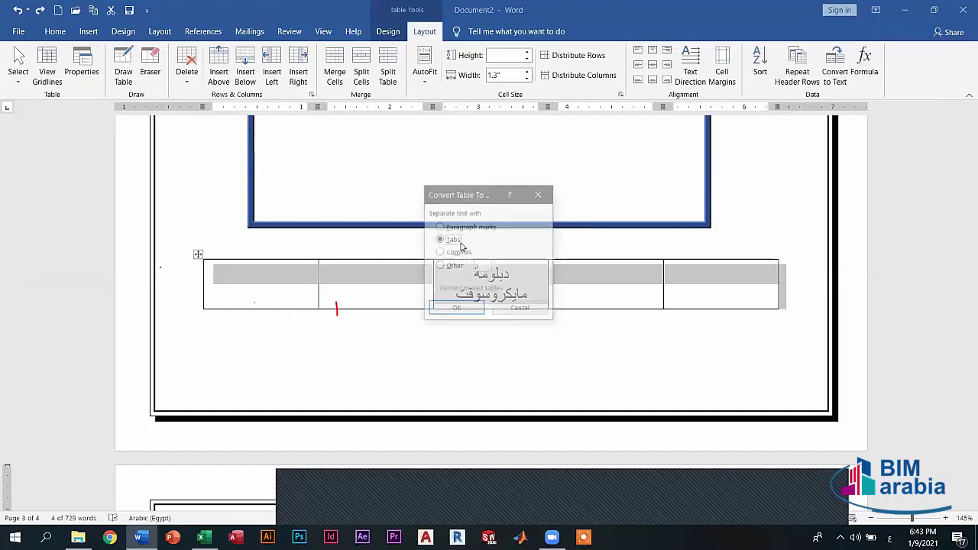
left_click(439, 253)
left_click(439, 266)
left_click(459, 309)
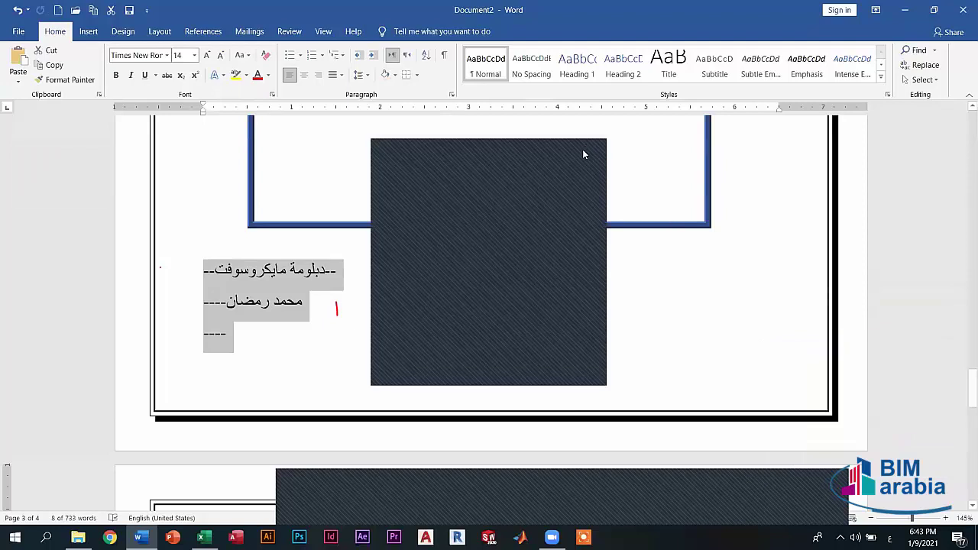
left_click(248, 349)
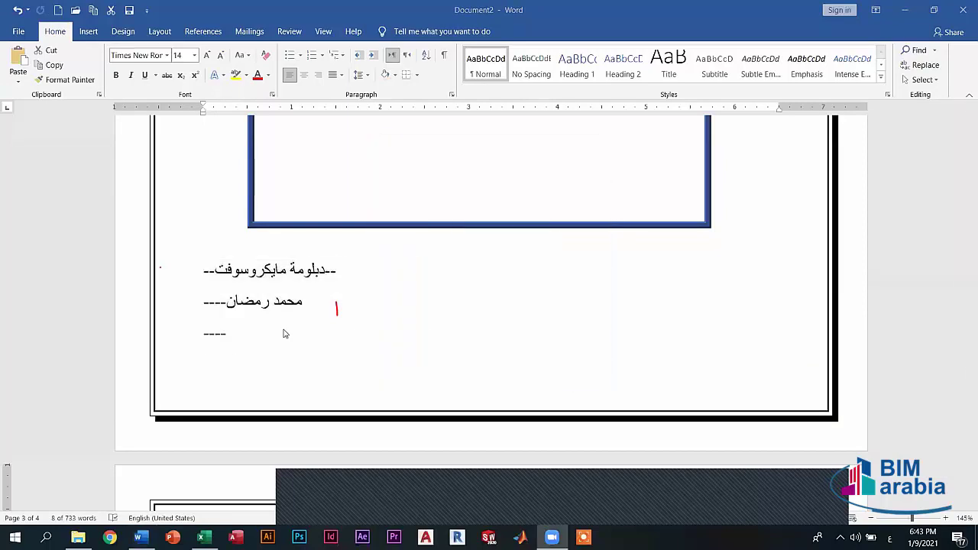
key("ctrl+a")
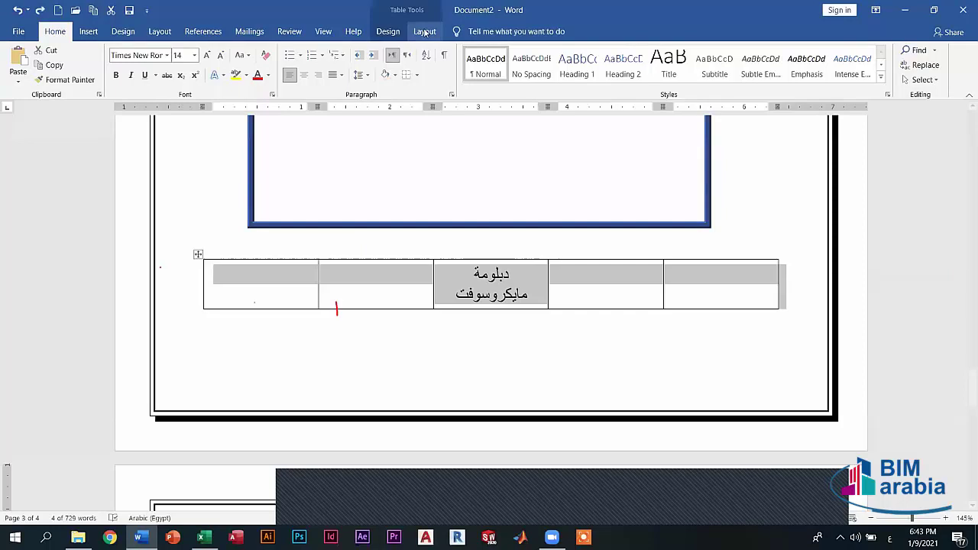
Step: Turn on Repeat Header Rows for the five-column table
left_click(424, 32)
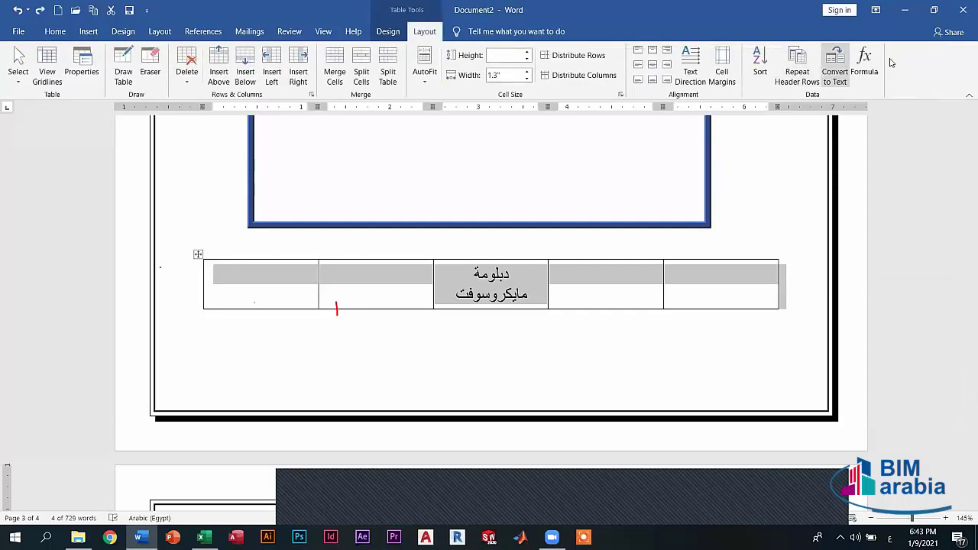
left_click(797, 66)
scroll(787, 153, "down", 3)
scroll(787, 153, "down", 4)
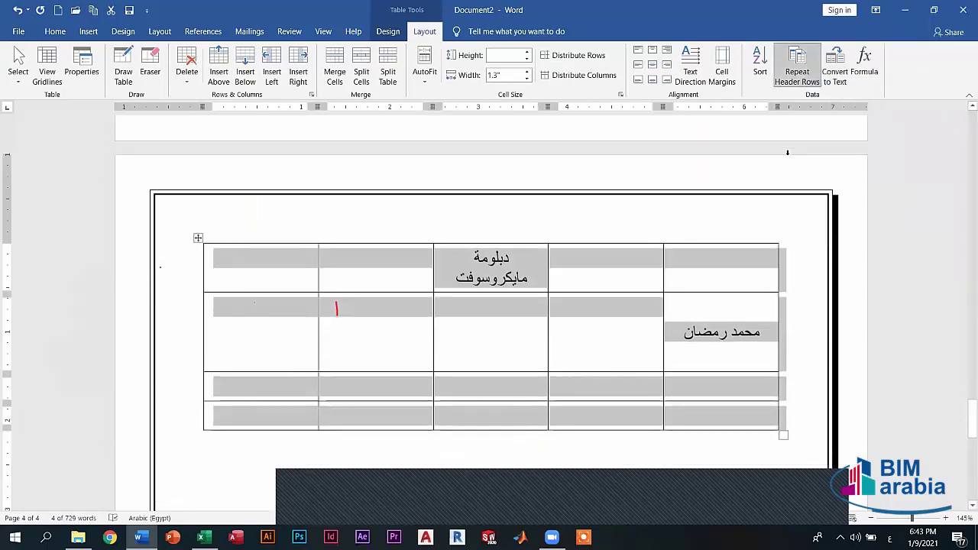
left_click(796, 78)
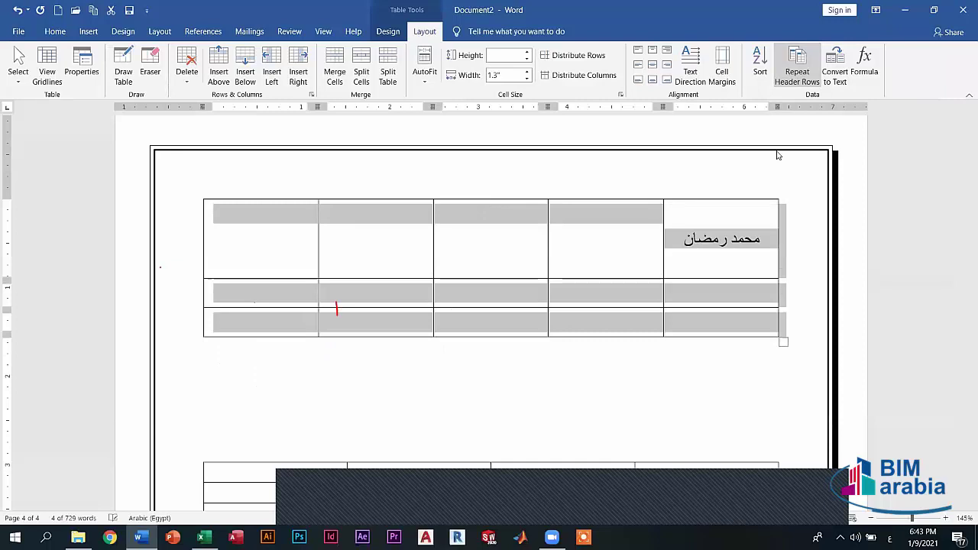
Step: Toggle Repeat Header Rows off and on, leaving it off, and return to the page 3 table
left_click(787, 84)
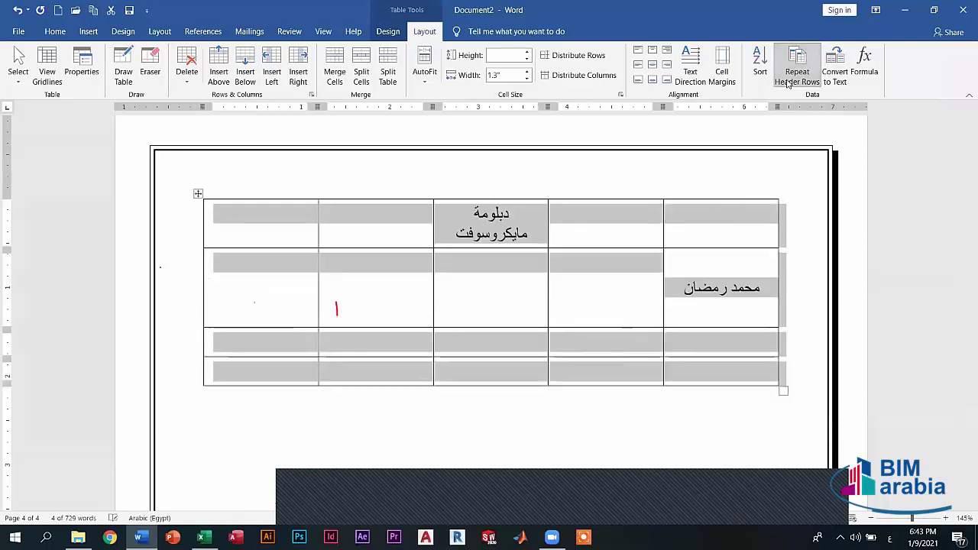
left_click(788, 85)
left_click(795, 79)
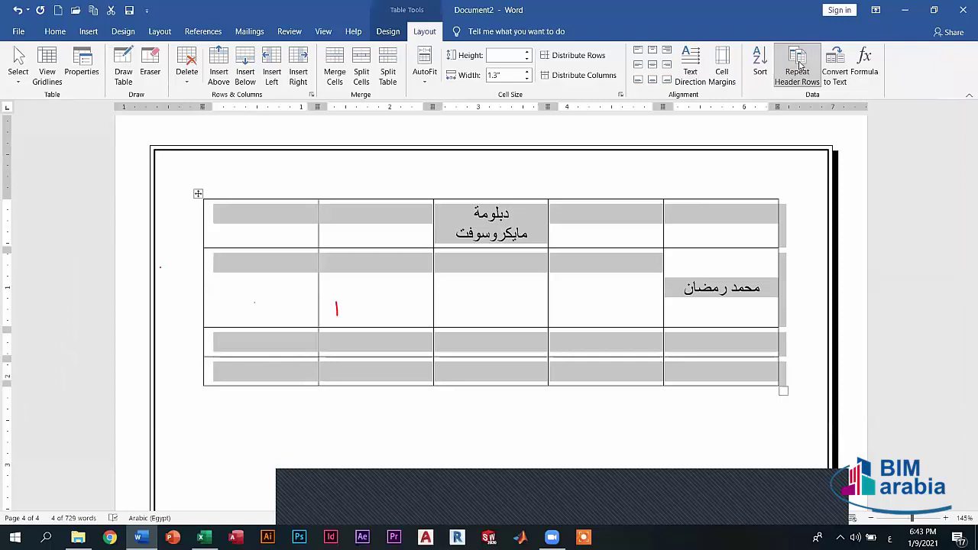
left_click(800, 67)
scroll(693, 229, "down", 3)
scroll(693, 228, "down", 2)
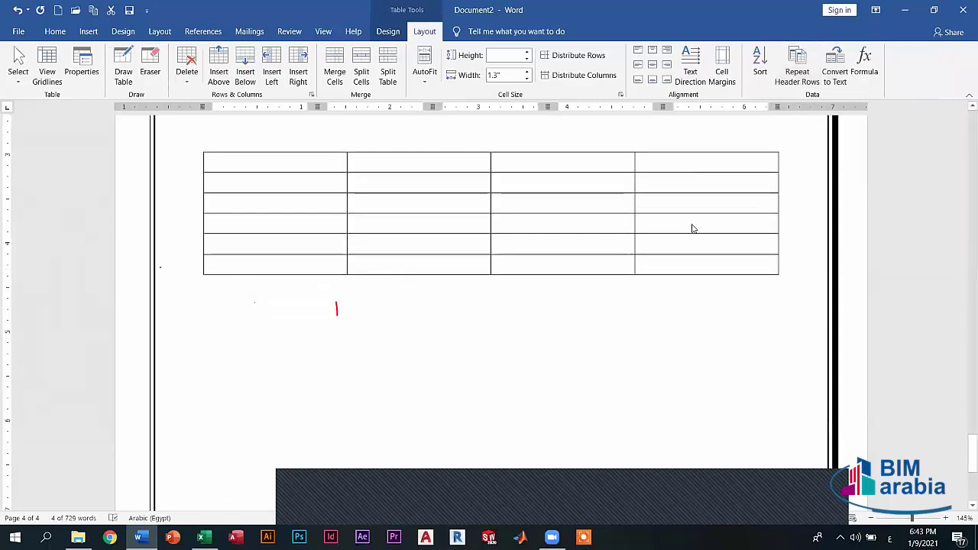
scroll(693, 223, "up", 4)
scroll(690, 221, "up", 4)
scroll(612, 267, "up", 2)
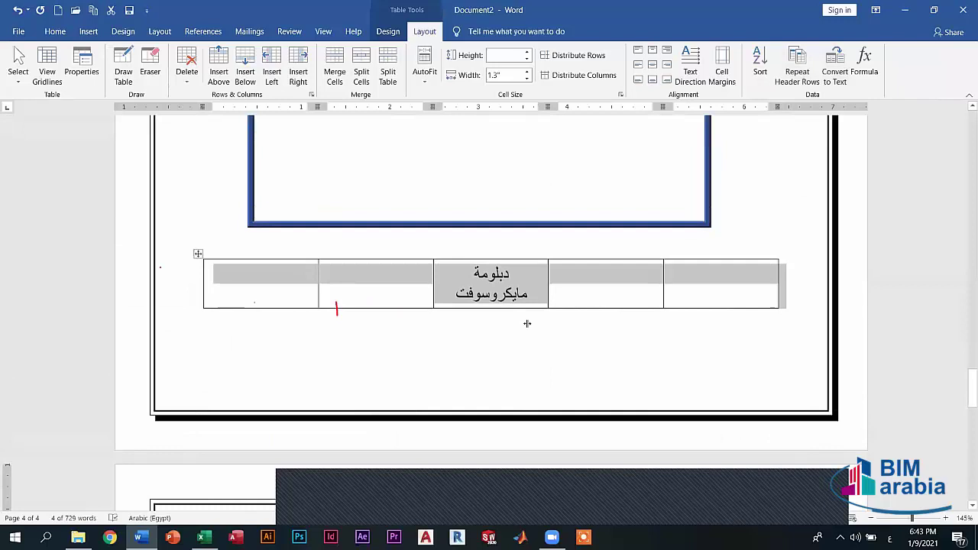
Step: Insert a paragraph above the table to push it onto page 4
left_click(419, 350)
scroll(422, 353, "down", 1)
scroll(426, 356, "down", 2)
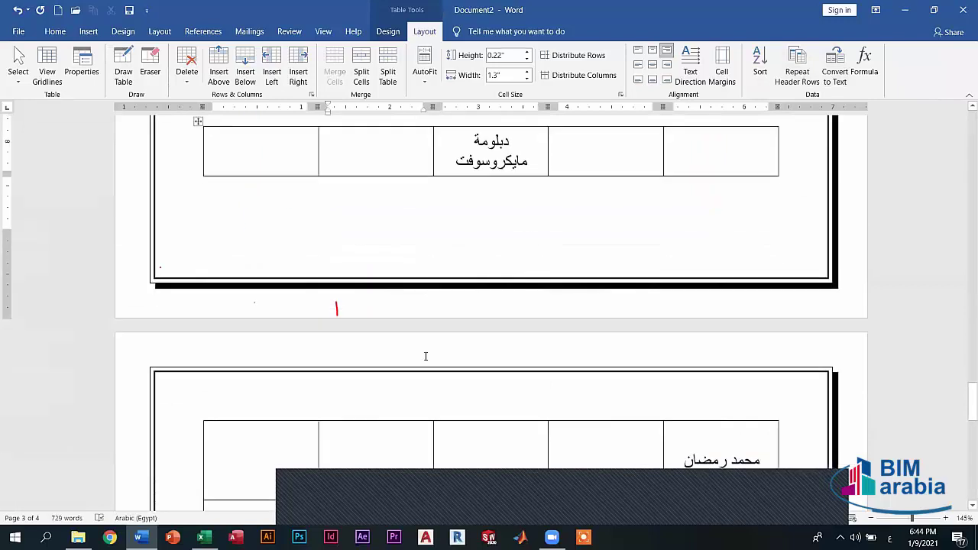
scroll(390, 314, "up", 3)
left_click(371, 229)
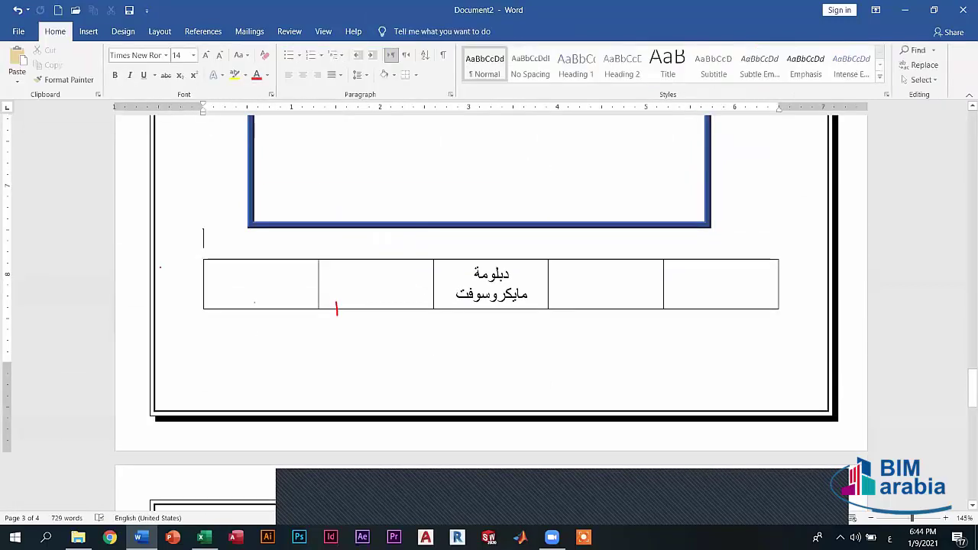
key("Return")
key("Return")
scroll(309, 164, "down", 3)
scroll(308, 164, "down", 5)
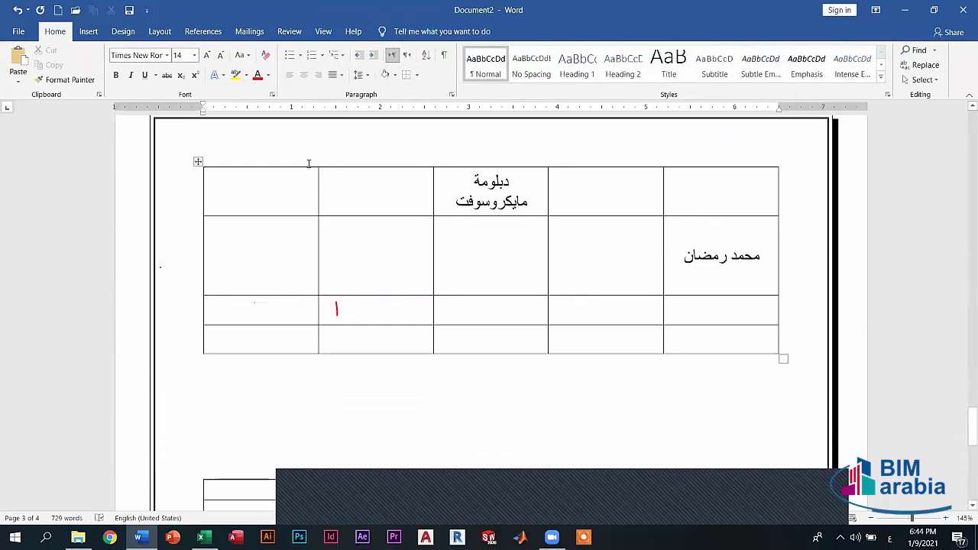
Step: Select the table's Arabic title row and set it as a repeating header row
left_click(309, 164)
mouse_move(304, 163)
left_mouse_down()
mouse_move(225, 157)
mouse_move(734, 172)
left_mouse_up()
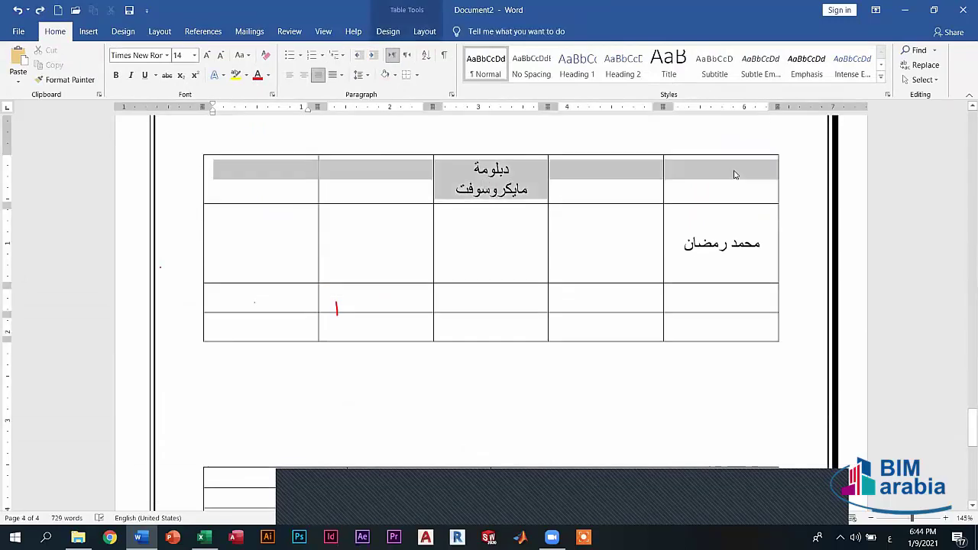
left_click(430, 32)
left_click(800, 73)
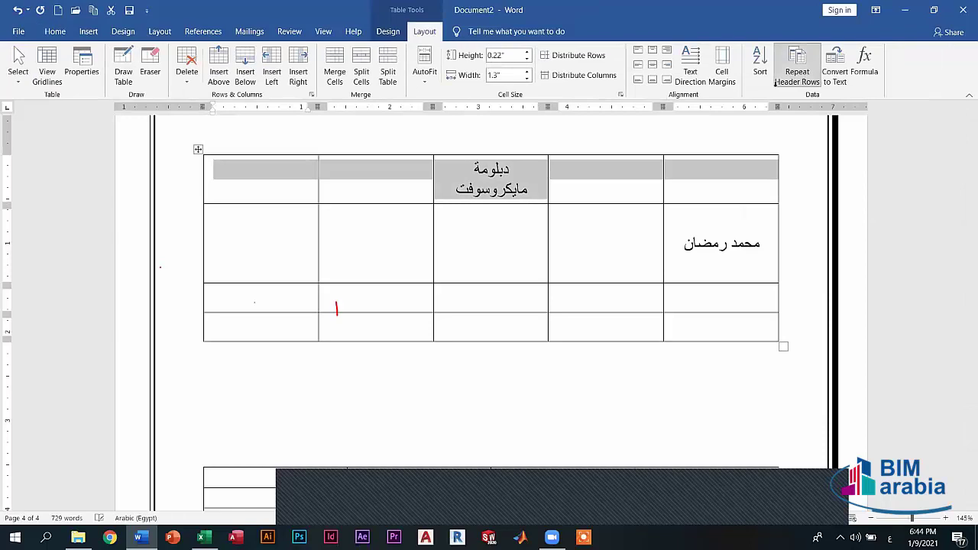
left_click(482, 264)
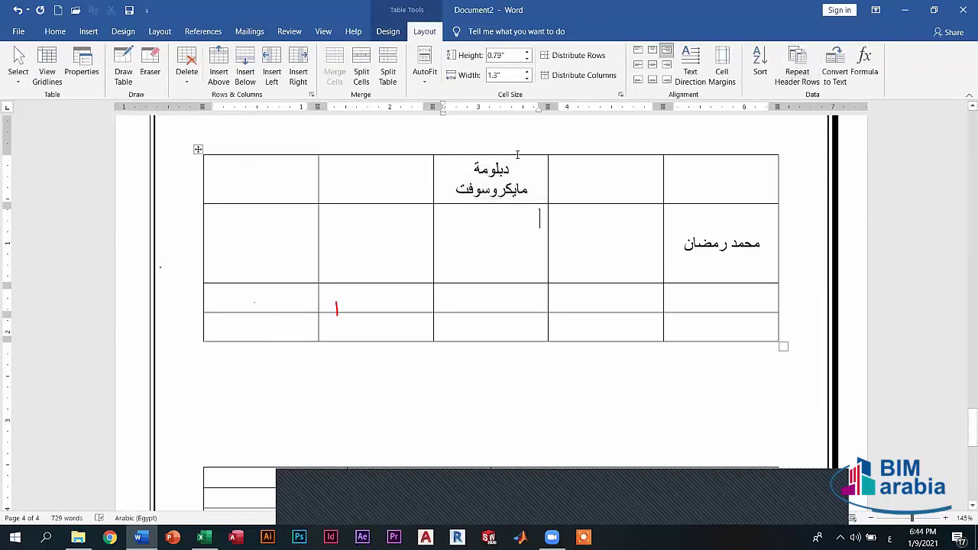
key("alt+shift")
left_click_drag(246, 191, 695, 168)
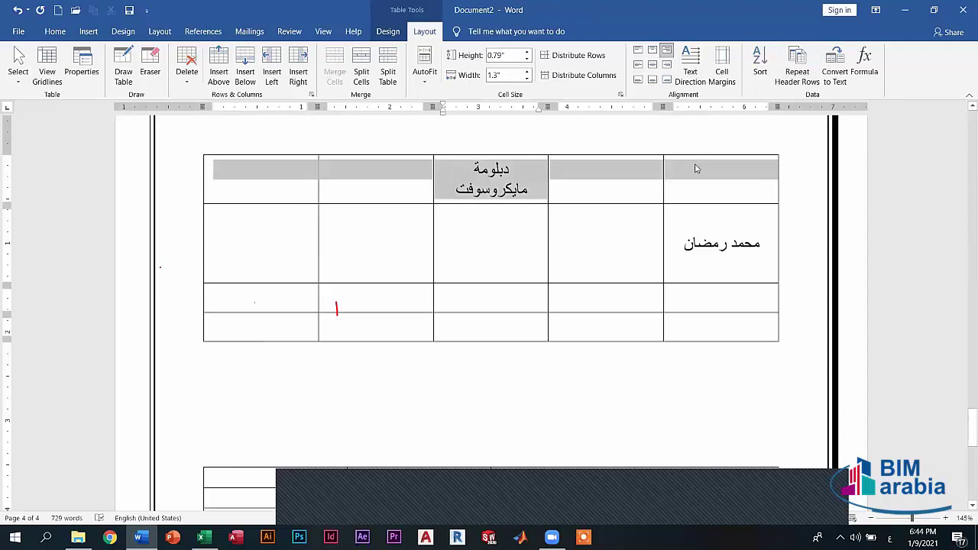
left_click(799, 67)
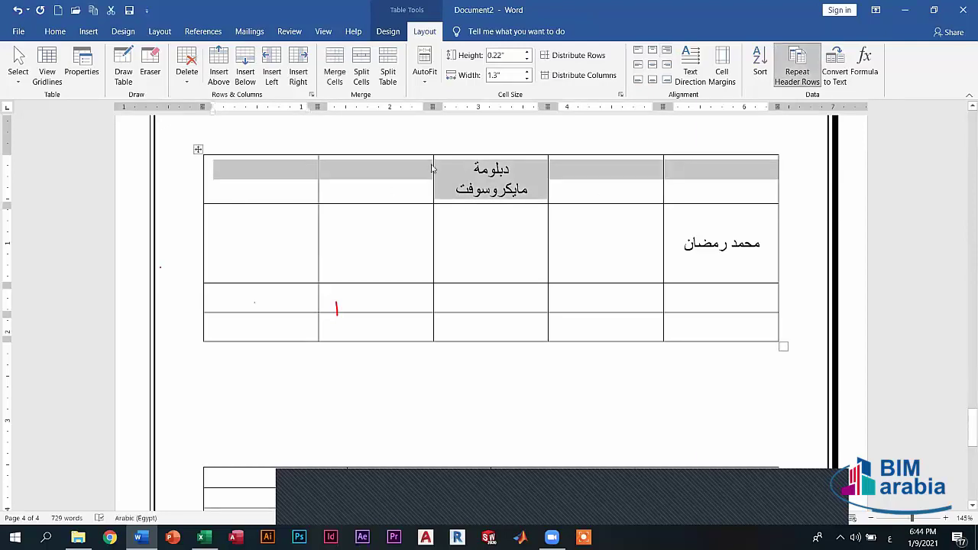
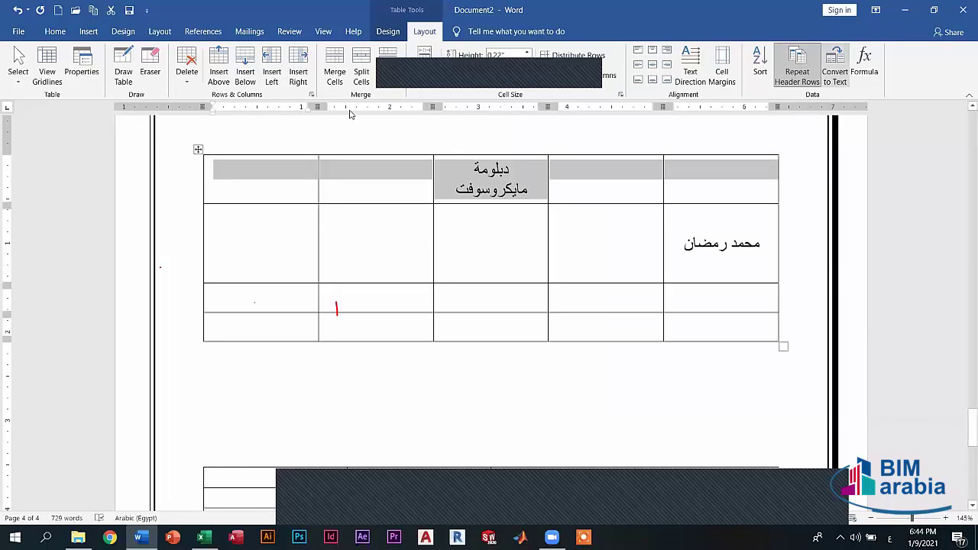
Step: Browse the Table Design and Layout options, then select the table's columns
left_click(387, 32)
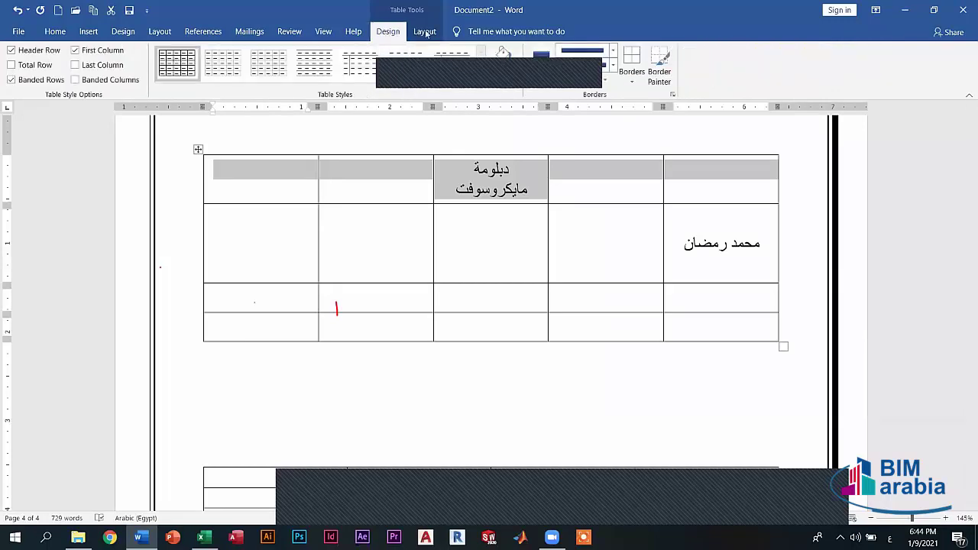
left_click(424, 32)
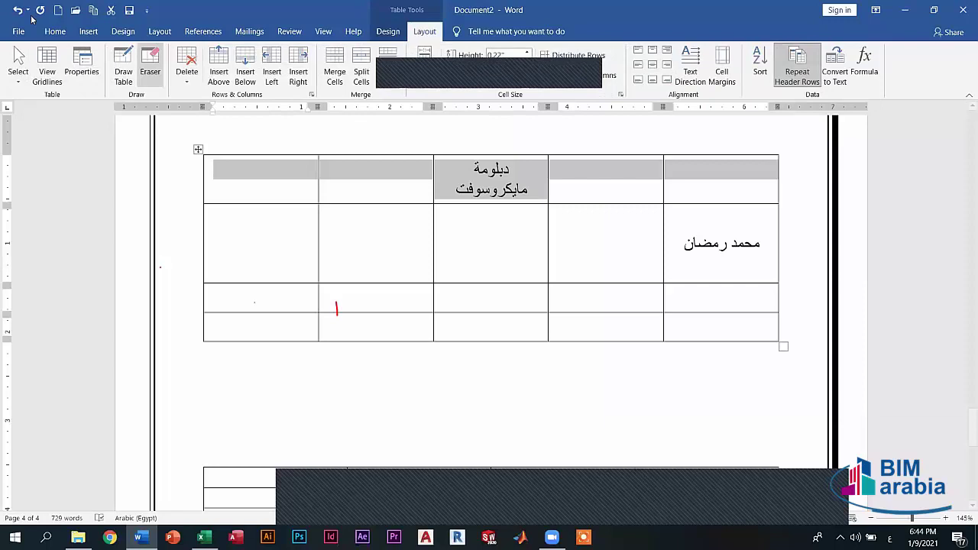
left_click(92, 32)
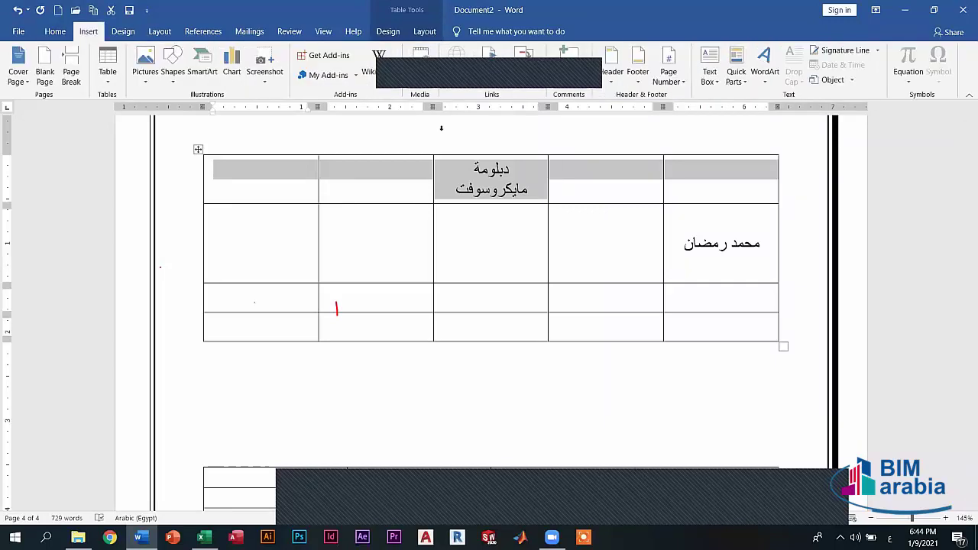
left_click(441, 127)
left_click(377, 142)
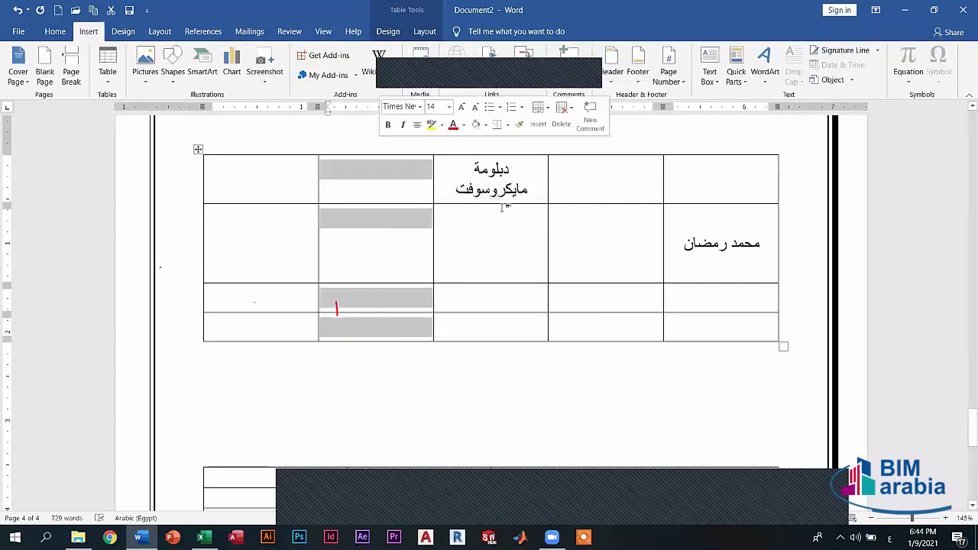
Step: Place the insertion point in the blank space below the tables on page 4
scroll(566, 232, "down", 1)
scroll(593, 287, "down", 1)
scroll(603, 306, "down", 4)
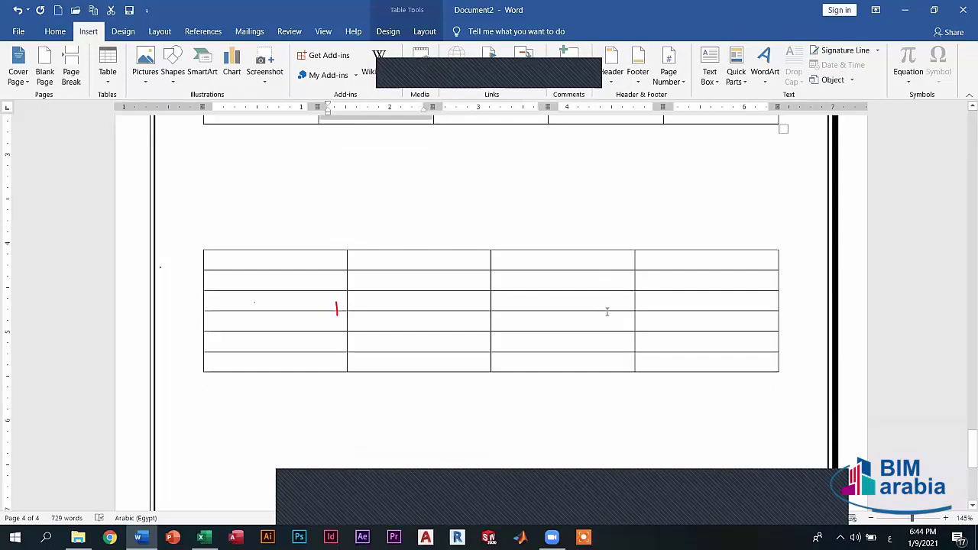
scroll(605, 312, "down", 1)
scroll(600, 321, "down", 5)
left_click(558, 295)
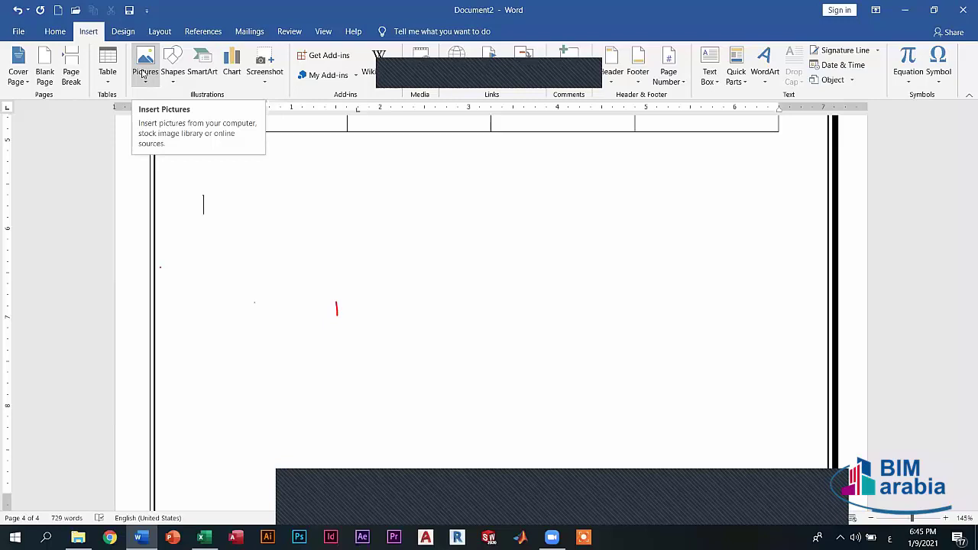
Step: Insert Screenshot (2).png from Pictures\Screenshots below the table on page 4
left_click(143, 73)
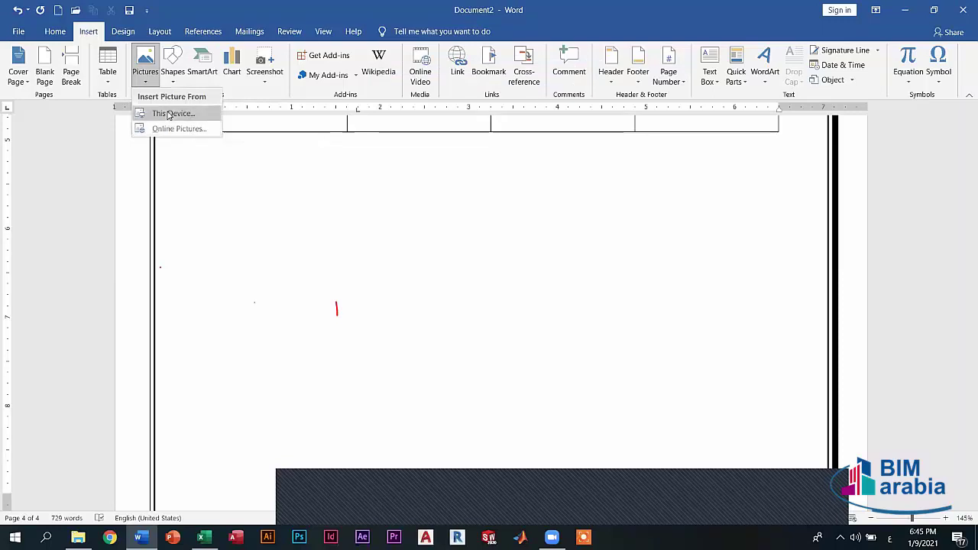
left_click(162, 115)
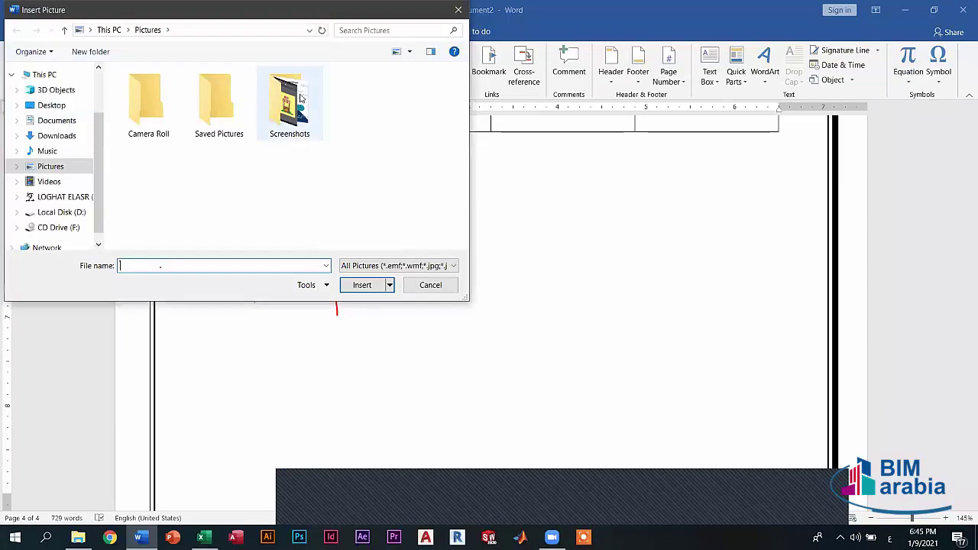
double_click(289, 100)
left_click(217, 90)
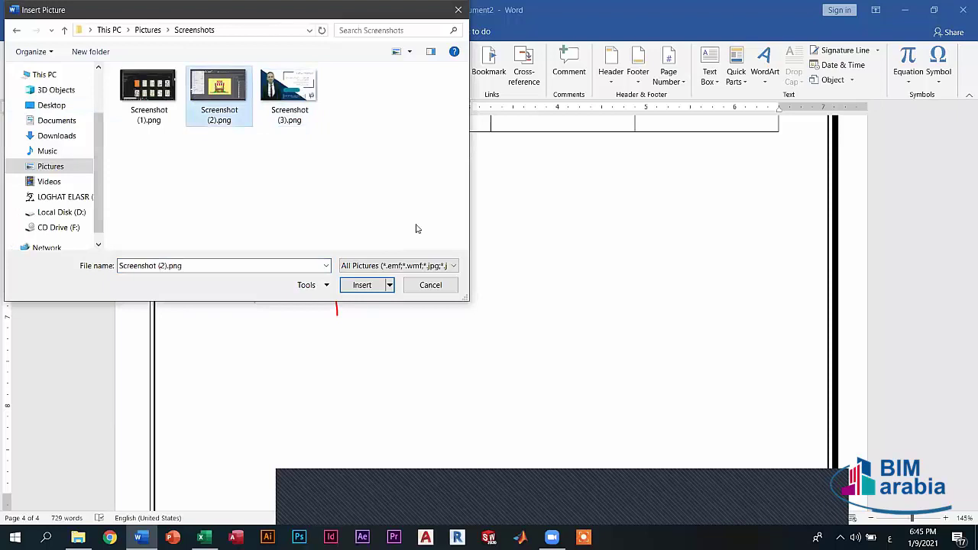
left_click(364, 285)
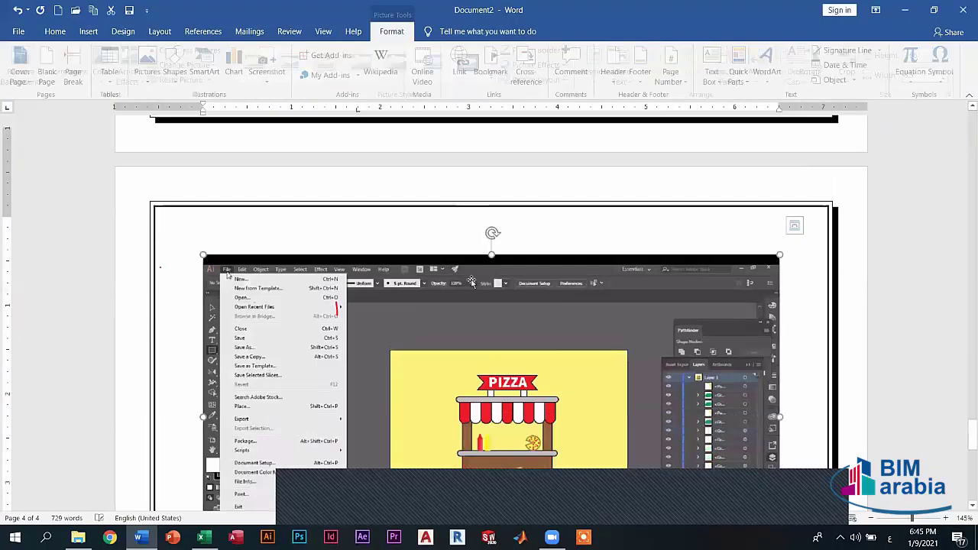
Step: Start Remove Background on the pizza-stand screenshot so unwanted areas show magenta
scroll(496, 238, "up", 4)
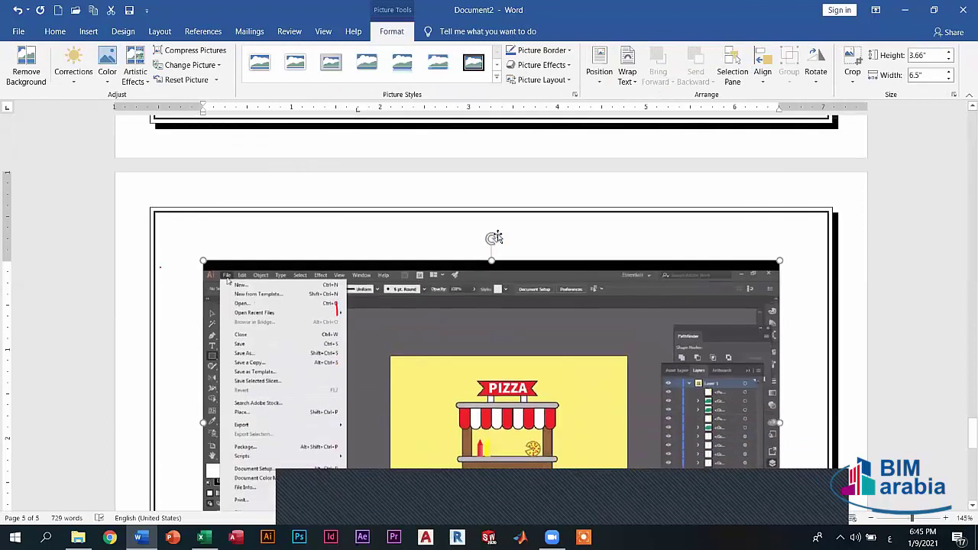
scroll(489, 240, "down", 4)
scroll(478, 246, "up", 3)
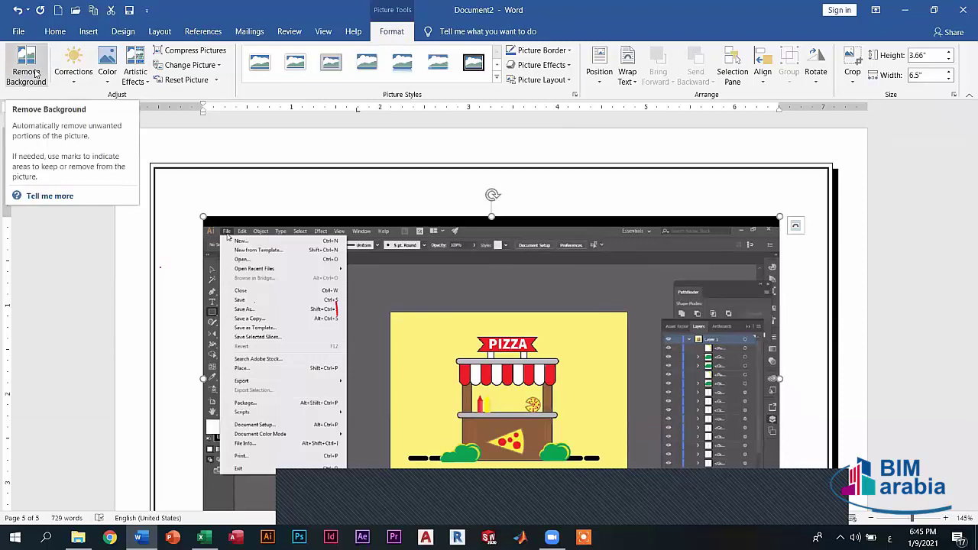
left_click(31, 73)
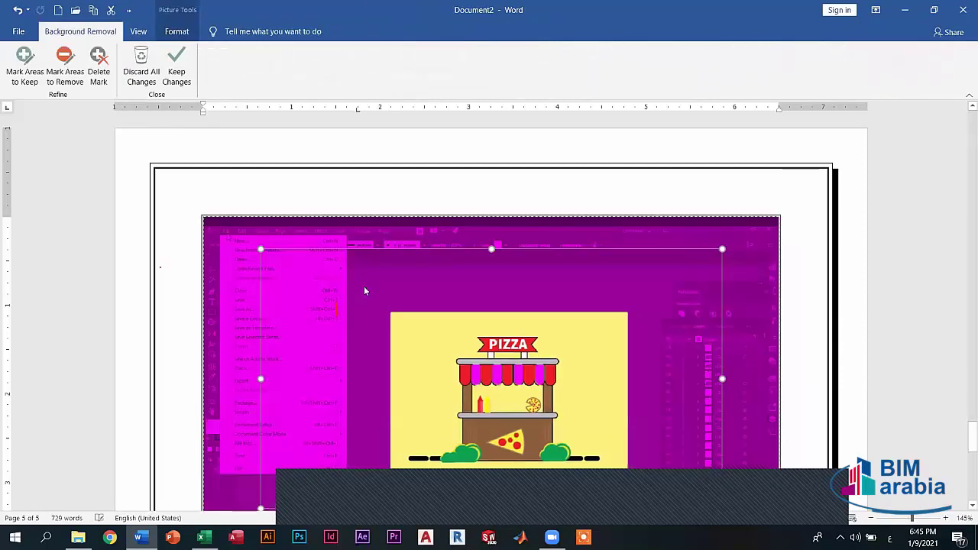
Step: Apply Keep Changes to the pizza screenshot's background removal and review the result
scroll(377, 288, "down", 2)
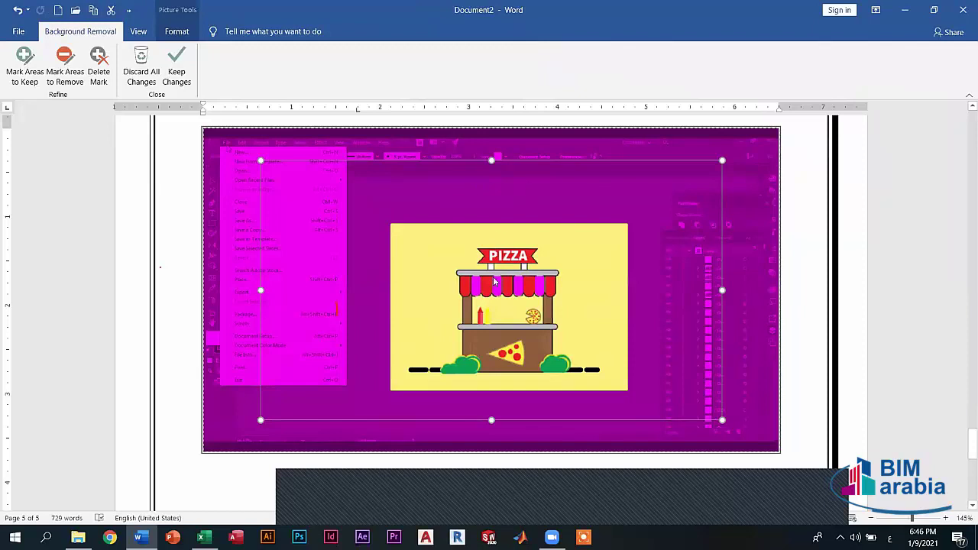
scroll(522, 227, "up", 2)
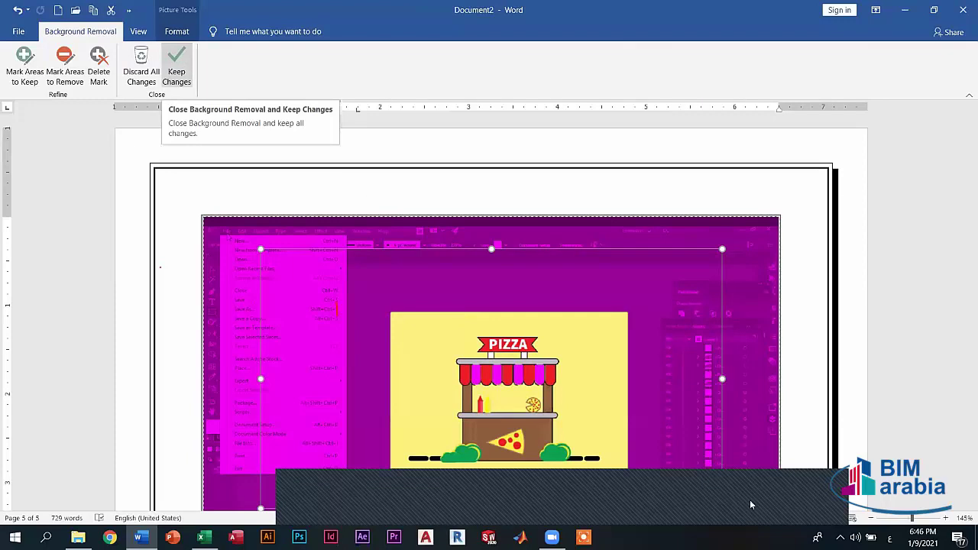
left_click(644, 518)
scroll(645, 512, "down", 5)
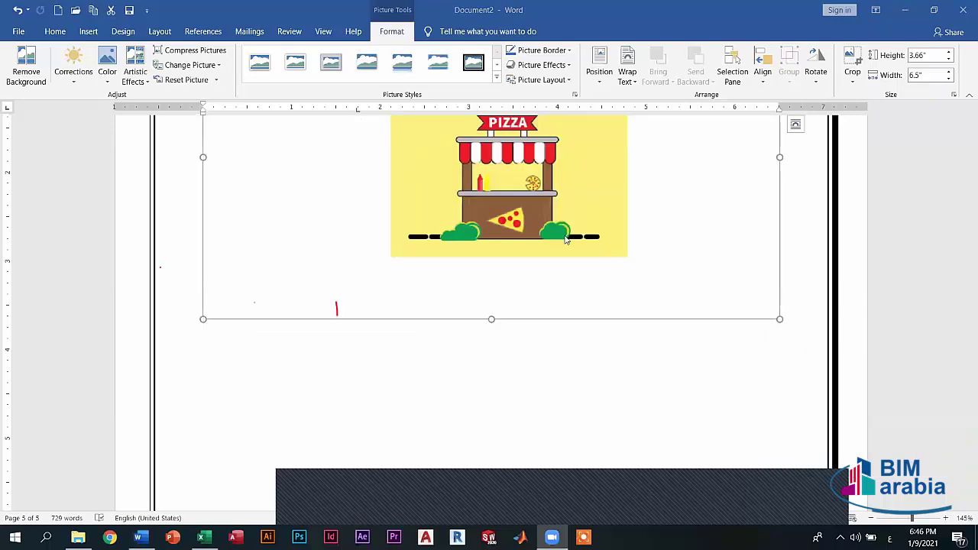
scroll(523, 228, "up", 4)
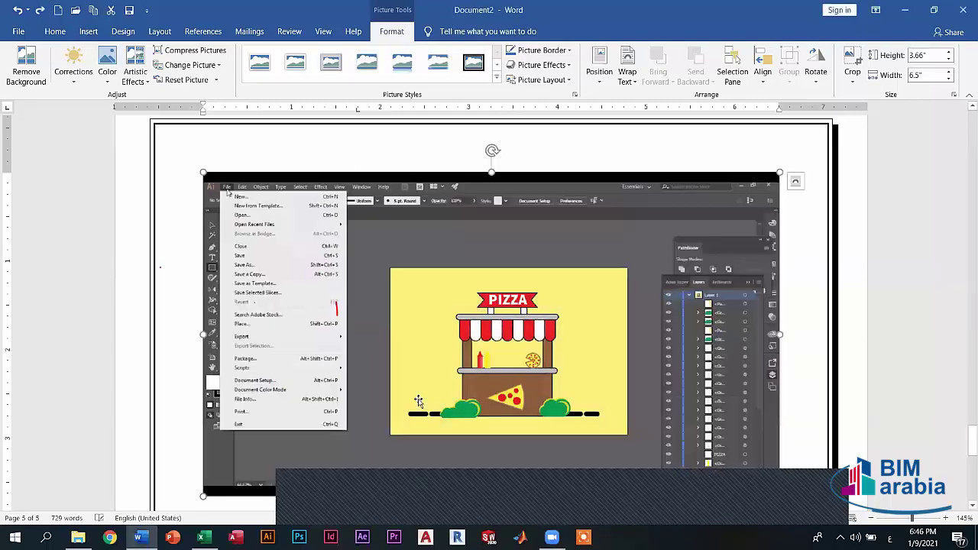
Step: Restart Remove Background and drag the marquee handles to fit the keep region around the pizza stand
left_click(38, 76)
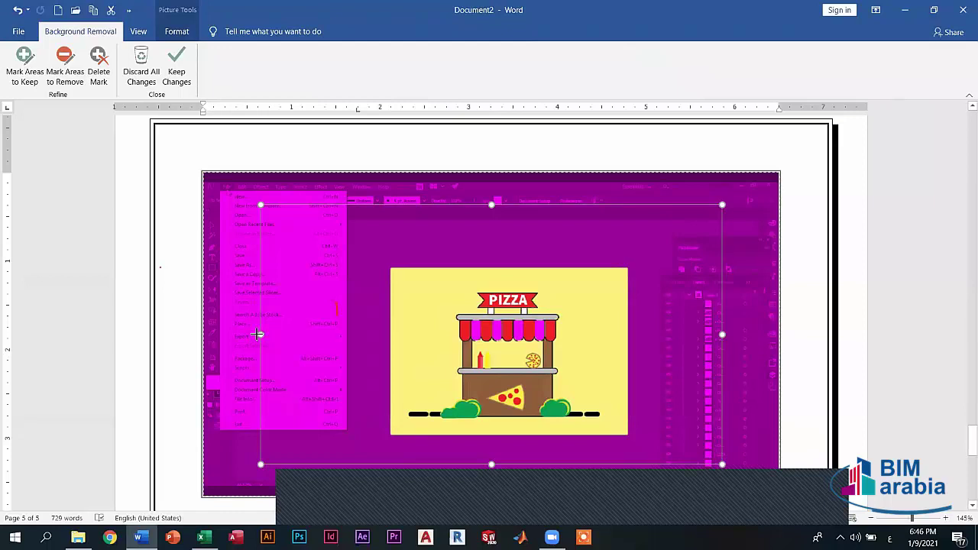
left_click_drag(257, 334, 212, 334)
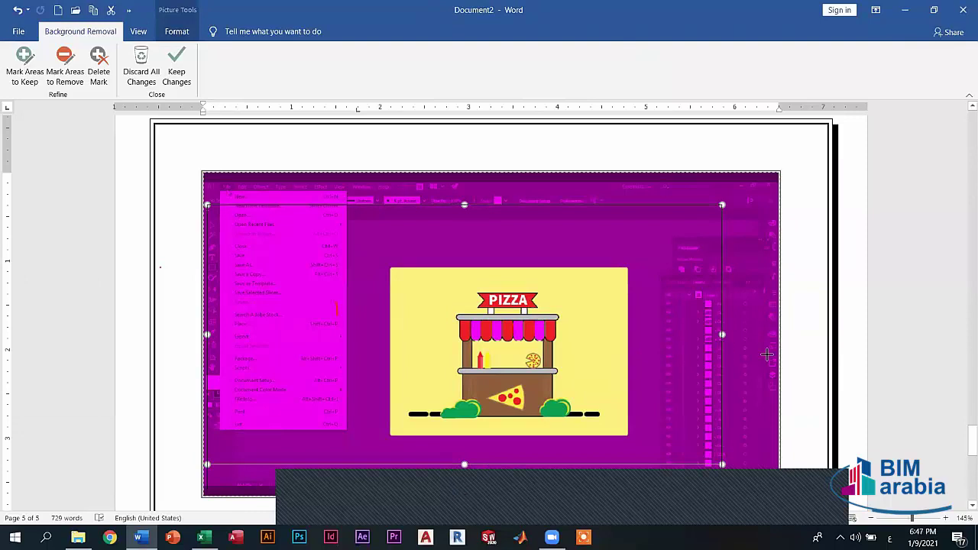
left_click_drag(724, 347, 762, 348)
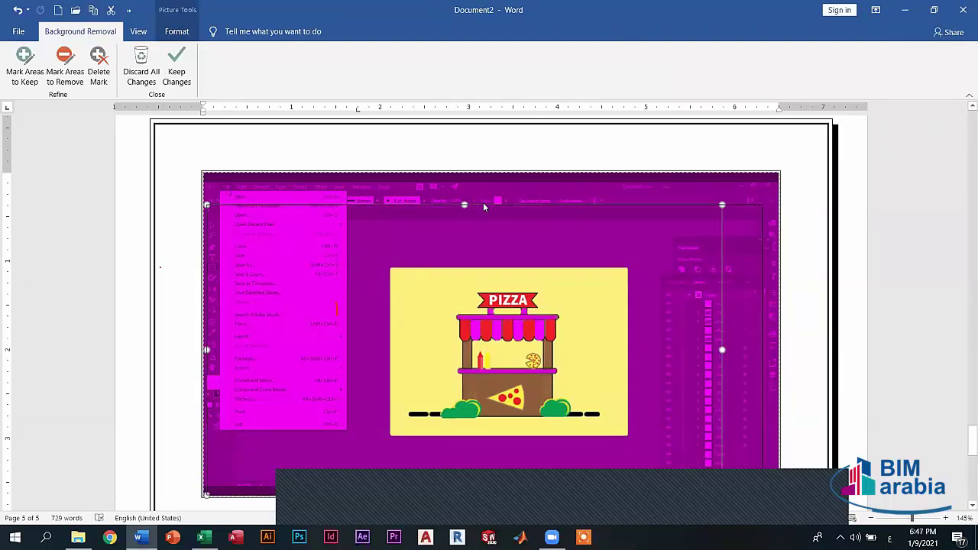
left_click(499, 207)
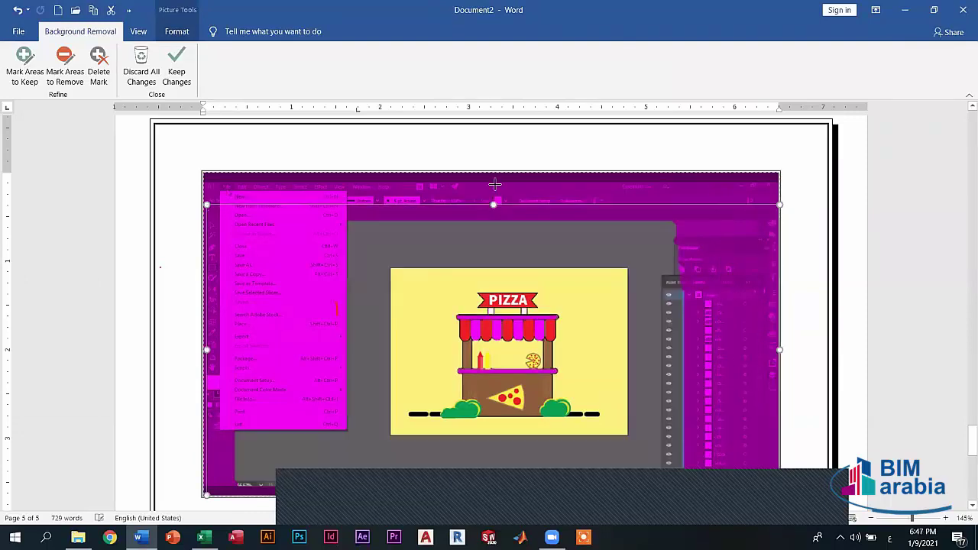
left_click_drag(493, 204, 489, 174)
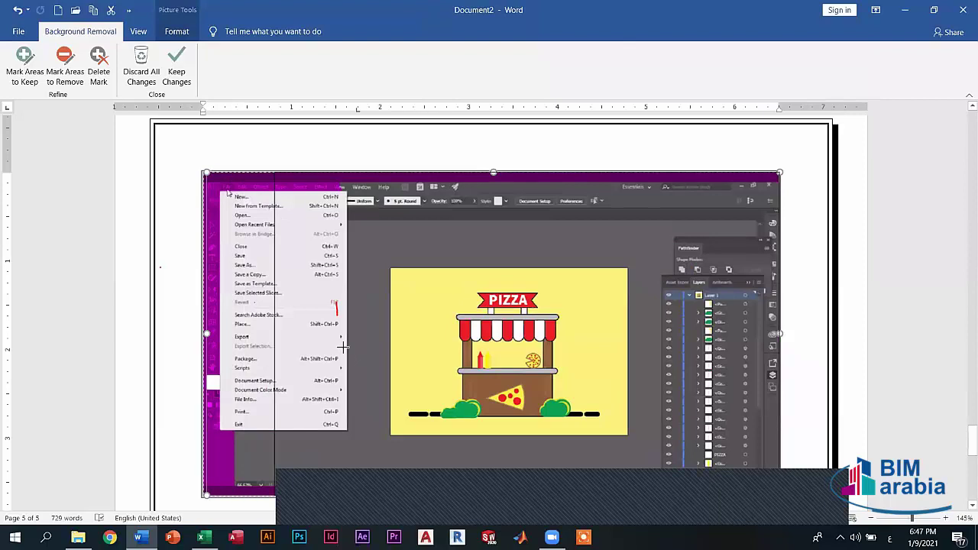
left_click_drag(355, 364, 310, 343)
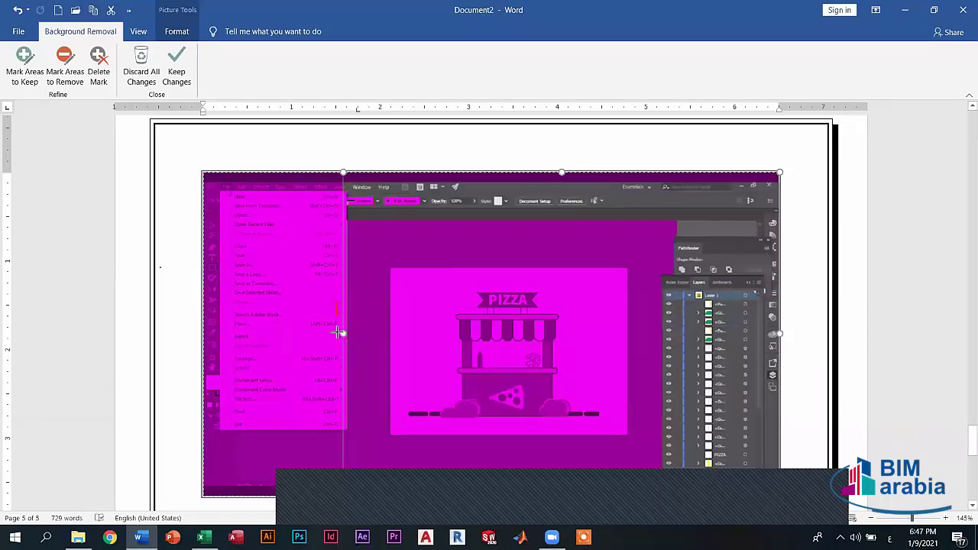
left_click_drag(315, 344, 308, 344)
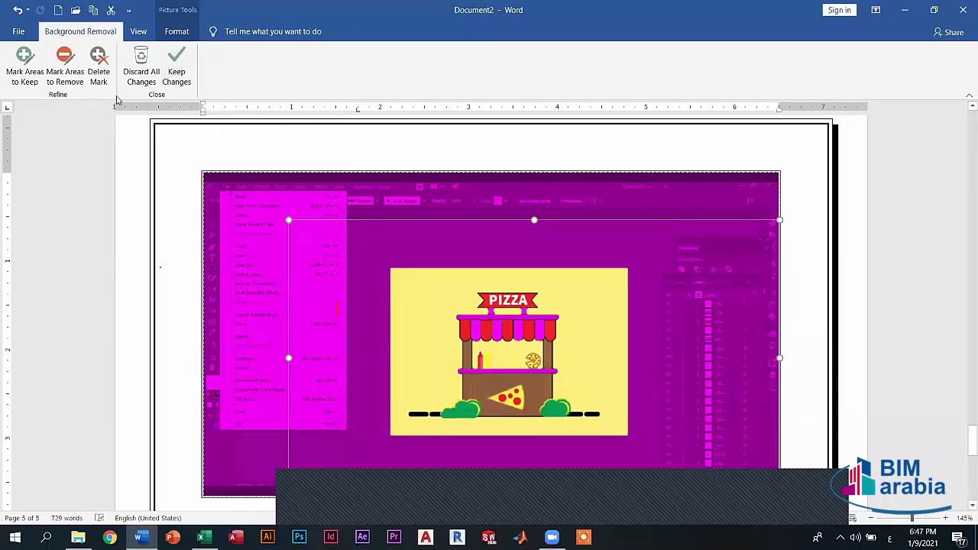
Step: Mark the top bar, menu area and pizza surroundings as areas to keep, then apply the removal
left_click(98, 67)
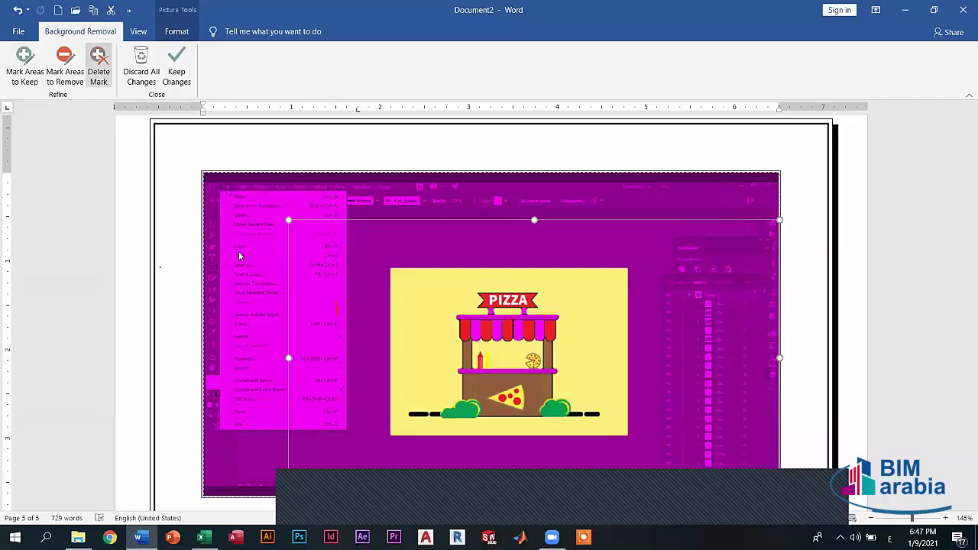
key("Escape")
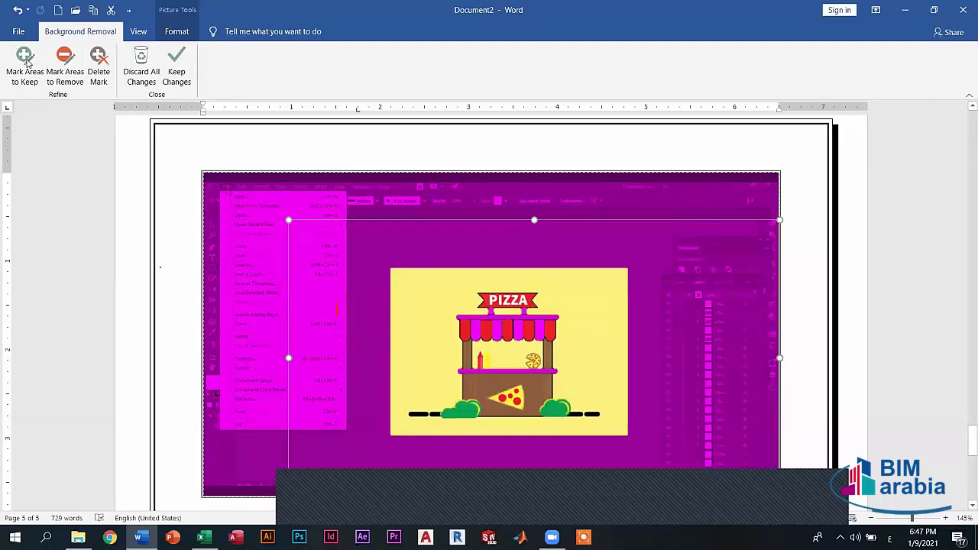
left_click(26, 64)
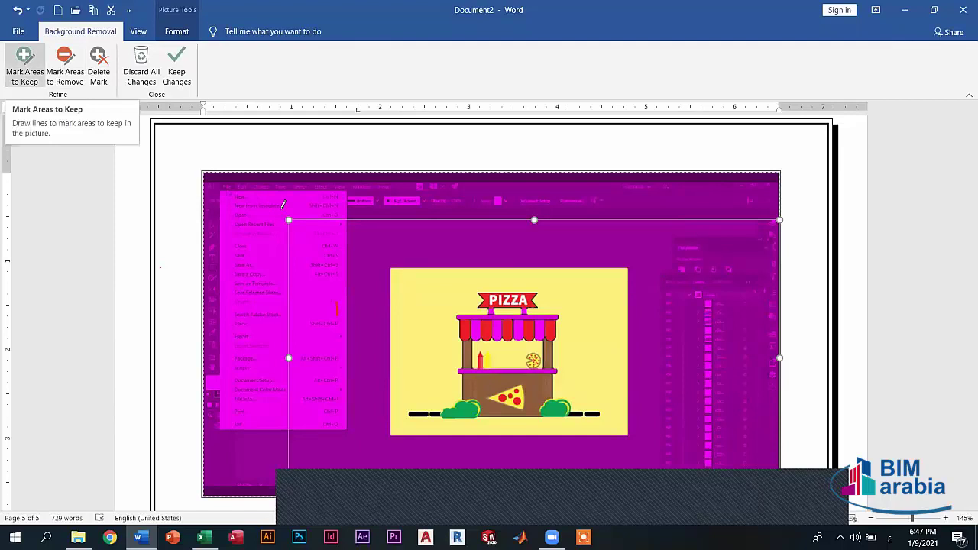
left_click(345, 200)
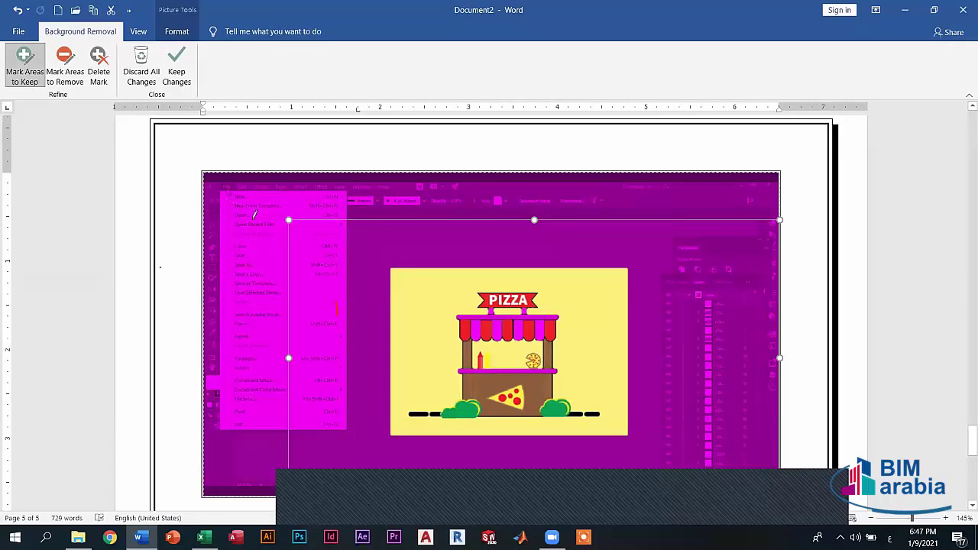
left_click(269, 435)
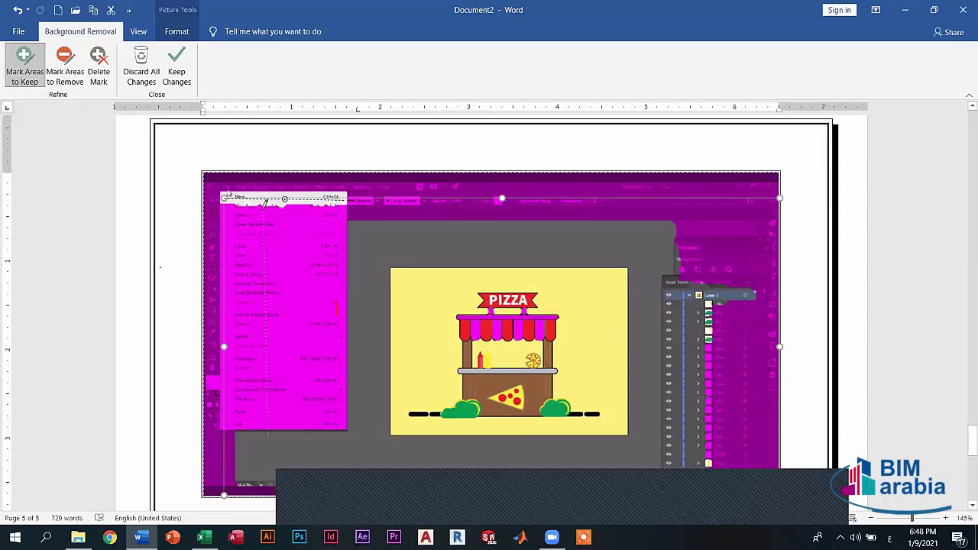
left_click_drag(265, 203, 263, 201)
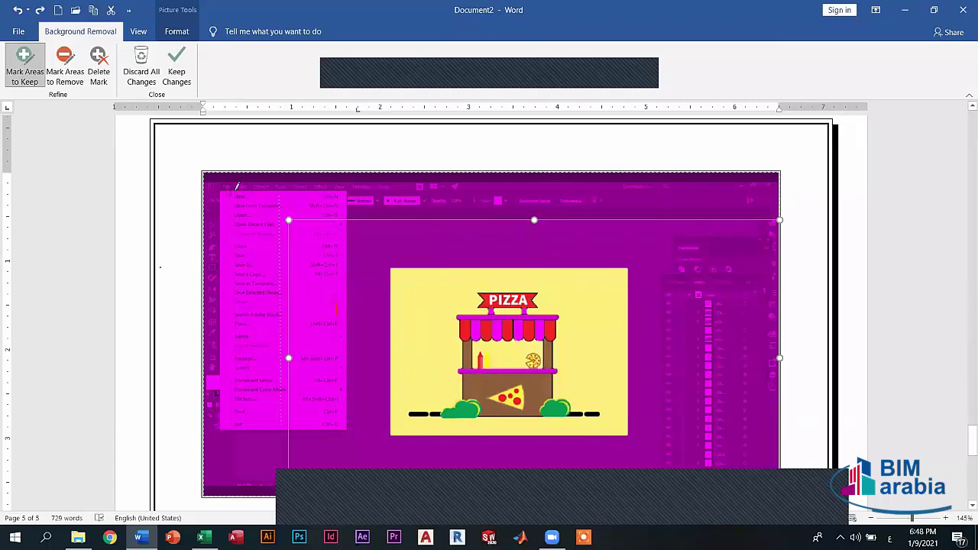
left_click(280, 313)
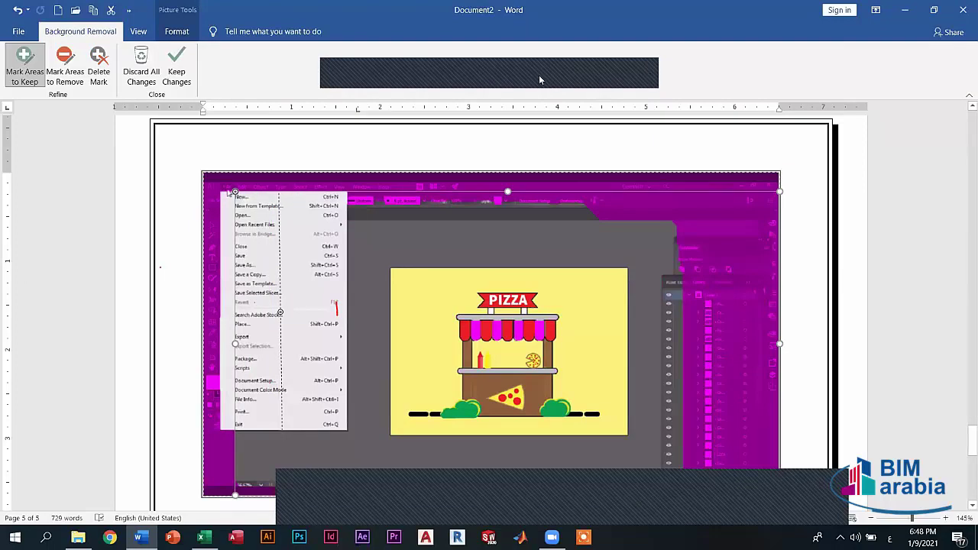
left_click(176, 69)
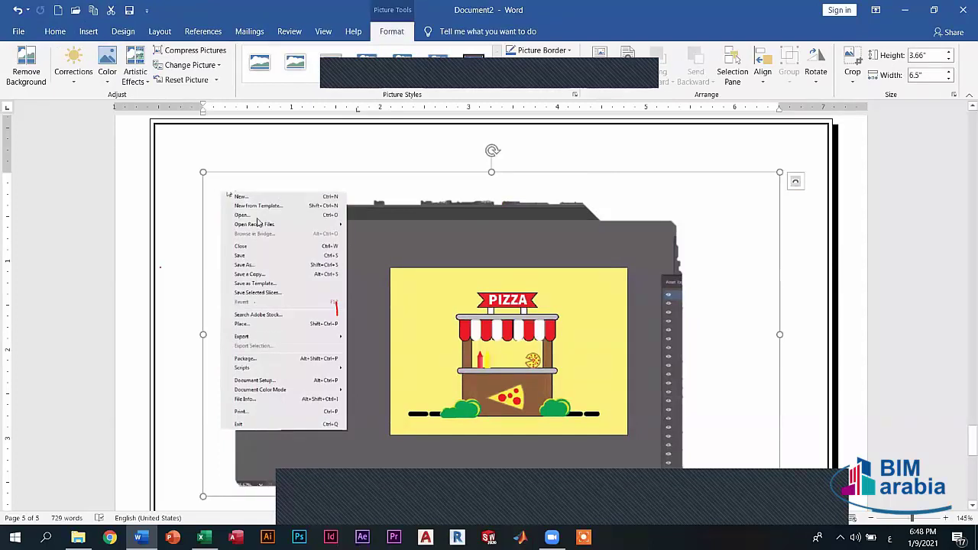
Step: Reopen Remove Background, mark the PIZZA sign for removal and keep the changes
left_click(26, 69)
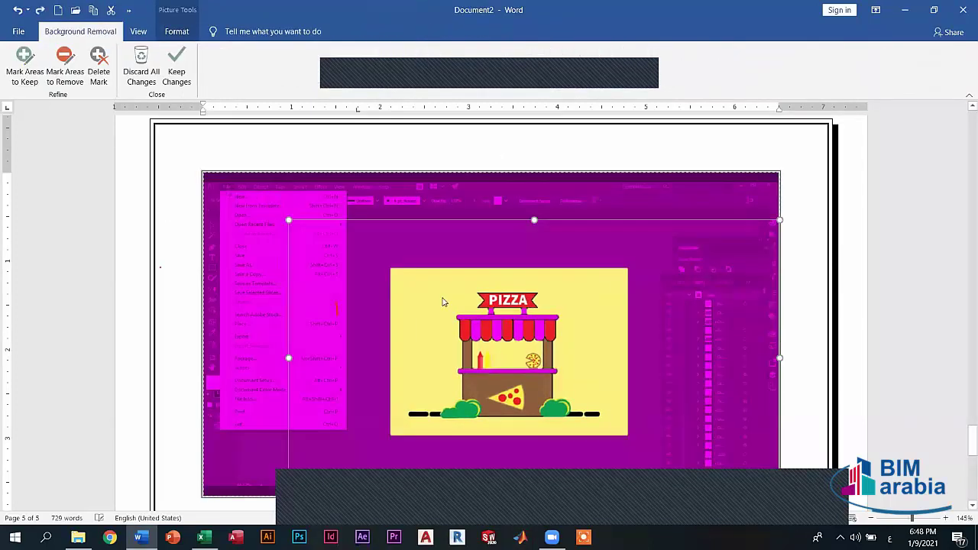
left_click(62, 60)
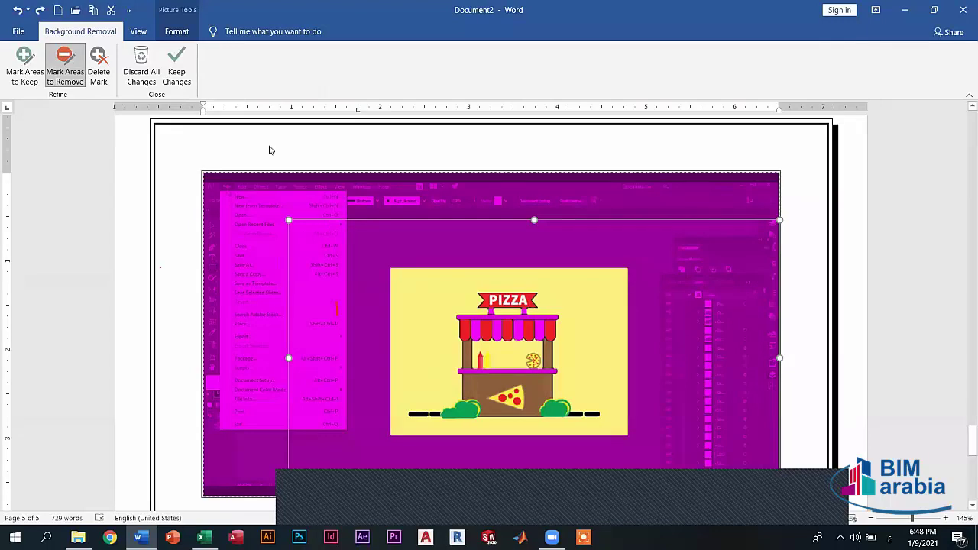
left_click(502, 299)
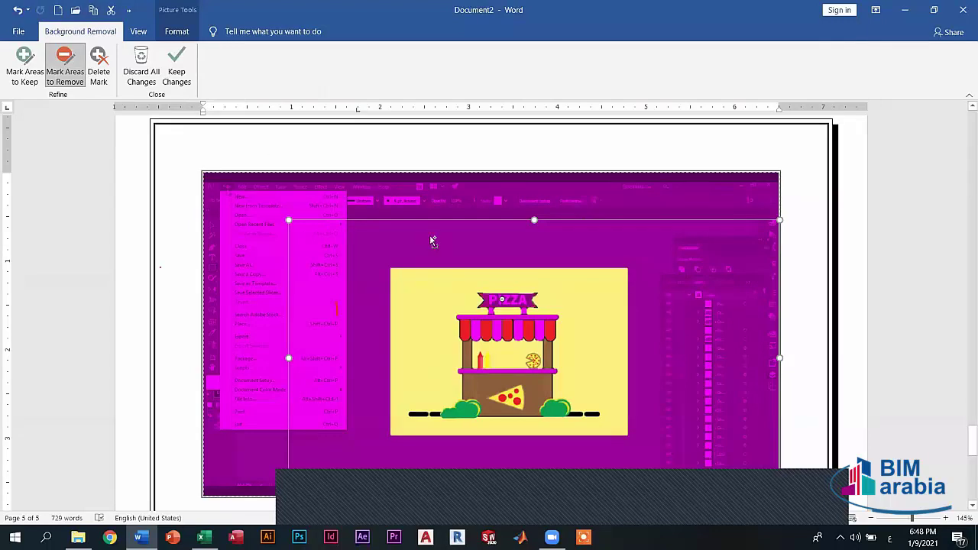
left_click(177, 68)
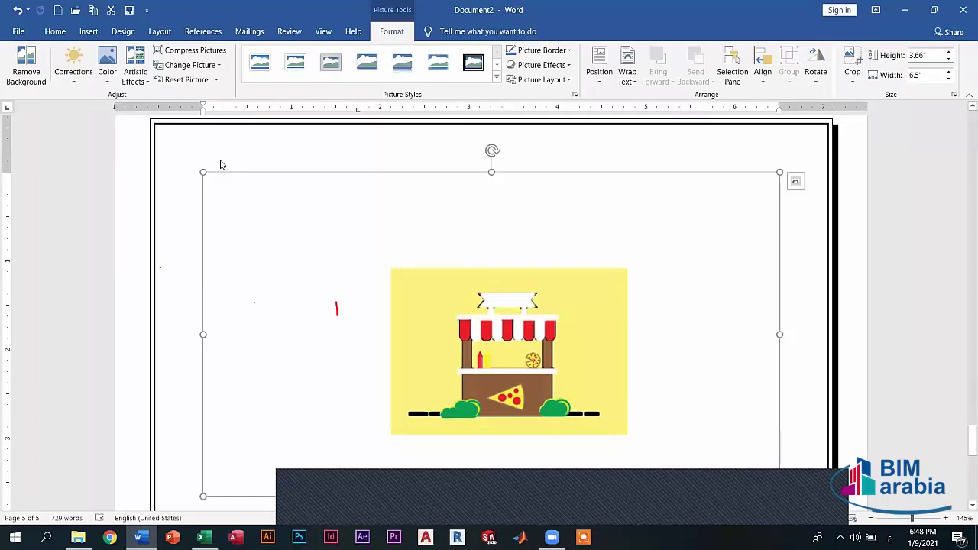
Step: Undo the removal that erased the PIZZA sign, returning to the Background Removal preview
key("ctrl+z")
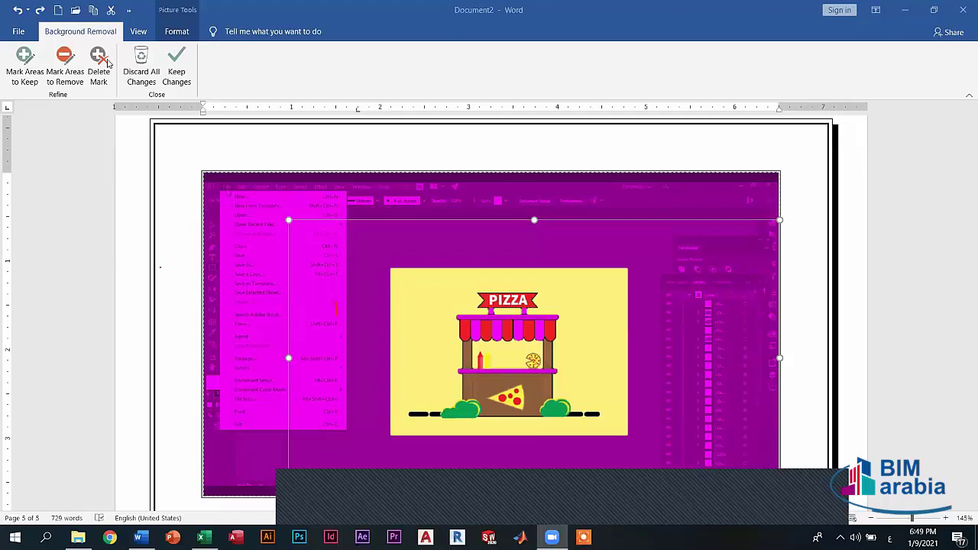
Step: Mark the top-left region and the screenshot's menu area as areas to keep
left_click(24, 61)
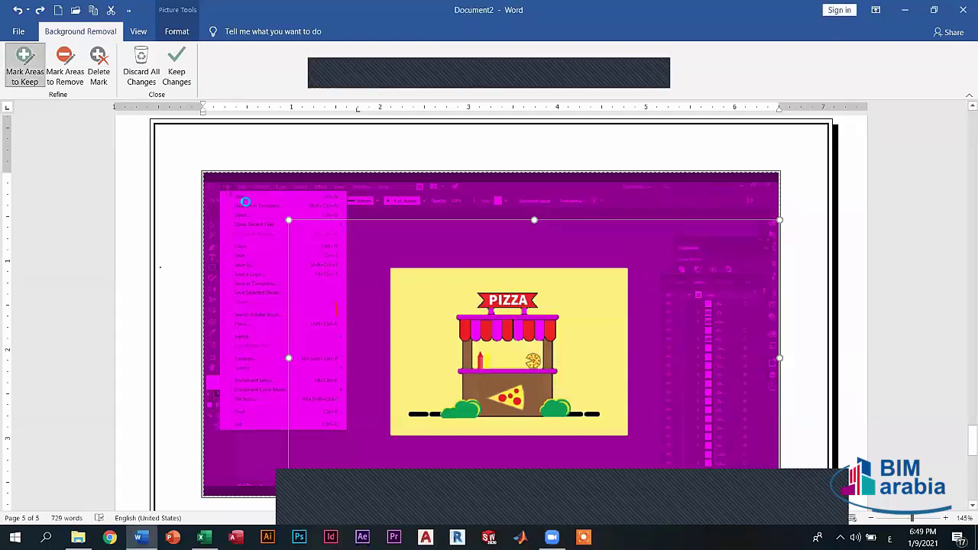
left_click_drag(348, 219, 203, 144)
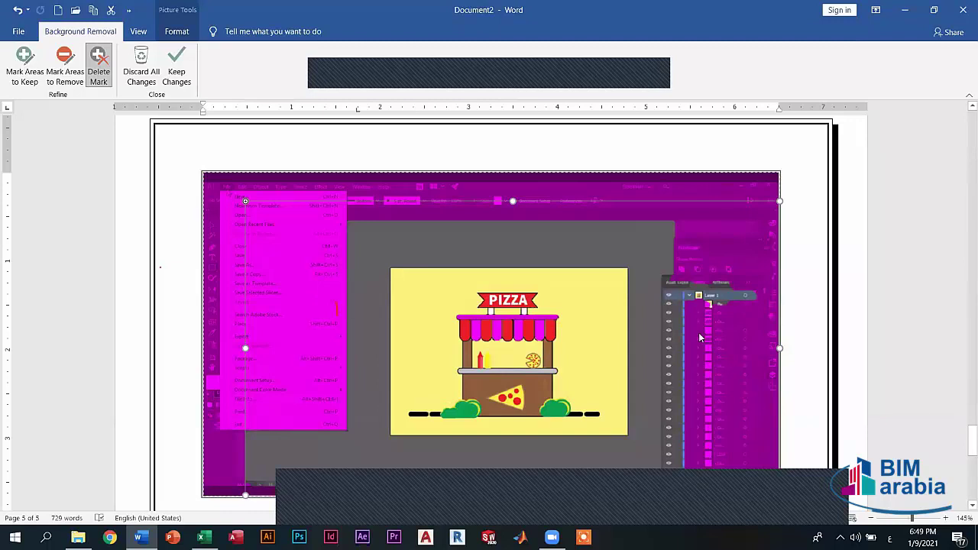
left_click(244, 191)
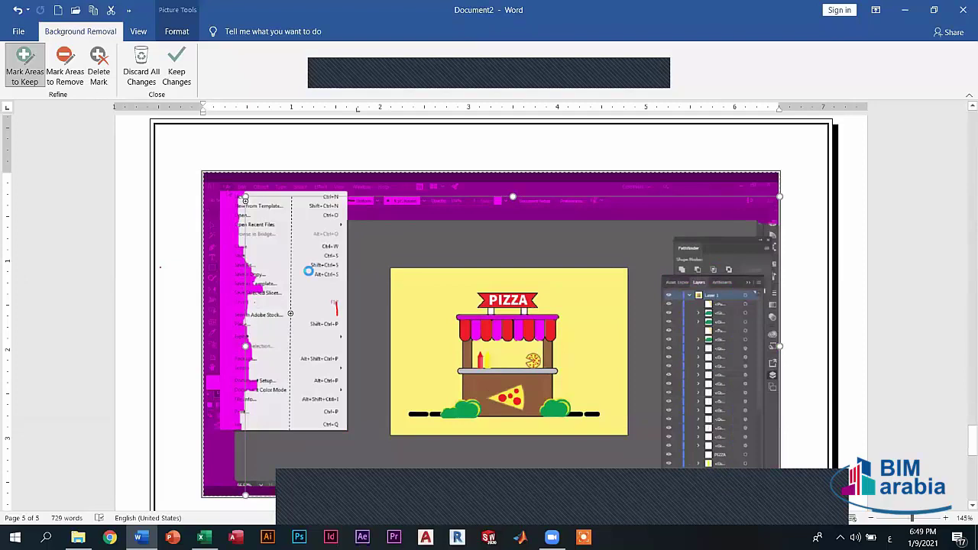
left_click(234, 279)
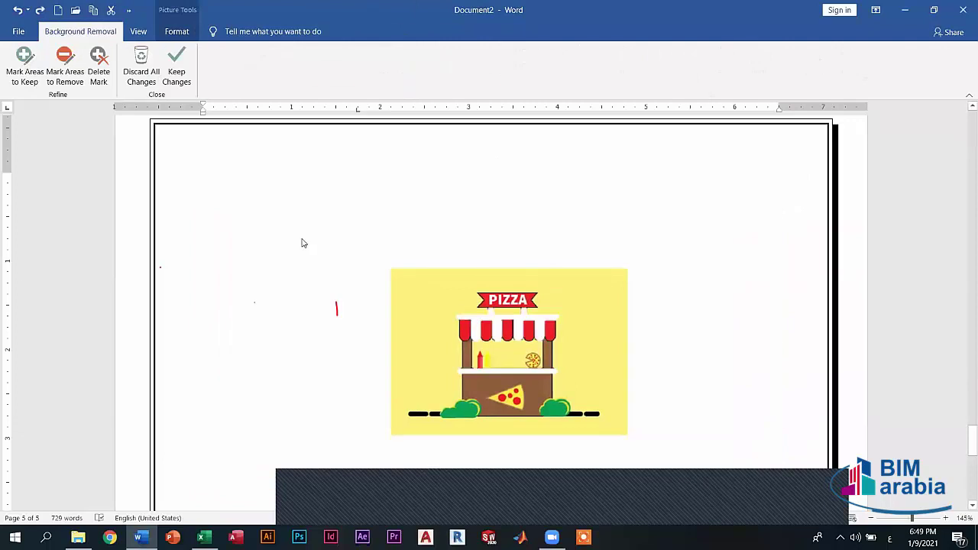
Step: Keep the current result, insert a fresh Screenshot (2).png and start Remove Background on it
left_click(312, 245)
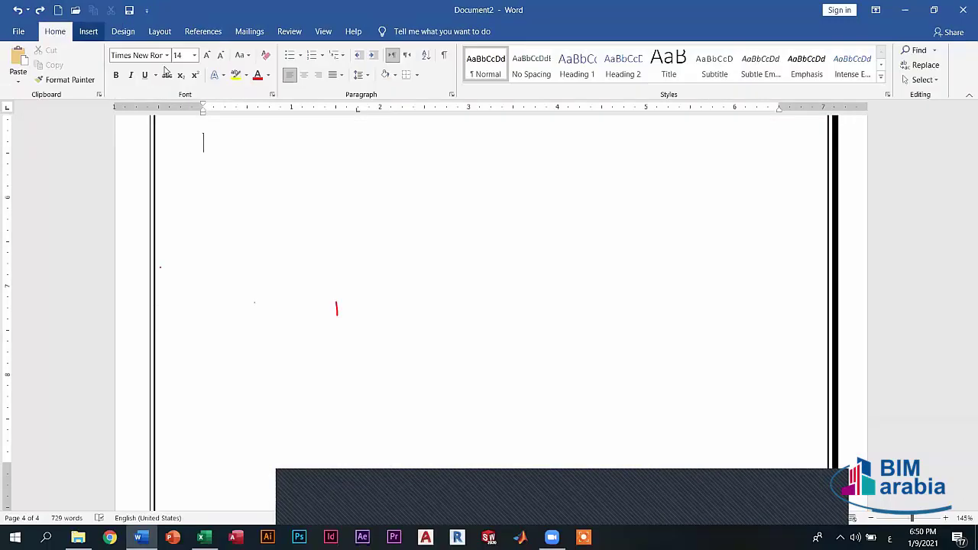
left_click(89, 32)
left_click(143, 75)
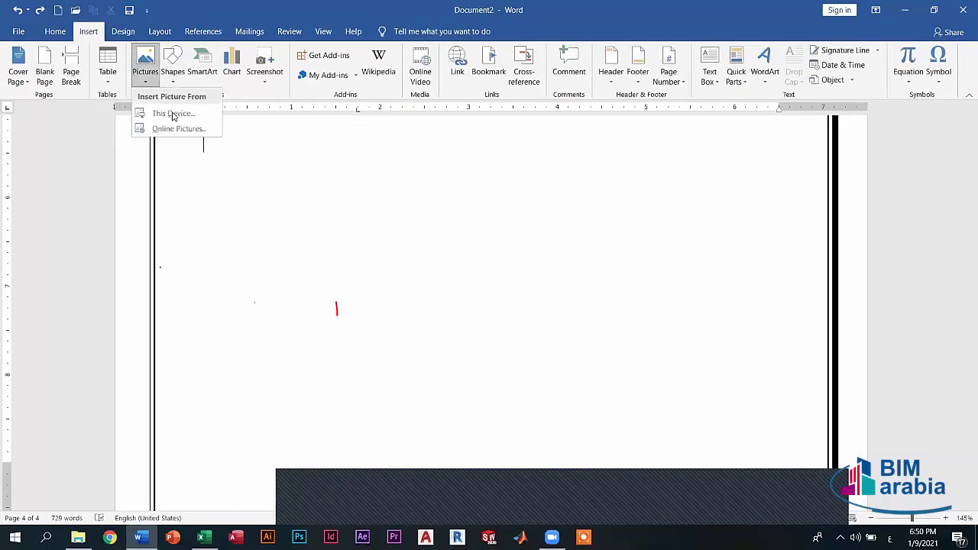
left_click(174, 114)
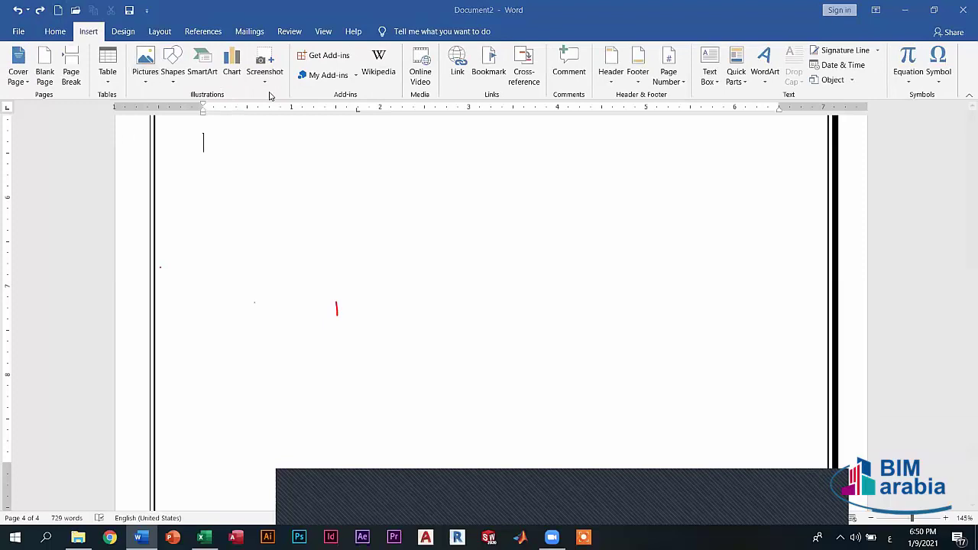
left_click(219, 90)
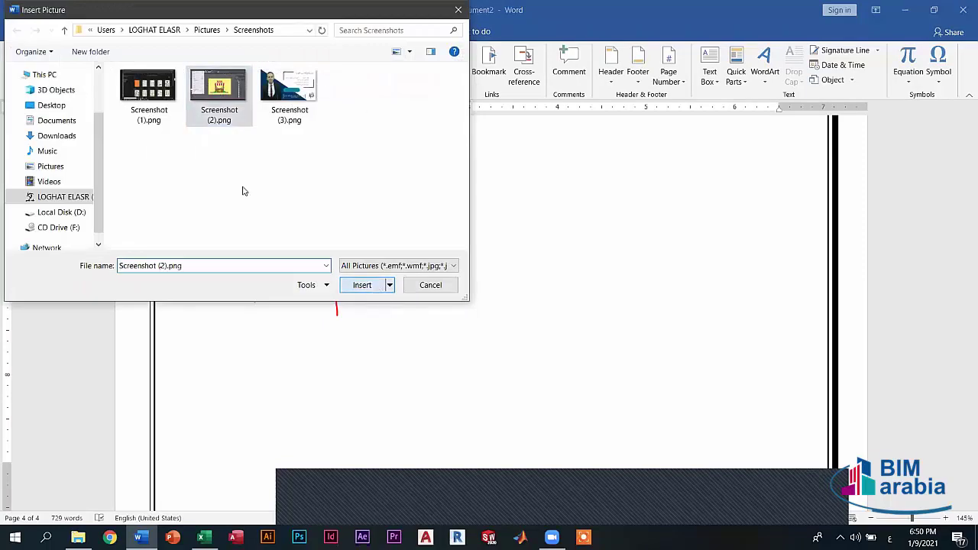
key("Return")
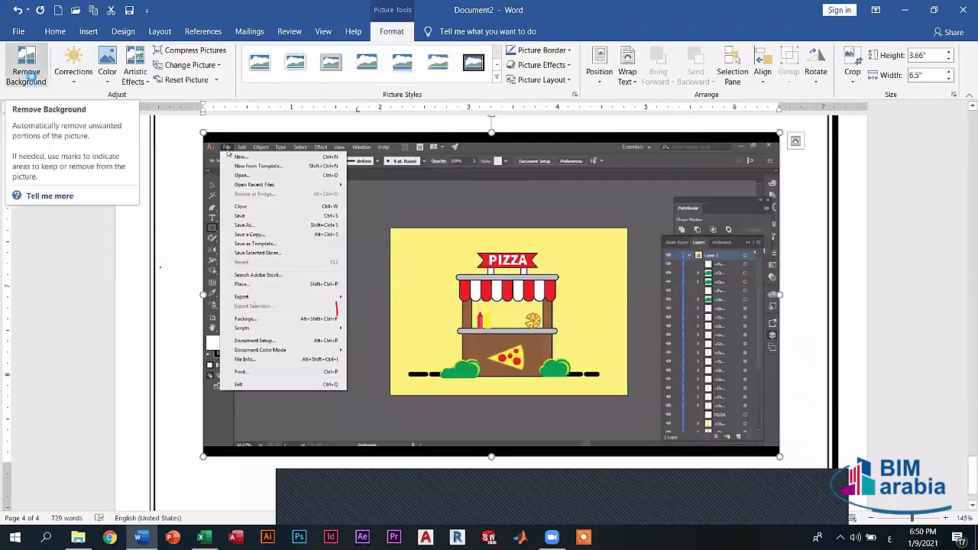
left_click(30, 77)
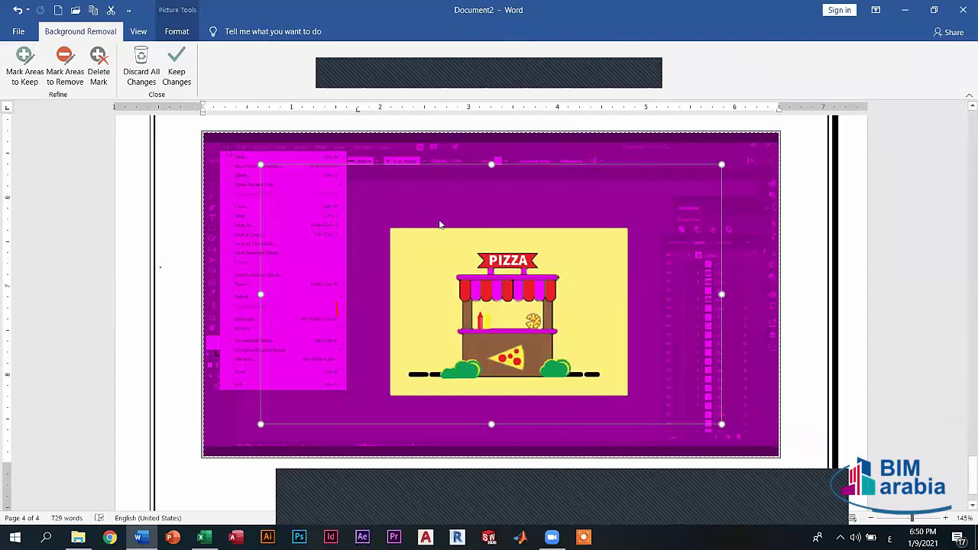
Step: Keep the background removal so only the yellow pizza-stand panel with its PIZZA sign remains
left_click(187, 81)
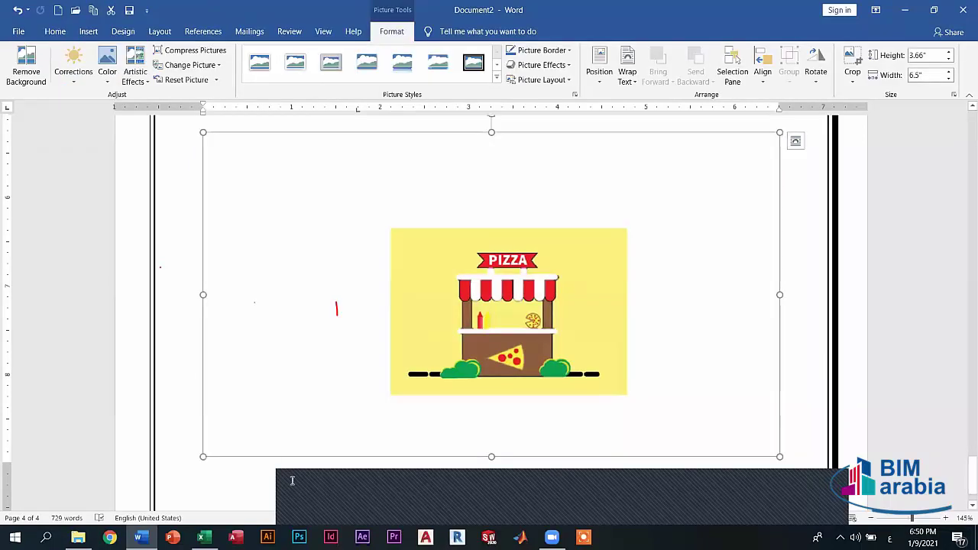
Step: Select the pizza-stand screenshot and reopen Background Removal, with areas outside the yellow panel shown magenta
left_click_drag(292, 480, 229, 264)
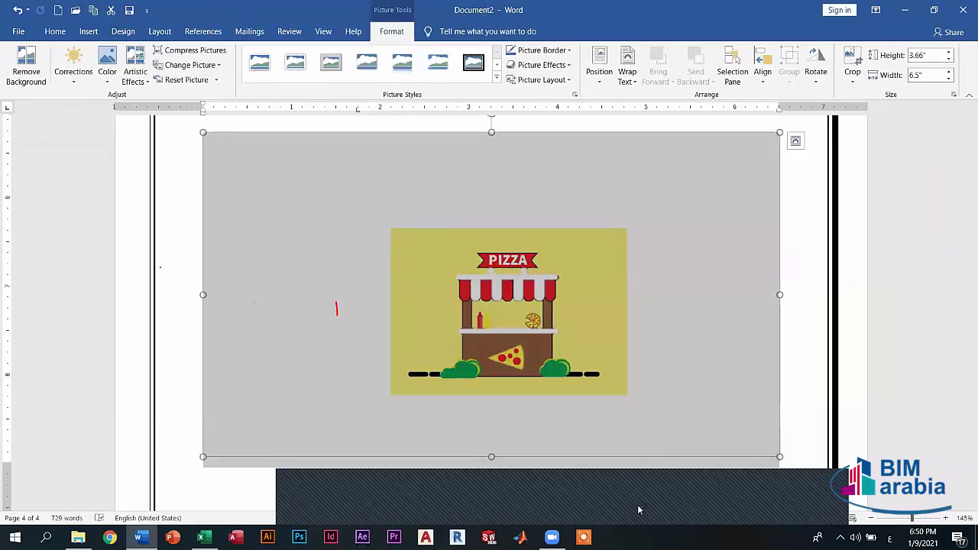
left_click(186, 380)
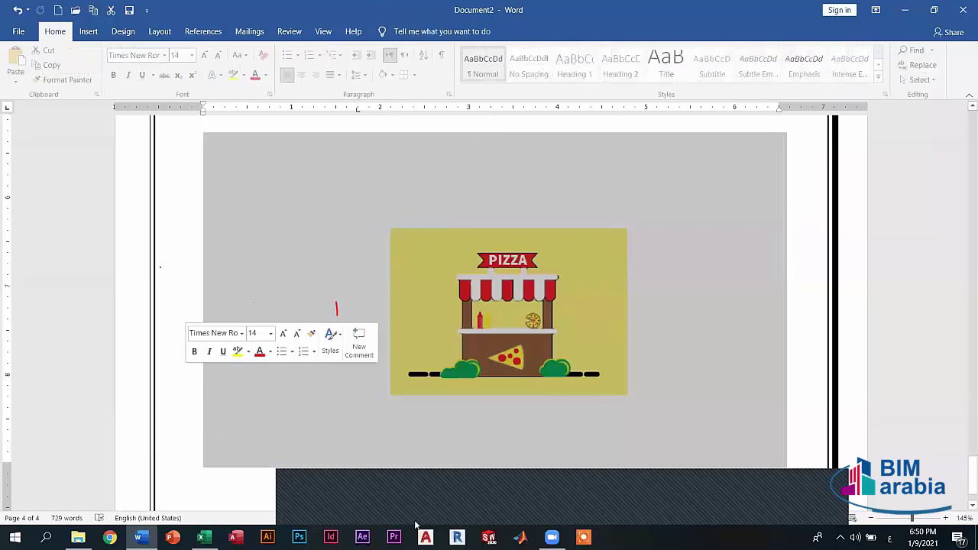
left_click(463, 289)
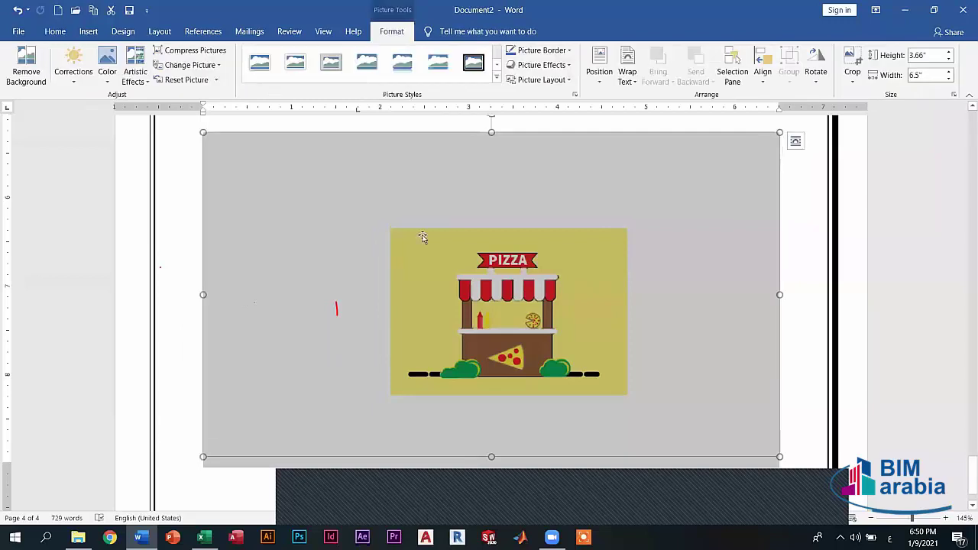
left_click(23, 65)
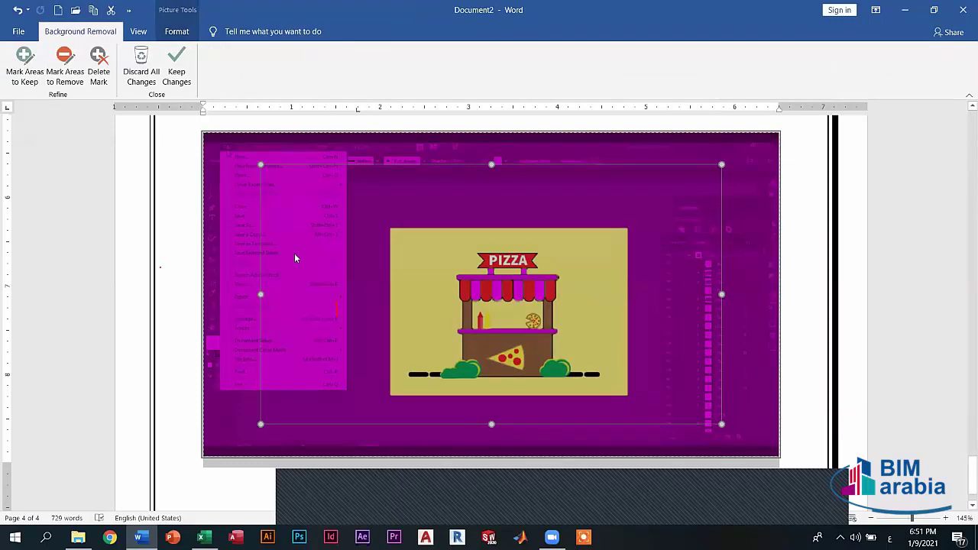
Step: Mark the screenshot's menu list as an area to keep and apply the refined removal
left_click(27, 64)
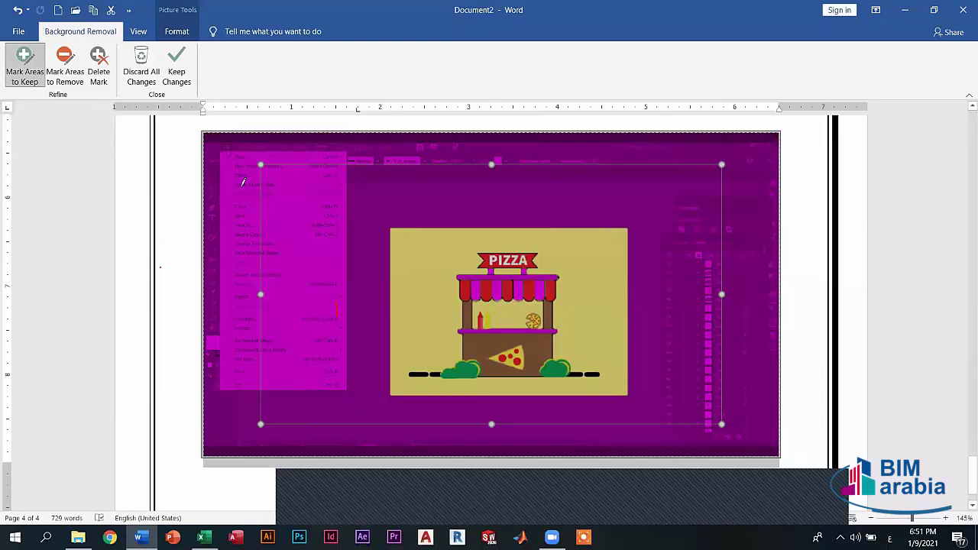
left_click_drag(260, 372, 259, 385)
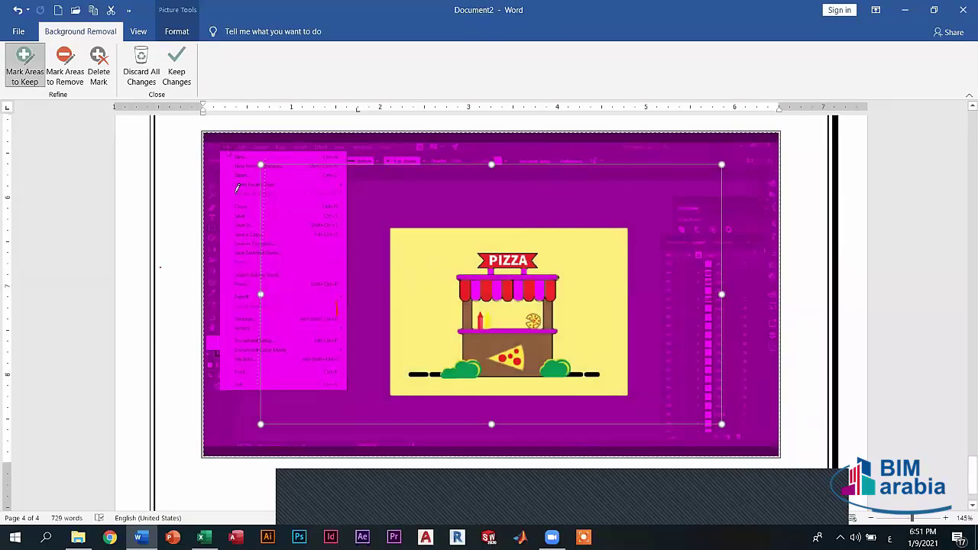
left_click_drag(237, 188, 232, 163)
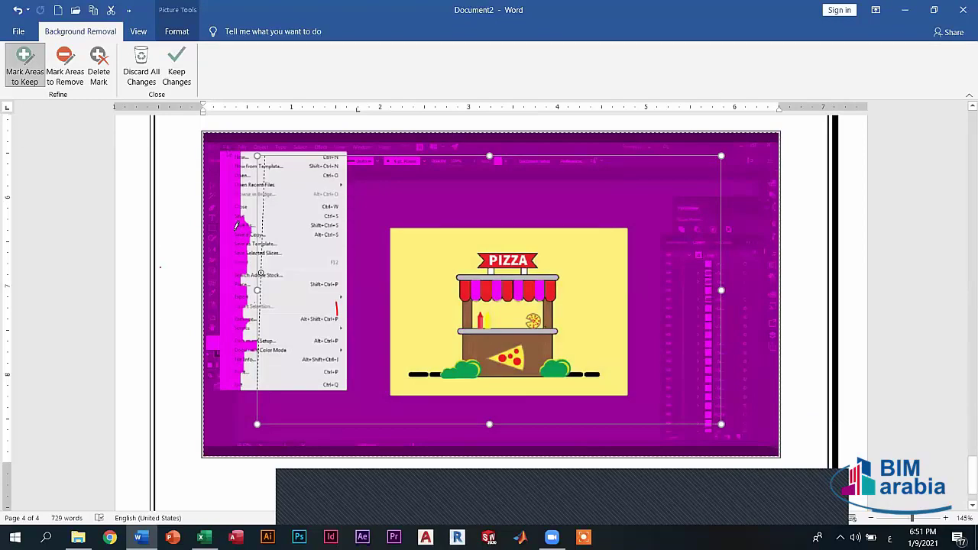
left_click(235, 227)
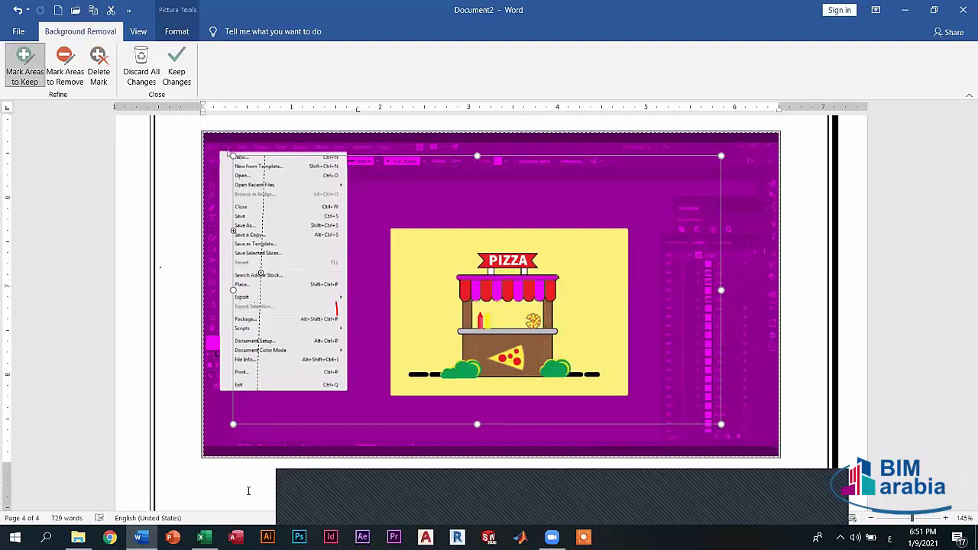
key("Escape")
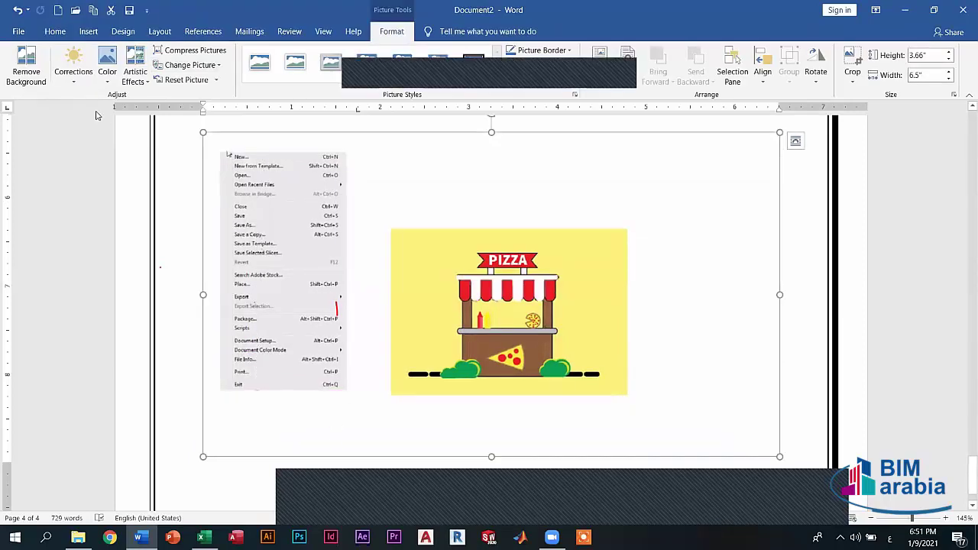
Step: Reopen Background Removal and mark the pizza slice, first for removal, then to keep
left_click(26, 65)
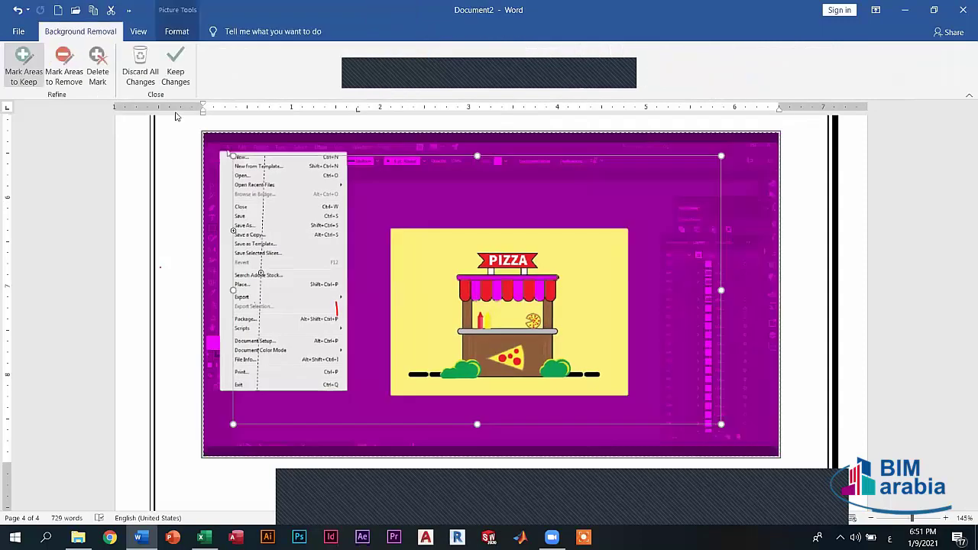
left_click(69, 62)
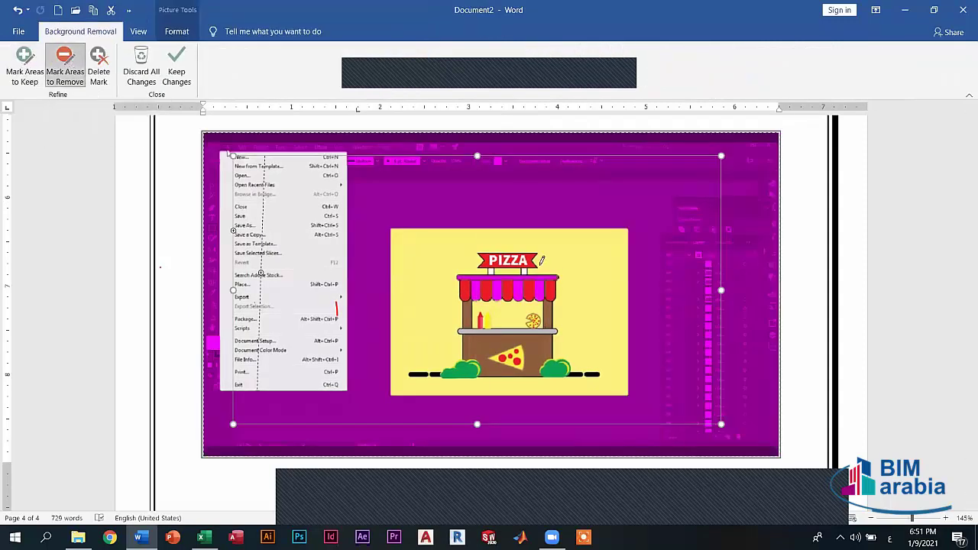
left_click(518, 353)
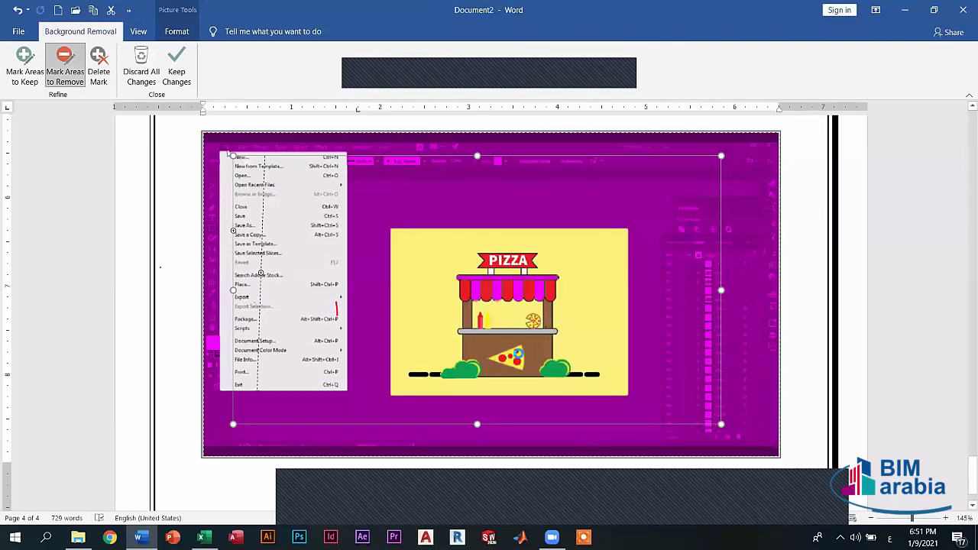
left_click_drag(501, 356, 492, 359)
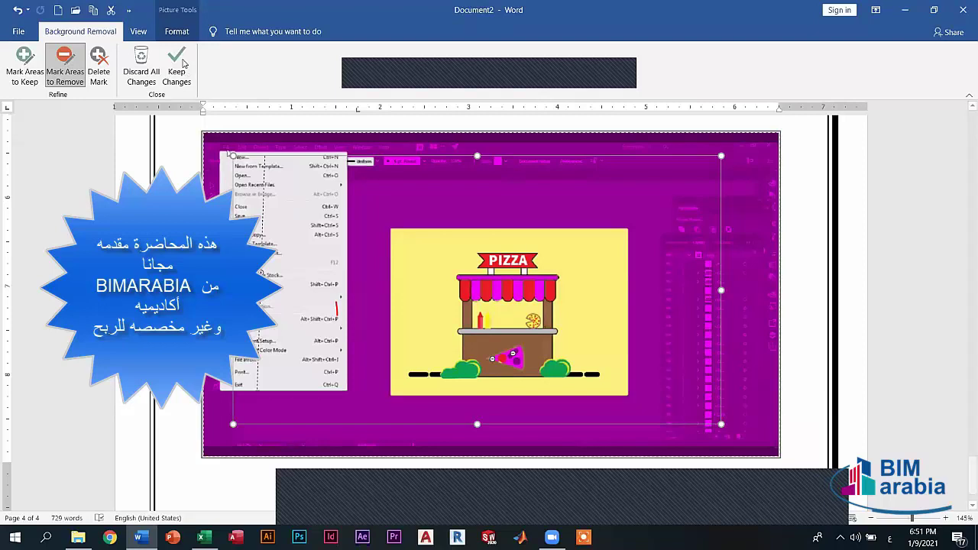
left_click(179, 69)
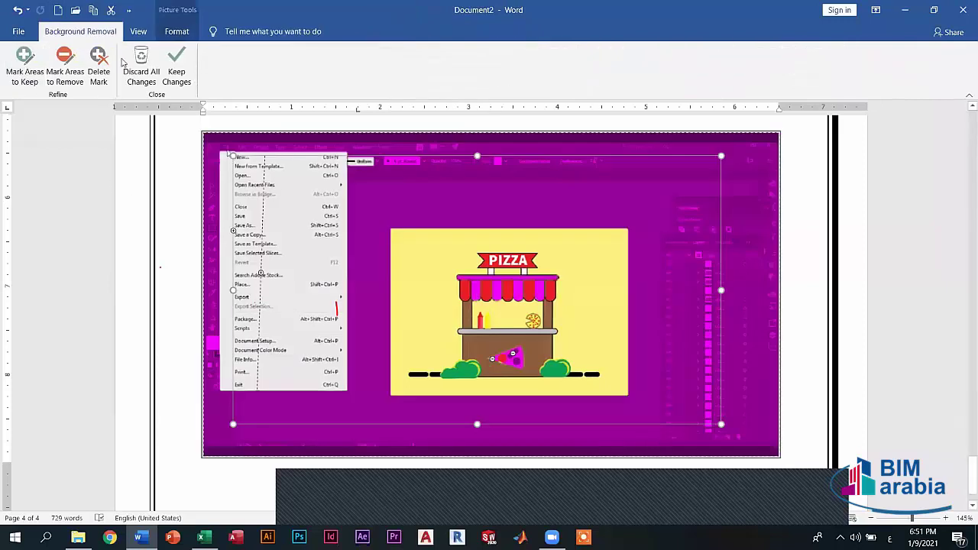
left_click(142, 71)
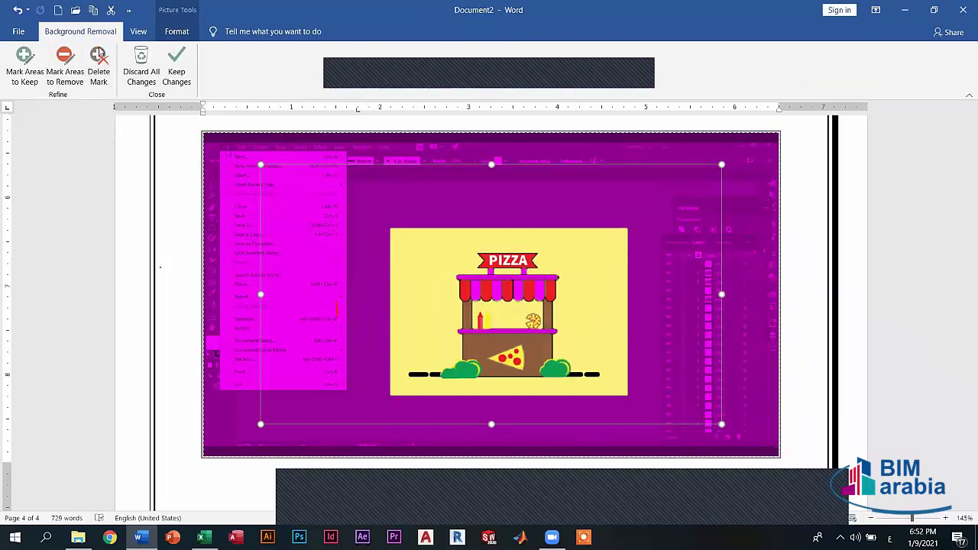
Step: Discard the background removal so the full original screenshot, Illustrator window included, returns
left_click(145, 36)
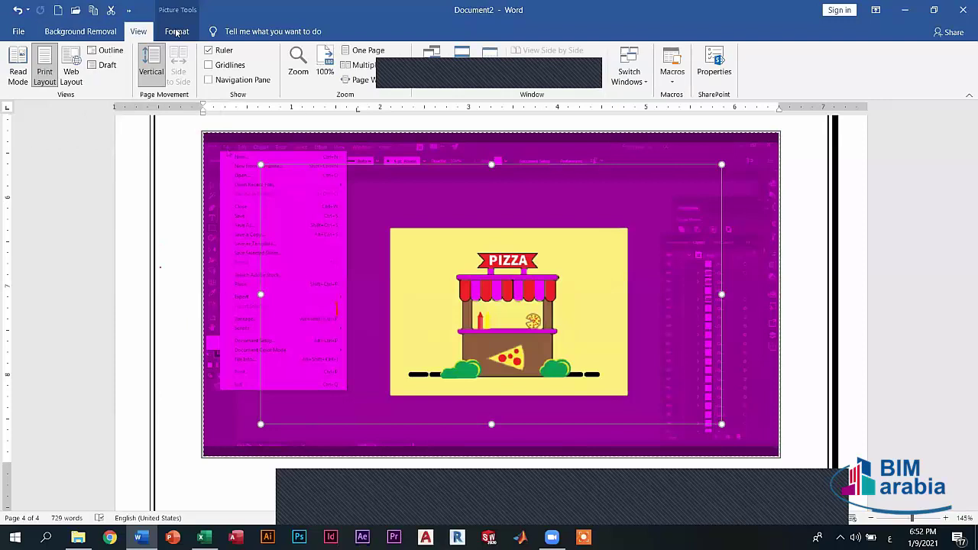
left_click(176, 32)
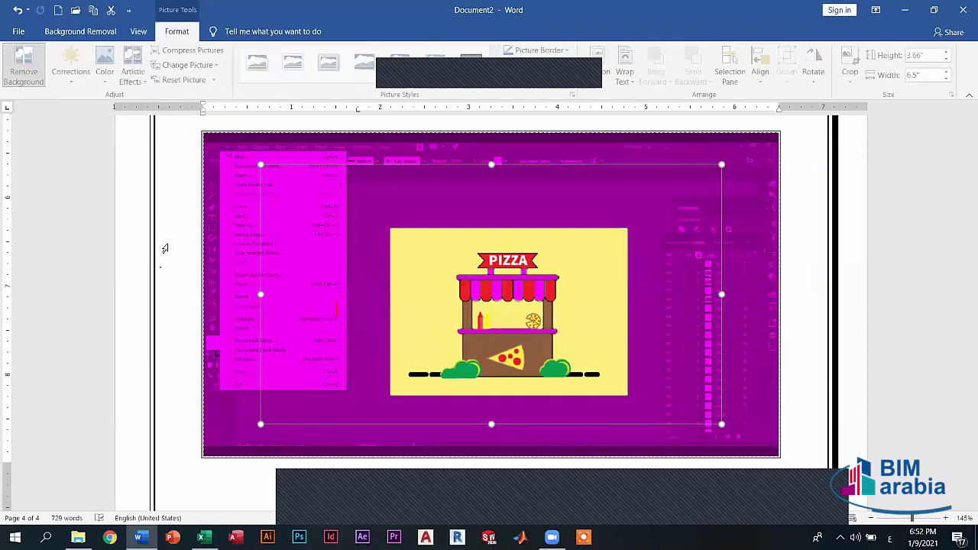
left_click(191, 279)
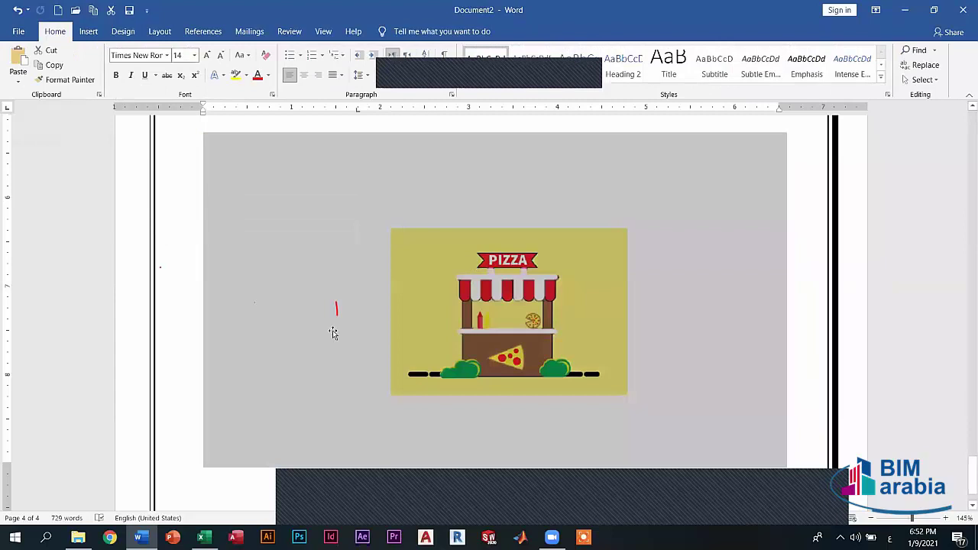
key("ctrl+z")
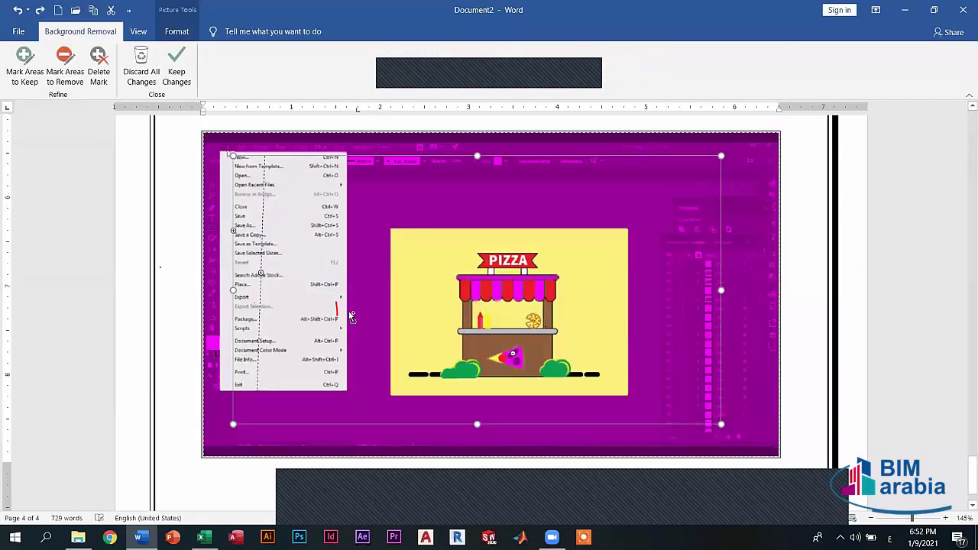
left_click(197, 281)
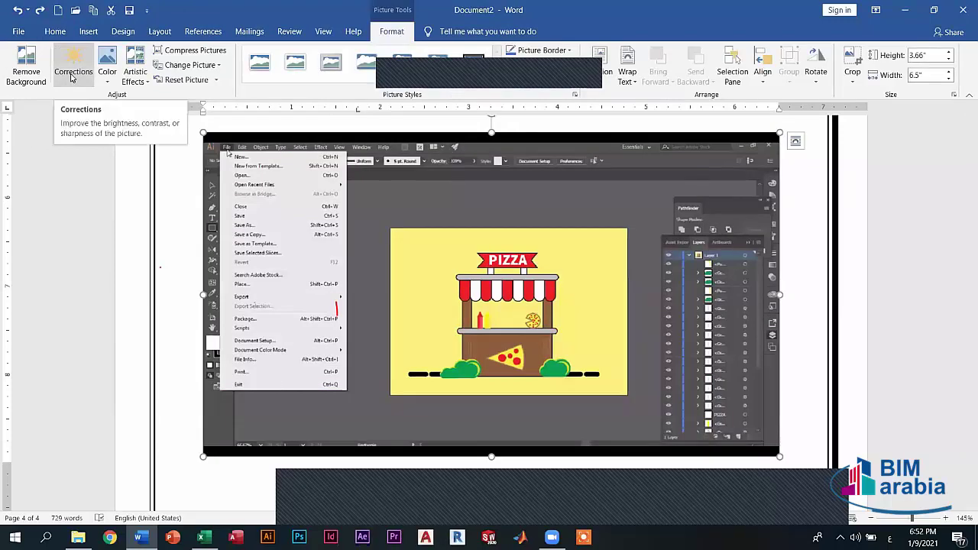
Step: Open Picture Corrections Options from the Corrections gallery, showing sharpness, brightness and contrast at 0%
left_click(73, 69)
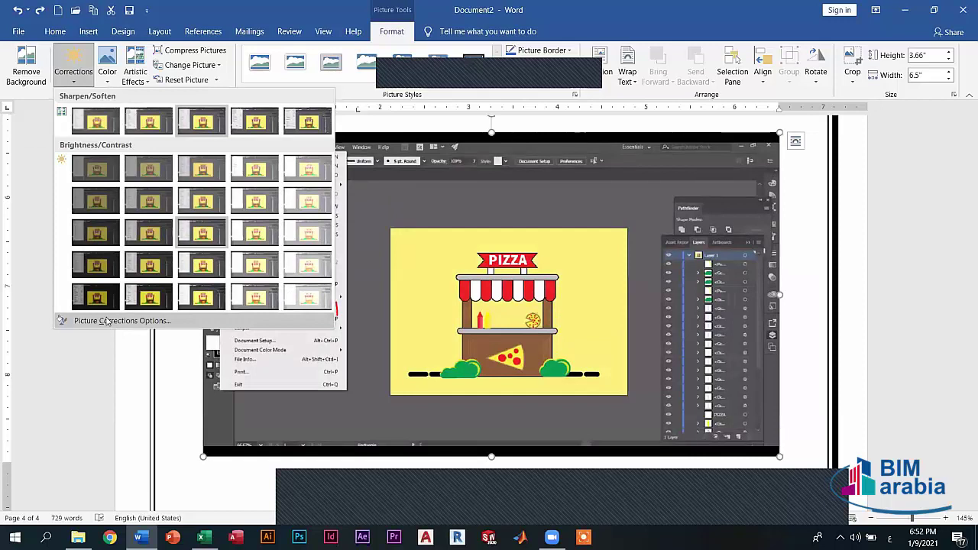
left_click(107, 321)
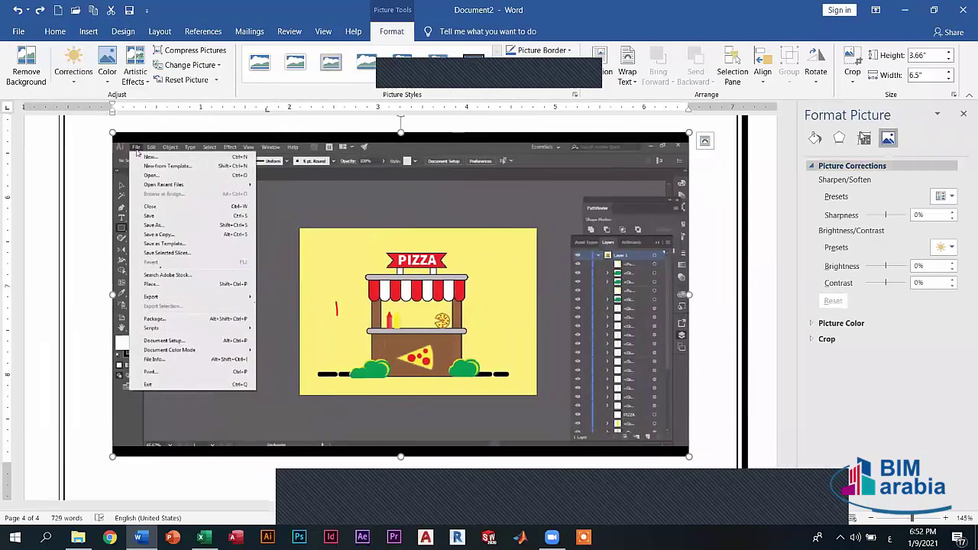
Step: Try the Sharpen/Soften presets, then set the picture's Sharpness to 25%
left_click(951, 197)
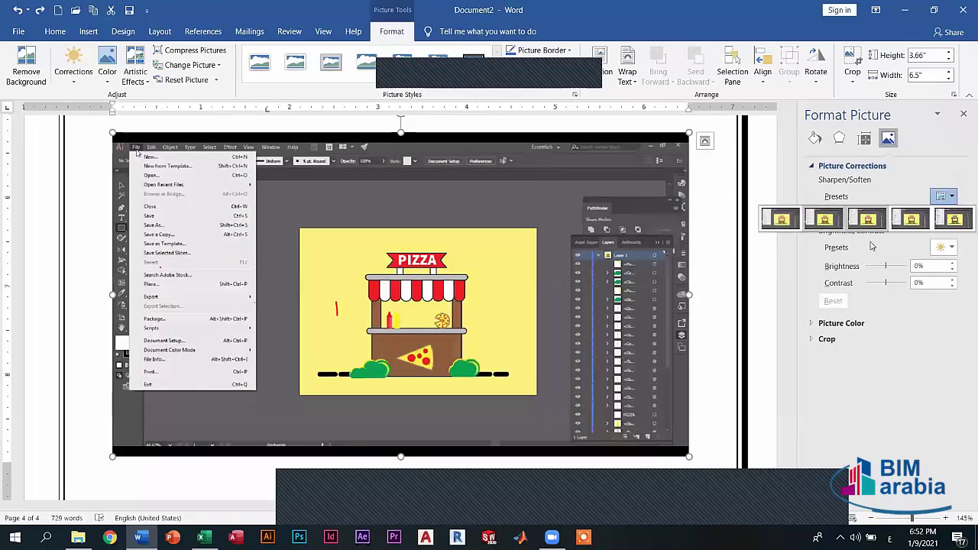
left_click(780, 219)
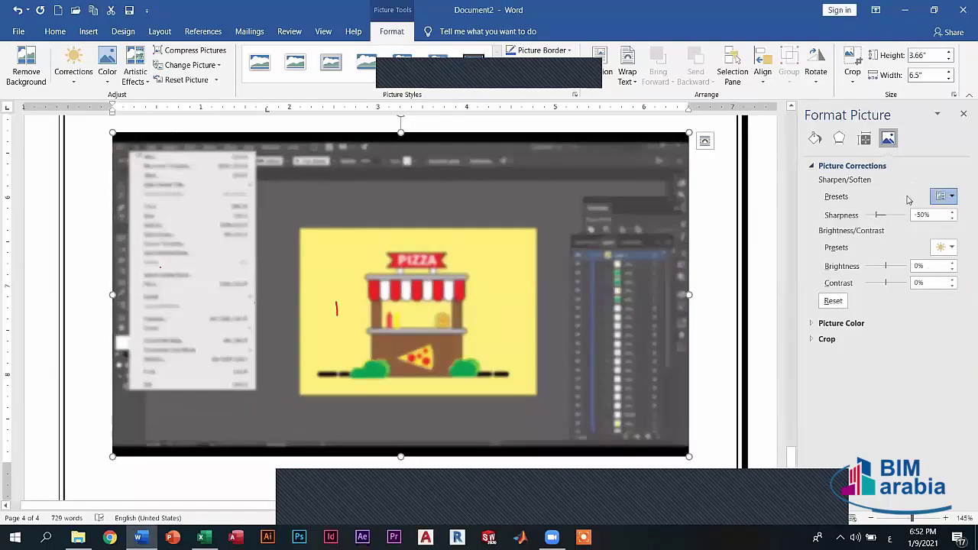
left_click(945, 196)
left_click(937, 221)
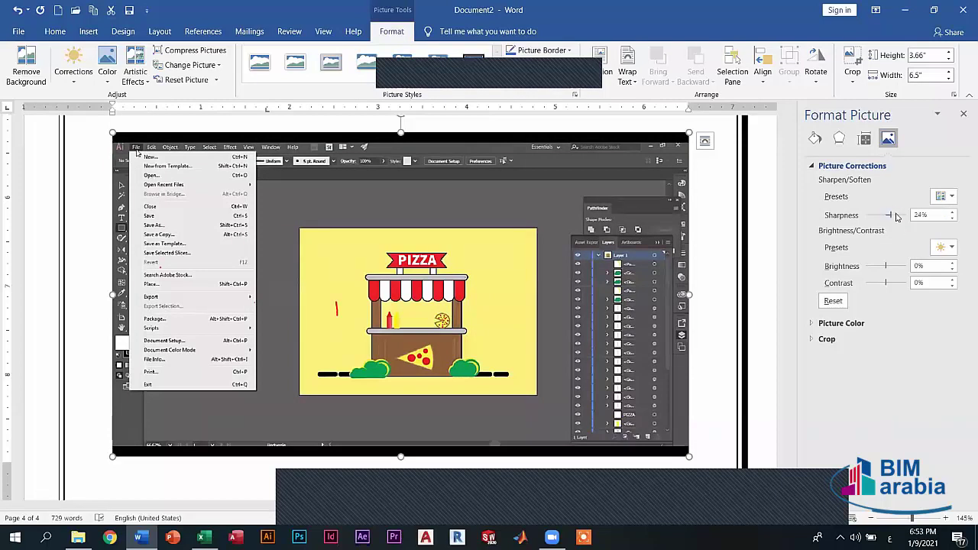
left_click(951, 211)
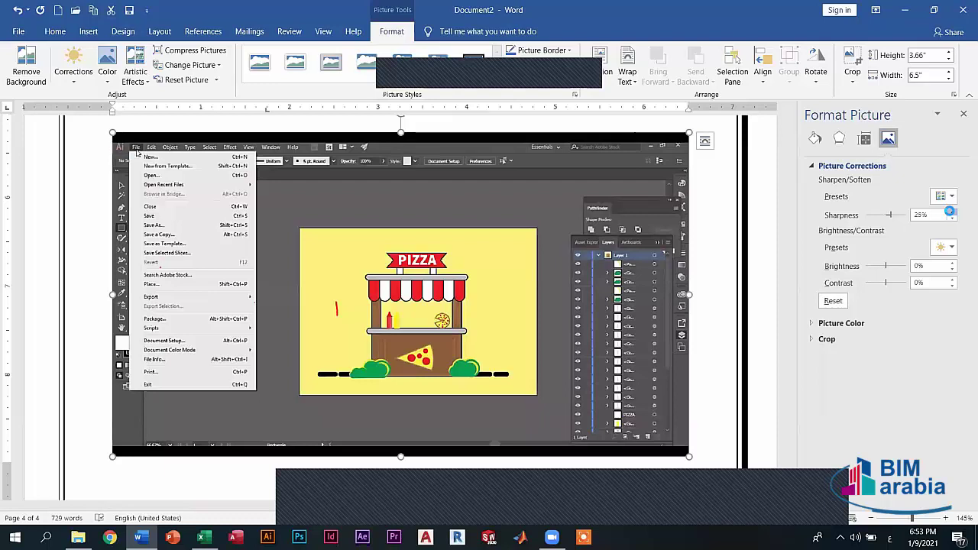
left_click(951, 211)
left_click(950, 212)
left_click(951, 218)
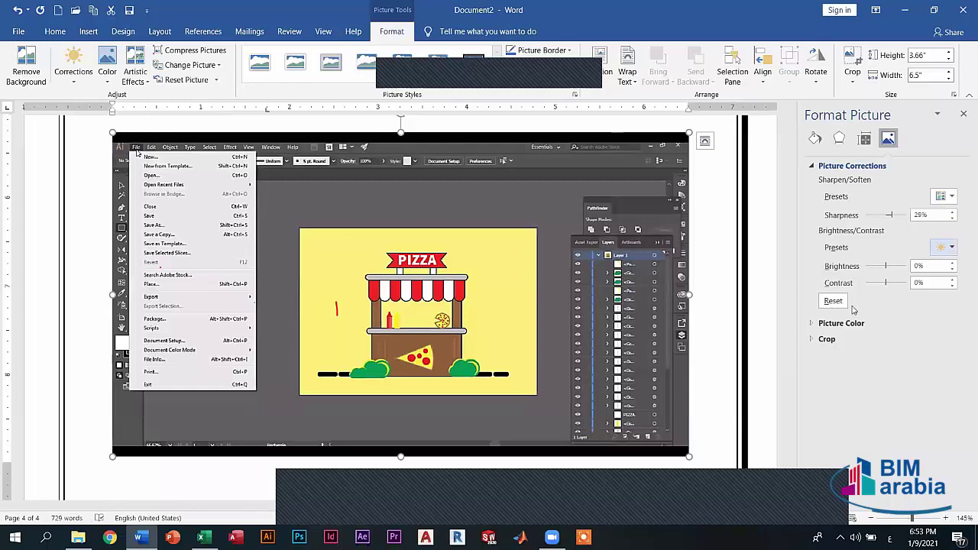
Step: Set Brightness to 10% and Contrast to 8% using the spin arrows
left_click(943, 246)
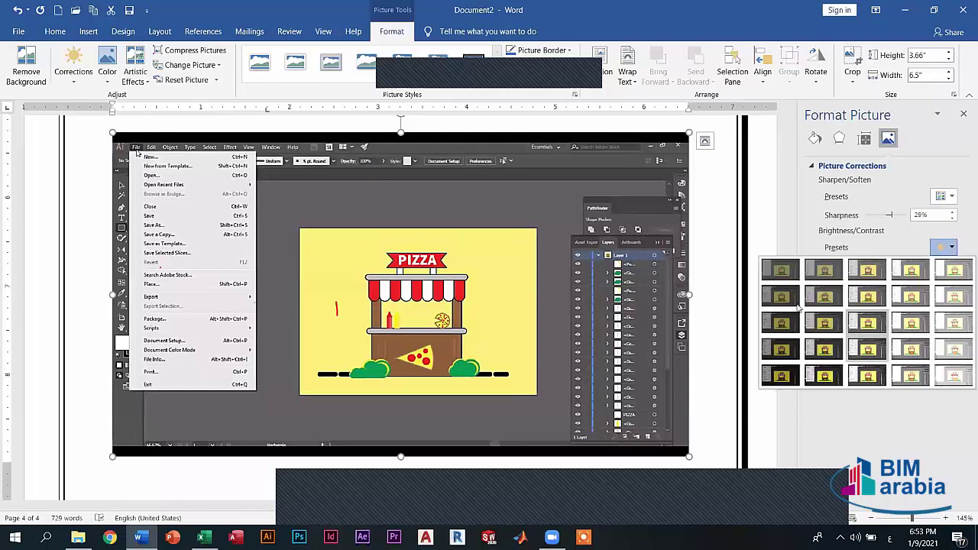
left_click(852, 281)
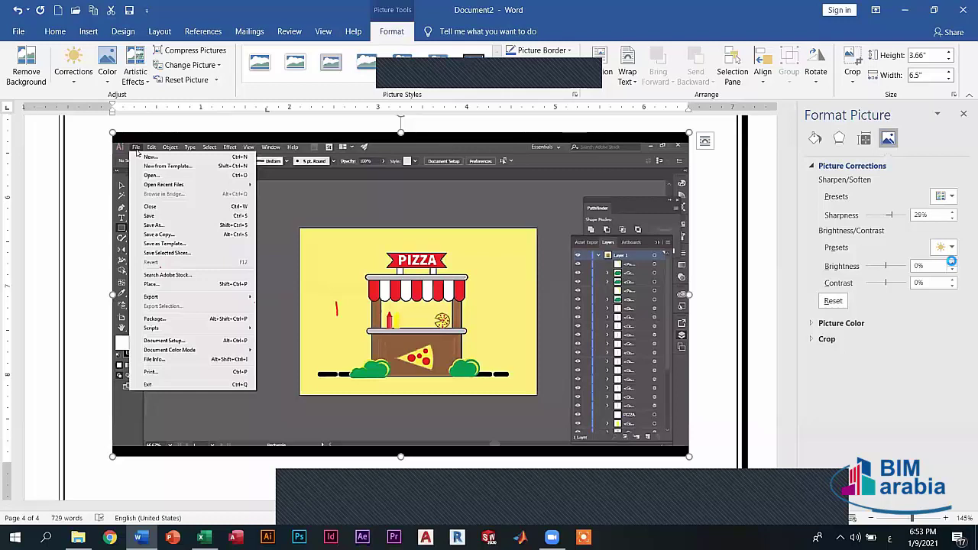
left_click(951, 261)
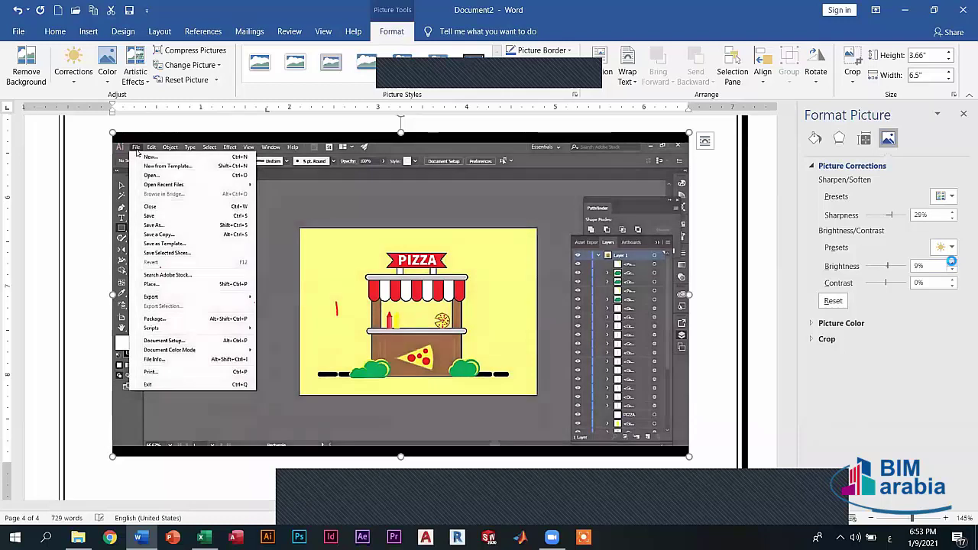
left_click(952, 261)
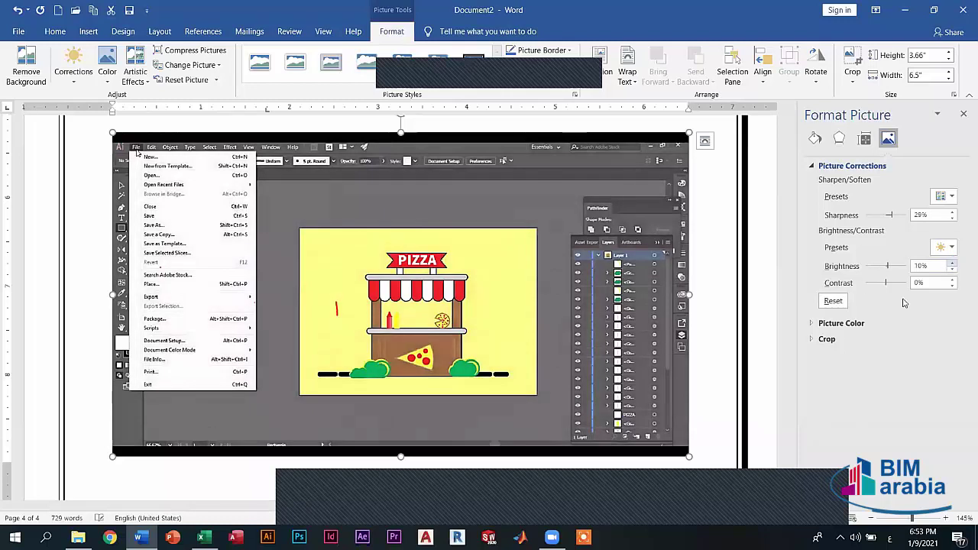
left_click(951, 280)
left_click(951, 280)
left_click(952, 280)
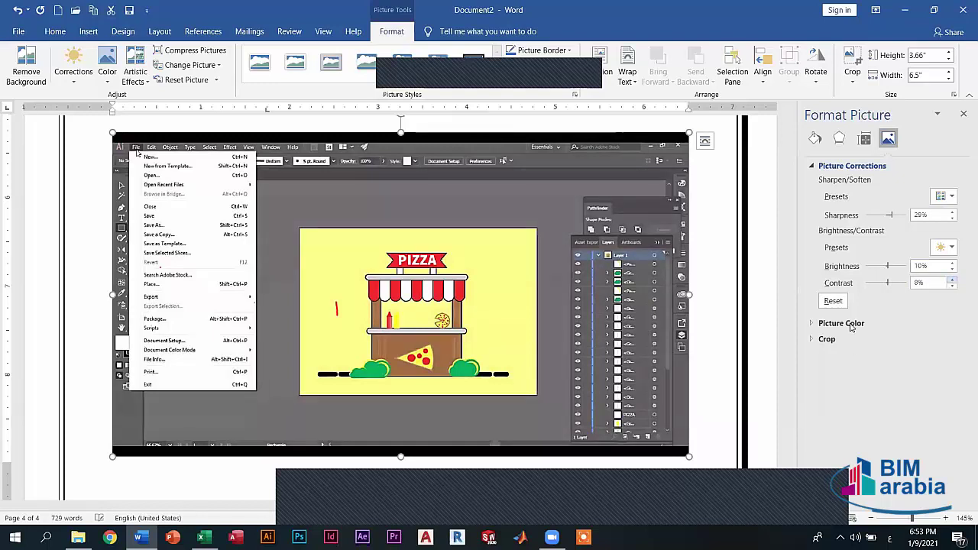
Step: Set the picture's colour Saturation to 400%, starting from the 300% preset
left_click(851, 324)
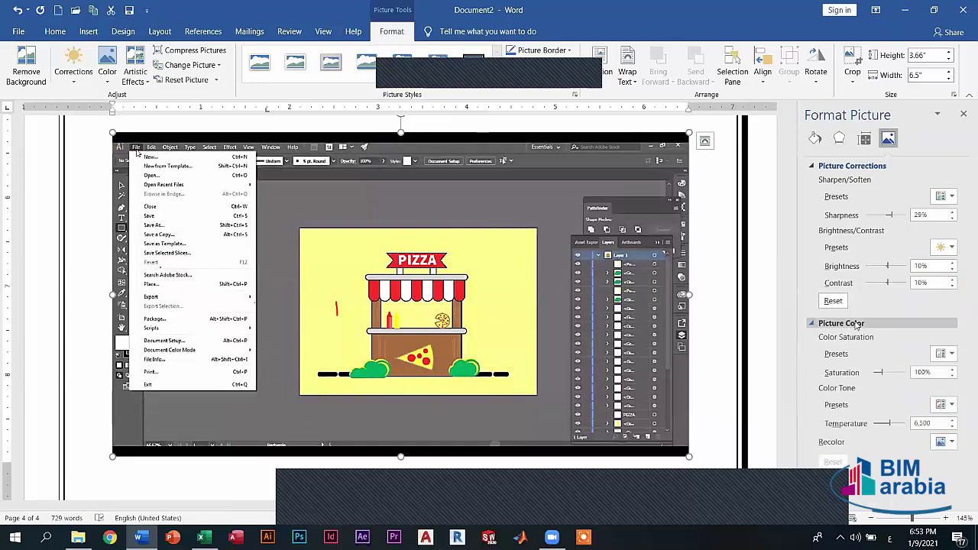
left_click(825, 324)
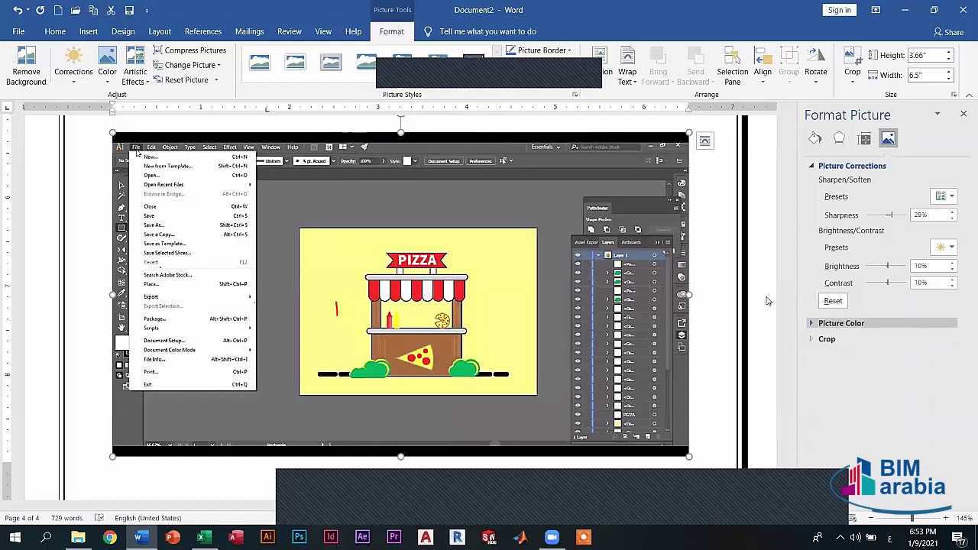
left_click(844, 324)
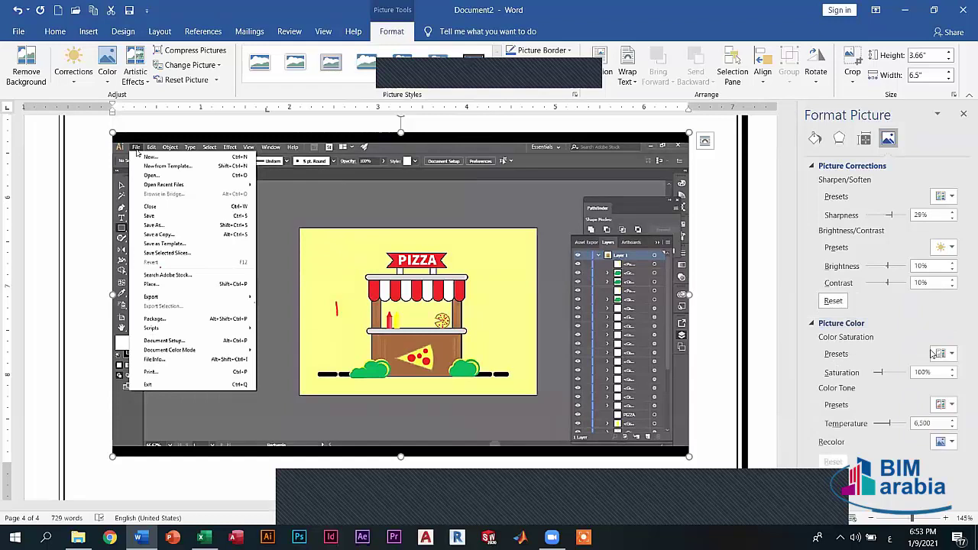
left_click(941, 353)
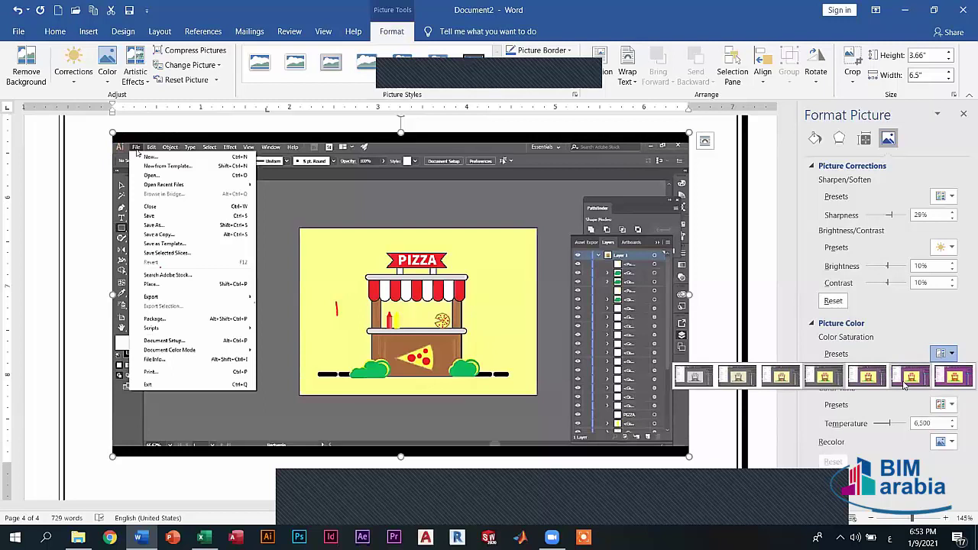
left_click(906, 386)
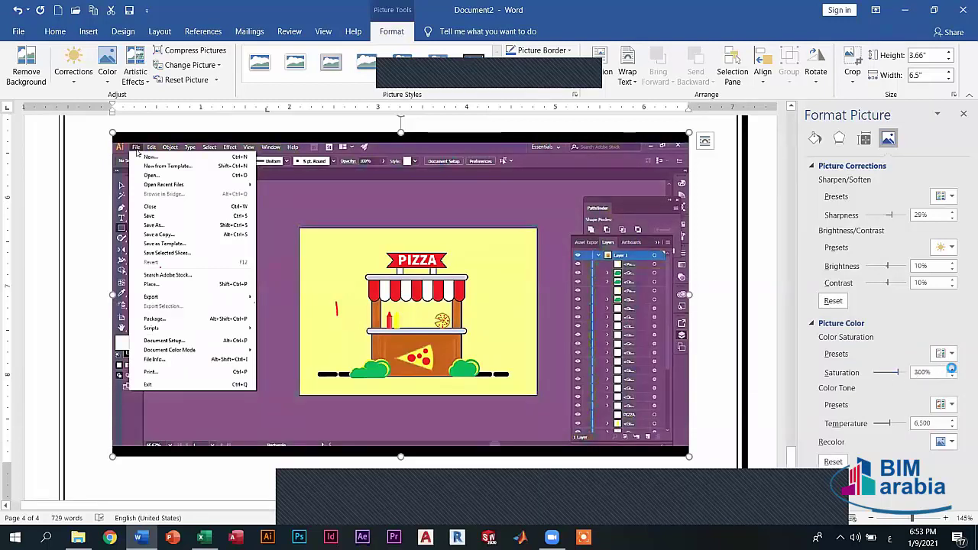
left_click(951, 368)
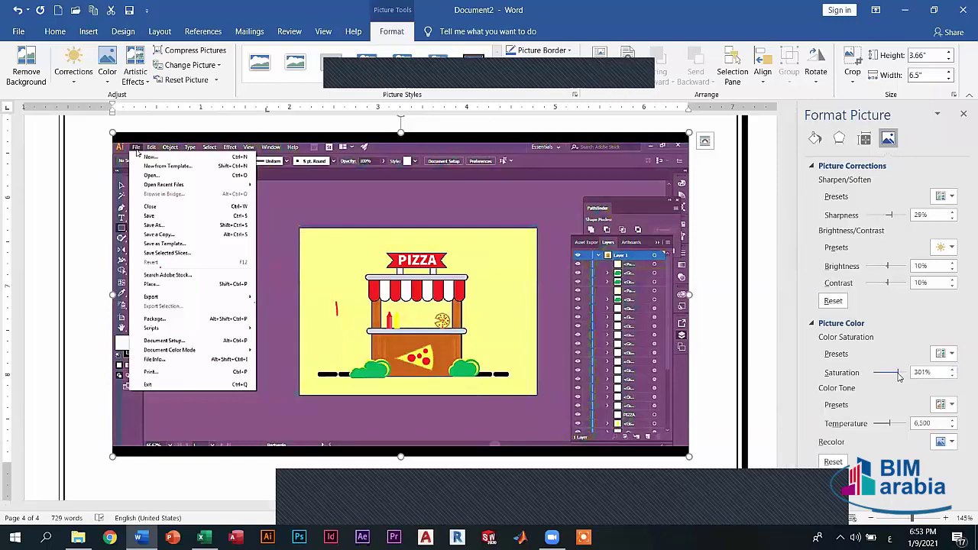
left_click_drag(899, 374, 917, 374)
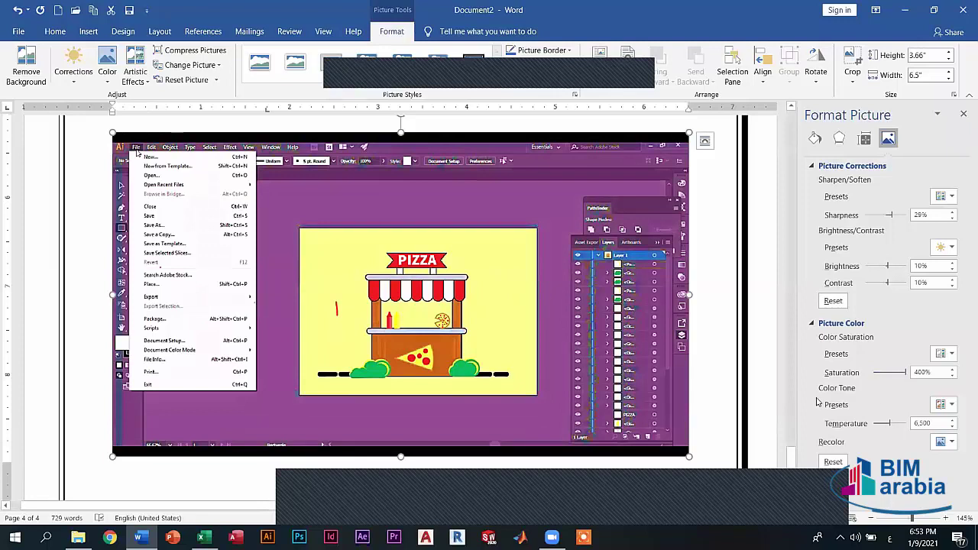
Step: Warm the colour Temperature to 7,207 and close the Recolor gallery unchanged
left_click(951, 405)
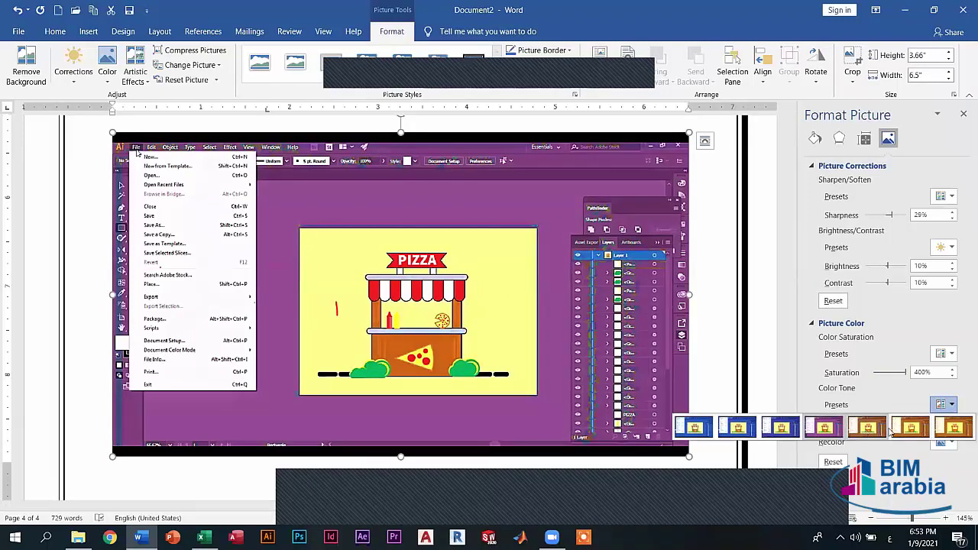
left_click(957, 405)
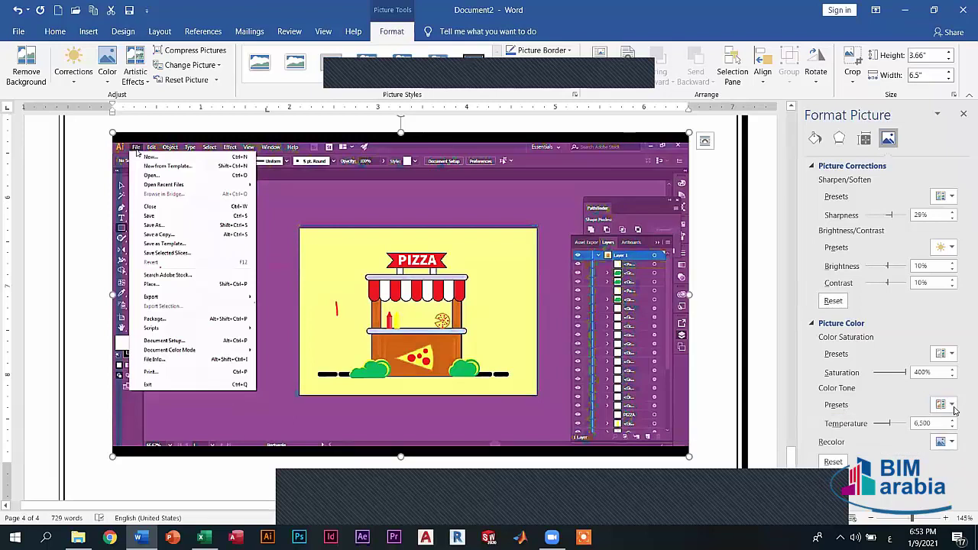
left_click(953, 407)
left_click(861, 369)
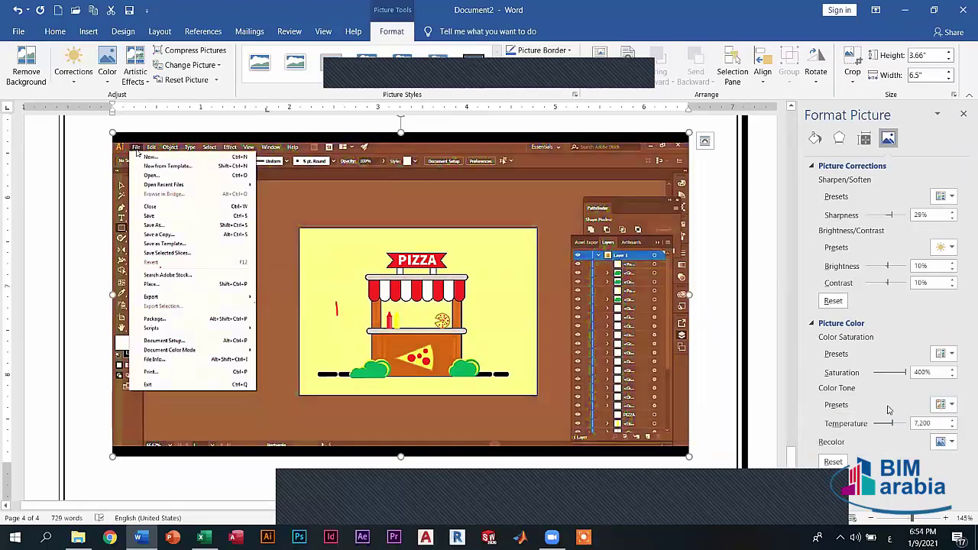
left_click(950, 419)
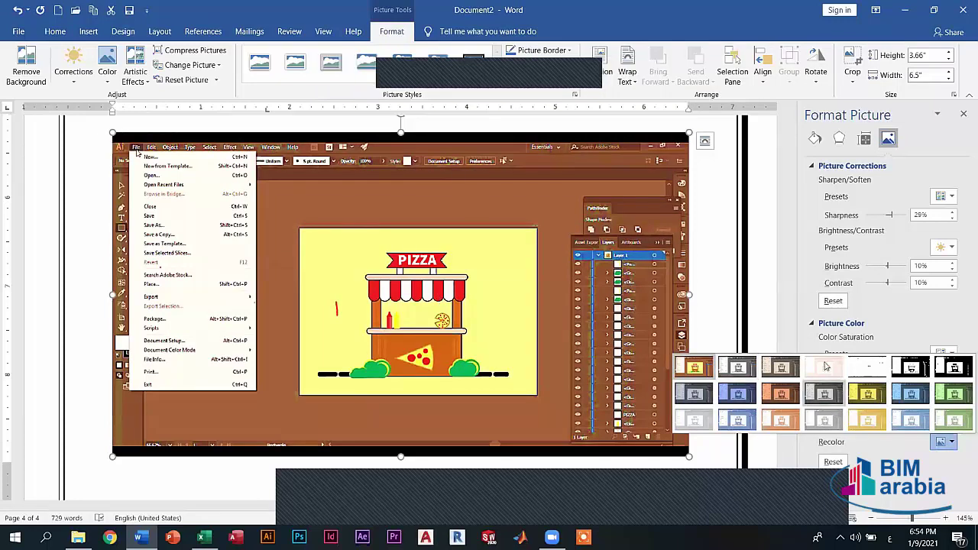
left_click(897, 448)
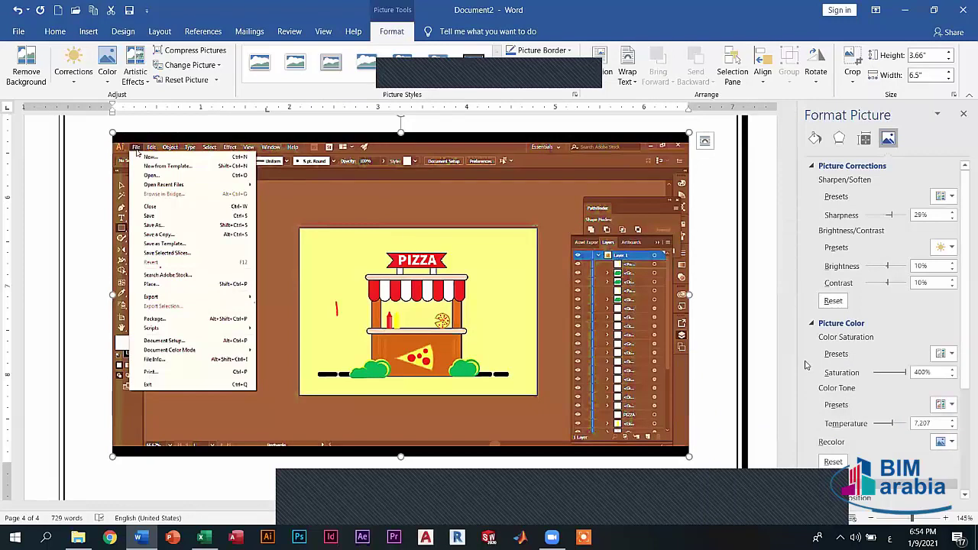
scroll(824, 338, "down", 3)
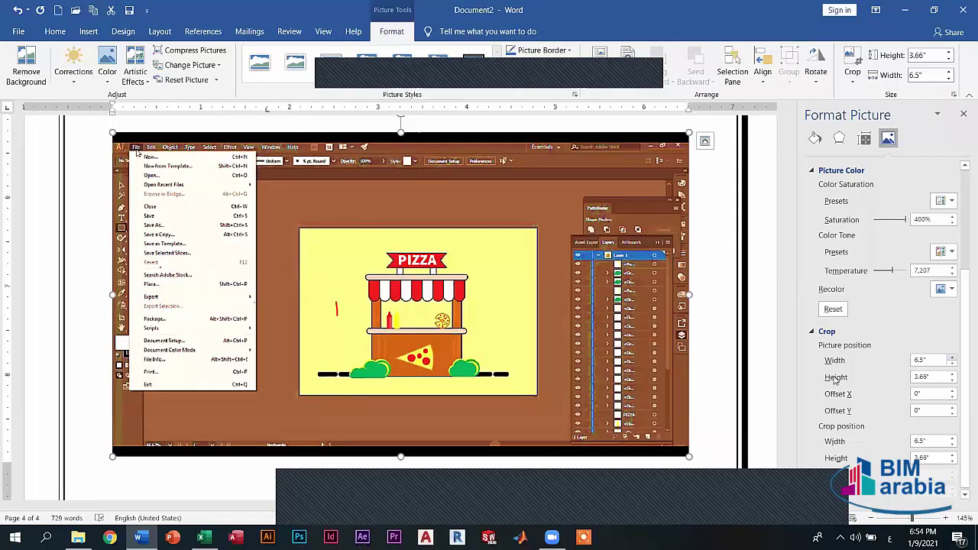
Step: Set the picture content to 6.7" × 3.9" with offsets X 0.85" and Y 0.43"
left_click(953, 357)
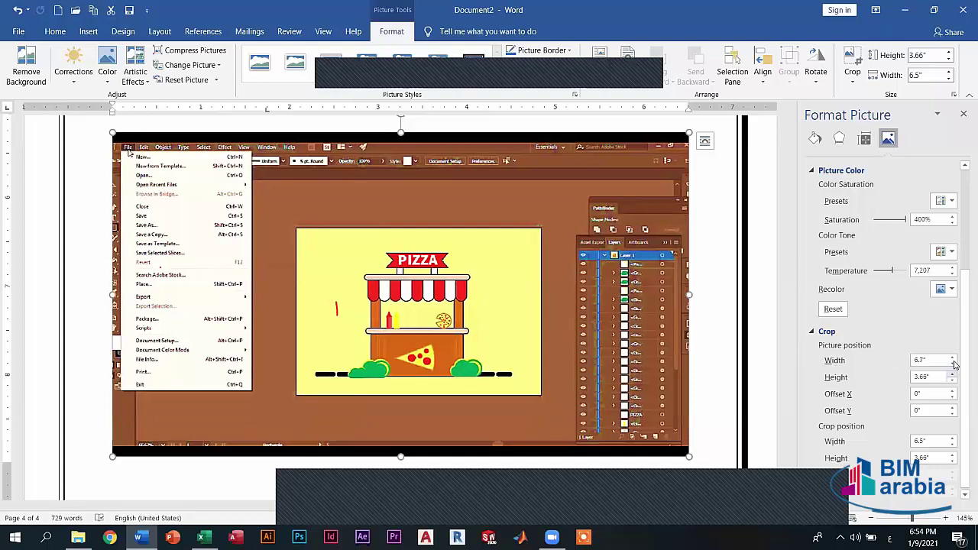
left_click(950, 378)
left_click(952, 375)
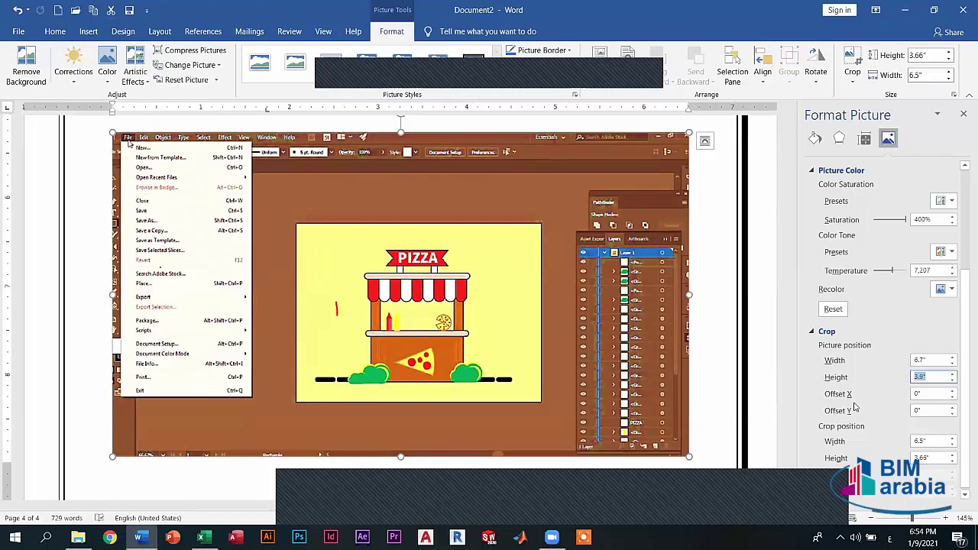
left_click(953, 390)
left_click(953, 391)
left_click(952, 391)
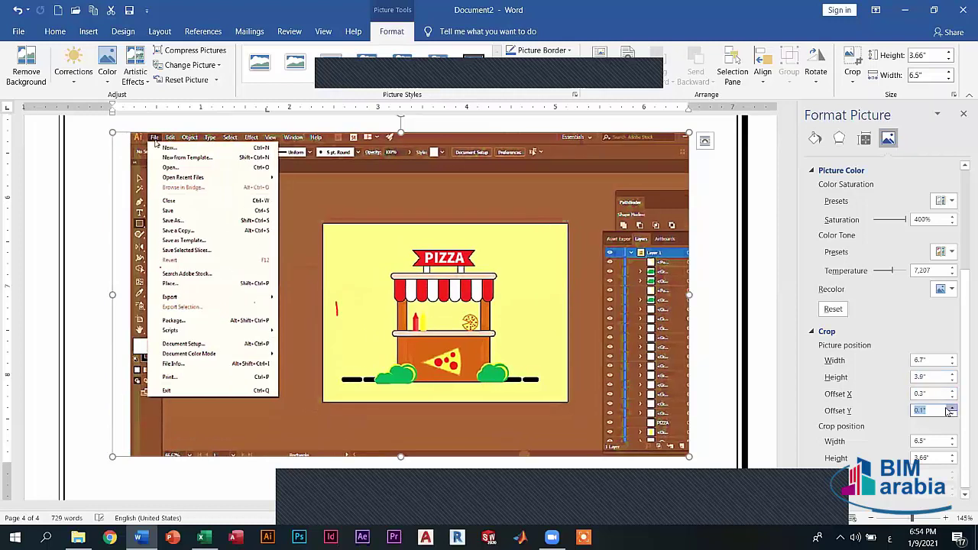
left_click(954, 408)
left_click(954, 409)
left_click(954, 408)
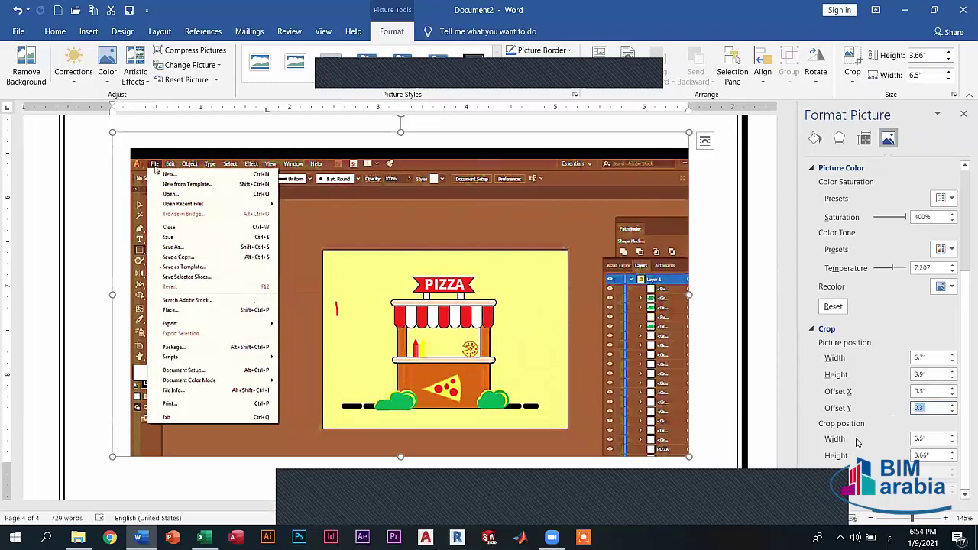
Step: Set the crop frame to 5.4" wide by 3.4" high
left_click(952, 437)
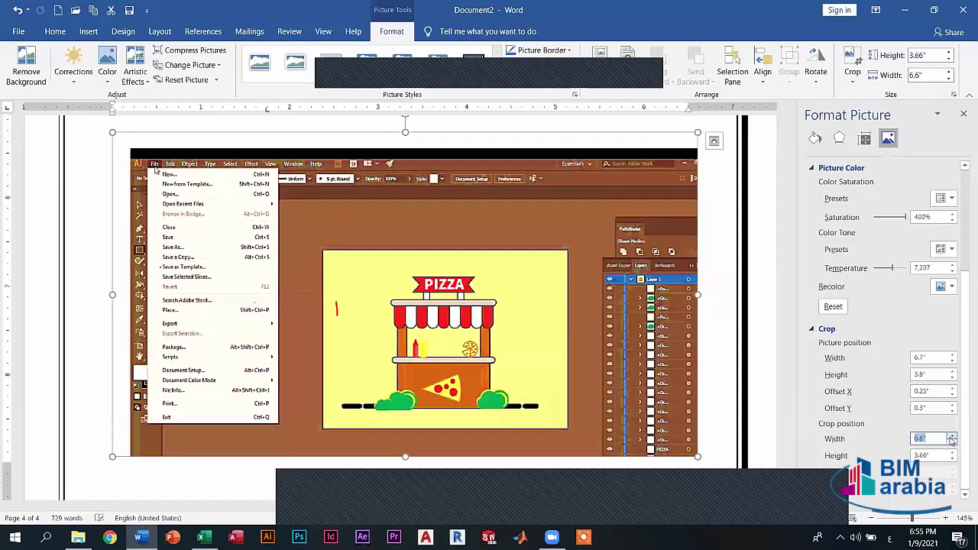
left_click(952, 434)
left_click(951, 436)
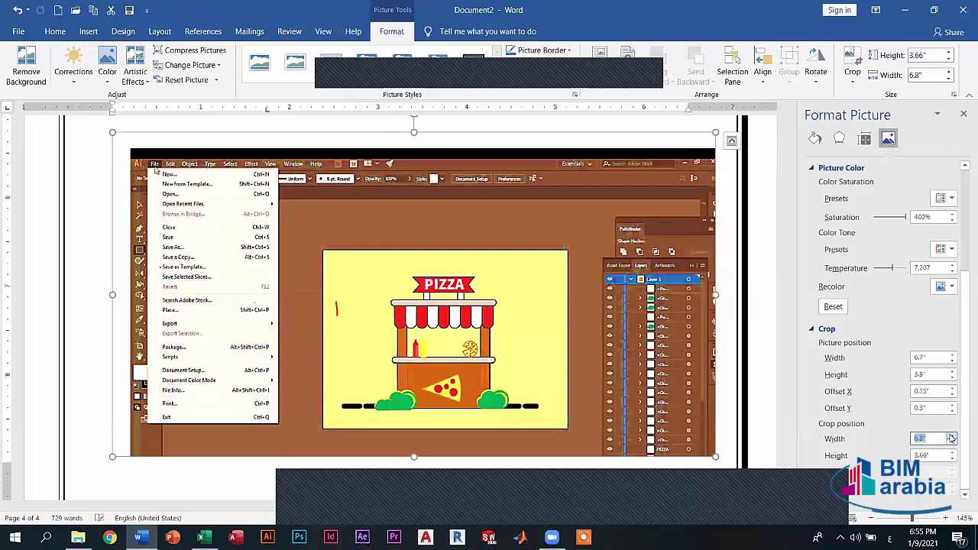
left_click(951, 437)
left_click(951, 436)
left_click(952, 436)
left_click(951, 437)
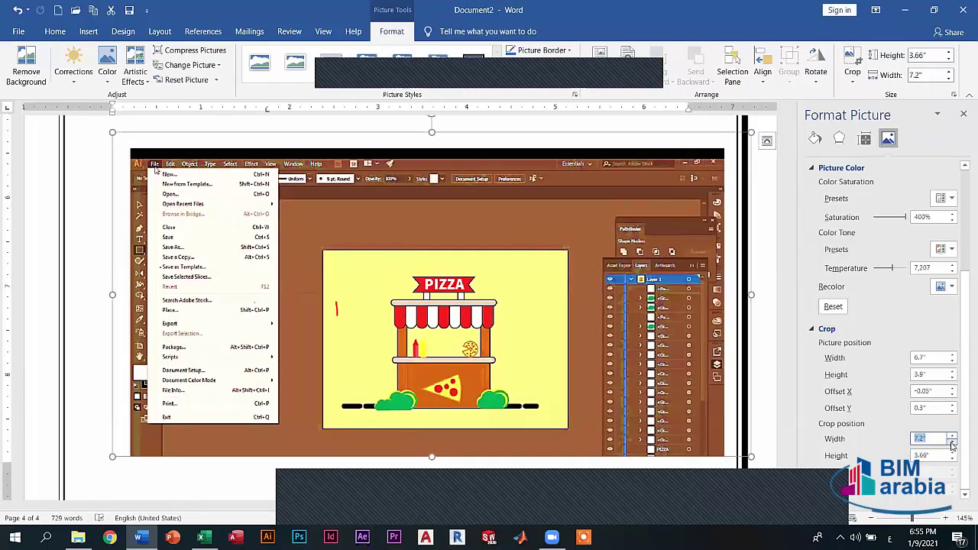
left_click(952, 443)
left_click(951, 444)
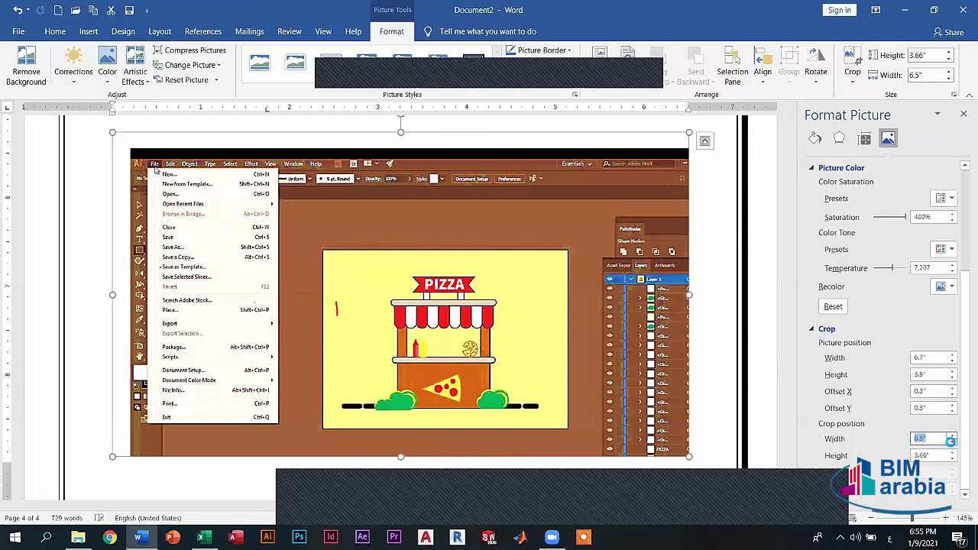
left_click(952, 443)
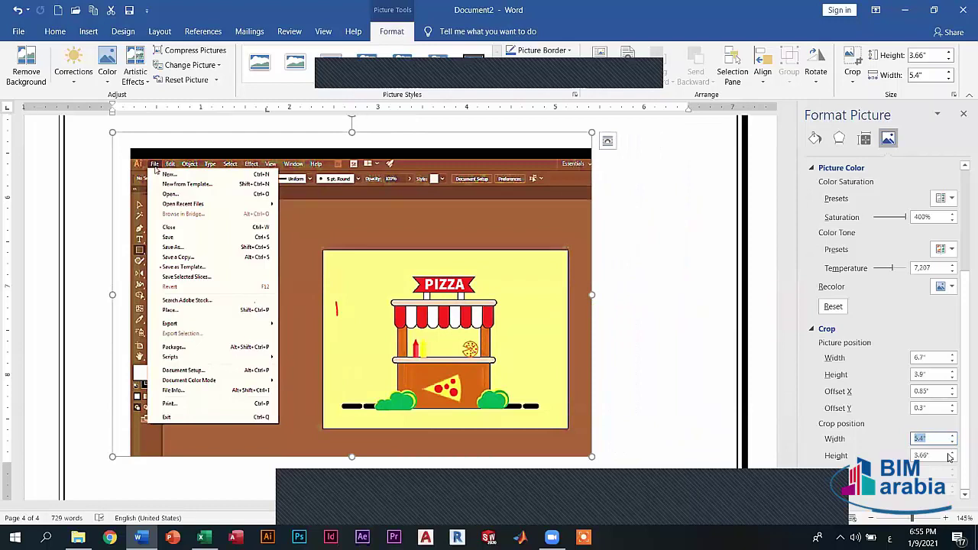
left_click(952, 454)
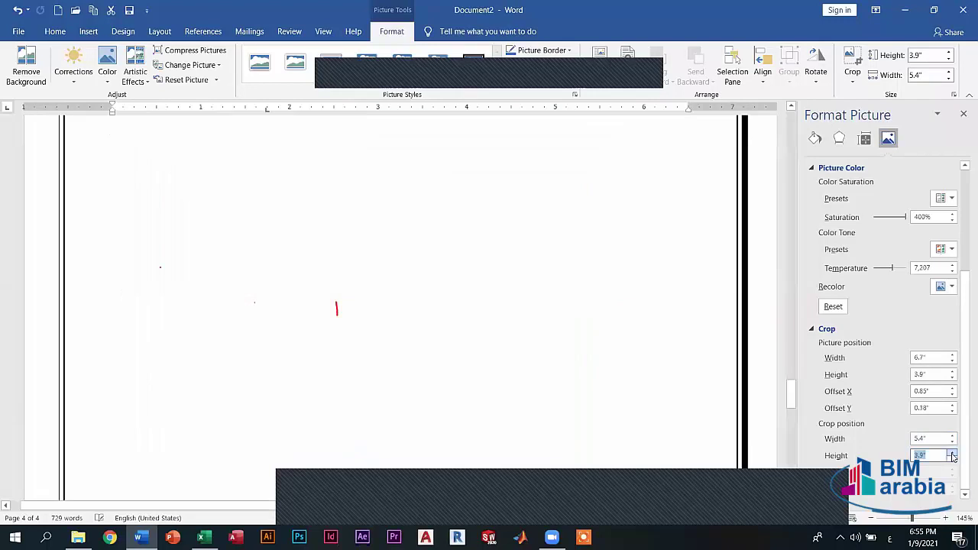
left_click(952, 460)
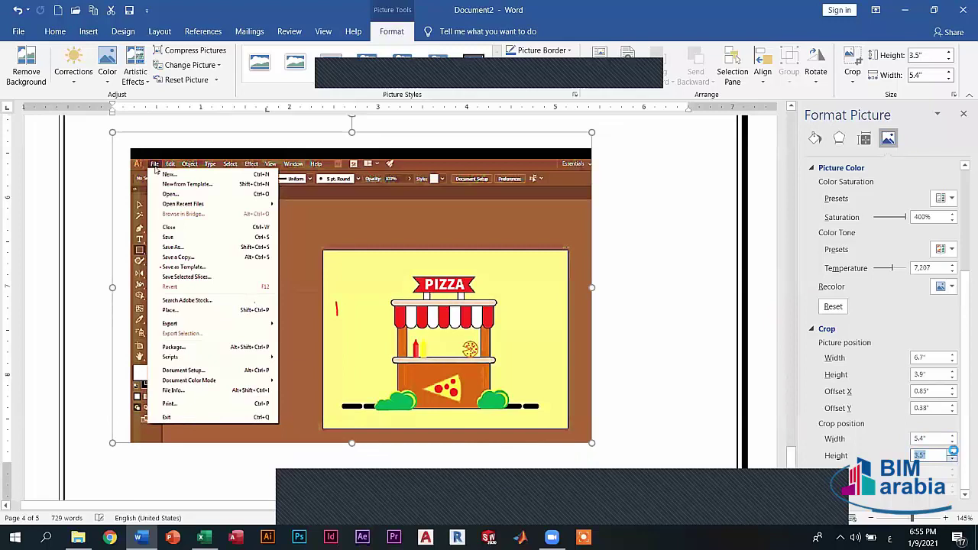
left_click(952, 459)
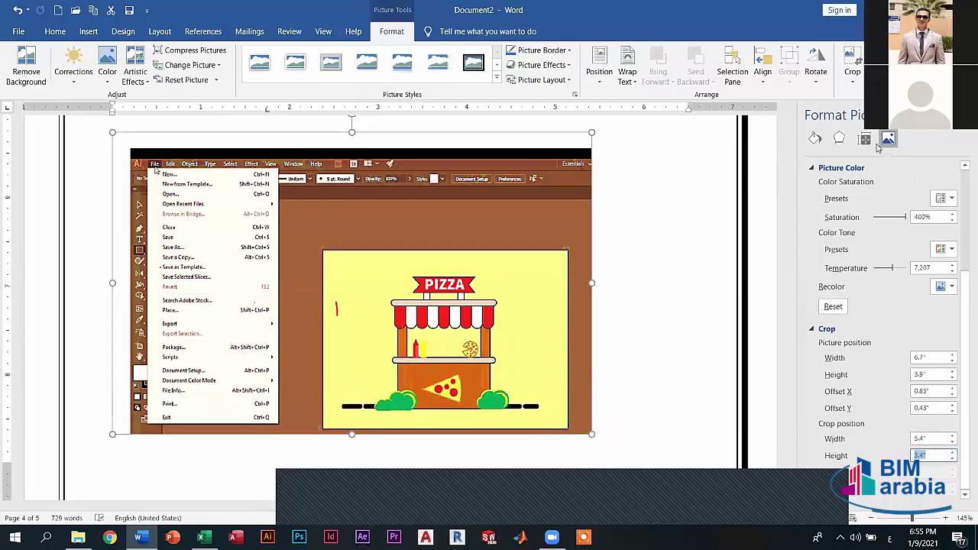
Step: Give the picture a light gradient fill and a thin solid border
left_click(817, 139)
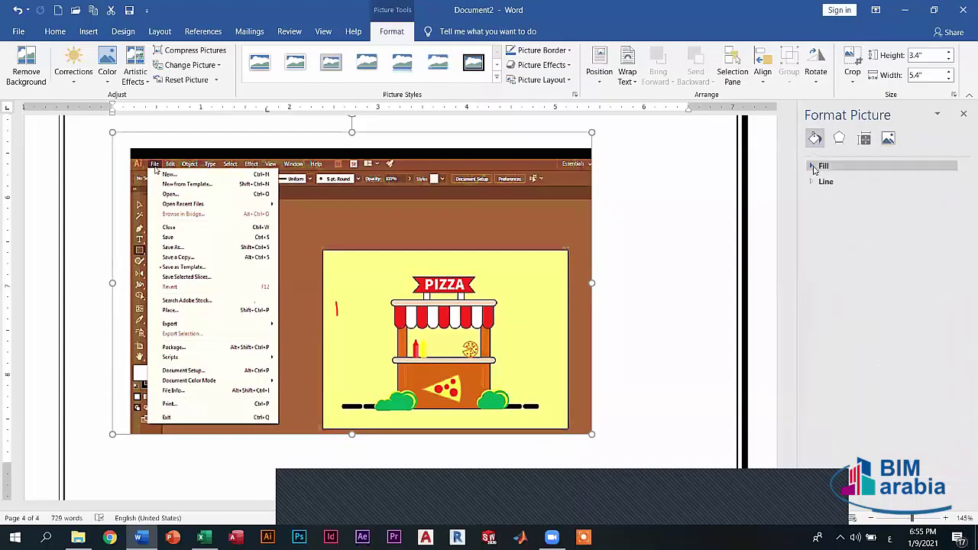
left_click(824, 166)
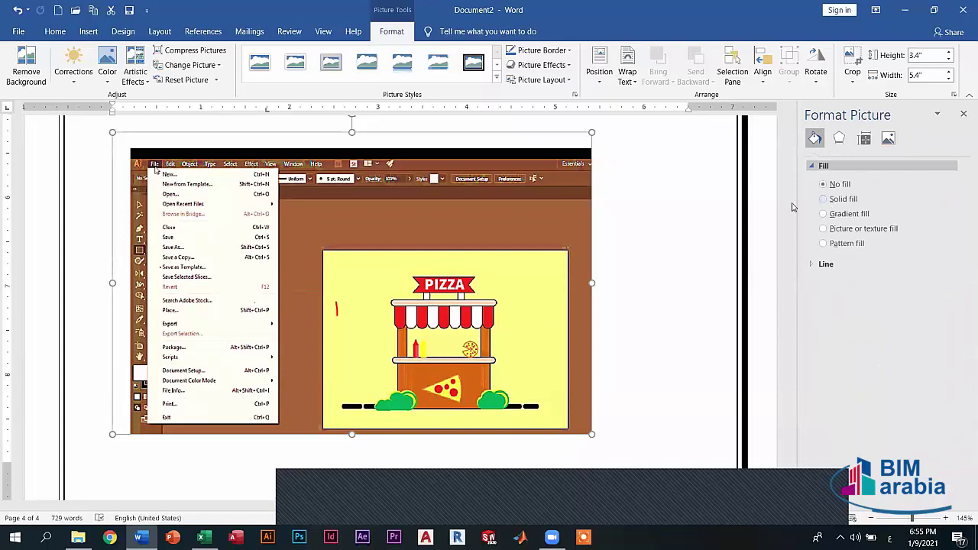
left_click(839, 199)
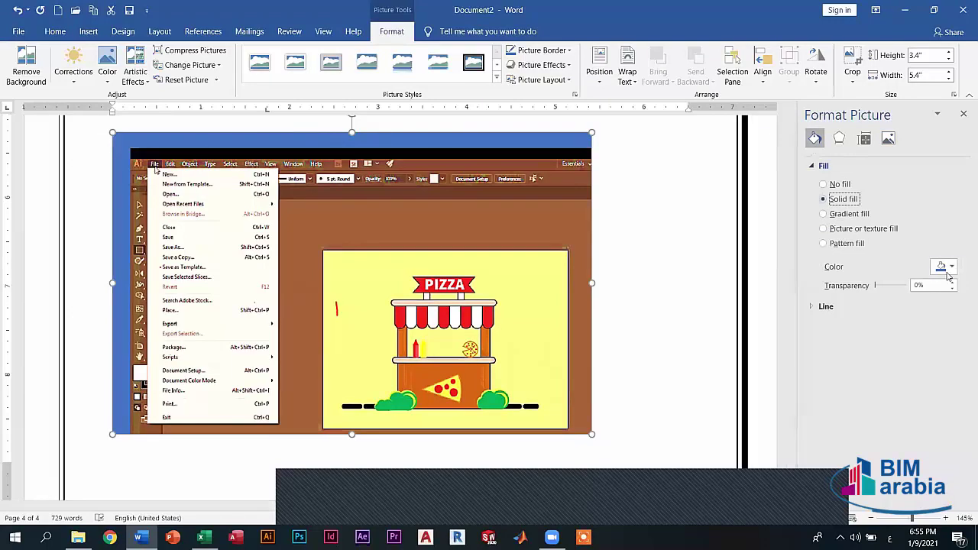
left_click(831, 214)
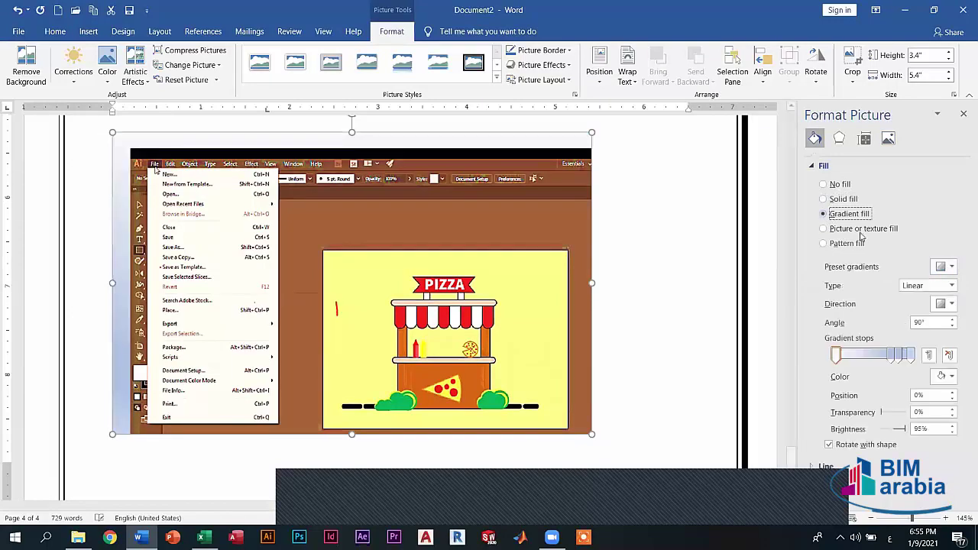
left_click(814, 171)
left_click(820, 182)
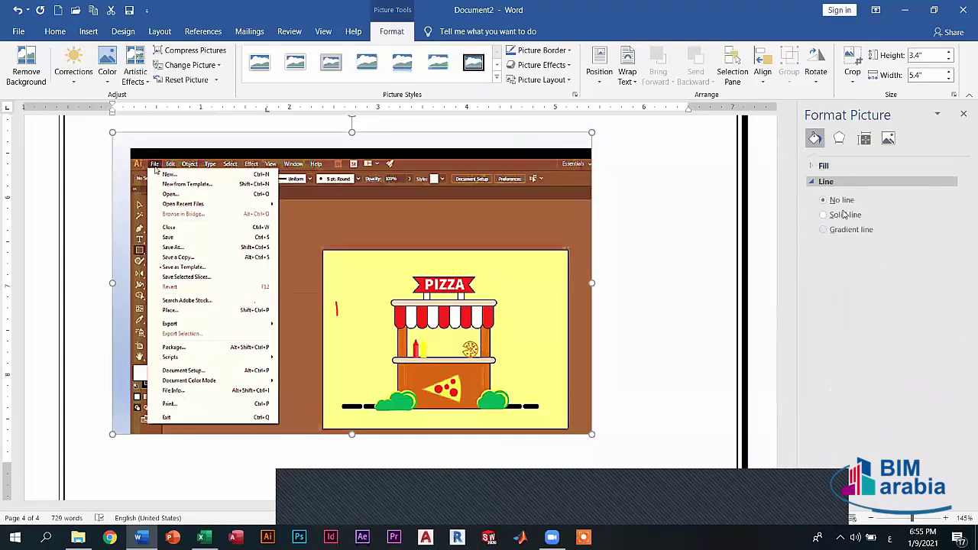
left_click(826, 215)
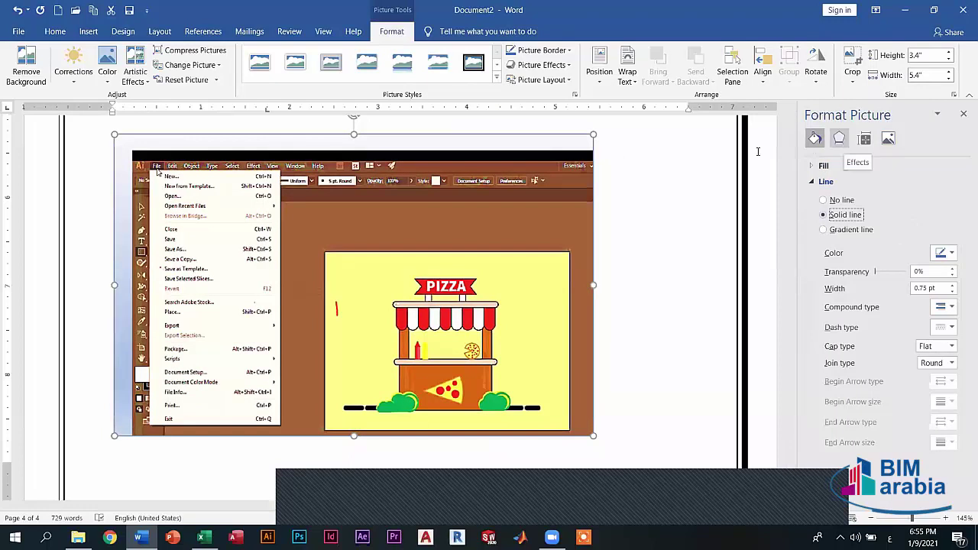
Step: Apply the Inner Center shadow preset, giving a 9 pt blur at 0% transparency
left_click(840, 139)
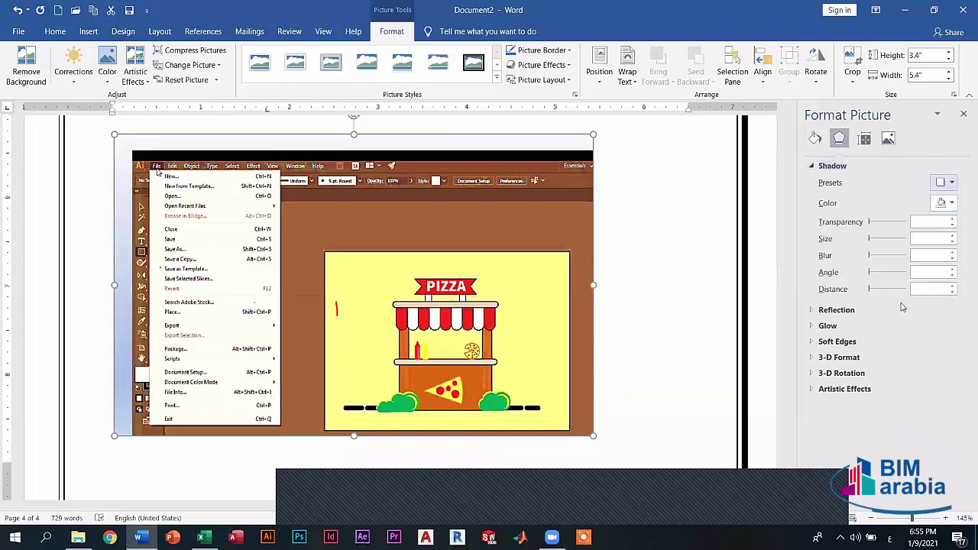
left_click(947, 182)
left_click(919, 432)
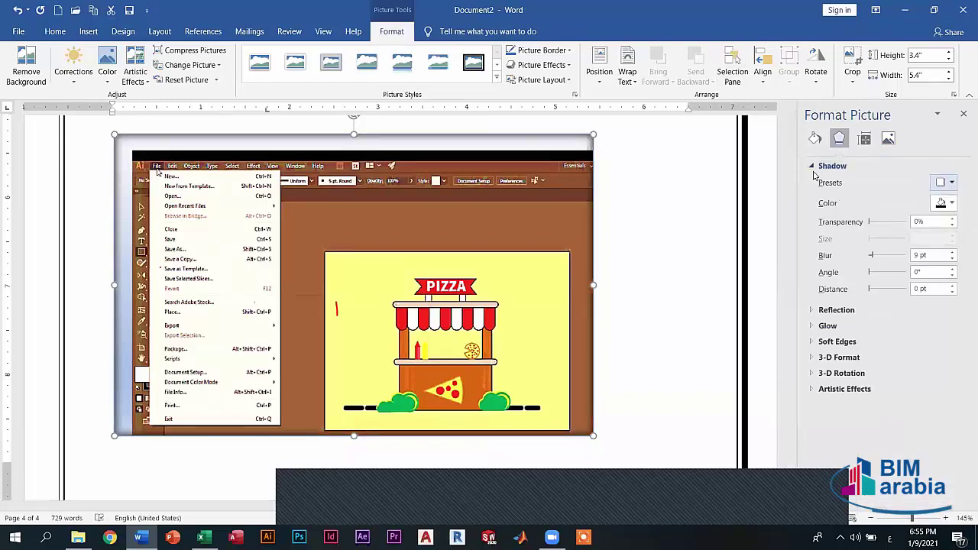
left_click(839, 309)
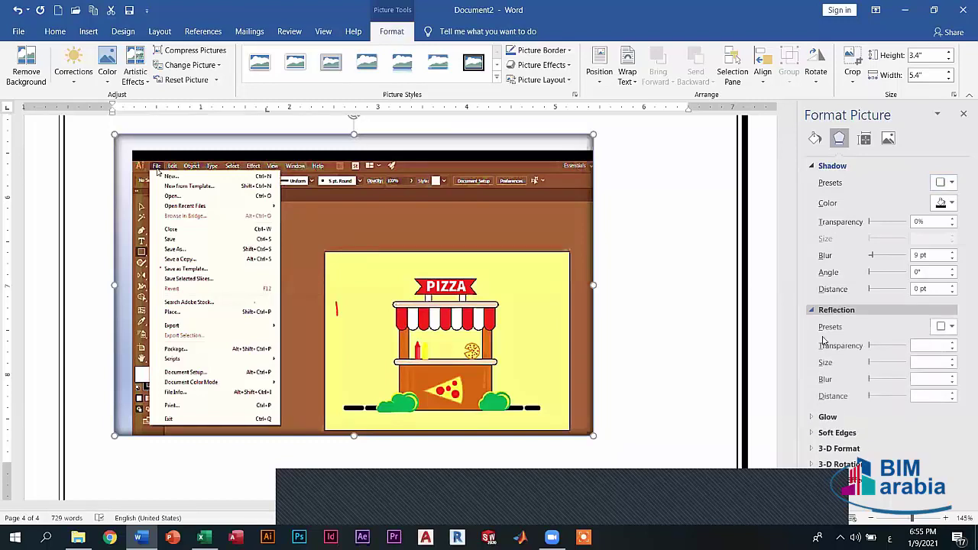
left_click(833, 309)
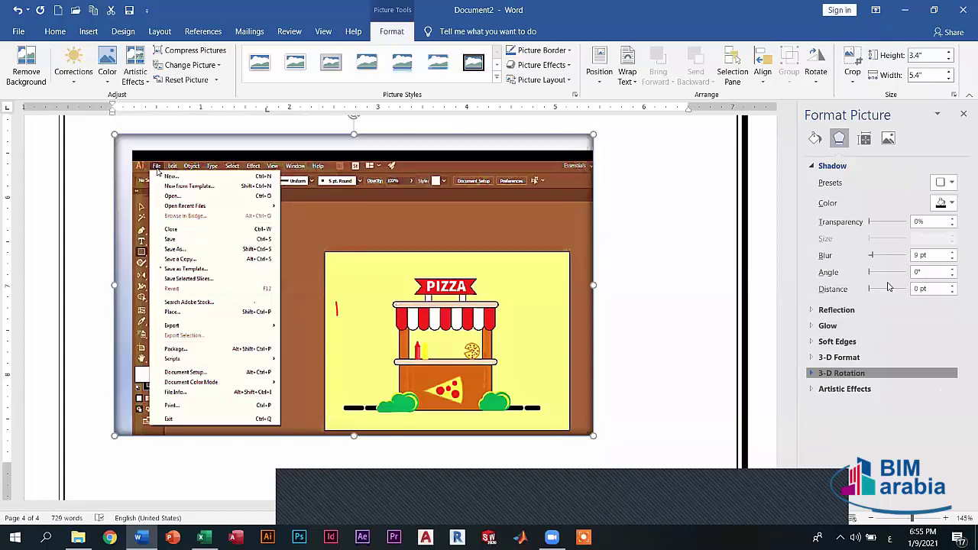
left_click(841, 373)
left_click(941, 395)
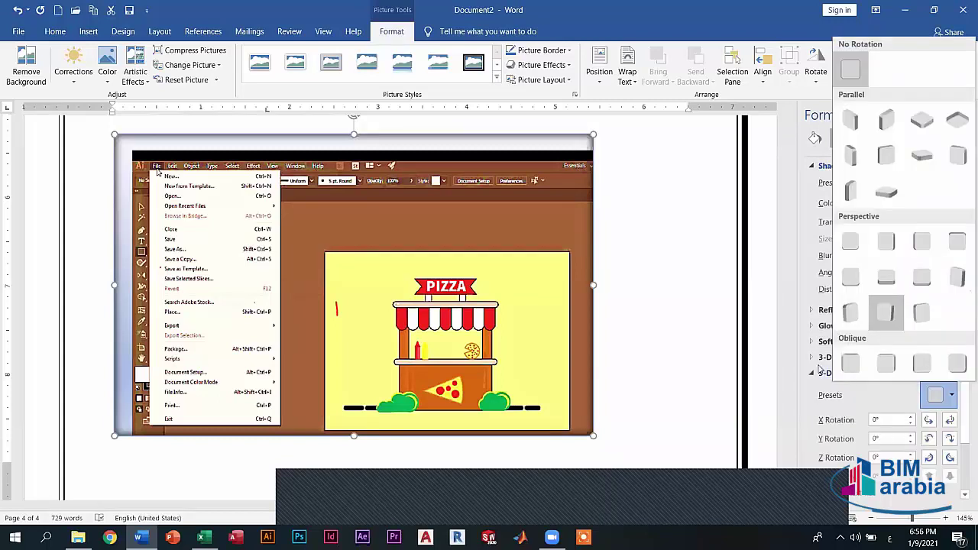
Step: Set the 3-D X Rotation to 40° and return Y Rotation to 0°
scroll(898, 360, "down", 2)
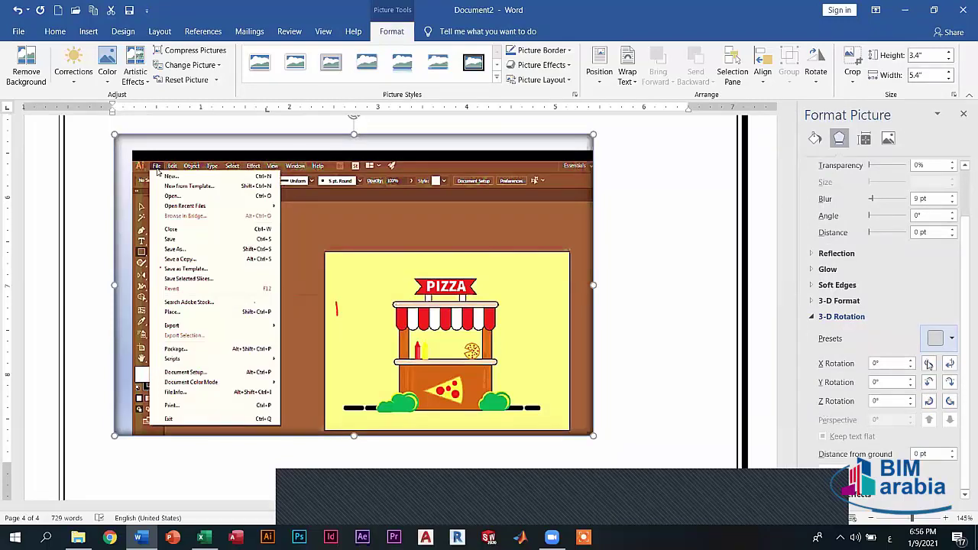
left_click(911, 360)
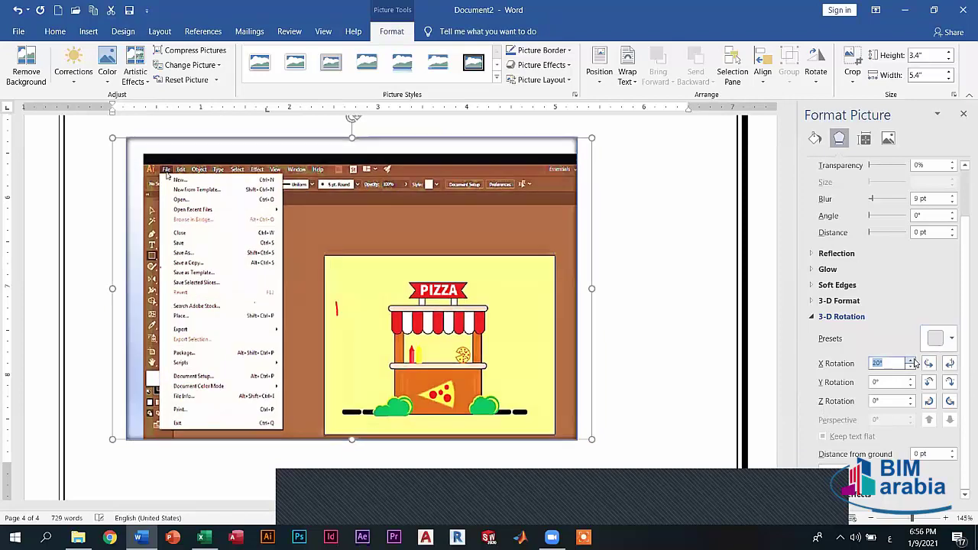
left_click(911, 379)
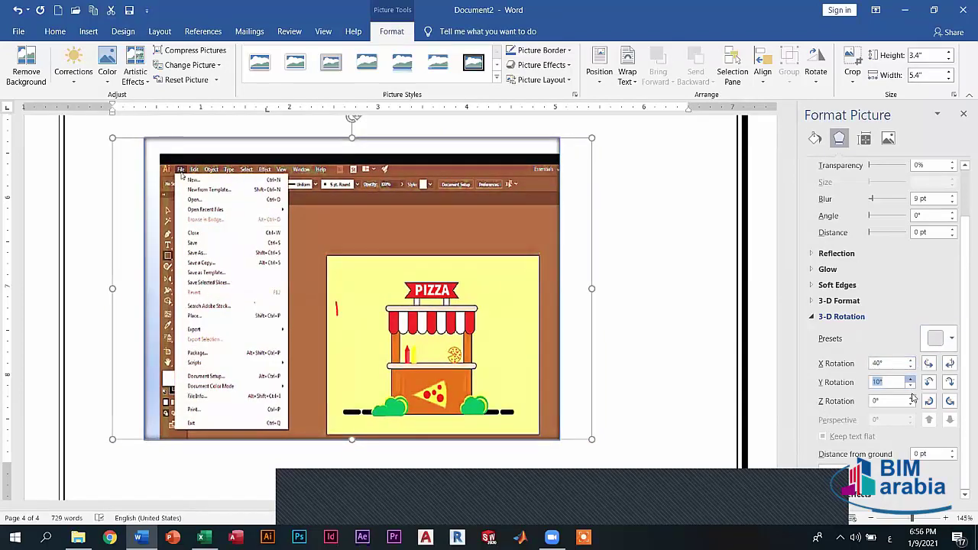
left_click(911, 386)
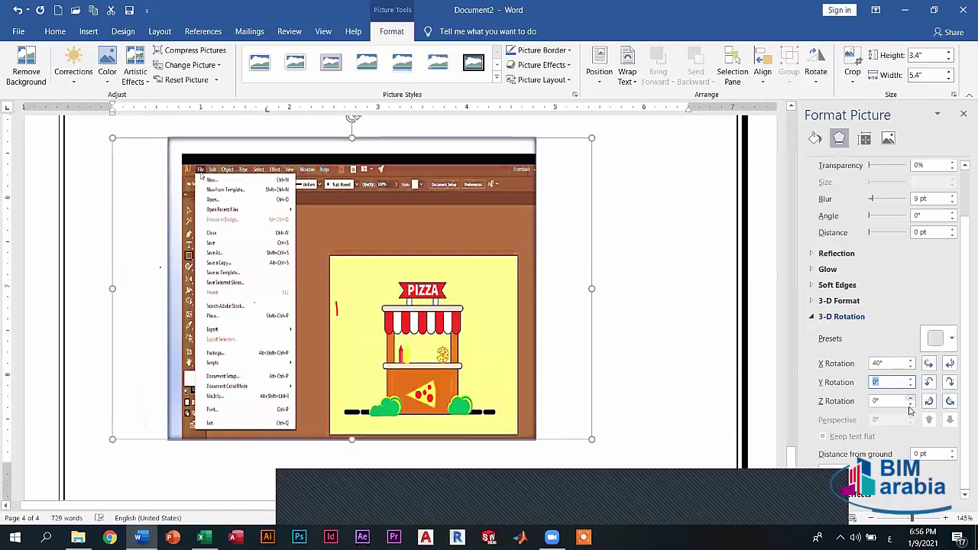
key("Tab")
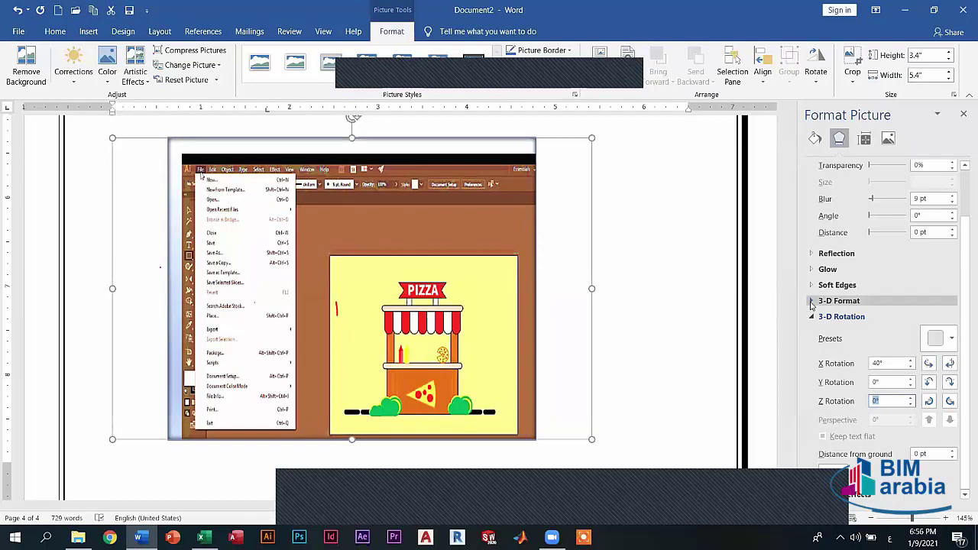
Step: Set the picture's 3-D Format material to Flat
left_click(811, 303)
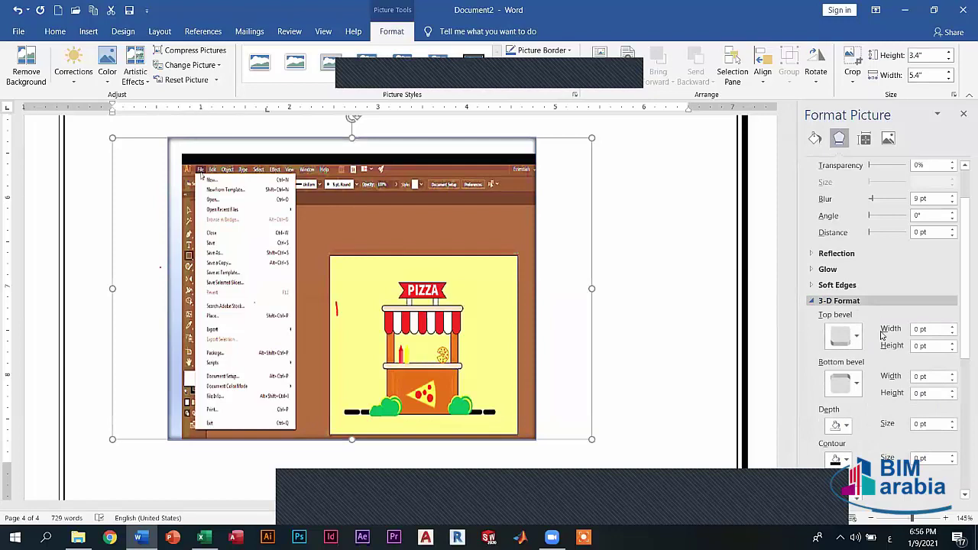
scroll(861, 444, "down", 2)
left_click(854, 440)
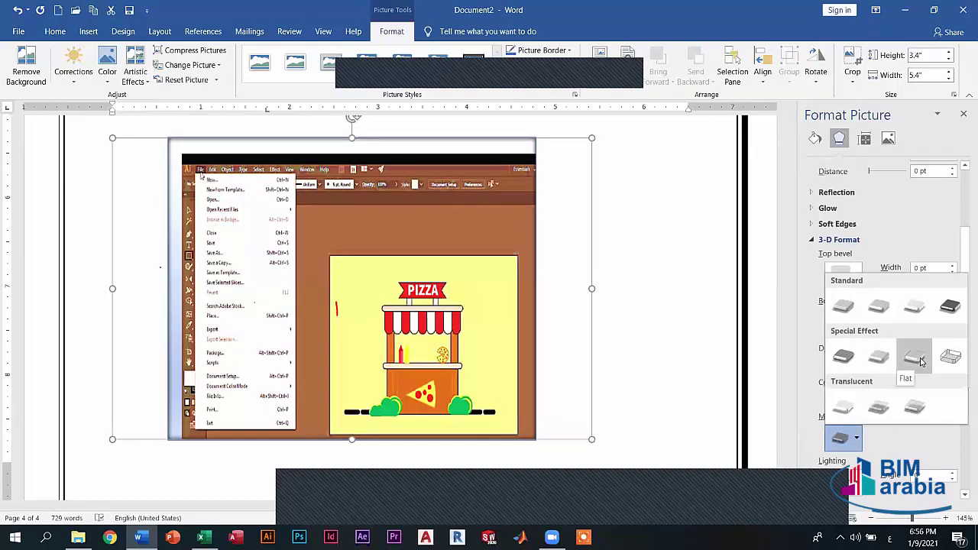
left_click(921, 360)
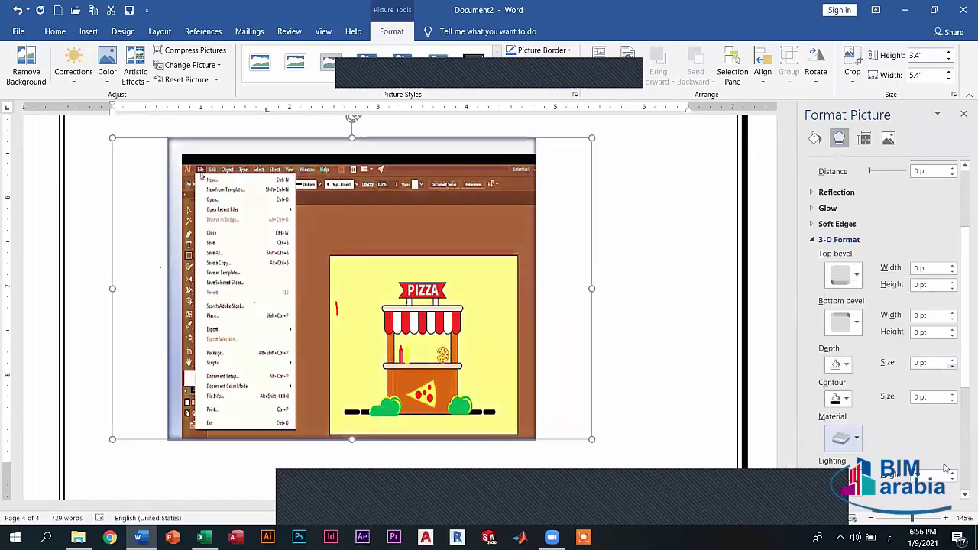
Step: Apply a Warm 3-D lighting preset to the picture
scroll(858, 420, "down", 2)
left_click(857, 421)
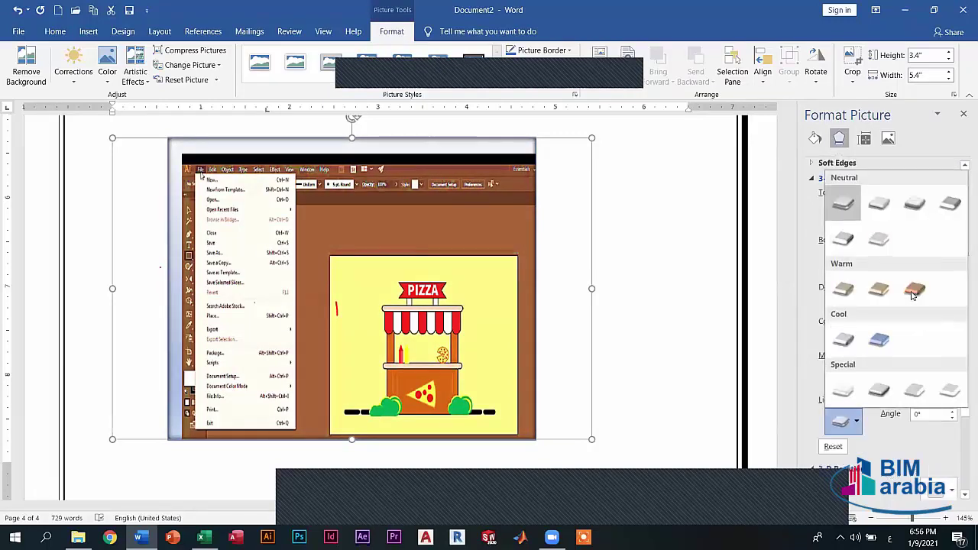
left_click(914, 289)
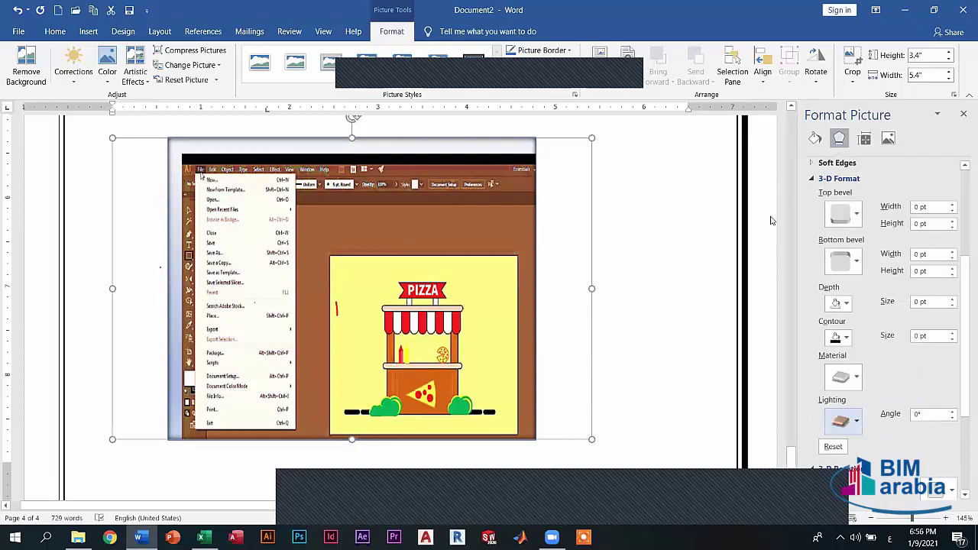
scroll(882, 412, "down", 3)
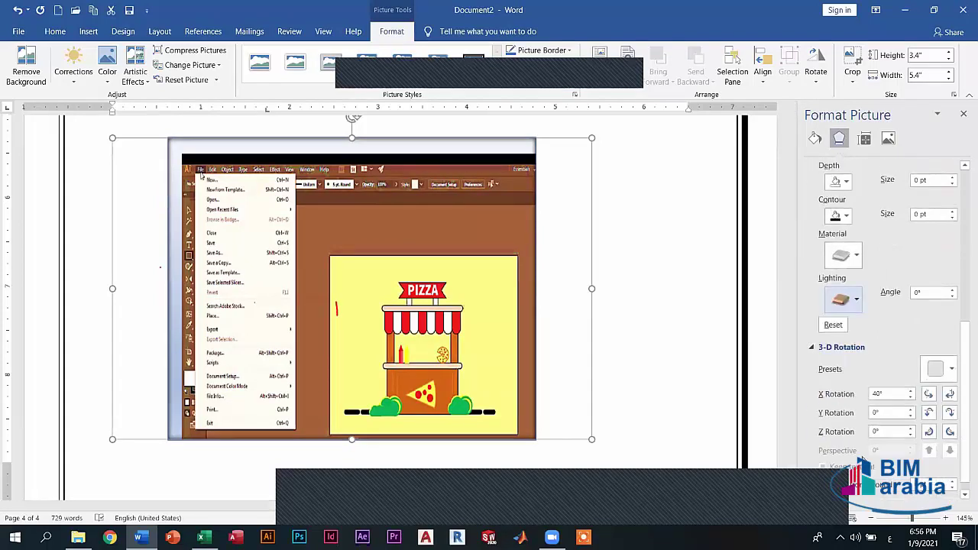
scroll(882, 412, "down", 1)
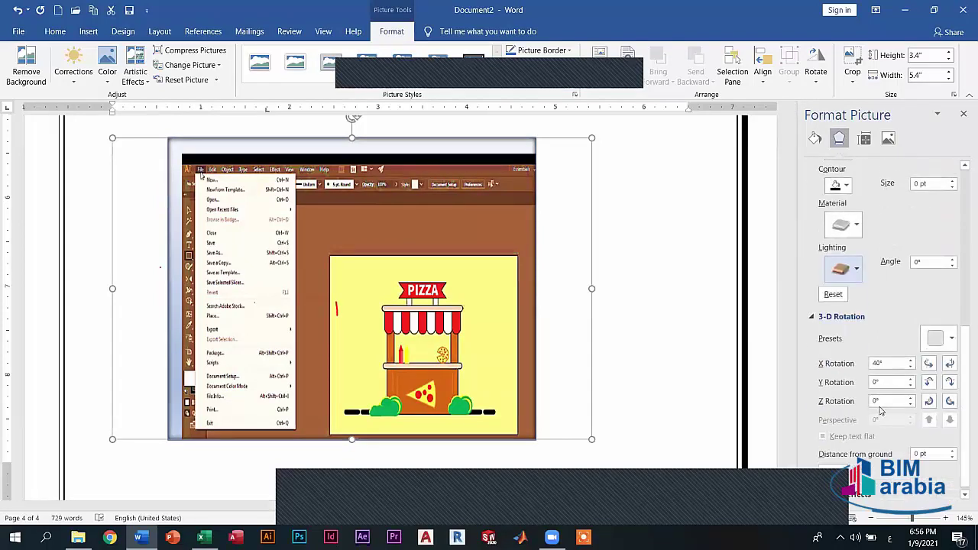
scroll(870, 145, "up", 10)
left_click(866, 140)
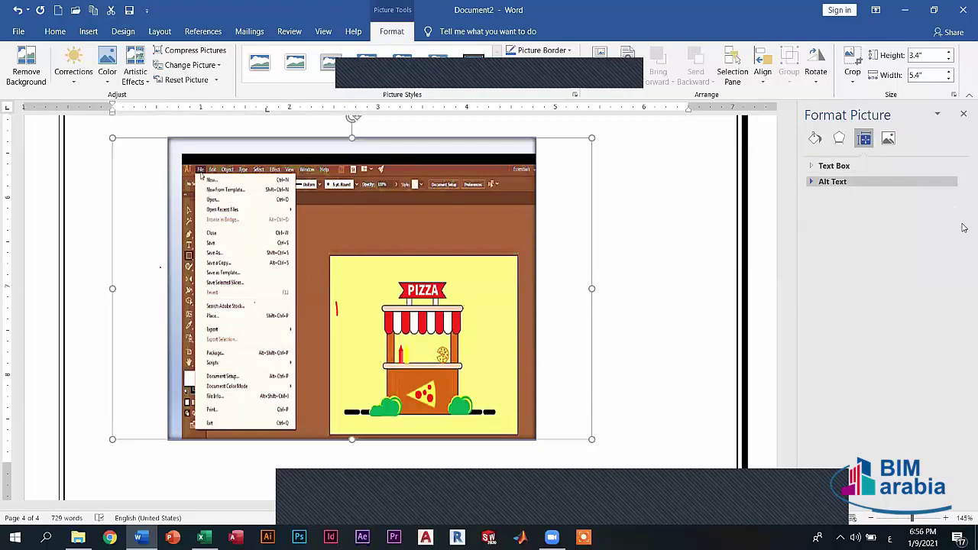
Step: Close the Format Picture pane and try making the pizza-stand picture's brown background transparent
left_click(965, 112)
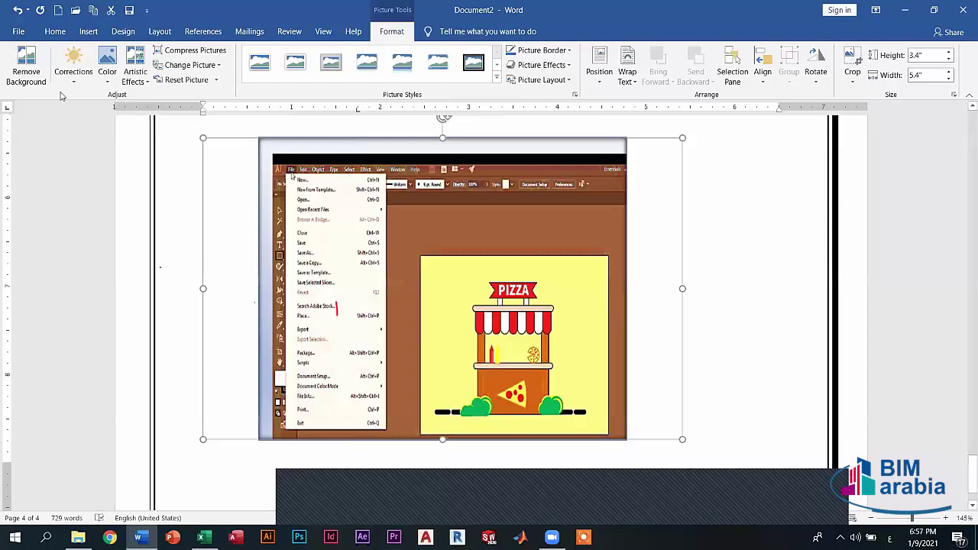
left_click(108, 77)
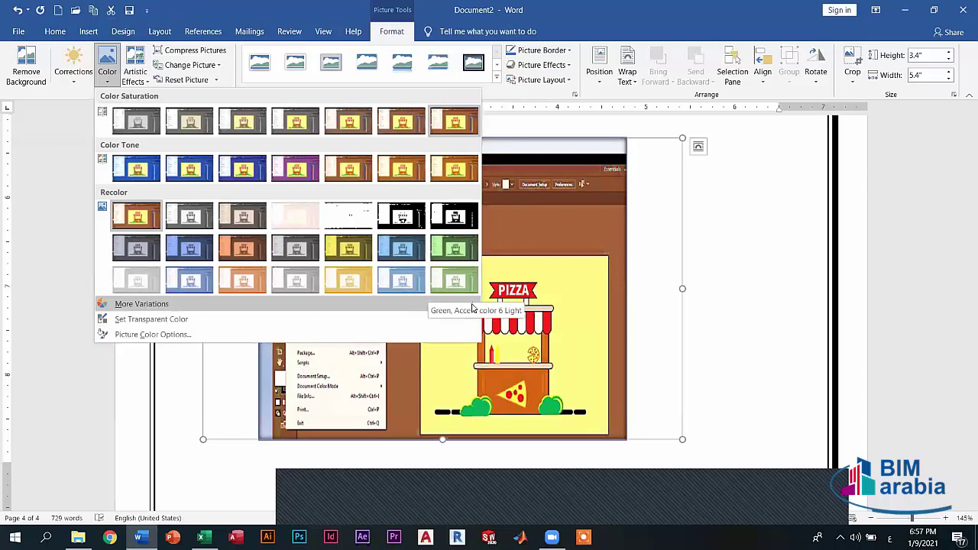
mouse_move(472, 304)
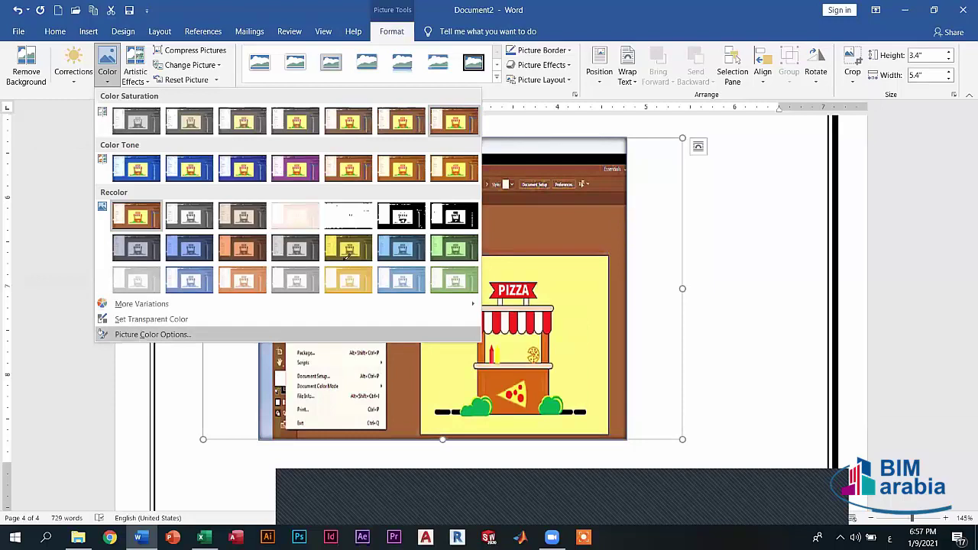
key("s")
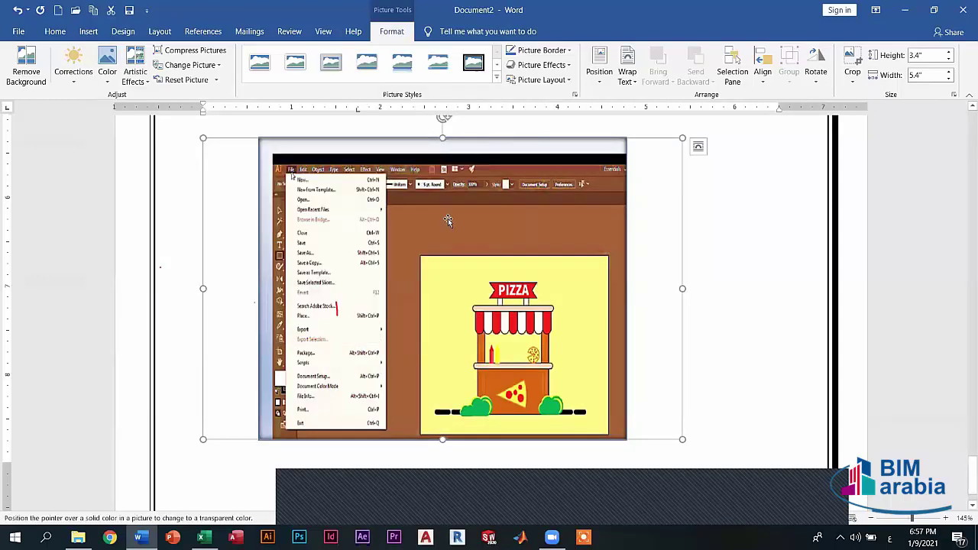
left_click(447, 220)
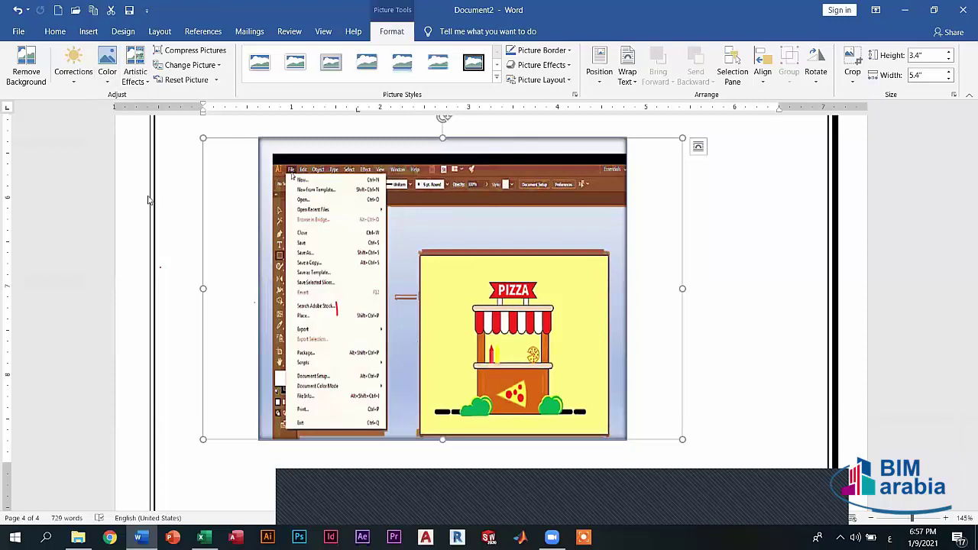
Step: Restore the brown background, view Picture Color Options, then close the formatting pane
left_click(107, 63)
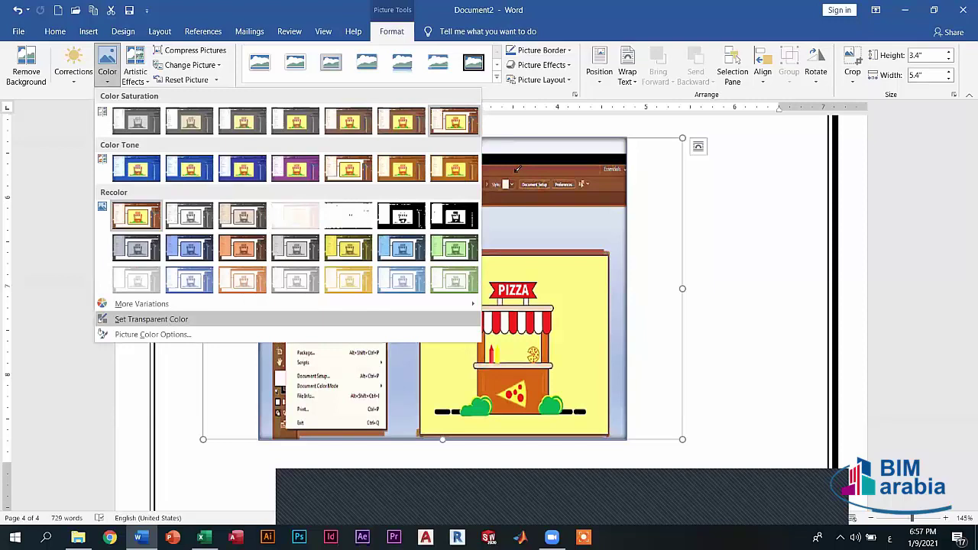
left_click(151, 318)
left_click(448, 220)
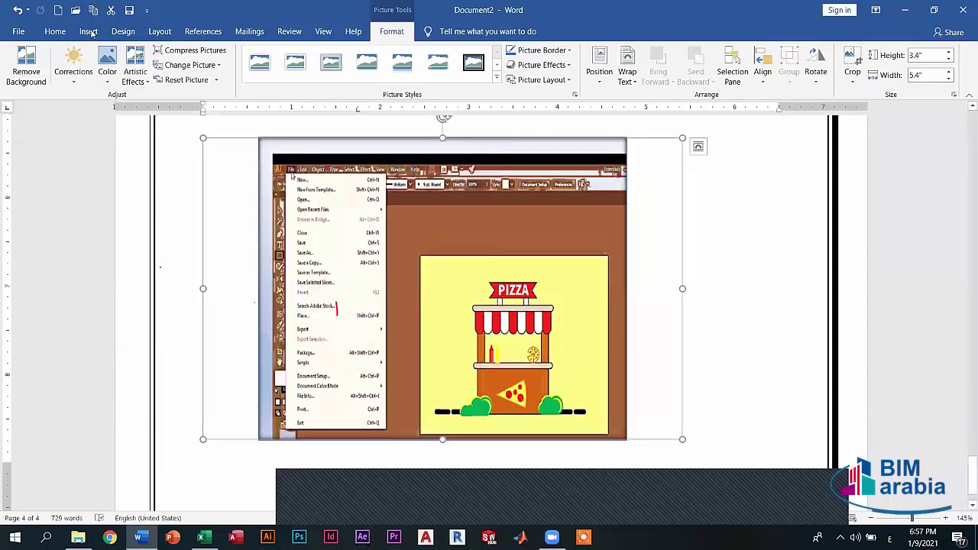
left_click(107, 69)
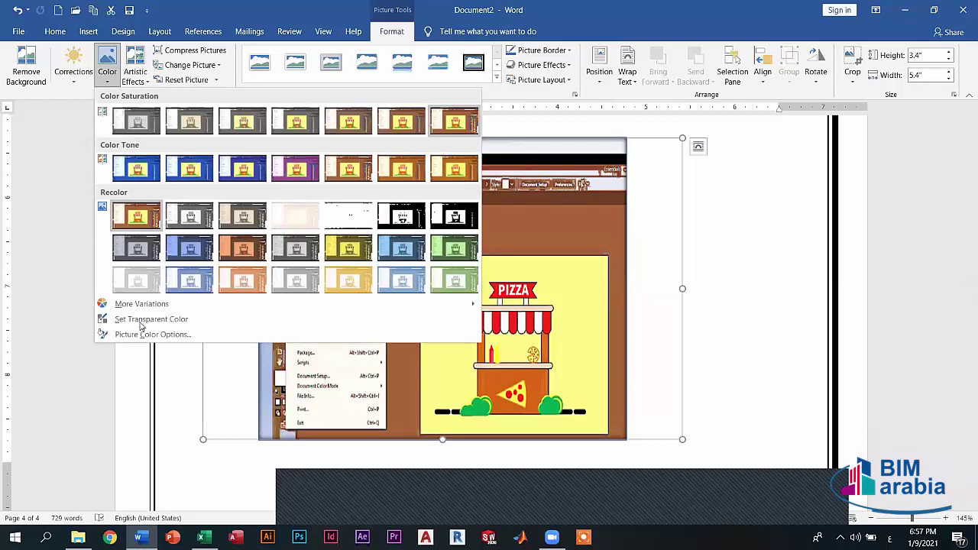
left_click(145, 334)
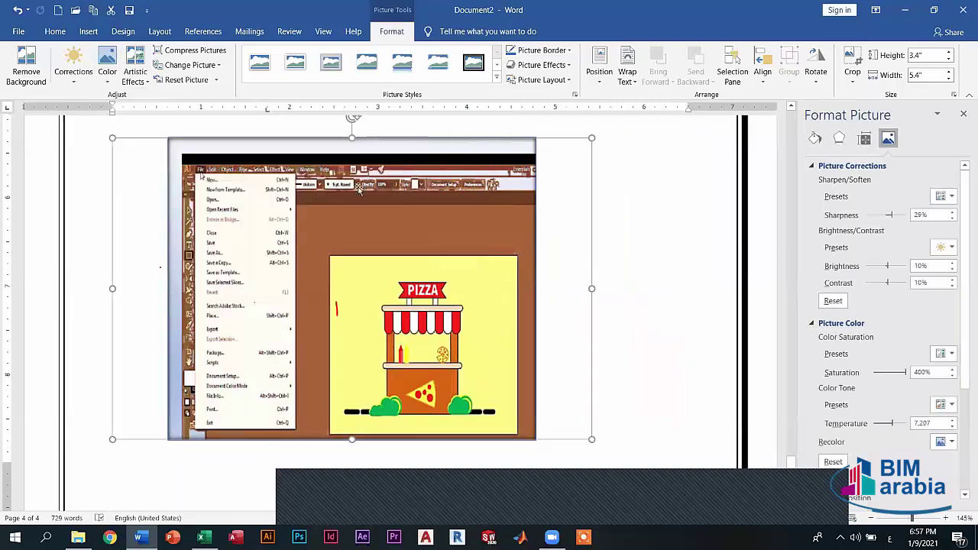
left_click(963, 114)
scroll(262, 425, "down", 1)
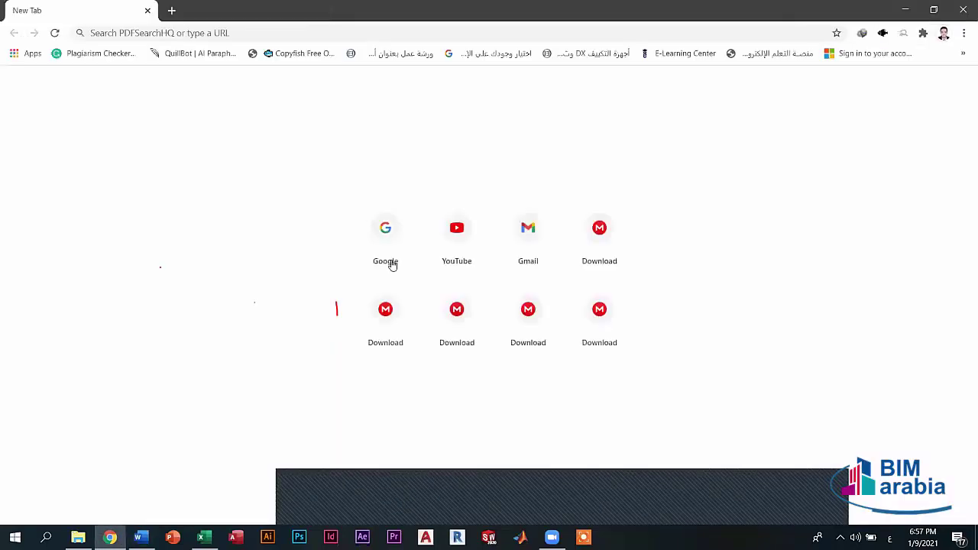
Step: Search Google Images for 'صورة طائر متحرك gif' (animated bird GIF)
left_click(395, 229)
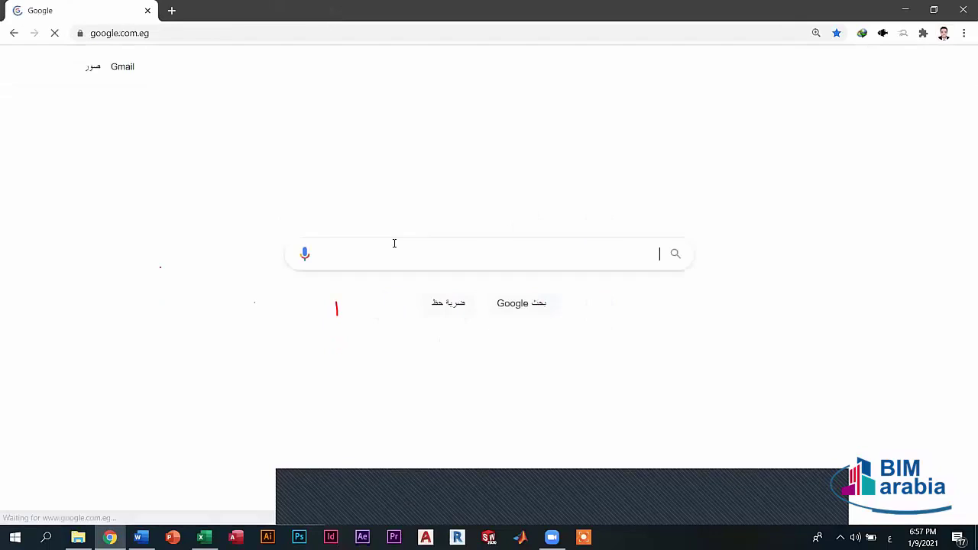
type("صو")
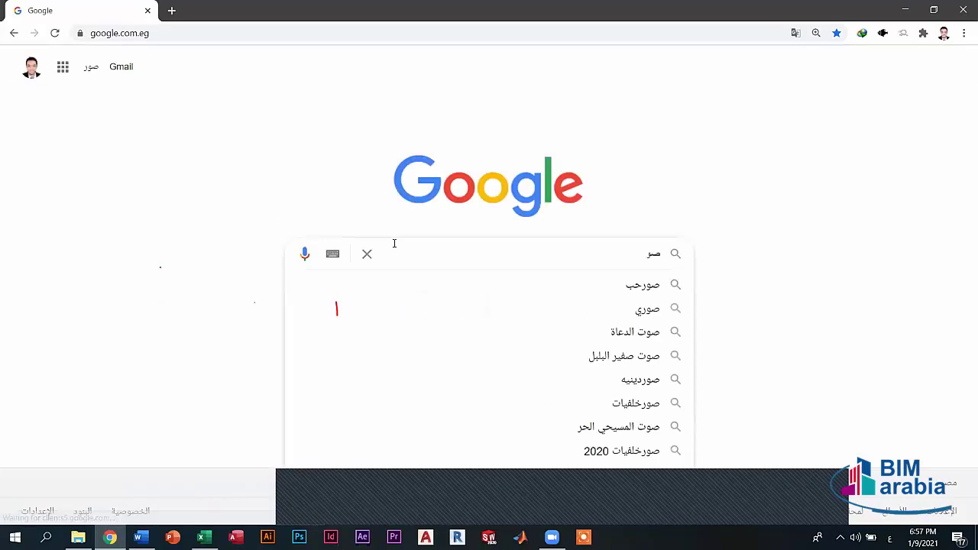
type("رة ط")
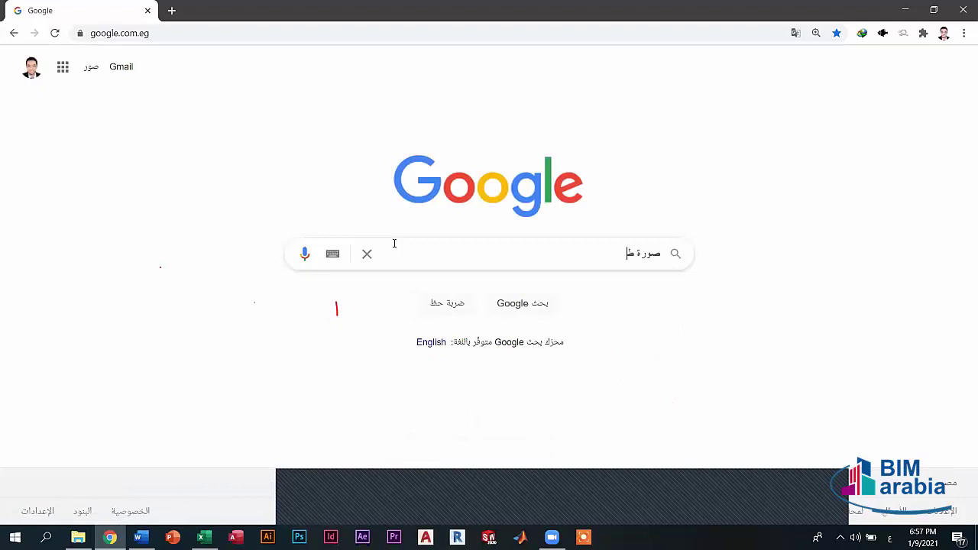
type("ائر مت")
type("حرك")
key("alt+shift")
type(" gif")
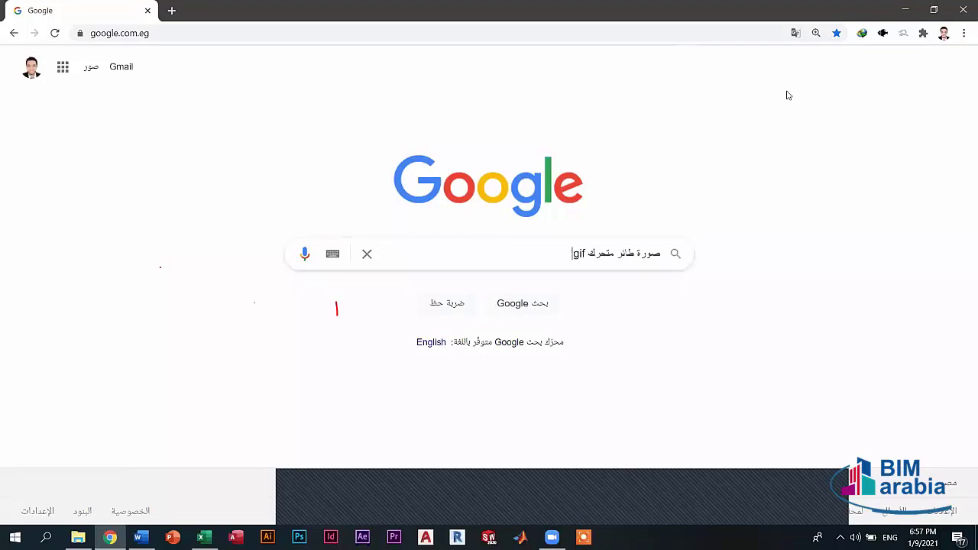
key("Return")
left_click(771, 114)
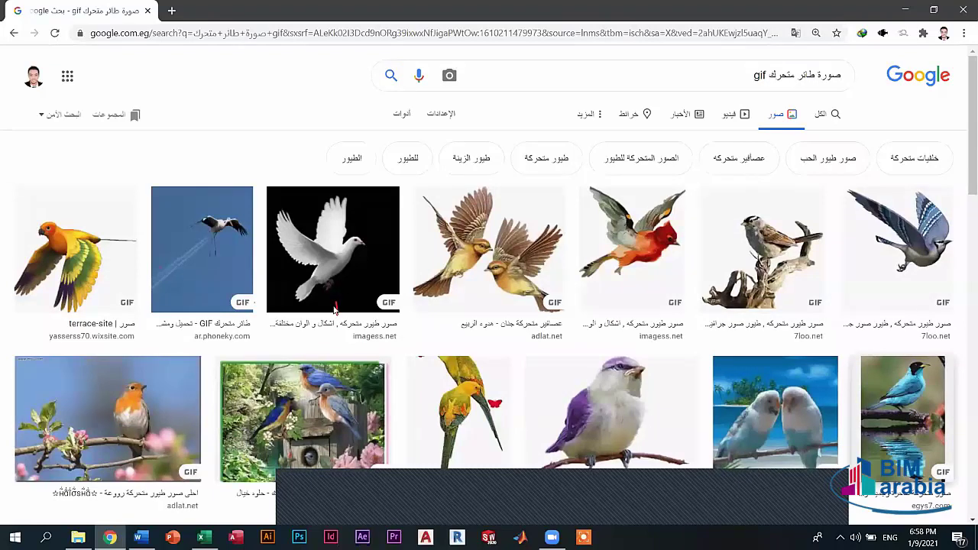
Step: Save the blue bird GIF to the desktop and return to Word
left_click(903, 413)
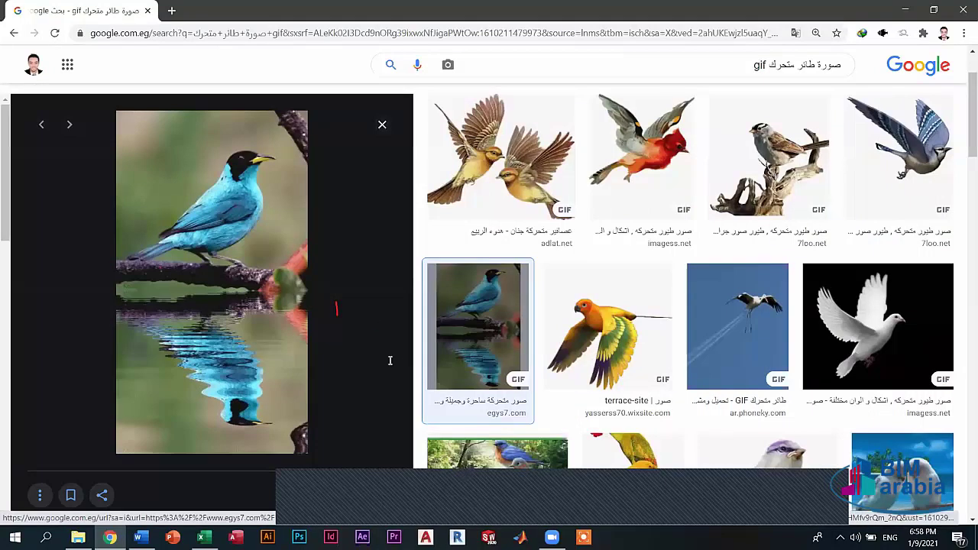
right_click(305, 359)
left_click(374, 389)
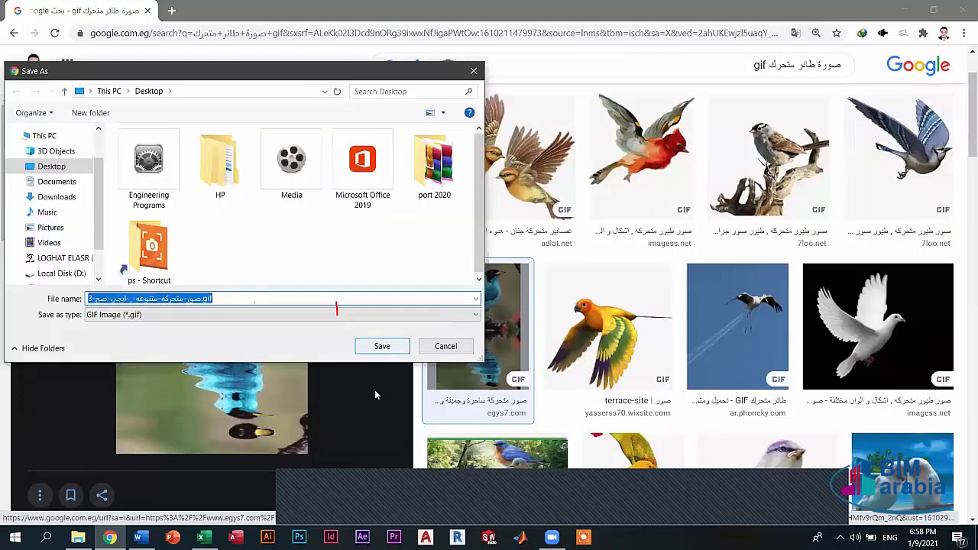
key("Return")
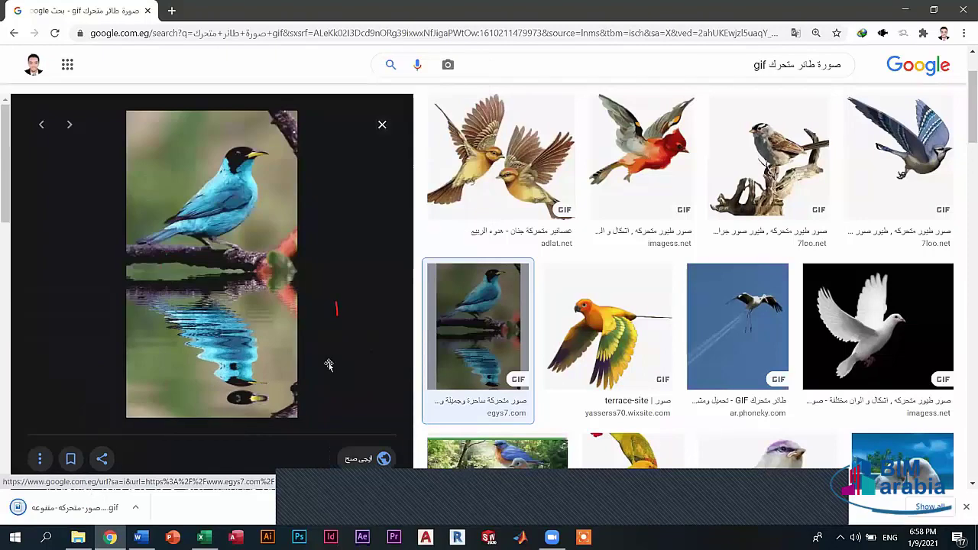
key("alt+Tab")
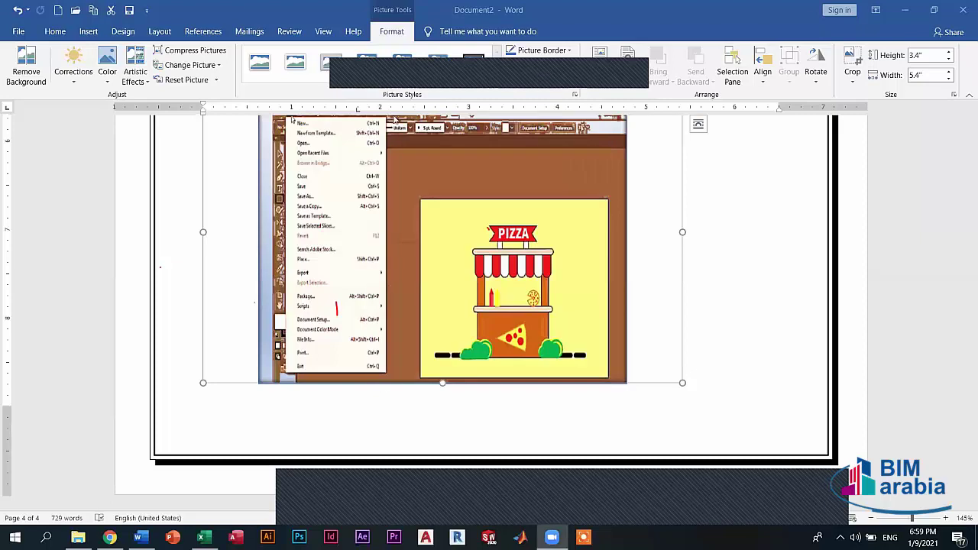
Step: Dismiss the colour options, deselect the pizza picture, and start a new page after page 4
left_click(107, 72)
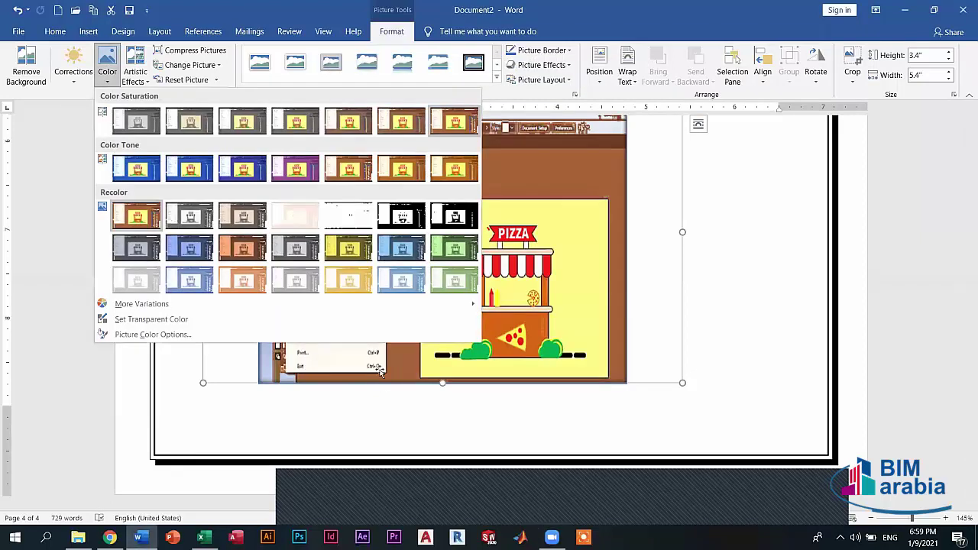
left_click(682, 381)
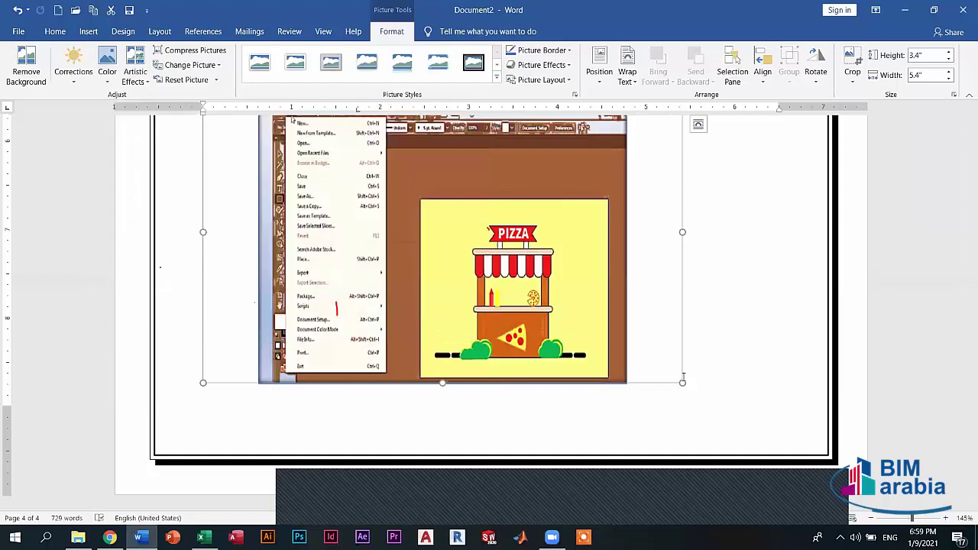
left_click(683, 425)
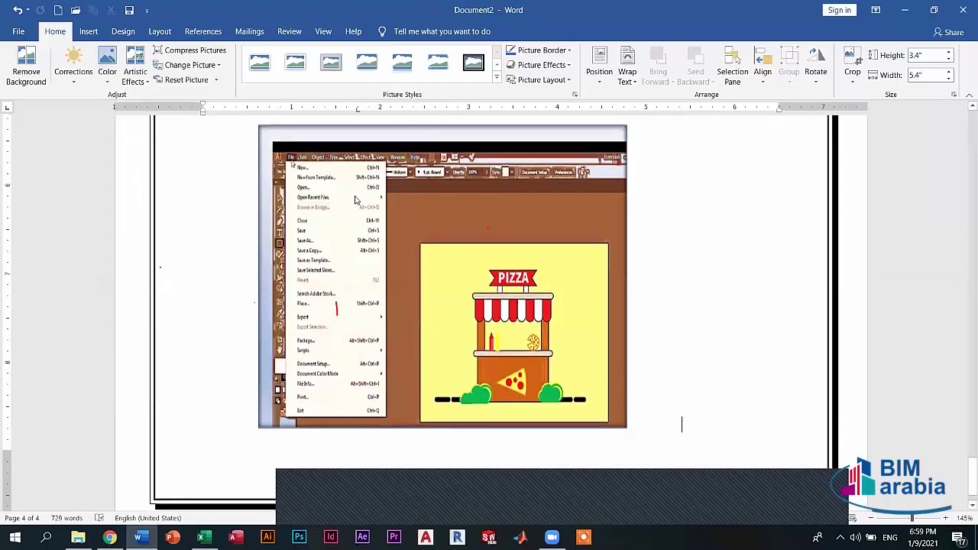
key("ctrl+Return")
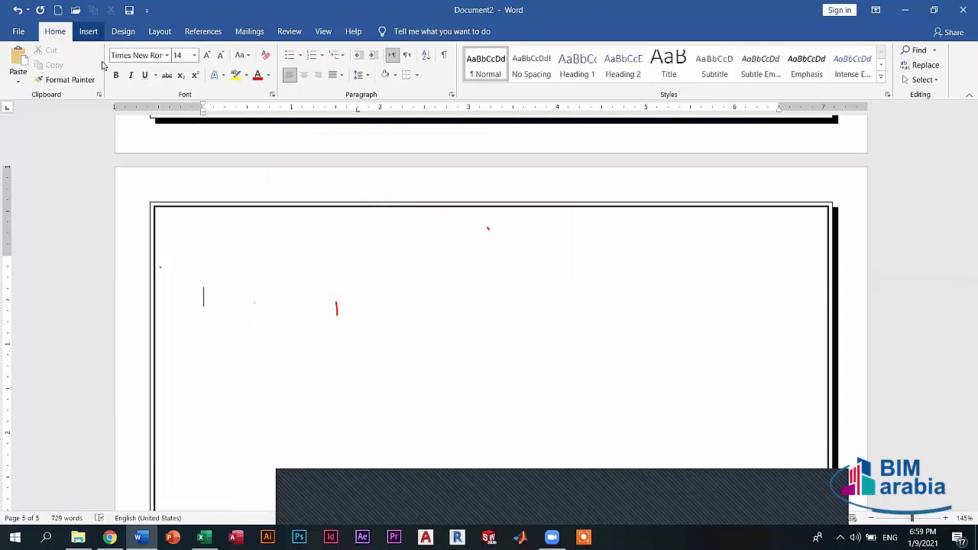
Step: Insert the blue-bird GIF from this computer onto page 5
key("alt+n")
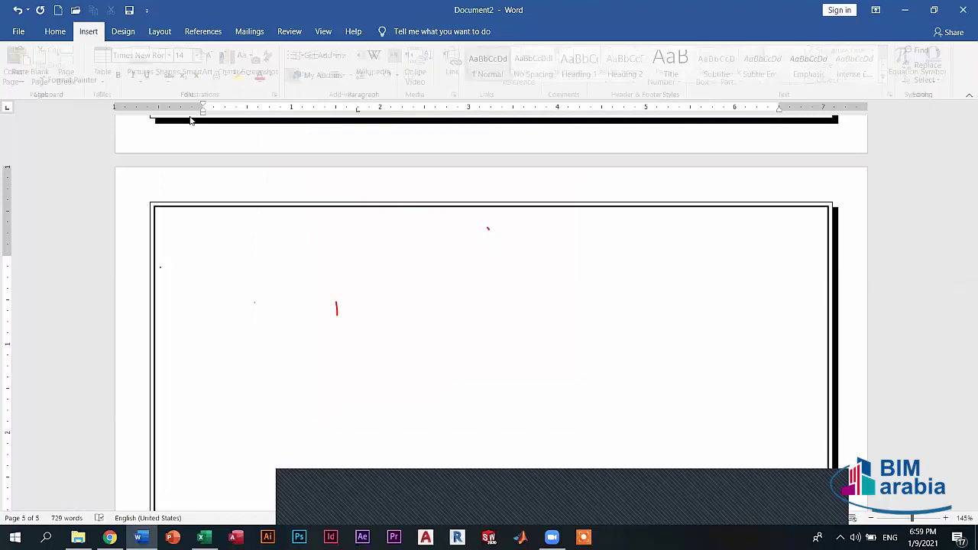
left_click(145, 69)
left_click(168, 114)
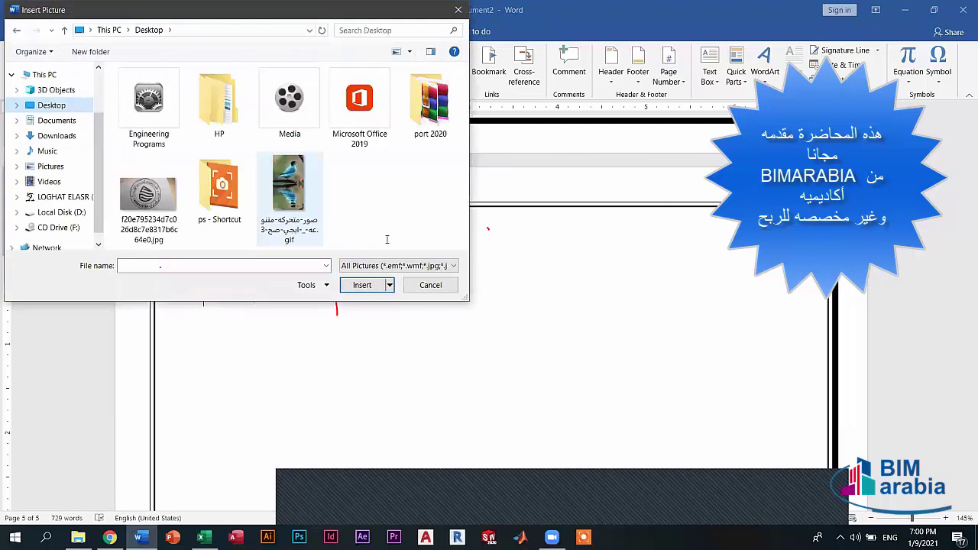
left_click(289, 191)
key("Return")
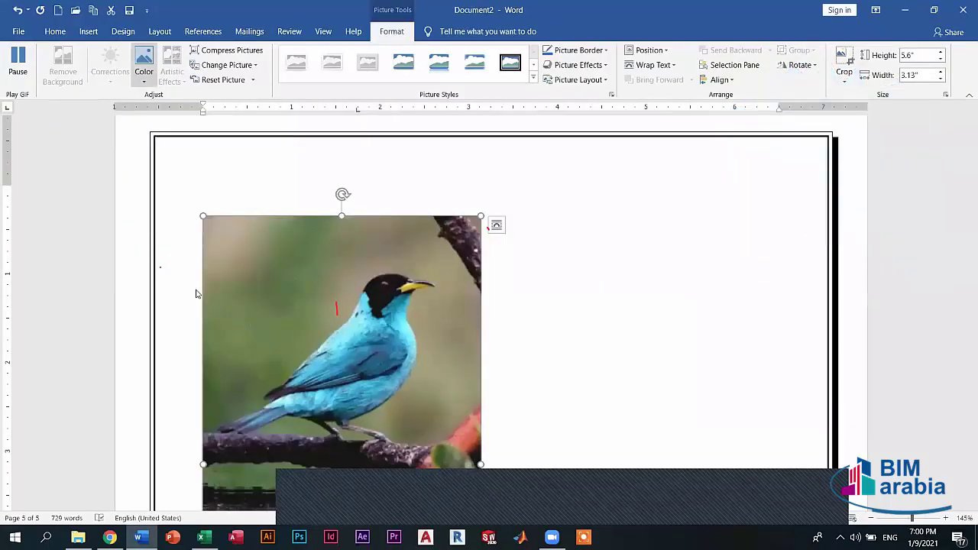
Step: Make the bird GIF's background colour transparent with Set Transparent Color, then deselect it
left_click(144, 65)
left_click(271, 284)
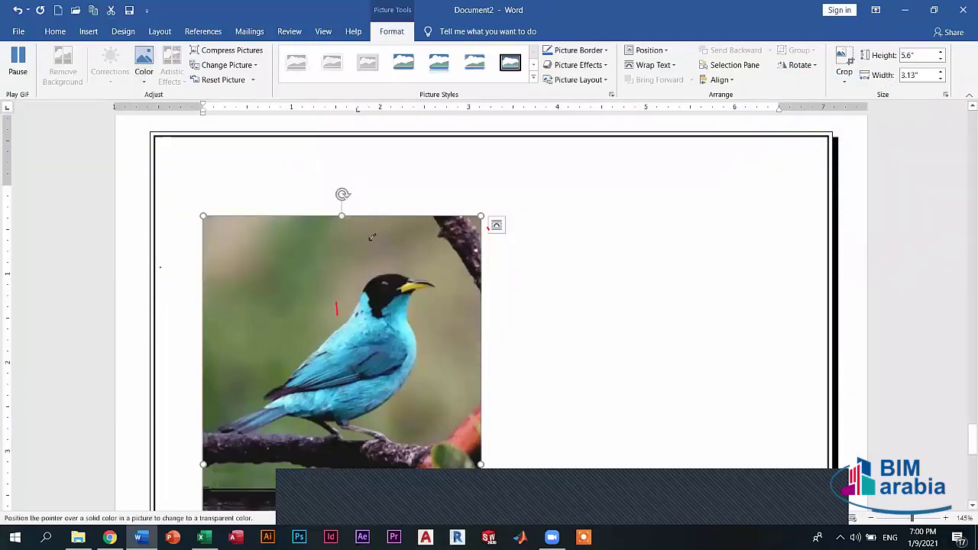
left_click(373, 237)
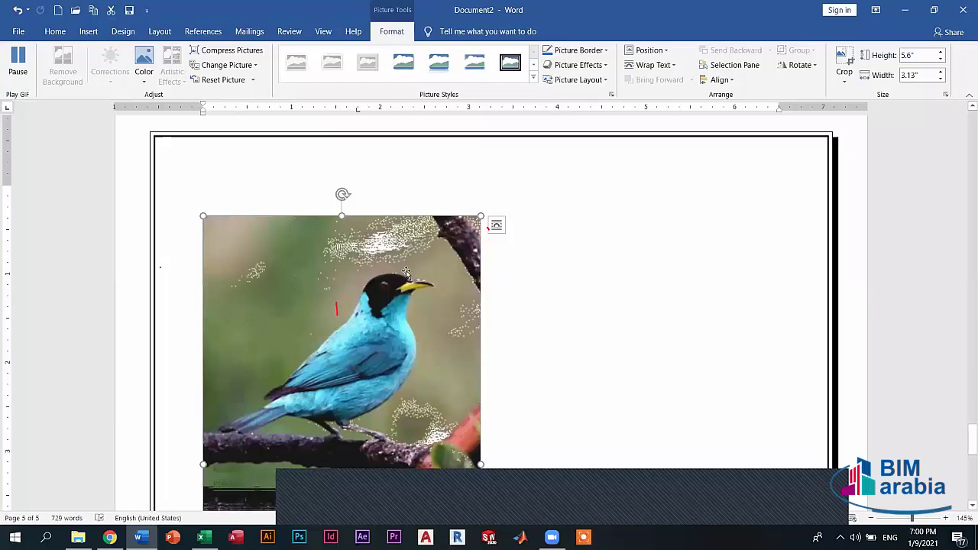
scroll(433, 348, "down", 3)
scroll(434, 351, "up", 3)
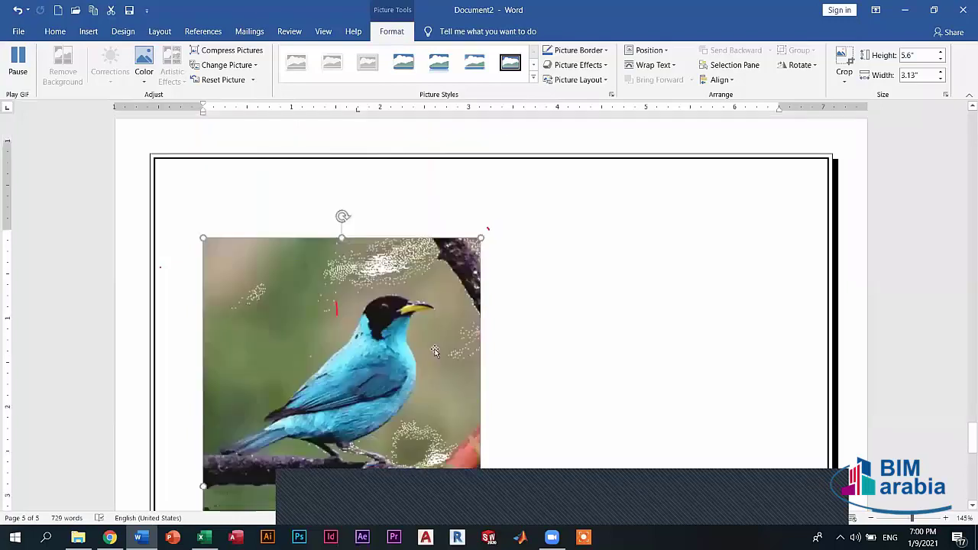
scroll(440, 353, "down", 2)
scroll(428, 367, "down", 2)
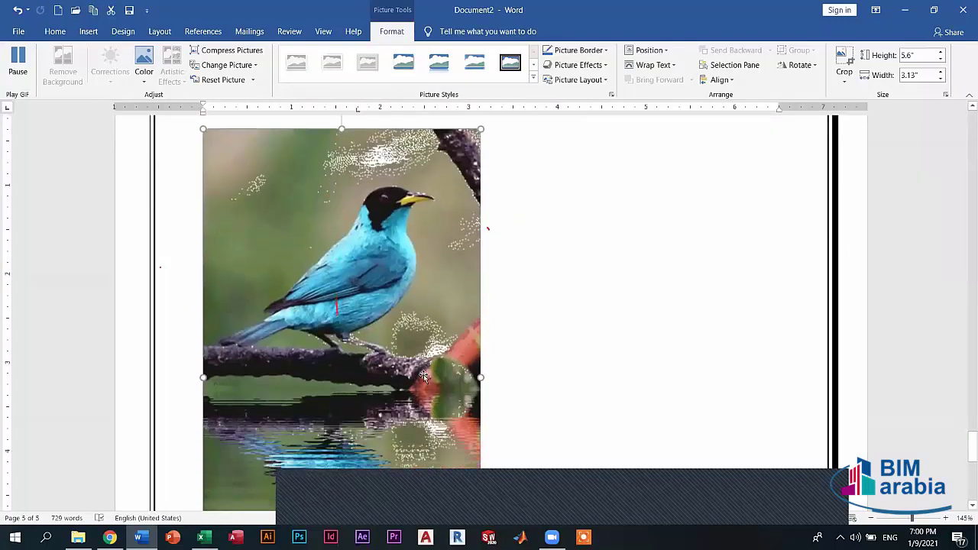
scroll(425, 378, "down", 3)
scroll(424, 375, "up", 3)
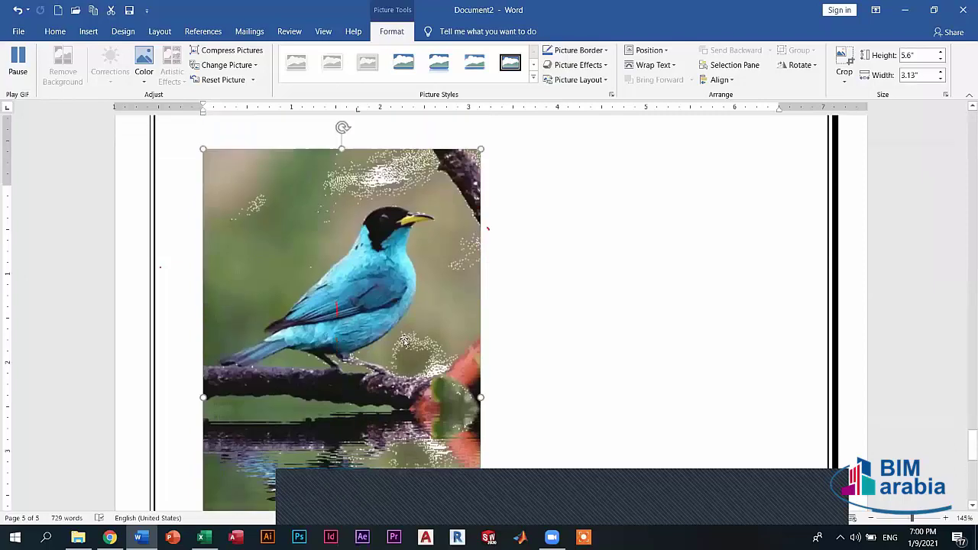
scroll(417, 360, "up", 6)
scroll(406, 344, "down", 2)
left_click(302, 411)
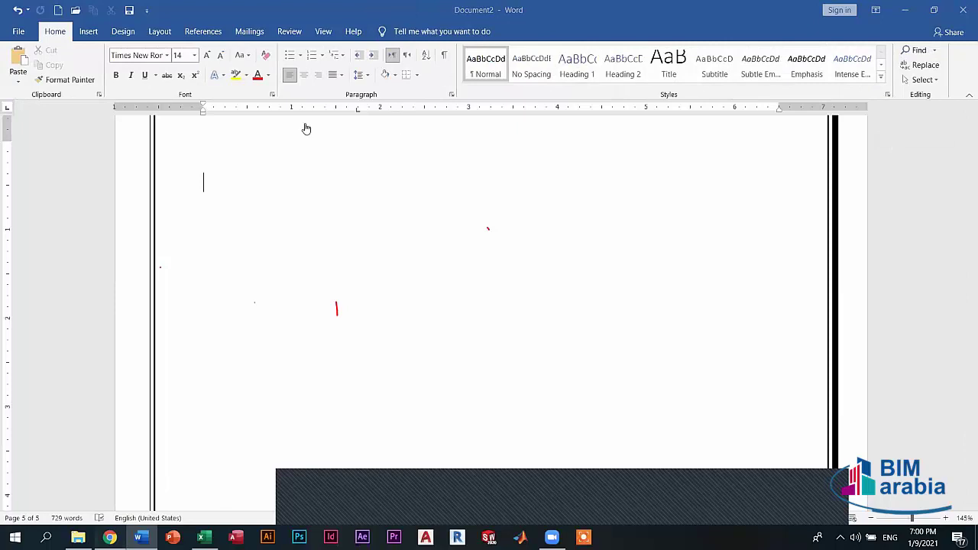
Step: Save the flying blue jay GIF from Chrome as 3067-6.gif and return to Word
key("alt+Tab")
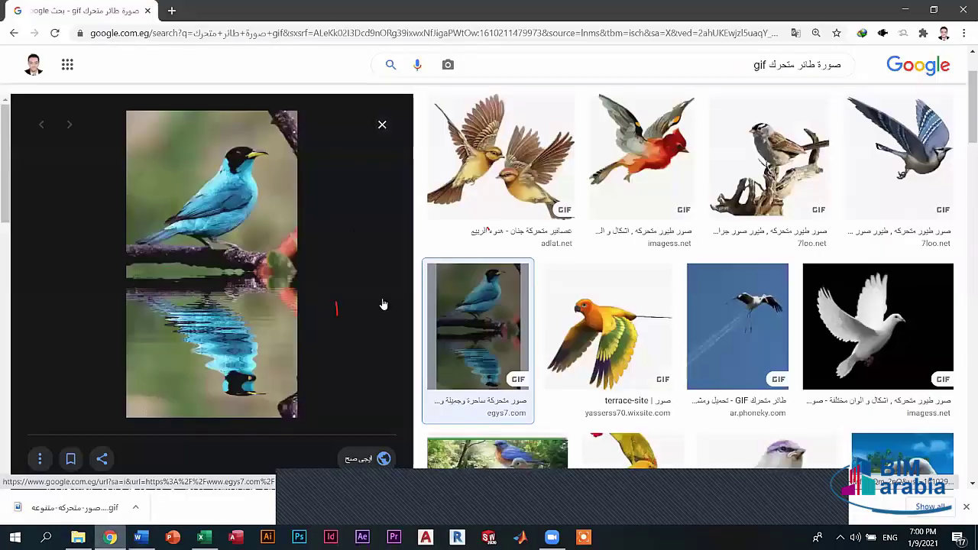
key("Left")
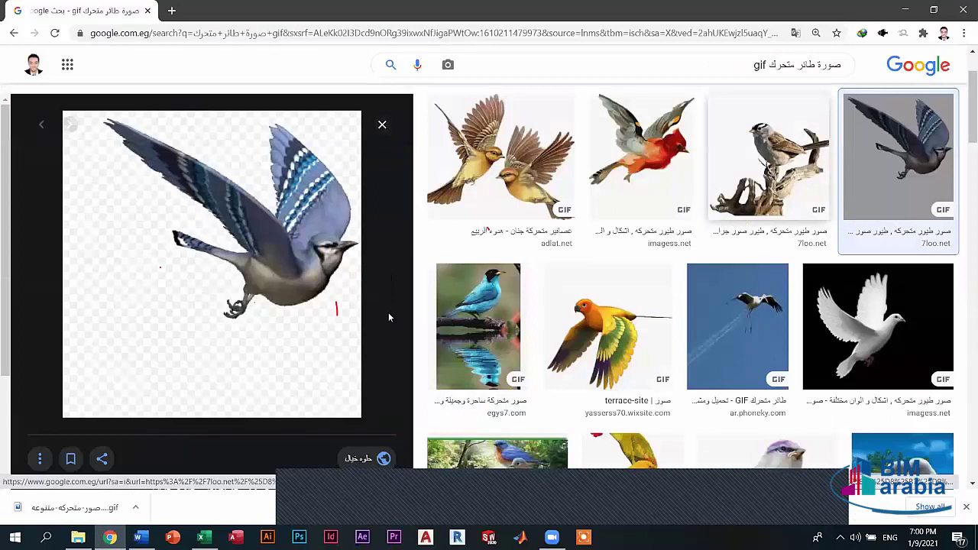
right_click(357, 193)
key("Escape")
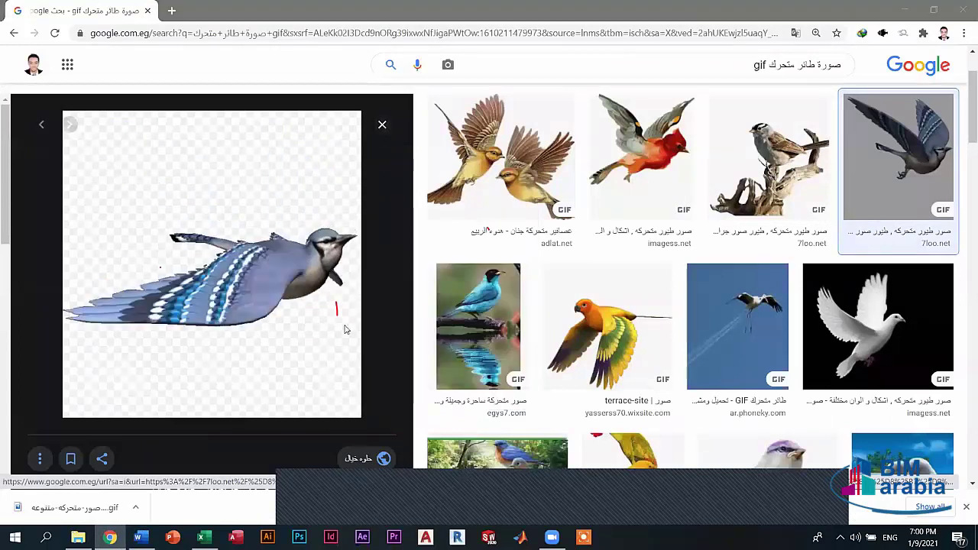
left_click(379, 345)
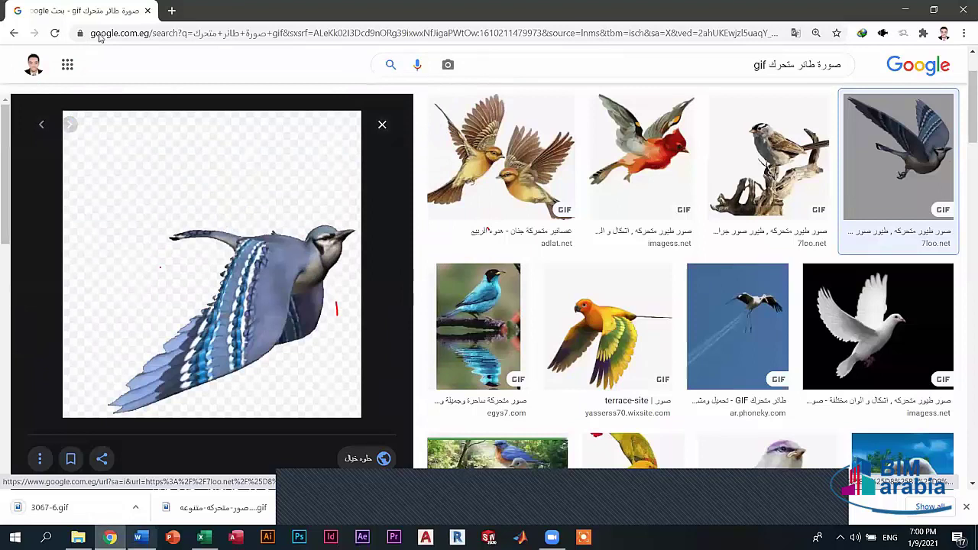
key("alt+Tab")
left_click(145, 70)
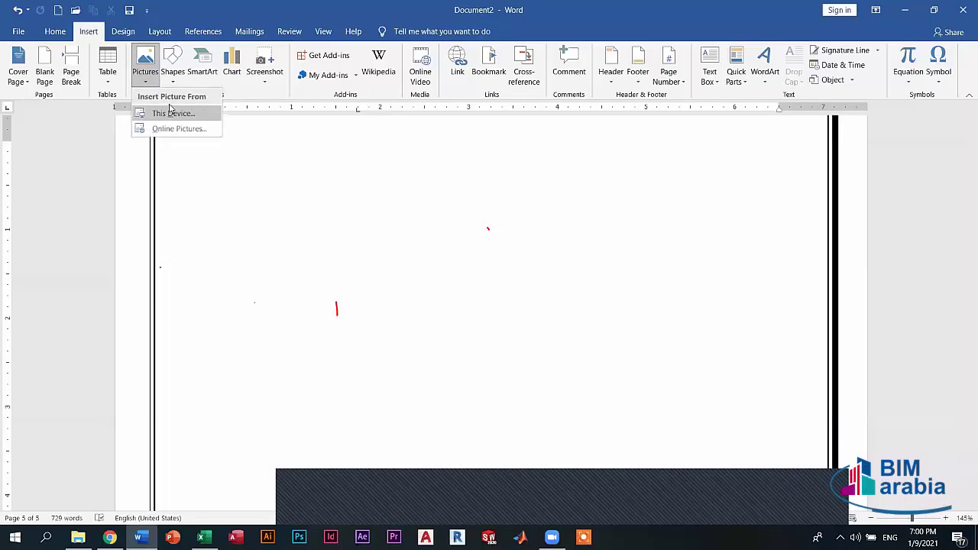
Step: Insert 3067-6.gif onto page 5 and set its text wrapping
left_click(171, 113)
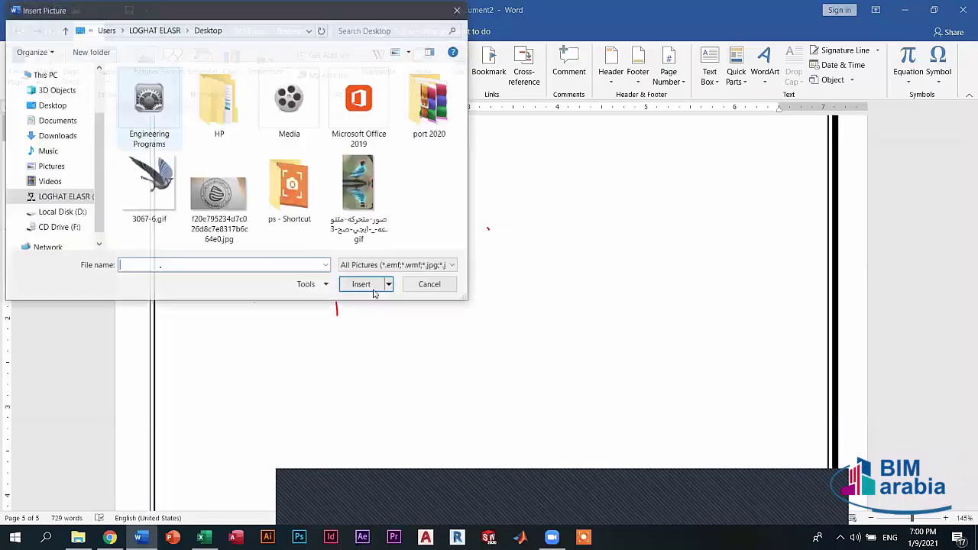
left_click(149, 183)
left_click(365, 284)
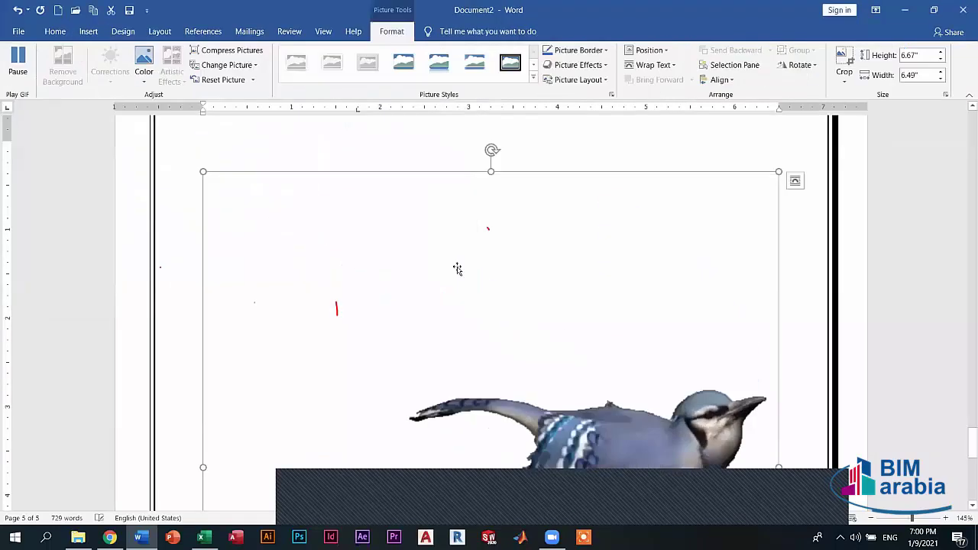
scroll(474, 199, "up", 3)
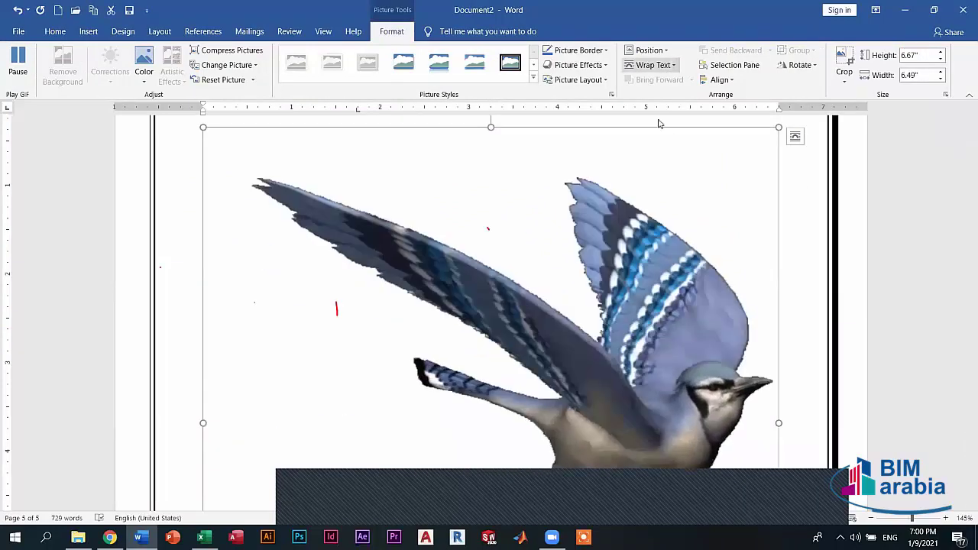
left_click(654, 65)
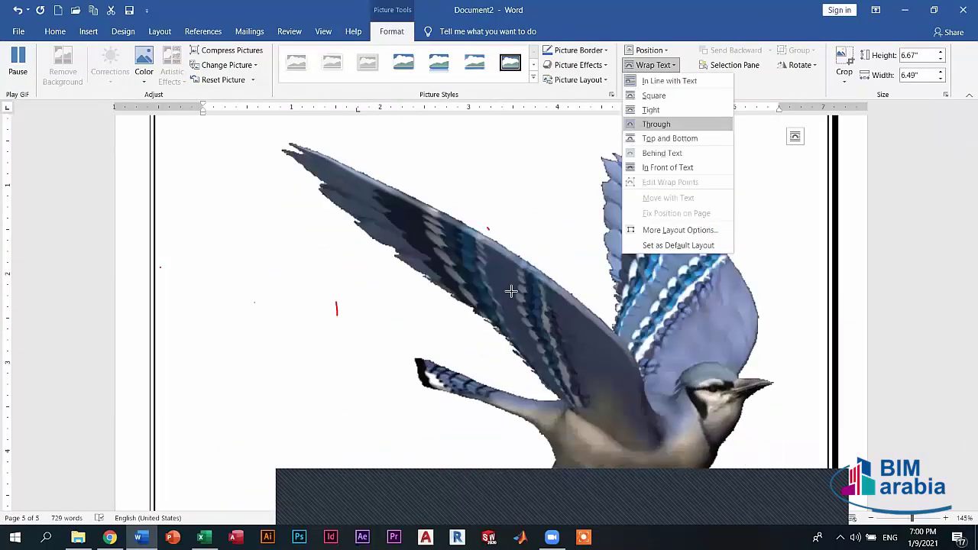
Step: Resize the blue jay picture to 3.67 × 2.48 inches
left_click_drag(490, 127, 491, 351)
scroll(719, 298, "down", 6)
scroll(718, 298, "up", 3)
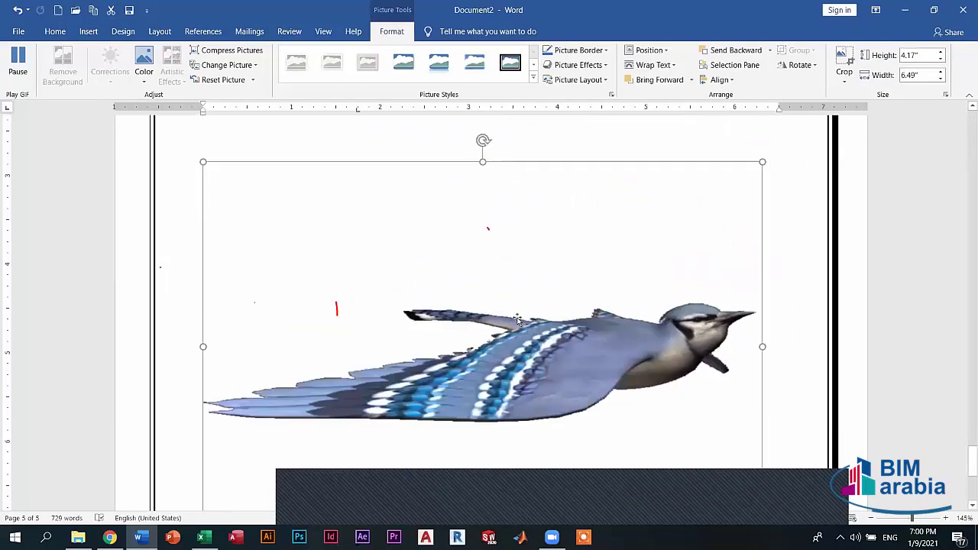
left_click_drag(528, 321, 528, 320)
scroll(359, 401, "down", 3)
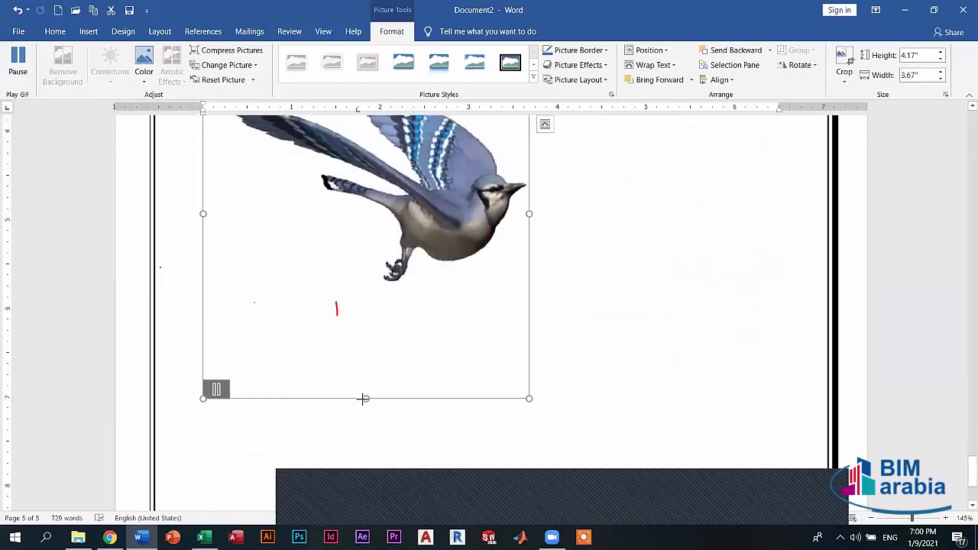
left_click_drag(364, 400, 366, 335)
scroll(337, 155, "up", 3)
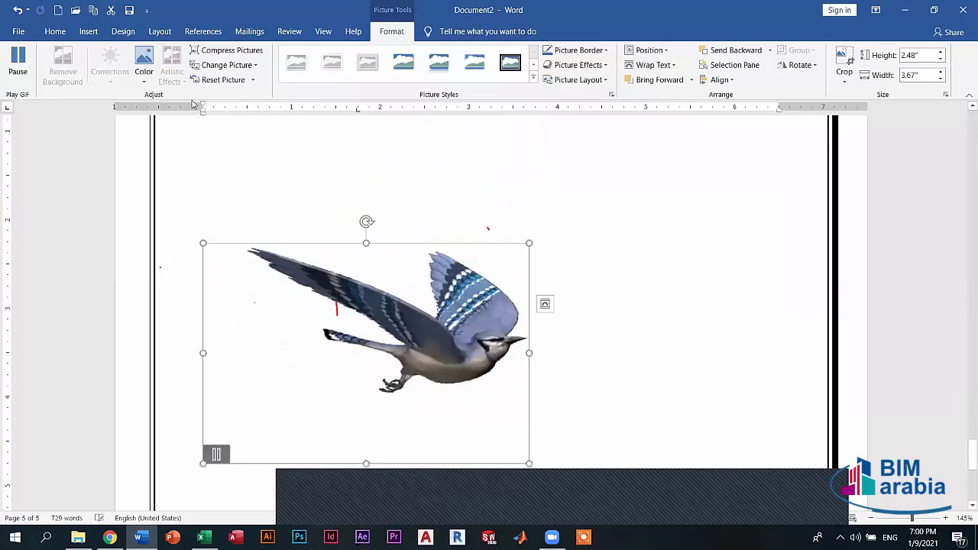
Step: Make the blue jay's background transparent, then switch to Chrome
left_click(144, 65)
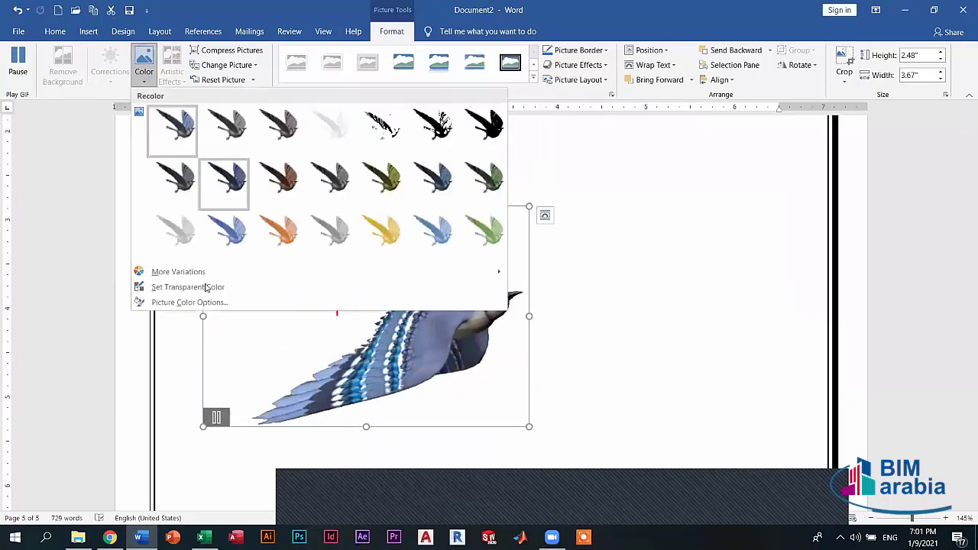
left_click(275, 287)
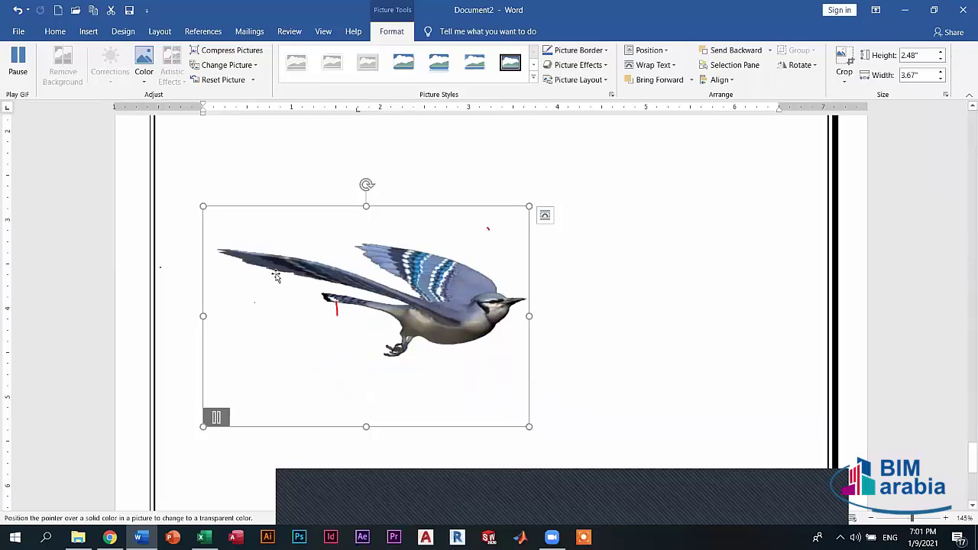
left_click(276, 276)
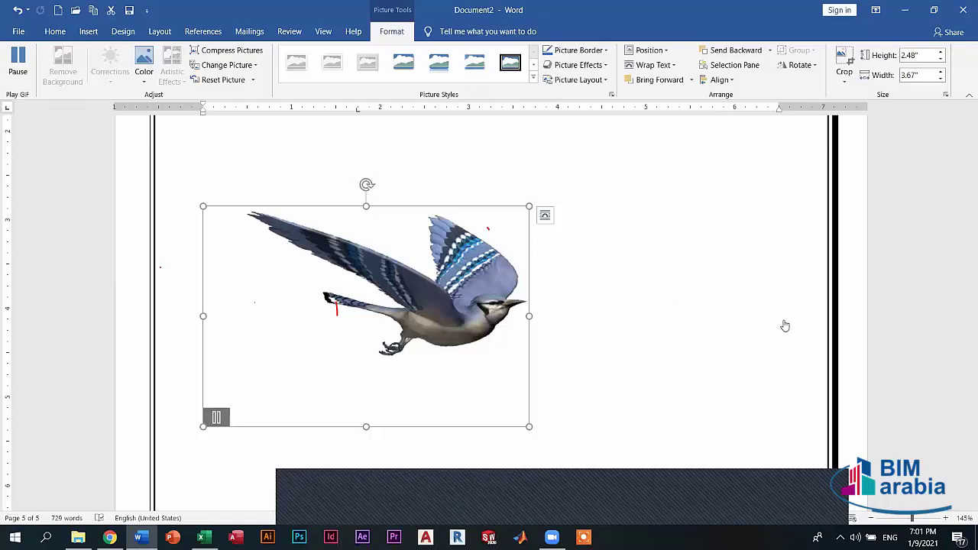
key("alt+Tab")
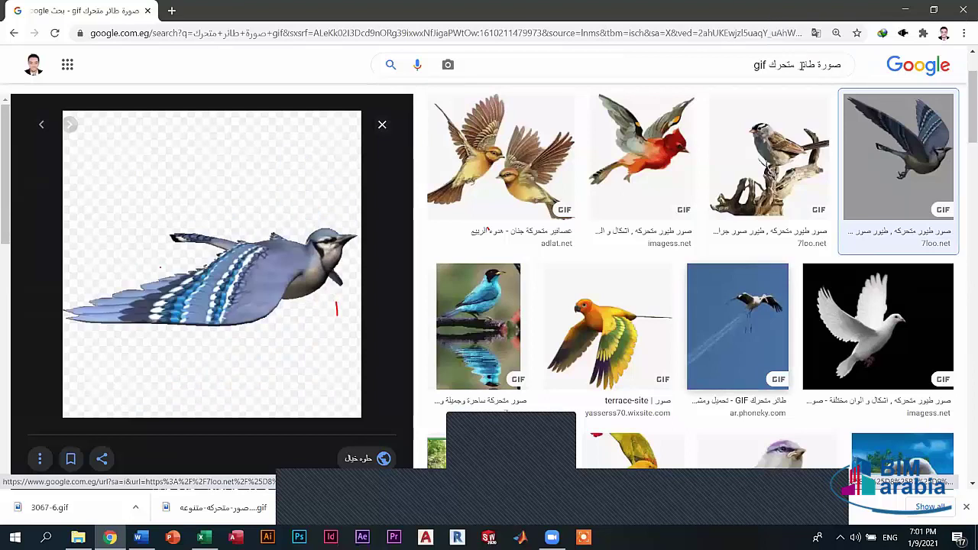
Step: Change the image search to walking-man GIFs ('رجل يمشي')
key("Escape")
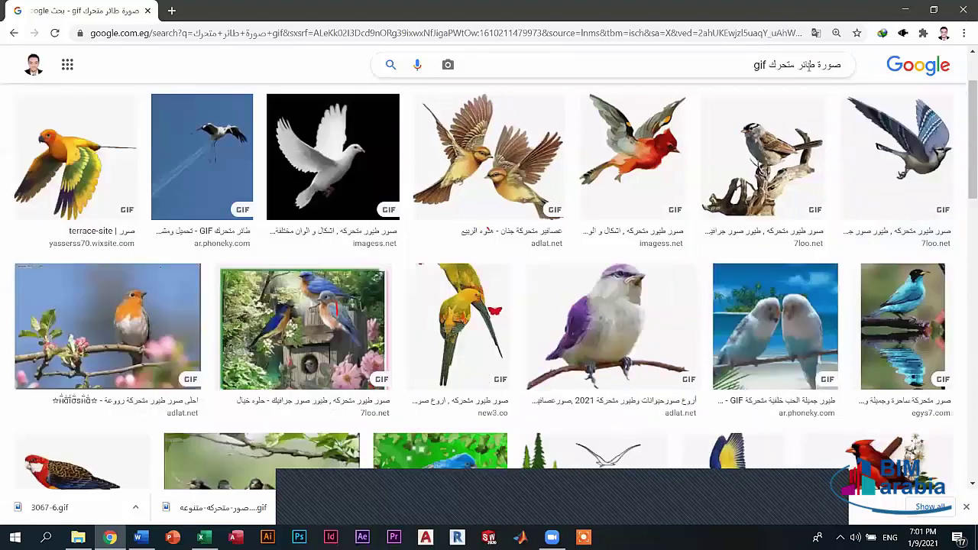
key("ctrl+BackSpace")
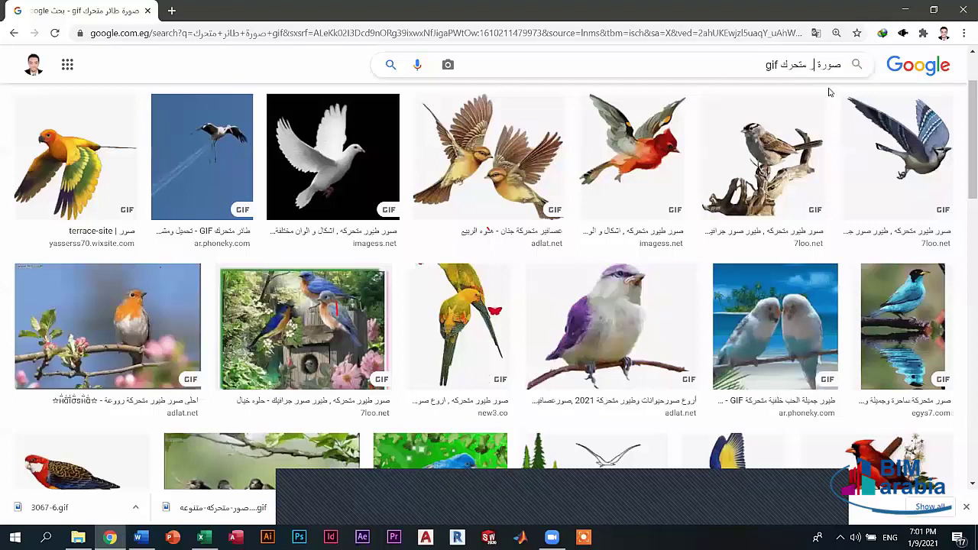
key("BackSpace")
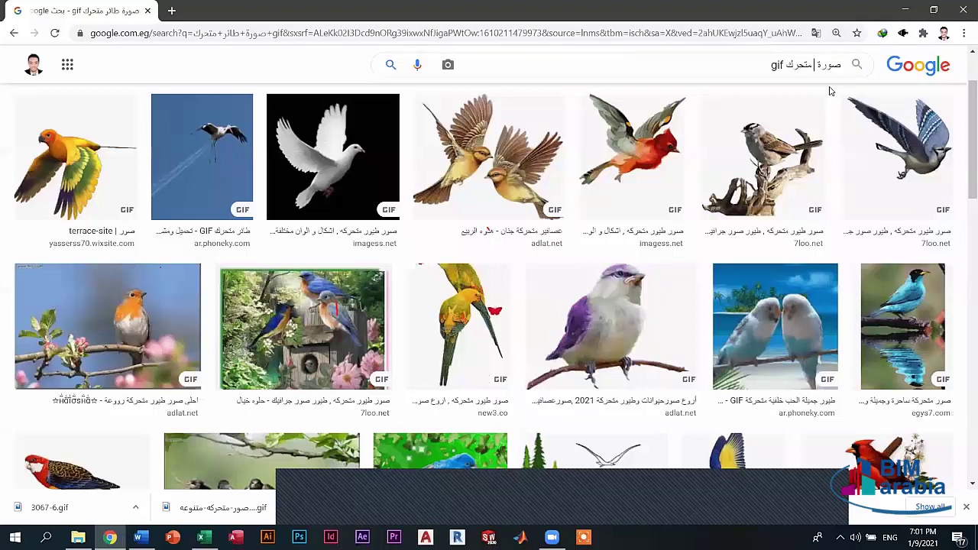
type("v[g")
key("BackSpace")
key("BackSpace")
key("BackSpace")
key("alt+shift")
type("رجل يمشي")
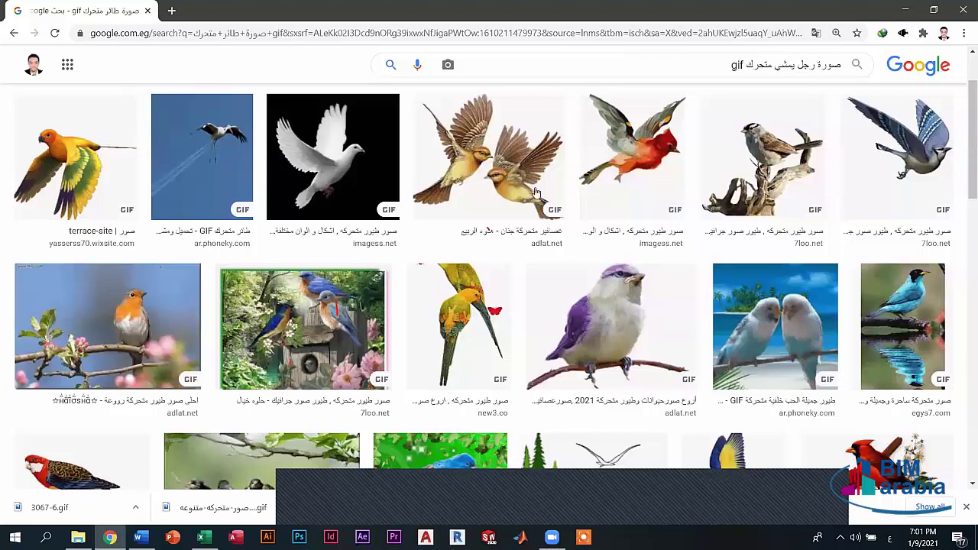
key("Return")
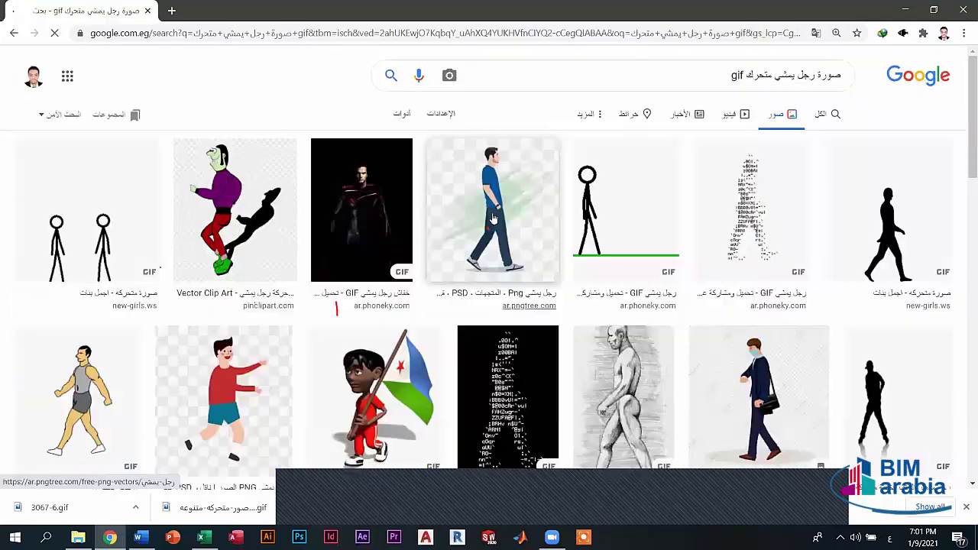
scroll(771, 93, "down", 3)
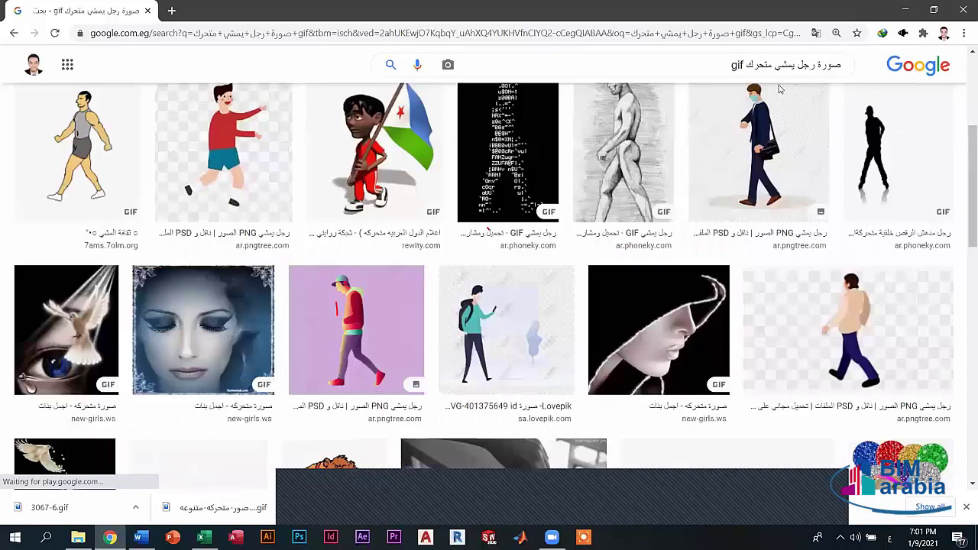
key("alt+Left")
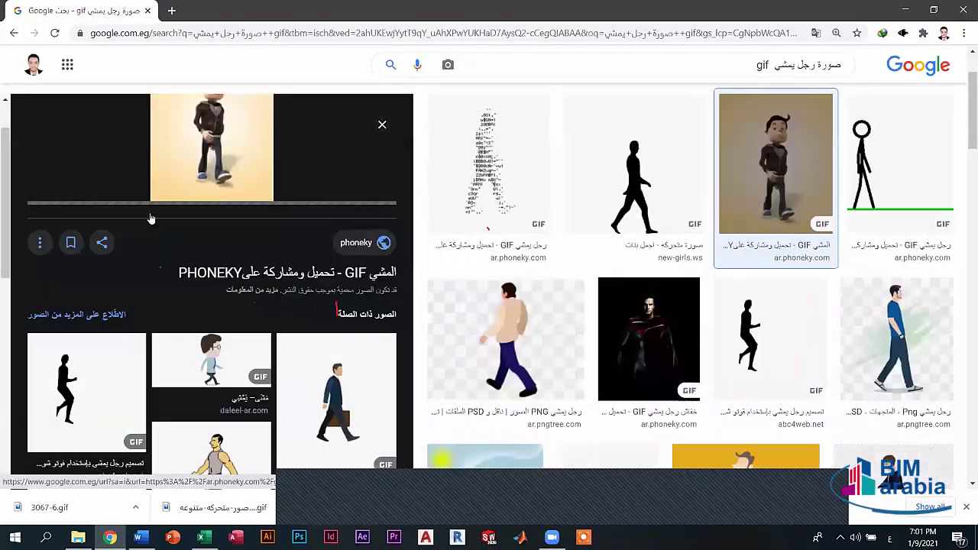
Step: Save the businessman-with-briefcase GIF to the Desktop and return to Word
scroll(152, 218, "down", 3)
left_click(330, 201)
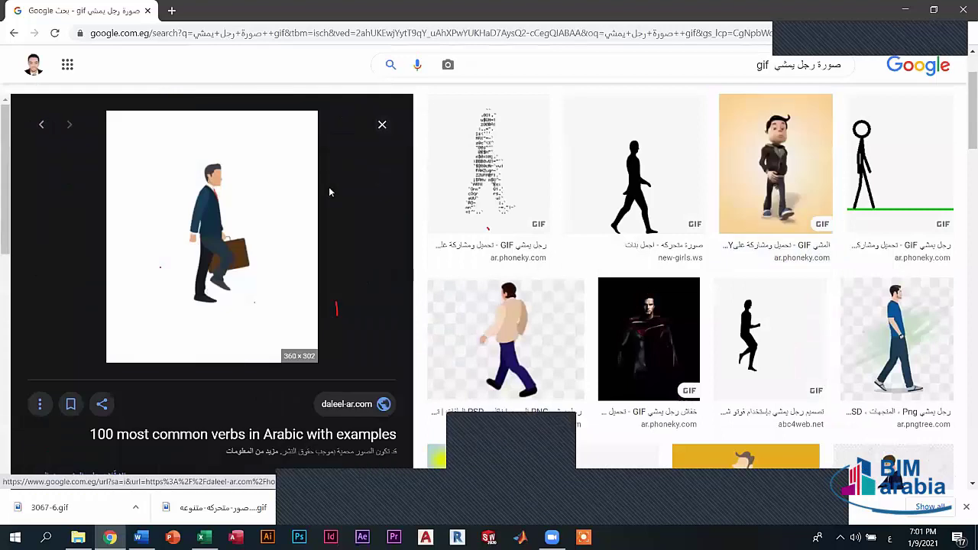
right_click(316, 312)
key("Down")
key("Down")
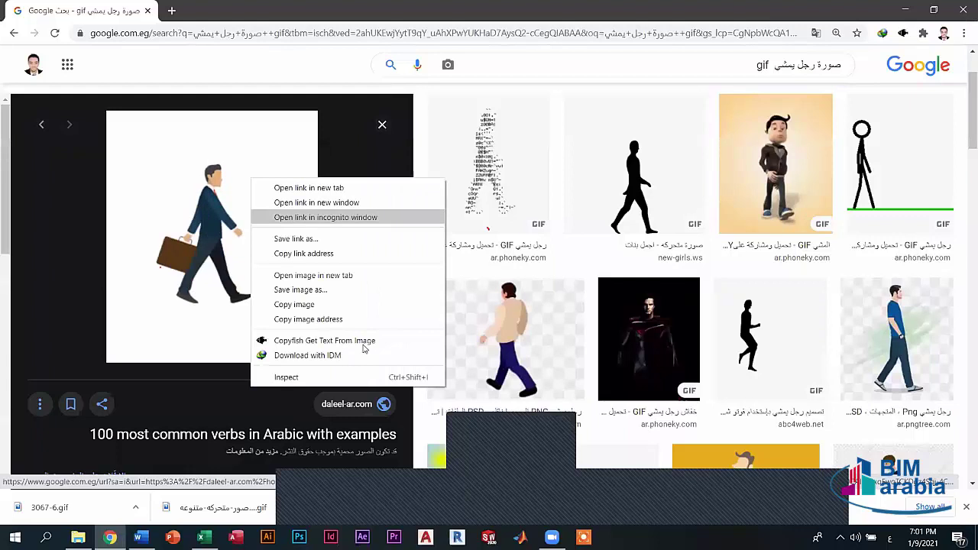
key("v")
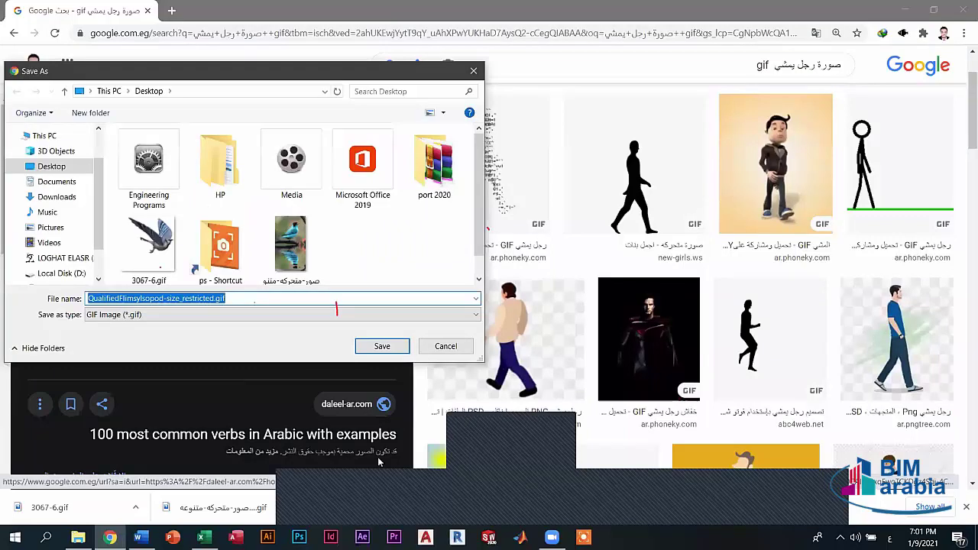
key("Return")
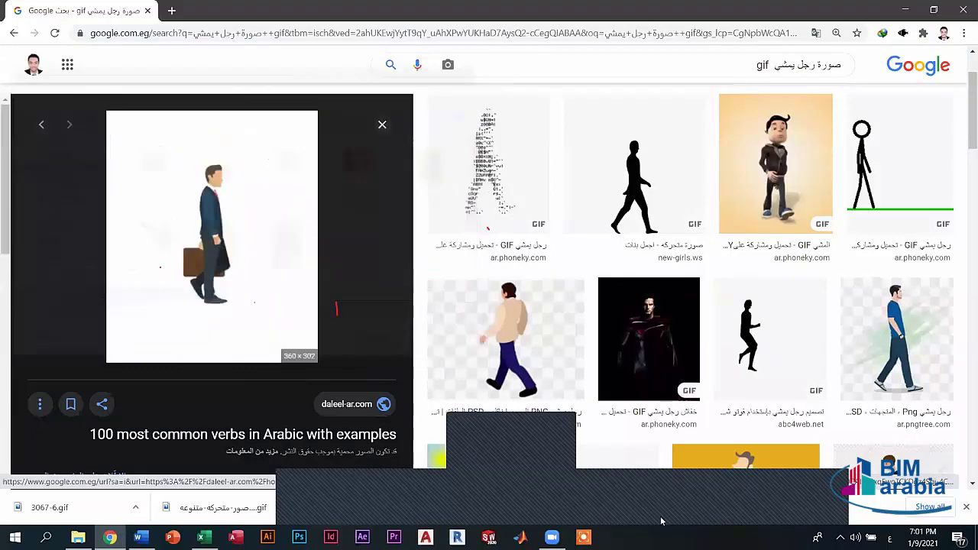
key("alt+Tab")
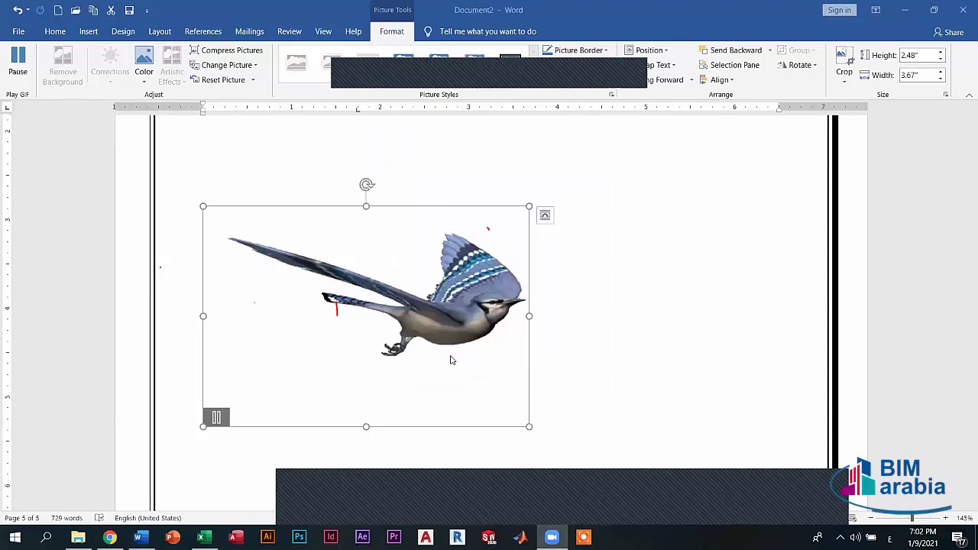
Step: Open the bird GIF's Color menu via Alt+J, P, I, C, dismiss it unchanged, and return to Chrome
key("alt+j")
key("p")
key("i")
key("c")
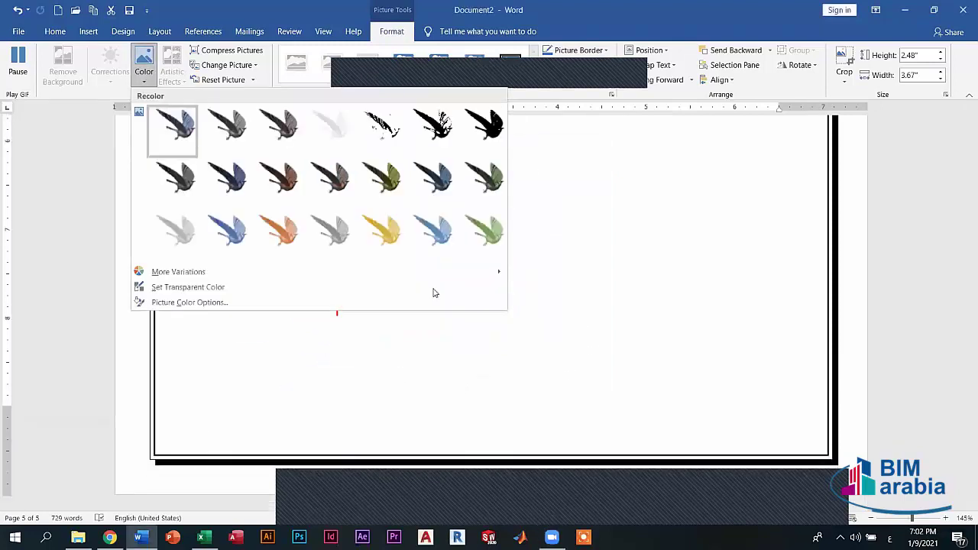
left_click(343, 425)
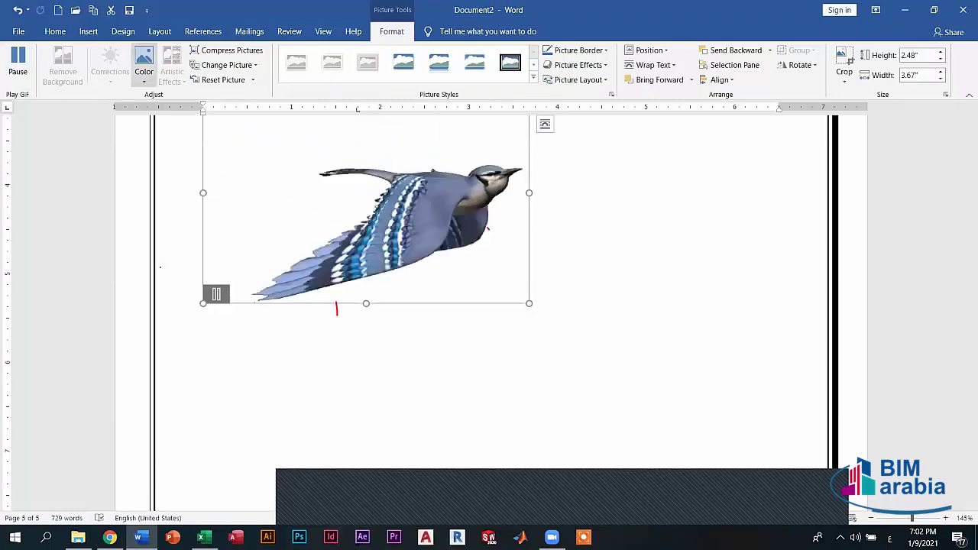
key("alt+Tab")
Step: Preview the yellow strongman cartoon GIF and save it to the Desktop as strongman_mwPg8teP.gif
right_click(254, 193)
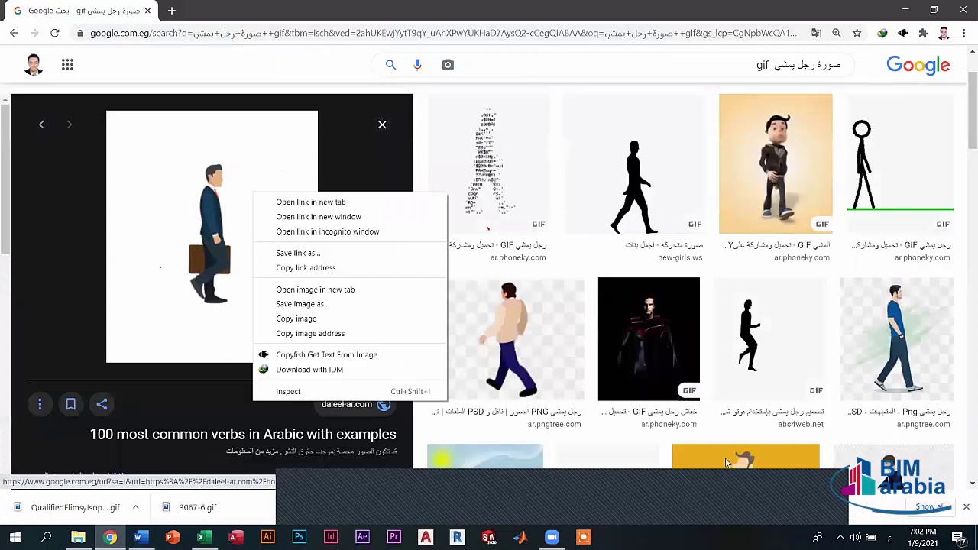
left_click(296, 318)
left_click(727, 458)
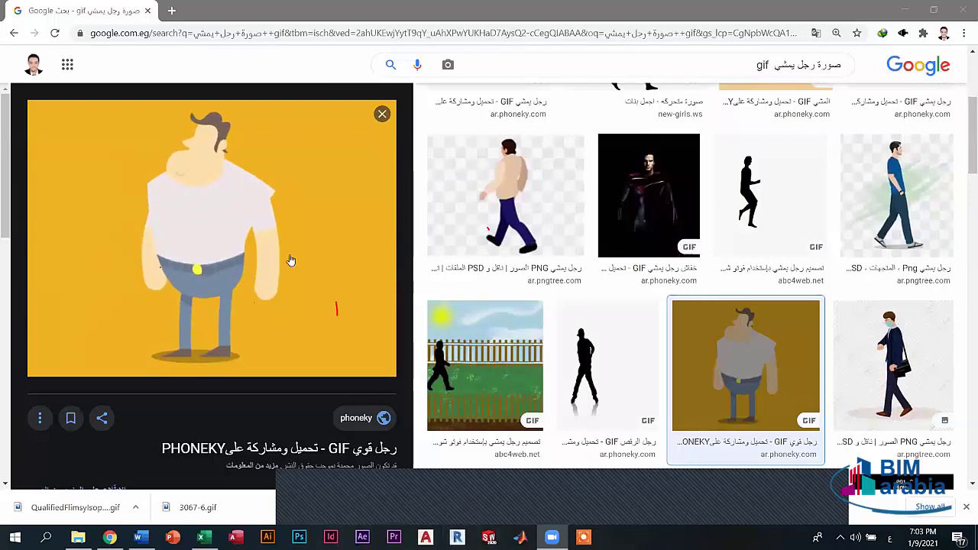
right_click(290, 258)
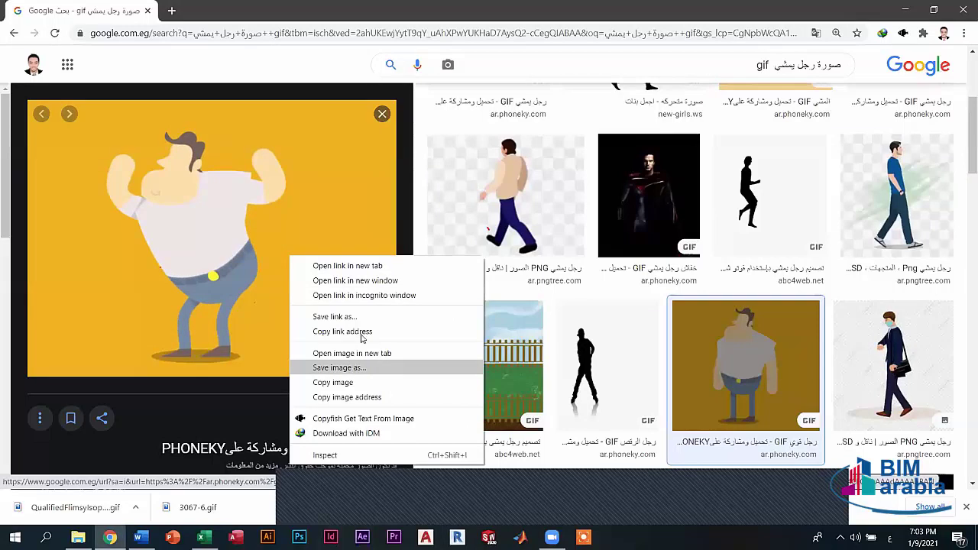
left_click(356, 367)
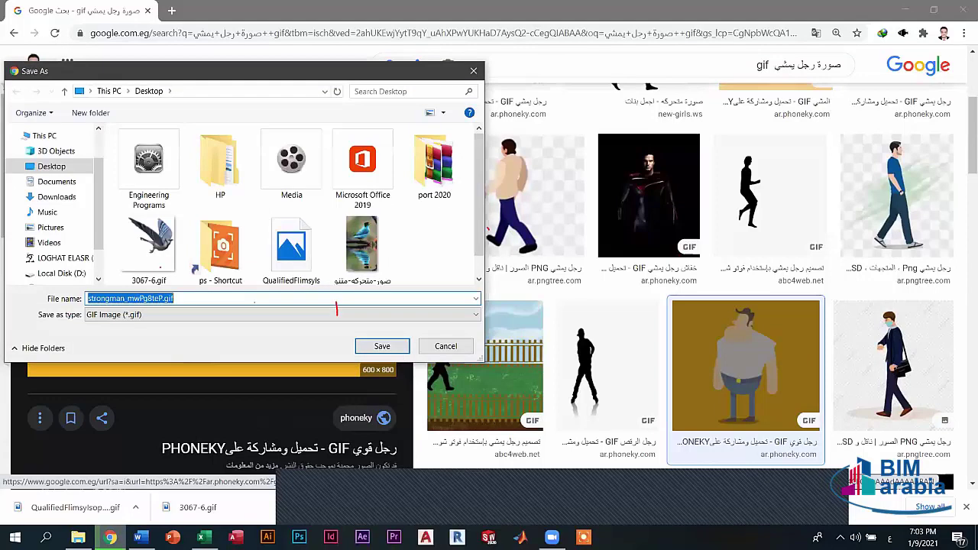
key("Return")
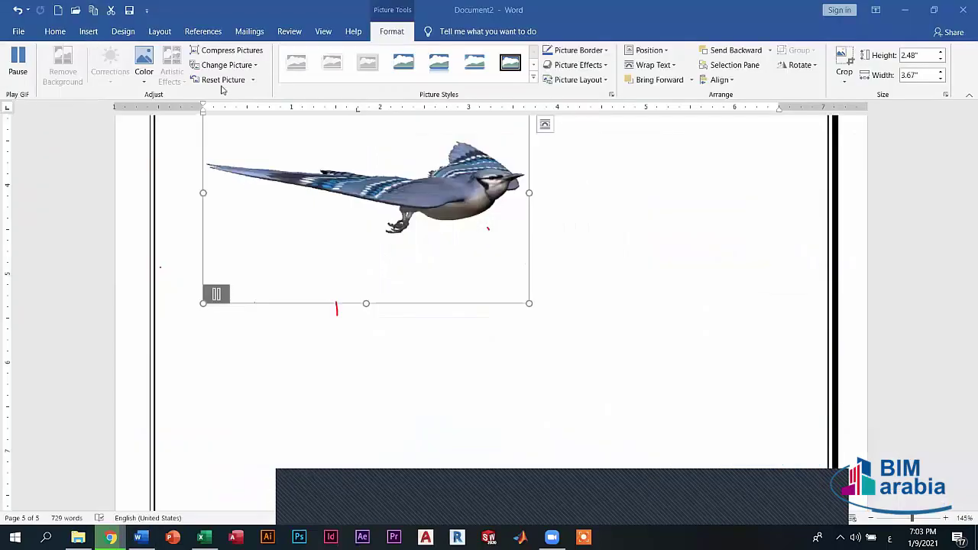
Step: Delete the bird GIF and insert the strongman GIF on page 5
key("Delete")
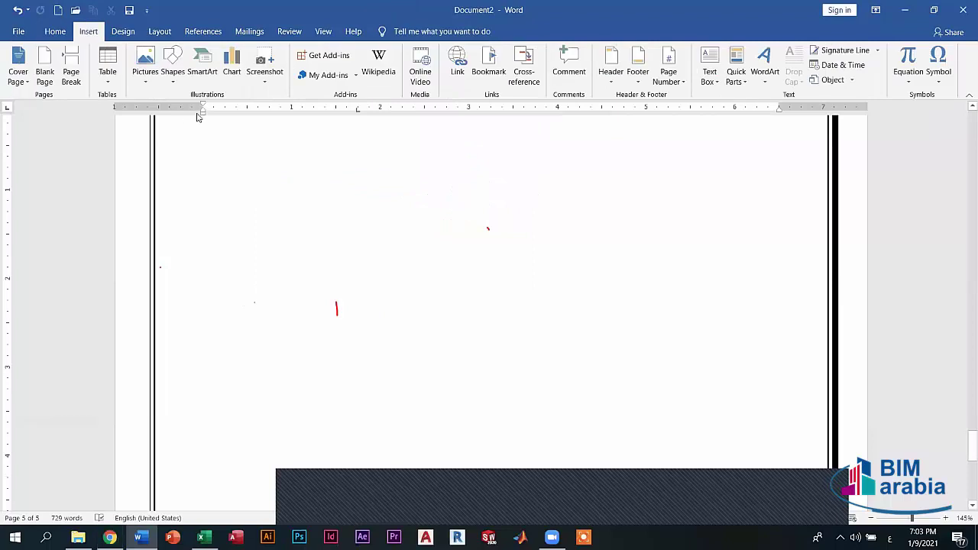
left_click(145, 65)
left_click(172, 99)
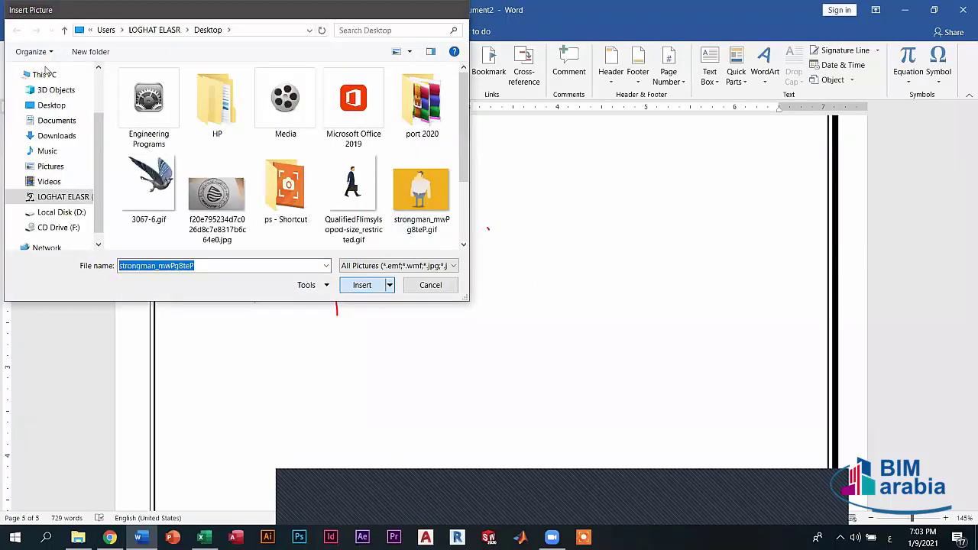
key("Return")
Step: Try Set Transparent Color on the strongman picture's orange background
left_click(144, 65)
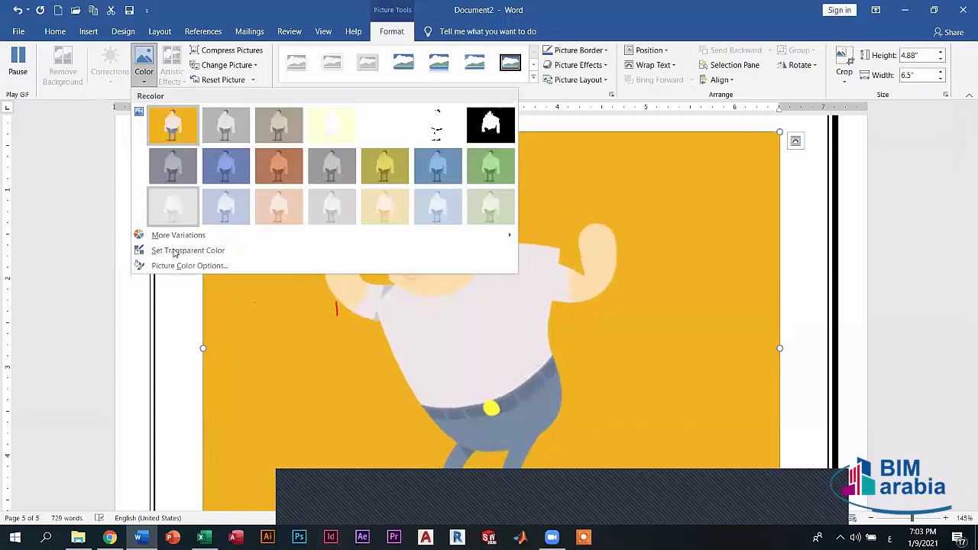
left_click(183, 250)
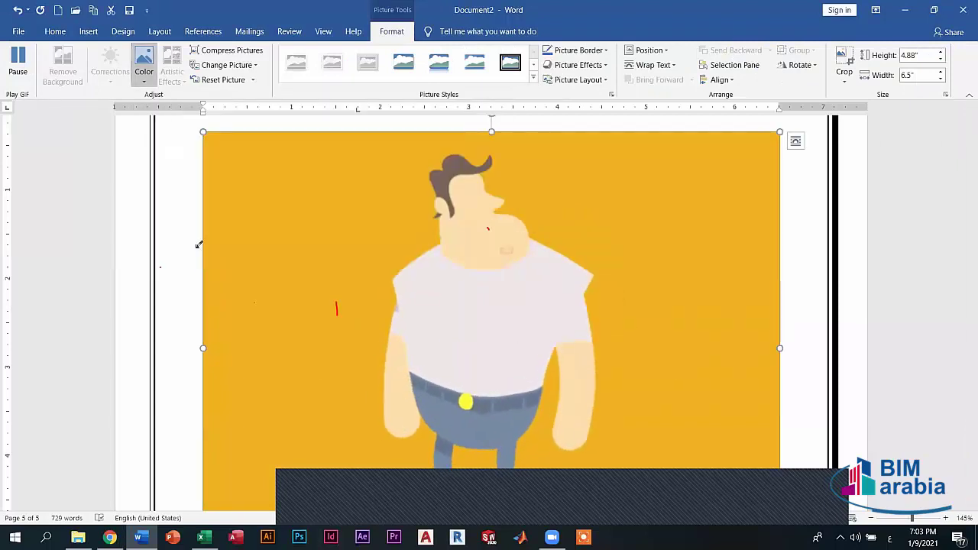
left_click(280, 192)
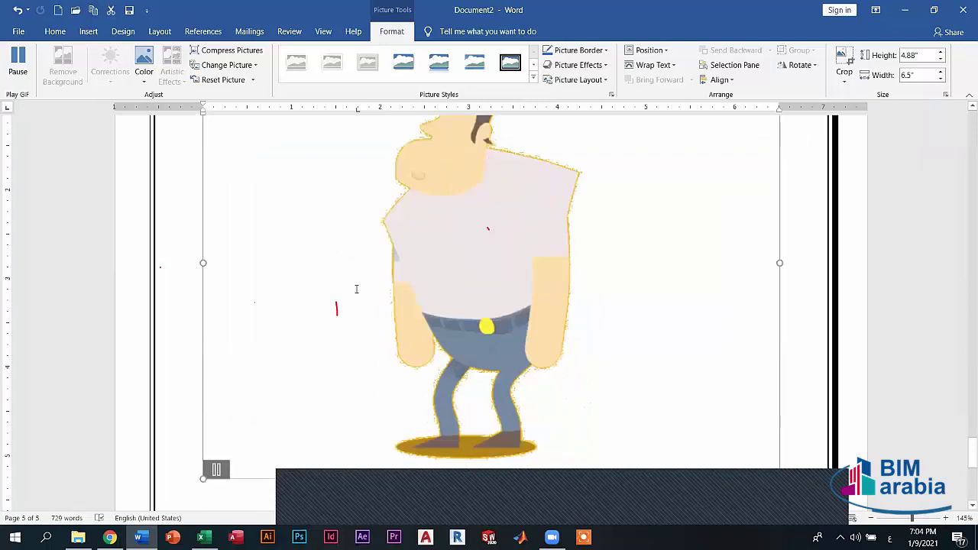
scroll(367, 283, "up", 5)
scroll(431, 214, "down", 3)
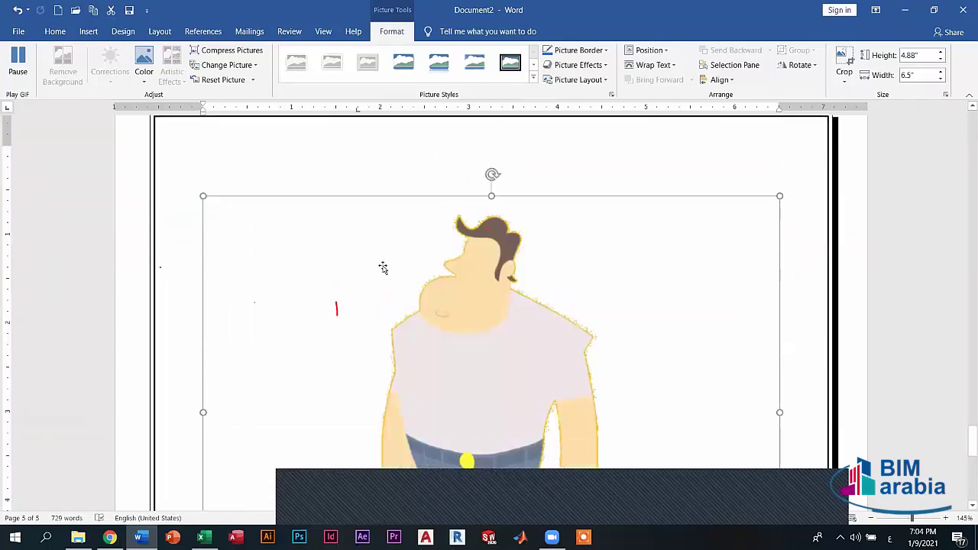
scroll(383, 267, "down", 3)
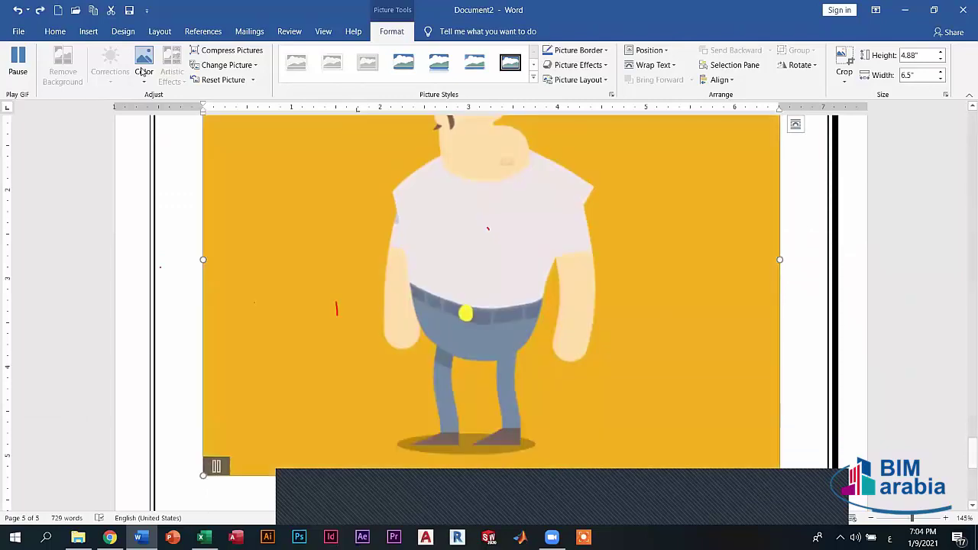
Step: Retry the transparency, then undo it so the strongman's background stays intact
left_click(143, 68)
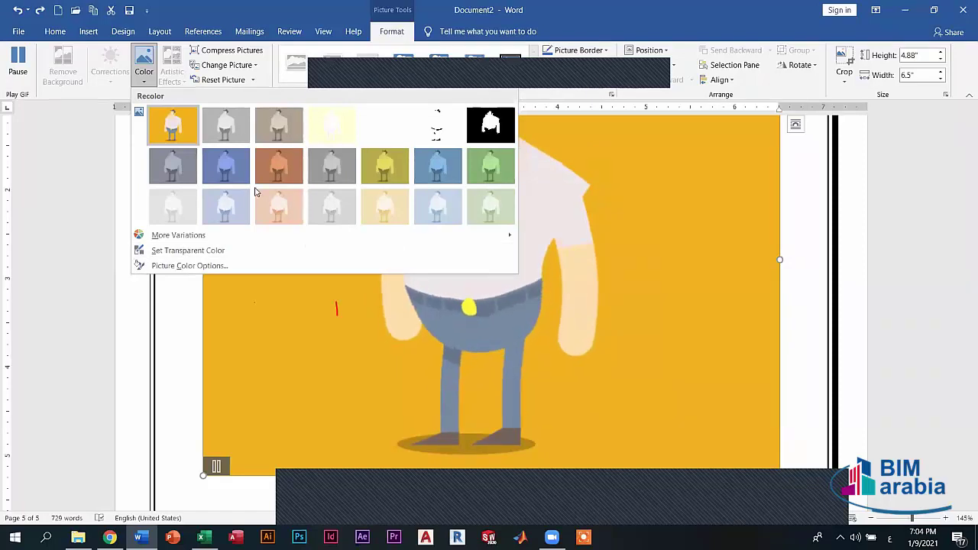
left_click(159, 250)
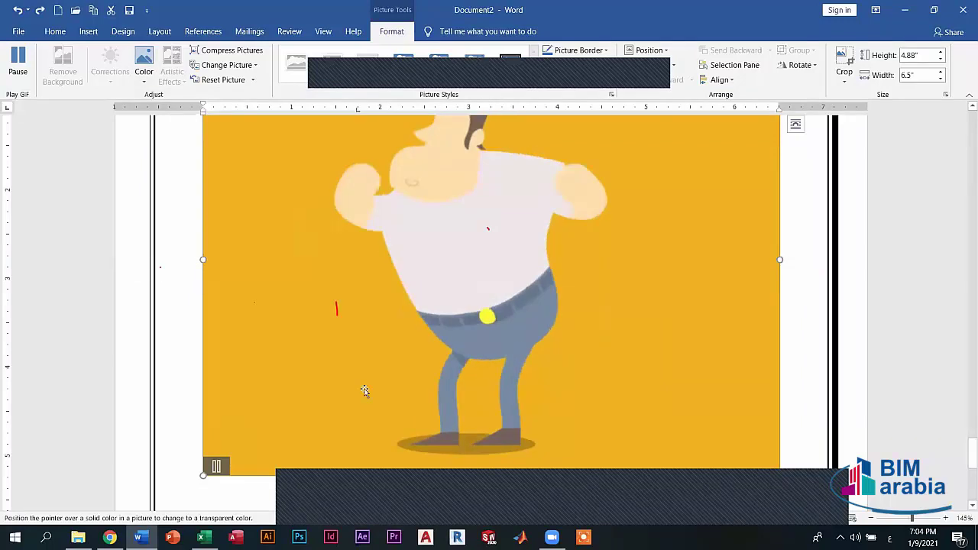
left_click(395, 458)
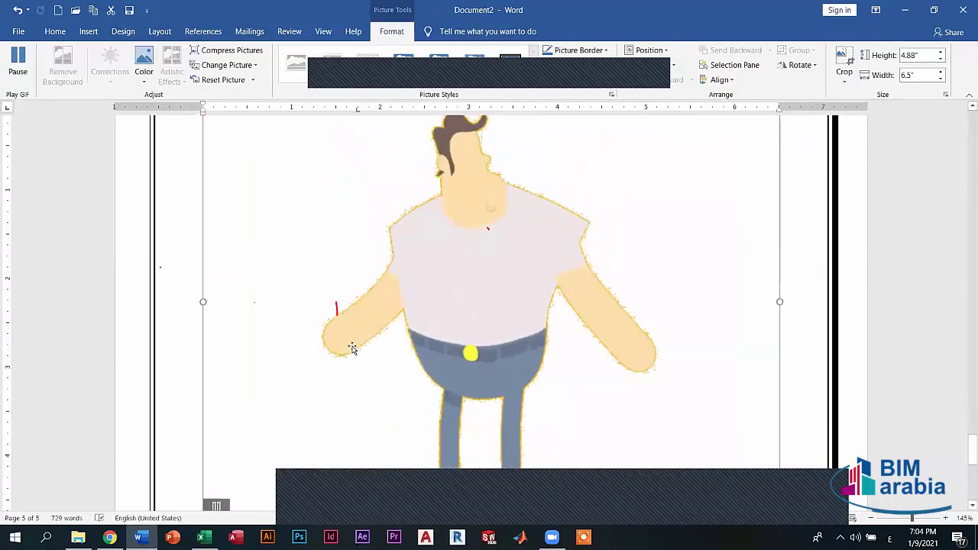
scroll(355, 348, "up", 1)
key("ctrl+z")
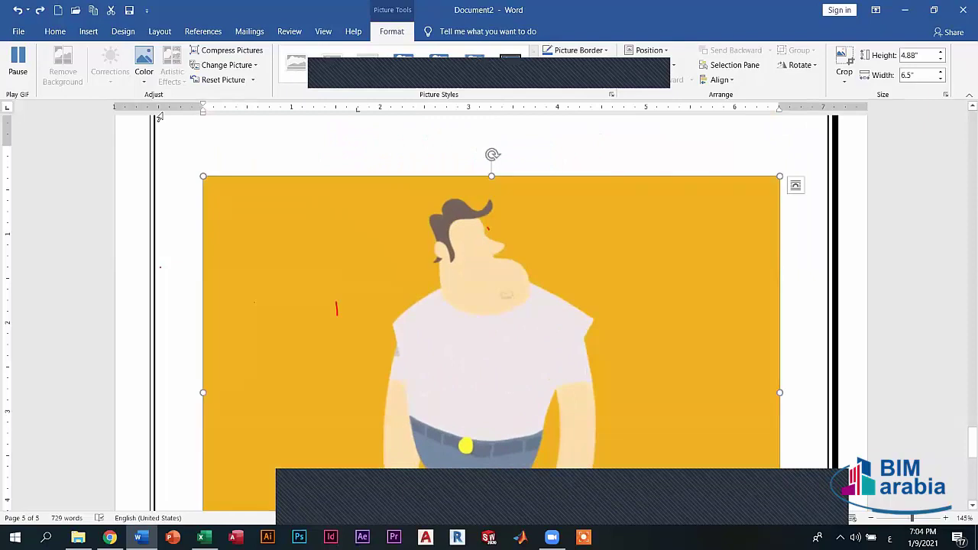
left_click(273, 138)
left_click(352, 159)
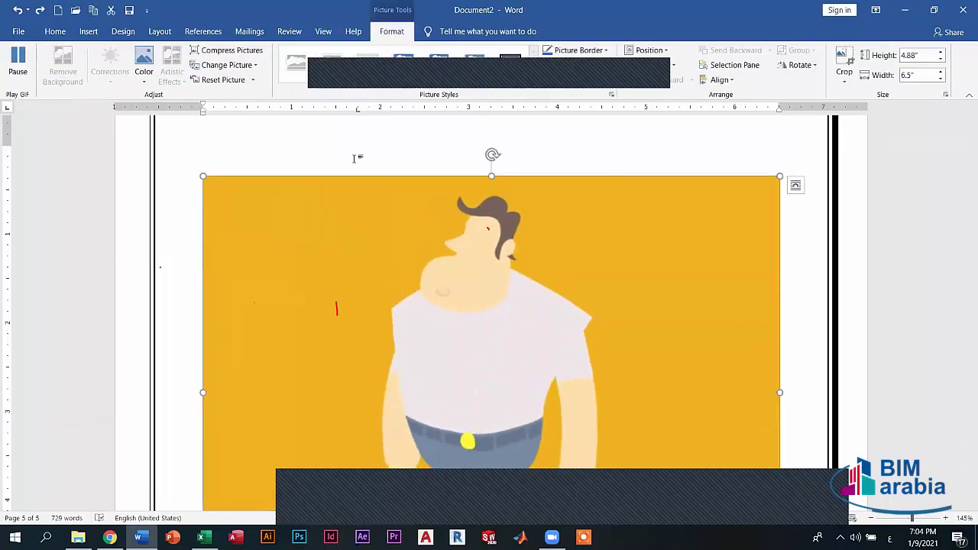
left_click(356, 158)
scroll(365, 156, "up", 3)
scroll(378, 144, "up", 3)
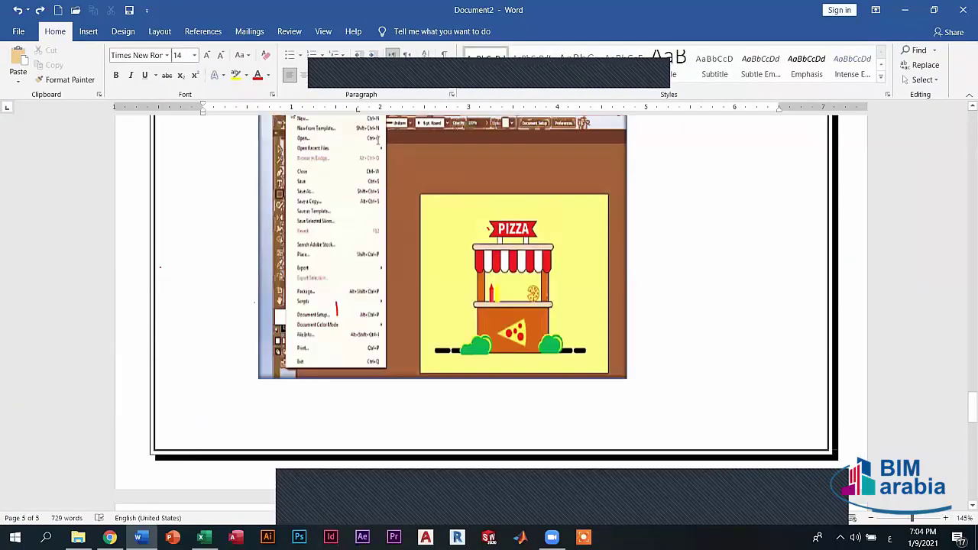
scroll(378, 140, "up", 3)
Step: Run Remove Background on the page 4 pizza screenshot, extend the kept area over the stand, and keep changes
left_click(378, 145)
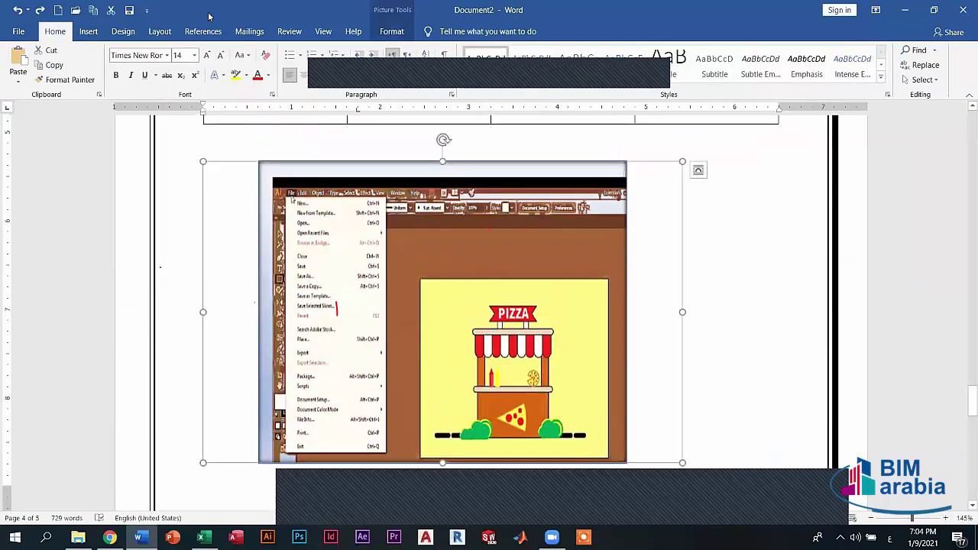
left_click(396, 32)
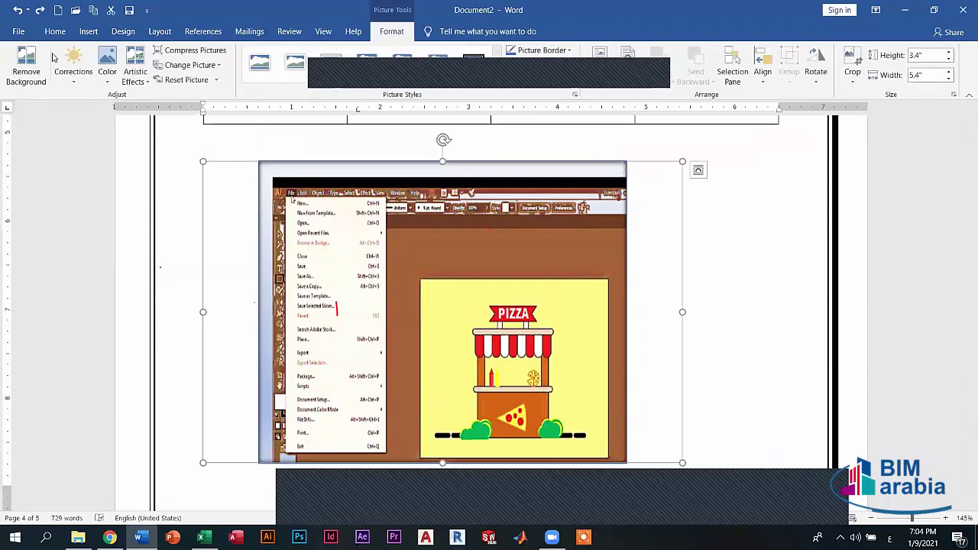
left_click(35, 69)
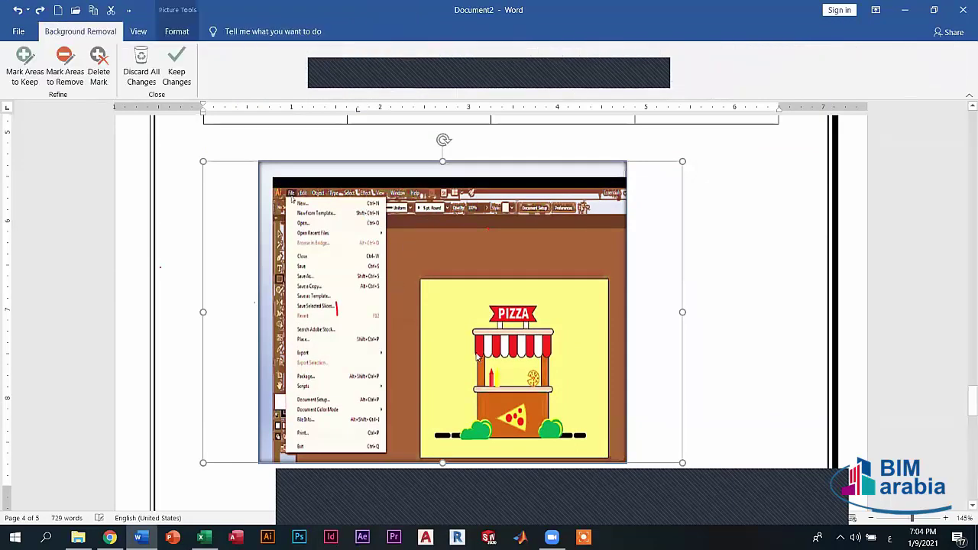
scroll(578, 316, "down", 3)
scroll(504, 336, "up", 1)
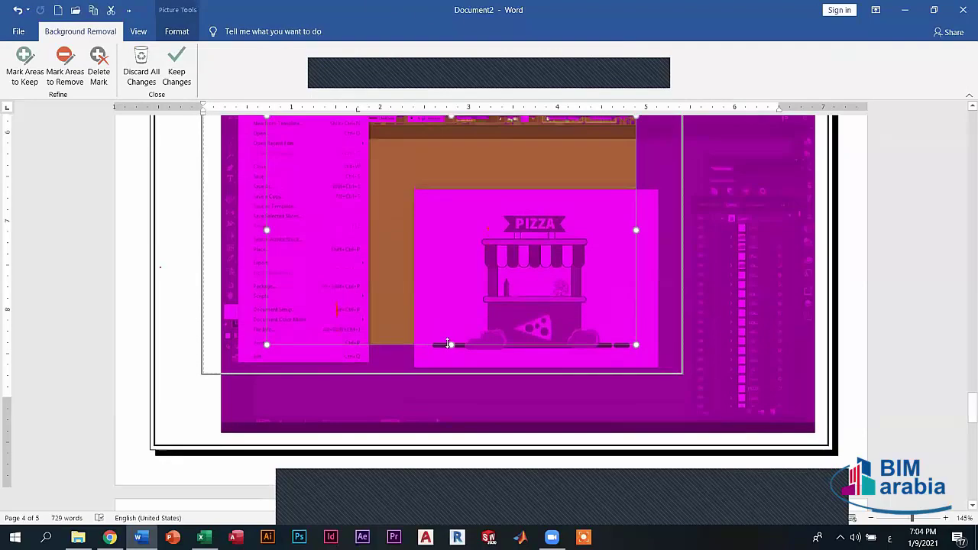
left_click_drag(458, 357, 464, 396)
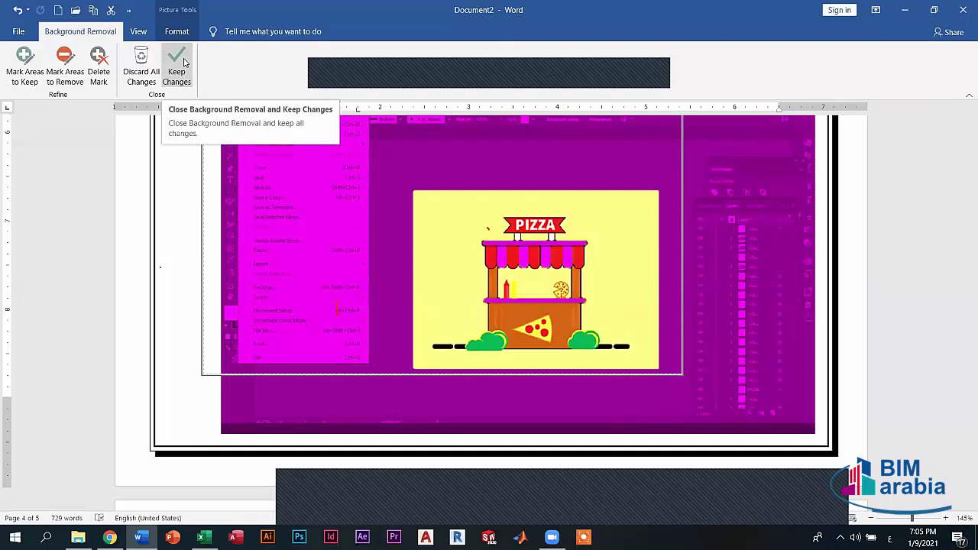
left_click(180, 68)
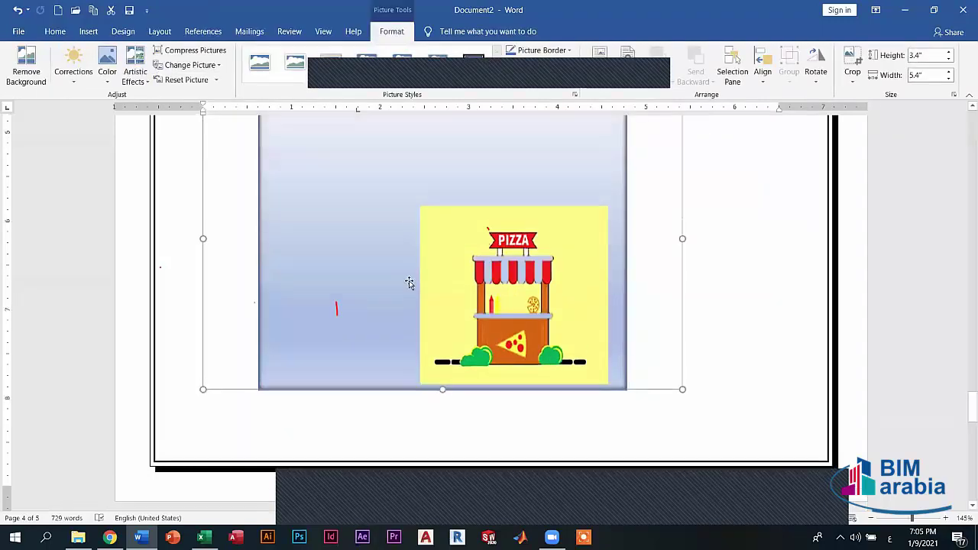
Step: Scroll down to page 5 and try the picture Color options, then dismiss them
scroll(409, 283, "up", 3)
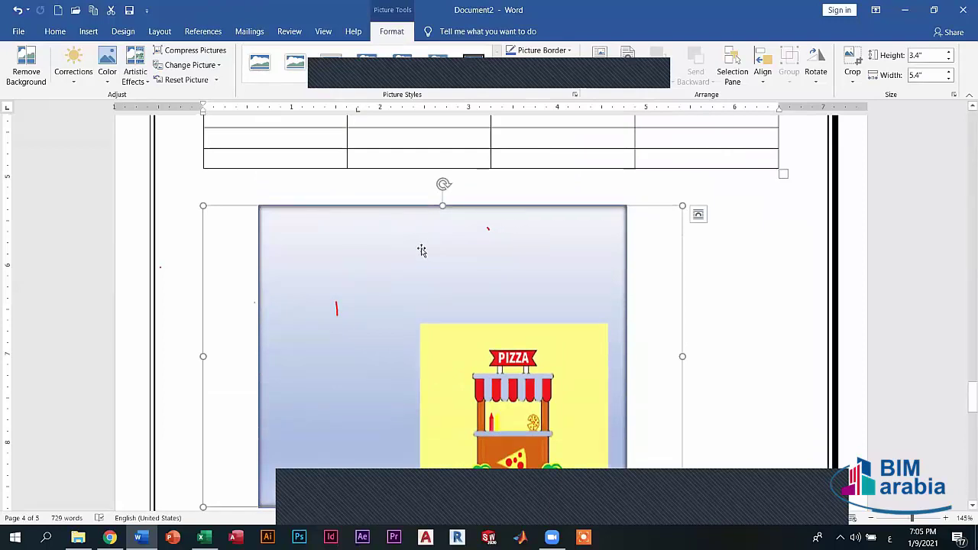
scroll(487, 381, "down", 5)
scroll(478, 396, "down", 2)
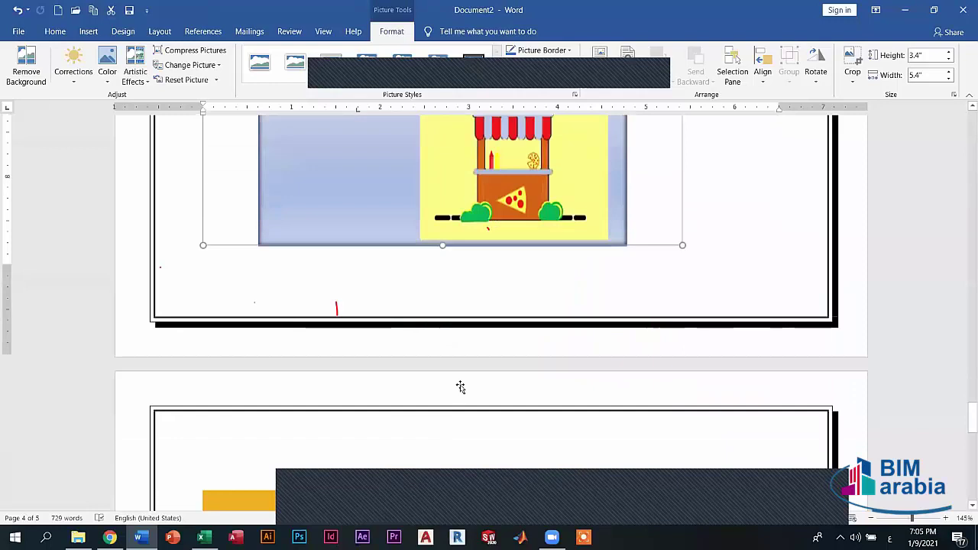
scroll(461, 387, "down", 4)
scroll(395, 344, "down", 4)
scroll(395, 344, "down", 1)
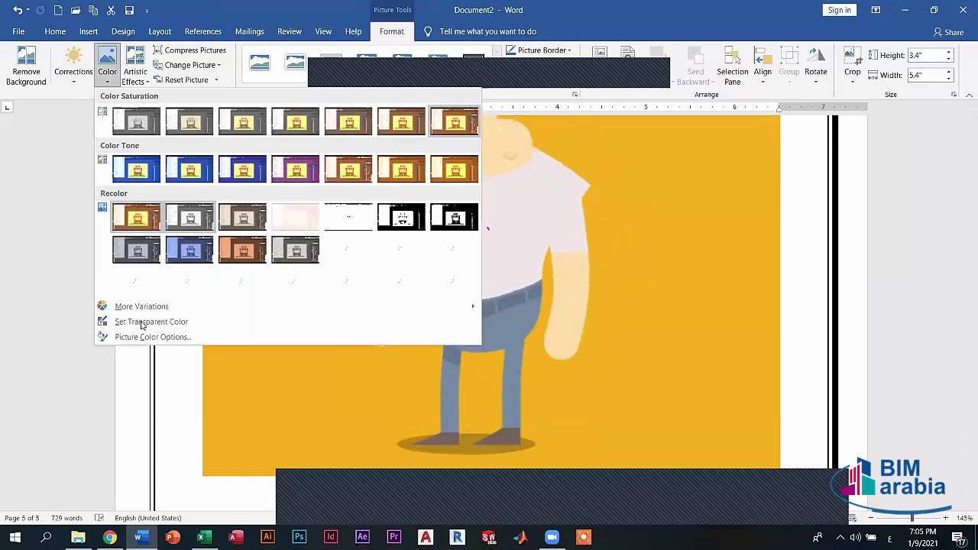
left_click(141, 322)
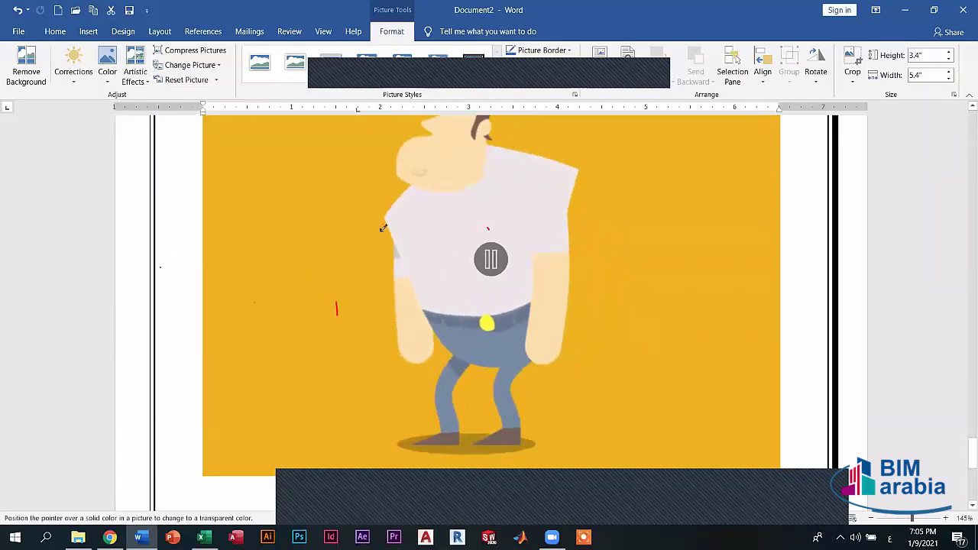
left_click(108, 76)
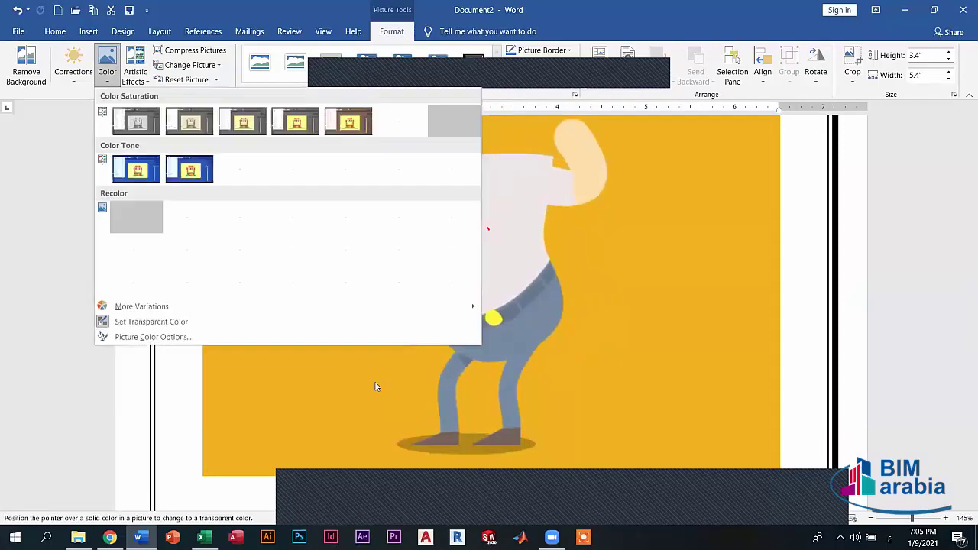
key("Escape")
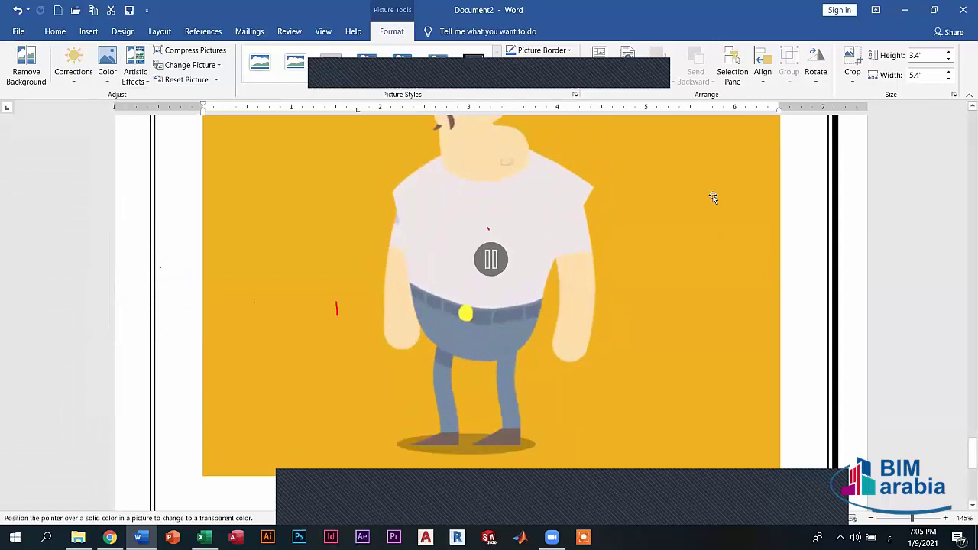
Step: Make the strongman GIF's yellow background transparent with Set Transparent Color
left_click(713, 198)
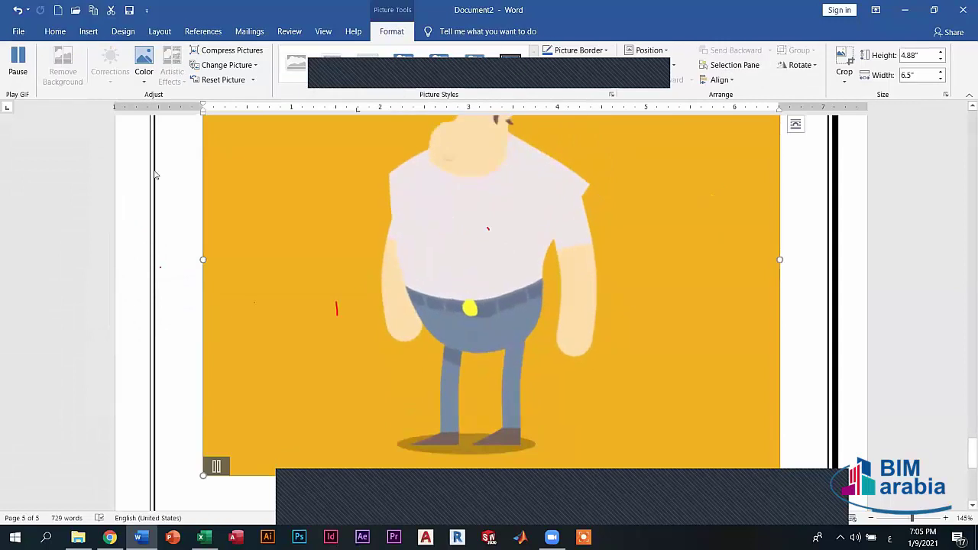
left_click(143, 65)
left_click(180, 249)
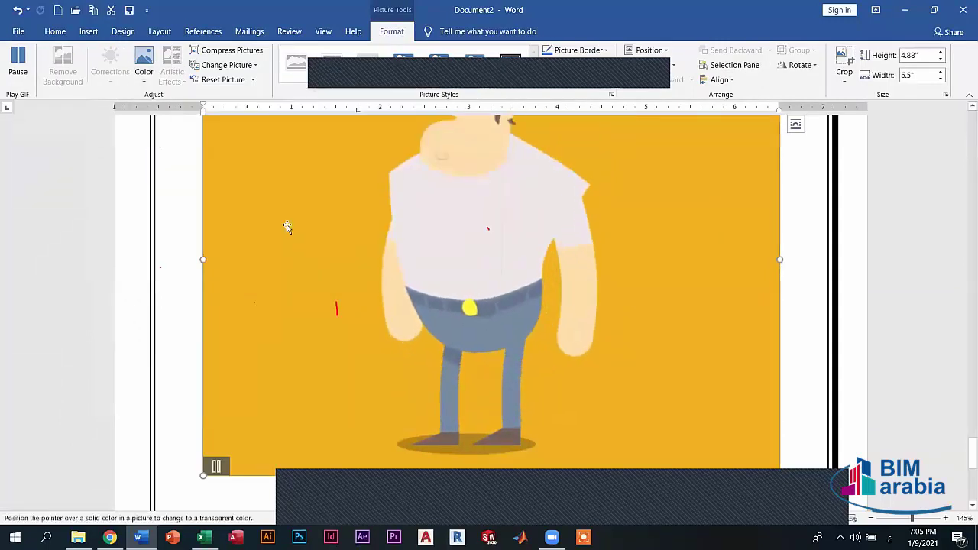
left_click(286, 227)
scroll(258, 203, "up", 3)
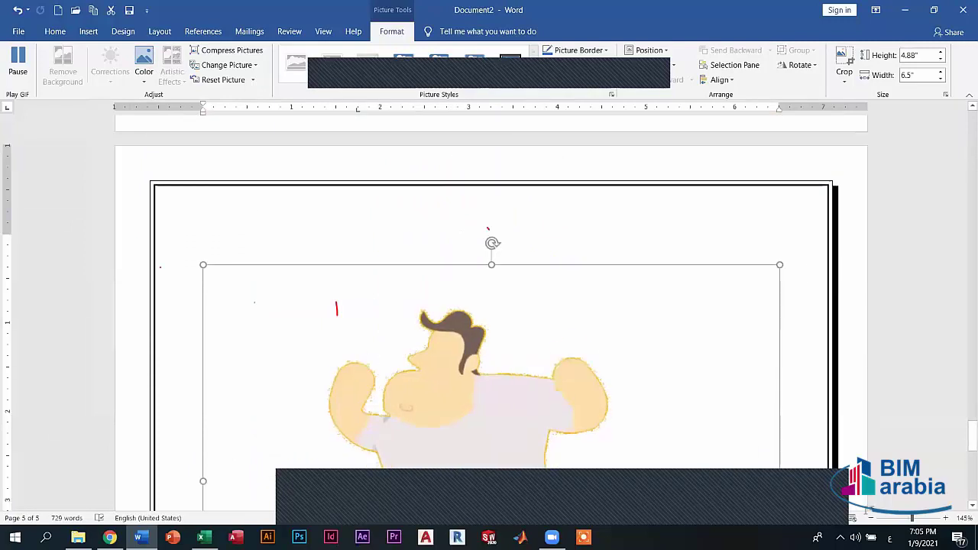
left_click(833, 432)
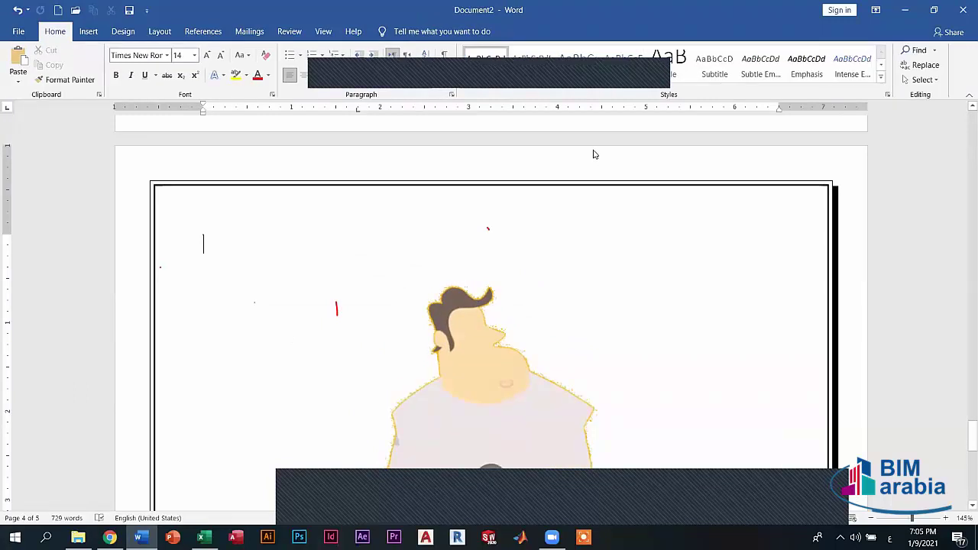
Step: Review the transparent result on page 5 and reselect the strongman GIF
left_click(469, 258)
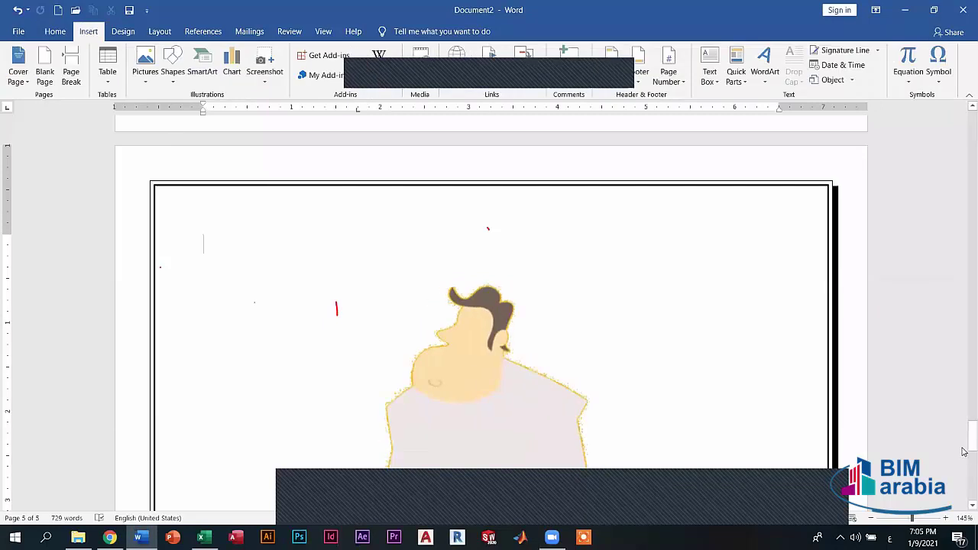
left_click_drag(971, 435, 954, 317)
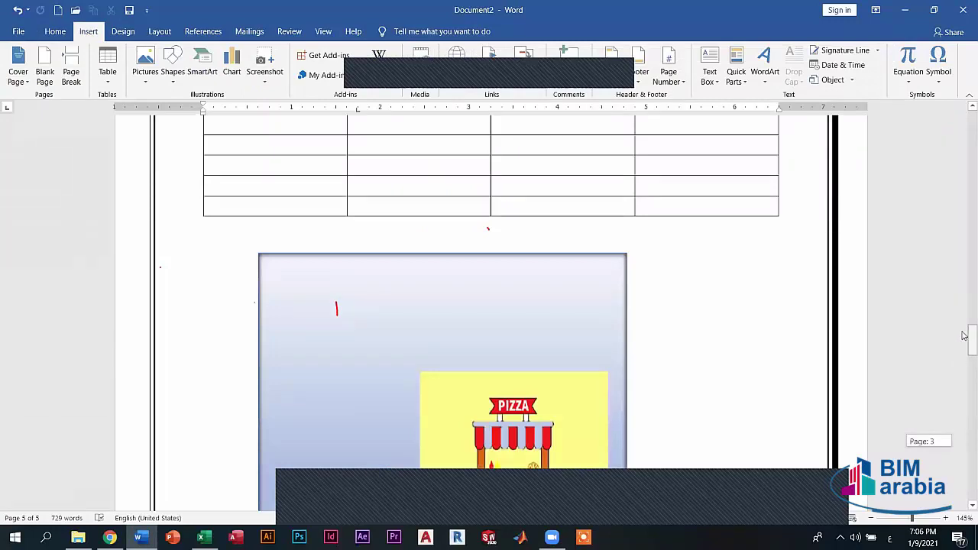
left_click_drag(964, 336, 964, 497)
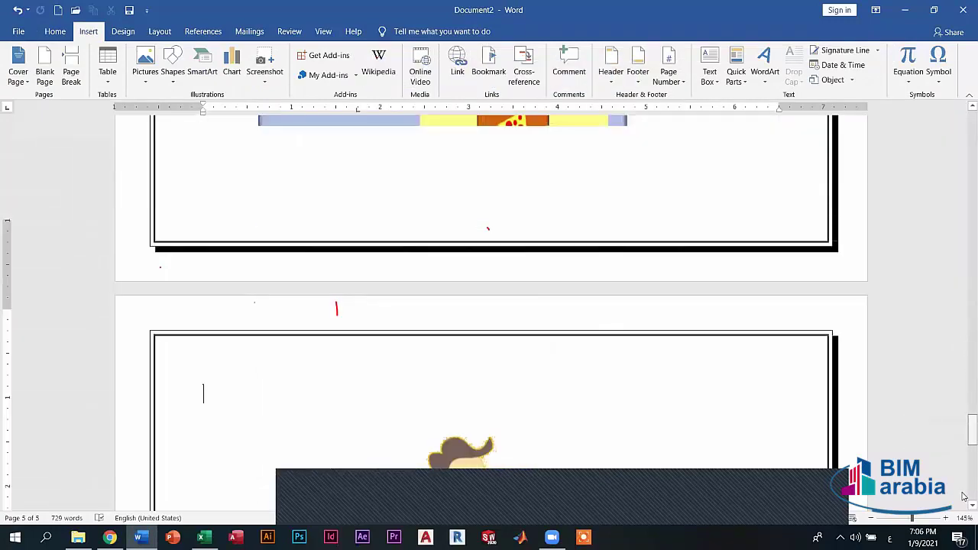
scroll(698, 299, "down", 5)
left_click(568, 224)
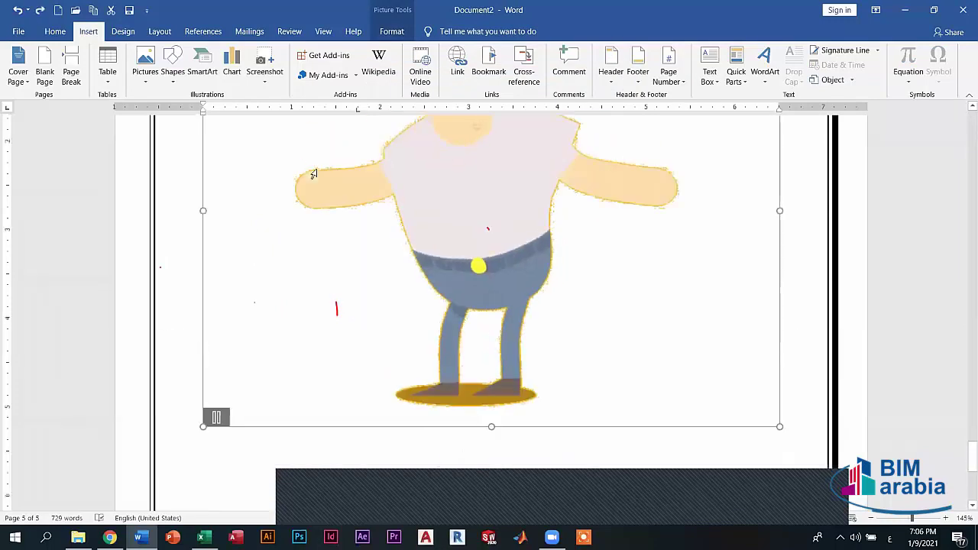
Step: Delete the strongman GIF and insert the embossed stamp photo from the Desktop on page 5
key("Delete")
left_click(144, 76)
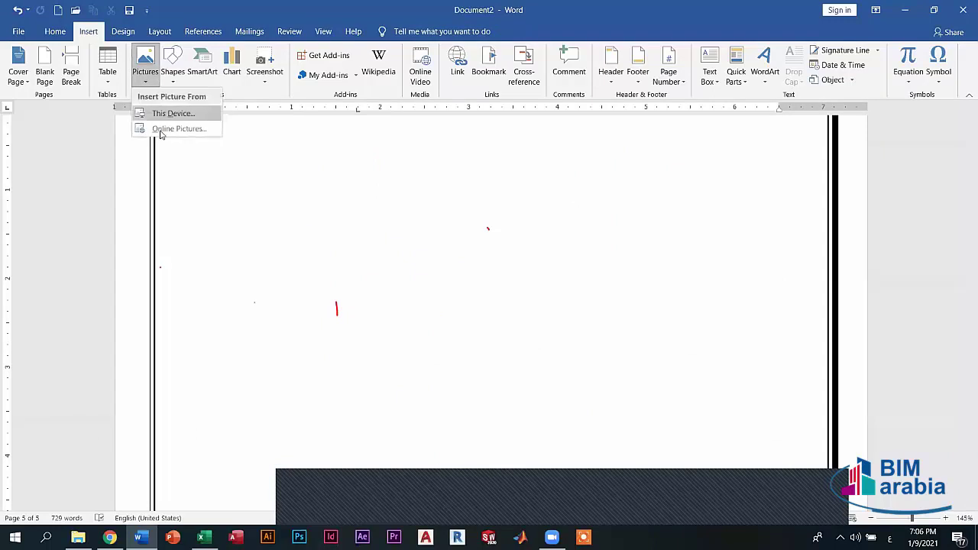
left_click(164, 115)
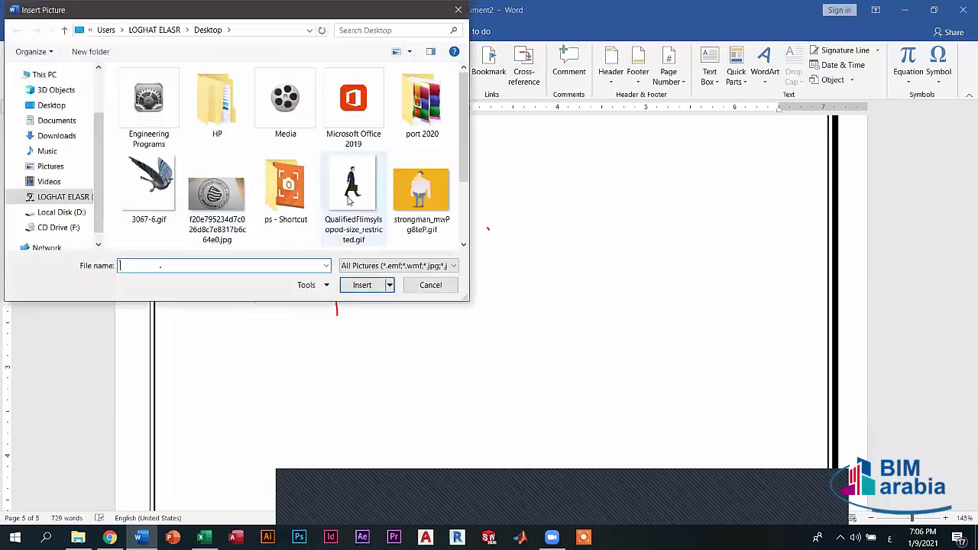
scroll(214, 191, "down", 2)
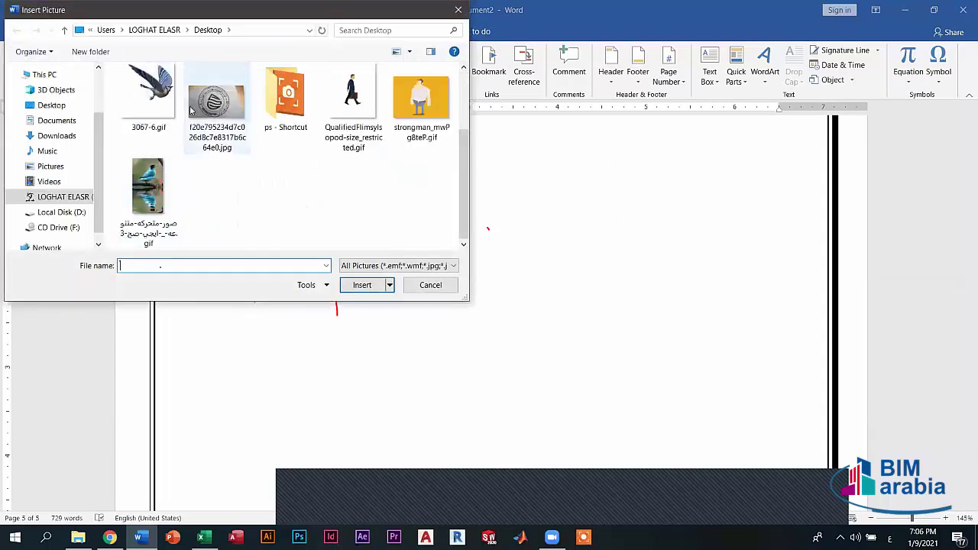
left_click(60, 103)
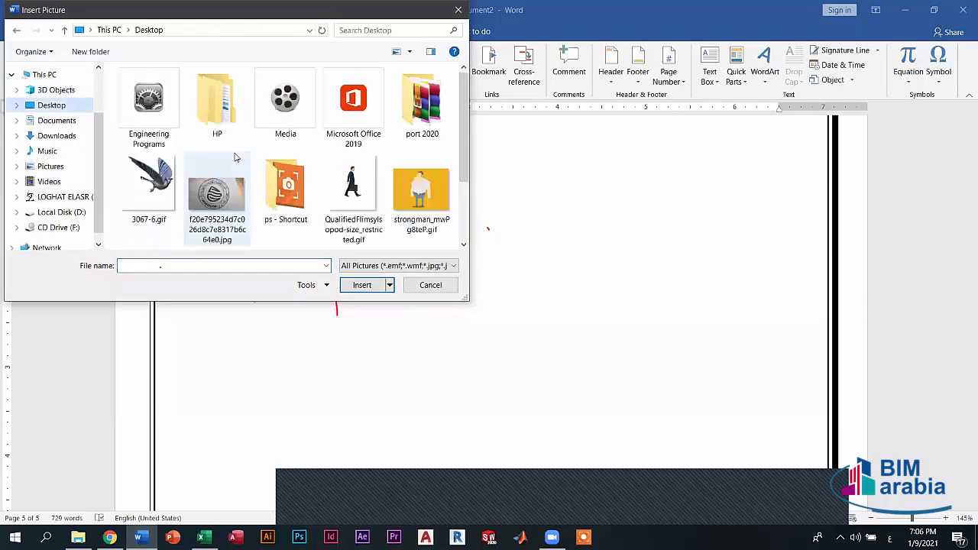
scroll(205, 172, "down", 2)
left_click(233, 113)
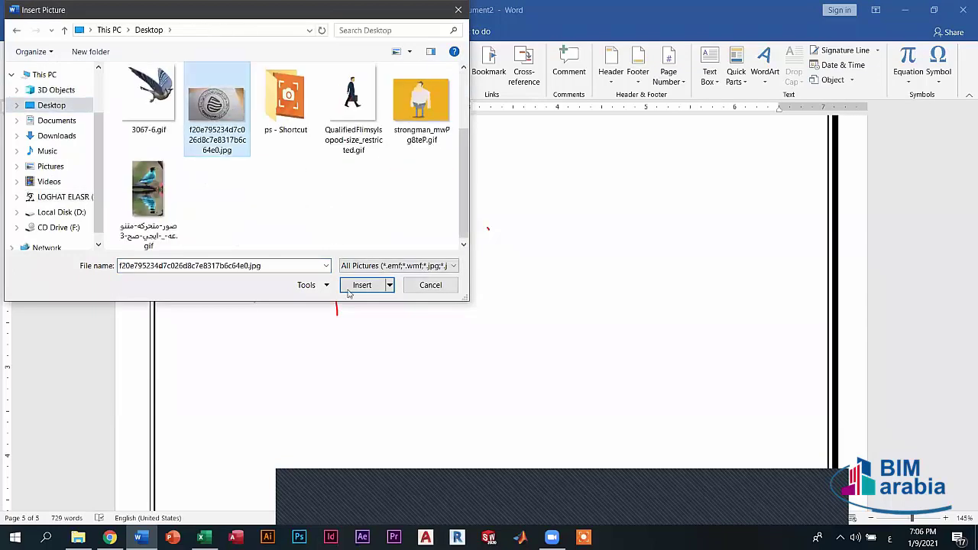
left_click(359, 286)
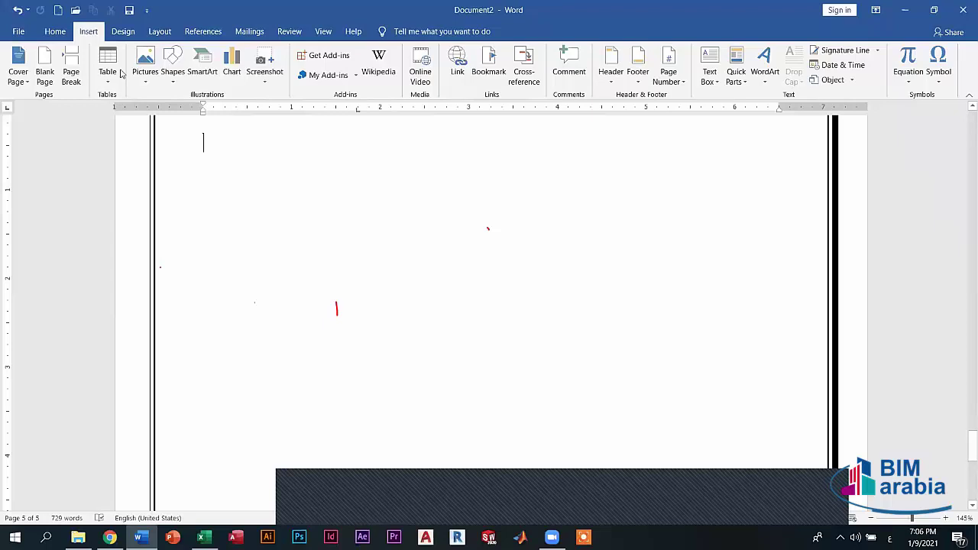
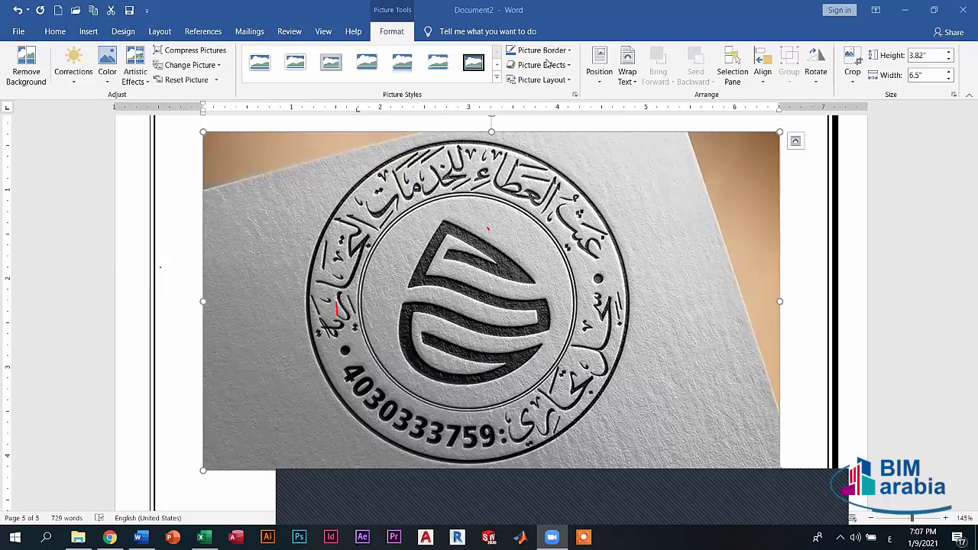
Step: Show the stamp photo's shadow and 3-D settings in the Format Picture pane via Artistic Effects Options
left_click(116, 82)
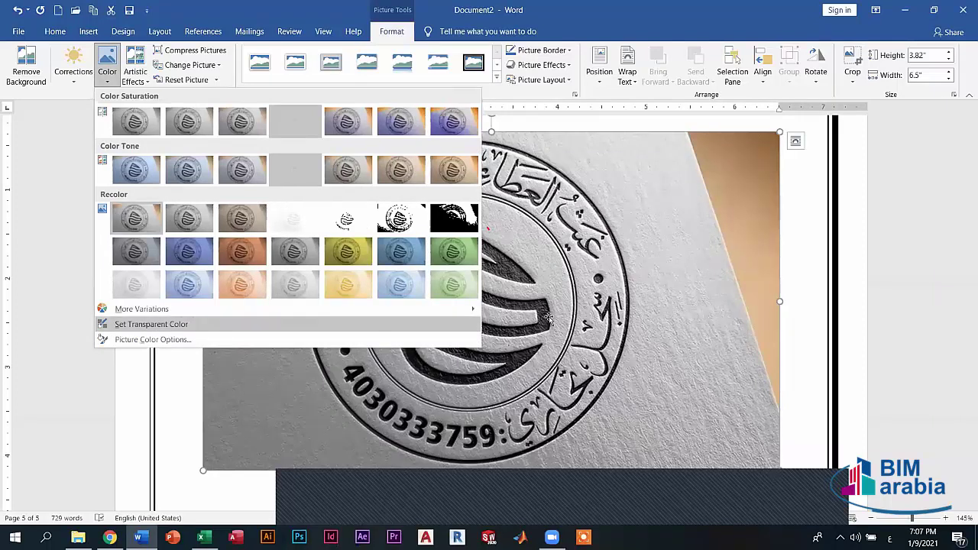
left_click(367, 157)
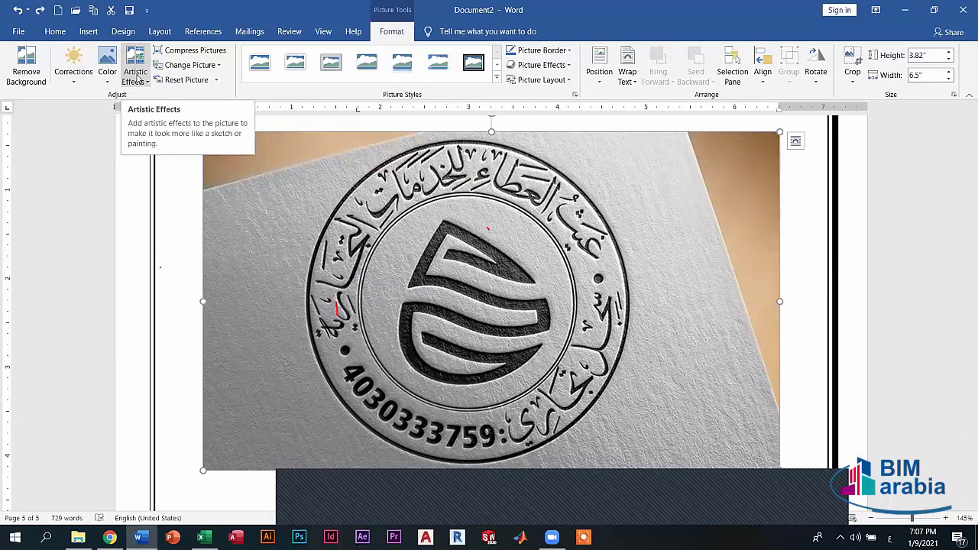
left_click(137, 79)
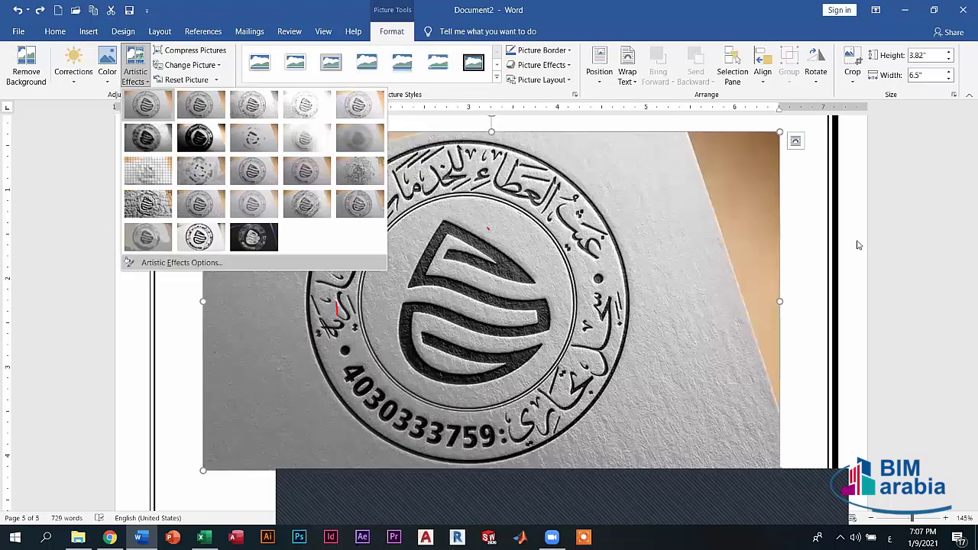
Step: Set the stamp photo's shadow to 0 pt distance, 12 pt blur and 50% transparency
scroll(920, 276, "down", 5)
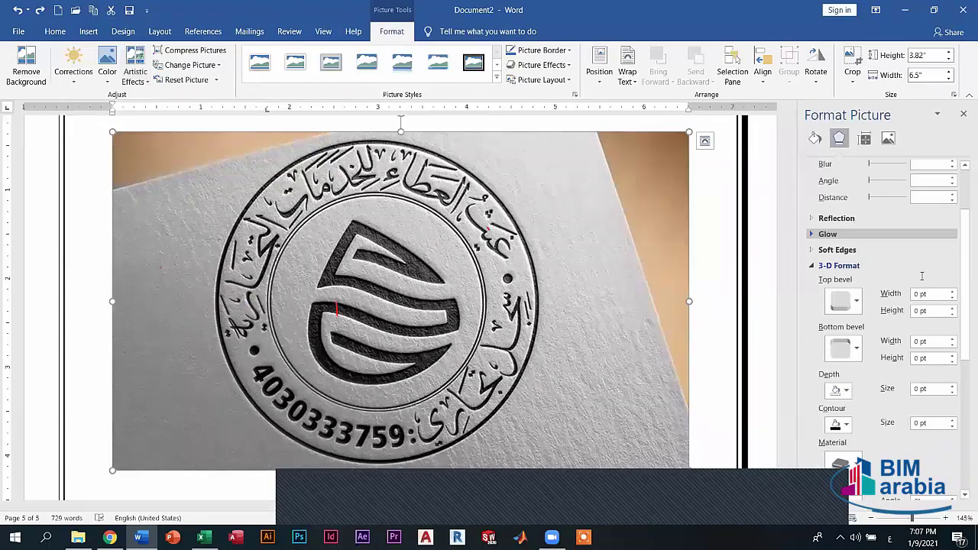
scroll(919, 275, "up", 4)
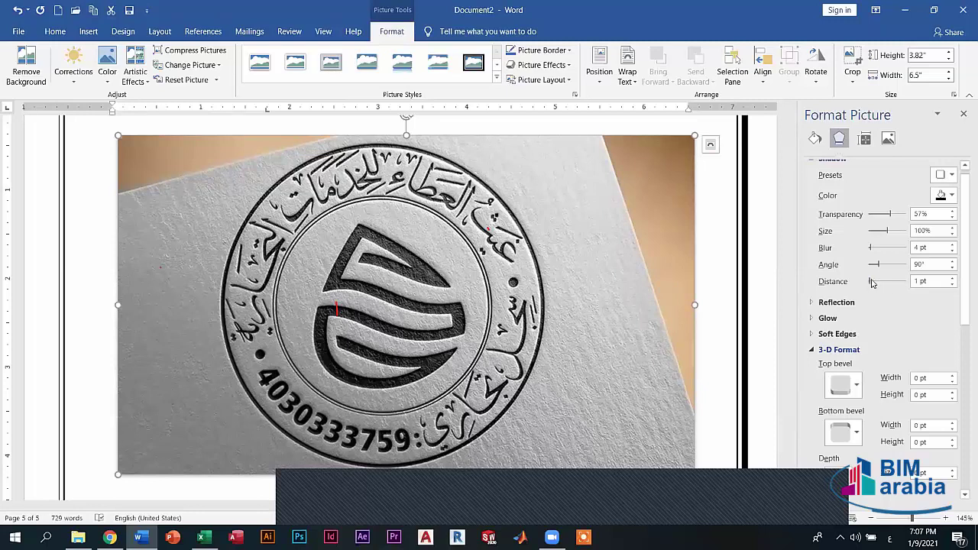
left_click_drag(872, 282, 891, 285)
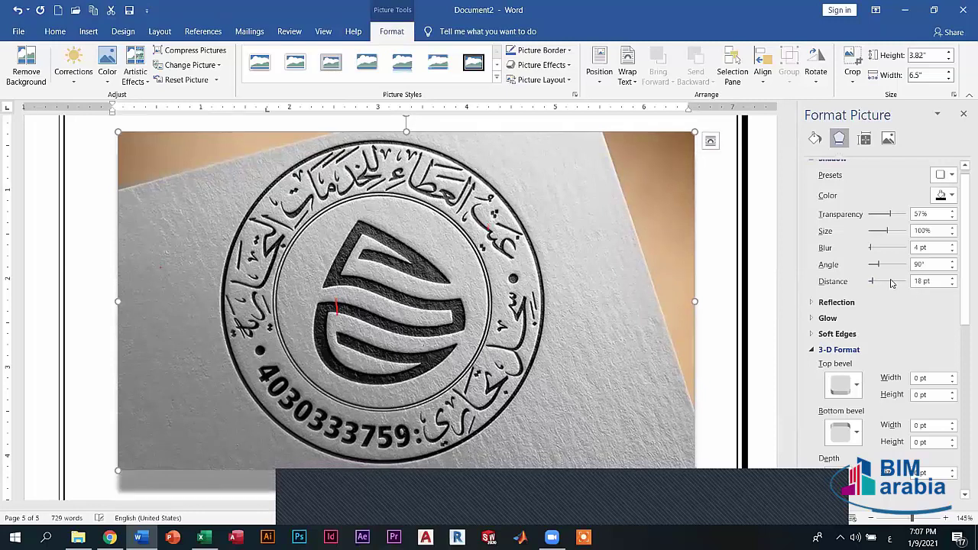
left_click_drag(877, 281, 866, 281)
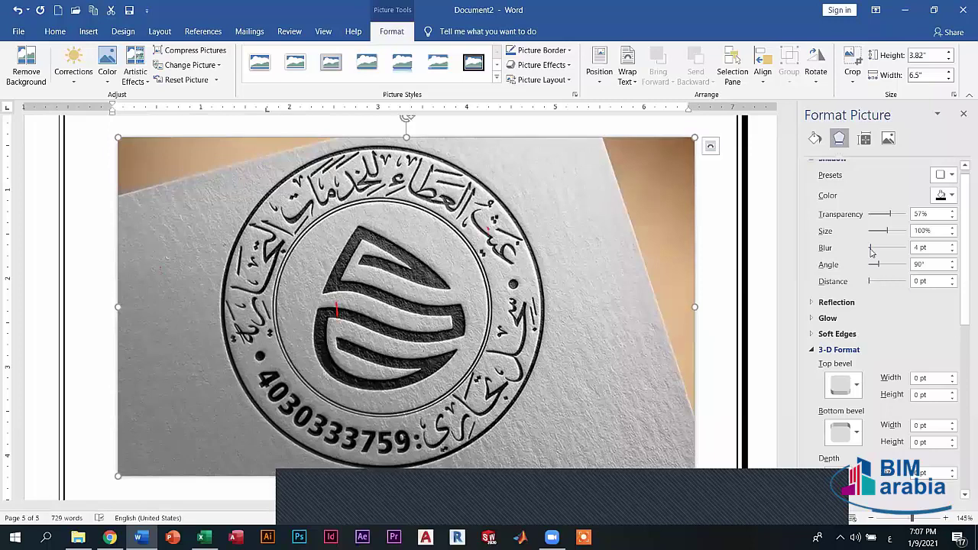
left_click_drag(867, 249, 871, 249)
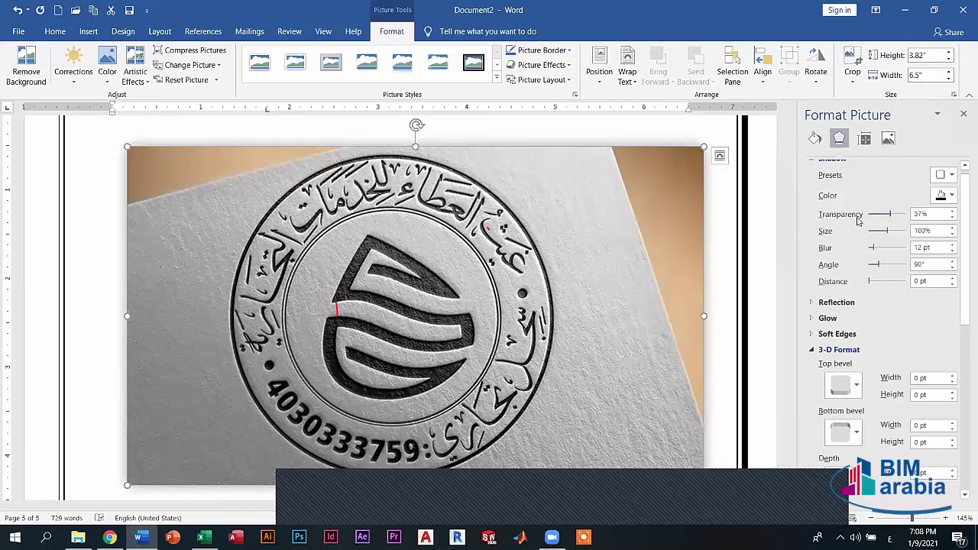
left_click_drag(889, 215, 886, 215)
scroll(837, 211, "down", 2)
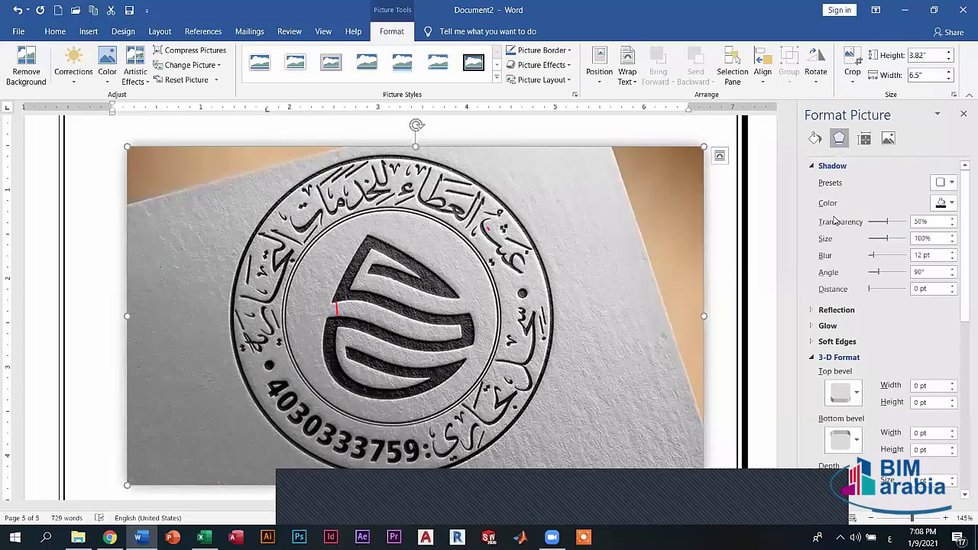
scroll(837, 211, "down", 2)
scroll(837, 211, "down", 2)
scroll(837, 211, "down", 2)
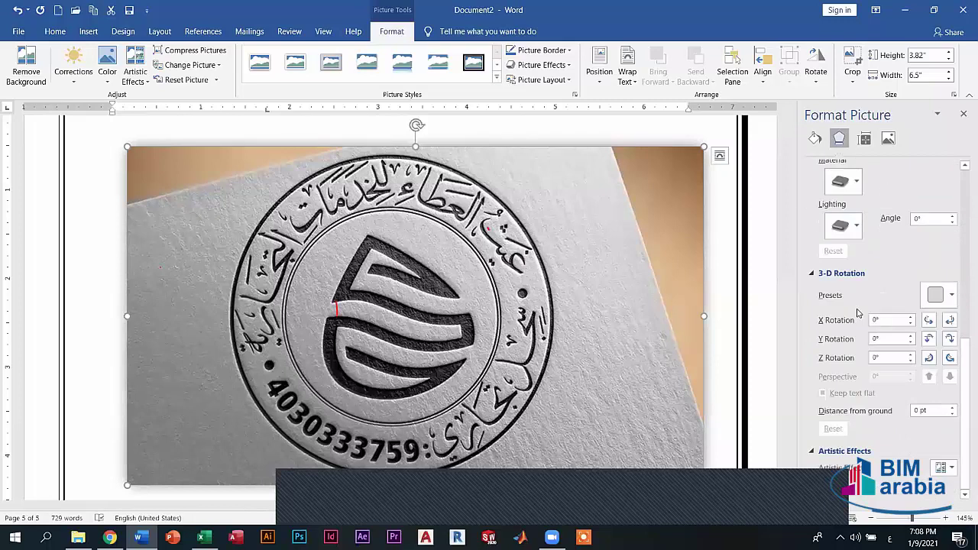
scroll(833, 291, "up", 3)
scroll(819, 278, "up", 3)
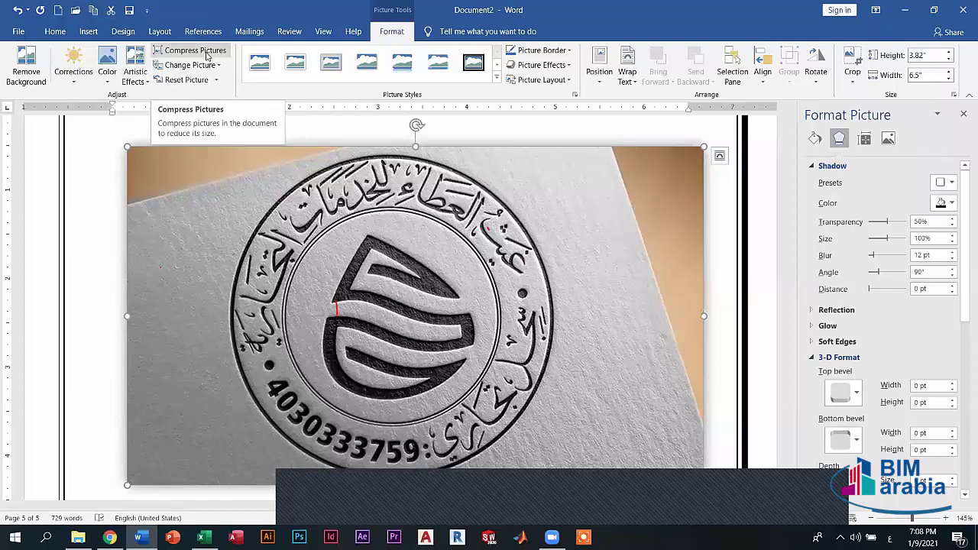
left_click(206, 53)
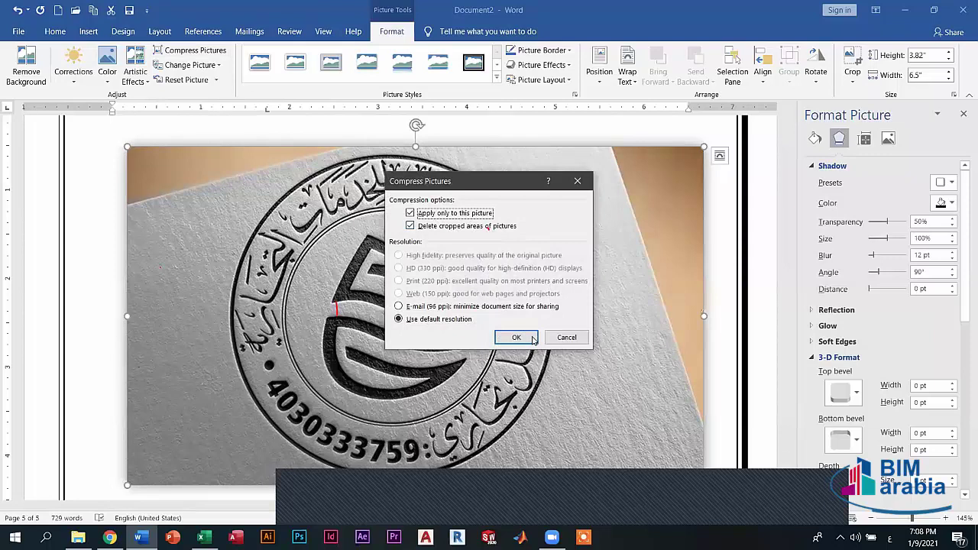
left_click(559, 340)
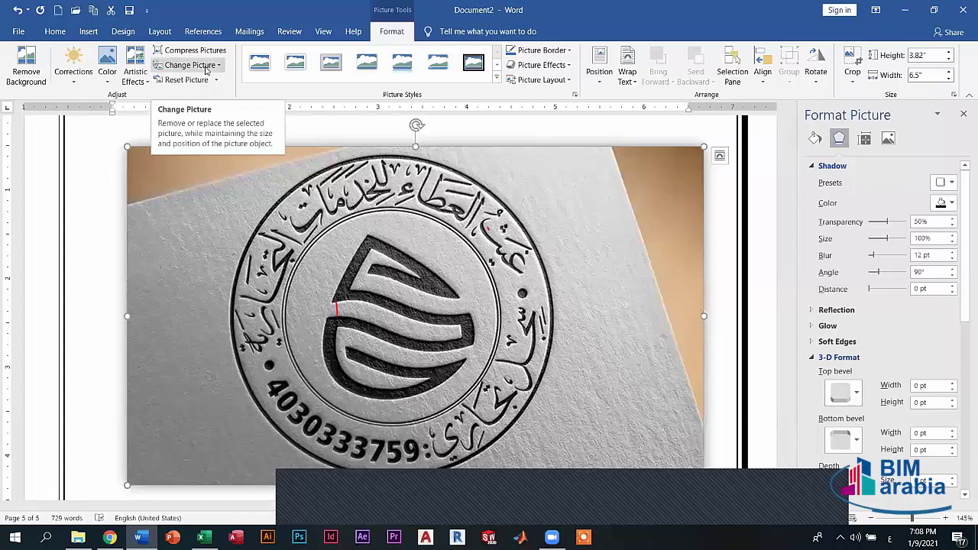
Step: Replace the stamp photo with the walking businessman GIF from a file
left_click(206, 67)
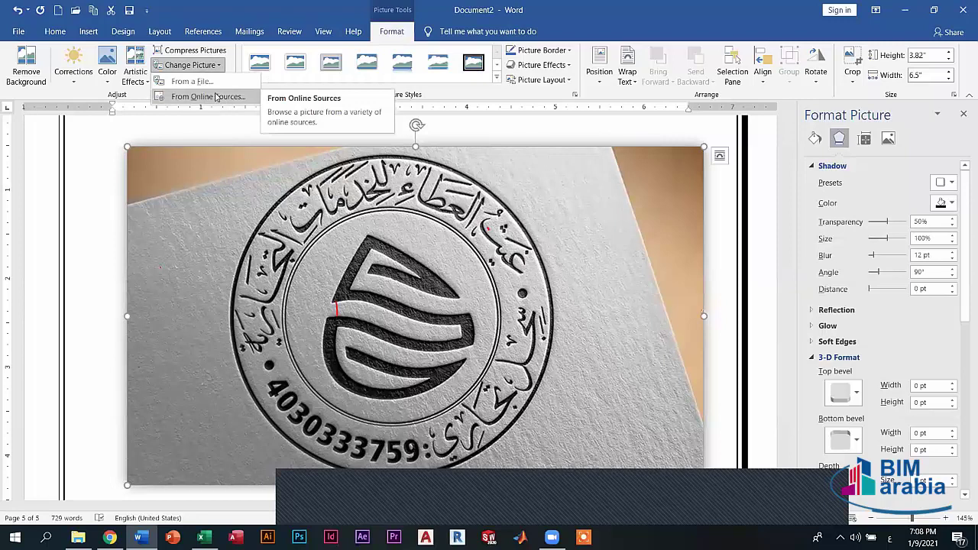
left_click(200, 82)
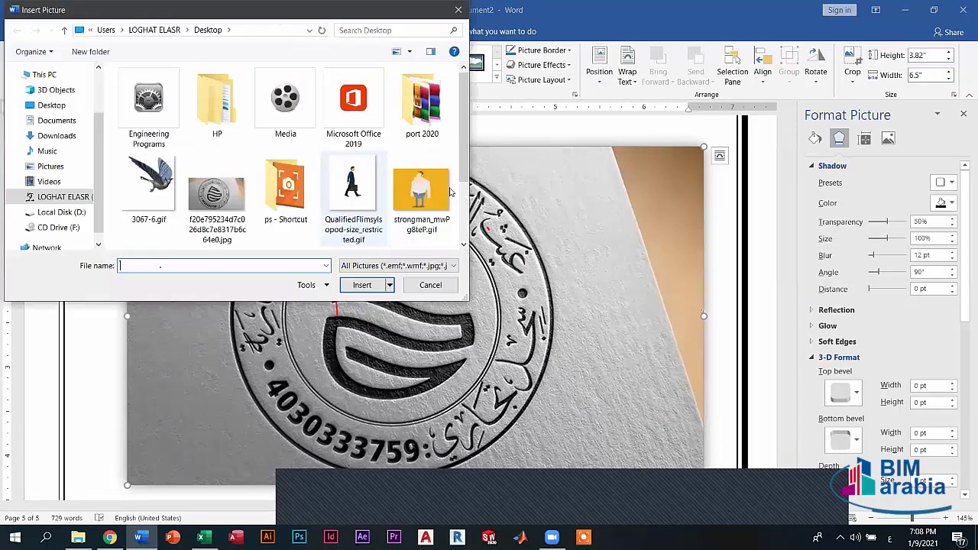
left_click(363, 186)
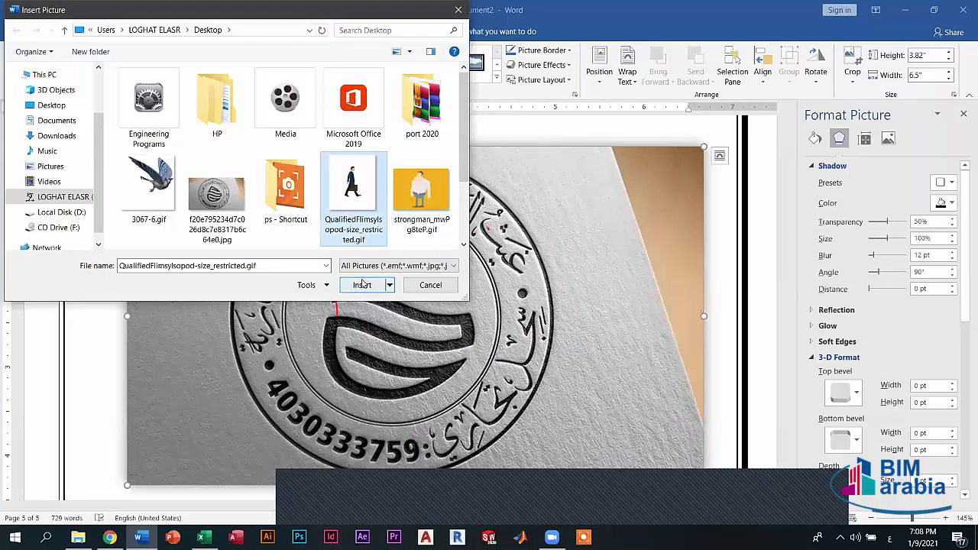
left_click(362, 284)
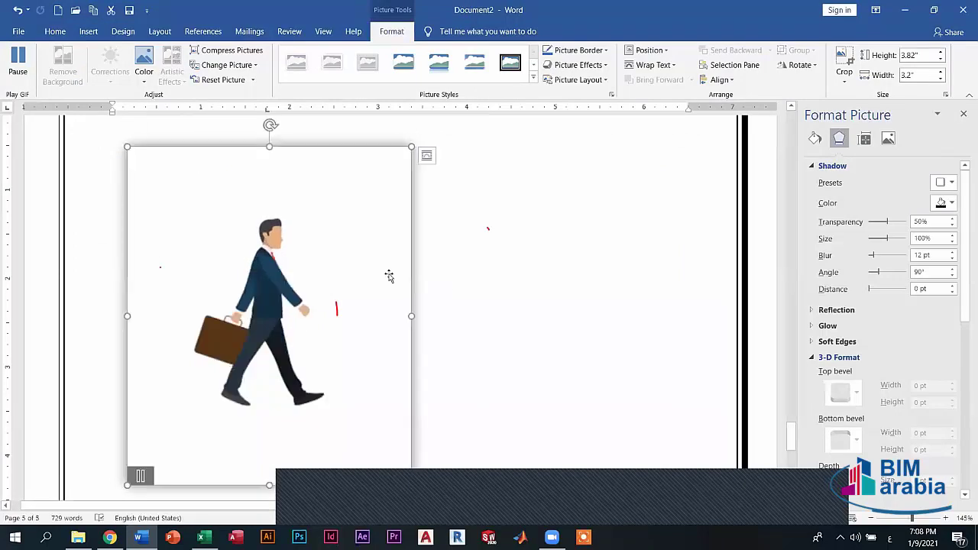
Step: Reset the businessman picture's formatting and size, returning it to 3.75 by 3.15 inches
left_click(253, 80)
left_click(221, 94)
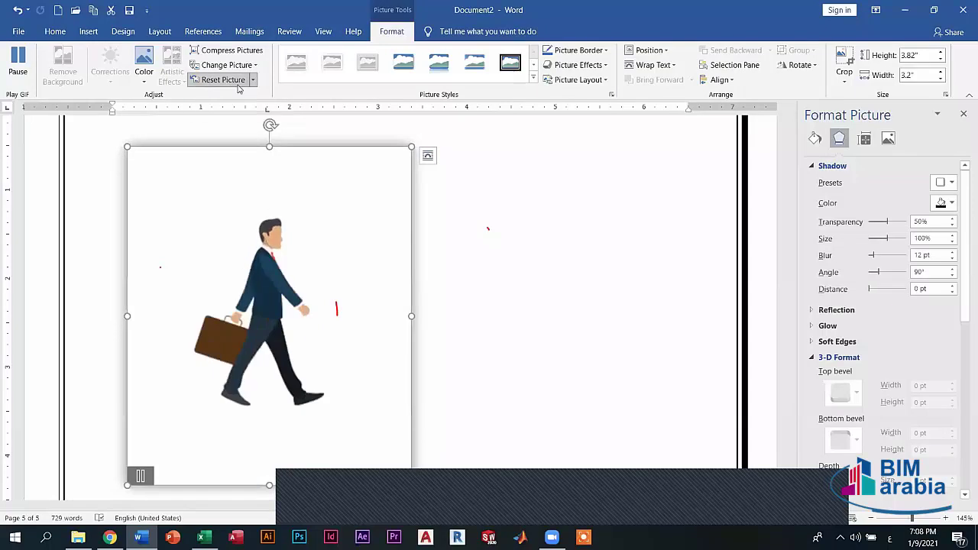
left_click(232, 81)
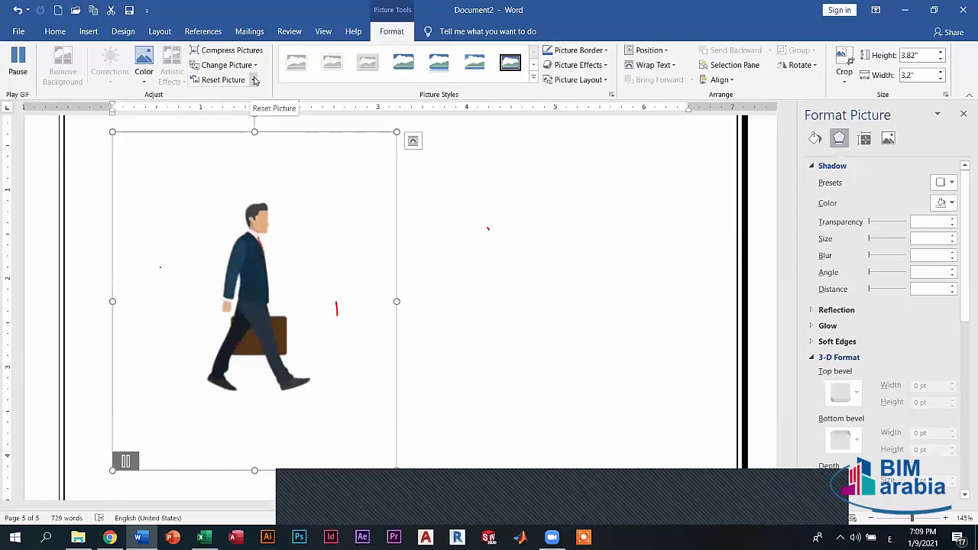
left_click(253, 80)
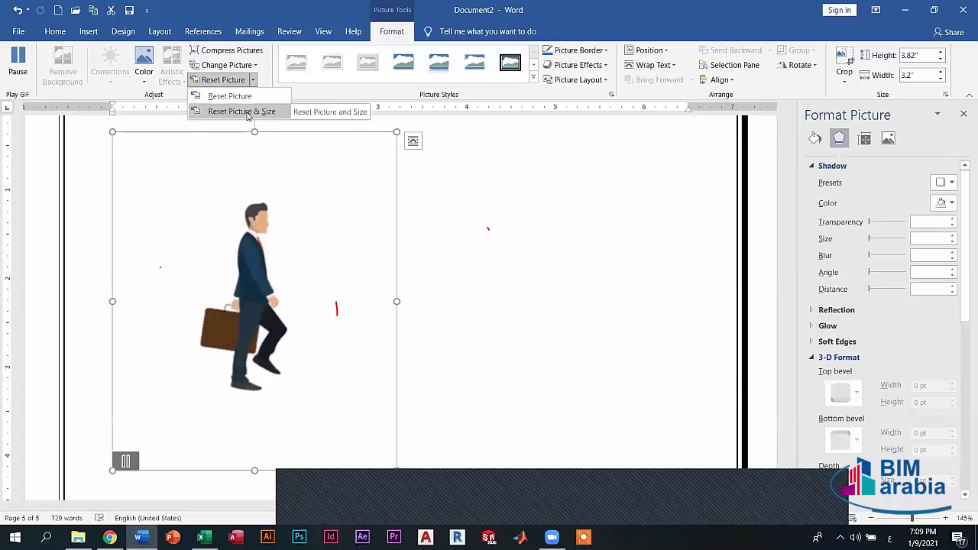
left_click(247, 113)
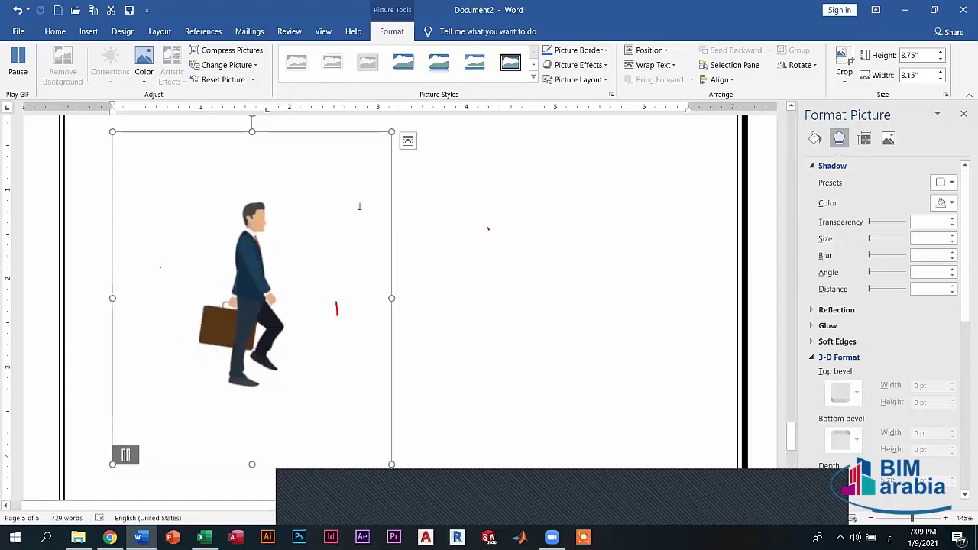
scroll(400, 153, "up", 5)
scroll(413, 157, "up", 3)
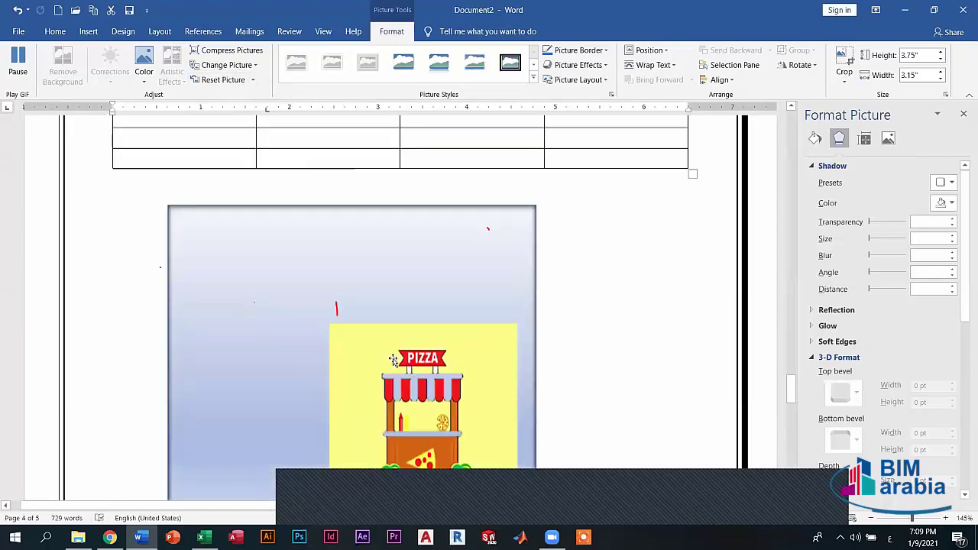
Step: Apply the oval framed picture style to the pizza-stand picture
left_click(313, 210)
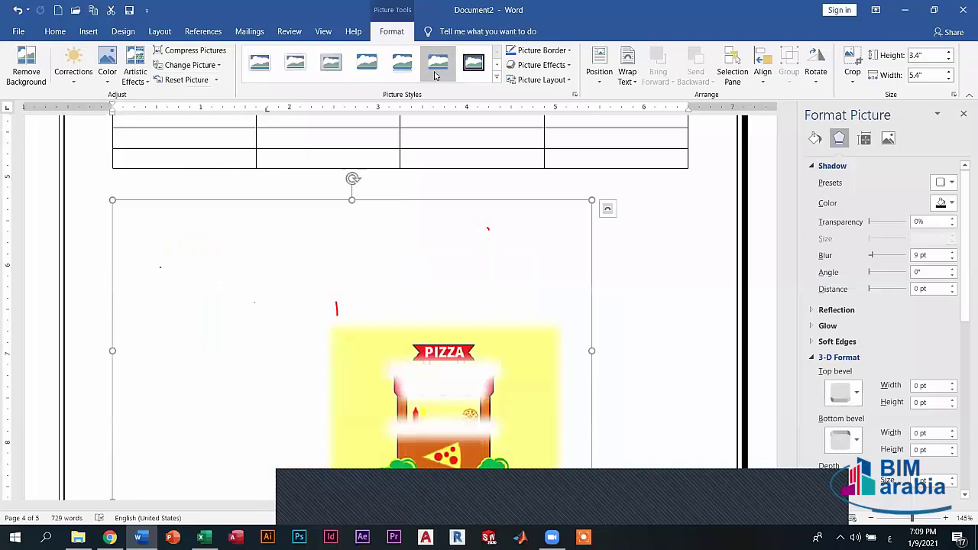
left_click(435, 74)
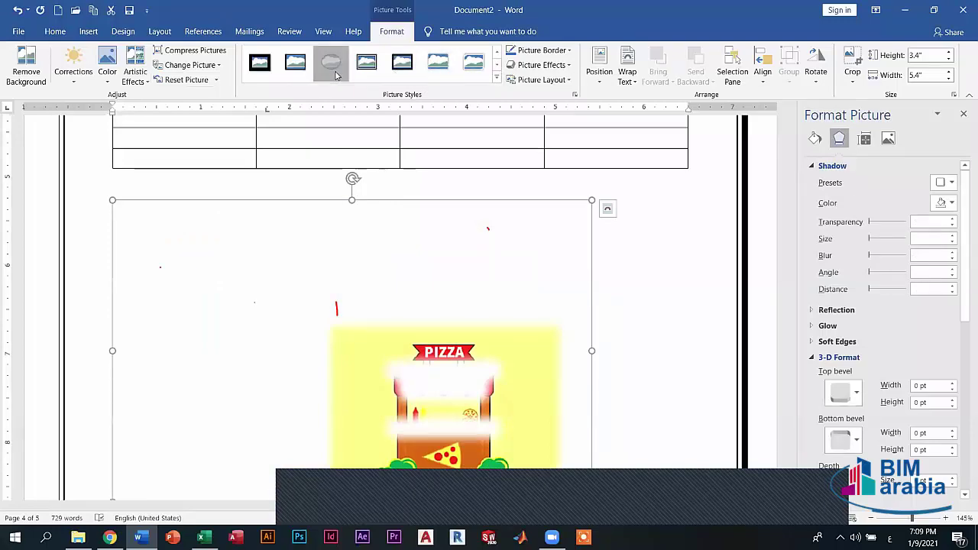
left_click(451, 267)
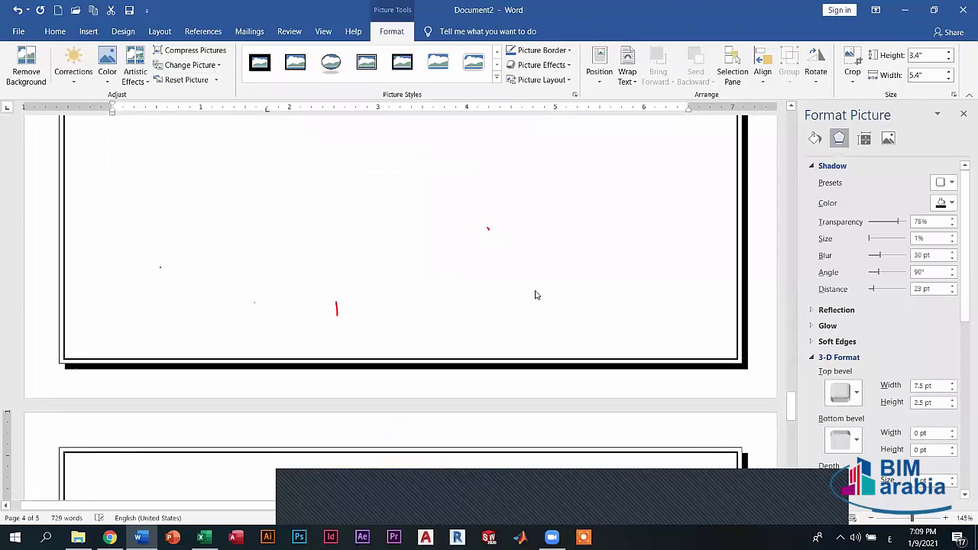
Step: Insert a page break below the walking man to start a blank page 6
scroll(592, 395, "down", 3)
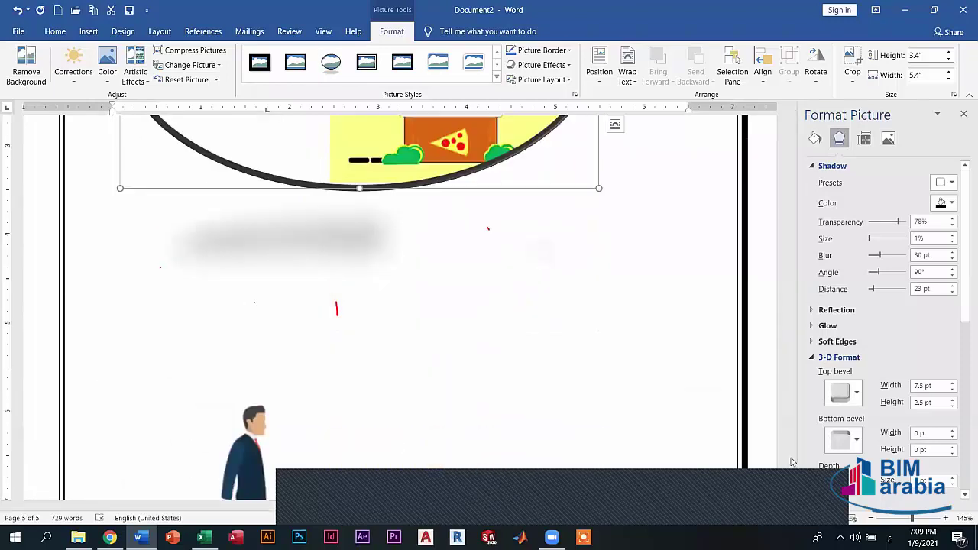
scroll(591, 395, "down", 5)
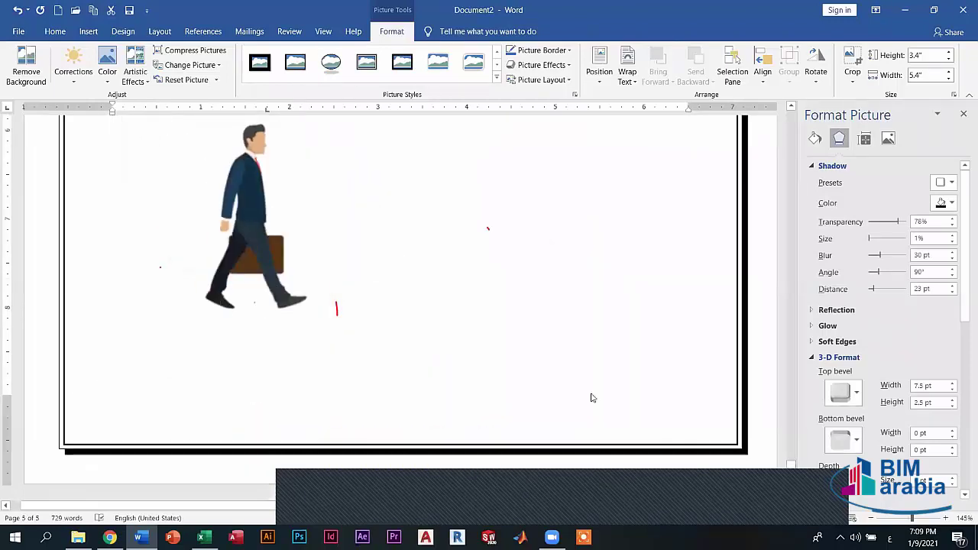
left_click(590, 395)
key("ctrl+Return")
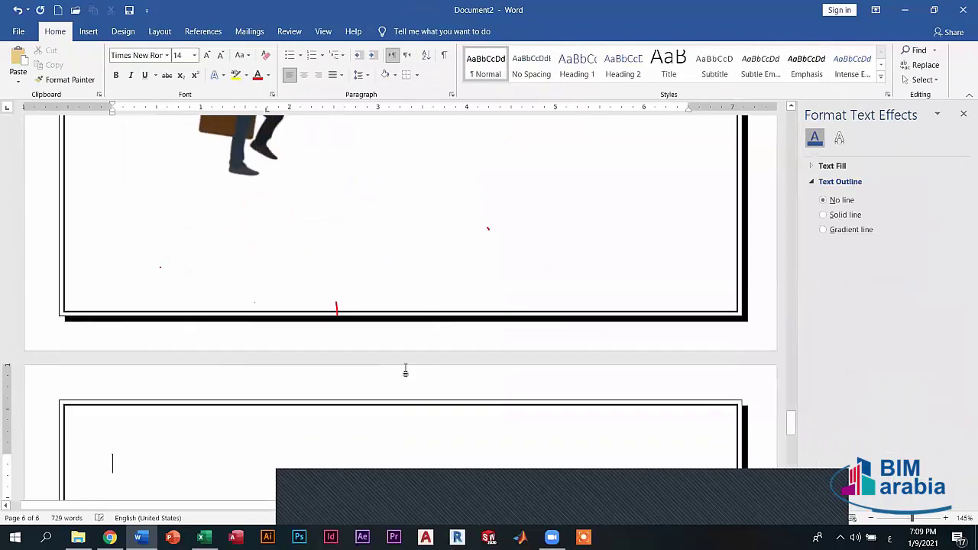
Step: Insert the f20e… embossed stamp image from the Desktop onto page 6
scroll(123, 132, "down", 5)
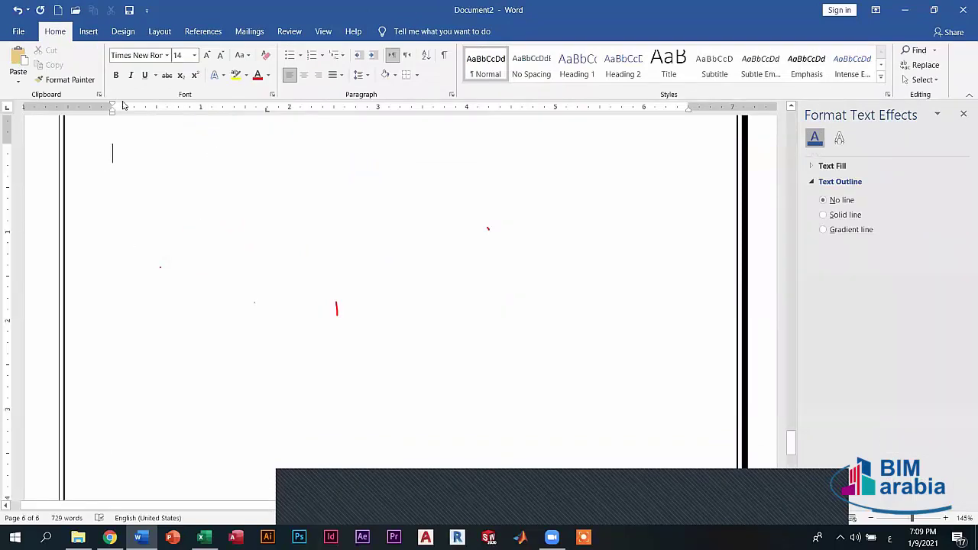
scroll(147, 91, "down", 1)
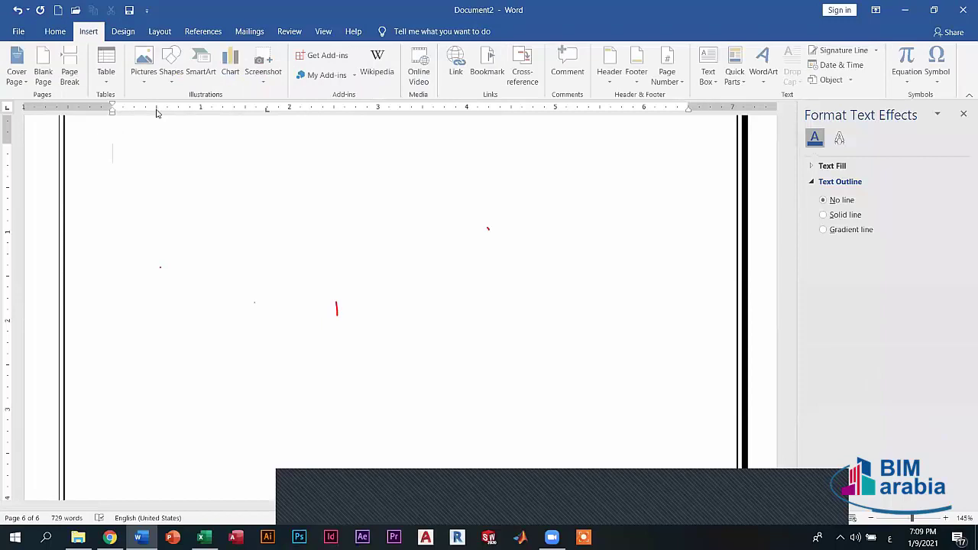
left_click(145, 67)
key("Return")
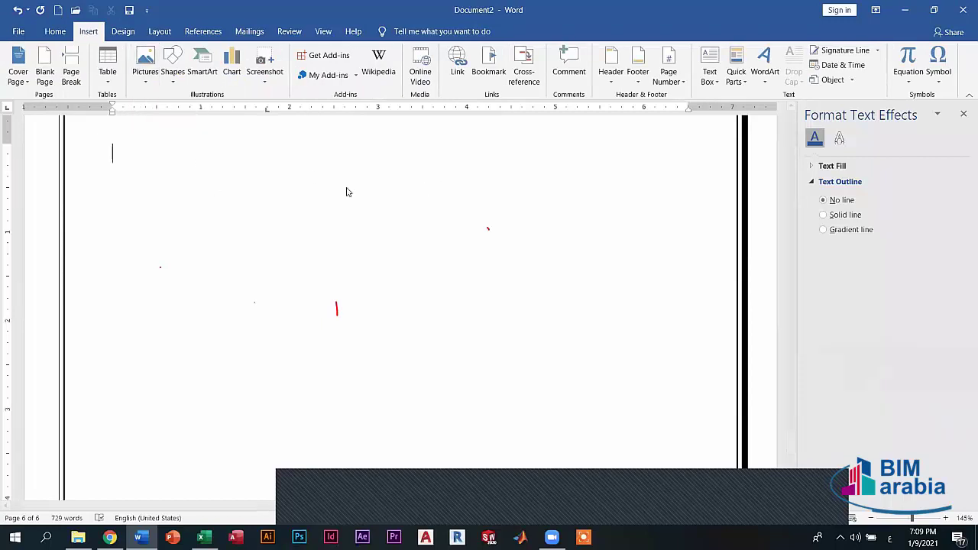
scroll(233, 153, "down", 1)
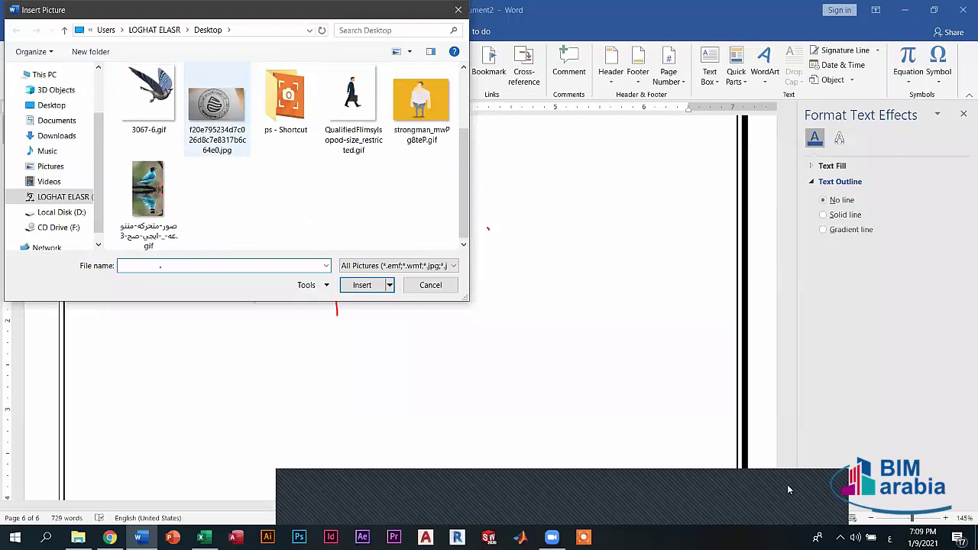
key("Return")
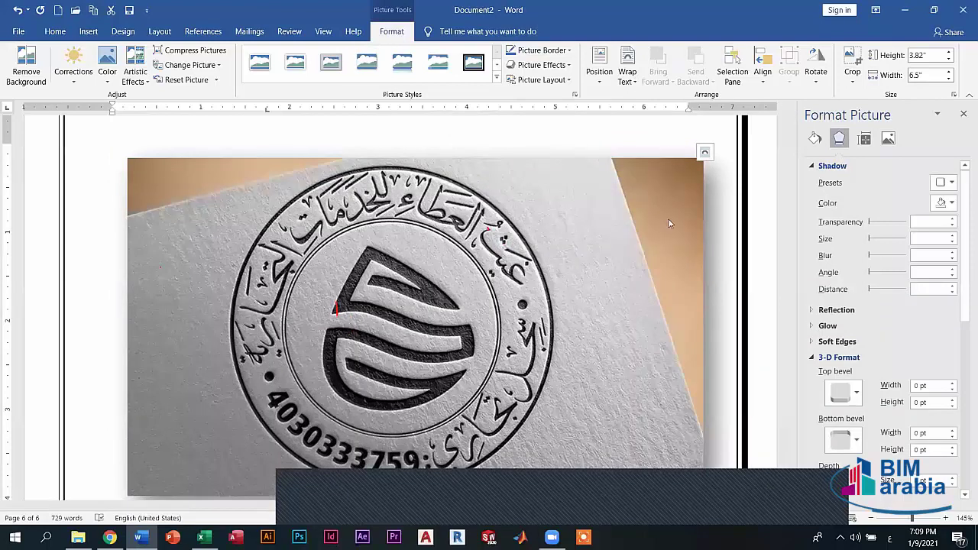
Step: Set the stamp photo to Square wrapping and resize it to 4.25 by 1.93 inches
left_click(627, 73)
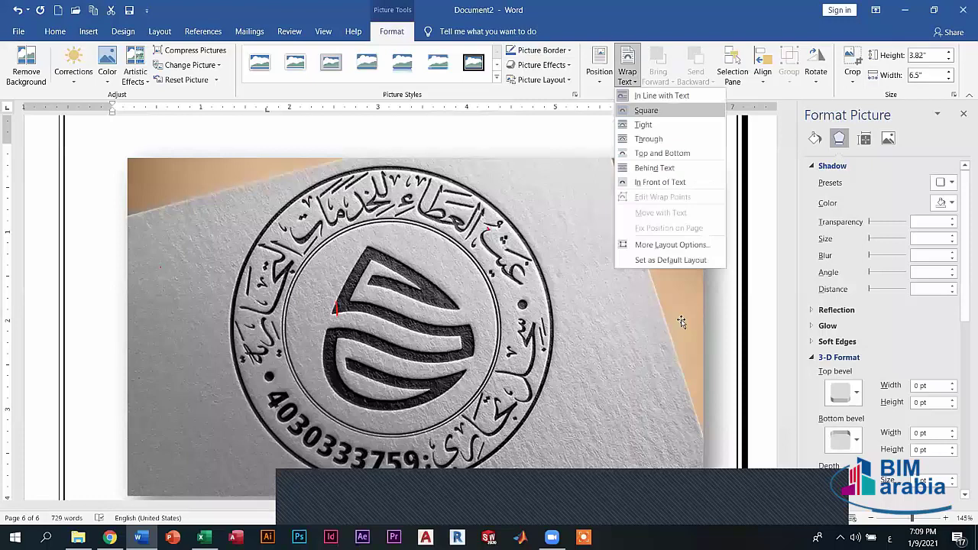
left_click(485, 334)
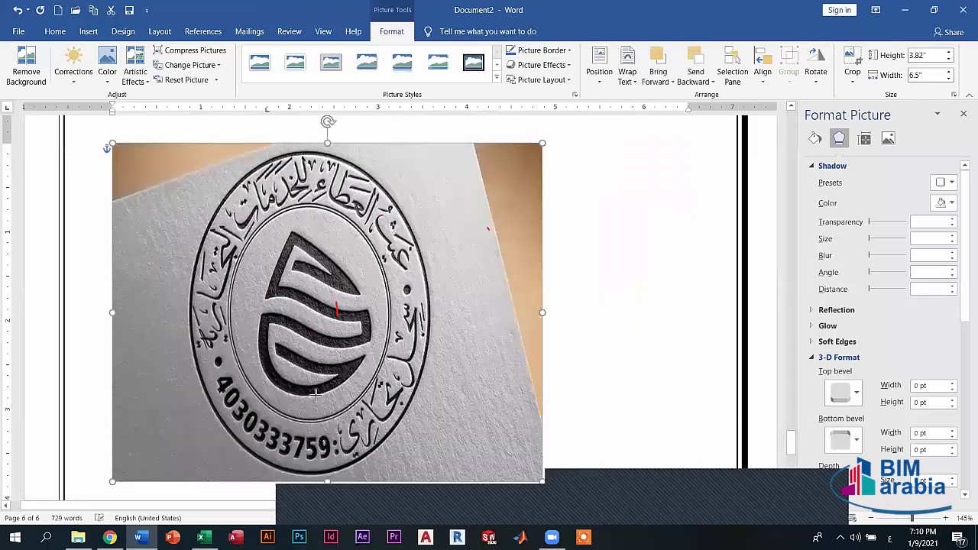
left_click_drag(335, 319, 420, 281)
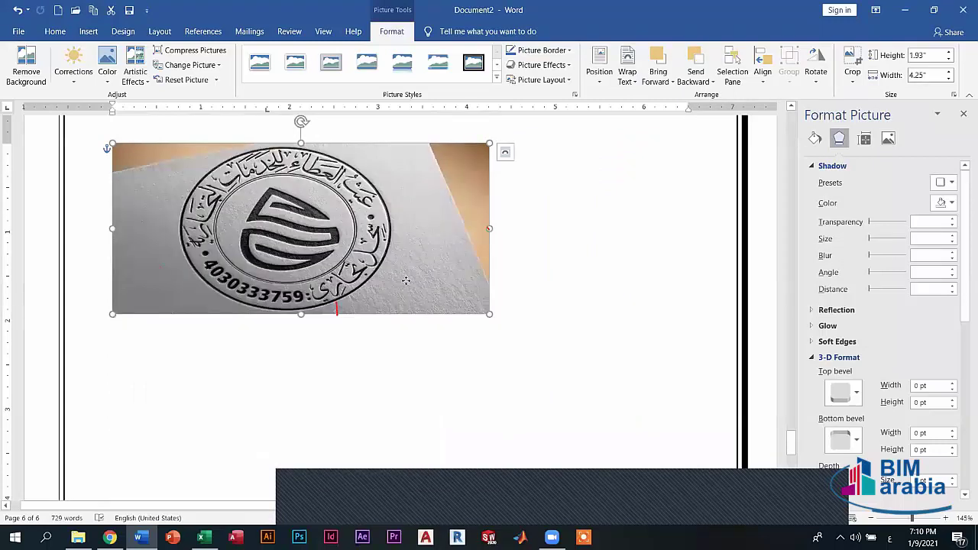
Step: Give the stamp photo a white-framed picture style with a soft shadow
left_click(402, 63)
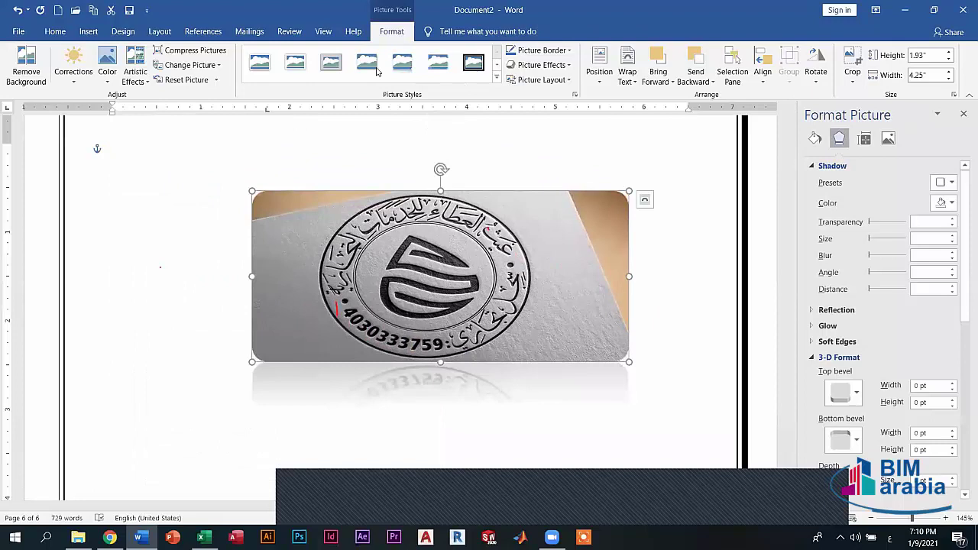
left_click(497, 80)
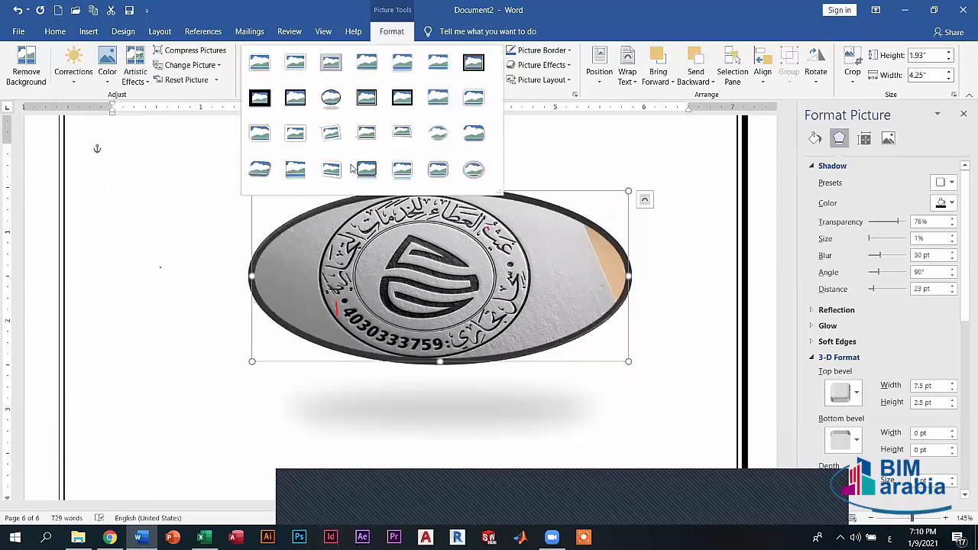
left_click(504, 250)
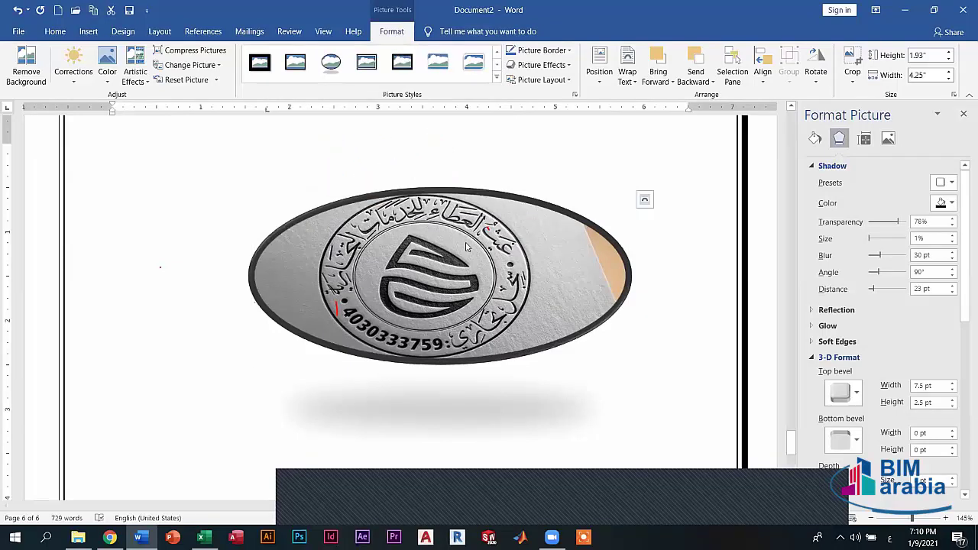
left_click(497, 65)
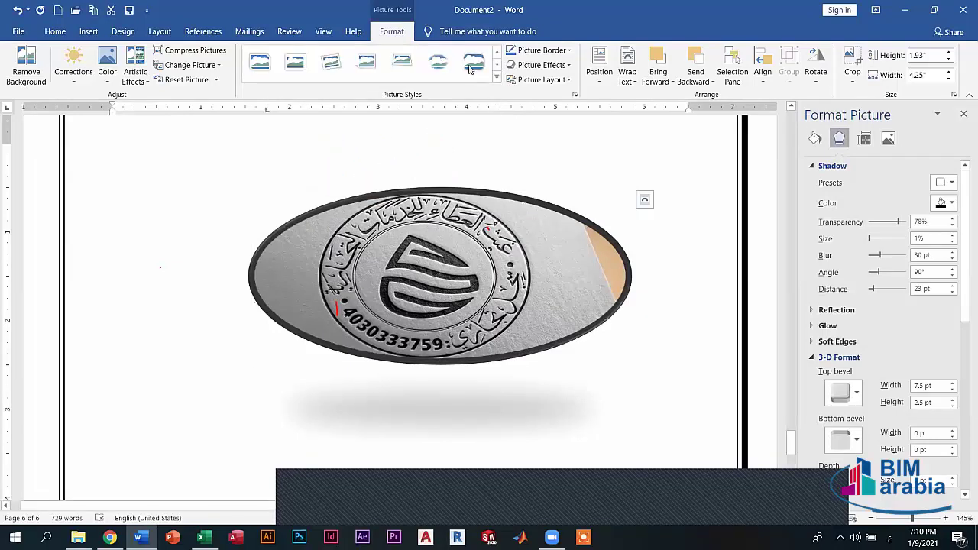
Step: Make the stamp photo's frame pale green, browsing Glow and Bevel effects without applying any
left_click(569, 51)
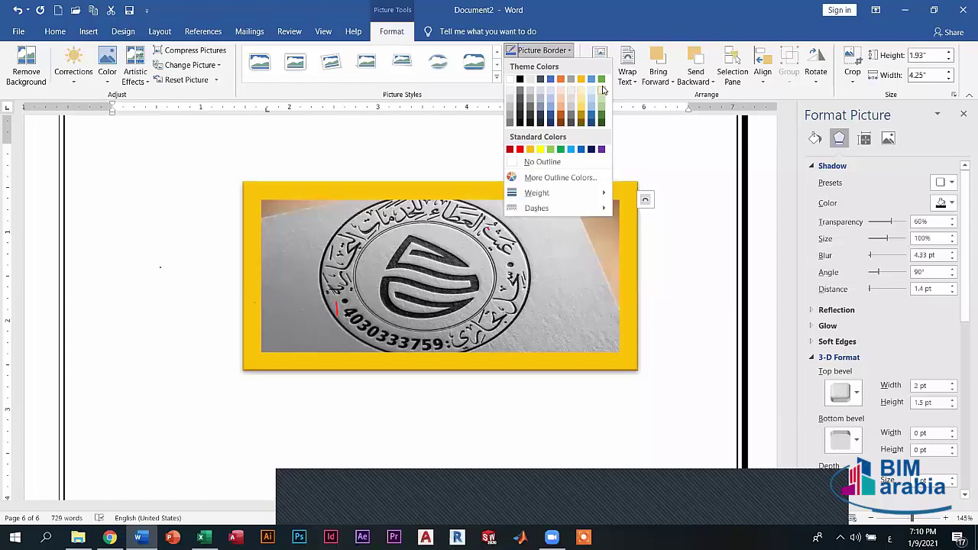
left_click(581, 79)
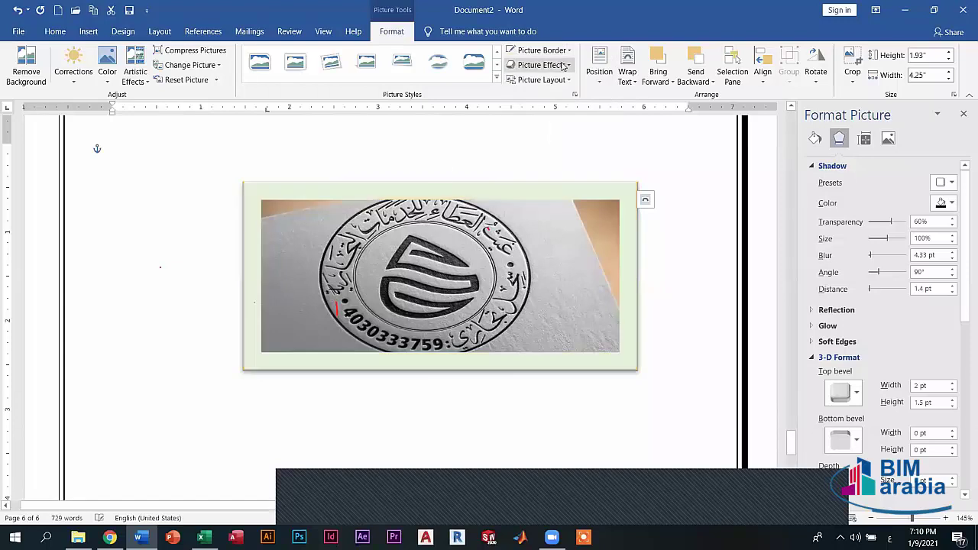
left_click(570, 68)
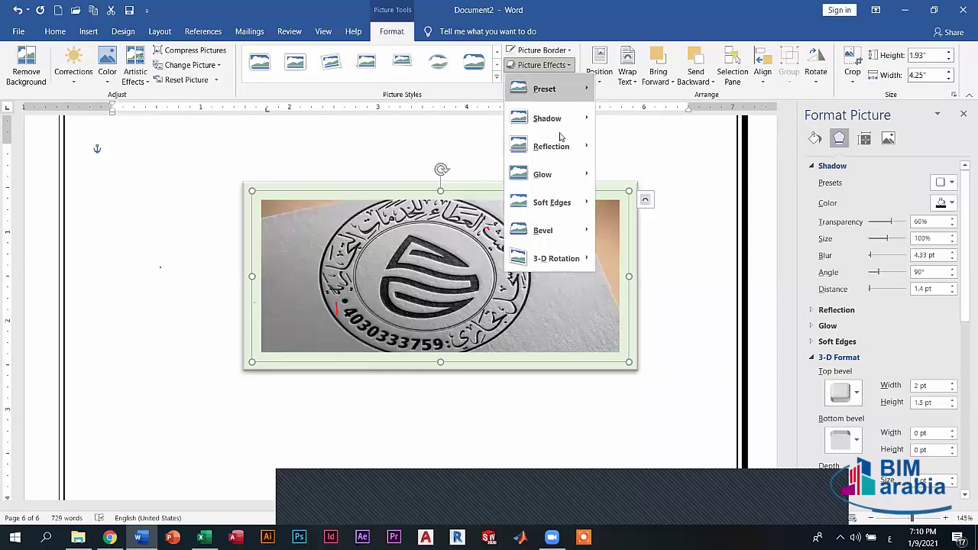
mouse_move(561, 121)
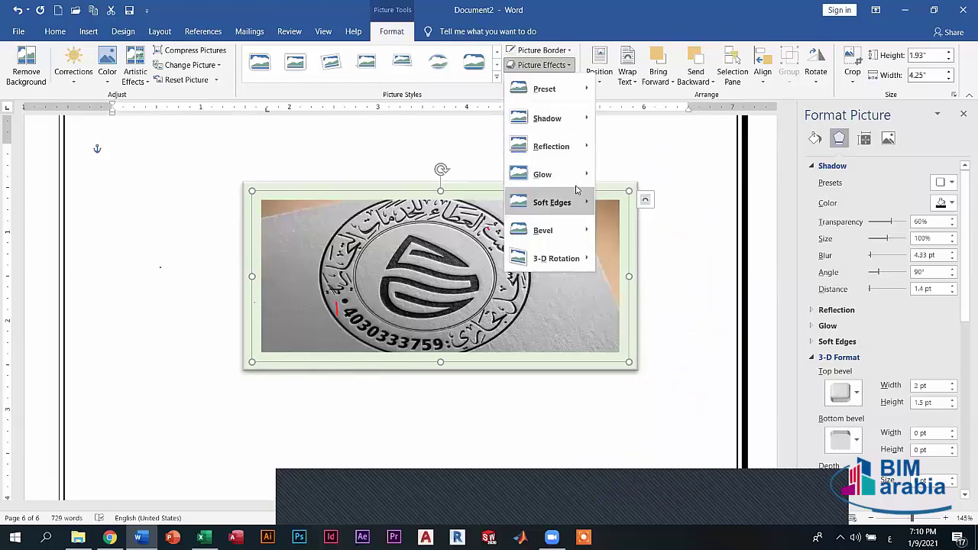
mouse_move(550, 174)
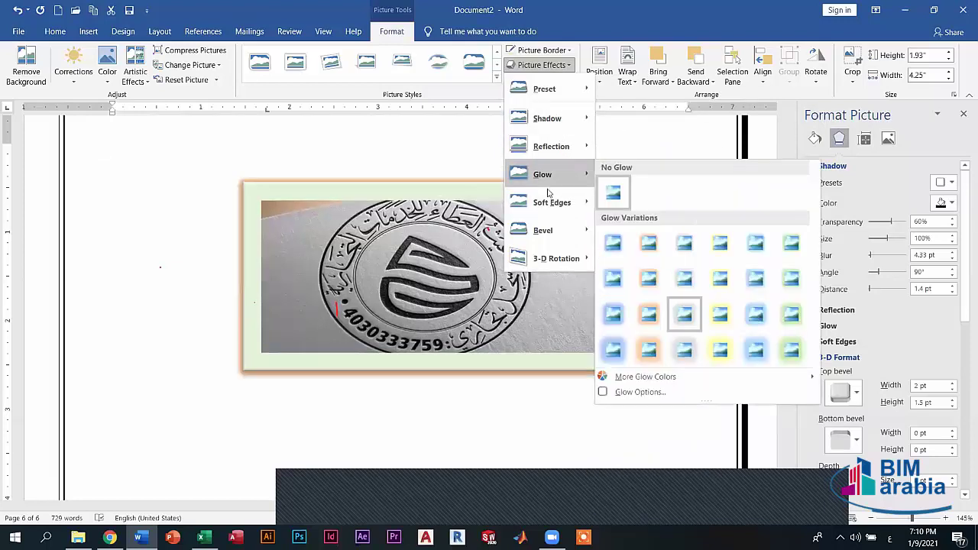
mouse_move(573, 262)
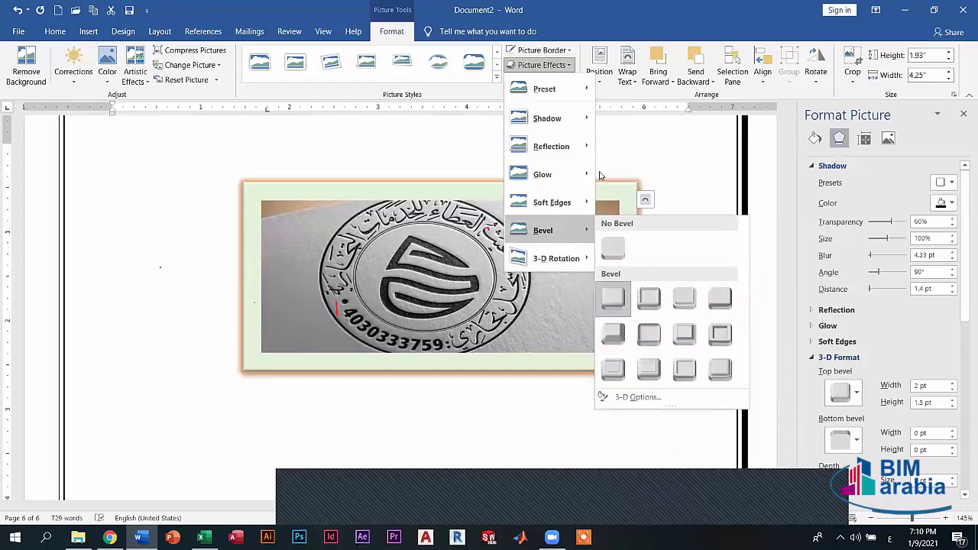
left_click(544, 65)
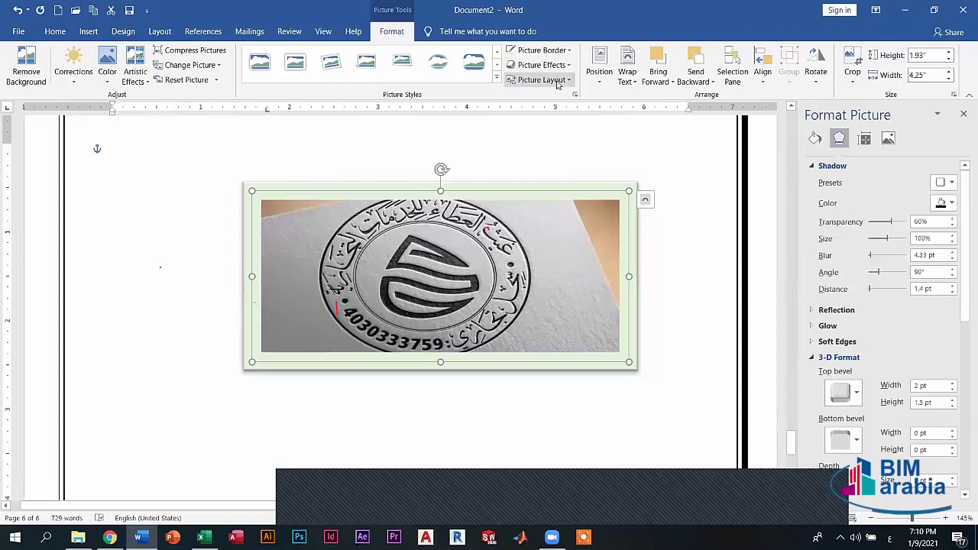
left_click(558, 83)
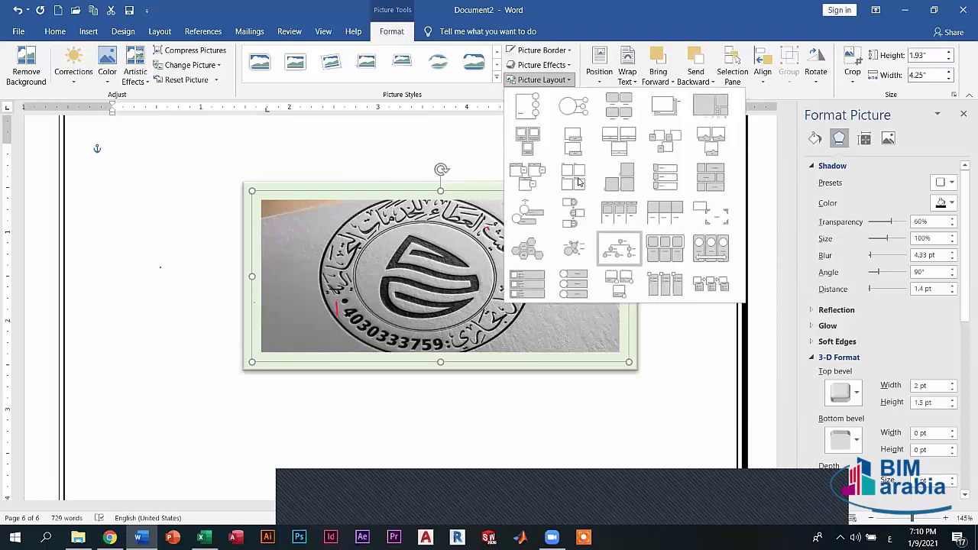
left_click(619, 275)
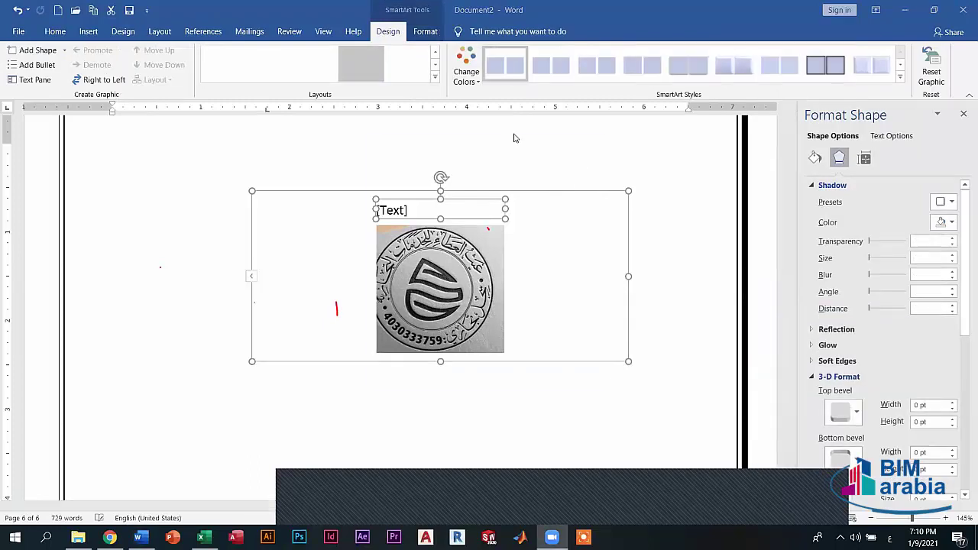
key("ctrl+z")
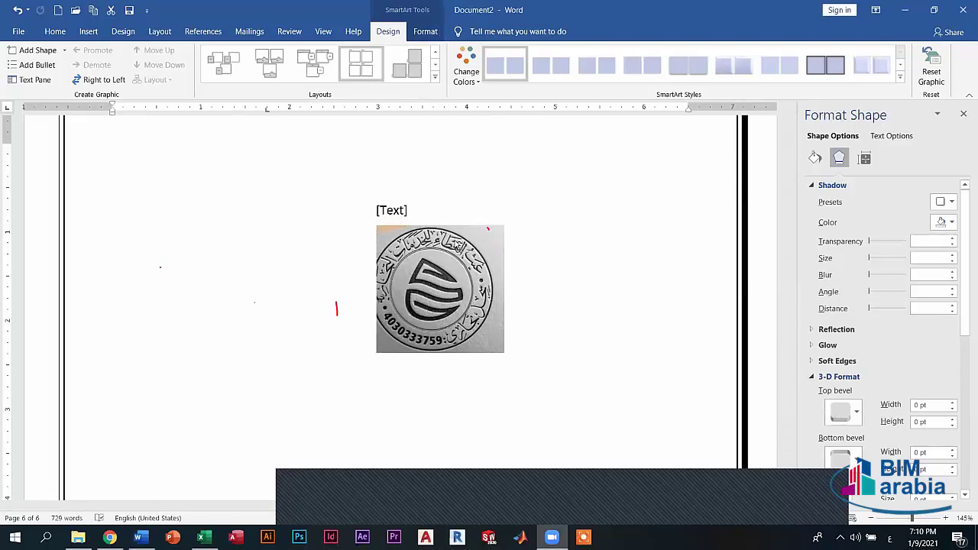
left_click(389, 282)
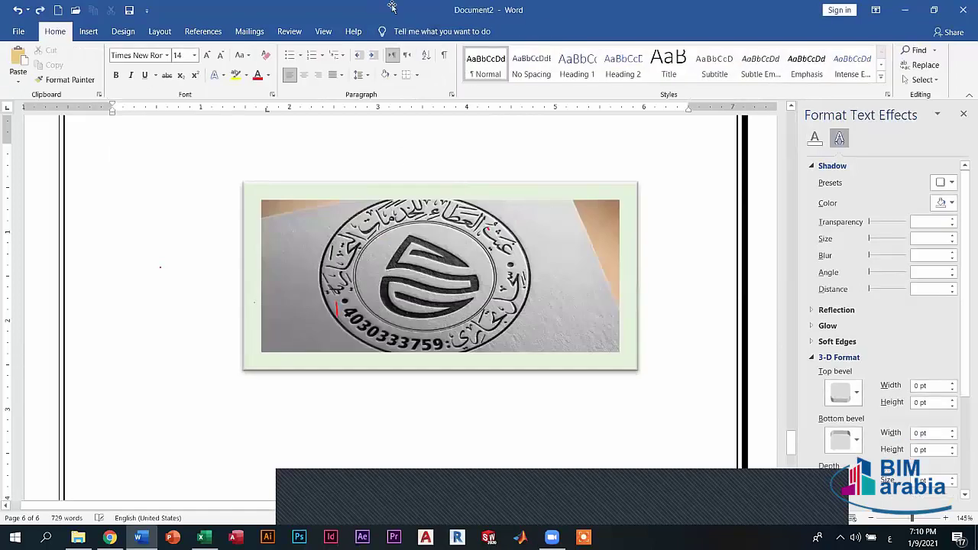
Step: Position the stamp photo at Top Center with text wrapping, after trying Top Left
left_click(392, 31)
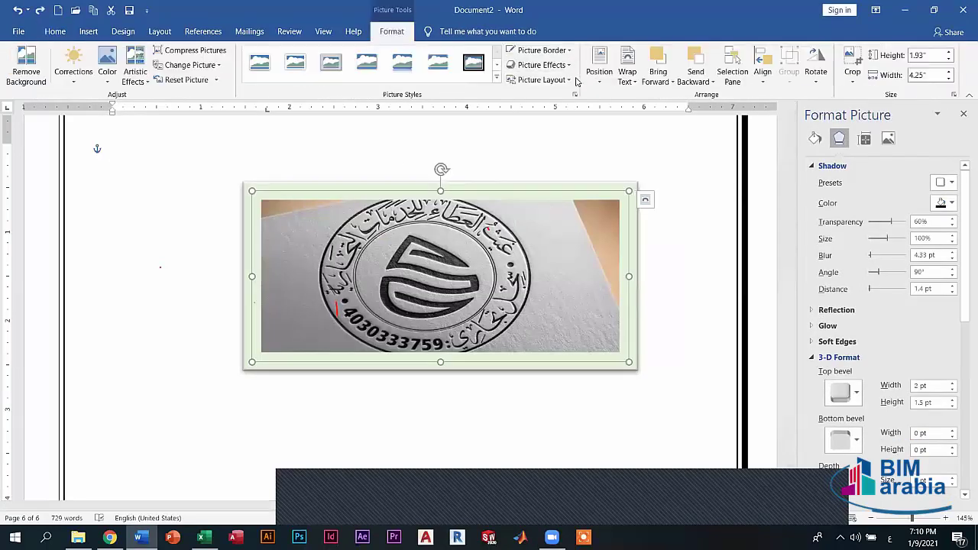
left_click(604, 81)
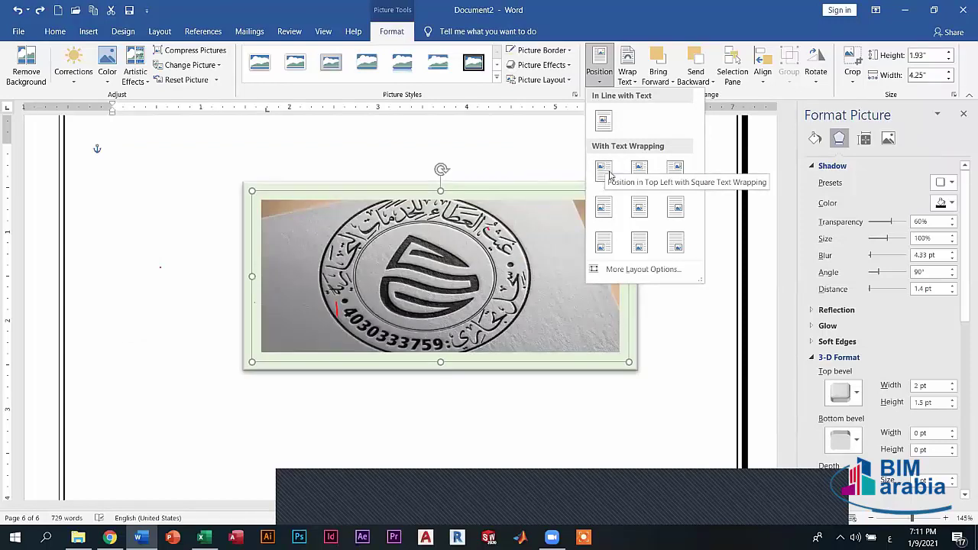
left_click(609, 175)
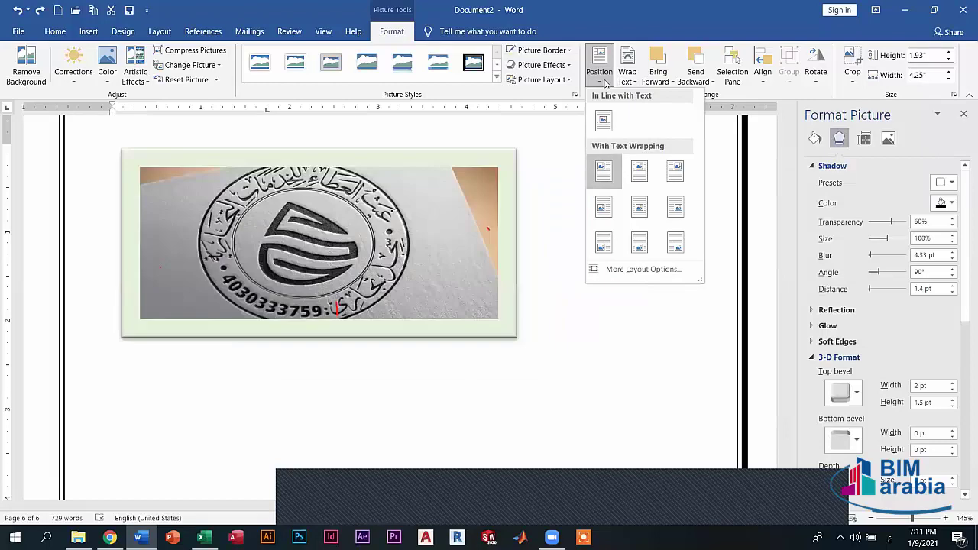
left_click(609, 175)
left_click(599, 72)
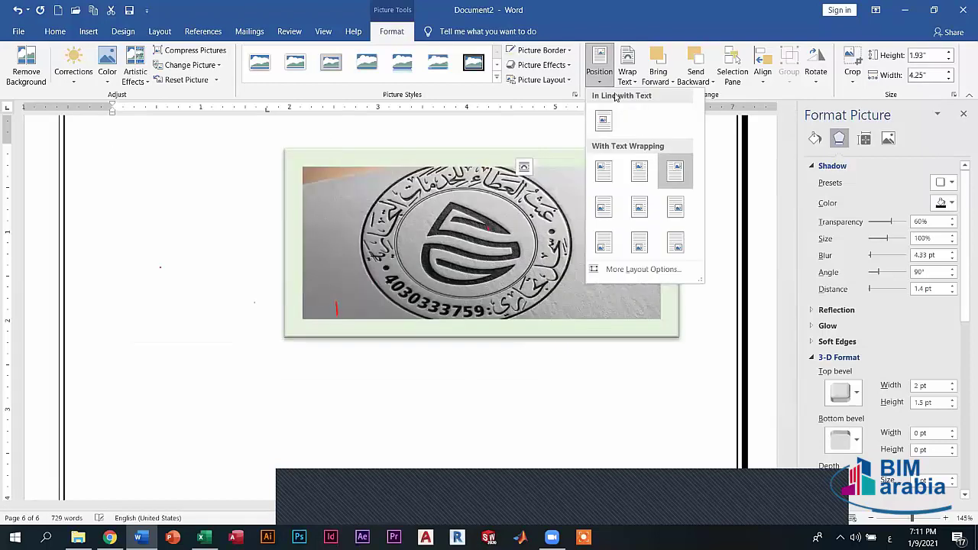
left_click(599, 81)
left_click(604, 80)
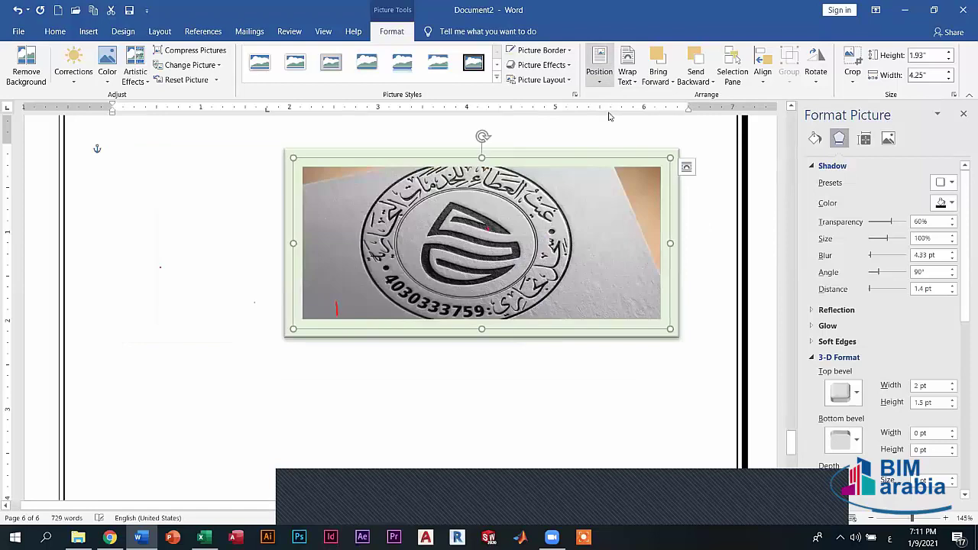
left_click(634, 170)
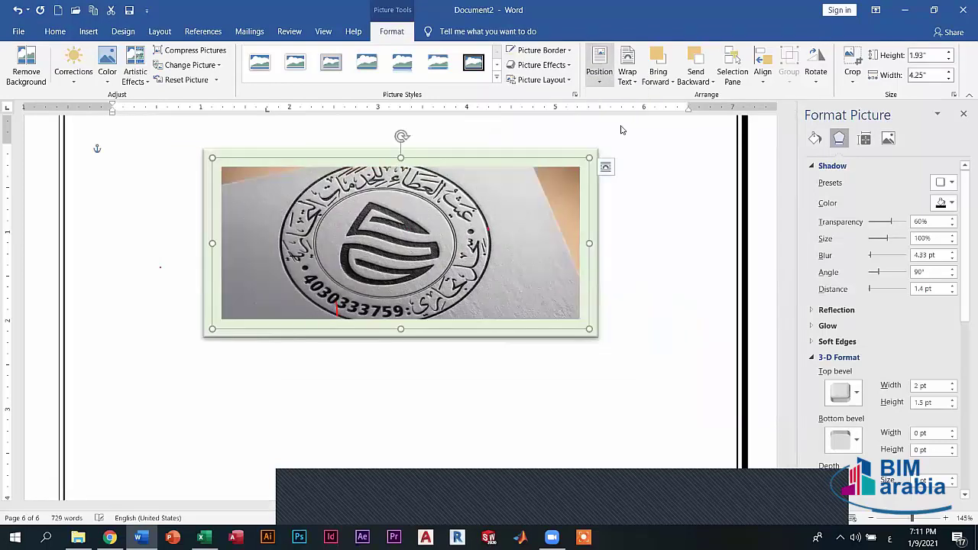
left_click(599, 72)
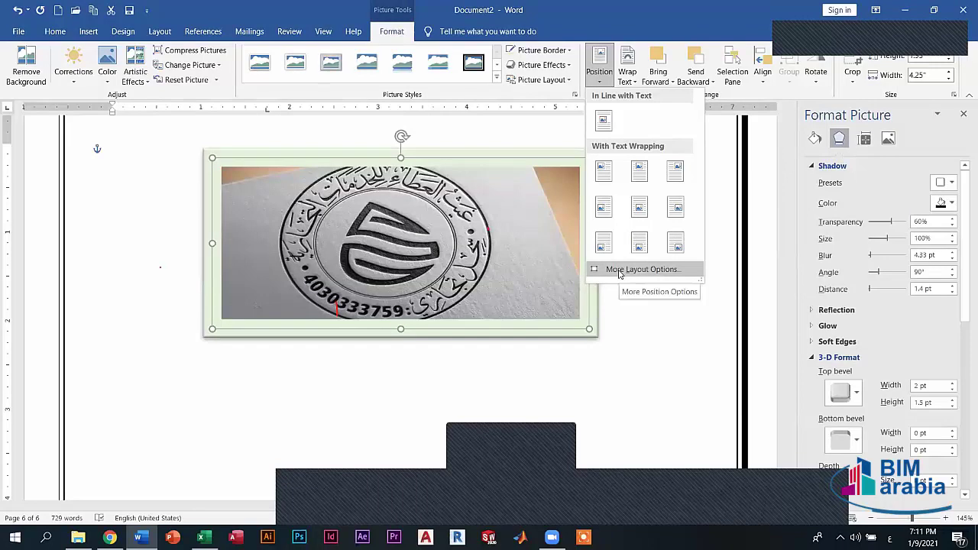
left_click(620, 269)
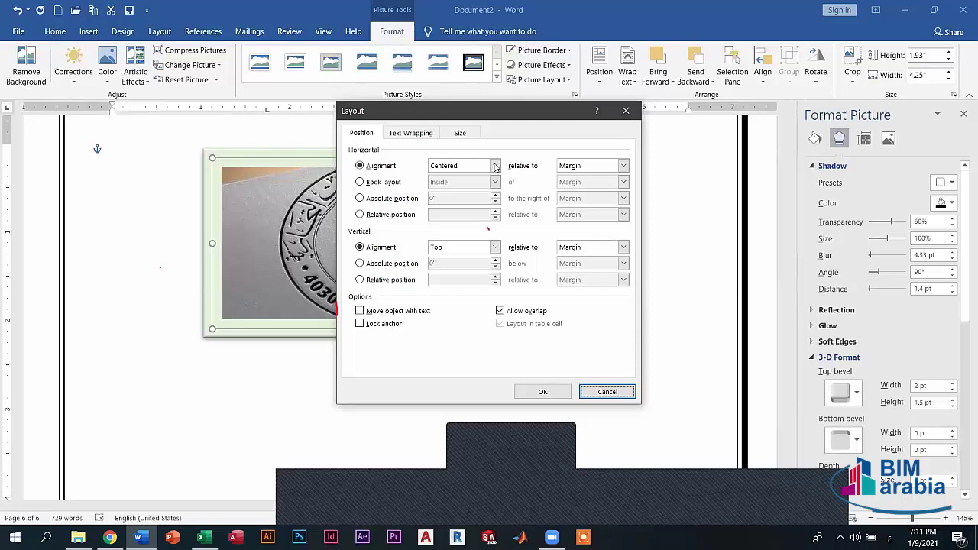
left_click(496, 166)
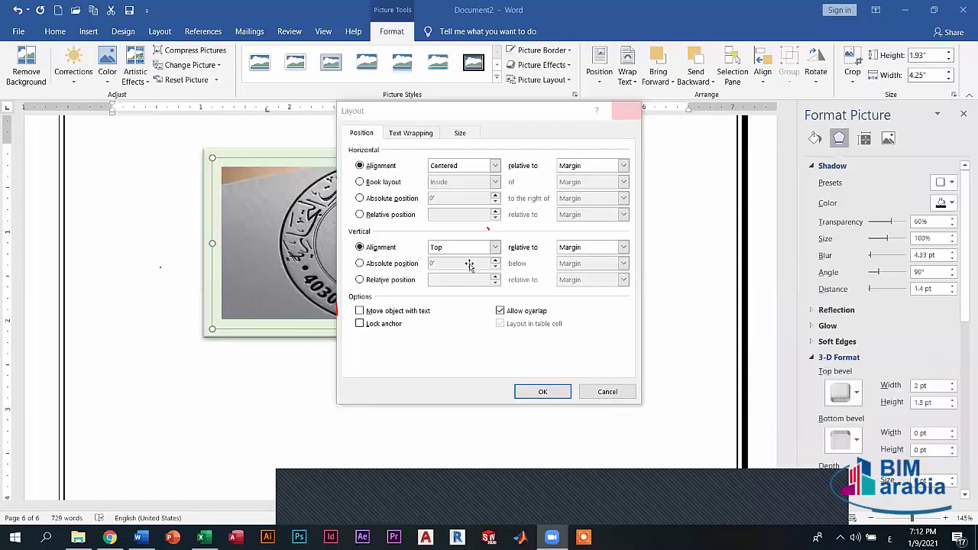
left_click(628, 113)
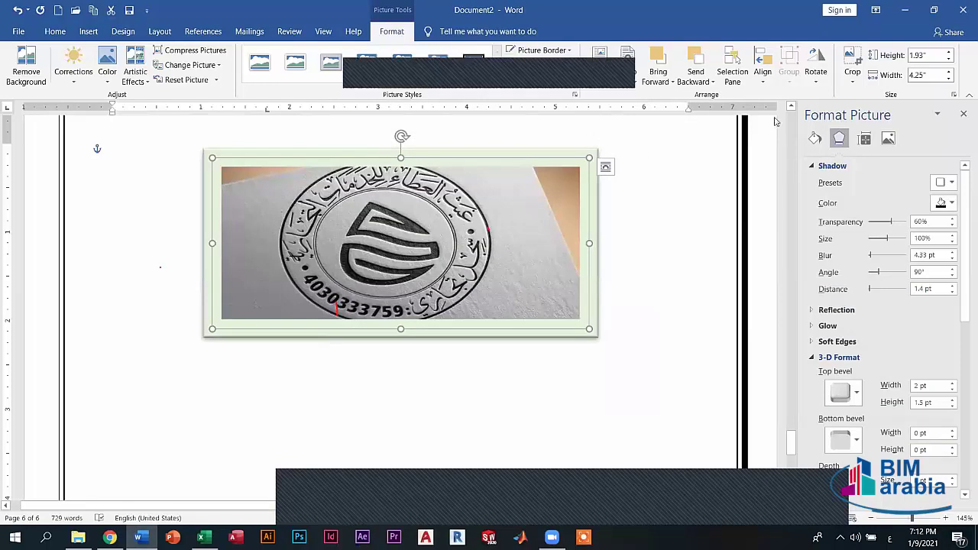
Step: Try cropping the stamp photo's right edge, then undo the crop
left_click(851, 78)
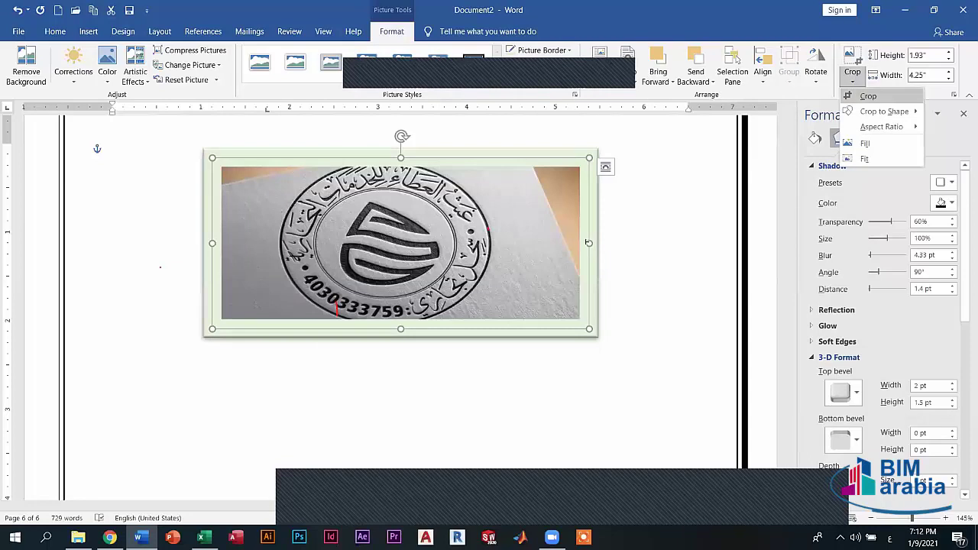
key("Return")
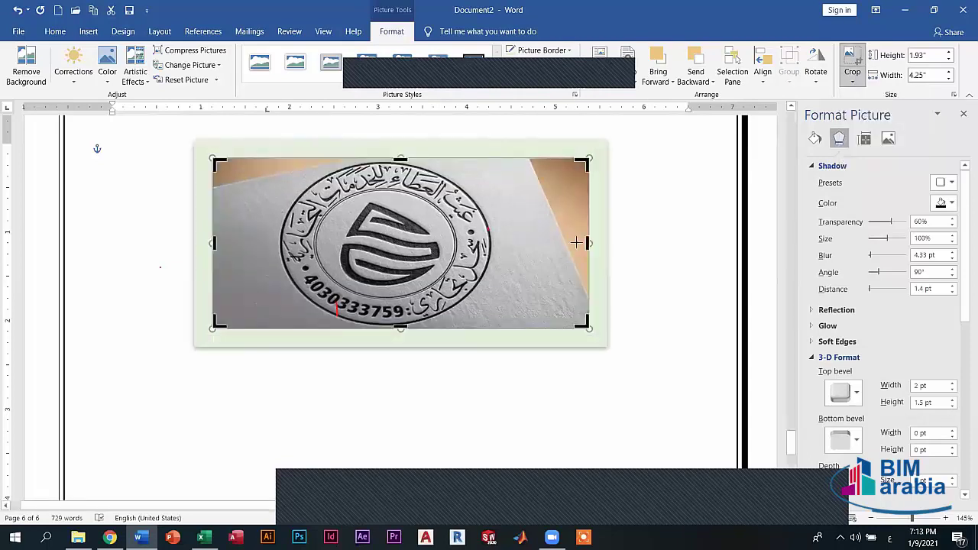
mouse_move(589, 243)
left_mouse_down()
mouse_move(574, 249)
mouse_move(584, 249)
left_mouse_up()
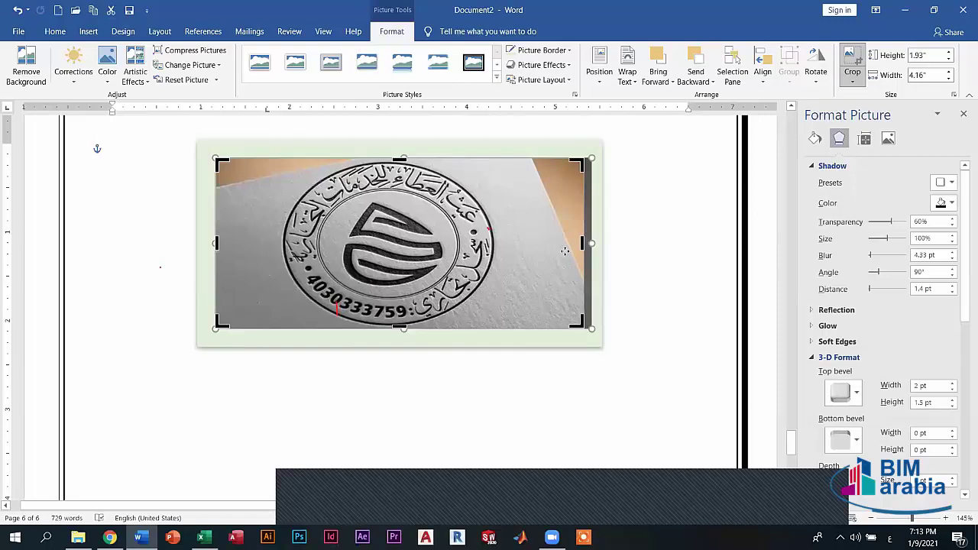
key("ctrl+z")
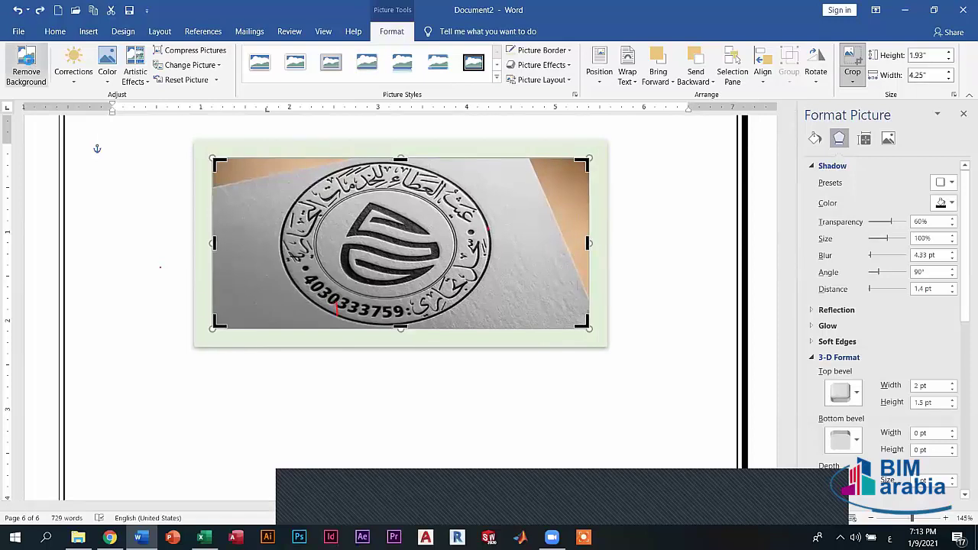
Step: Remove the stamp photo's background and keep the changes, leaving only the round seal
left_click(28, 65)
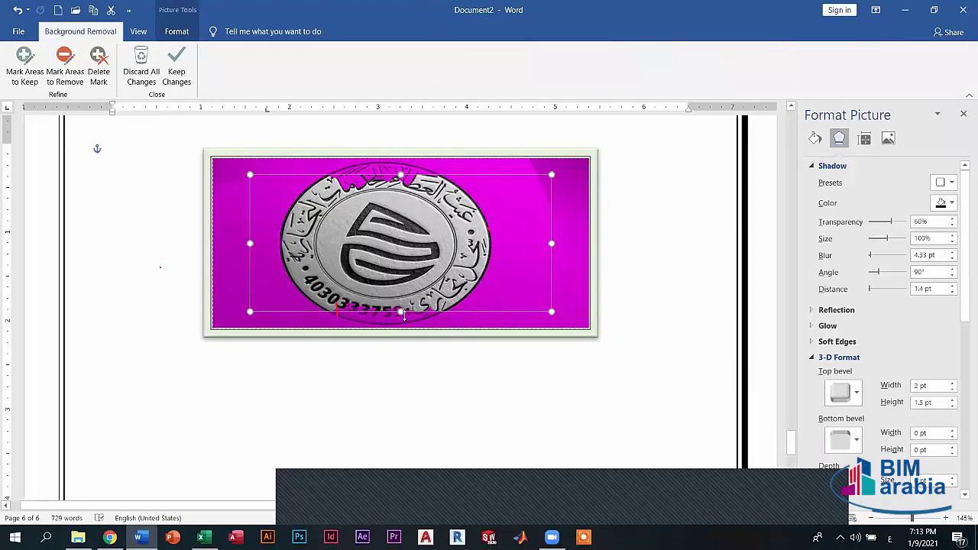
left_click(390, 386)
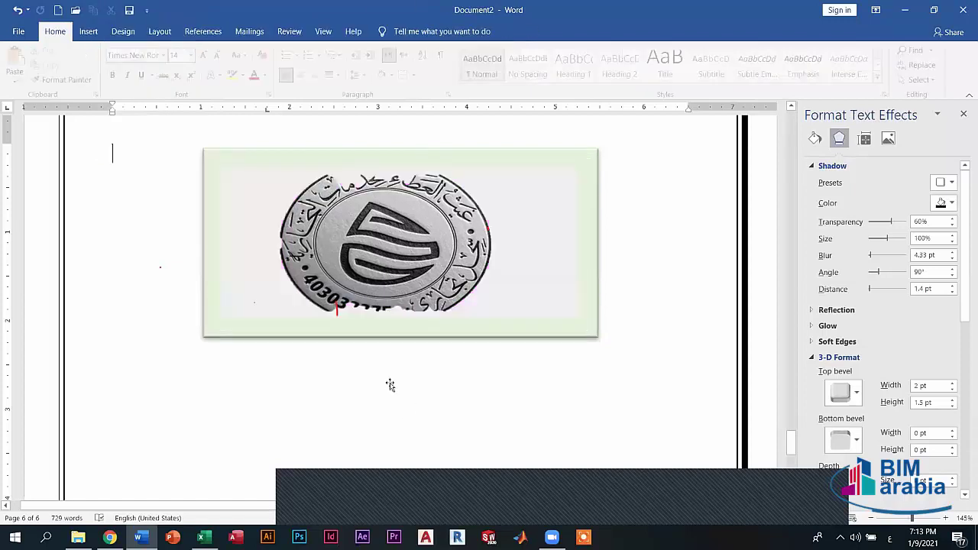
scroll(390, 382, "up", 5)
scroll(378, 367, "down", 3)
Step: Insert strongman_mwPg8teP.gif from this device below the table on an earlier page
scroll(378, 367, "up", 6)
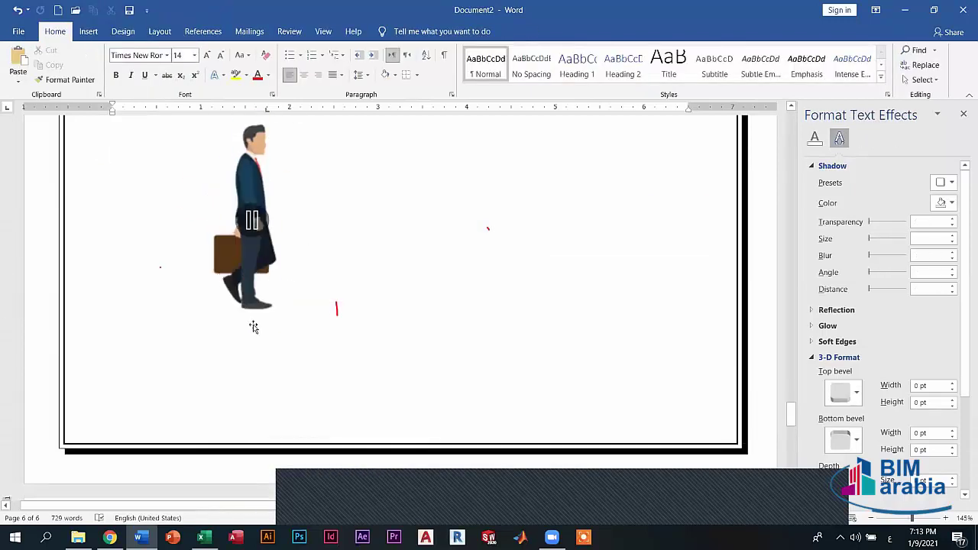
left_click(328, 357)
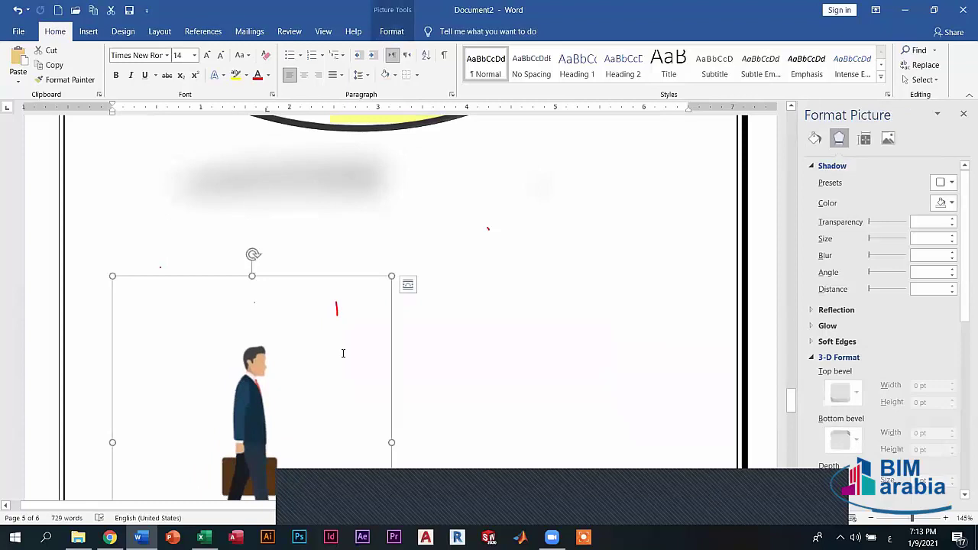
scroll(343, 351, "up", 5)
scroll(364, 348, "up", 5)
scroll(363, 348, "up", 5)
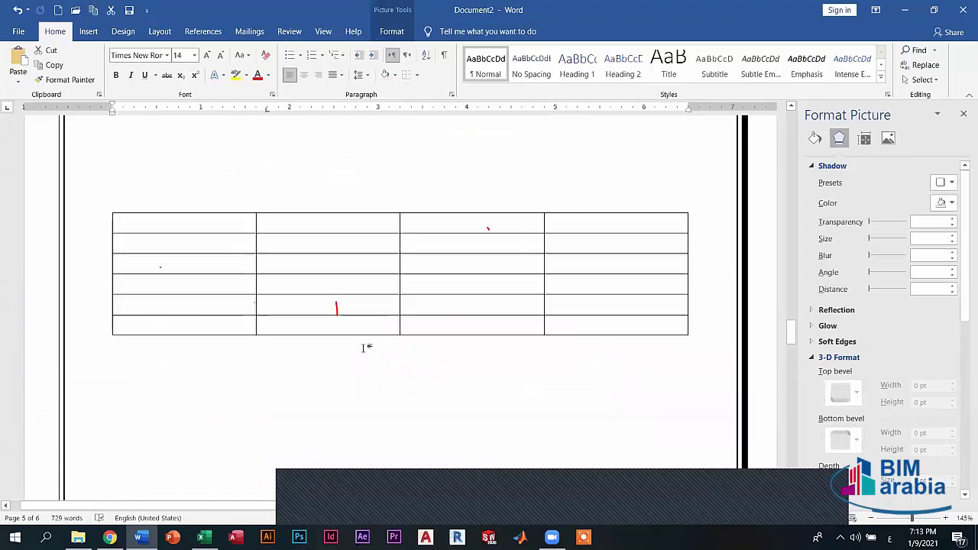
scroll(367, 292, "down", 3)
left_click(366, 298)
double_click(366, 298)
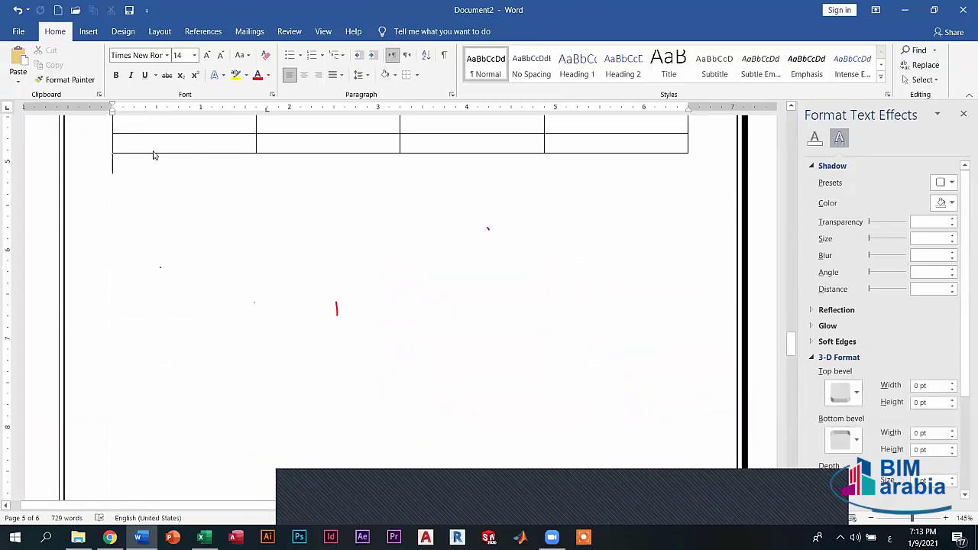
left_click(89, 31)
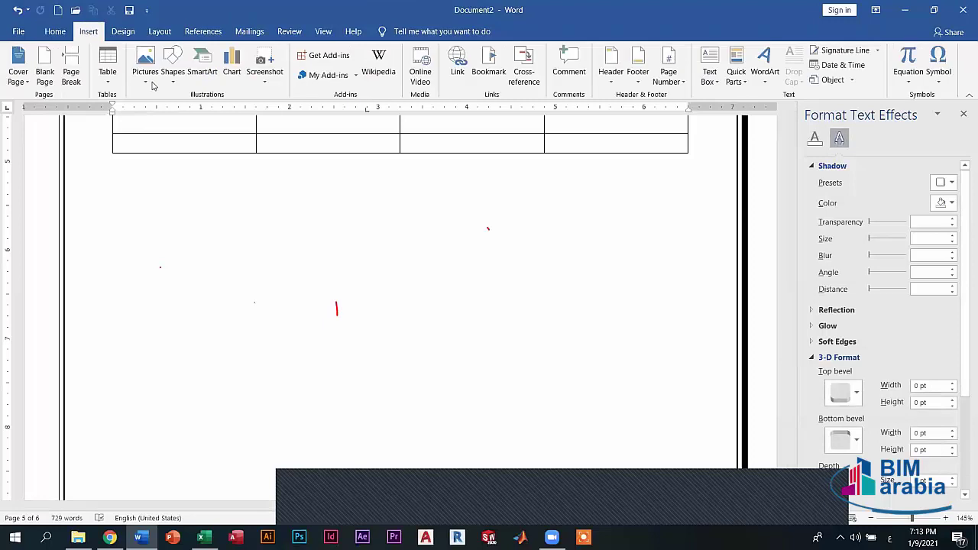
left_click(146, 73)
left_click(173, 113)
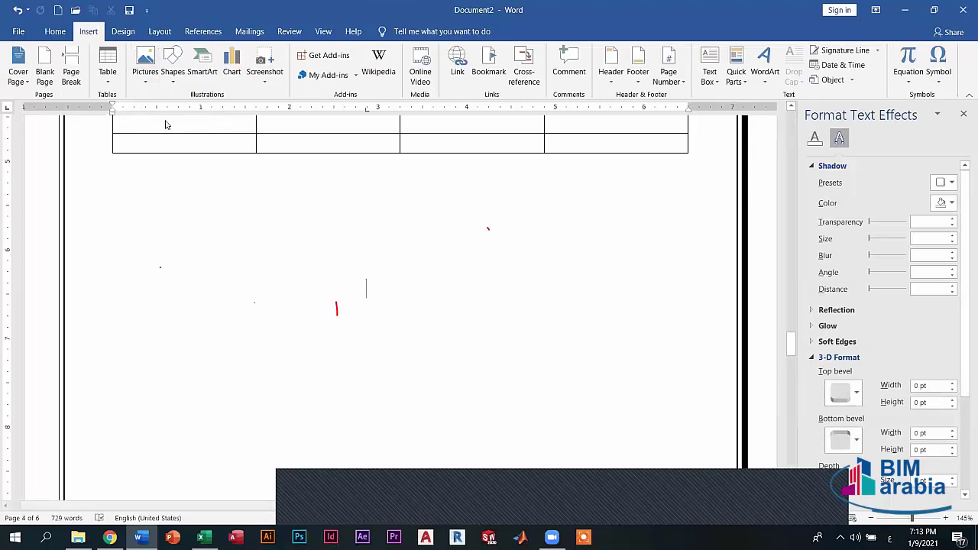
left_click(395, 222)
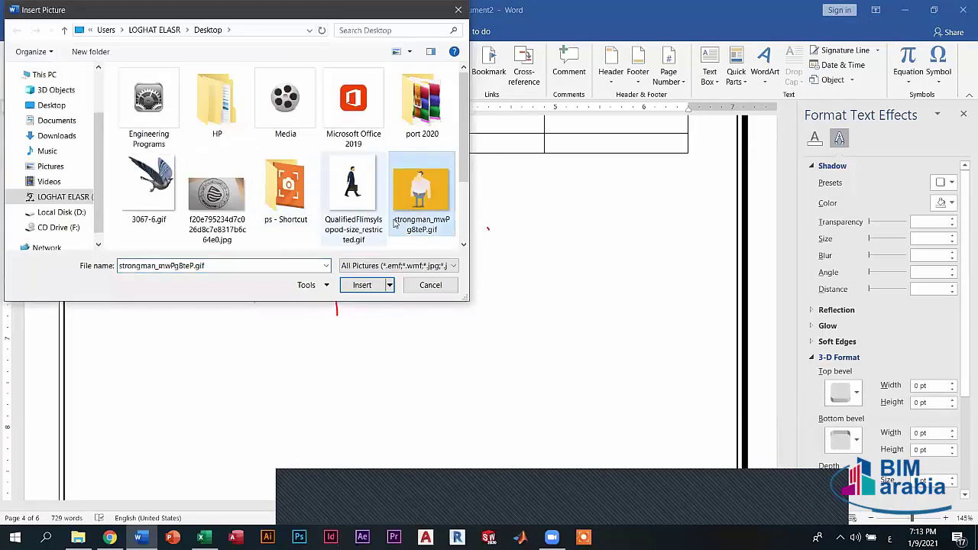
left_click(362, 285)
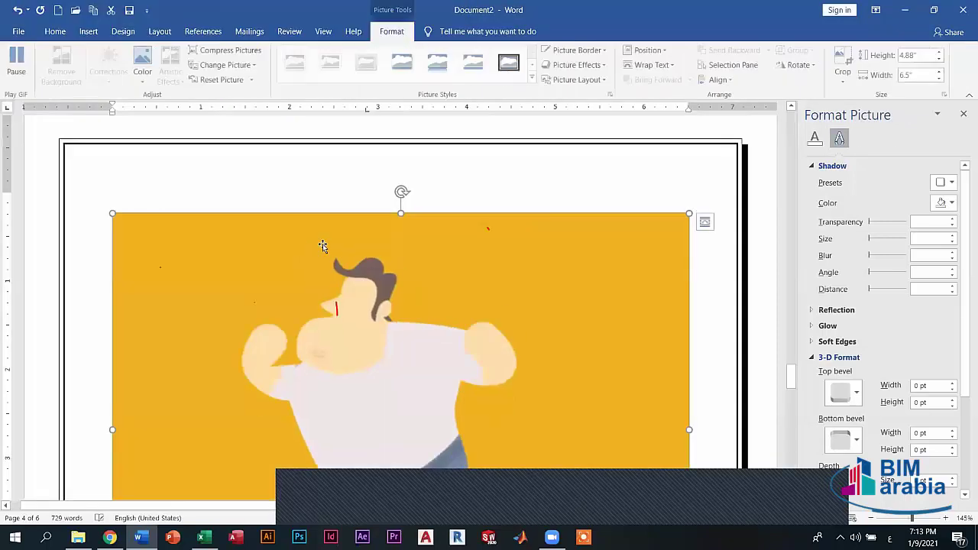
Step: Return to the seal page and set the insertion point below the stamp photo
scroll(426, 275, "down", 5)
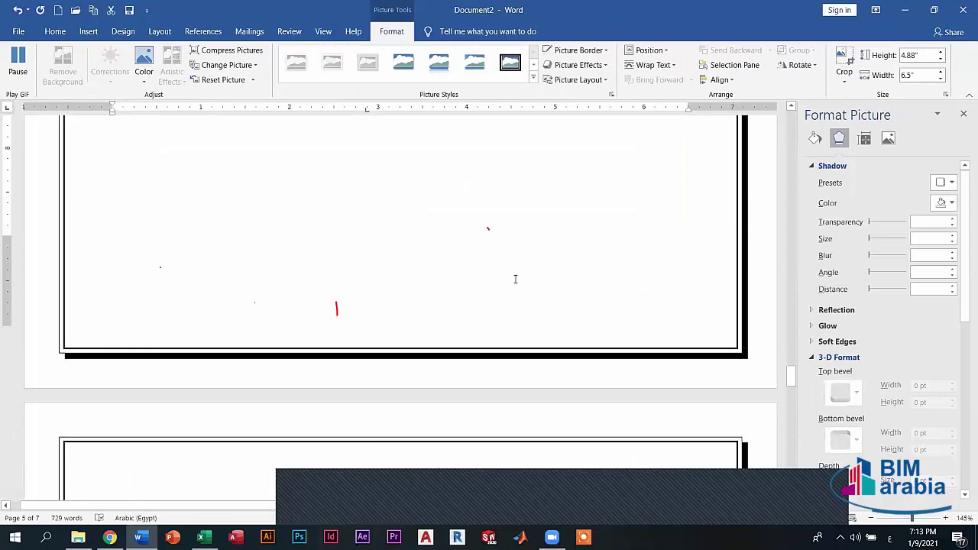
scroll(515, 280, "down", 5)
scroll(395, 260, "down", 2)
mouse_move(791, 391)
left_mouse_down()
mouse_move(789, 480)
mouse_move(791, 457)
left_mouse_up()
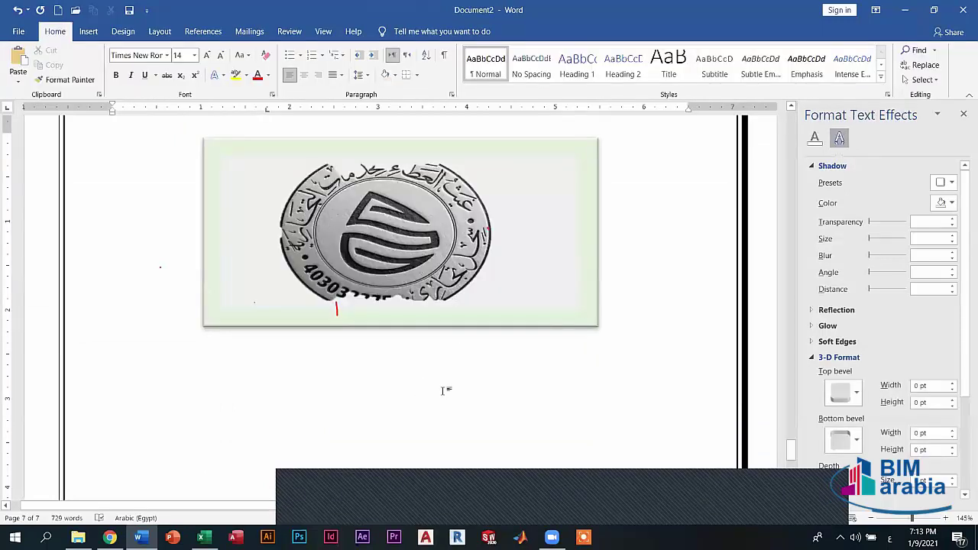
left_click(447, 387)
scroll(448, 388, "down", 2)
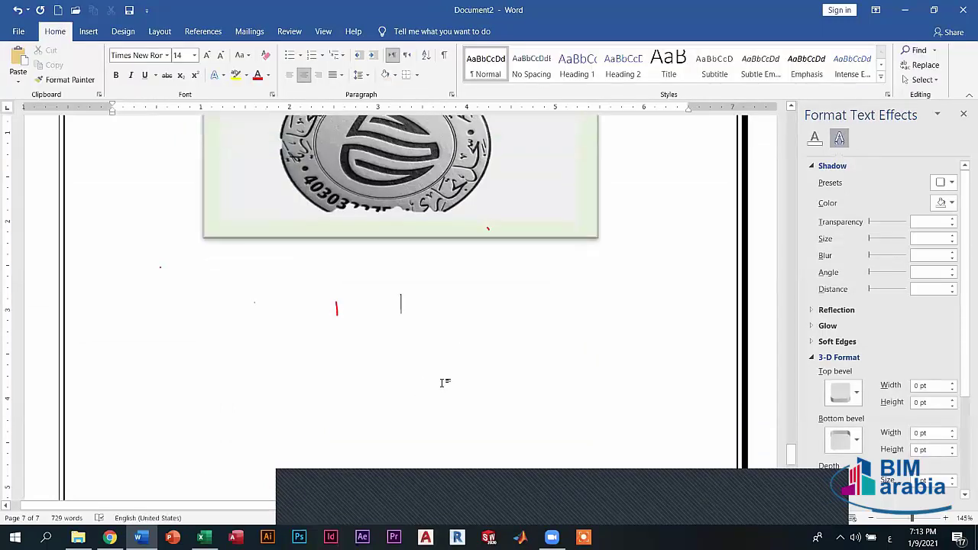
left_click(88, 31)
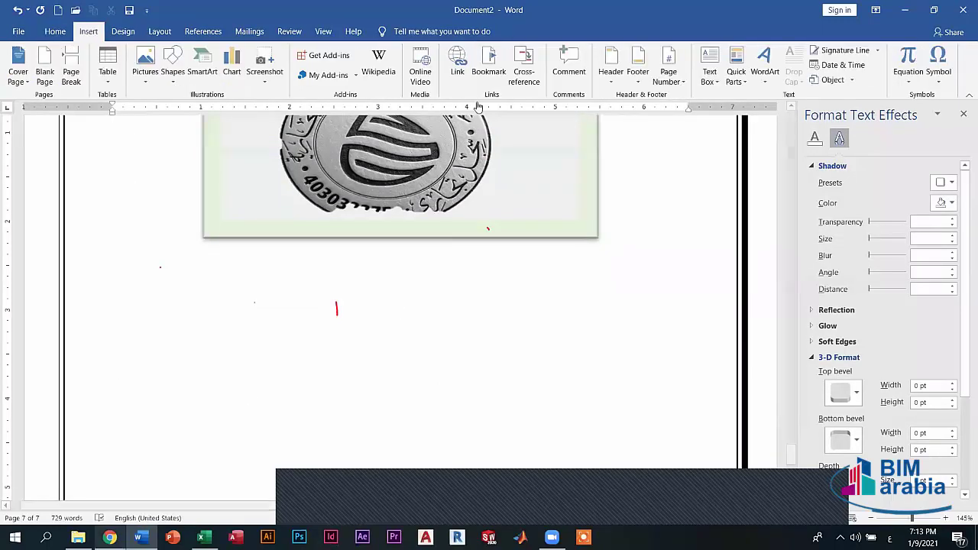
Step: Remove 'gif' from the Google image search for walking-man photos and browse the results
key("alt+Tab")
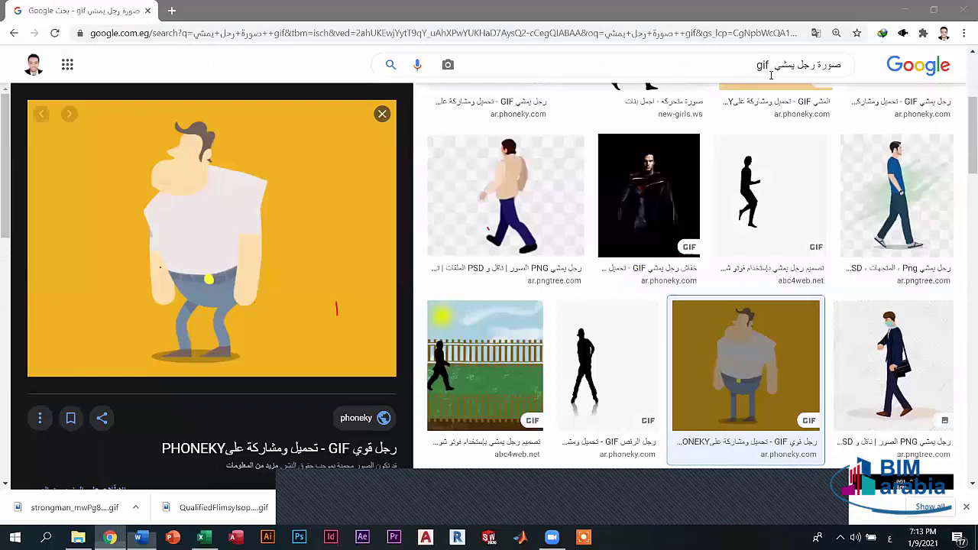
left_click(774, 69)
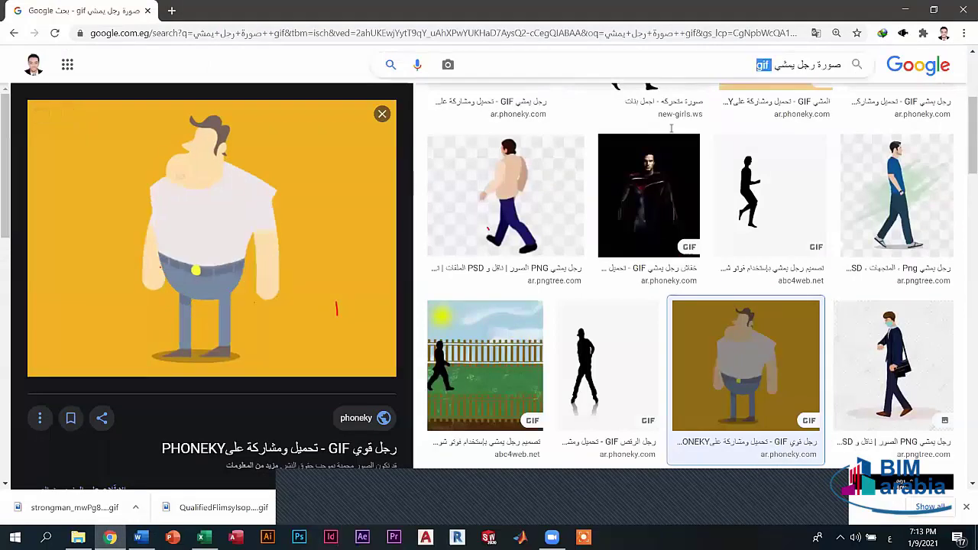
key("BackSpace")
key("BackSpace")
key("BackSpace")
key("Return")
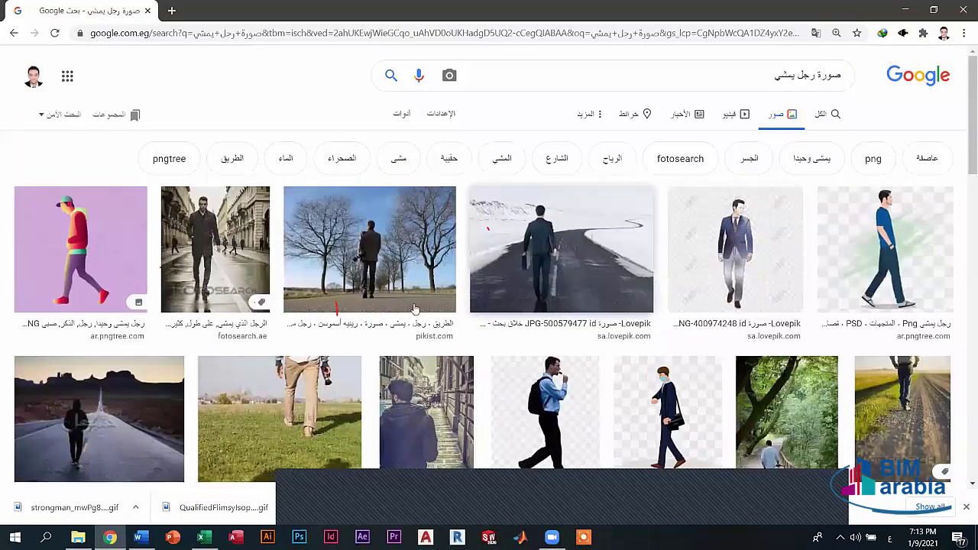
scroll(603, 278, "down", 4)
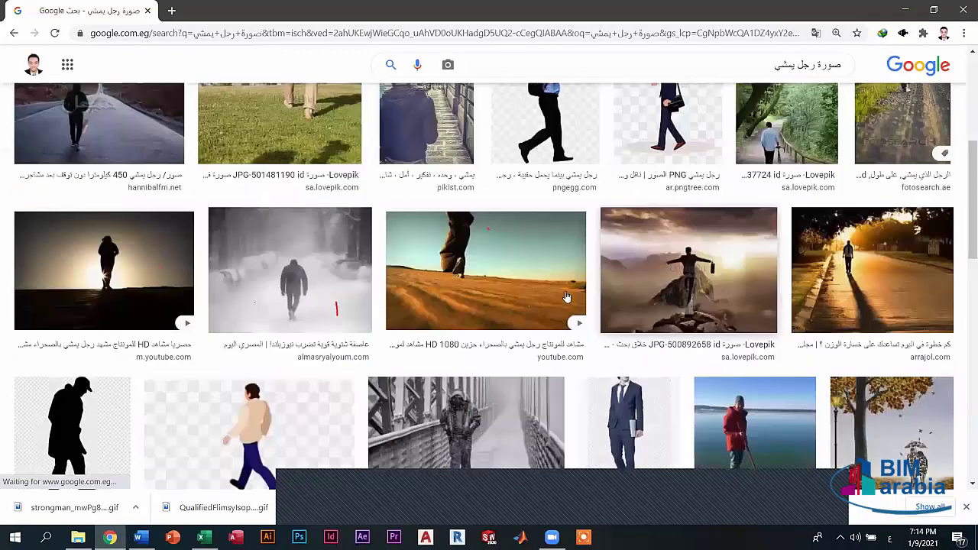
scroll(532, 252, "up", 1)
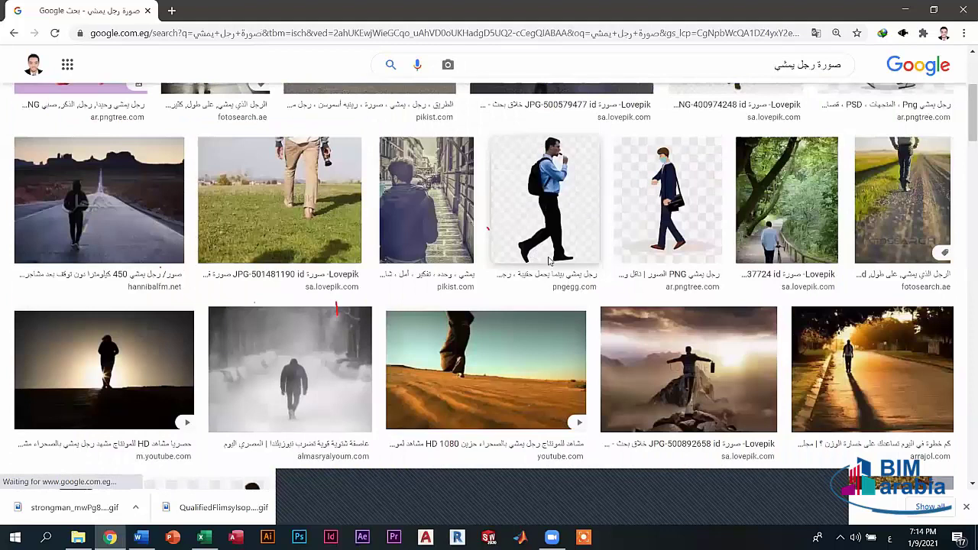
scroll(227, 262, "up", 3)
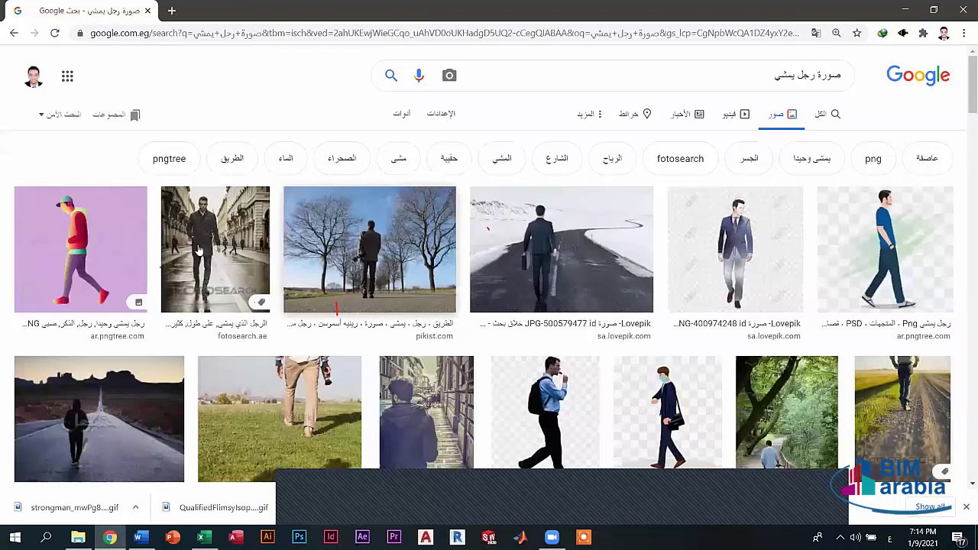
Step: Preview the tree-lined road photo and insert it onto page 7 at 6.5 by 4.88 inches
left_click(487, 227)
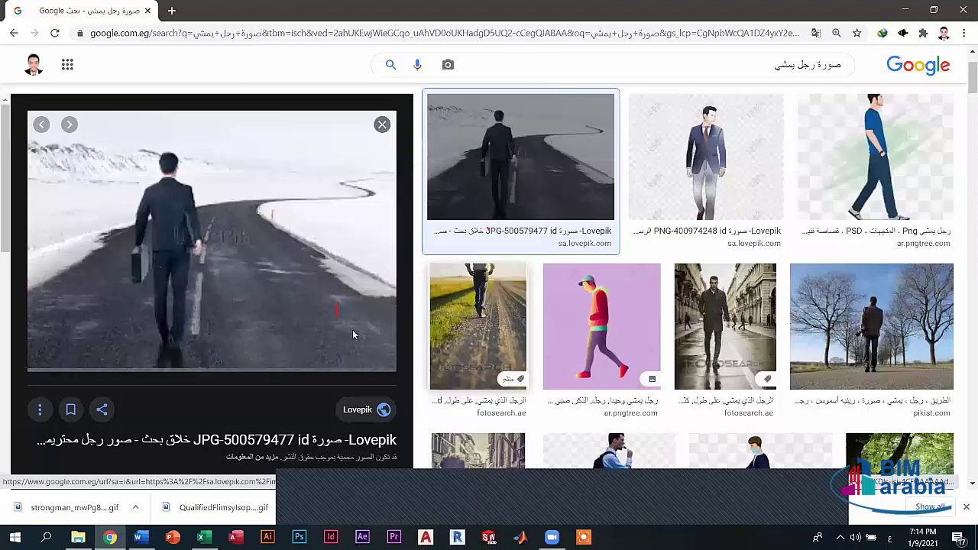
key("Right")
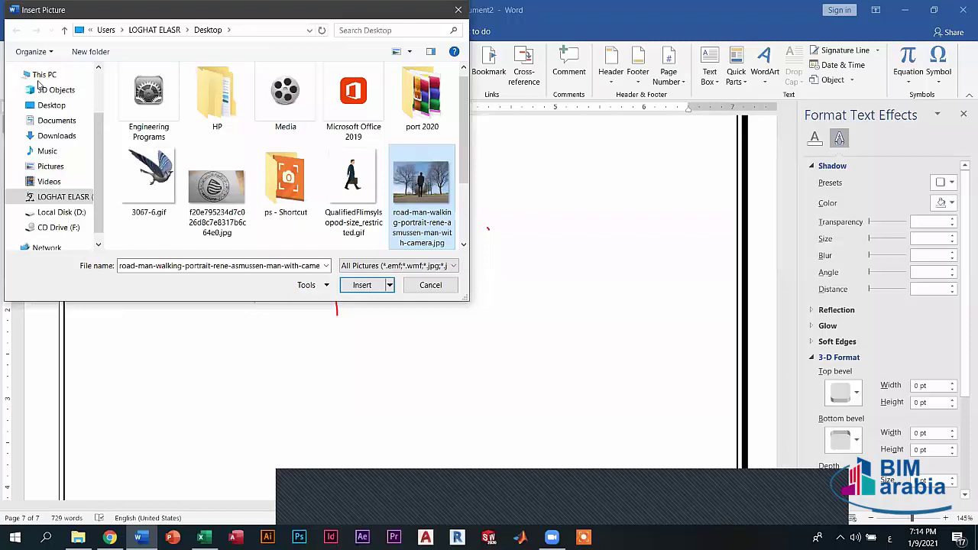
key("Return")
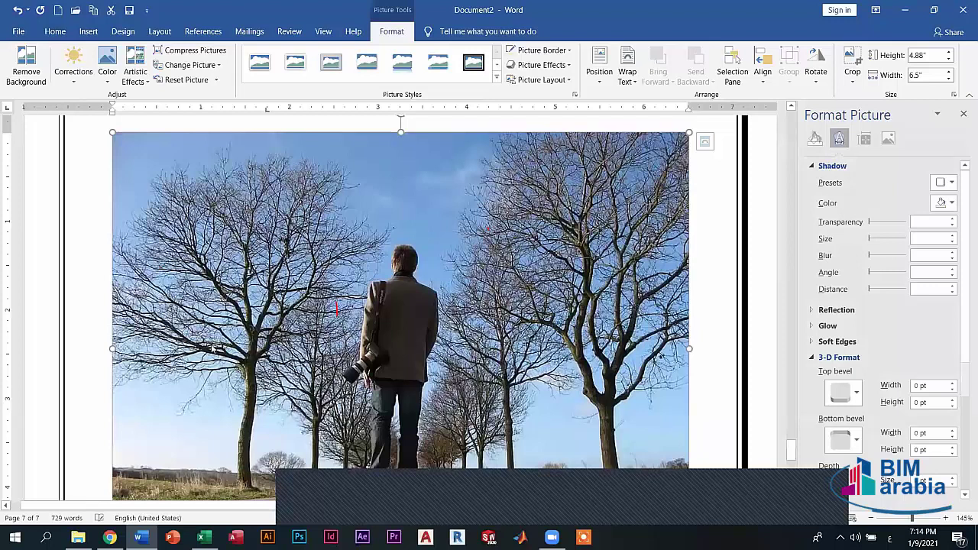
Step: Start background removal on the road photo and narrow the kept area around the walking man
left_click(172, 306)
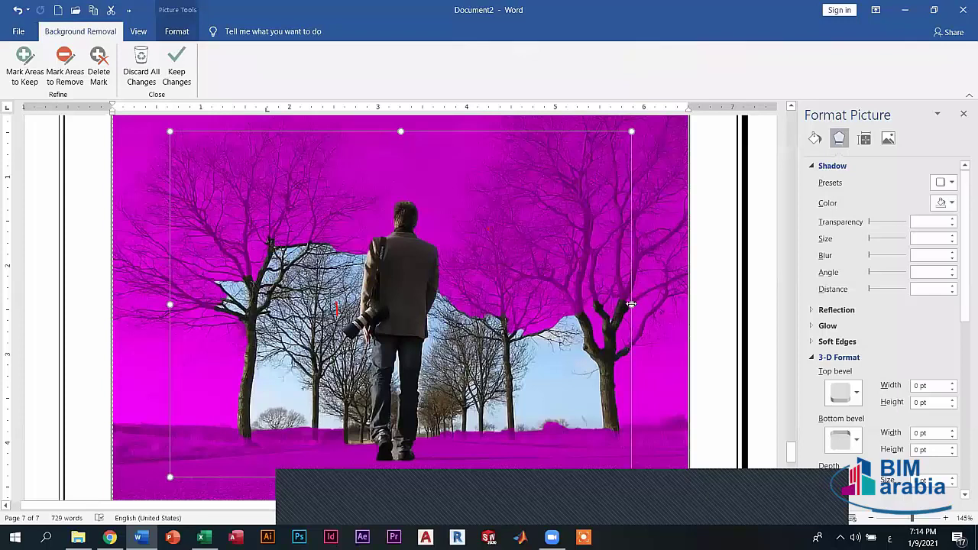
left_click_drag(170, 304, 312, 304)
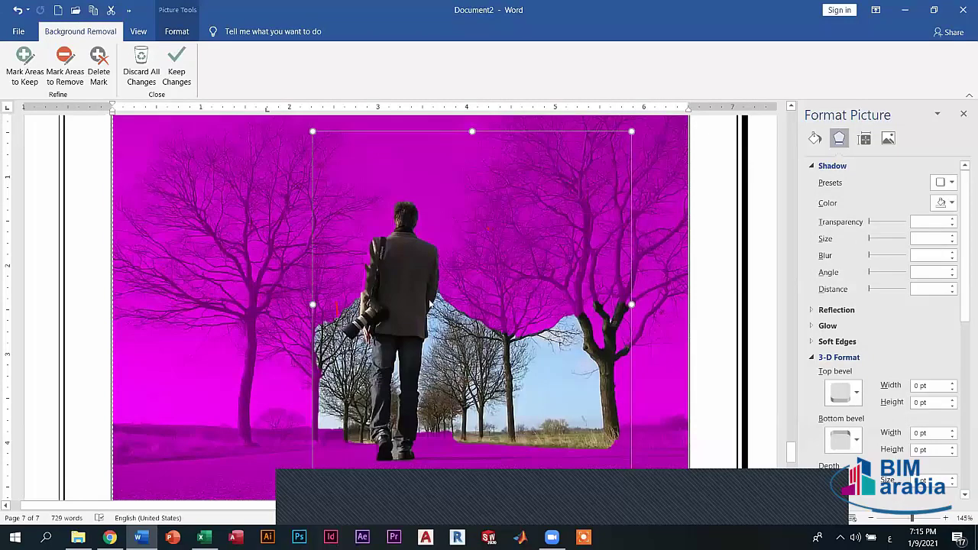
scroll(322, 318, "down", 3)
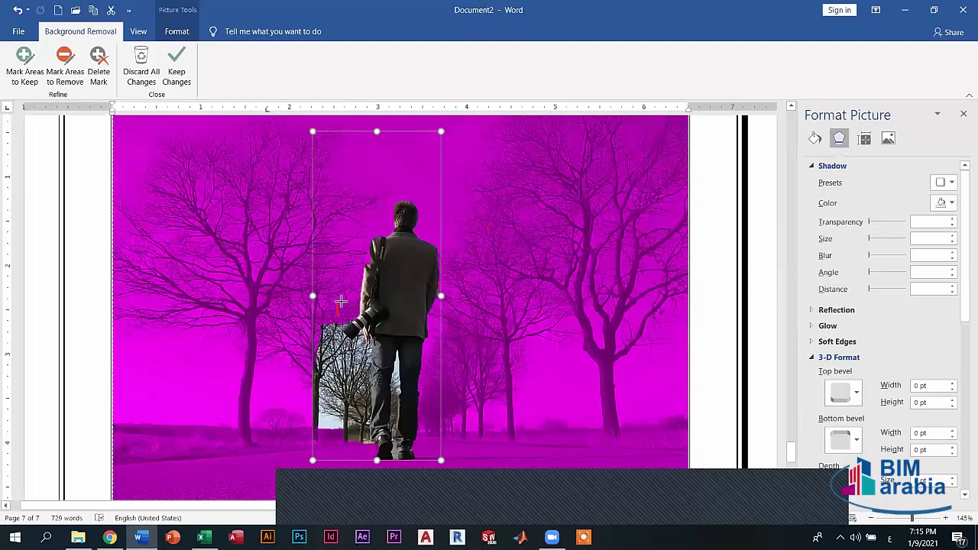
left_click_drag(333, 300, 342, 301)
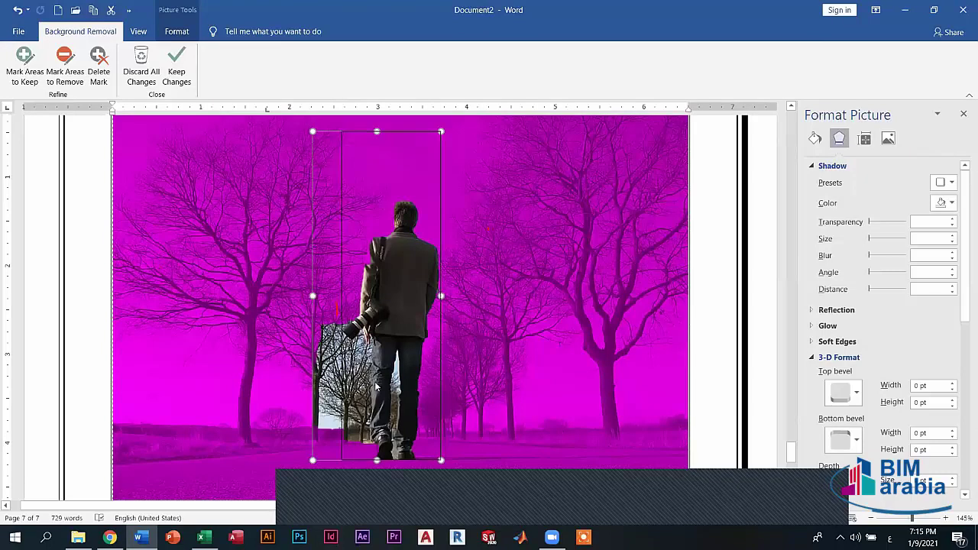
Step: Mark the man's legs as an area to keep in the cutout
left_click(67, 77)
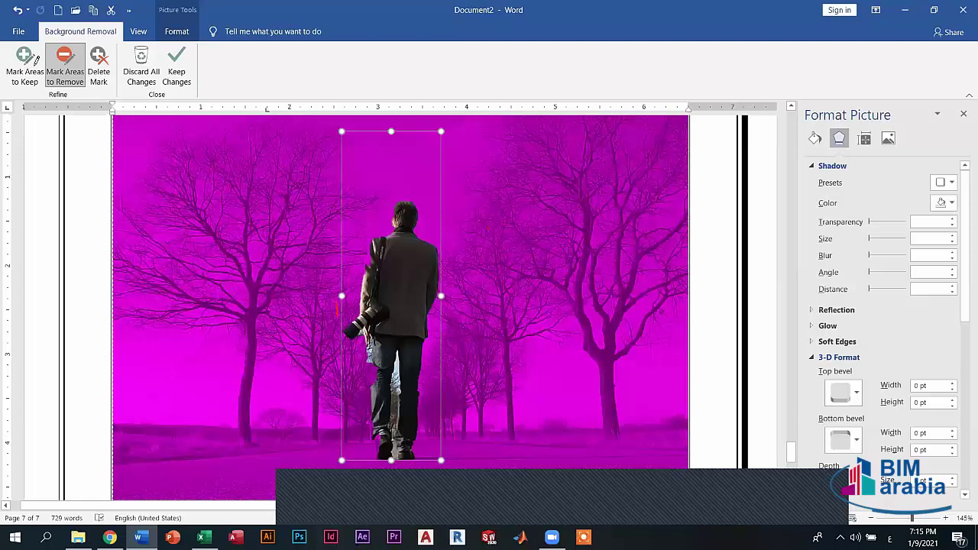
left_click(35, 60)
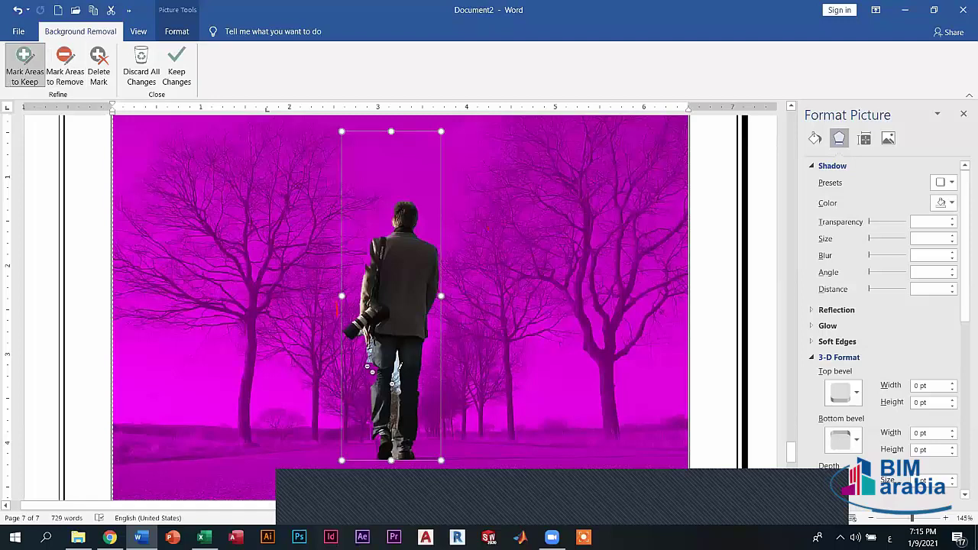
left_click(397, 374)
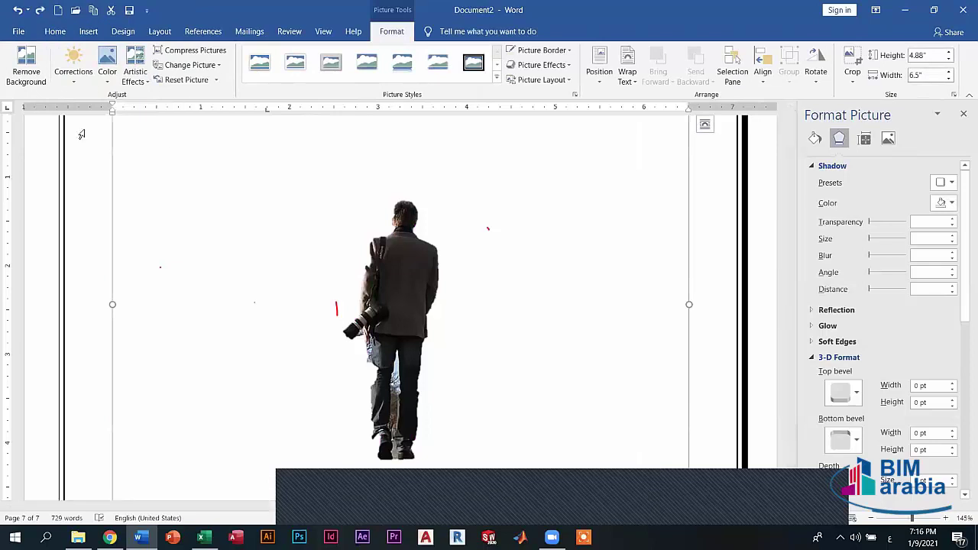
Step: Reopen background removal, mark the background between the man's legs for removal, and keep the changes
left_click(25, 62)
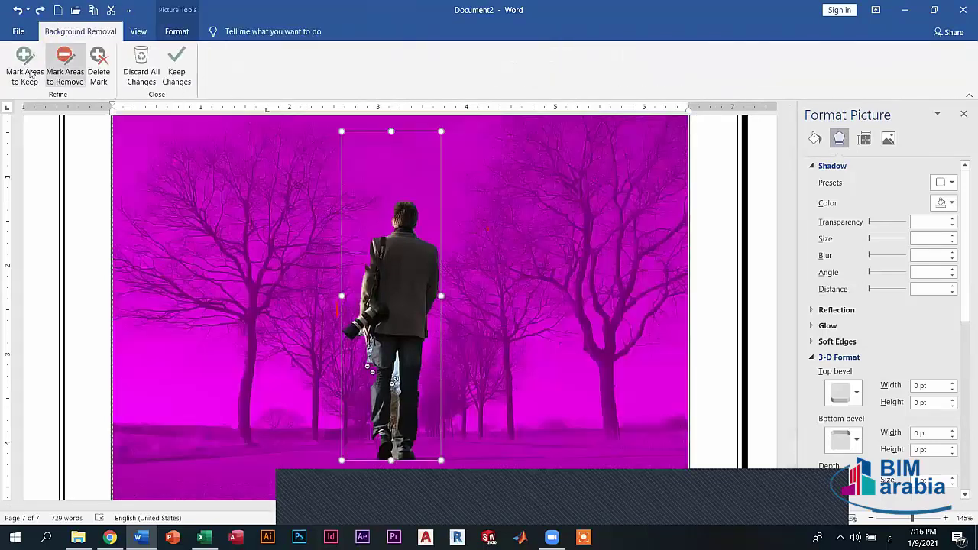
left_click(25, 63)
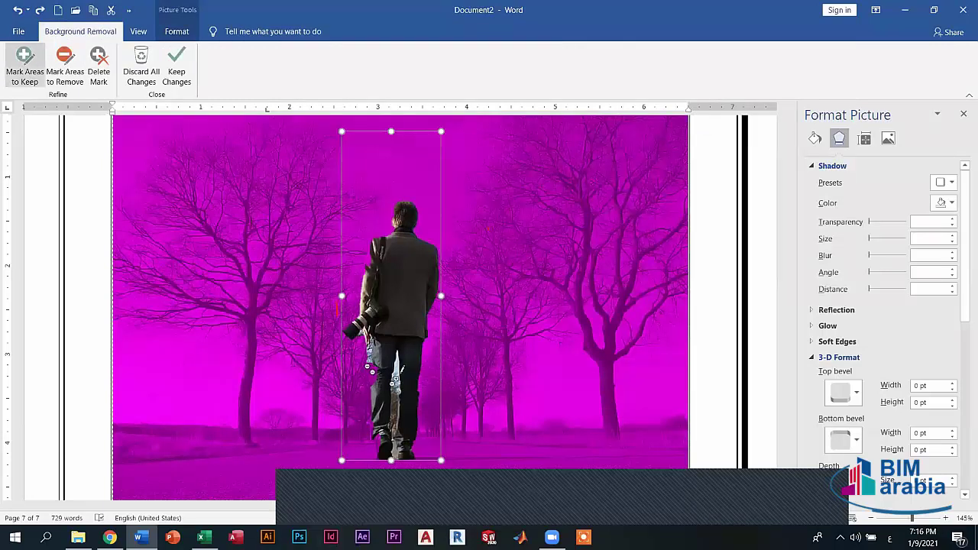
key("shift")
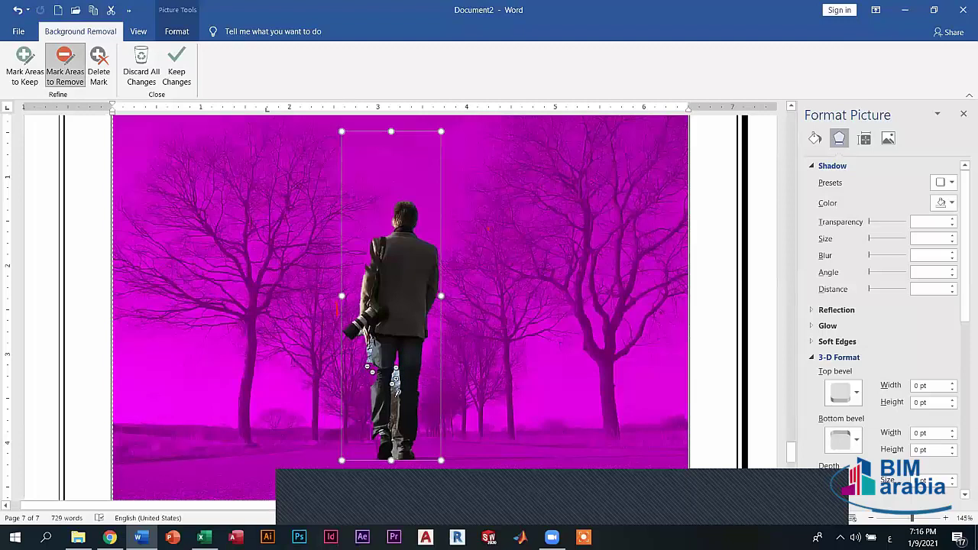
left_click_drag(396, 375, 396, 409)
left_click_drag(395, 378, 392, 427)
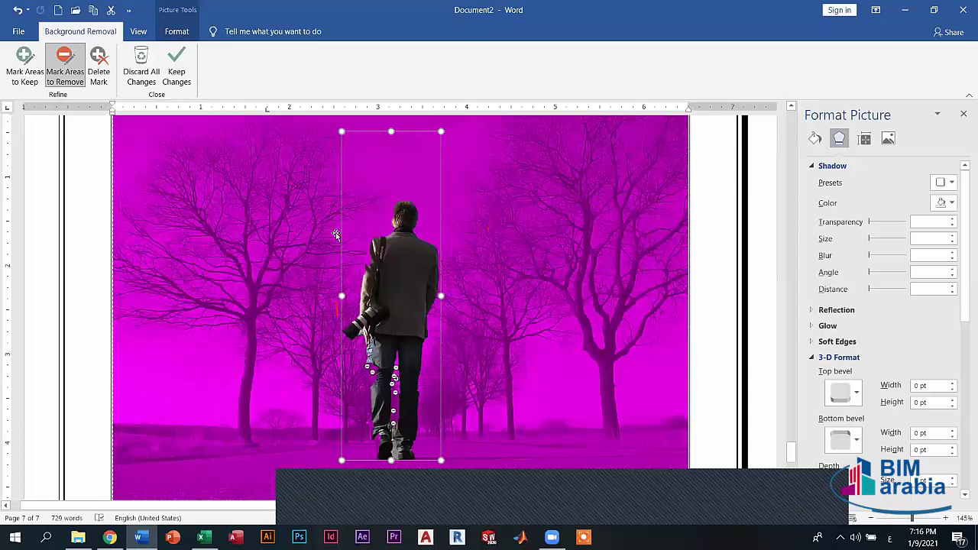
key("Escape")
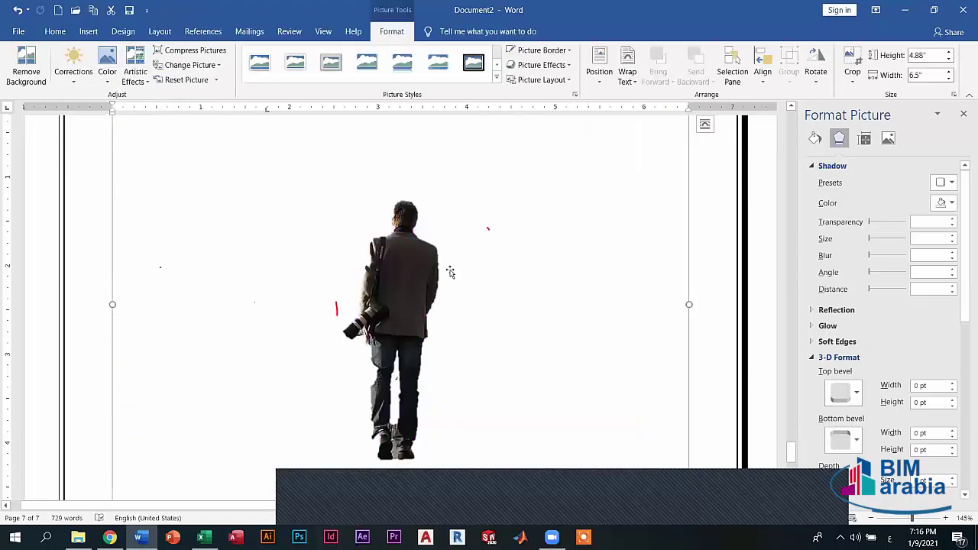
scroll(450, 271, "down", 3)
scroll(447, 340, "down", 3)
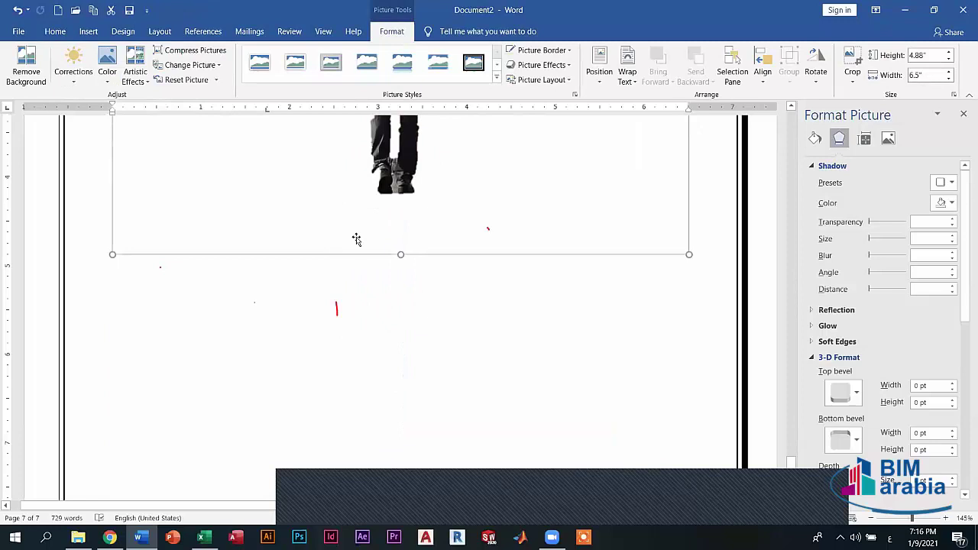
scroll(356, 238, "up", 4)
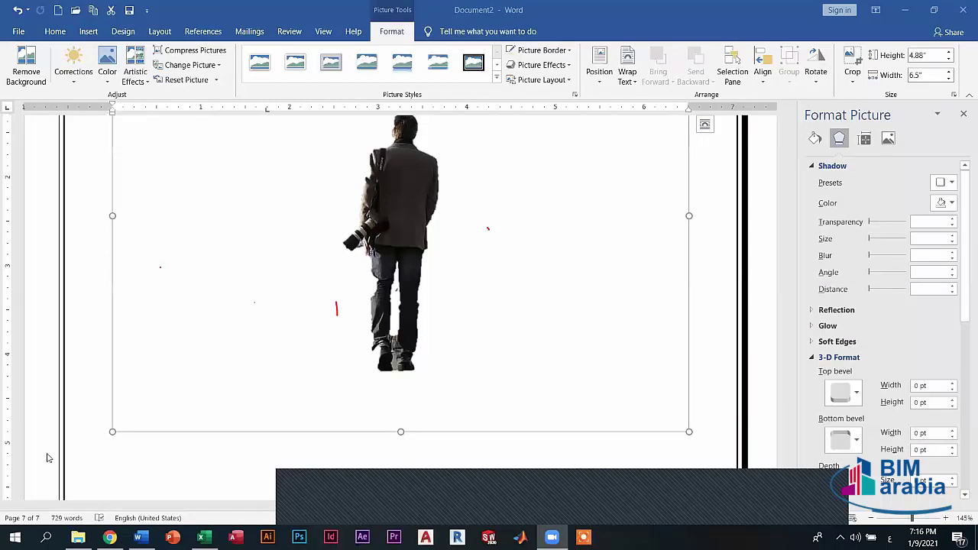
key("alt+f")
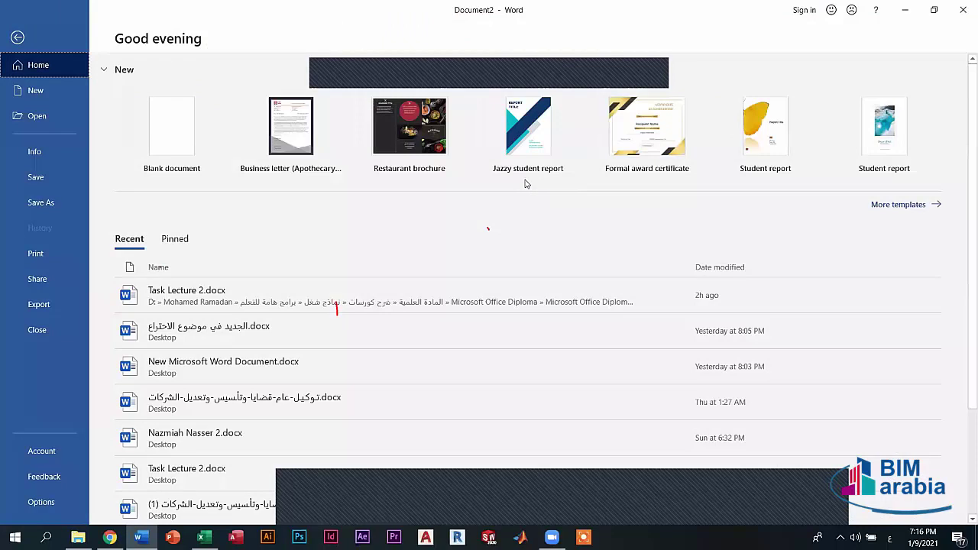
key("d")
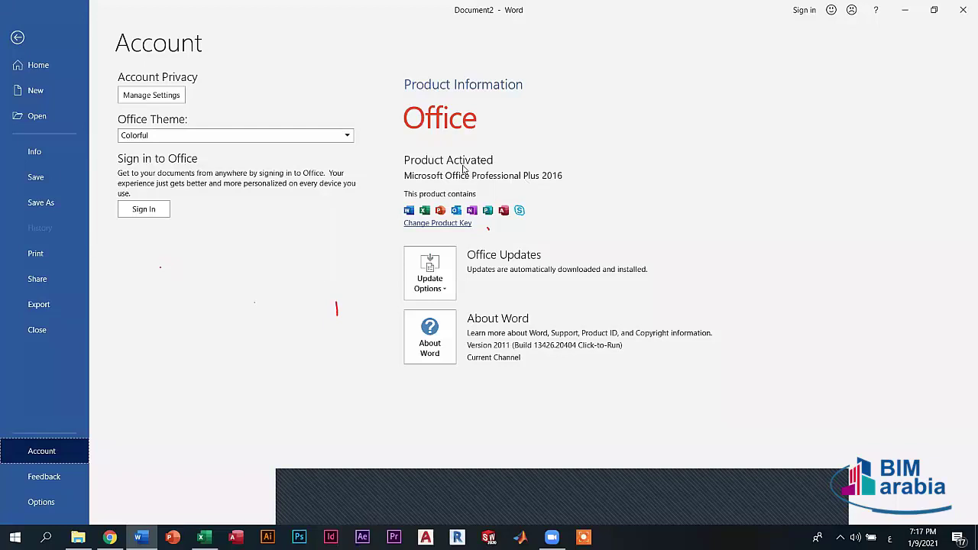
key("Escape")
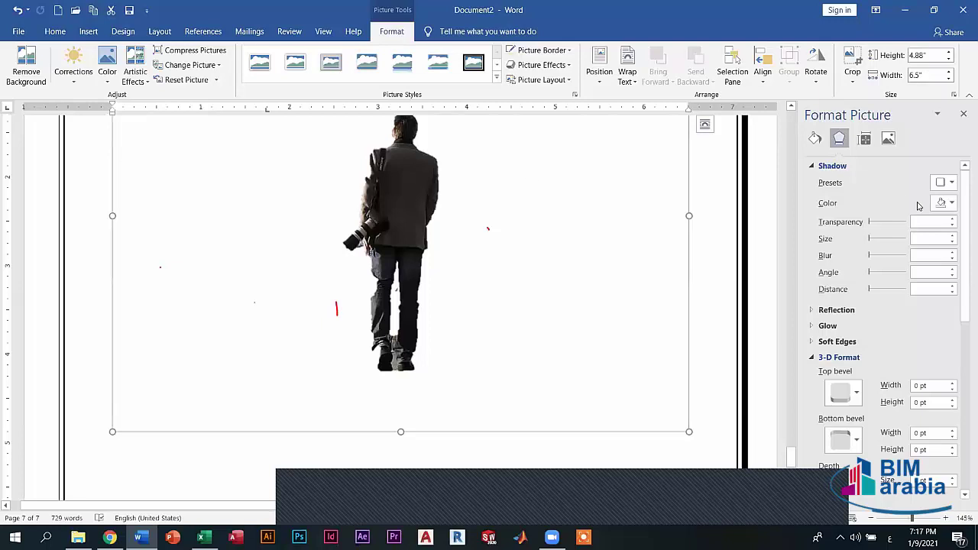
key("Delete")
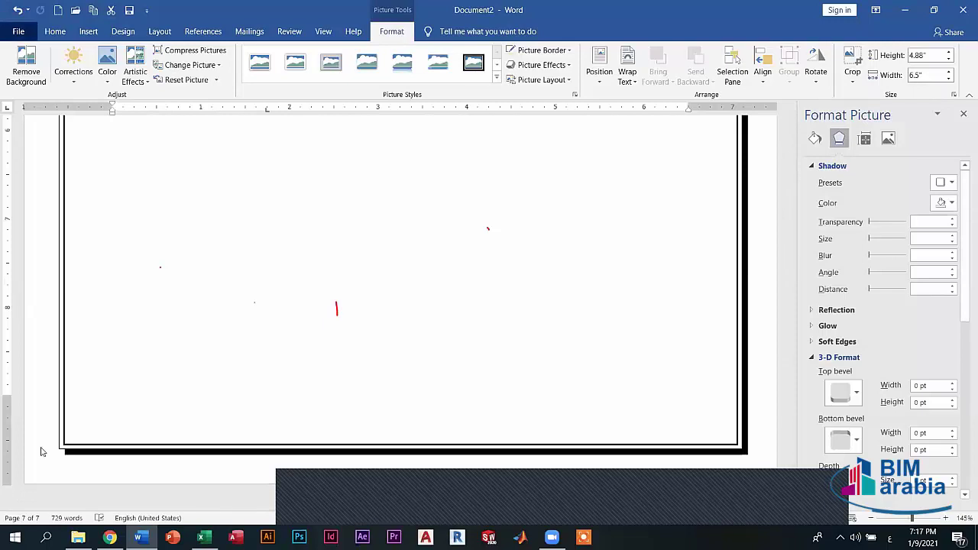
key("alt+f")
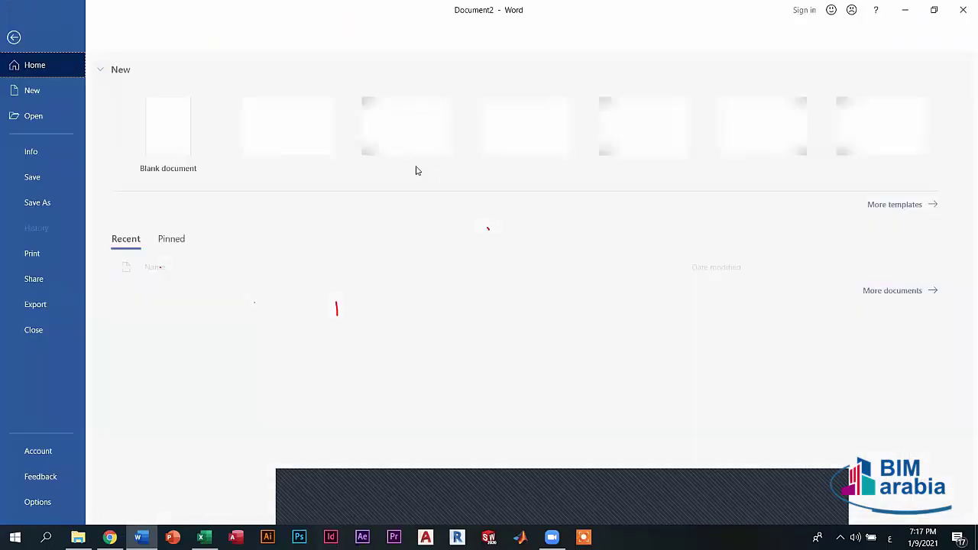
key("d")
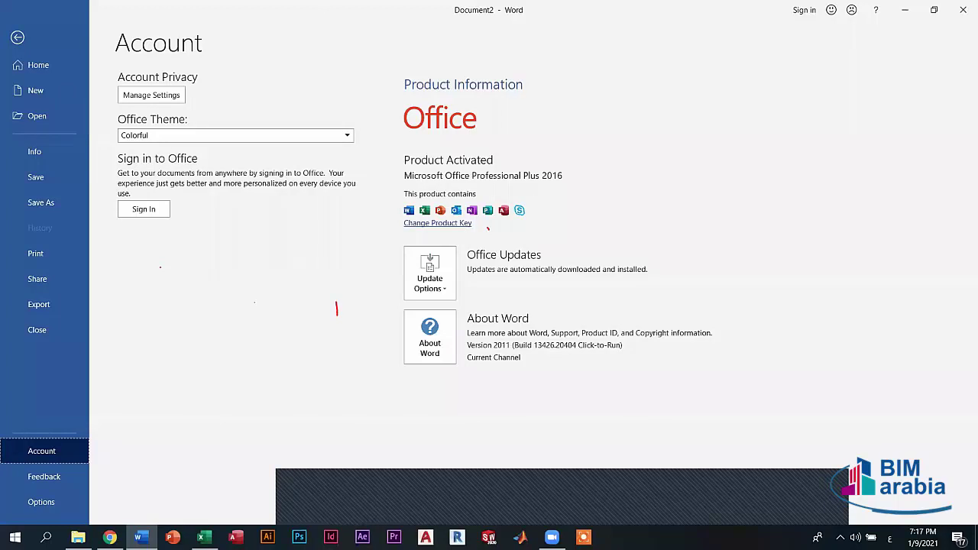
key("Escape")
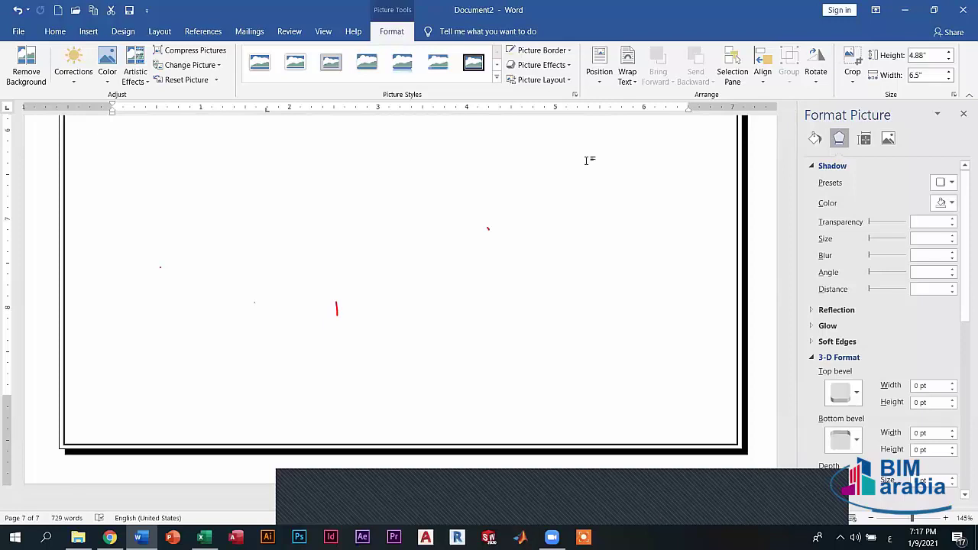
left_click(599, 72)
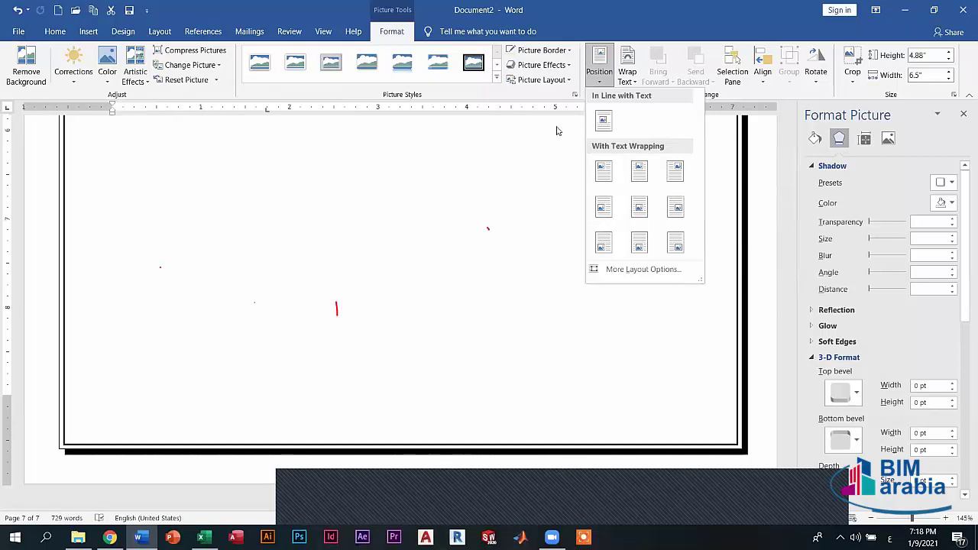
left_click(631, 69)
left_click(629, 73)
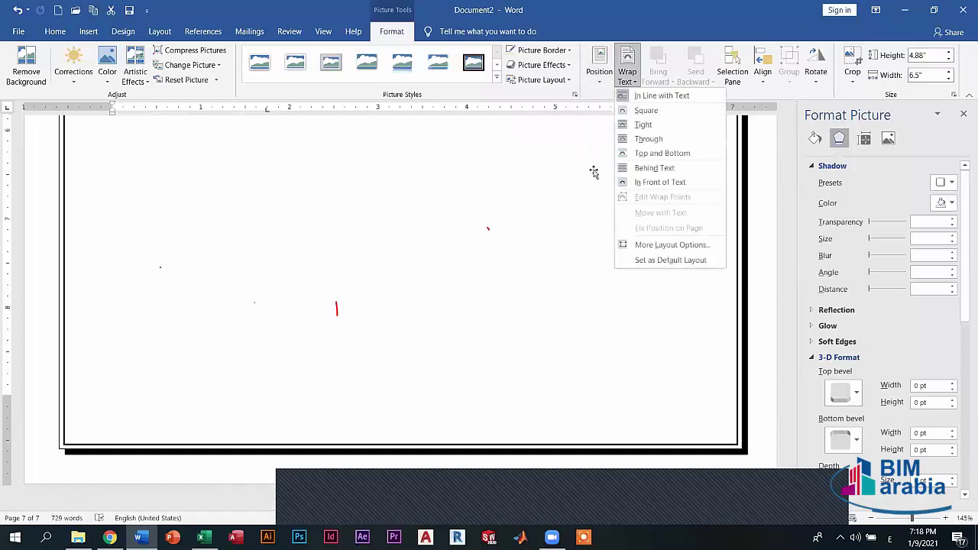
left_click(593, 172)
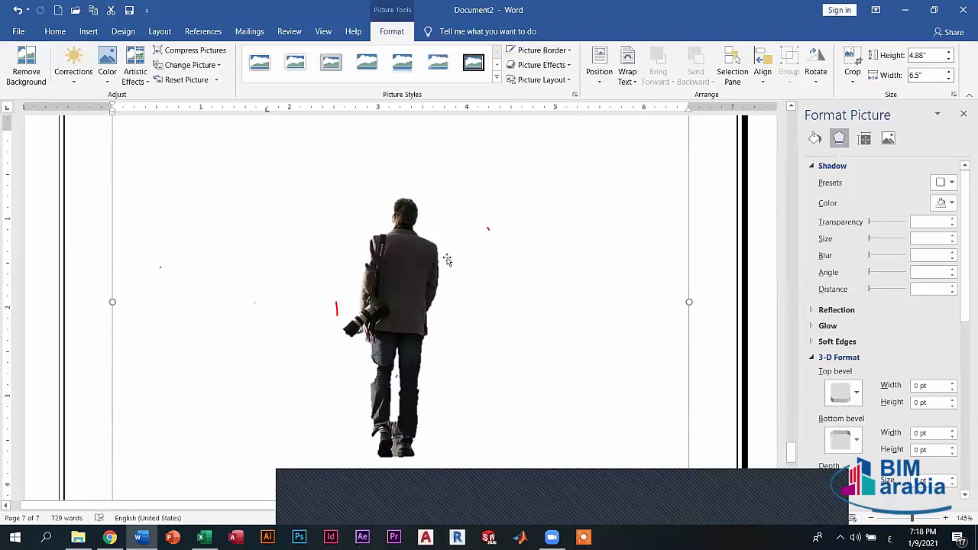
scroll(447, 257, "down", 6)
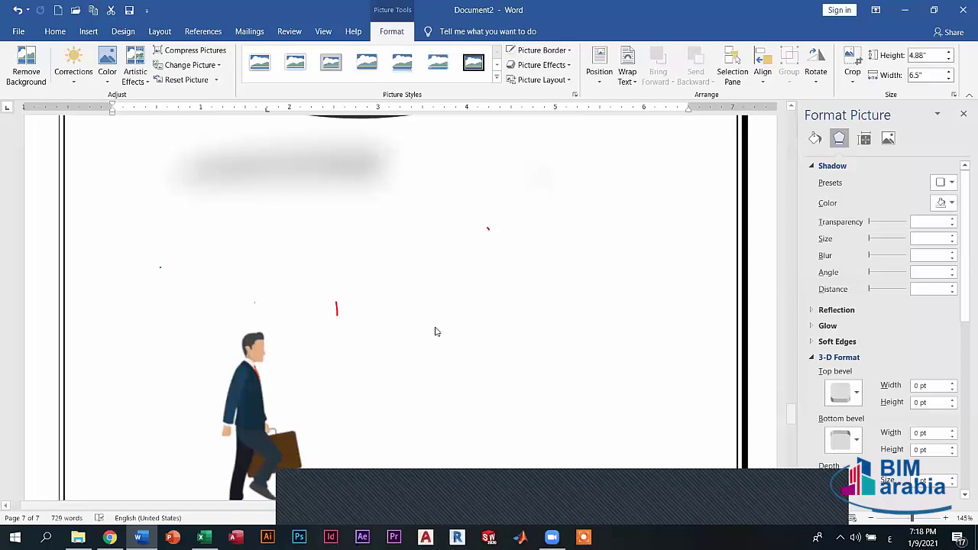
scroll(448, 363, "up", 5)
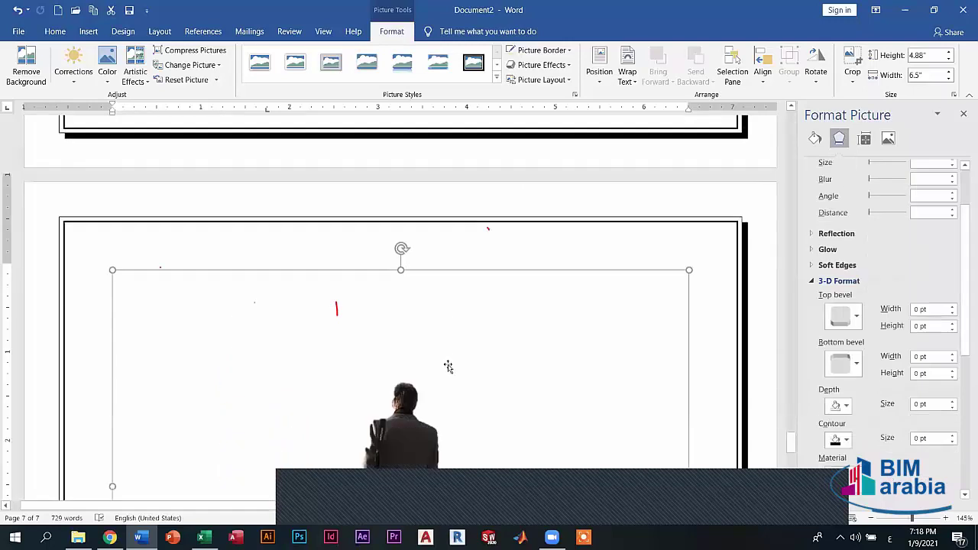
scroll(455, 347, "down", 2)
scroll(424, 334, "down", 3)
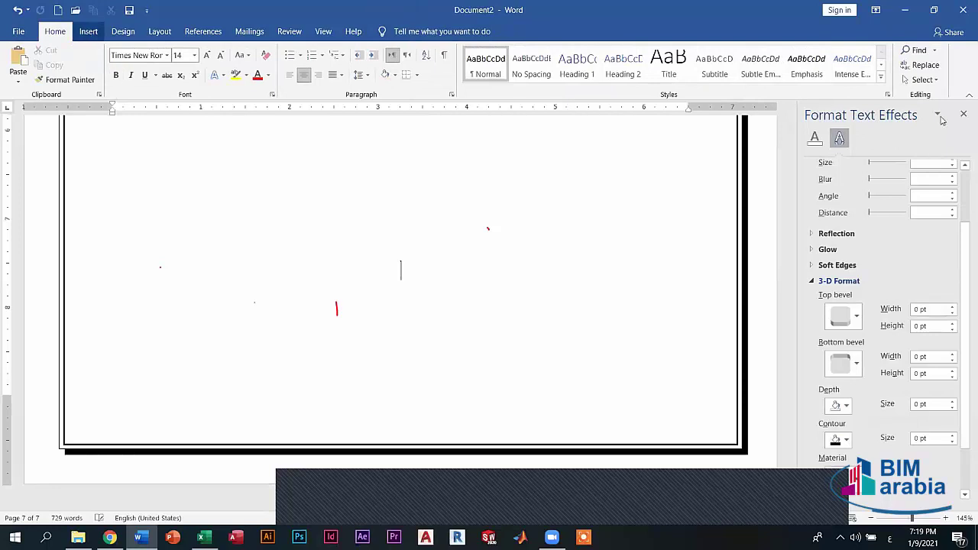
Step: Insert the original road photo from this device onto page 7 at 6.5 by 4.88 inches
left_click(88, 32)
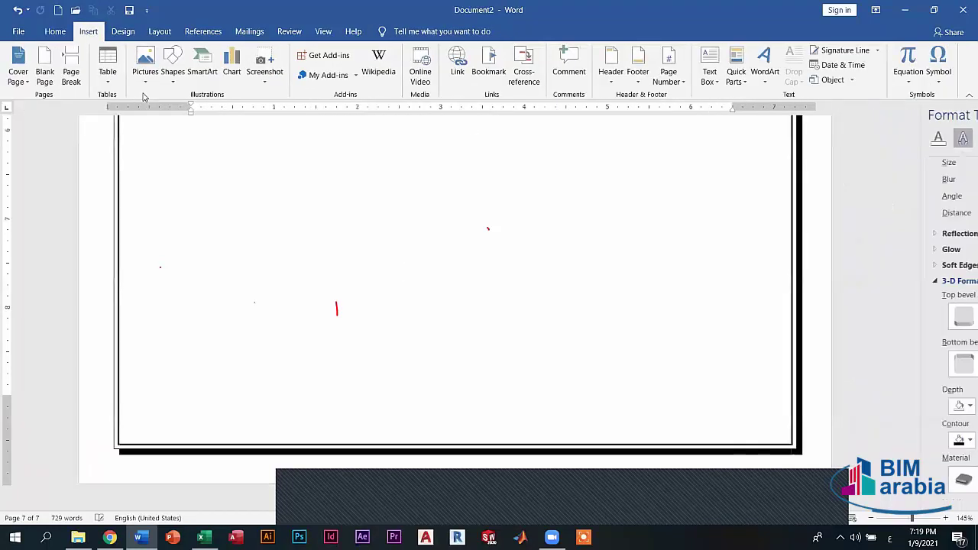
left_click(145, 73)
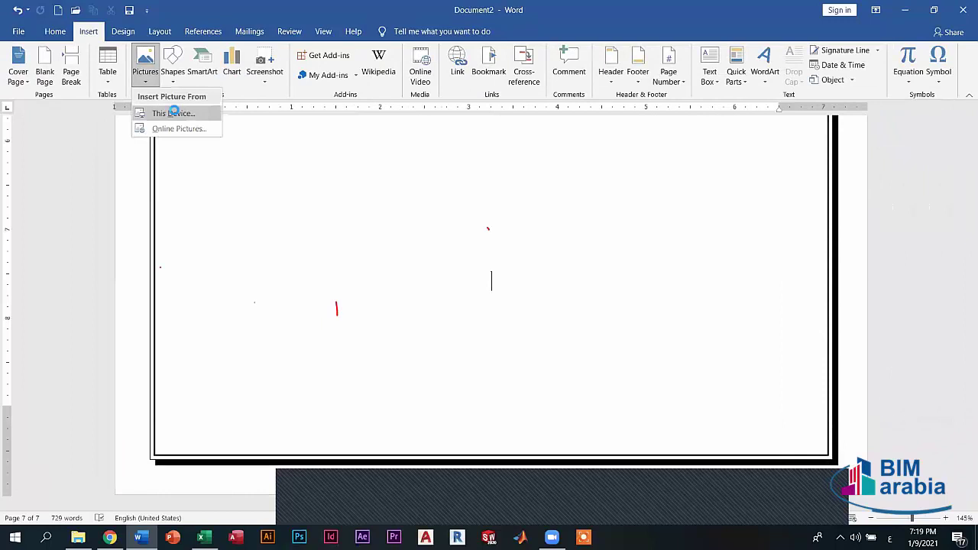
left_click(172, 114)
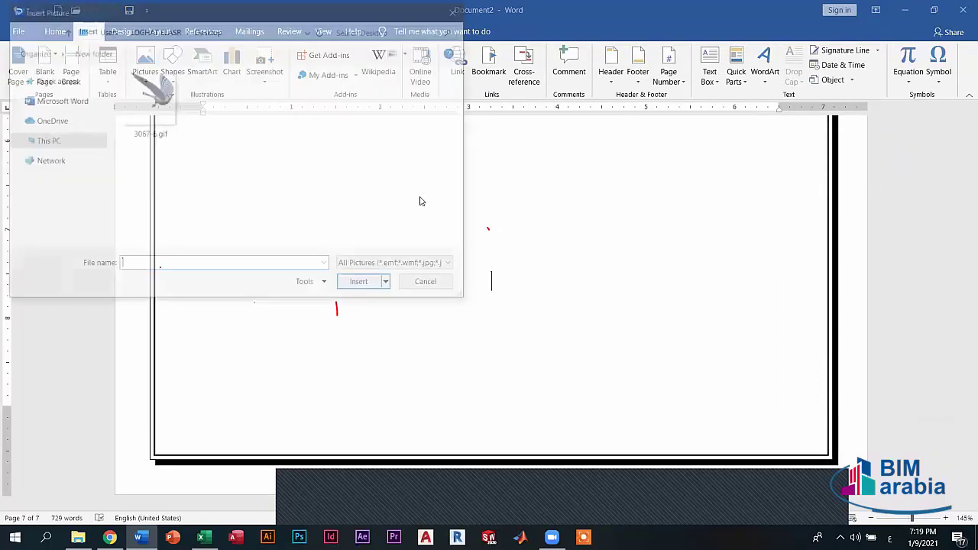
left_click(359, 285)
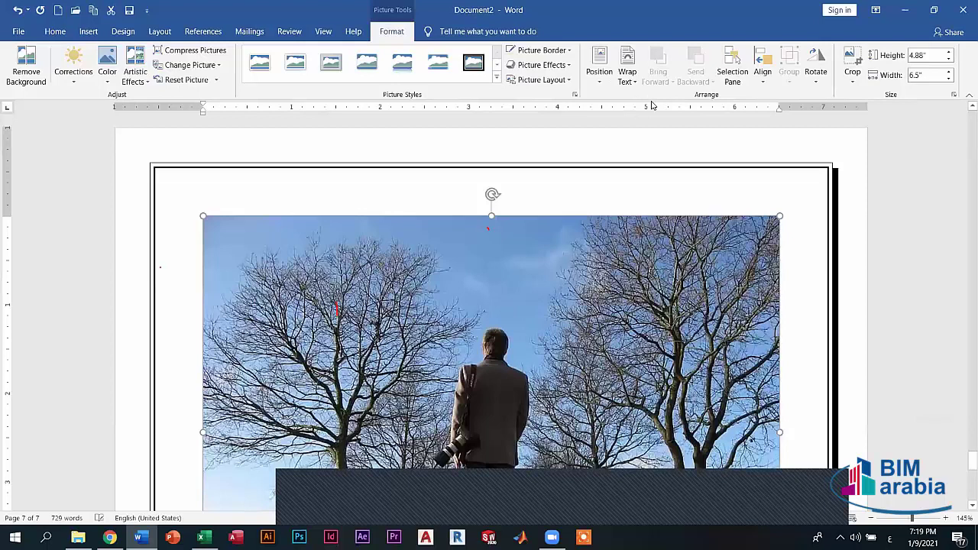
Step: Give the road photo Through wrapping and resize it to 2.07" wide by 2.45" tall
left_click(629, 79)
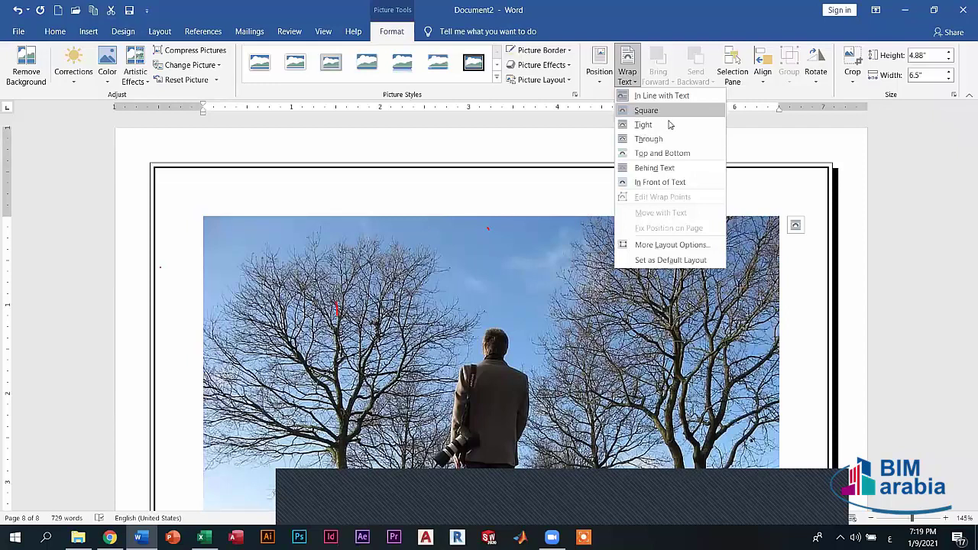
key("Down")
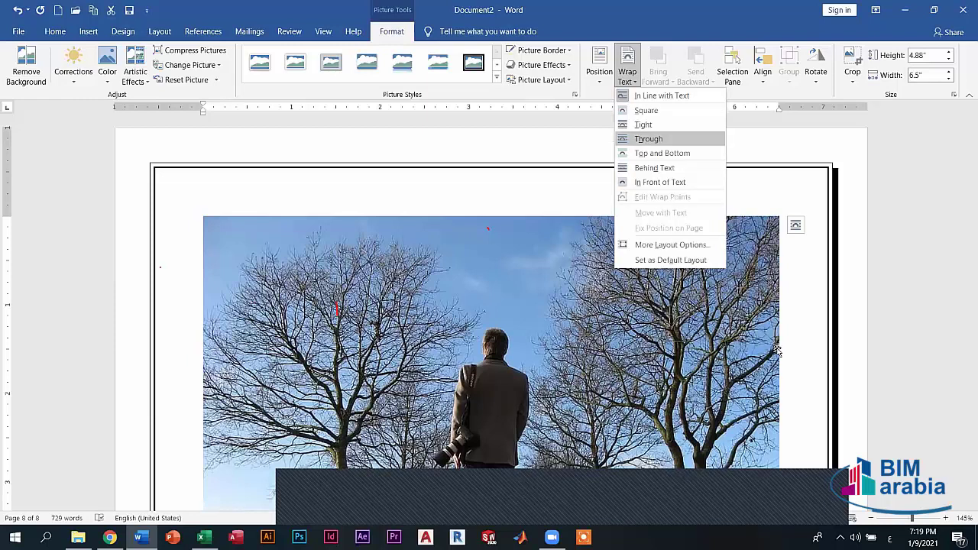
scroll(783, 346, "down", 3)
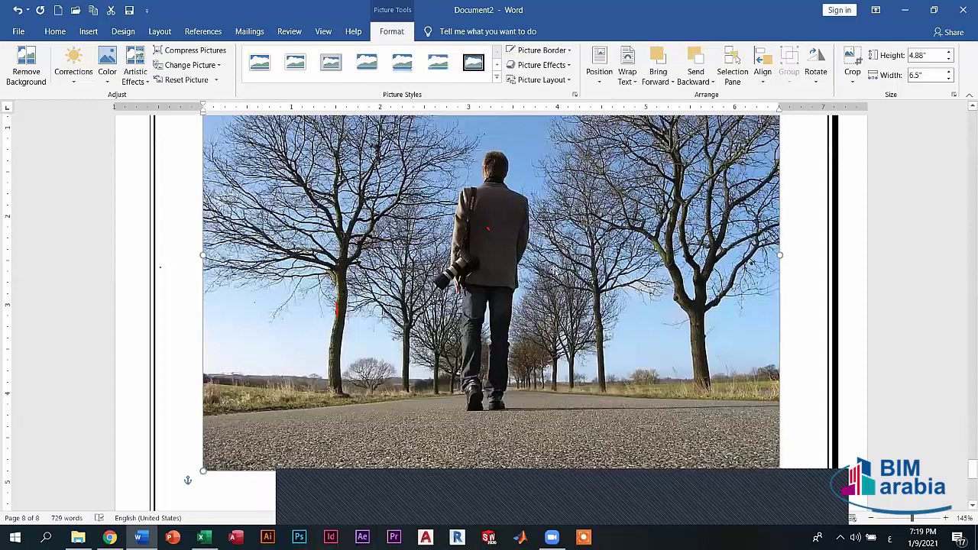
key("ctrl+y")
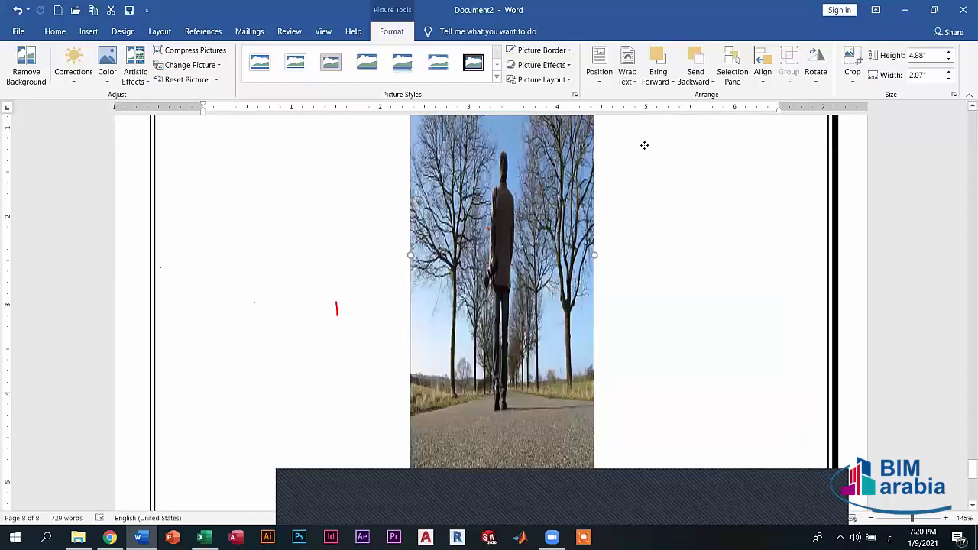
key("ctrl+z")
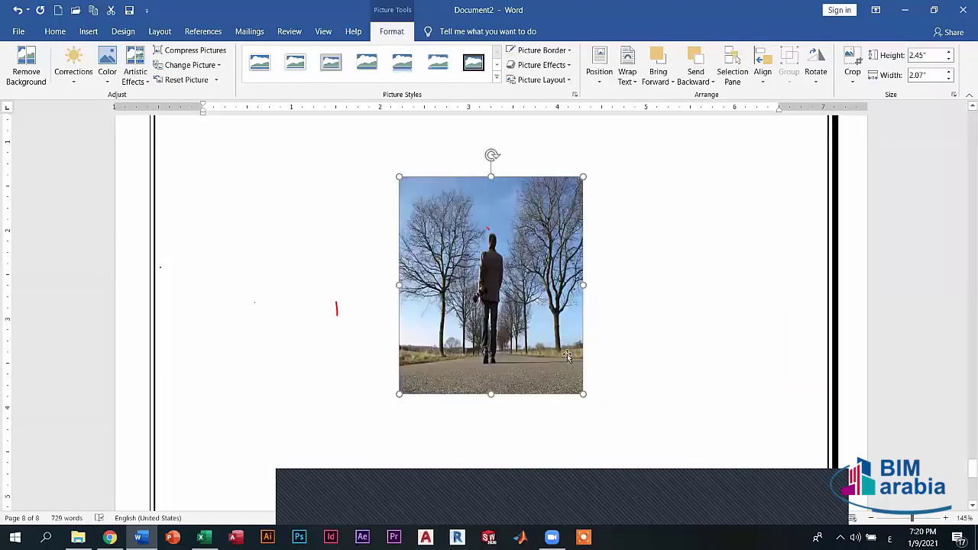
Step: Move the road photo up and left and set it behind the text
left_click_drag(568, 357, 489, 301)
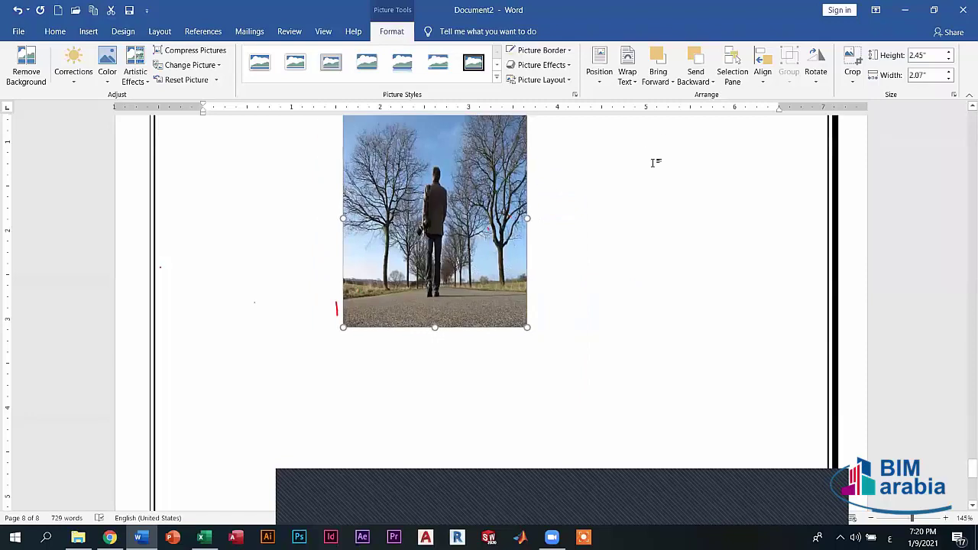
left_click(626, 73)
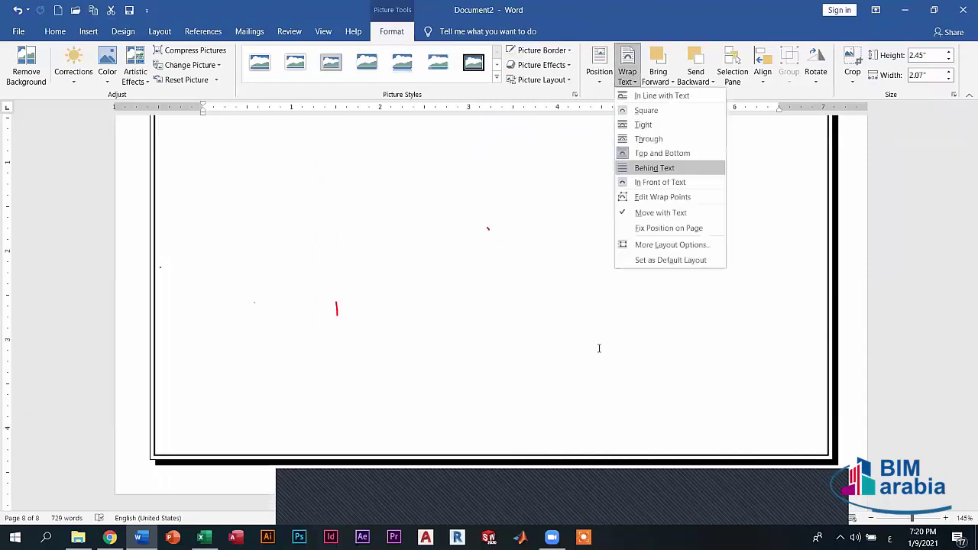
left_click(655, 166)
scroll(596, 351, "up", 5)
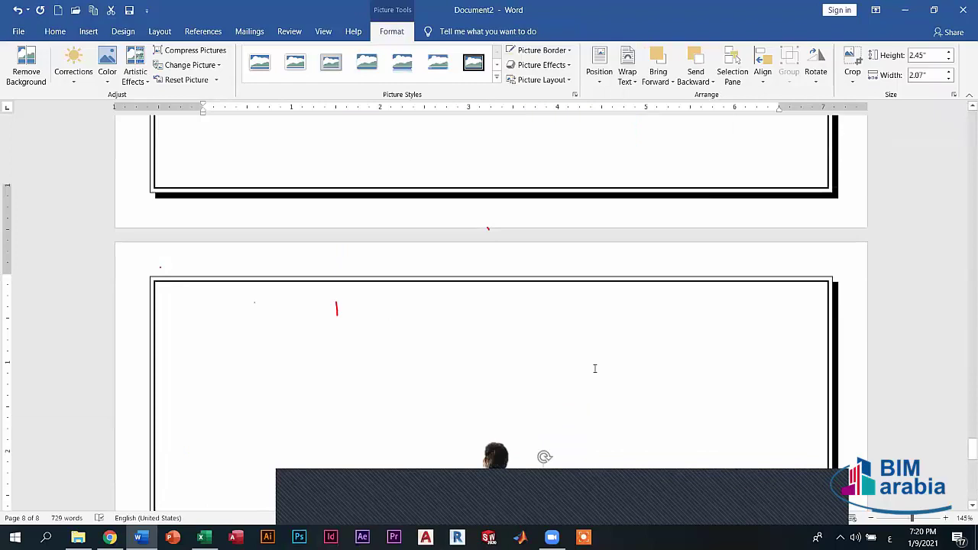
scroll(477, 417, "down", 4)
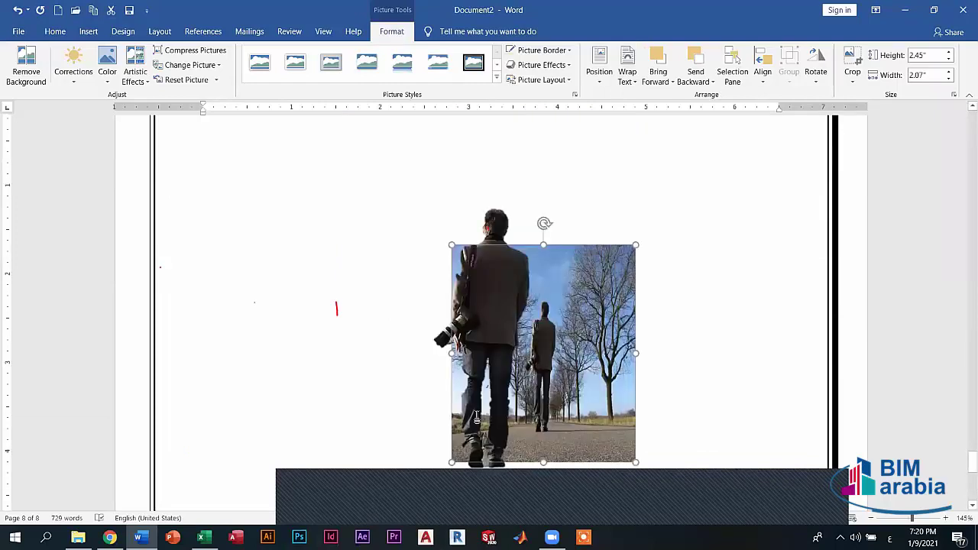
Step: Delete the empty trailing page and generate sample paragraphs with =rand()
left_click(477, 417)
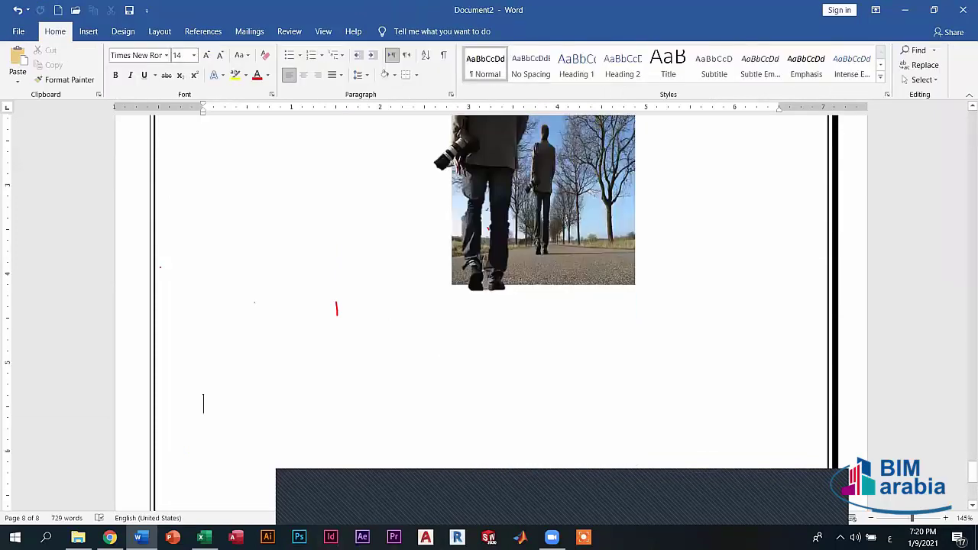
key("BackSpace")
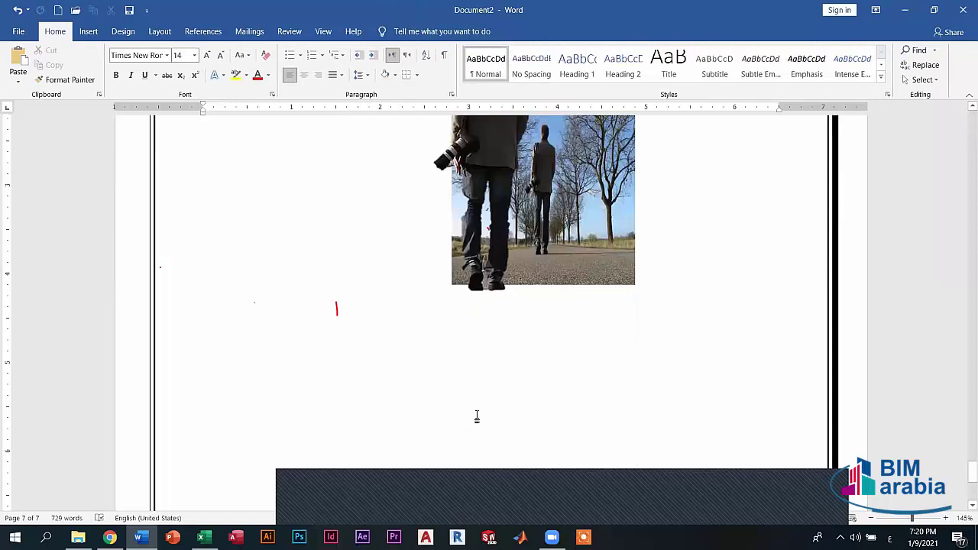
type("قـ")
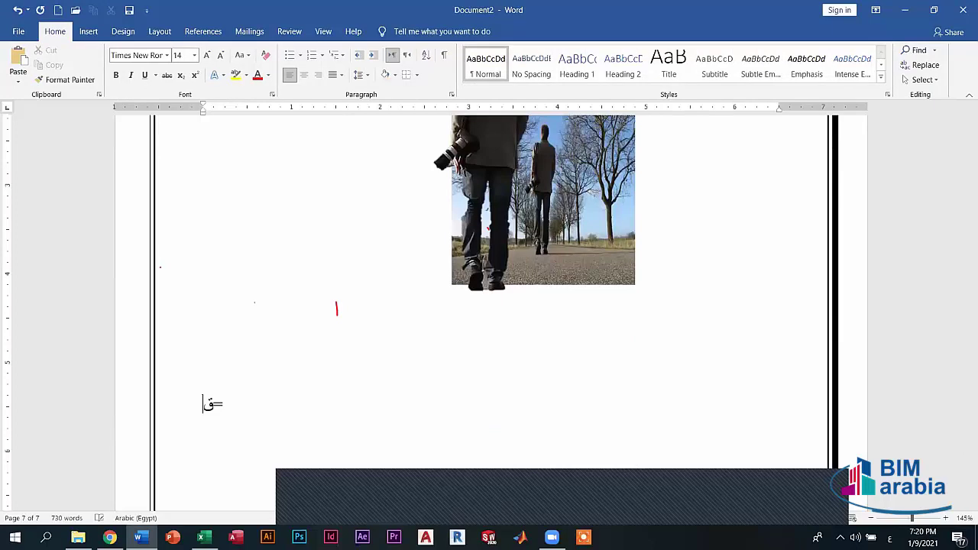
key("BackSpace")
key("alt+shift")
type("nd(")
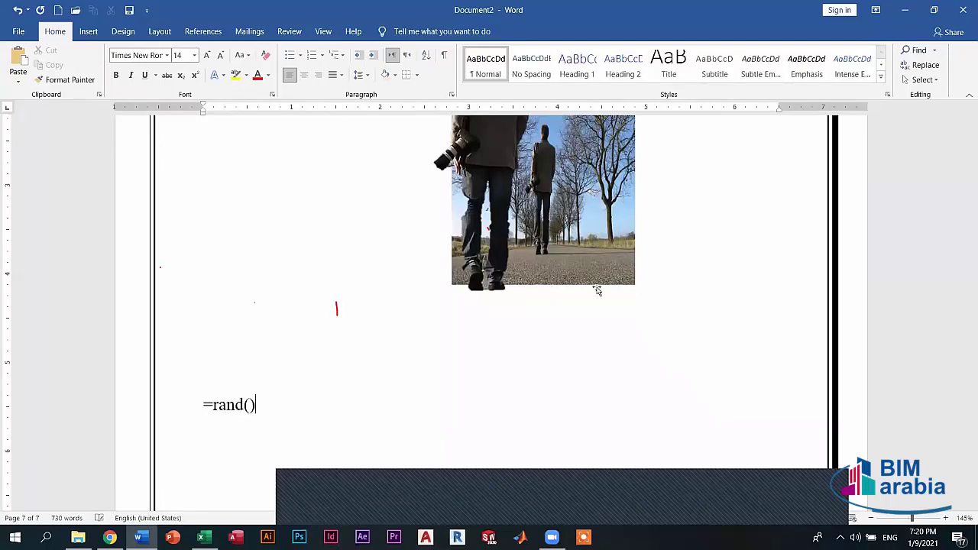
key("Return")
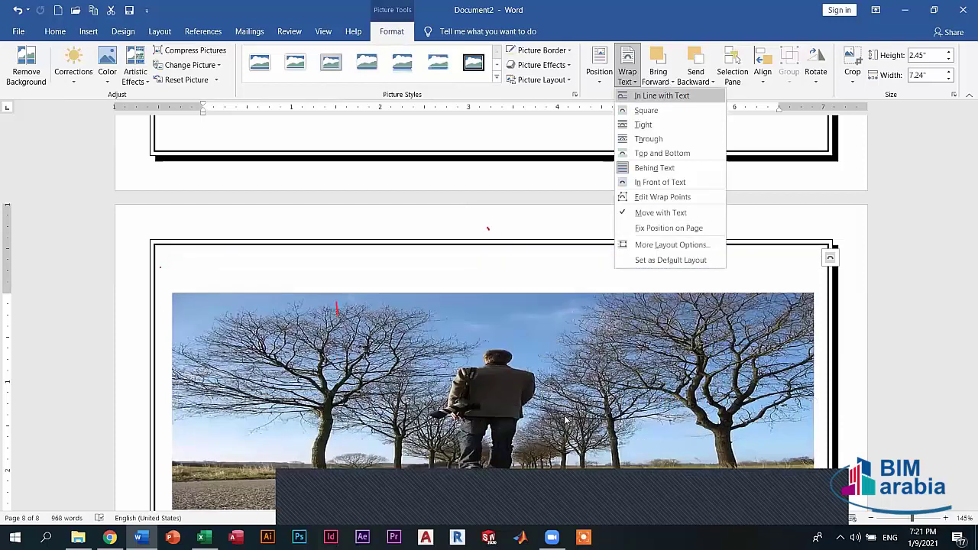
Step: Open the Selection Pane listing the page's objects and reselect the road photo
left_click(669, 82)
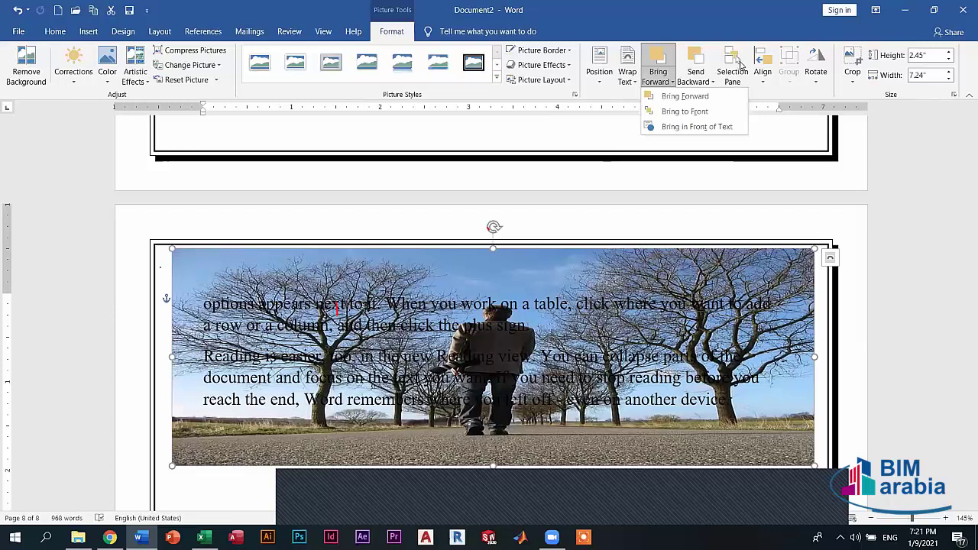
left_click(964, 129)
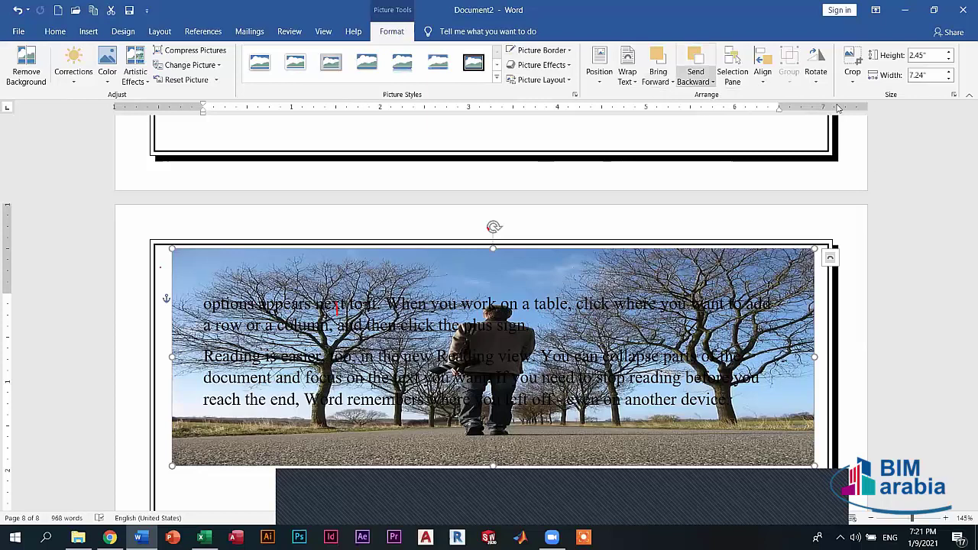
left_click(741, 61)
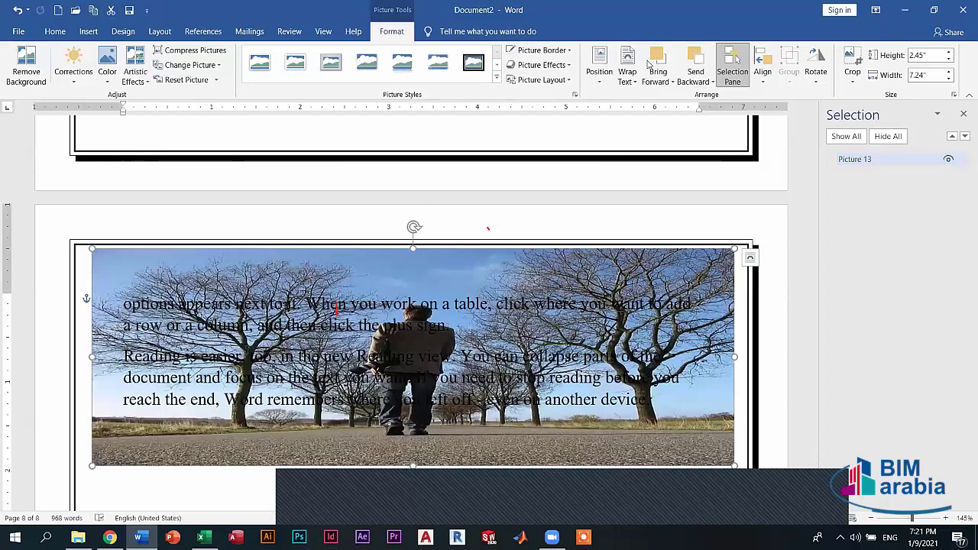
left_click(771, 116)
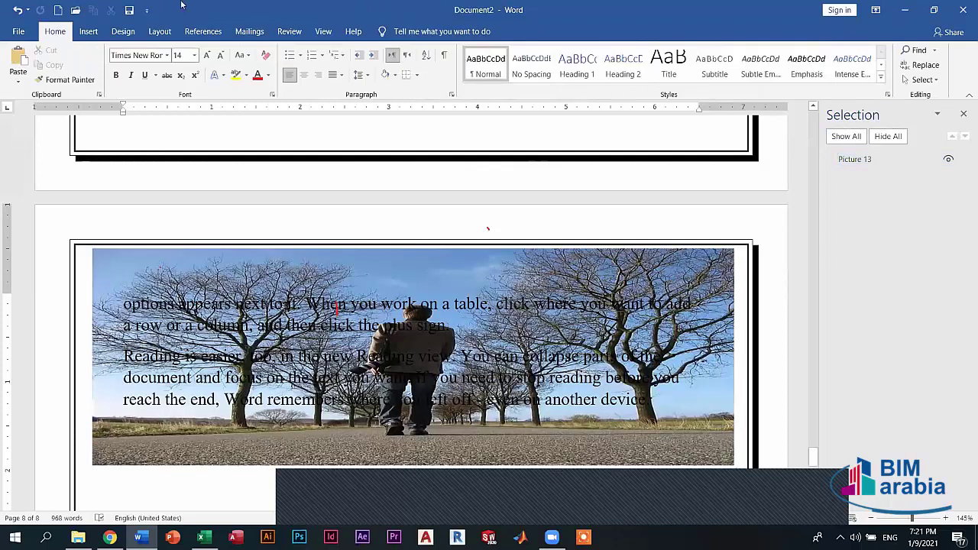
key("Tab")
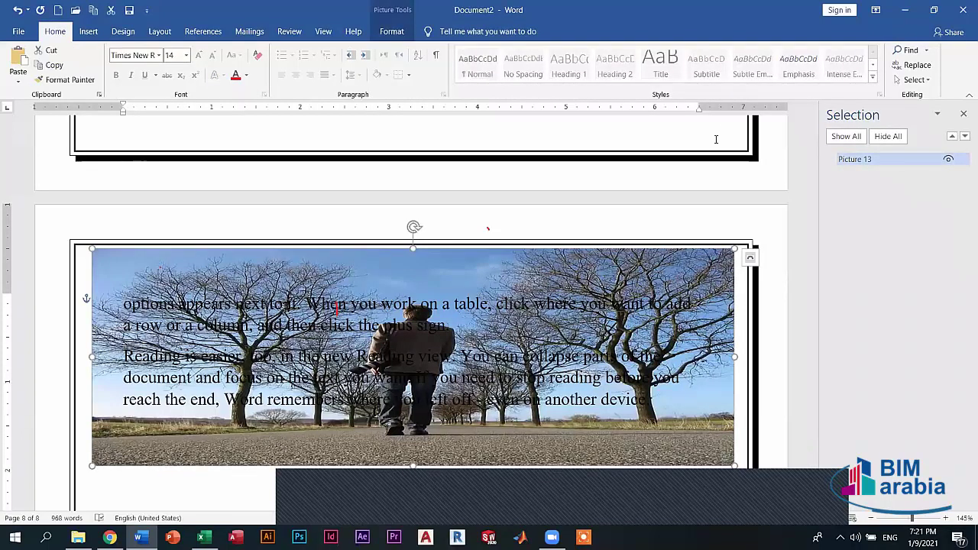
scroll(530, 326, "down", 3)
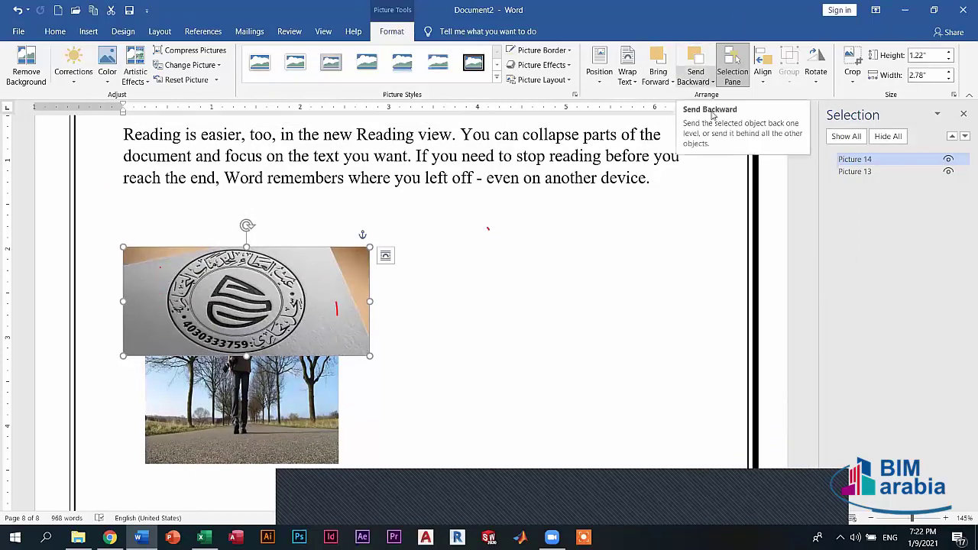
Step: Check the Send Backward options and the shortcut menu for the lower photo
left_click(695, 76)
left_click(713, 112)
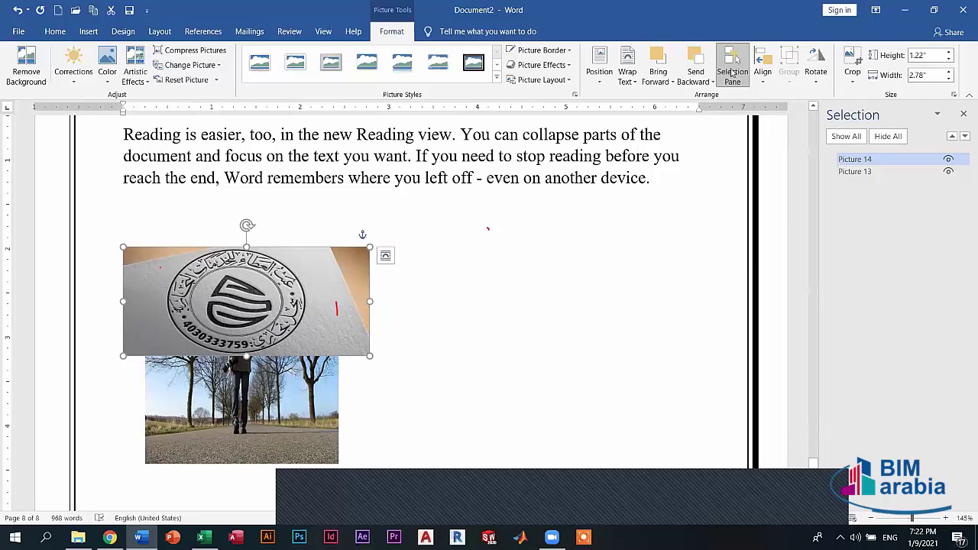
left_click(695, 77)
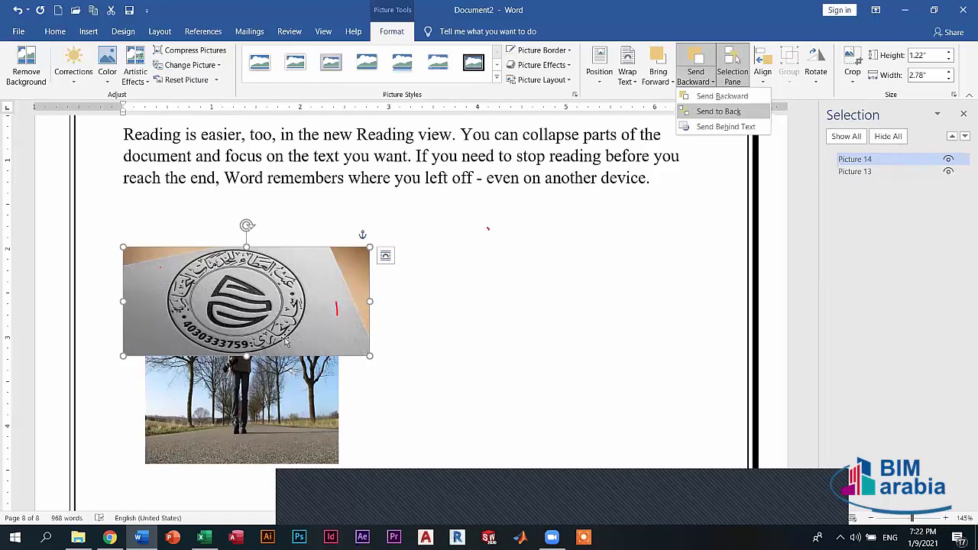
left_click(260, 415)
right_click(260, 416)
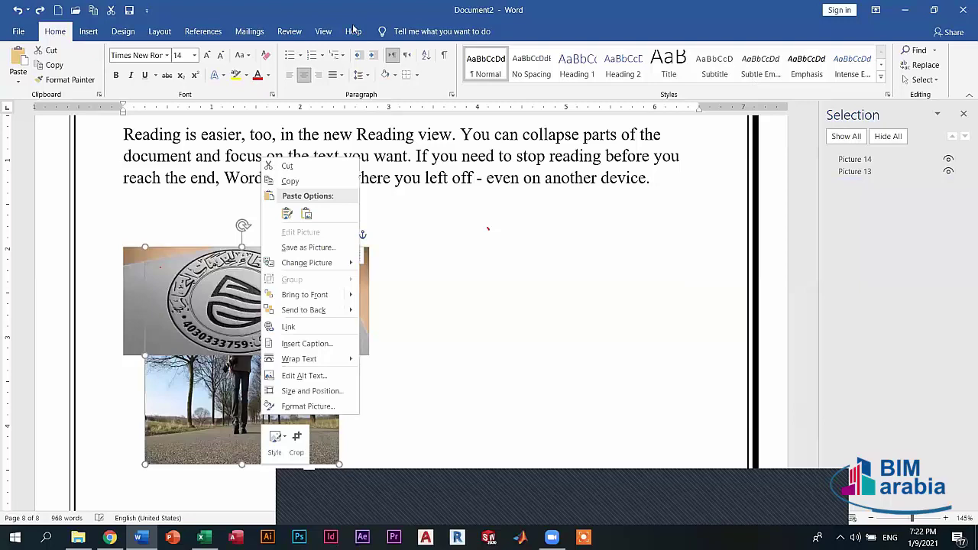
scroll(718, 120, "up", 3)
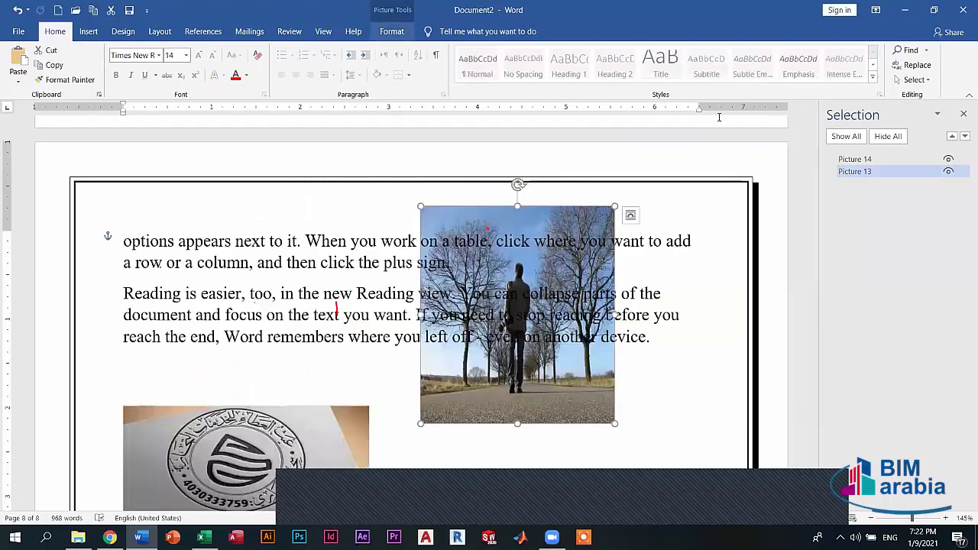
Step: Move the road photo slightly down and right so it sits beside the seal photo
left_click(695, 81)
left_click(673, 82)
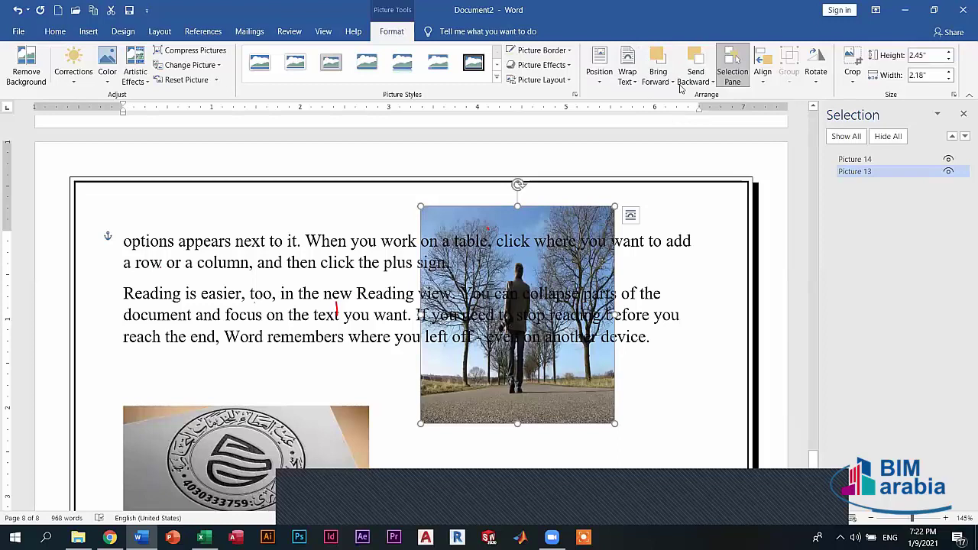
scroll(550, 76, "down", 1)
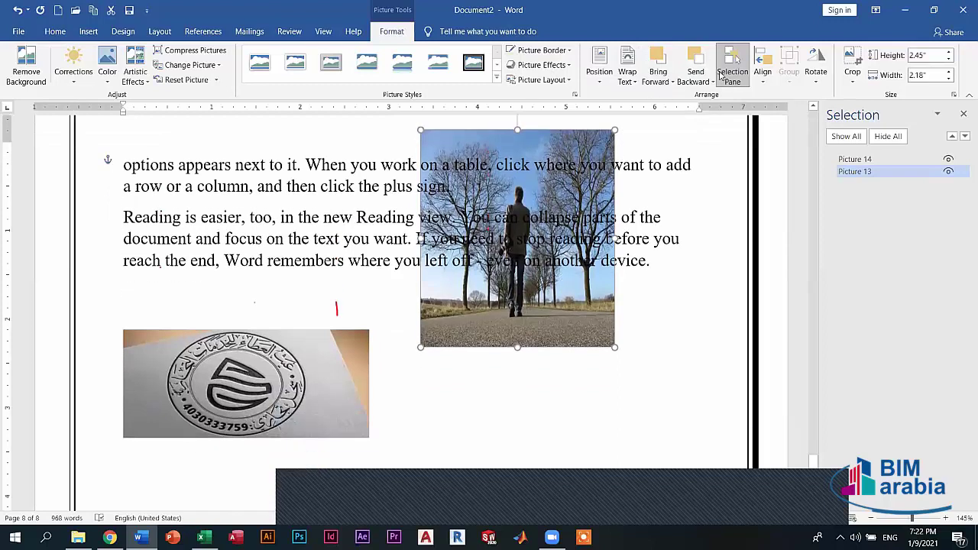
scroll(573, 359, "down", 1)
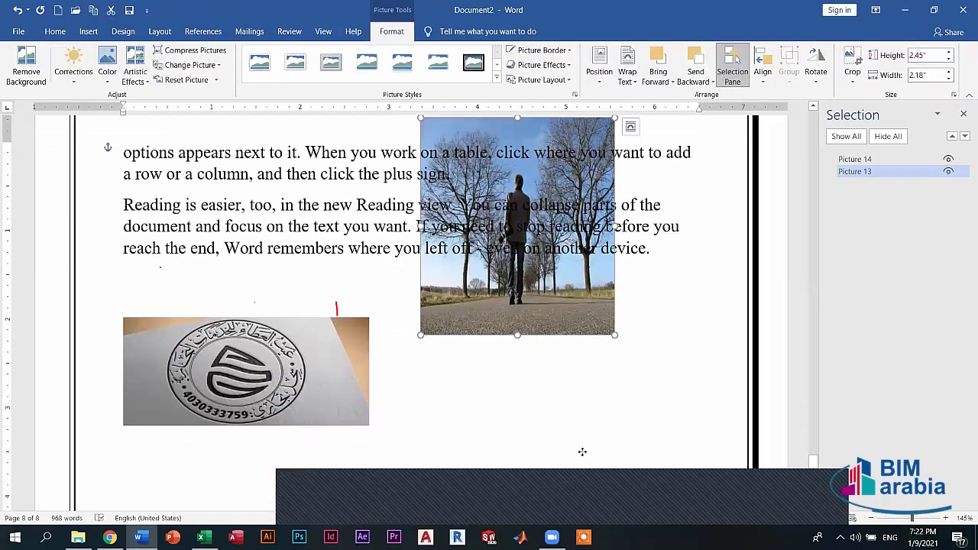
left_click_drag(563, 307, 570, 354)
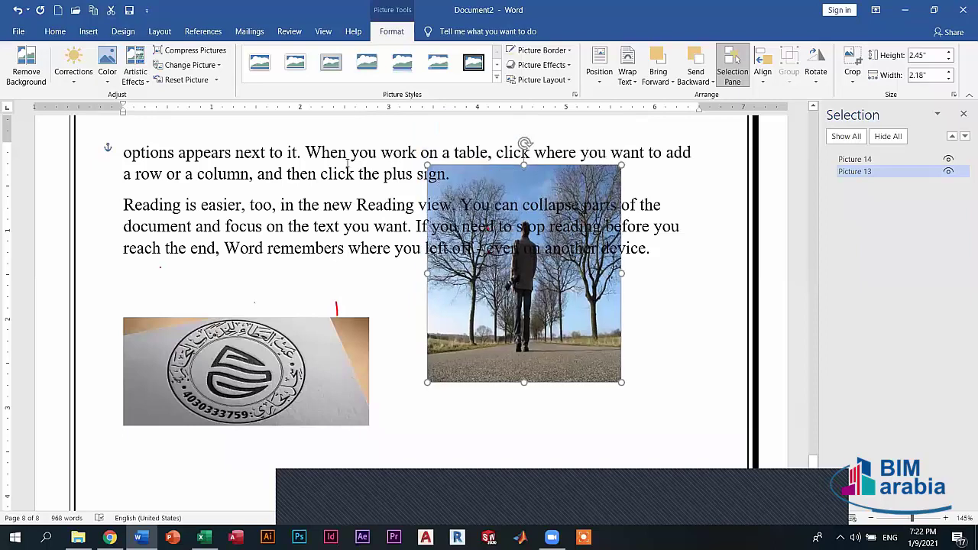
left_click(701, 86)
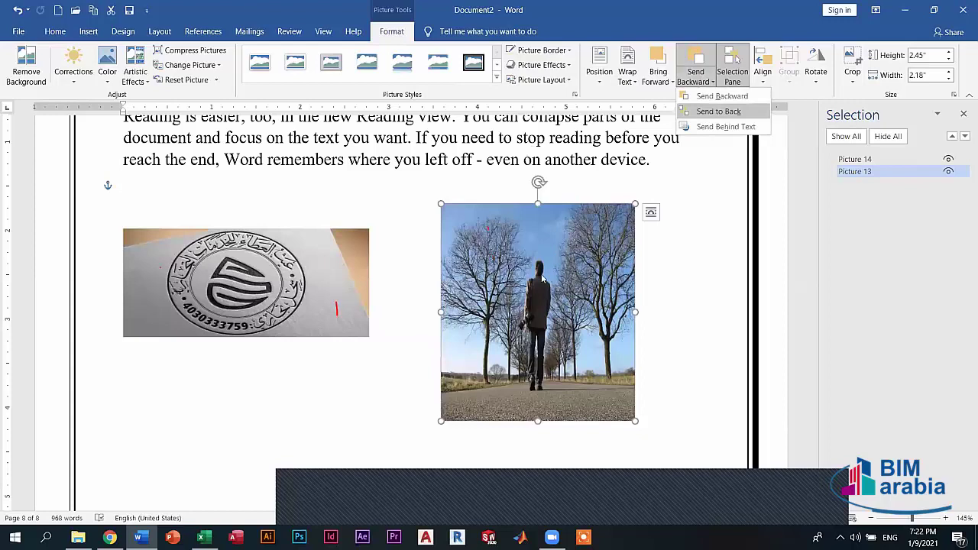
key("Escape")
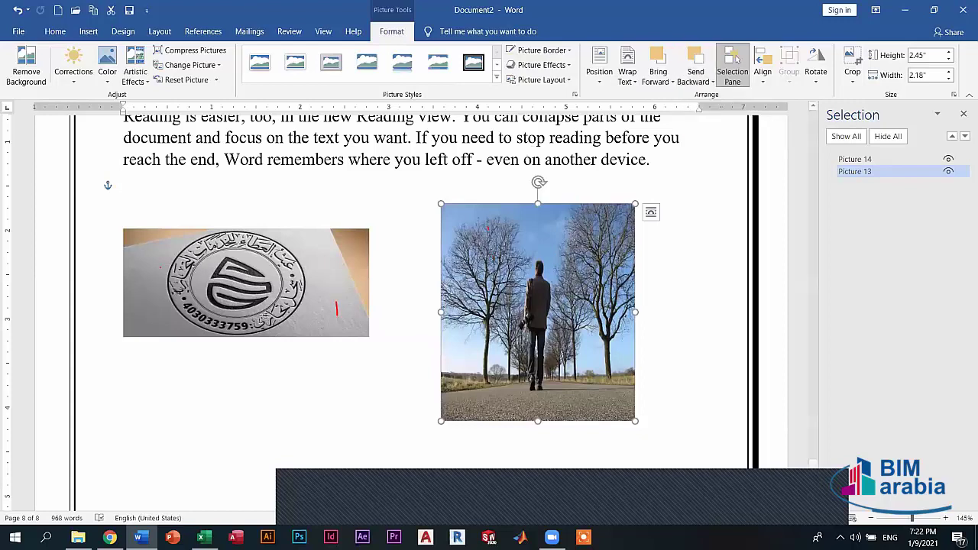
scroll(260, 315, "down", 2)
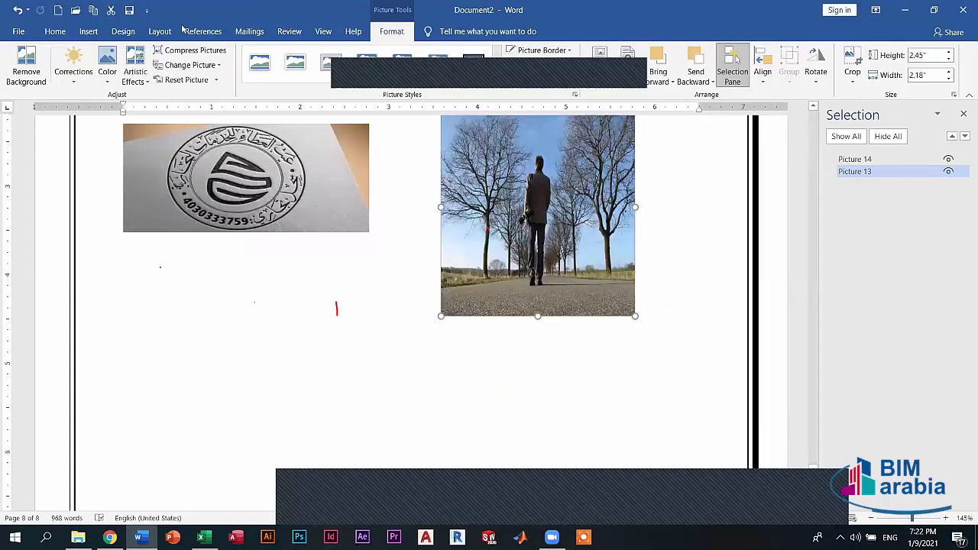
Step: Draw a blue circle below the photos and overlap a duplicate copy on it
left_click(222, 115)
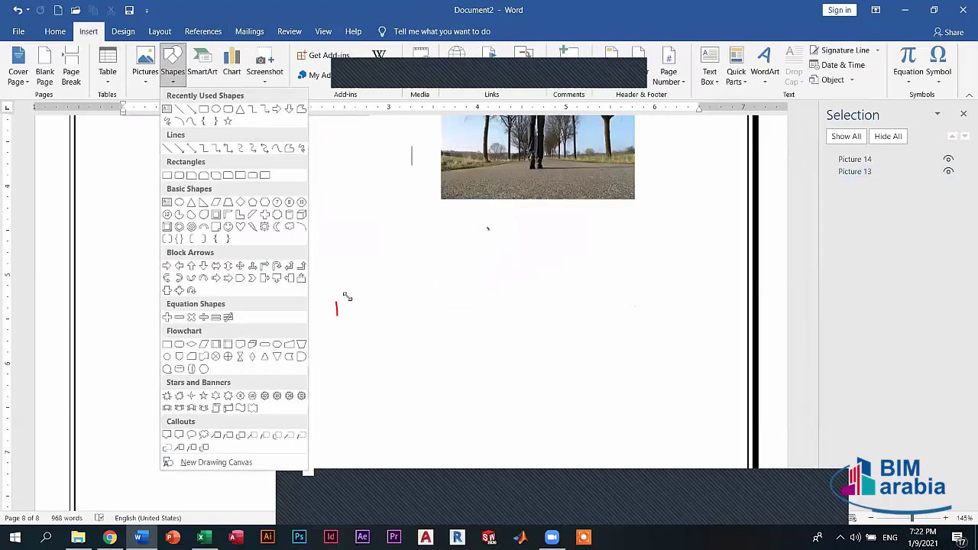
left_click_drag(224, 247, 391, 415)
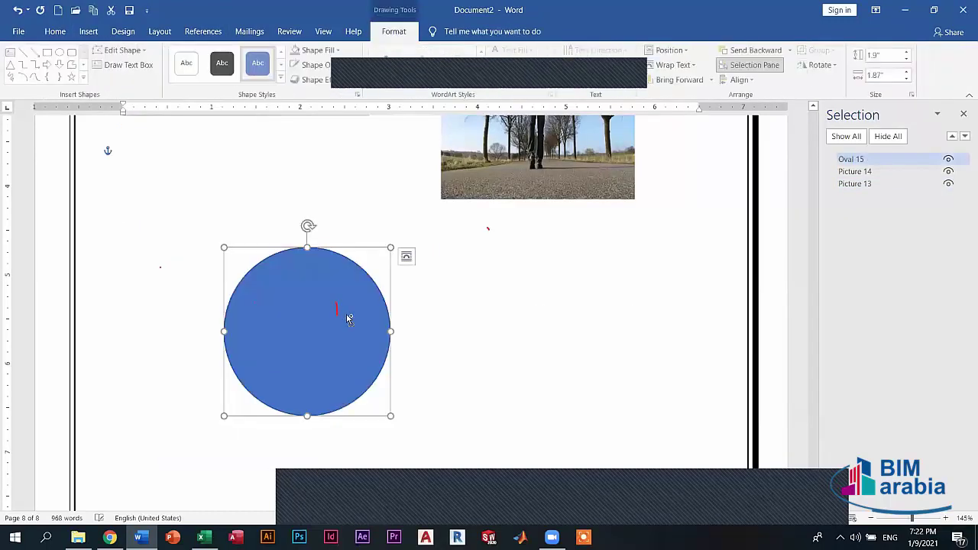
key("ctrl+d")
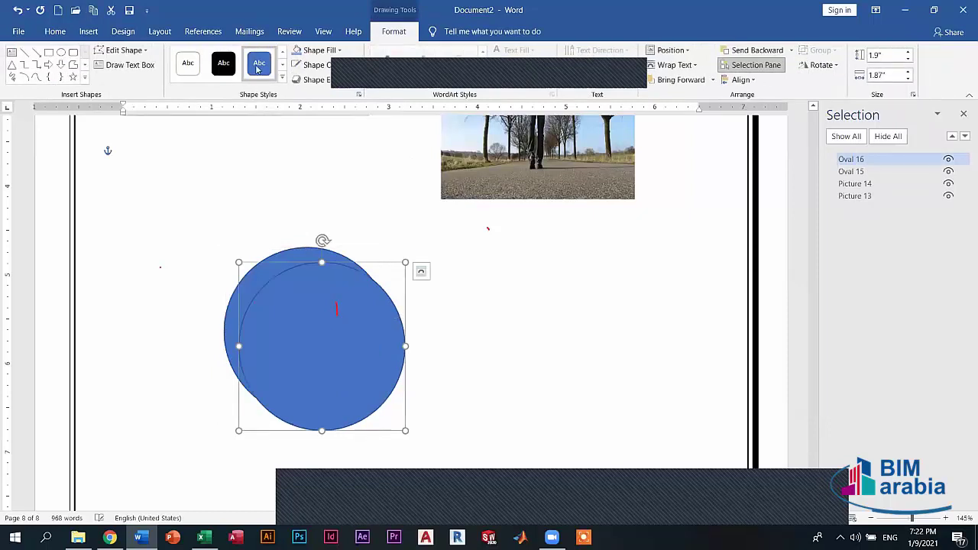
left_click_drag(360, 290, 417, 264)
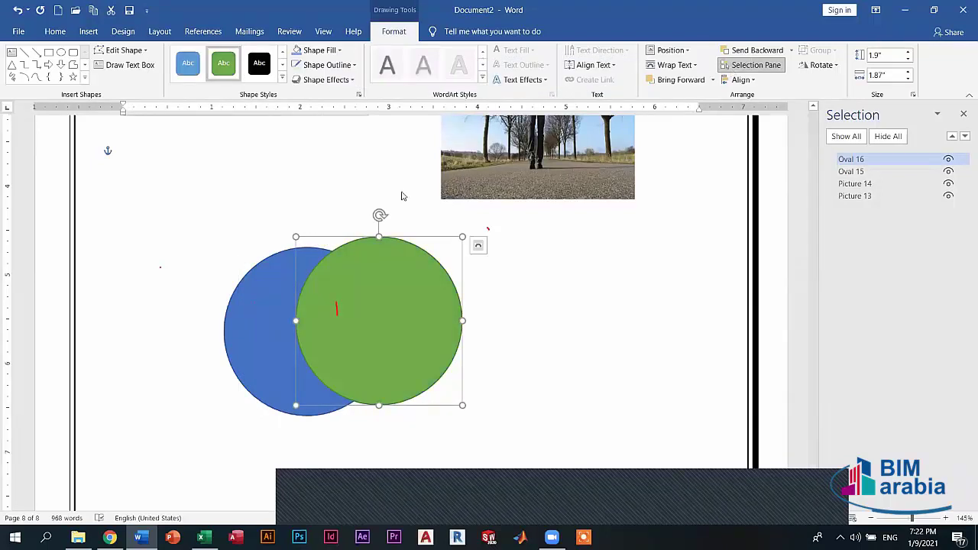
Step: Bring the green circle in front of the blue one, then delete both circles
left_click(792, 49)
key("Return")
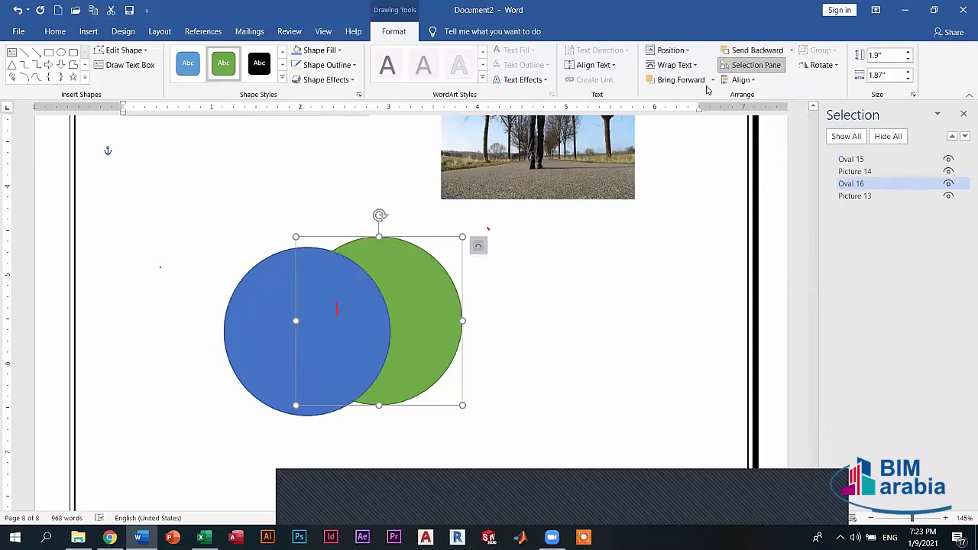
left_click(713, 80)
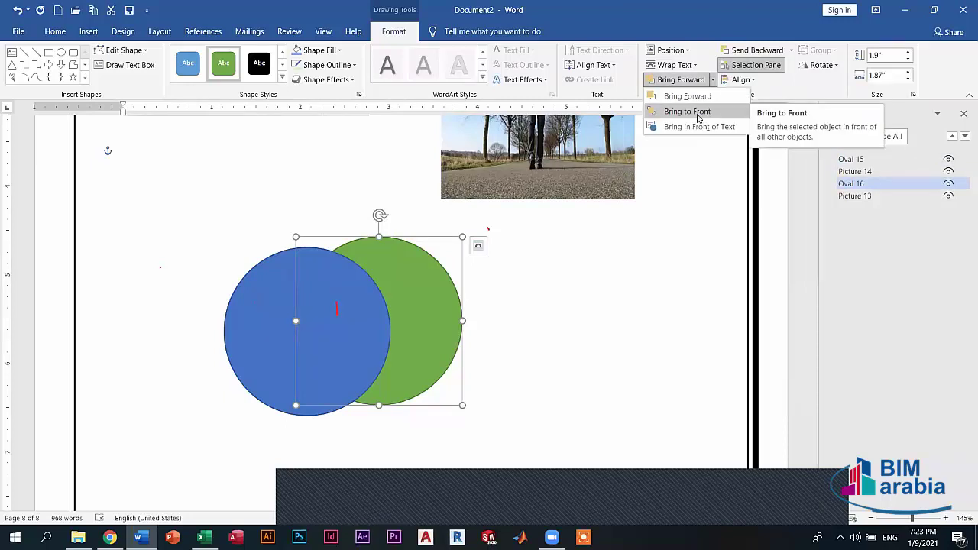
left_click(696, 112)
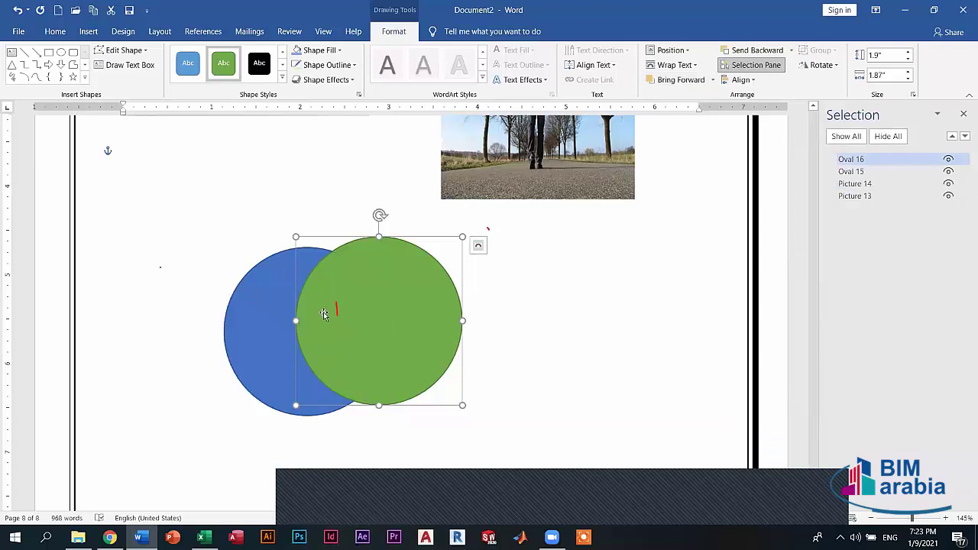
left_click(522, 316)
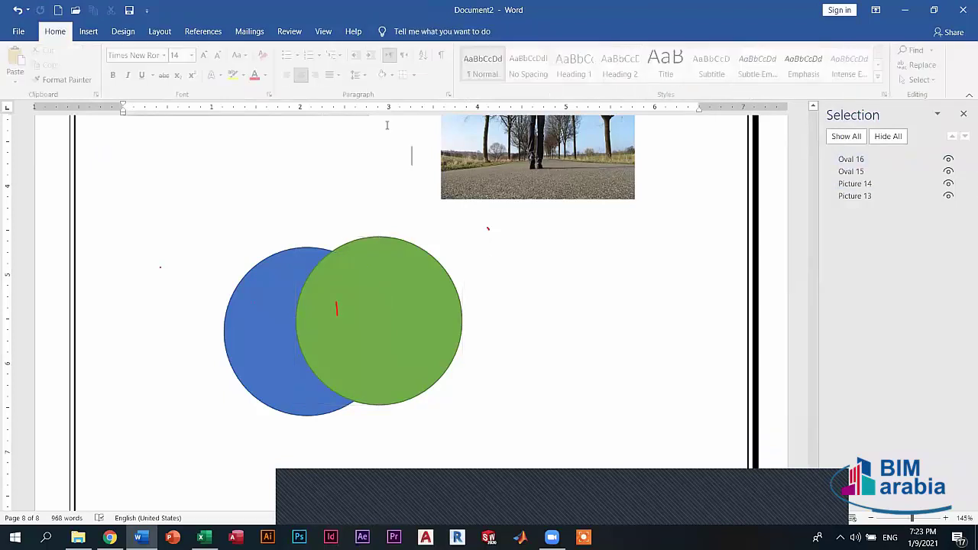
key("ctrl+z")
key("ctrl+z")
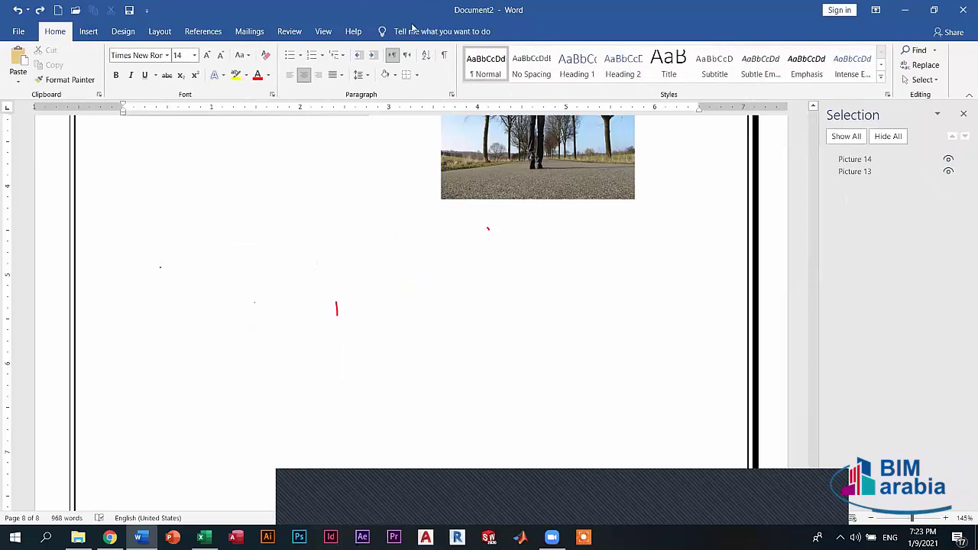
key("ctrl+z")
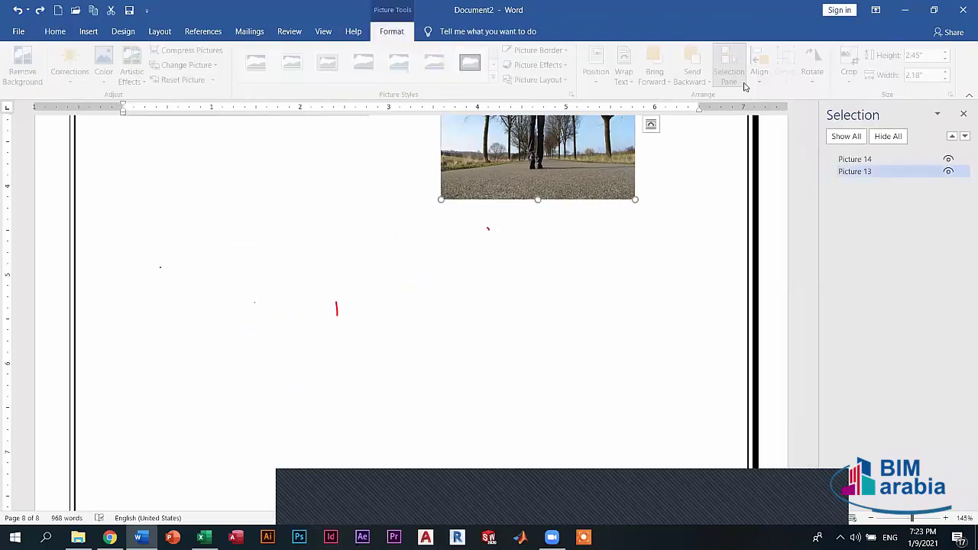
Step: Align the road photo to the page's right margin and check the rotate and flip options
left_click(759, 82)
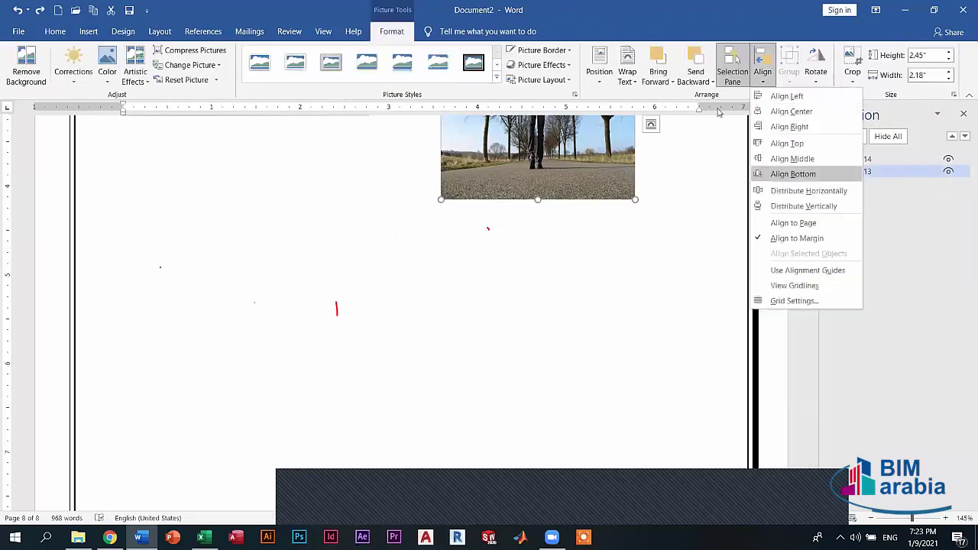
left_click(603, 73)
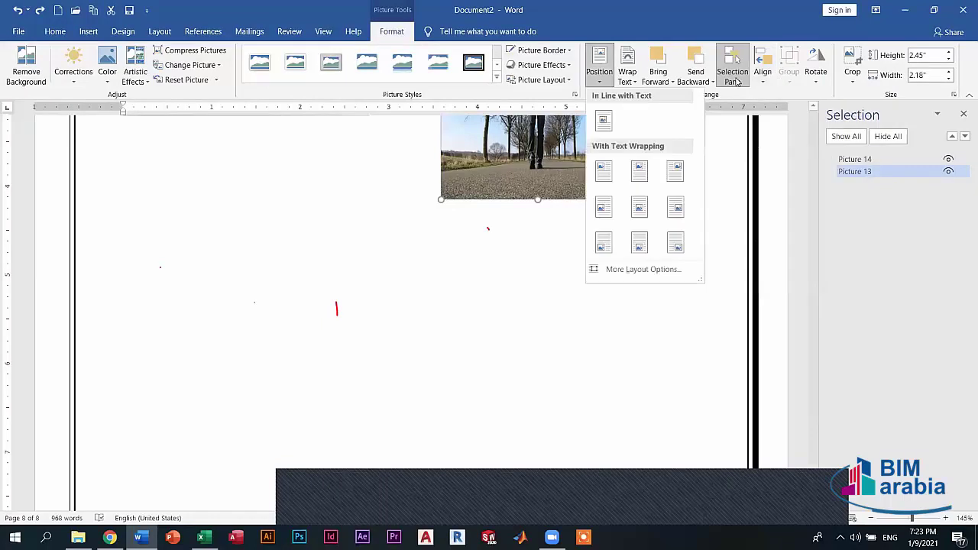
left_click(762, 72)
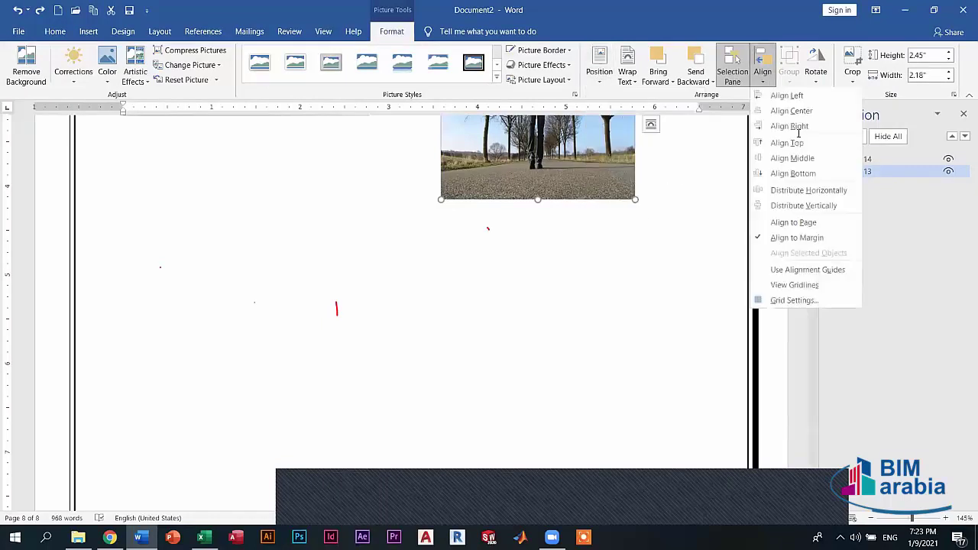
left_click(789, 126)
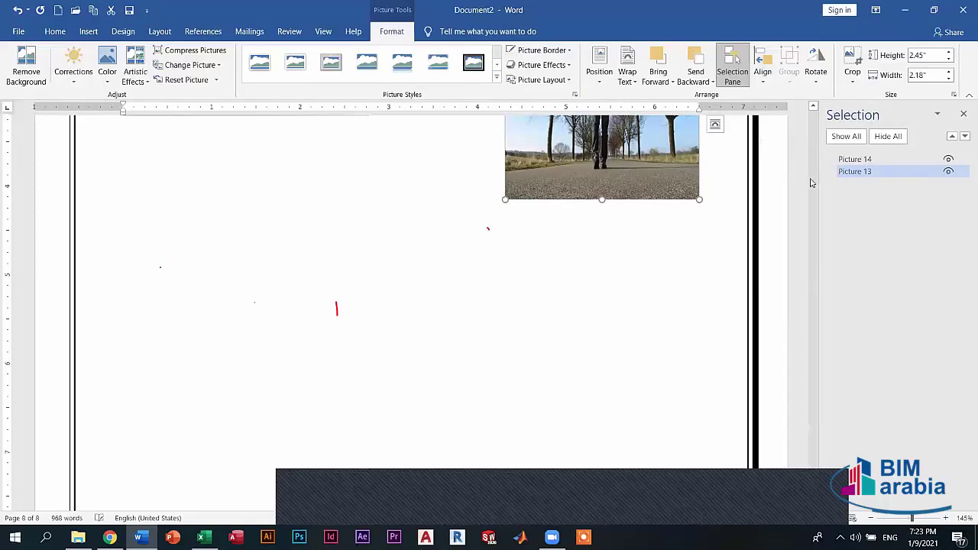
left_click(763, 73)
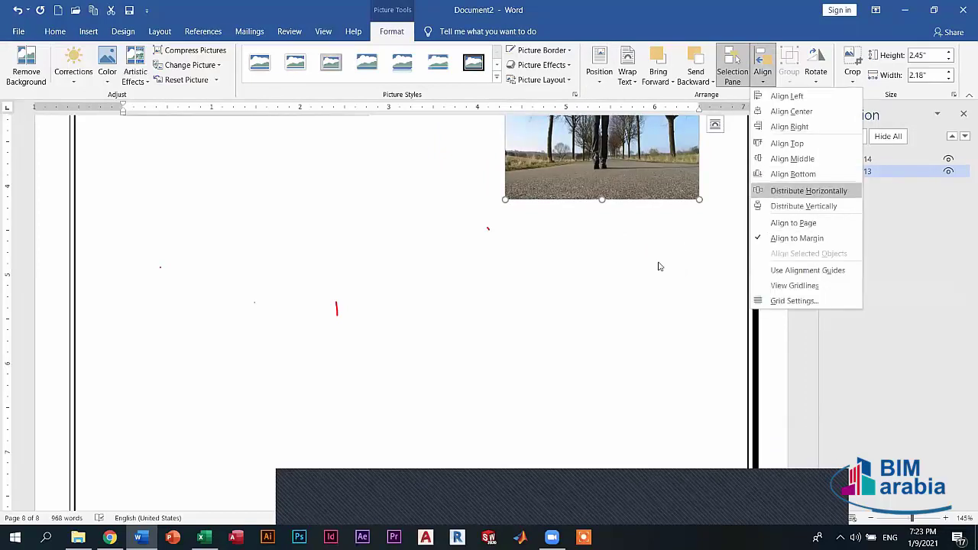
left_click(815, 76)
left_click(825, 74)
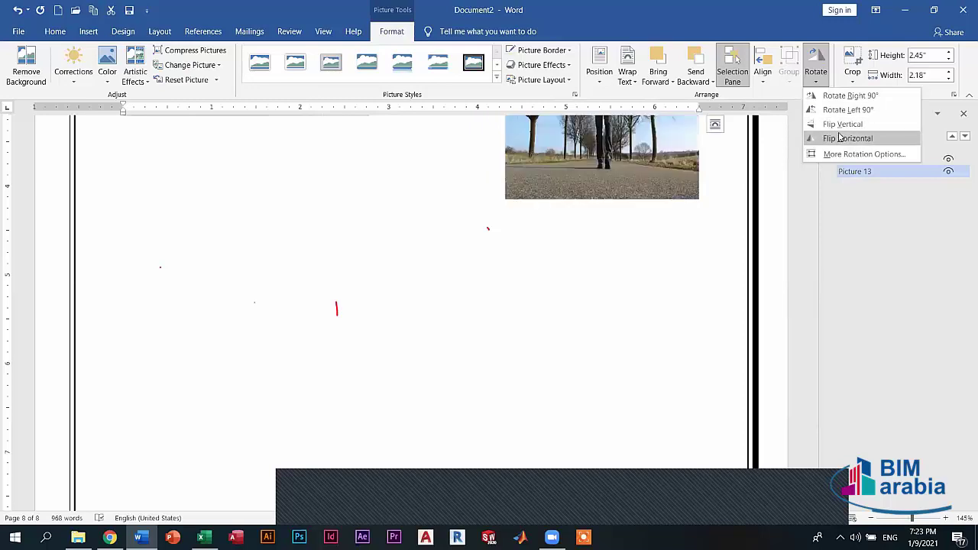
Step: Flip the road photo horizontally, then vertically so it appears upside down
left_click(841, 138)
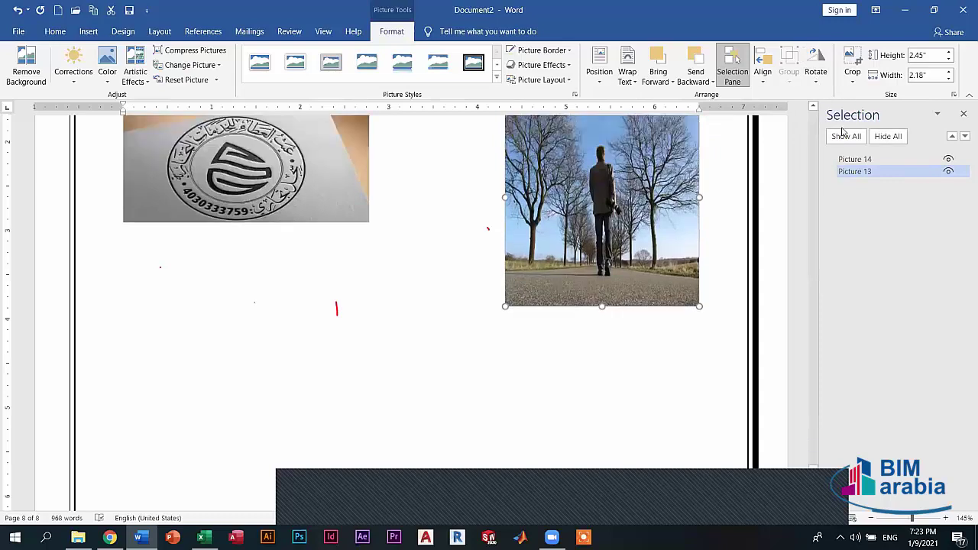
left_click(816, 71)
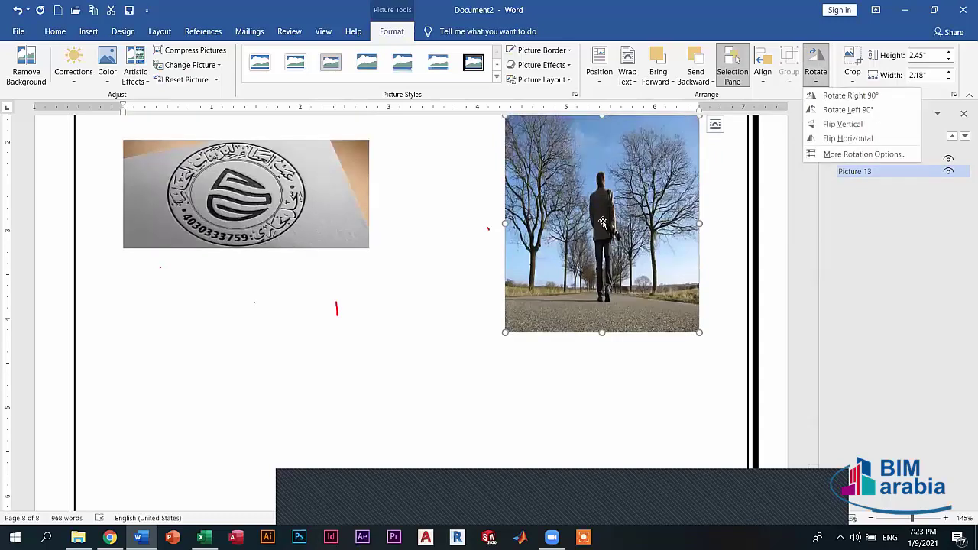
left_click(842, 124)
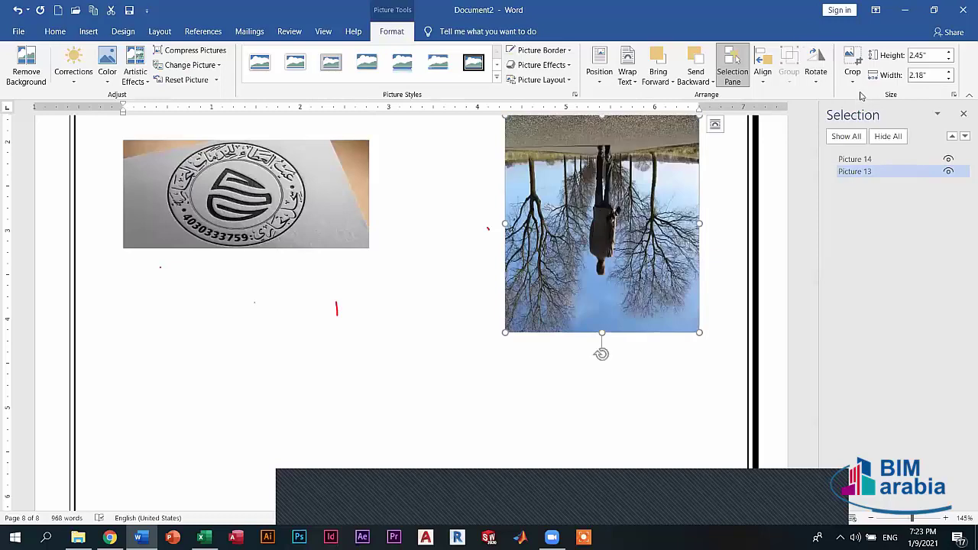
Step: Preview the Crop to Shape options without applying one, then select the stamp photo
left_click(852, 81)
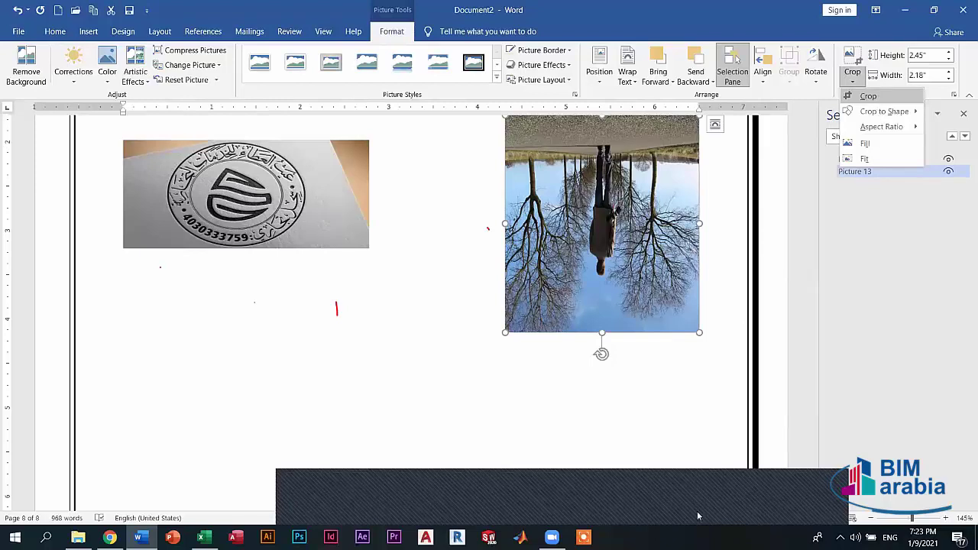
key("Down")
key("Right")
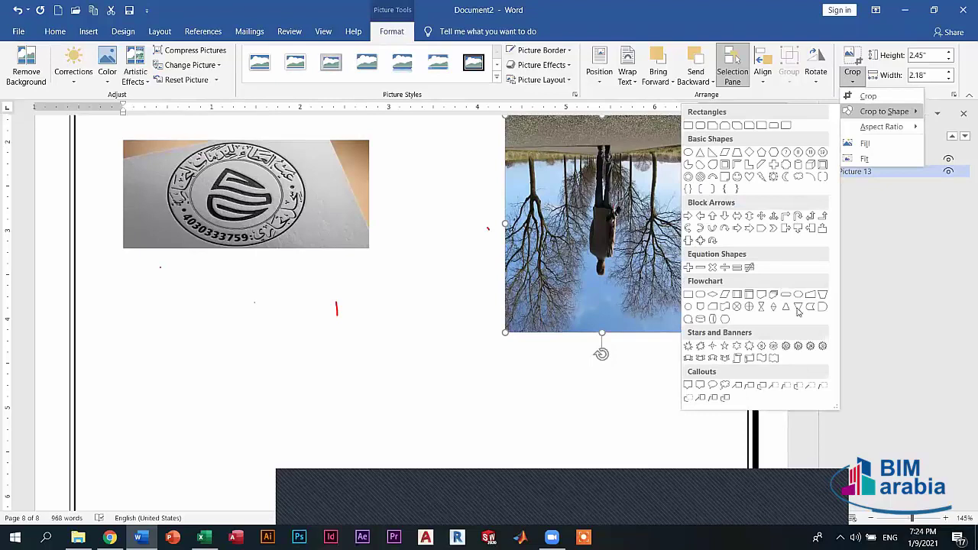
left_click(603, 150)
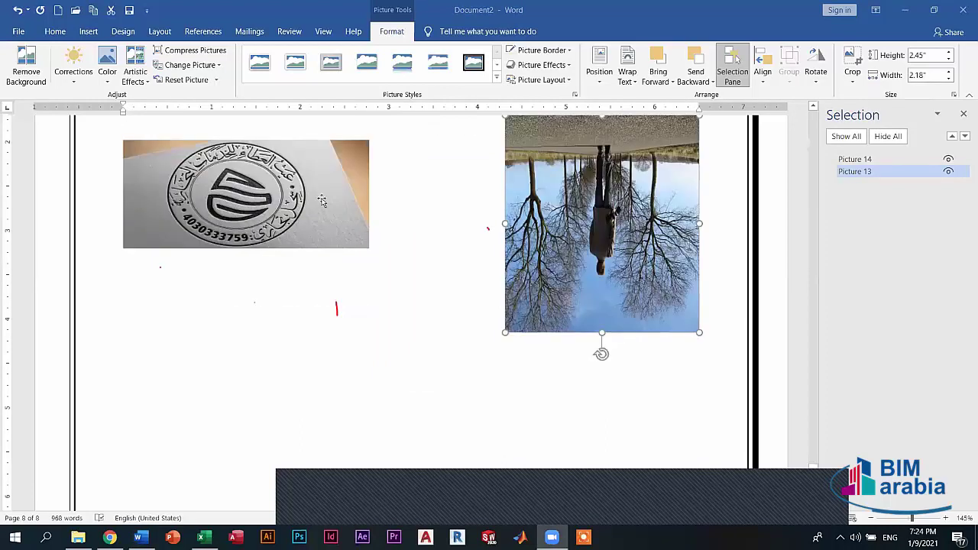
left_click(629, 207)
key("Tab")
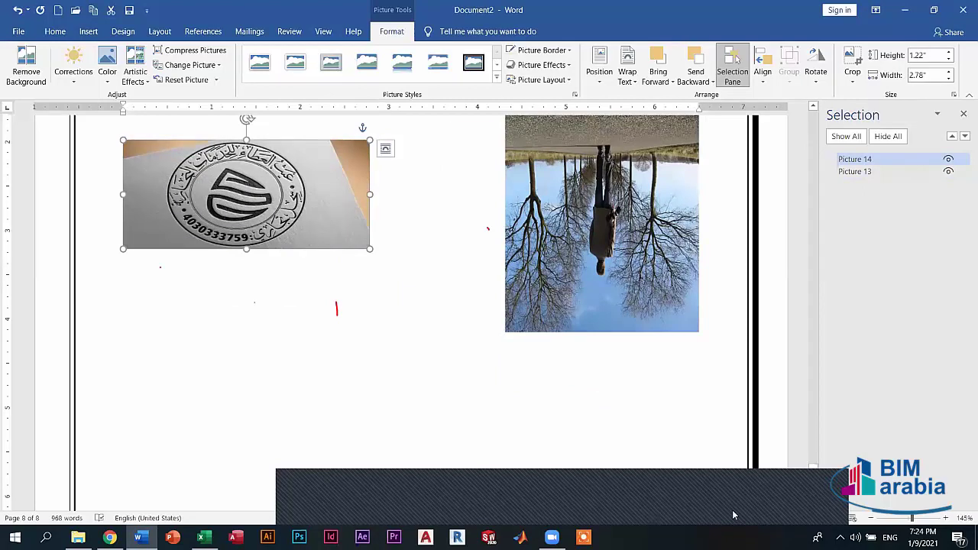
Step: Move the stamp photo onto the upside-down road photo
key("alt+j")
key("p")
key("a")
key("a")
key("r")
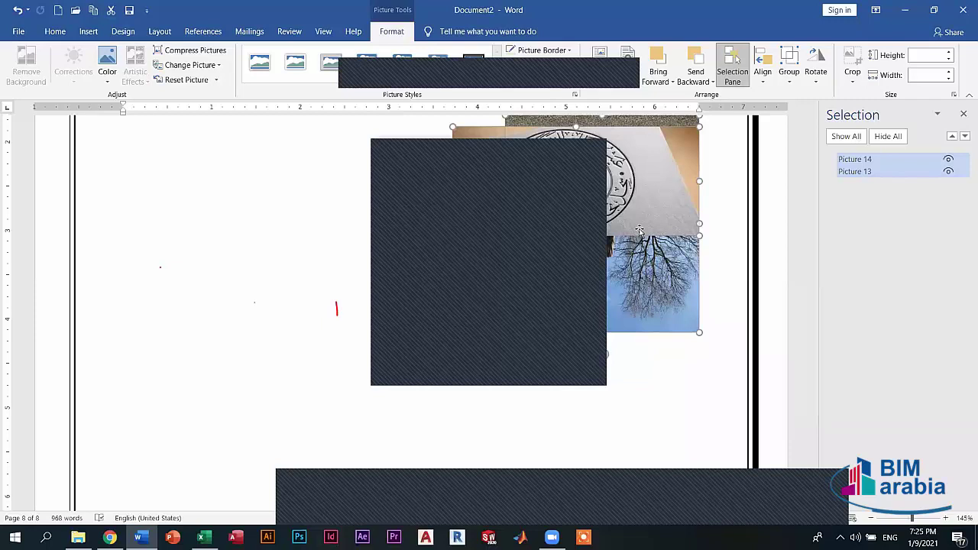
Step: Nudge the road photo so its top edge tucks directly beneath the stamp photo
left_click(678, 371)
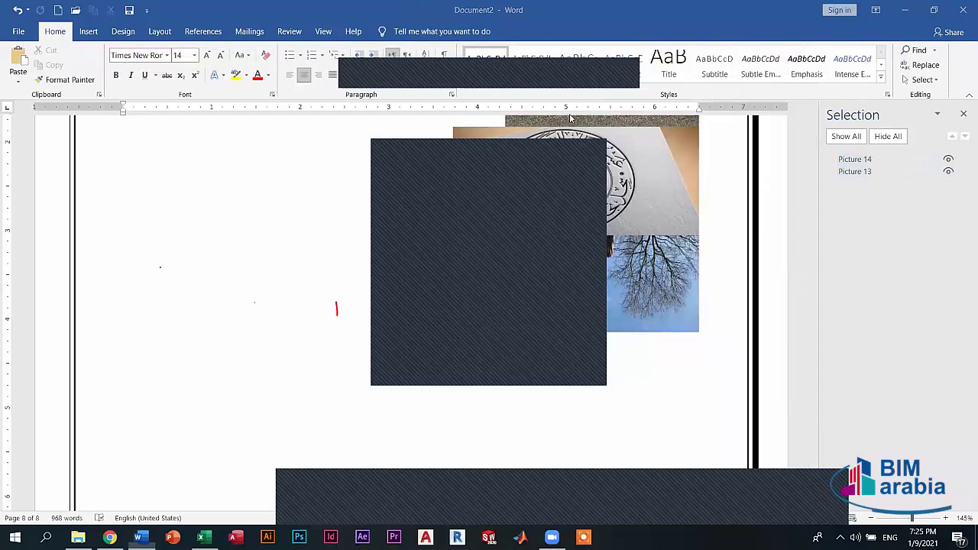
left_click(519, 134)
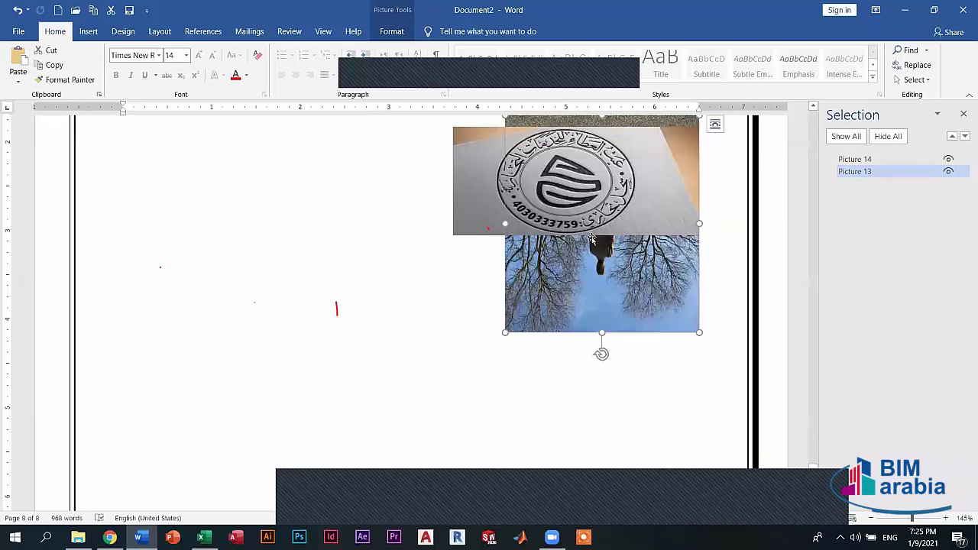
left_click(587, 267)
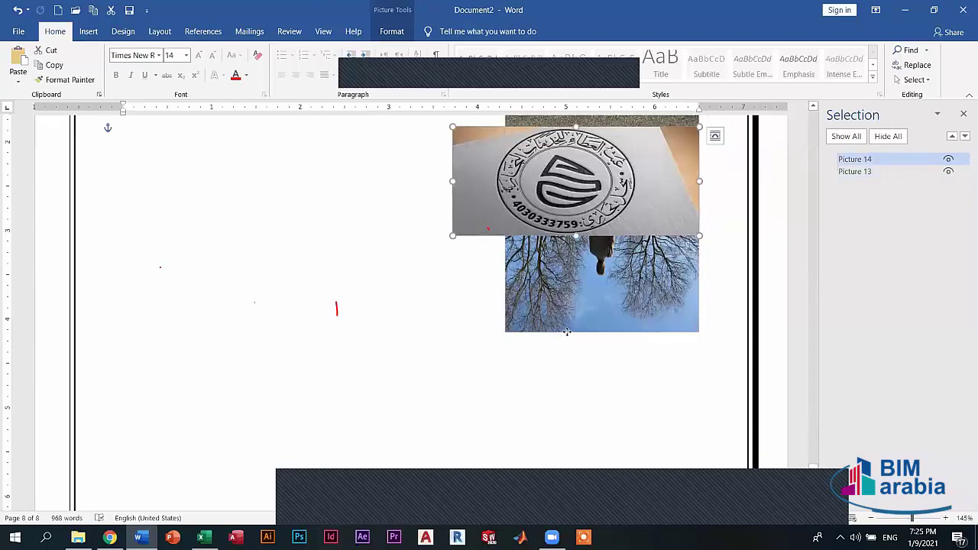
left_click_drag(575, 282, 573, 286)
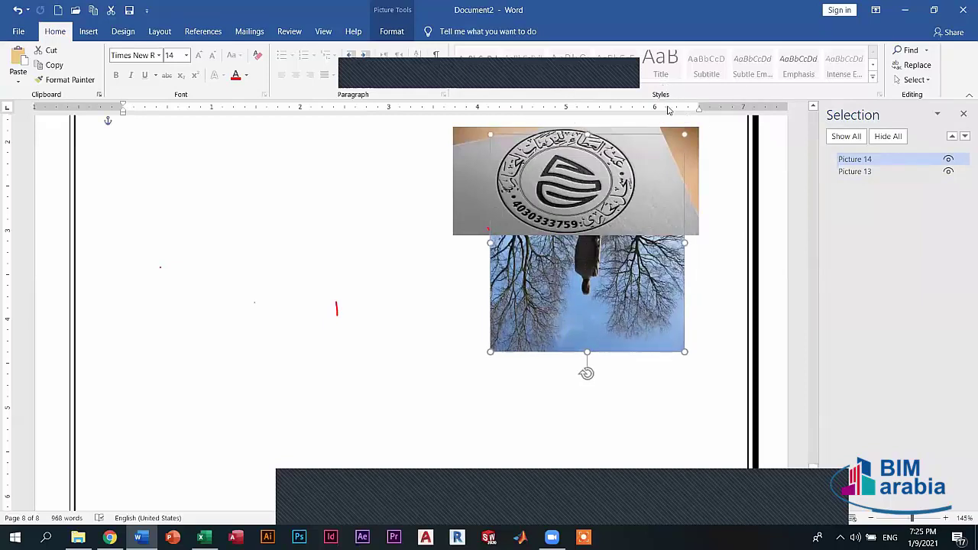
left_click(673, 80)
left_click(671, 107)
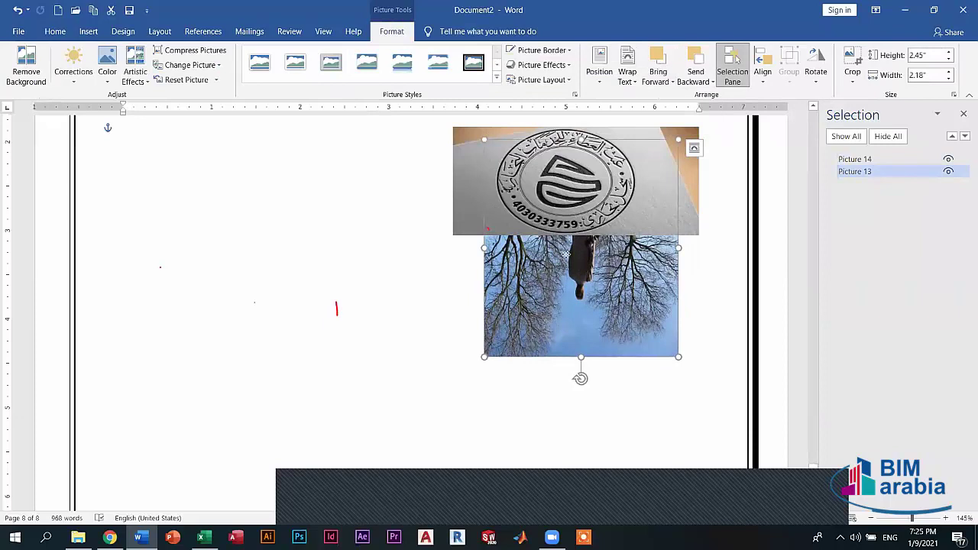
key("Up")
key("Up")
key("Down")
key("Down")
scroll(694, 69, "up", 3)
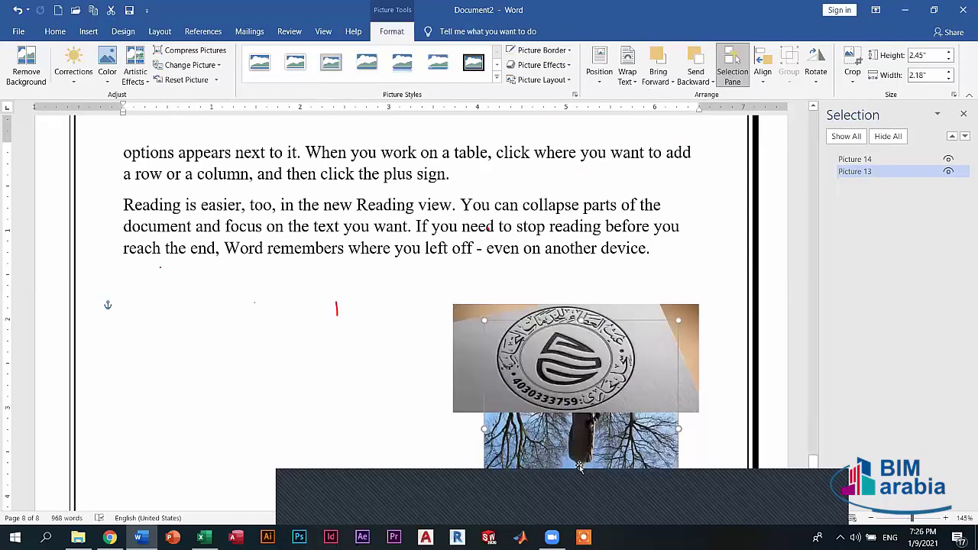
Step: Select both photos, move them up into the paragraph text, and group them
left_click(573, 405, "shift")
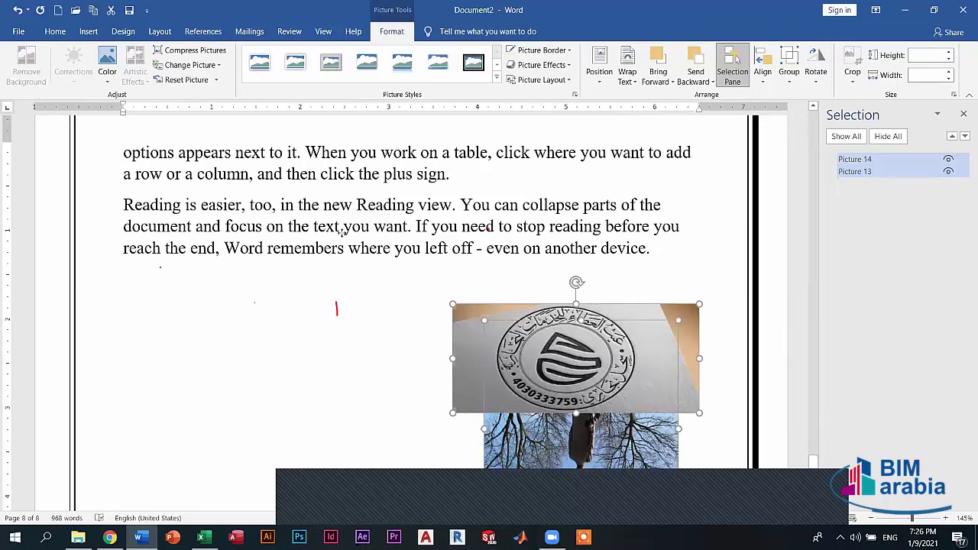
left_click_drag(451, 303, 400, 273)
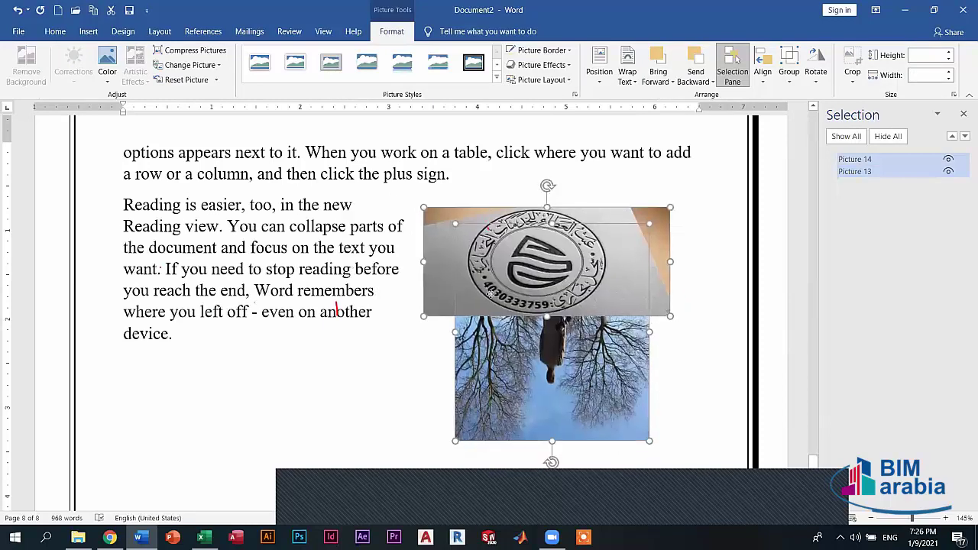
left_click_drag(474, 385, 489, 329)
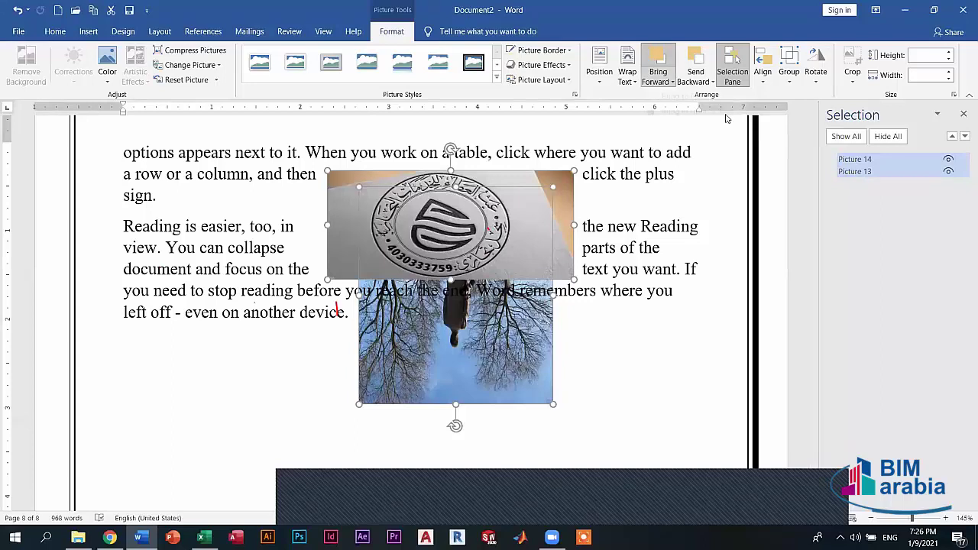
left_click(658, 81)
left_click(710, 83)
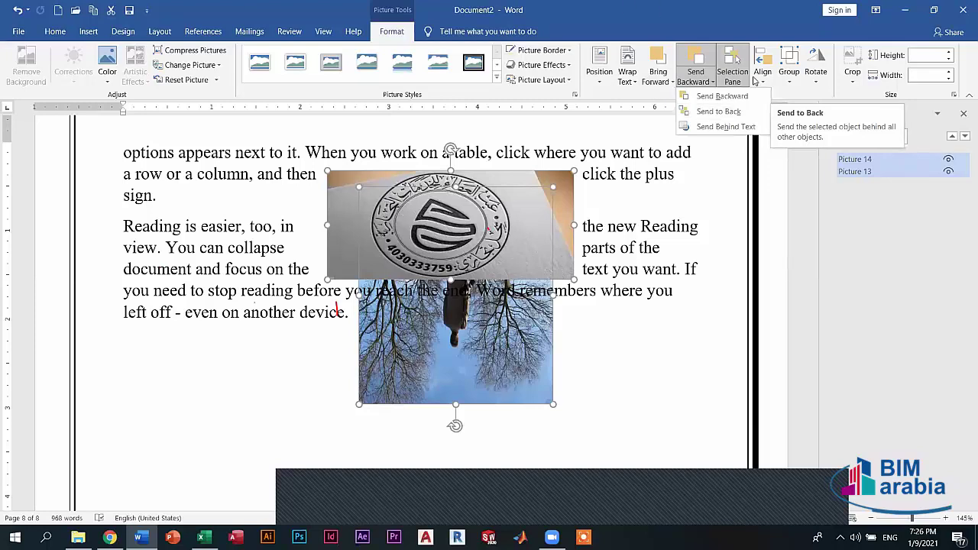
left_click(758, 80)
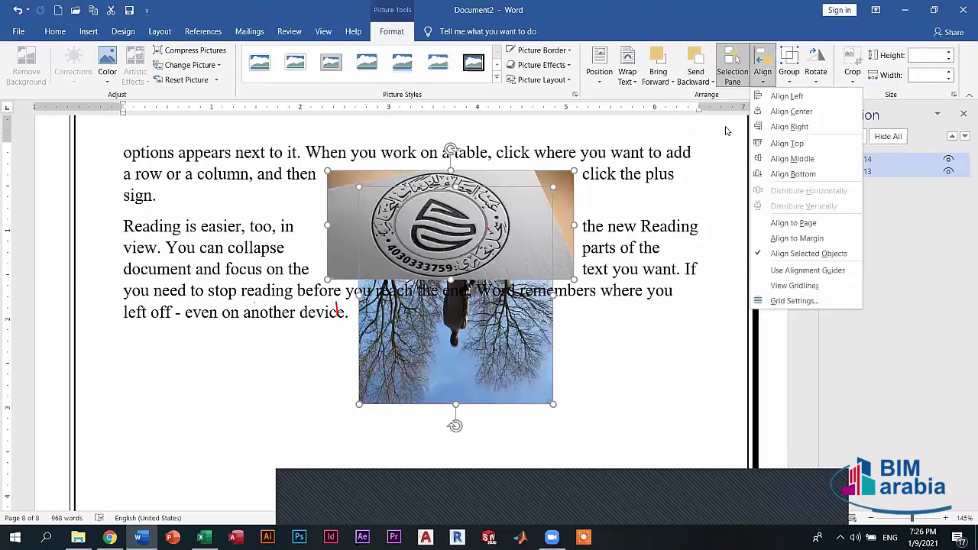
left_click(723, 182)
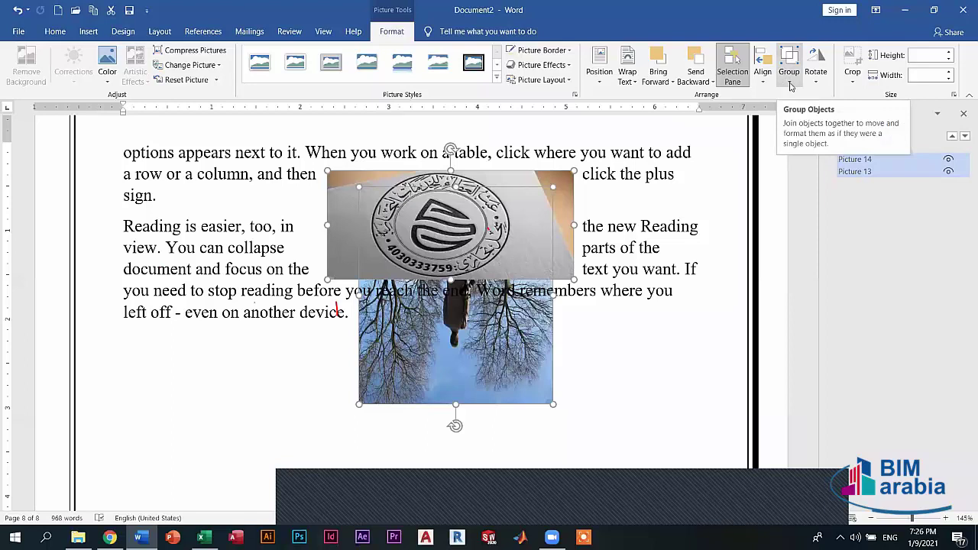
left_click(789, 77)
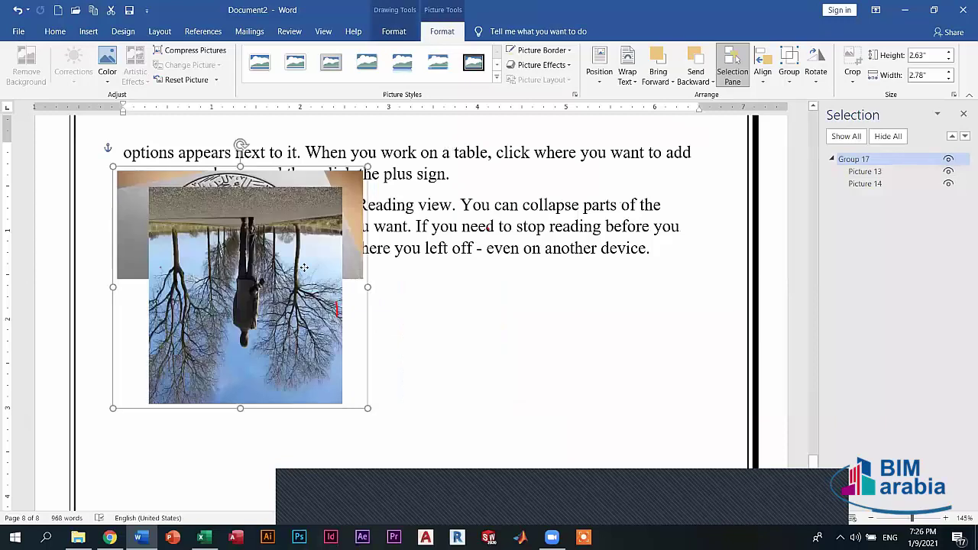
Step: Drag the group toward the left margin, then undo back and ungroup into two pictures
left_click_drag(292, 287, 61, 270)
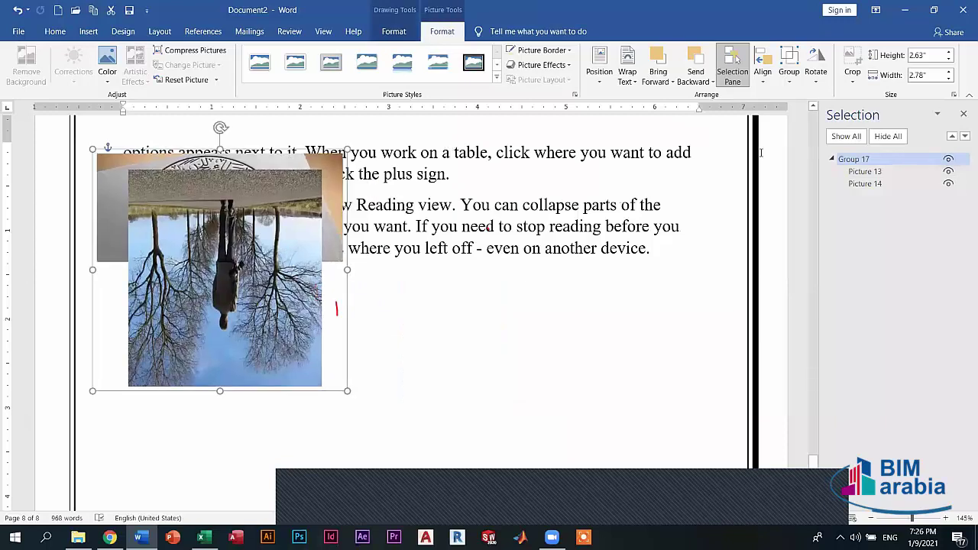
key("ctrl+z")
key("ctrl+z")
key("ctrl+z")
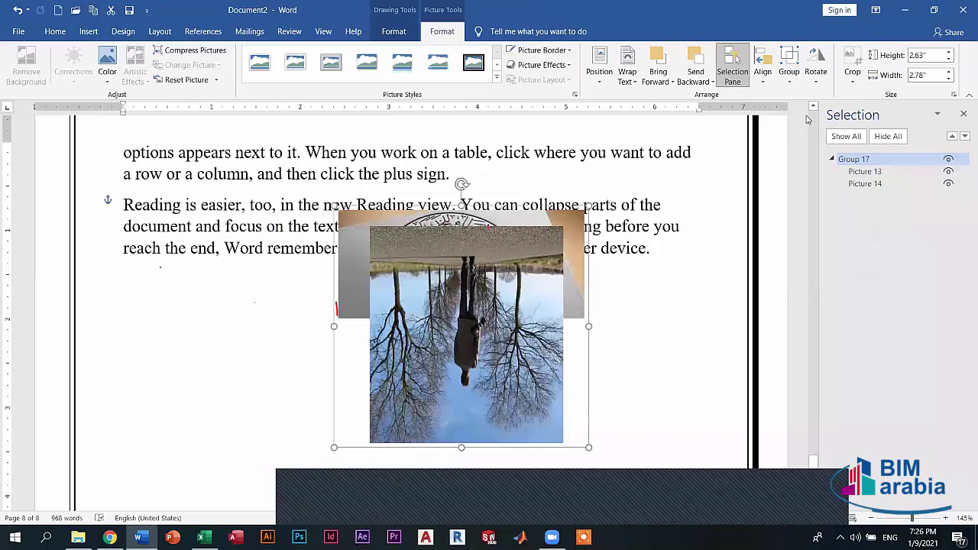
key("ctrl+z")
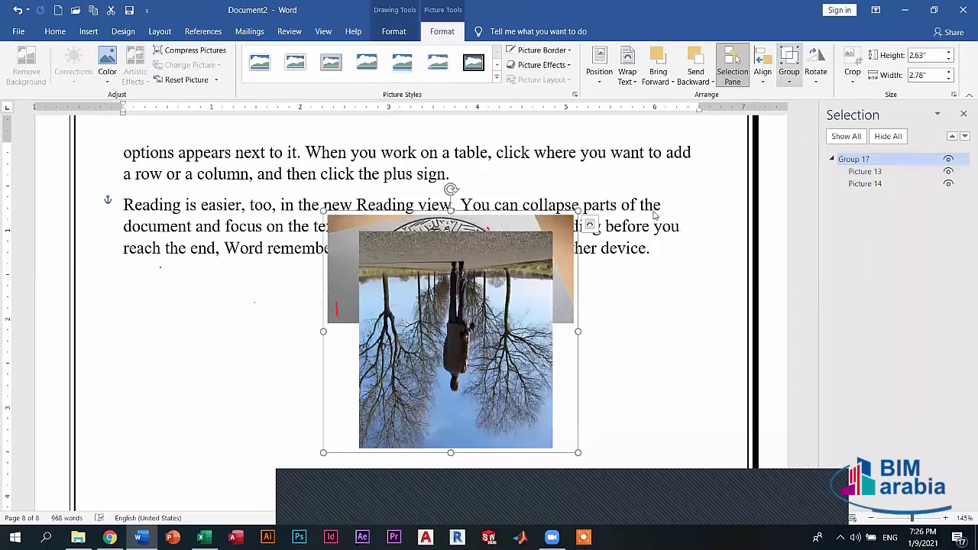
key("ctrl+z")
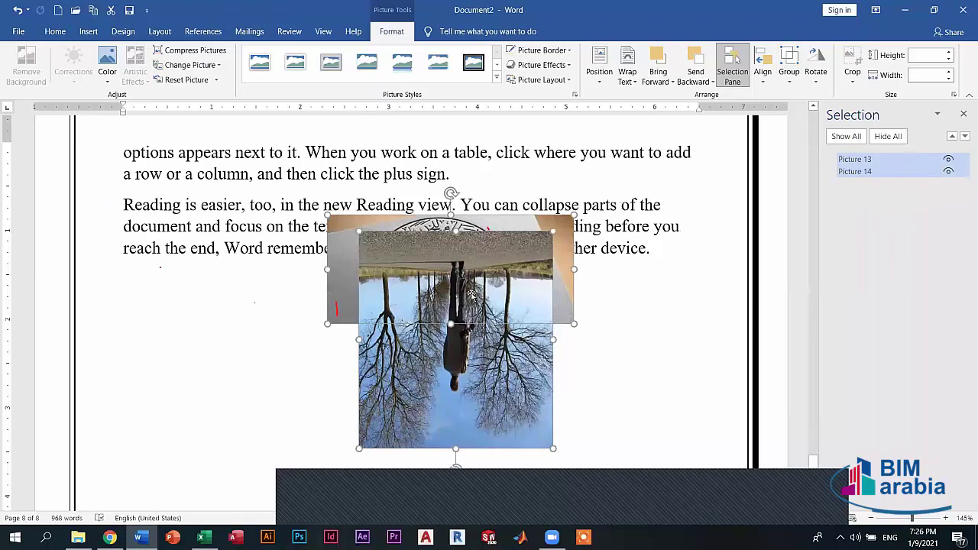
key("Escape")
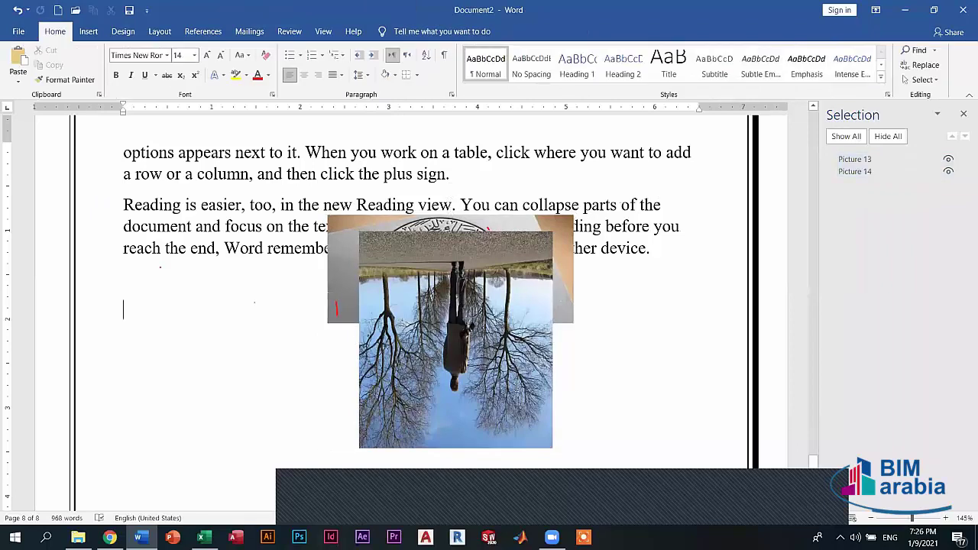
key("ctrl+z")
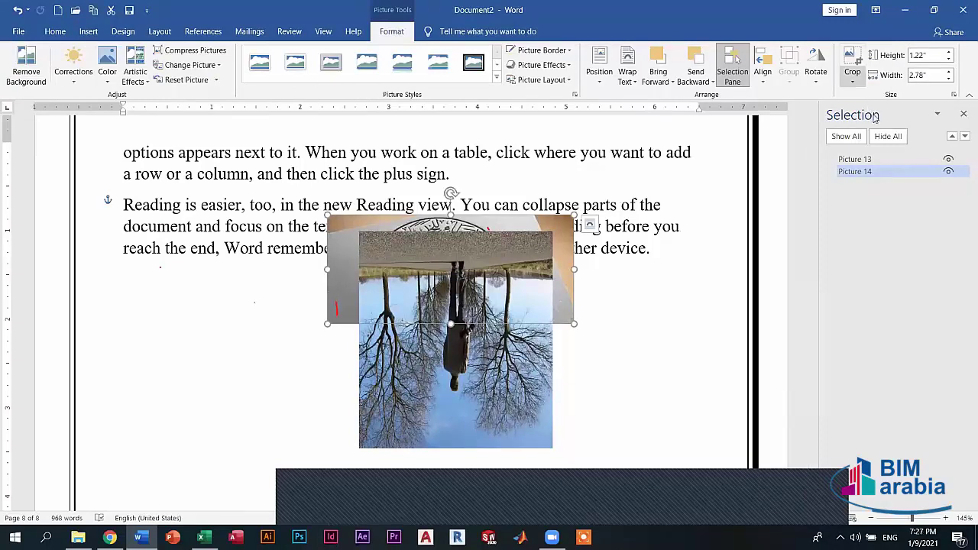
Step: Crop the upside-down road photo to an oval shape and open the Insert Picture dialog
left_click(852, 80)
mouse_move(881, 113)
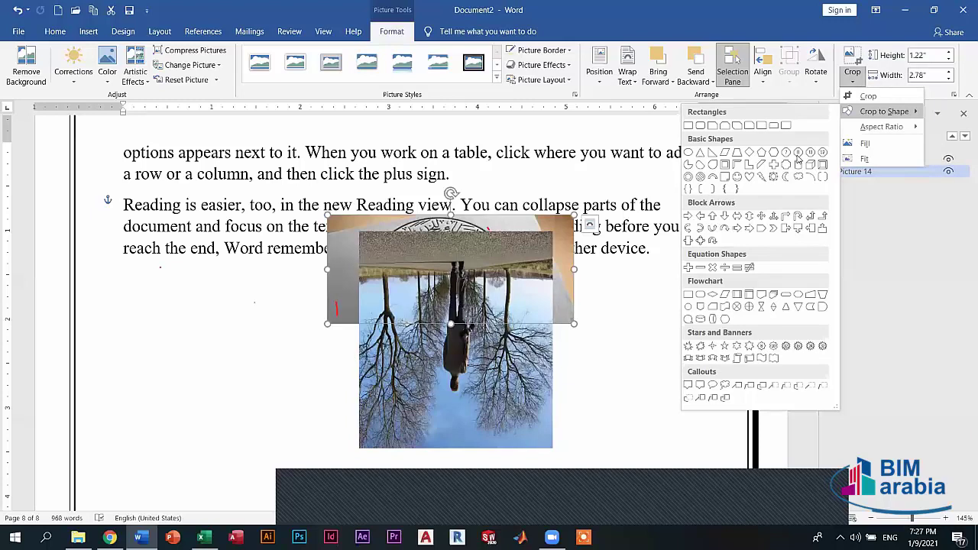
left_click(738, 126)
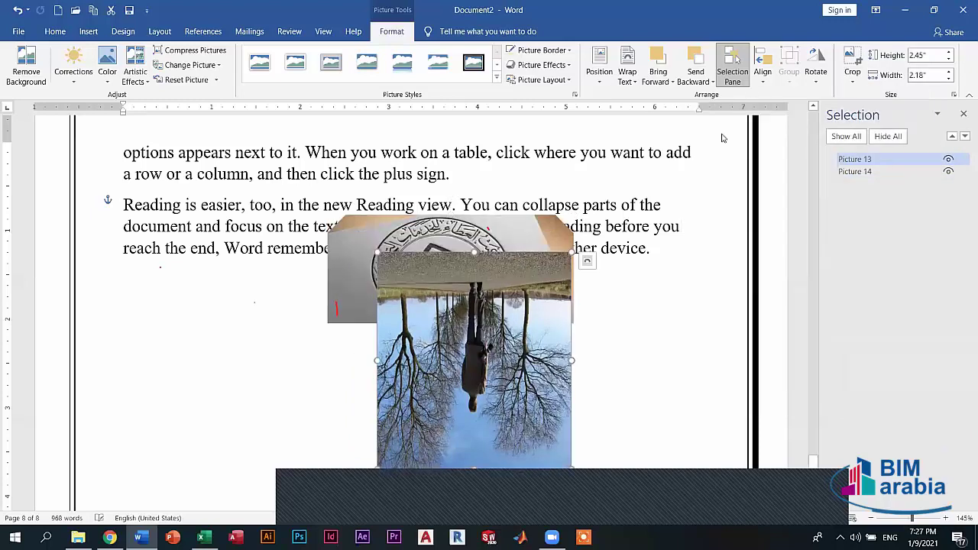
left_click(853, 82)
left_click(704, 173)
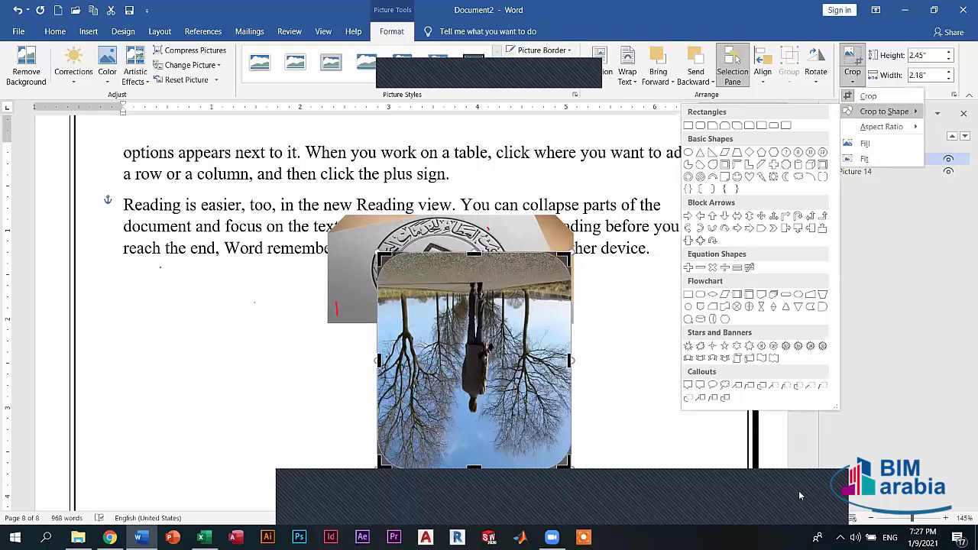
left_click(810, 308)
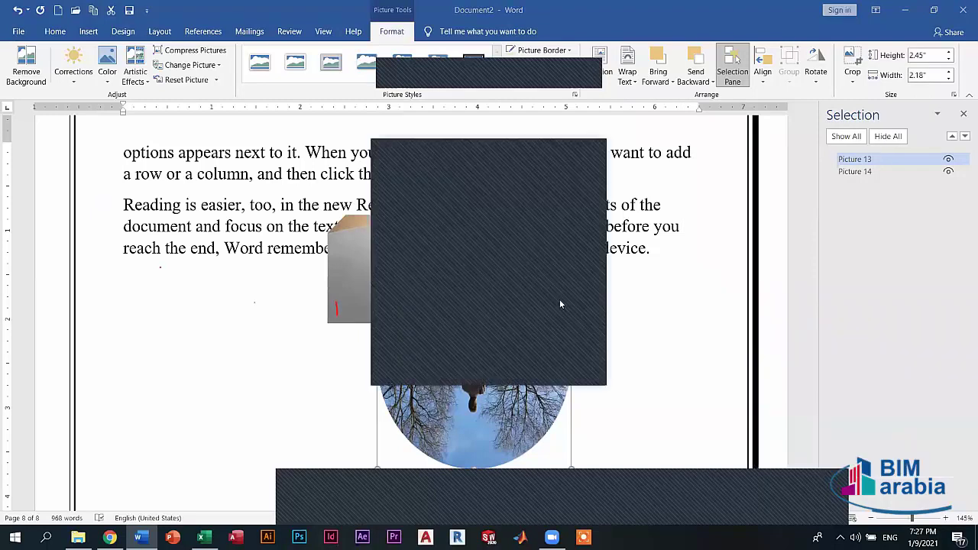
left_click(425, 269)
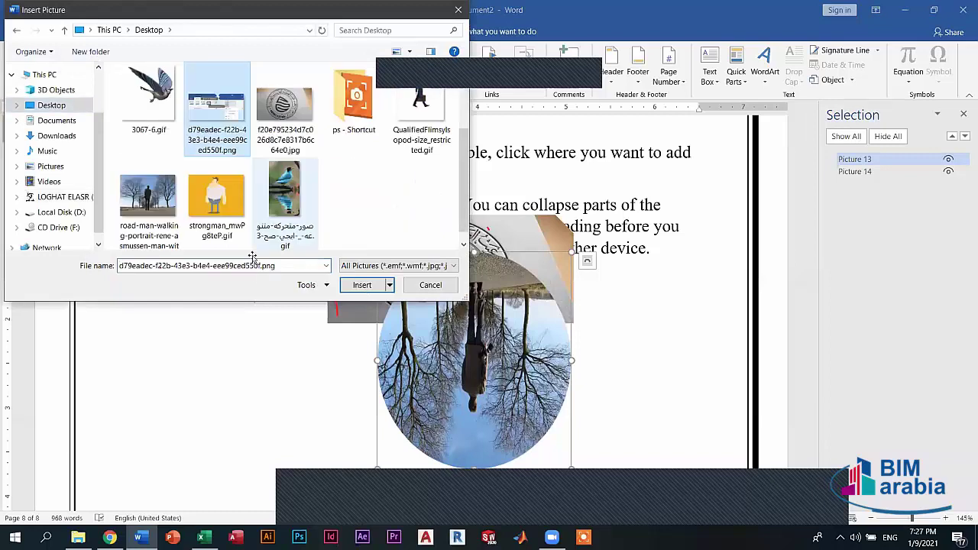
Step: Insert the crop-menu screenshot PNG into the document
key("Return")
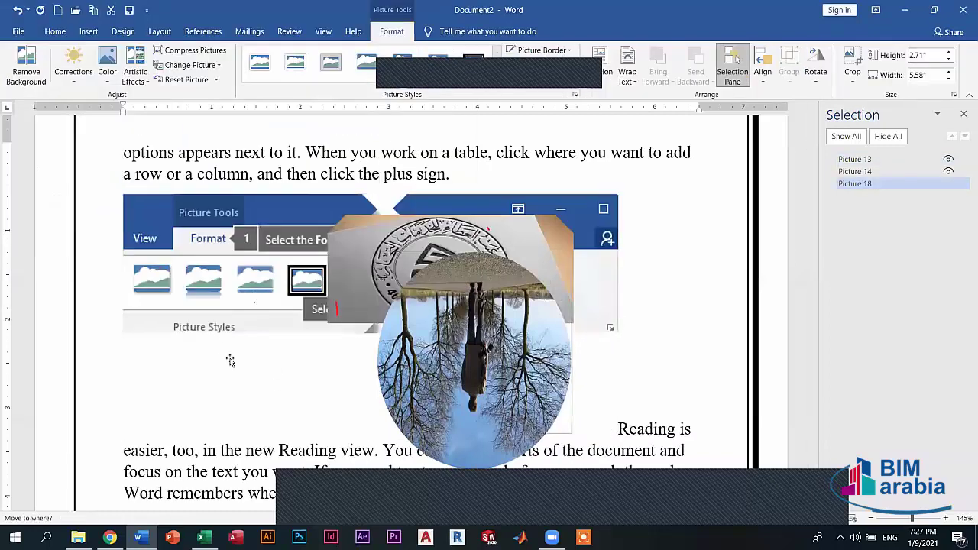
right_click(252, 310)
key("Escape")
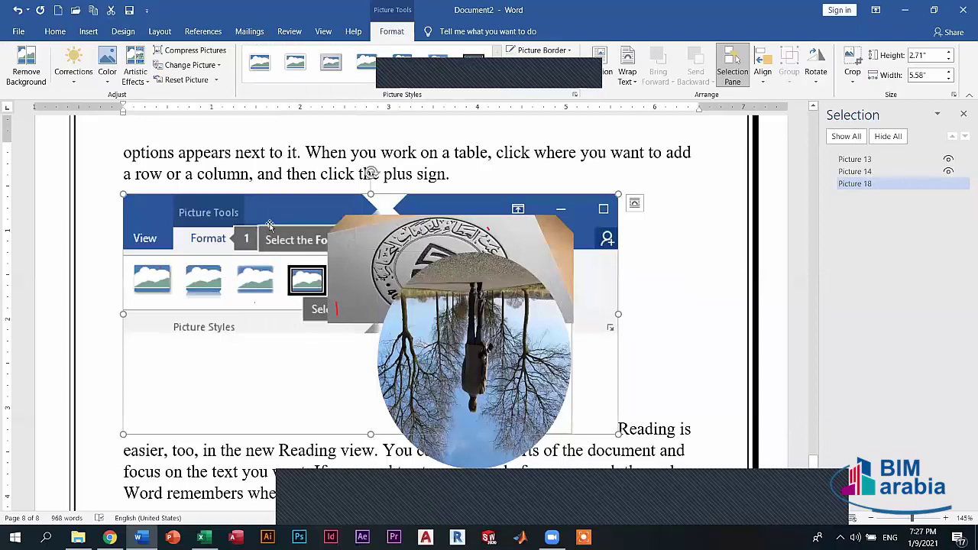
scroll(611, 99, "down", 2)
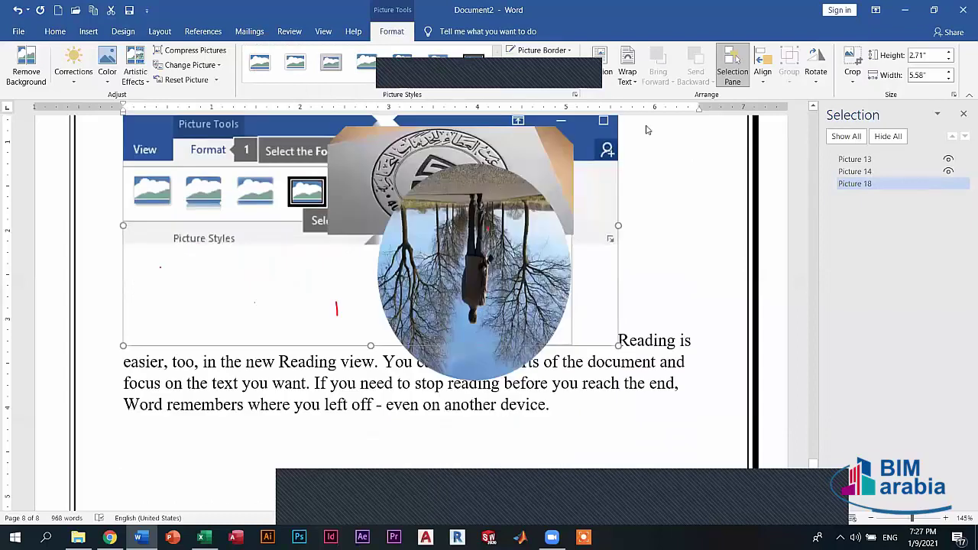
scroll(298, 229, "down", 2)
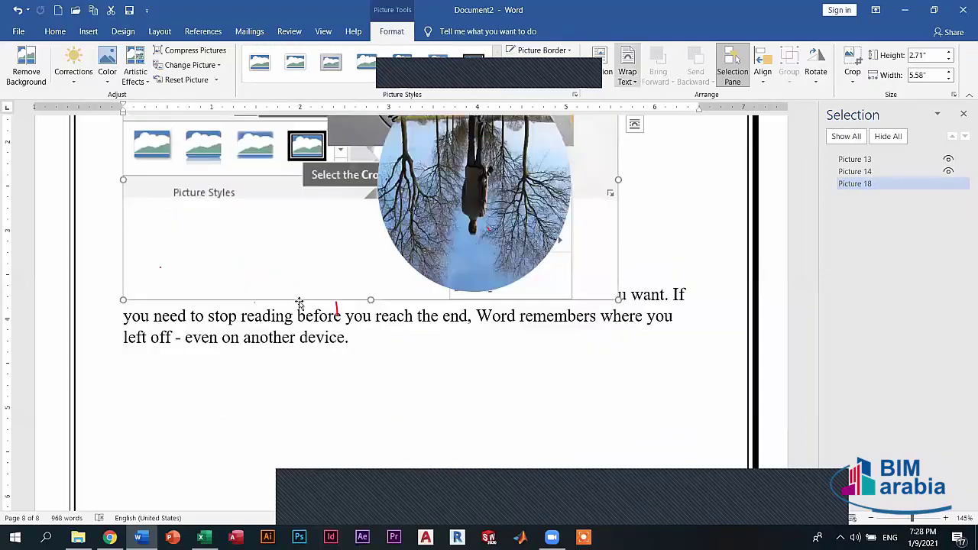
Step: Float the screenshot in front of text and place it below the oval road photo
key("ctrl+z")
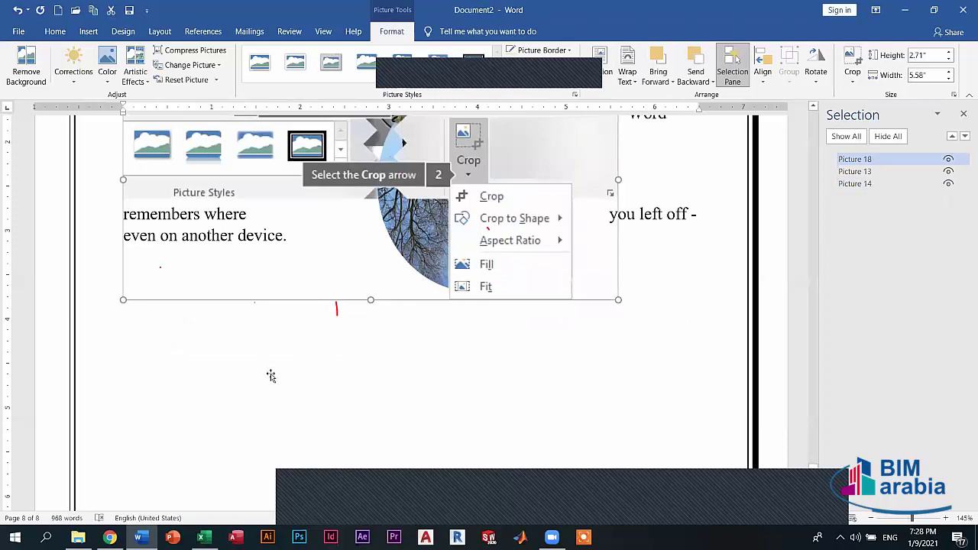
key("ctrl+z")
key("ctrl+z")
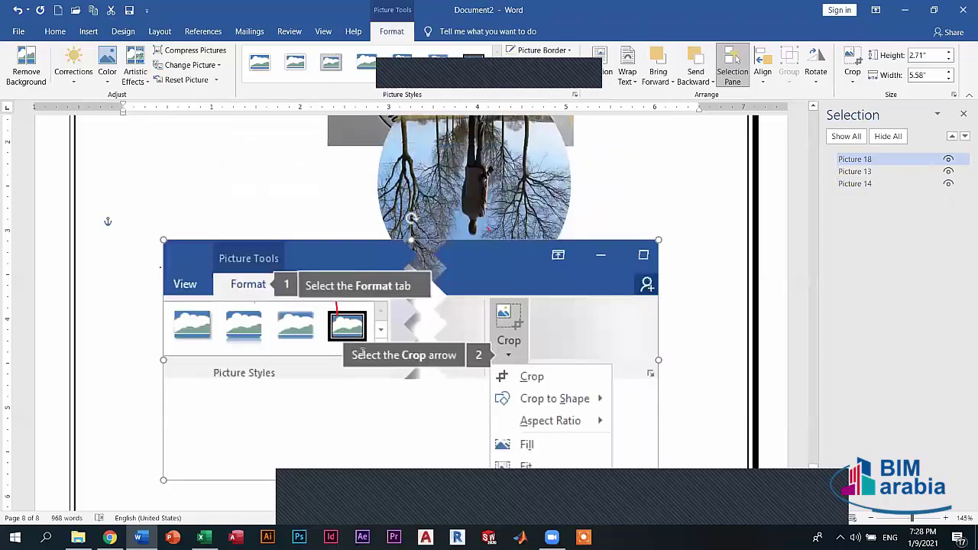
key("ctrl+z")
key("ctrl+z")
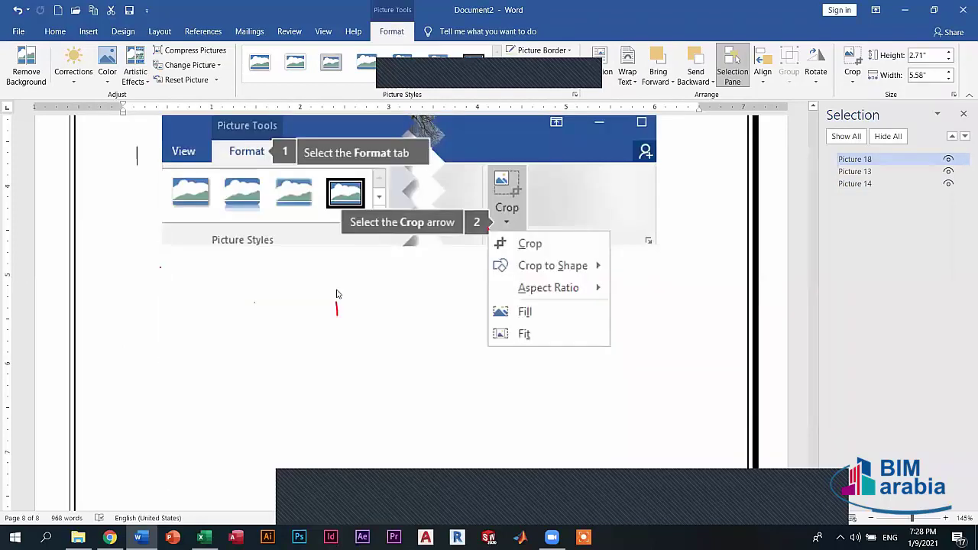
right_click(373, 349)
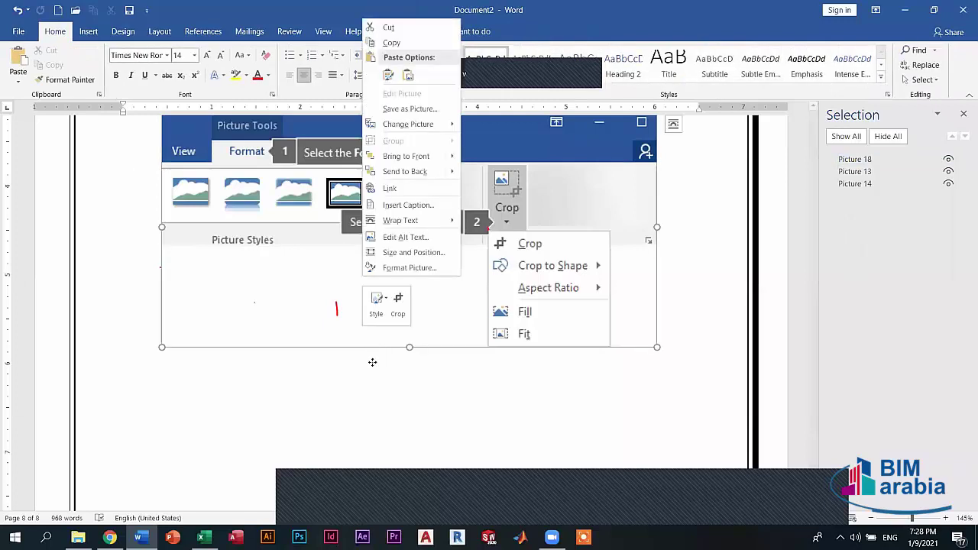
left_click_drag(372, 361, 362, 406)
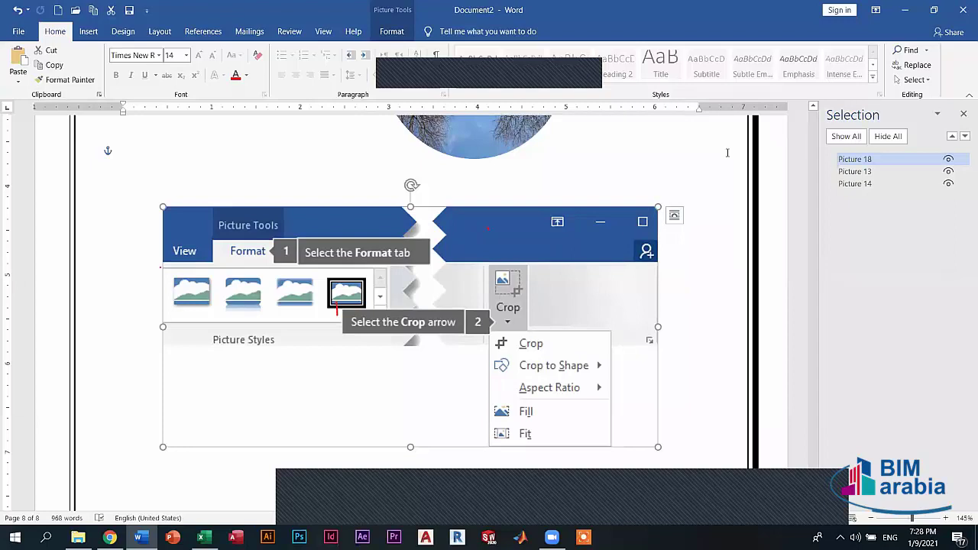
scroll(728, 152, "up", 2)
scroll(728, 153, "up", 1)
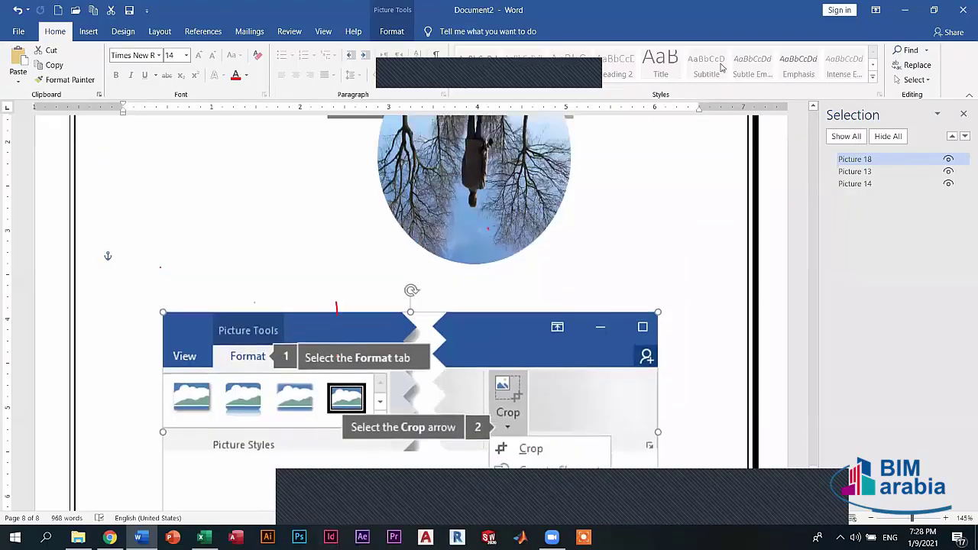
scroll(839, 80, "up", 3)
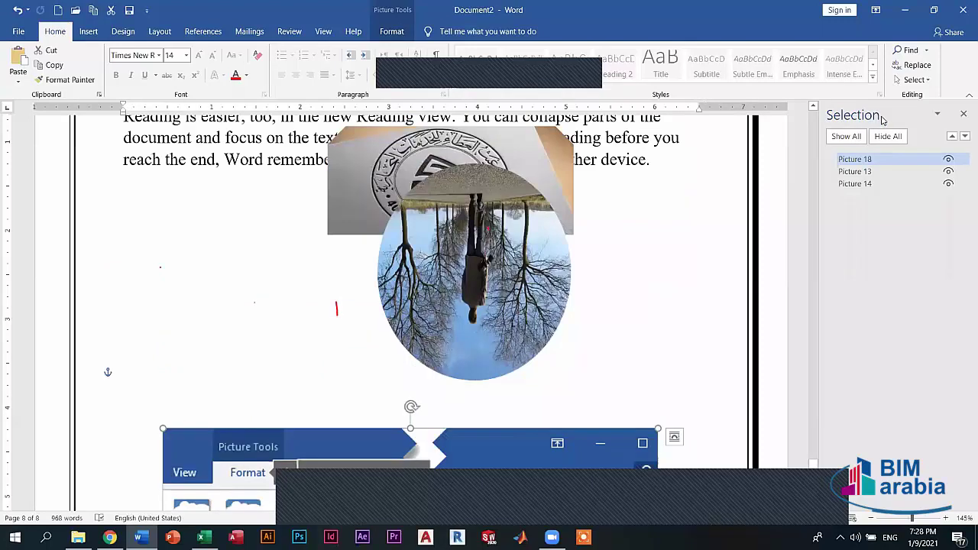
Step: Recrop the oval road photo to a Cloud shape and enlarge it to 3.3 inches wide, 3.7 inches high
key("Tab")
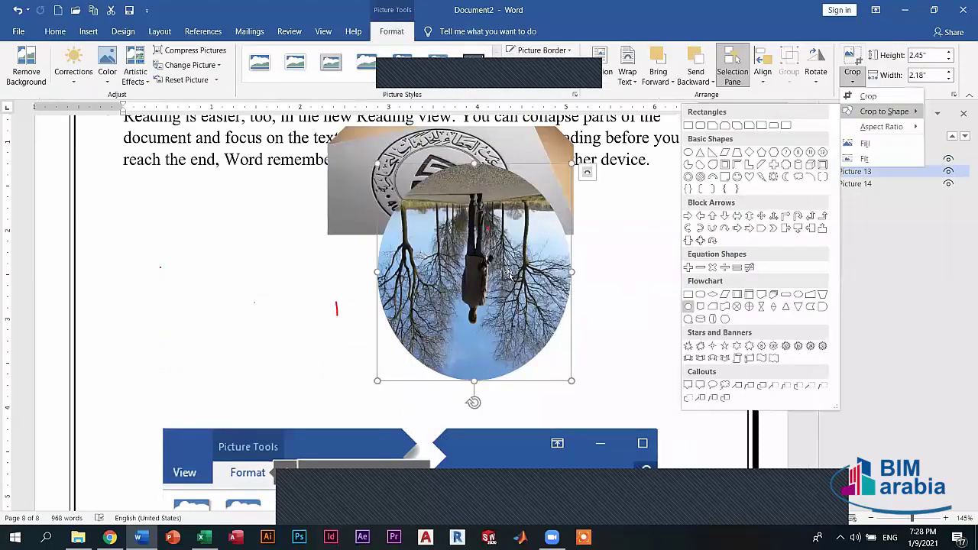
left_click(888, 230)
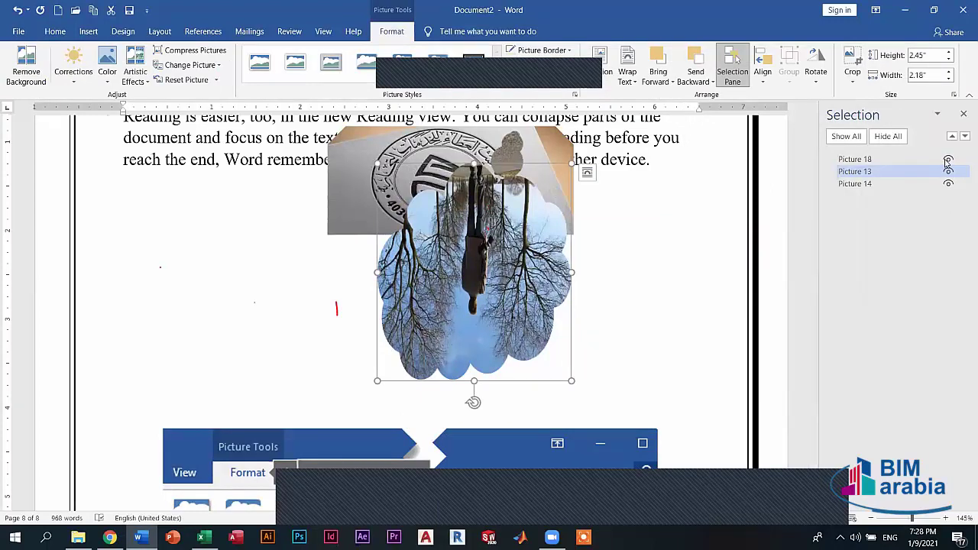
left_click(949, 161)
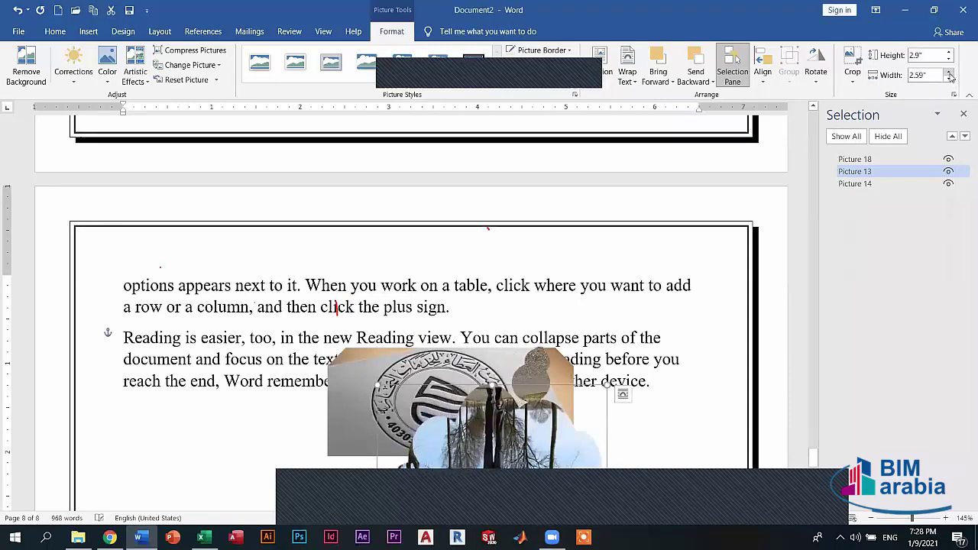
left_click(948, 73)
left_click(948, 73)
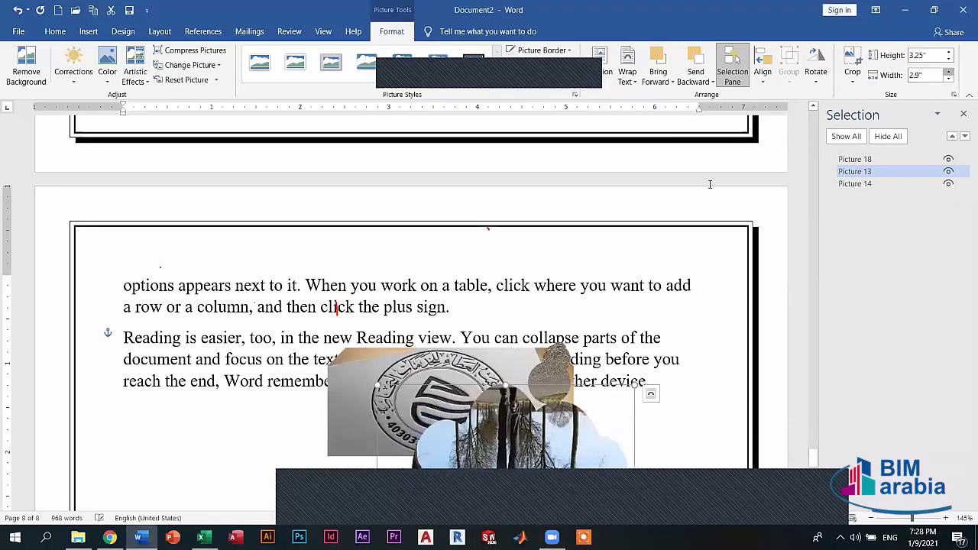
scroll(163, 136, "down", 1)
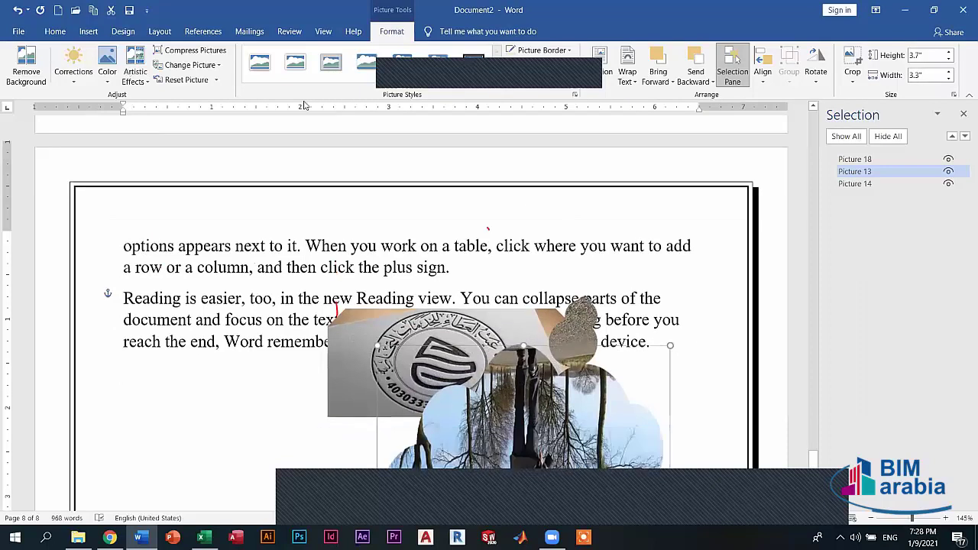
scroll(97, 32, "down", 3)
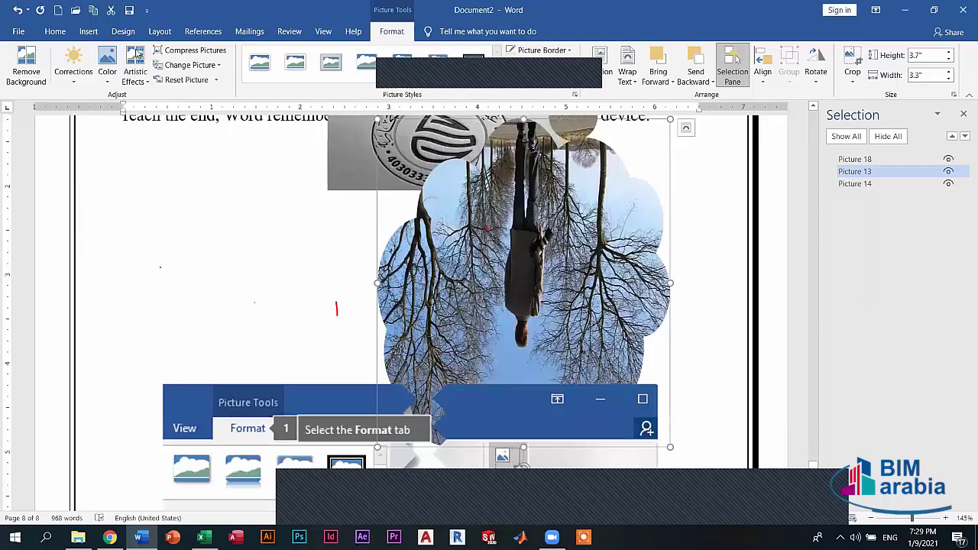
scroll(128, 76, "up", 8)
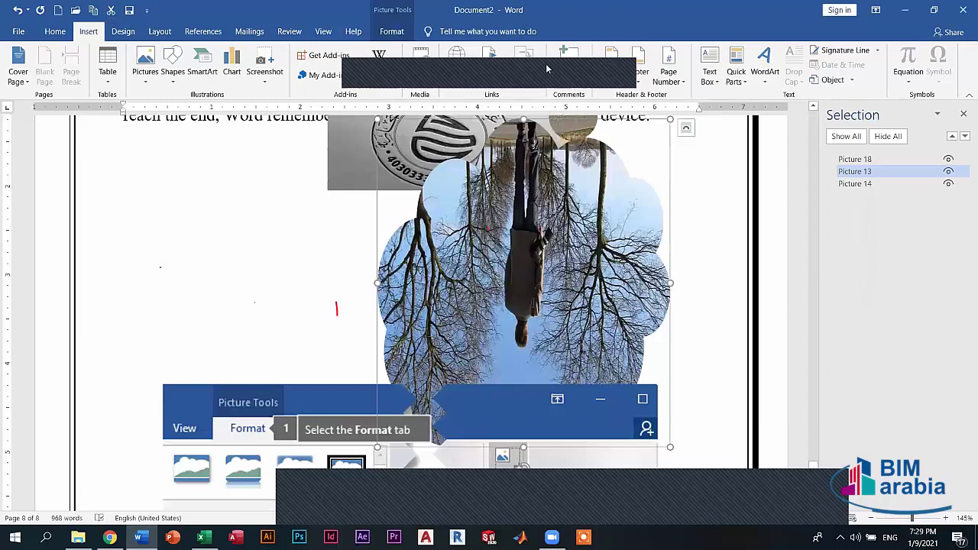